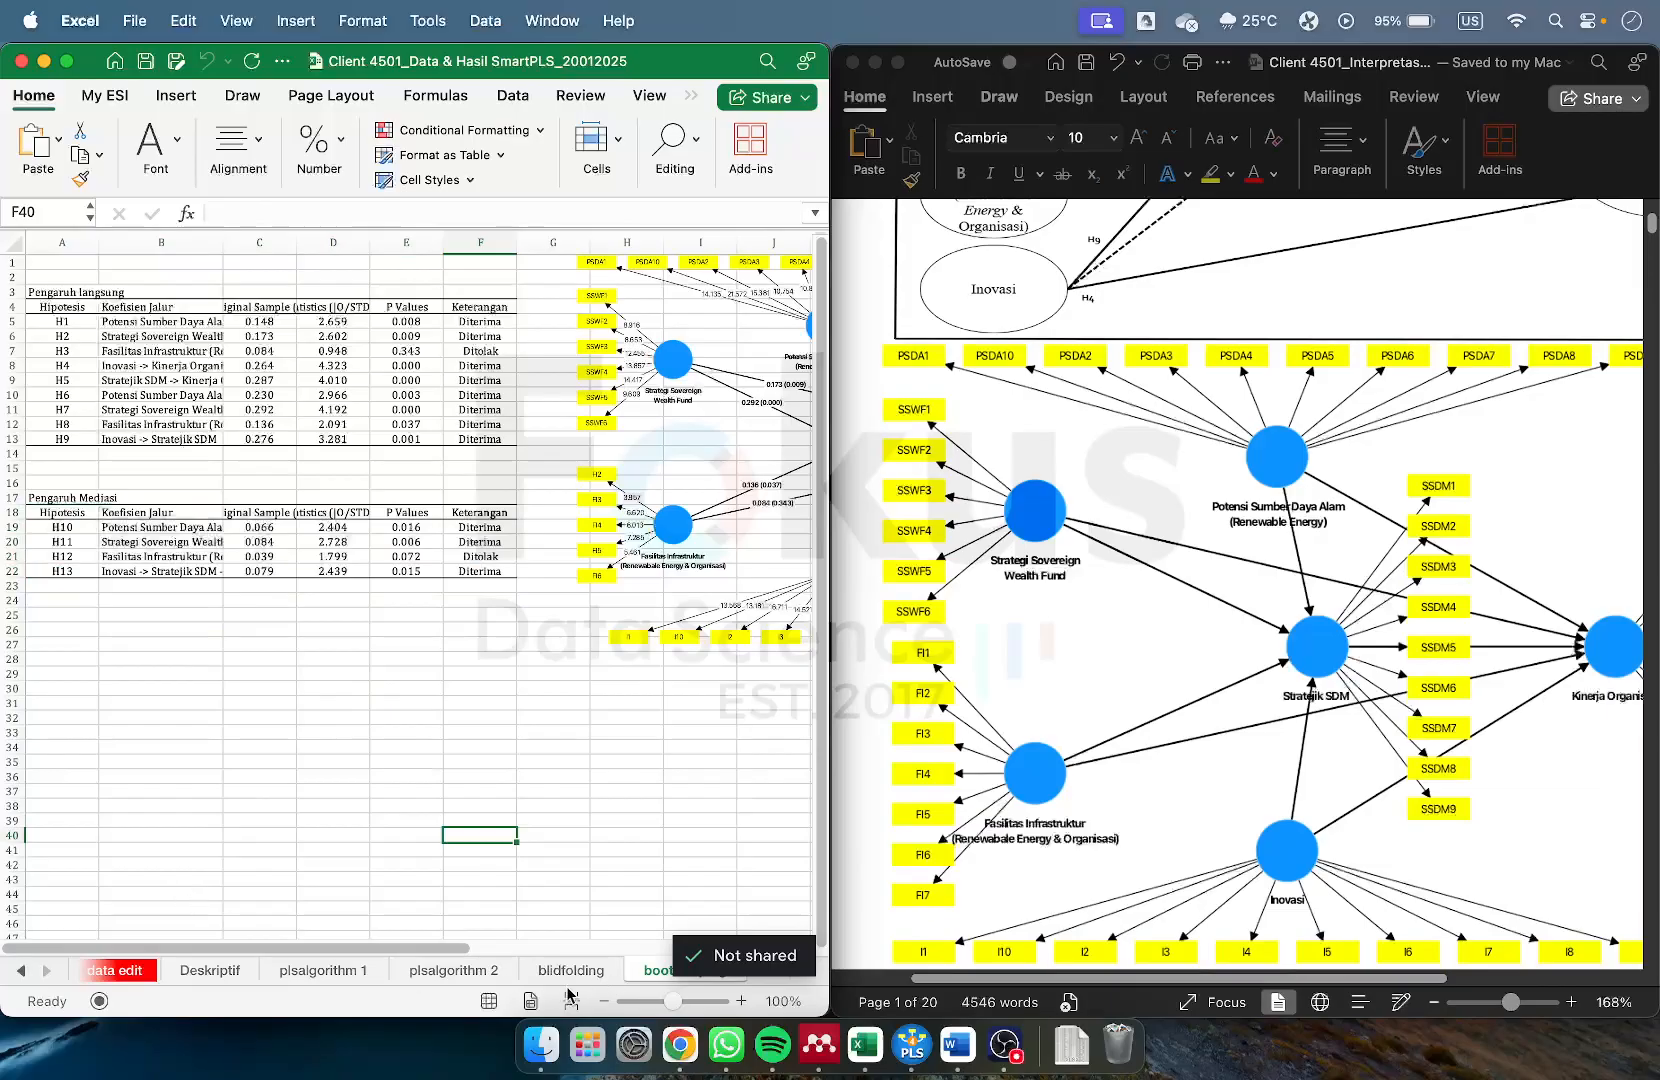
Compare the indicator responses on the data sheet with those on the data edit sheet
{"action": "left_click", "coordinate": [23, 972]}
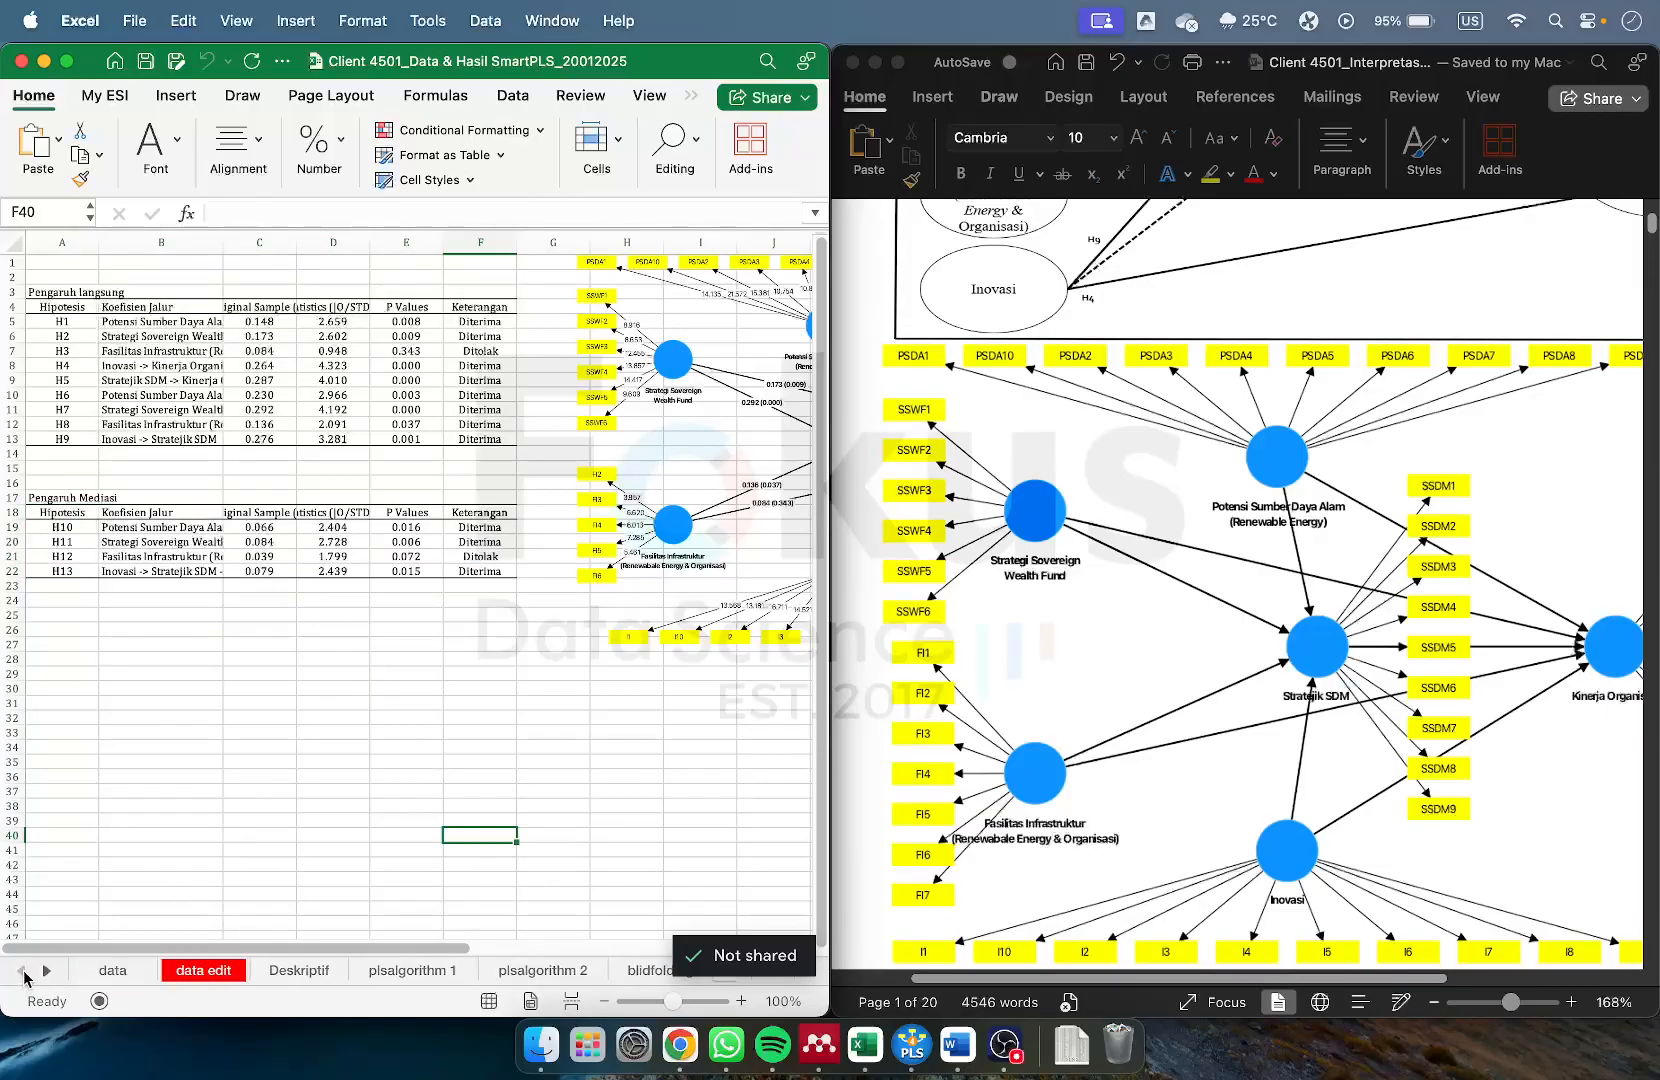
{"action": "left_click", "coordinate": [136, 972]}
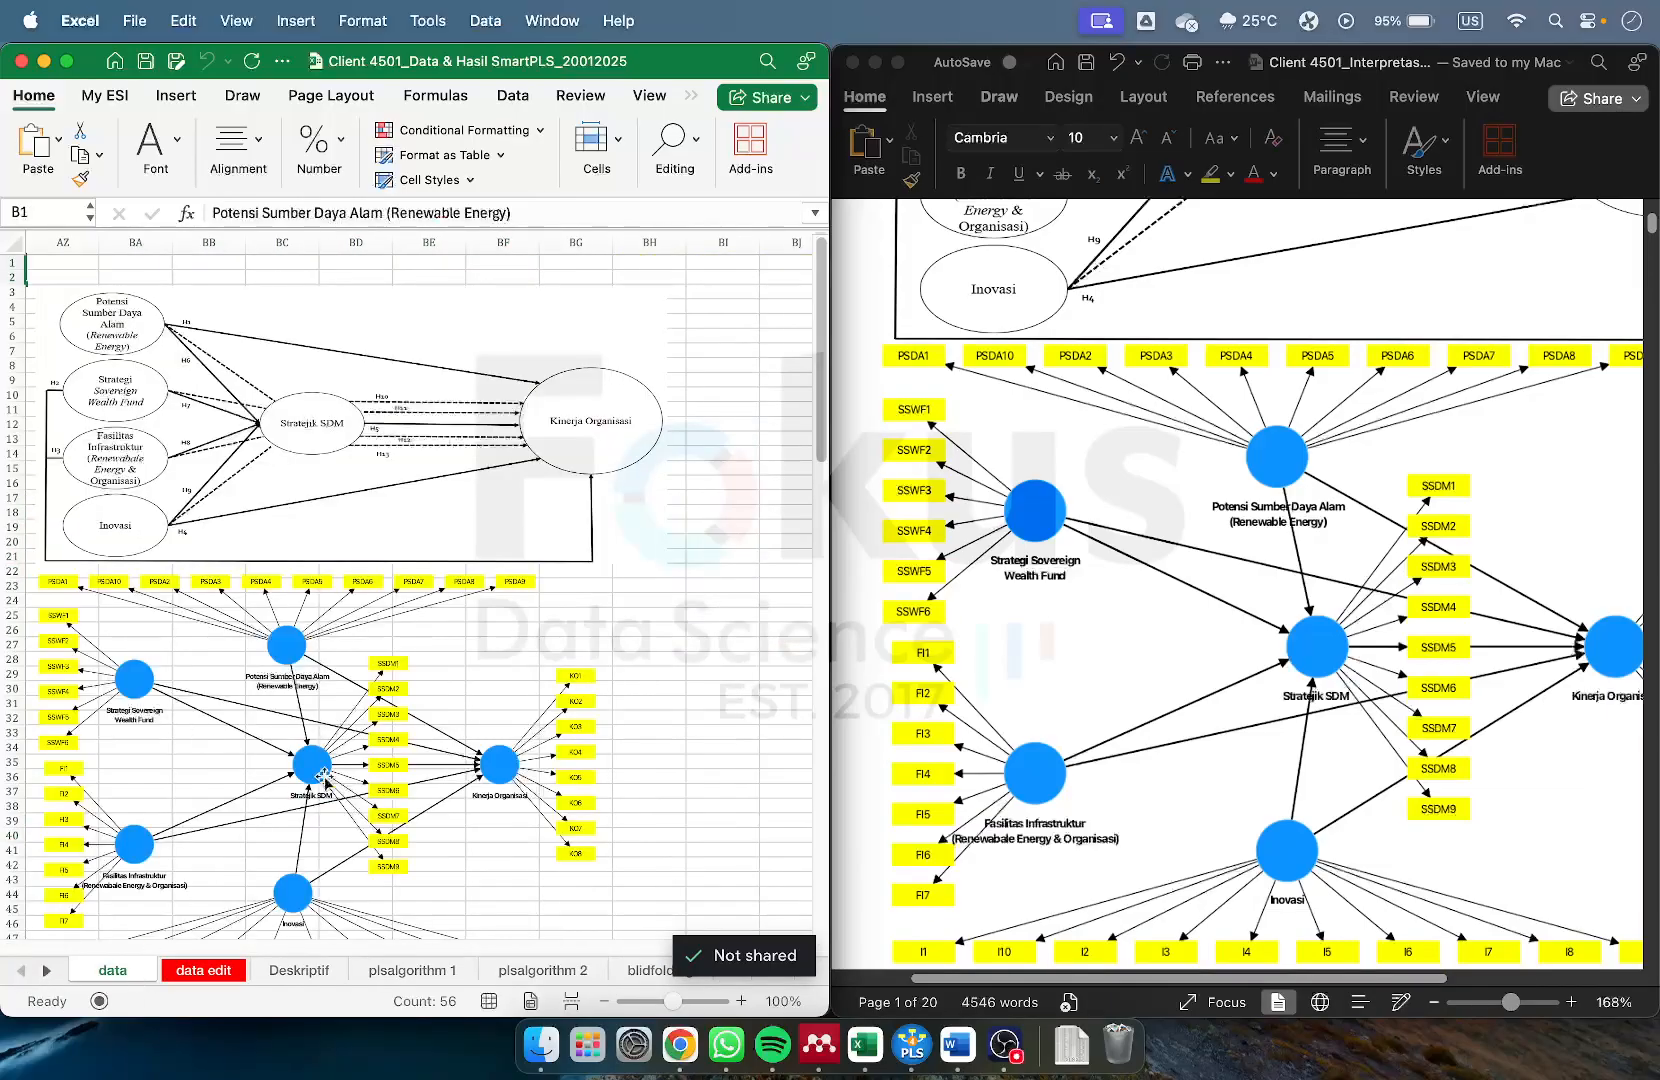
{"action": "scroll", "coordinate": [325, 770], "scroll_direction": "left", "scroll_amount": 10}
{"action": "scroll", "coordinate": [325, 770], "scroll_direction": "left", "scroll_amount": 10}
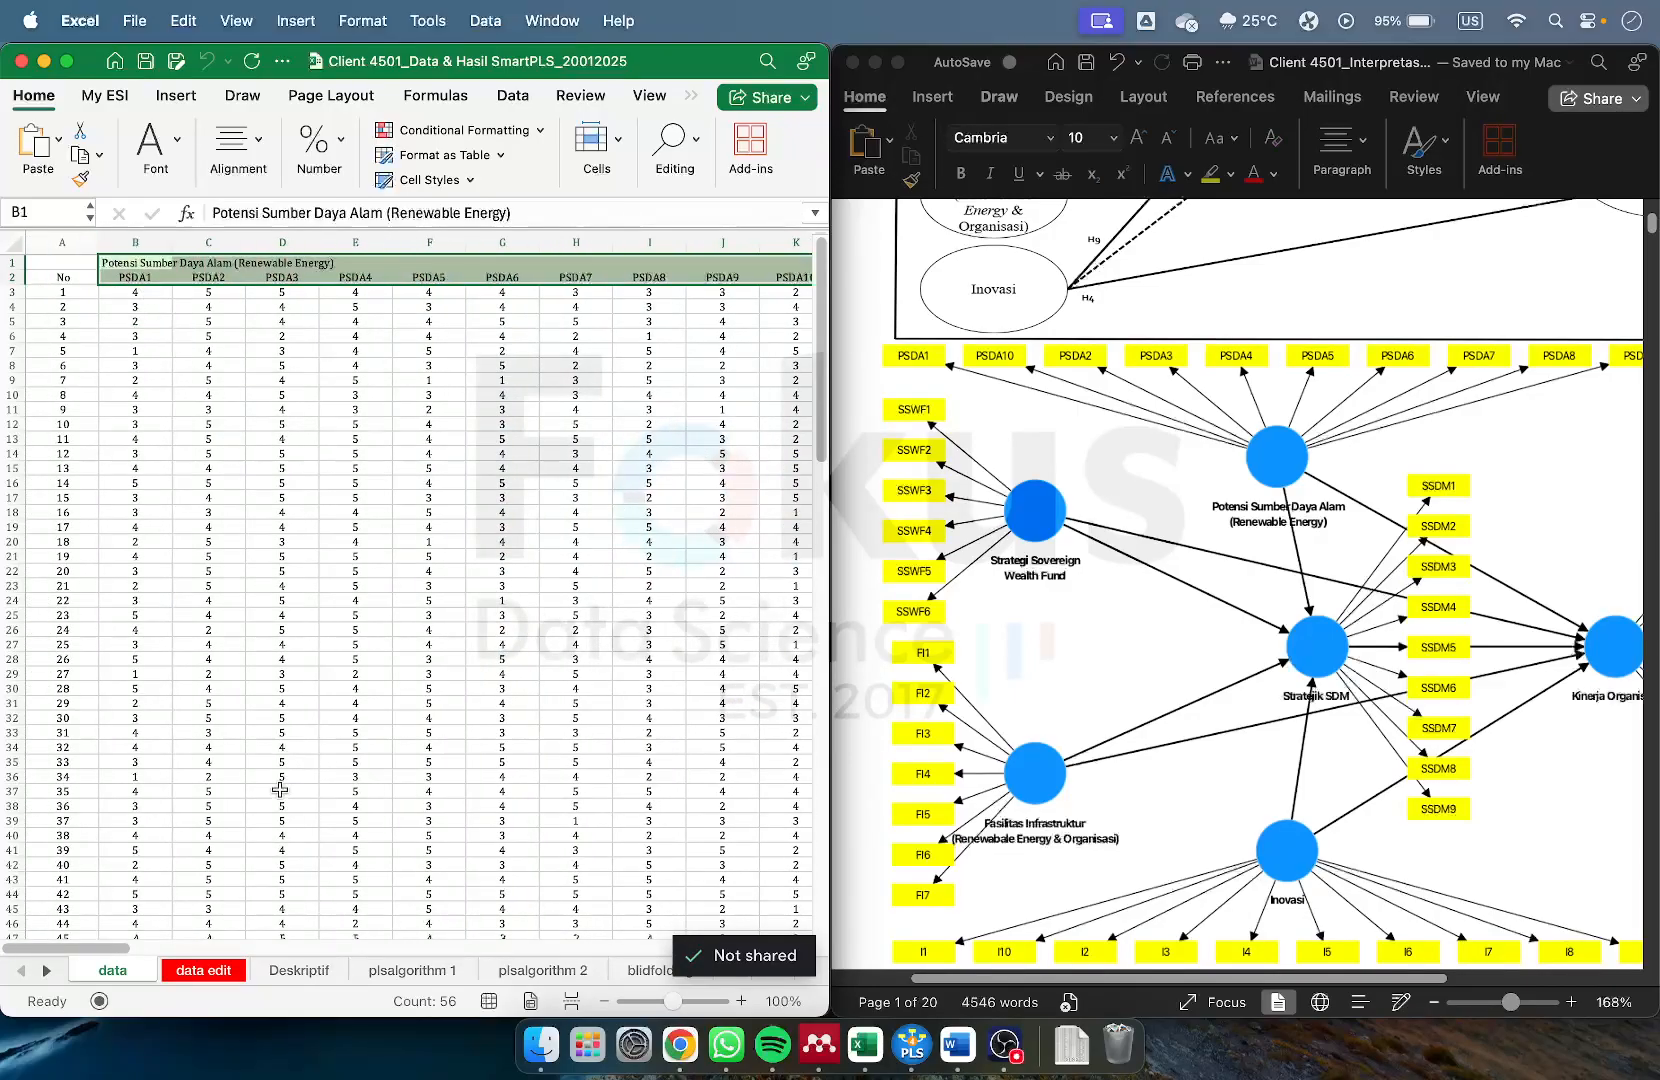
{"action": "left_click", "coordinate": [205, 970]}
{"action": "left_click", "coordinate": [198, 599]}
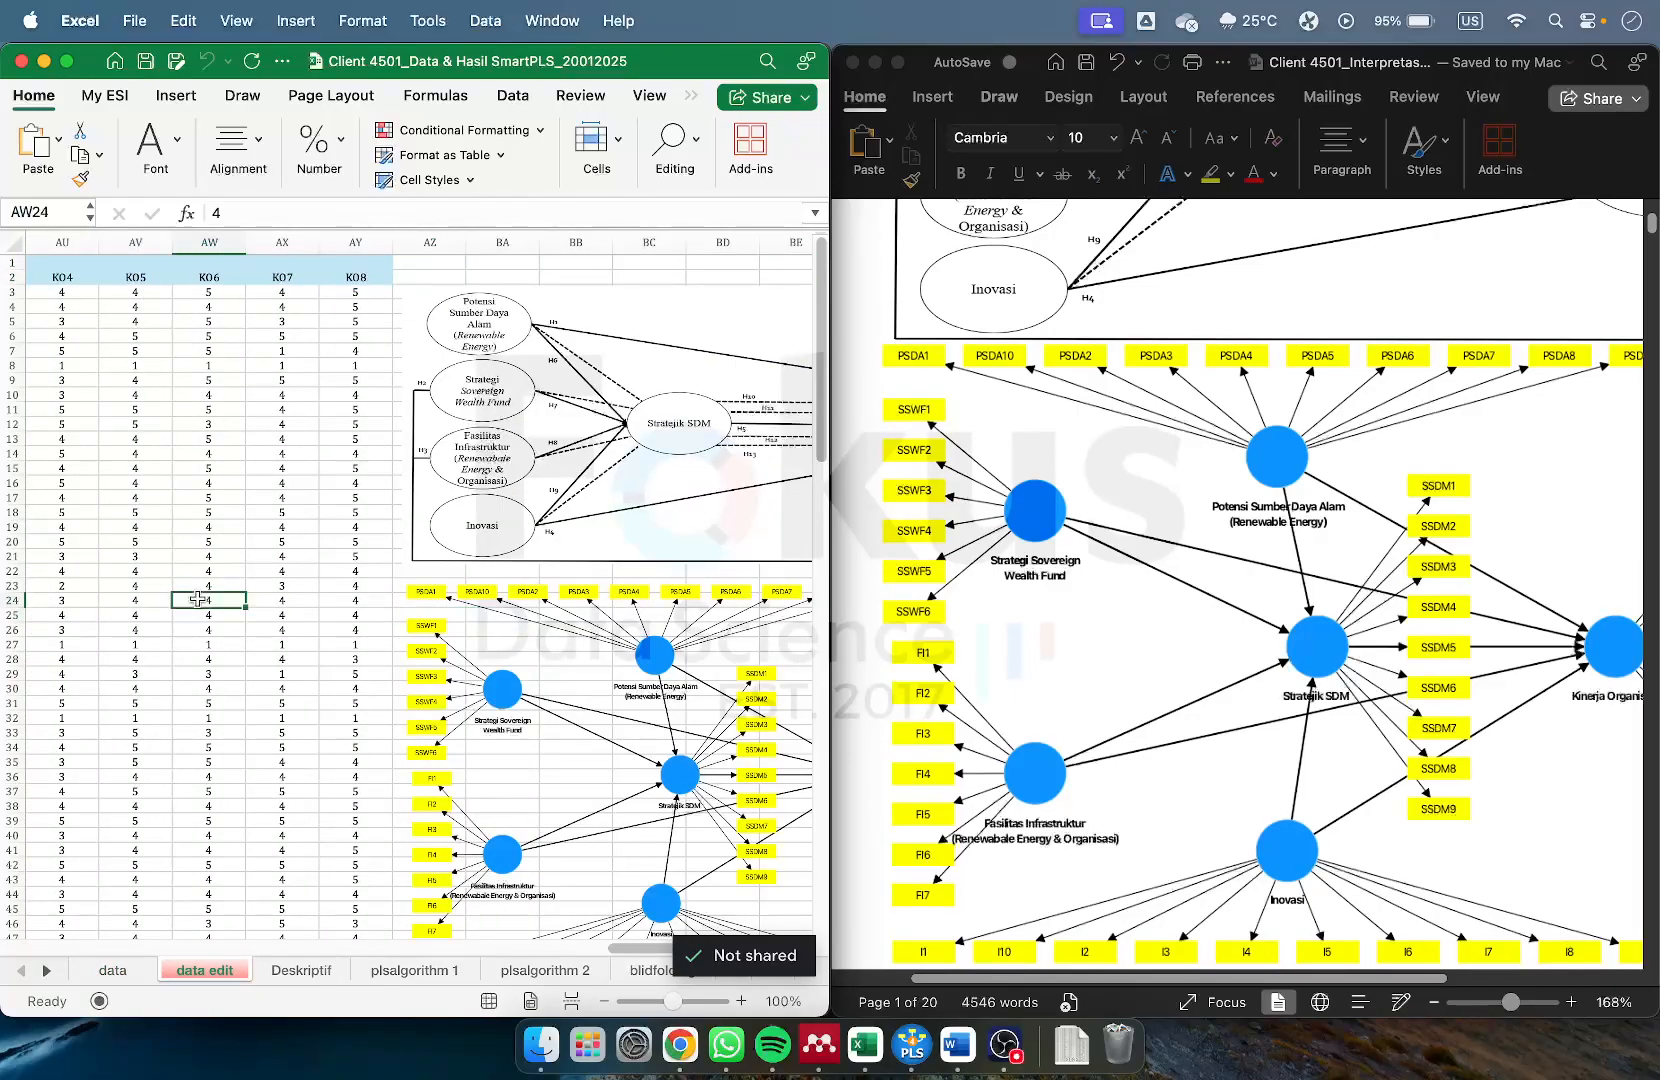
{"action": "scroll", "coordinate": [201, 597], "scroll_direction": "left", "scroll_amount": 15}
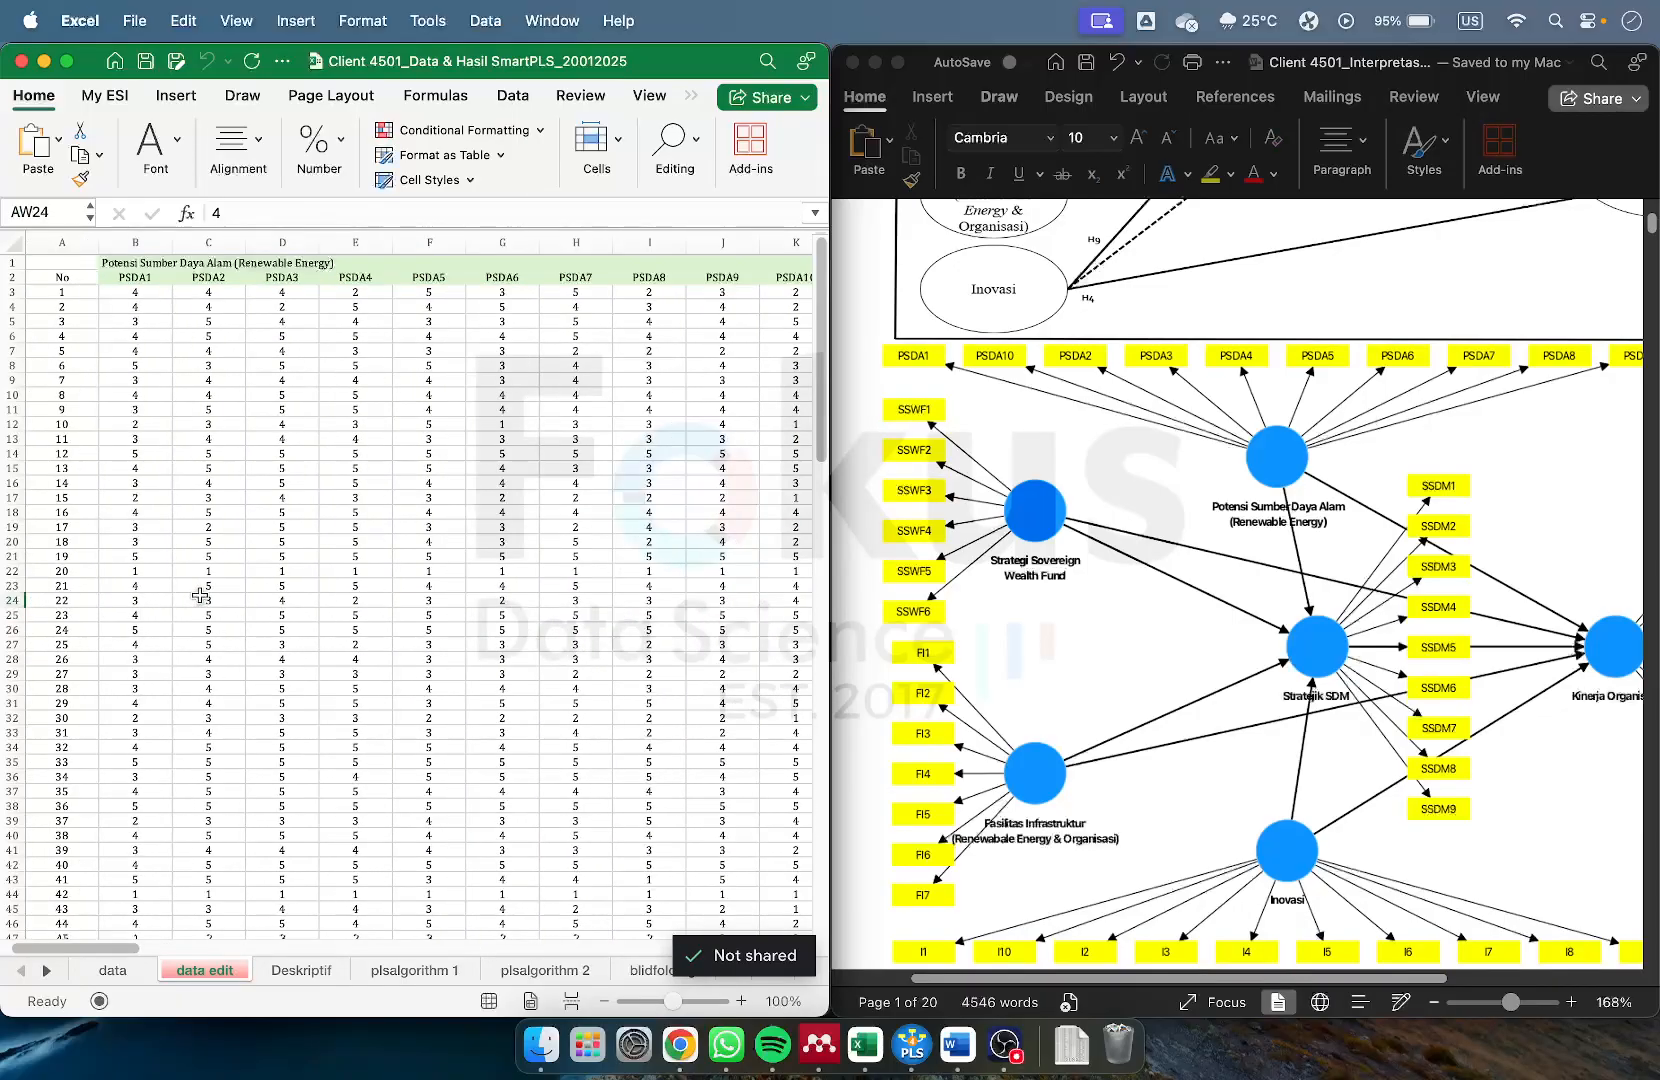
{"action": "left_click", "coordinate": [112, 972]}
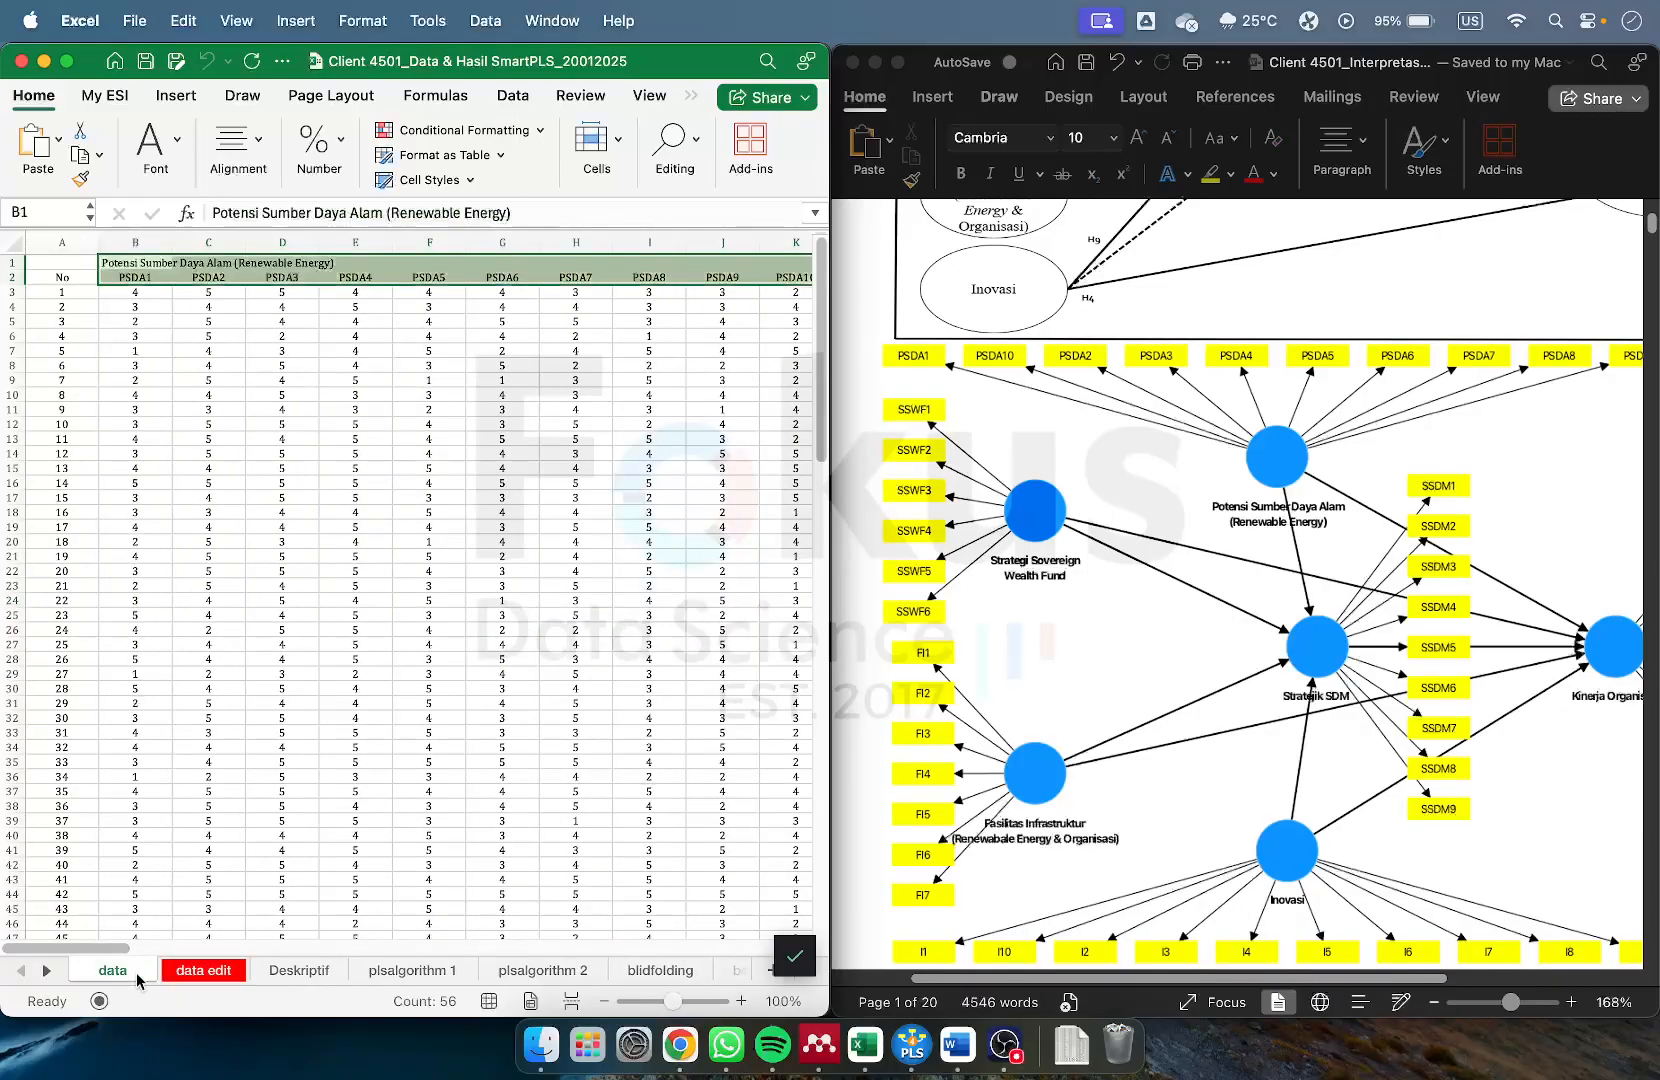
{"action": "left_click", "coordinate": [203, 970]}
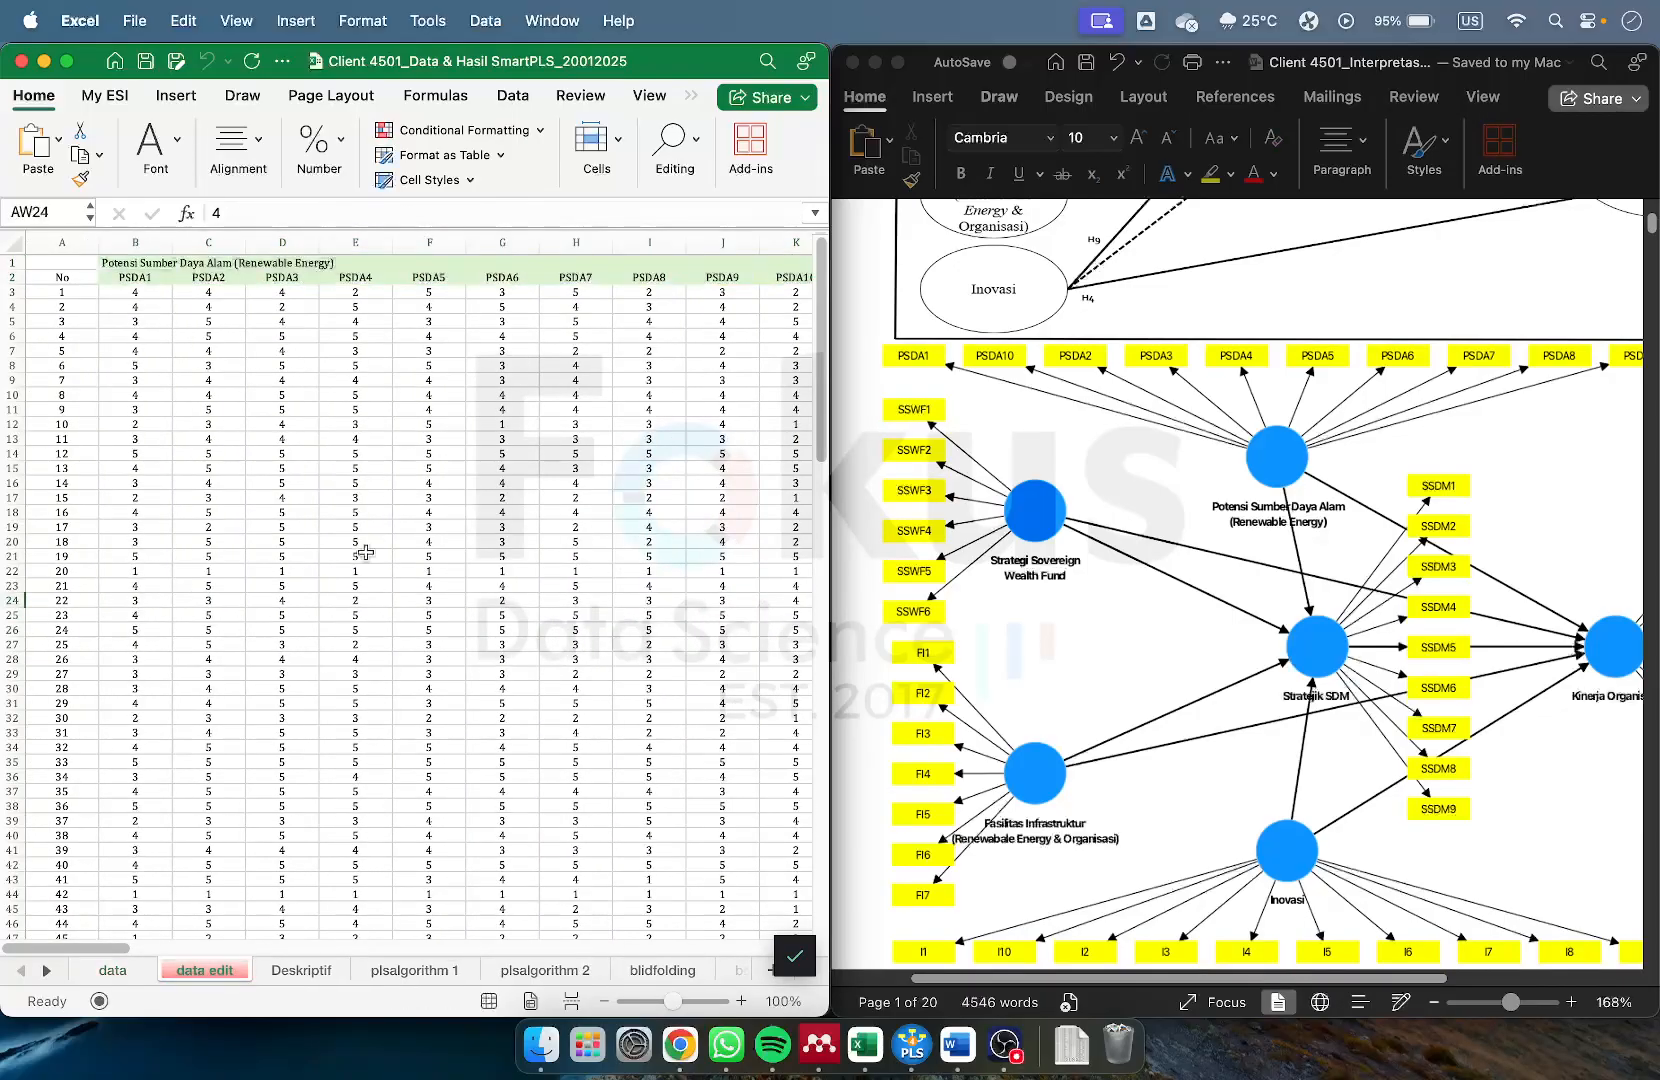
Enlarge the data edit sheet to 110% in a maximized window and examine the PSDA and SSWF indicator columns
{"action": "left_click", "coordinate": [741, 1001]}
{"action": "left_click", "coordinate": [396, 518]}
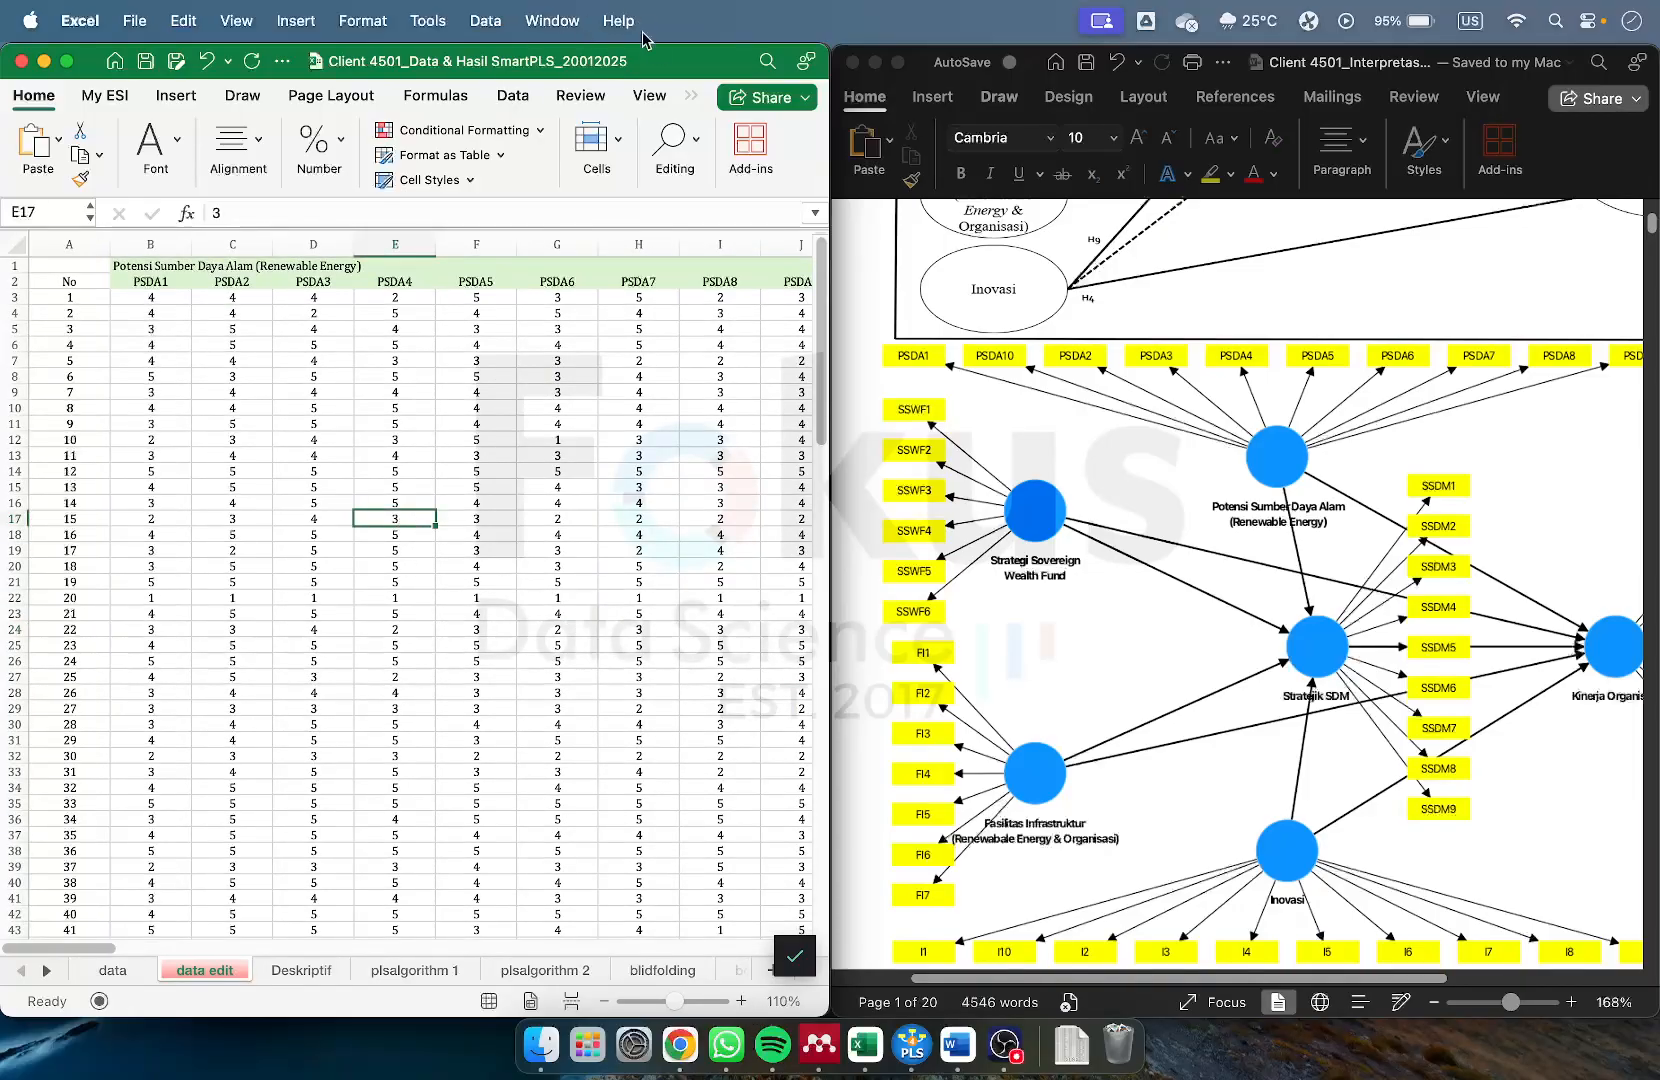
{"action": "double_click", "coordinate": [667, 75]}
{"action": "left_click", "coordinate": [447, 396]}
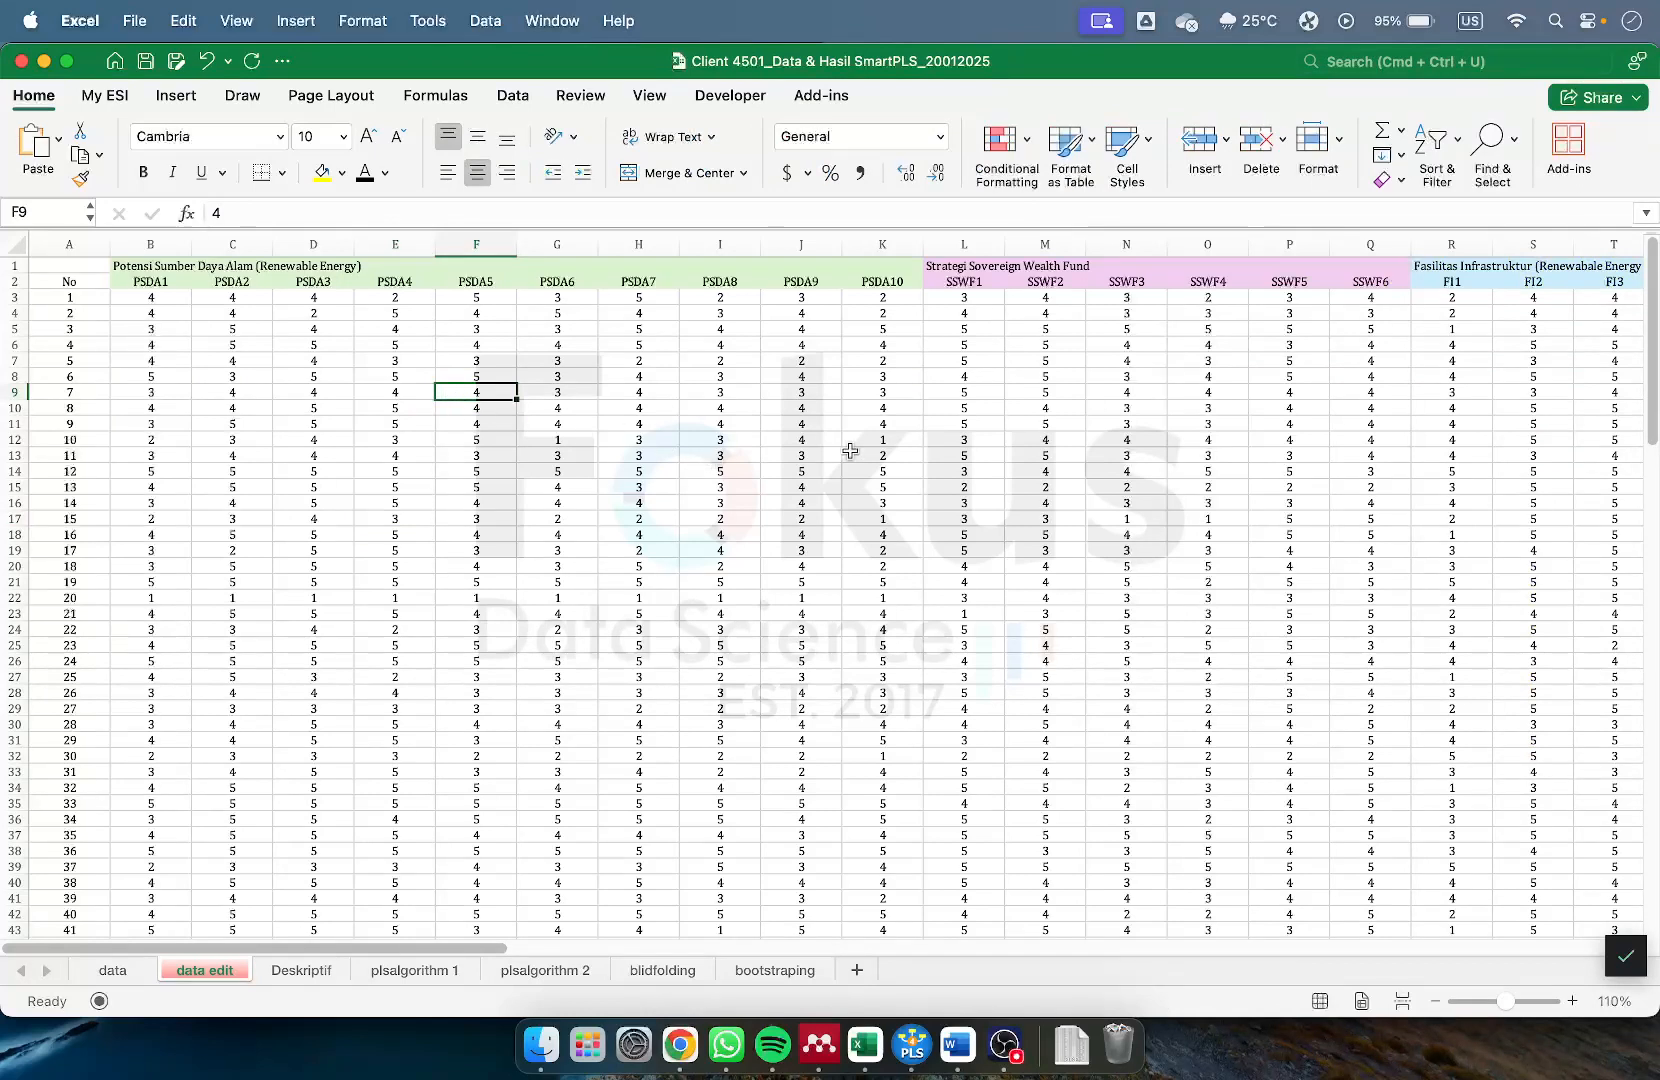
{"action": "left_click", "coordinate": [945, 453]}
{"action": "left_click", "coordinate": [1132, 465]}
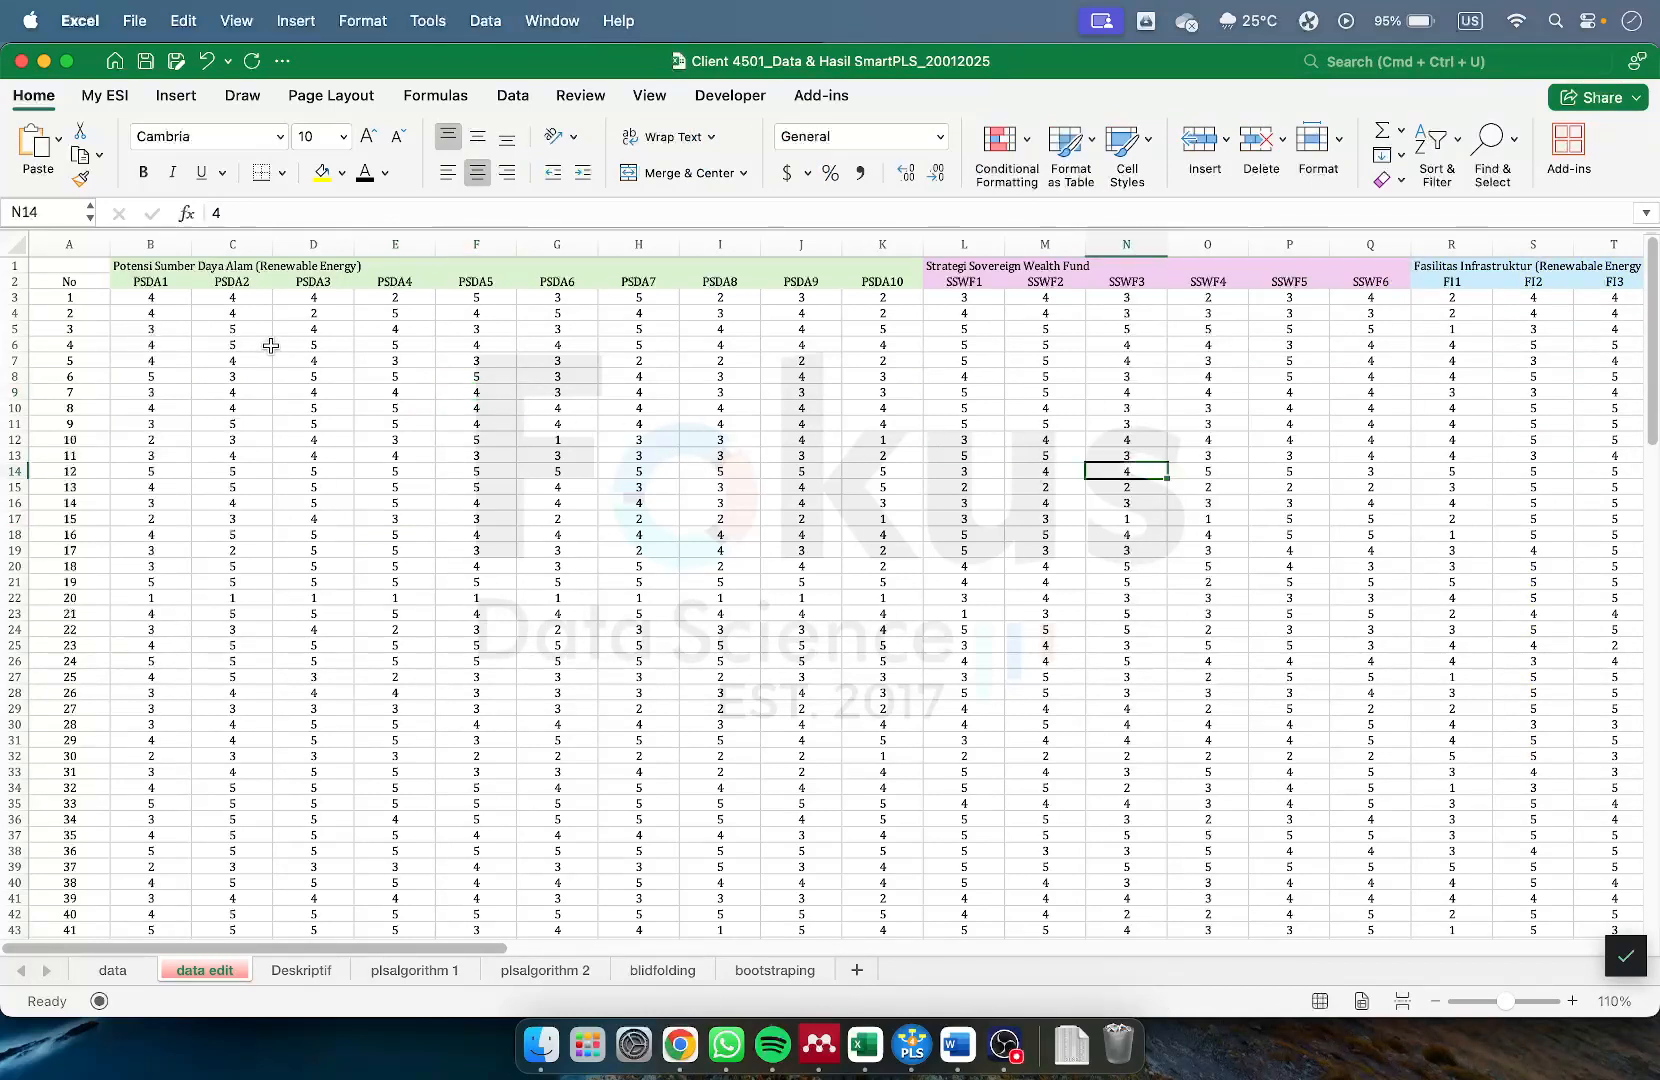
{"action": "left_click", "coordinate": [236, 330]}
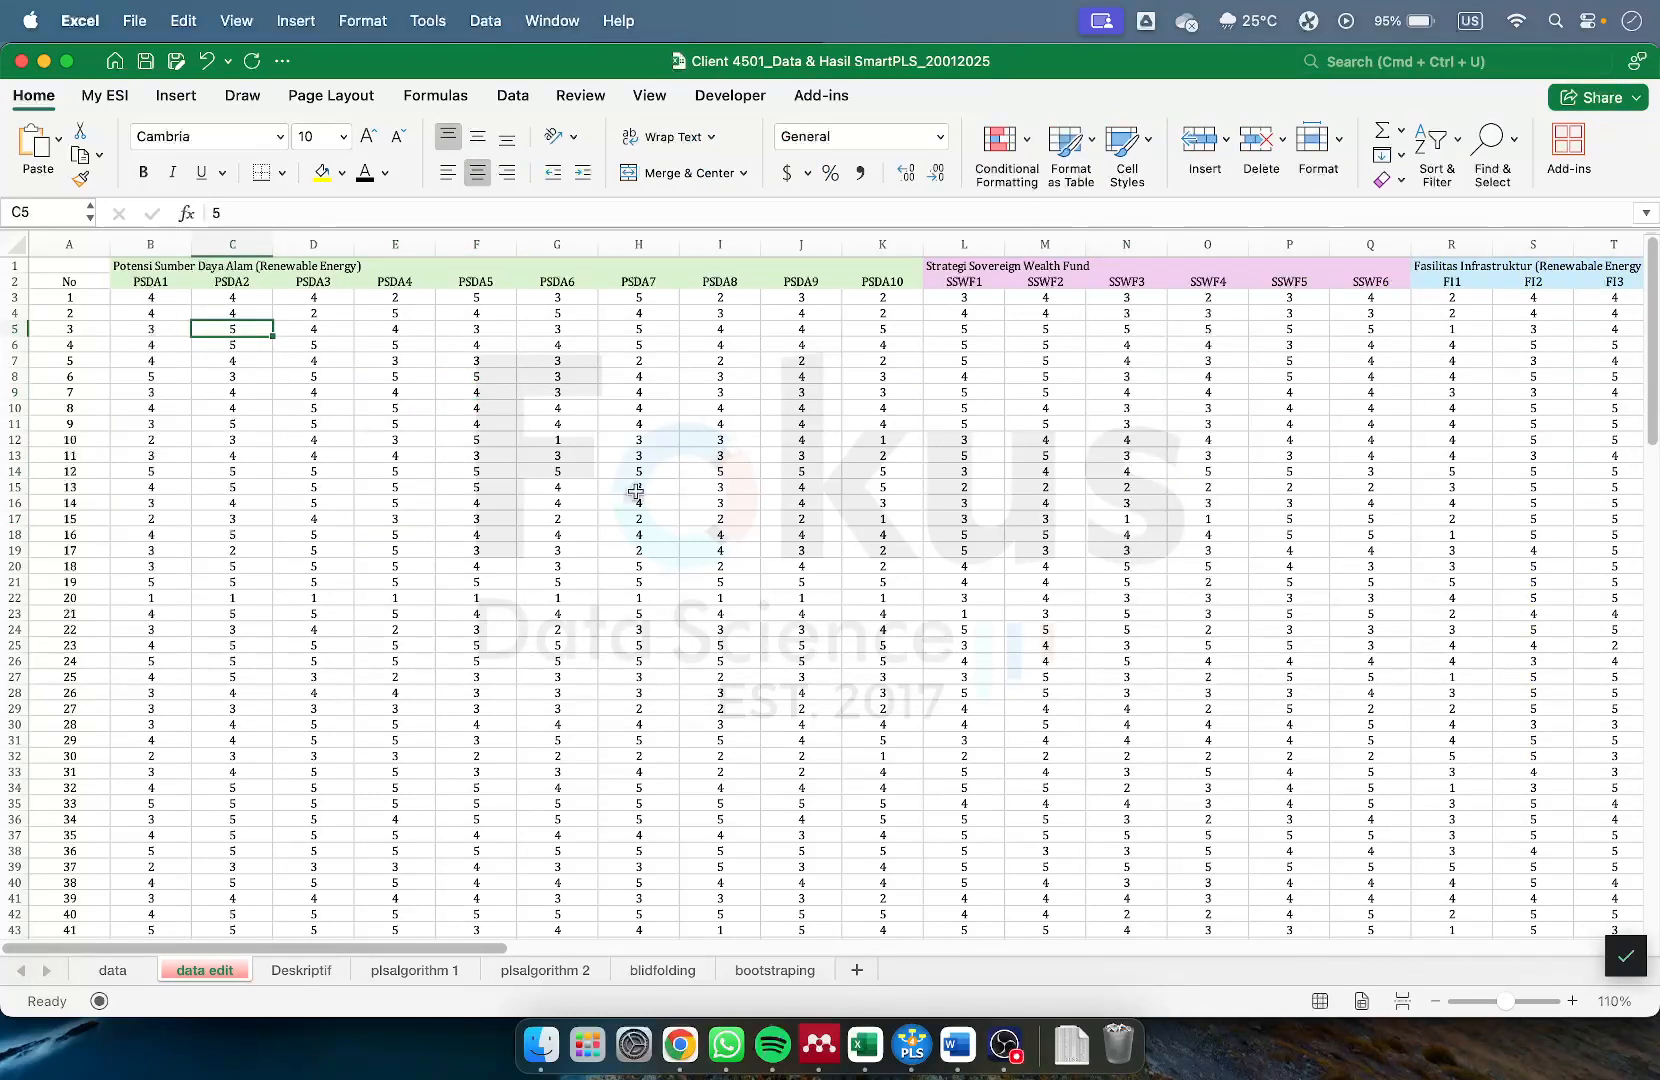
{"action": "left_click", "coordinate": [688, 487]}
{"action": "left_click", "coordinate": [168, 278]}
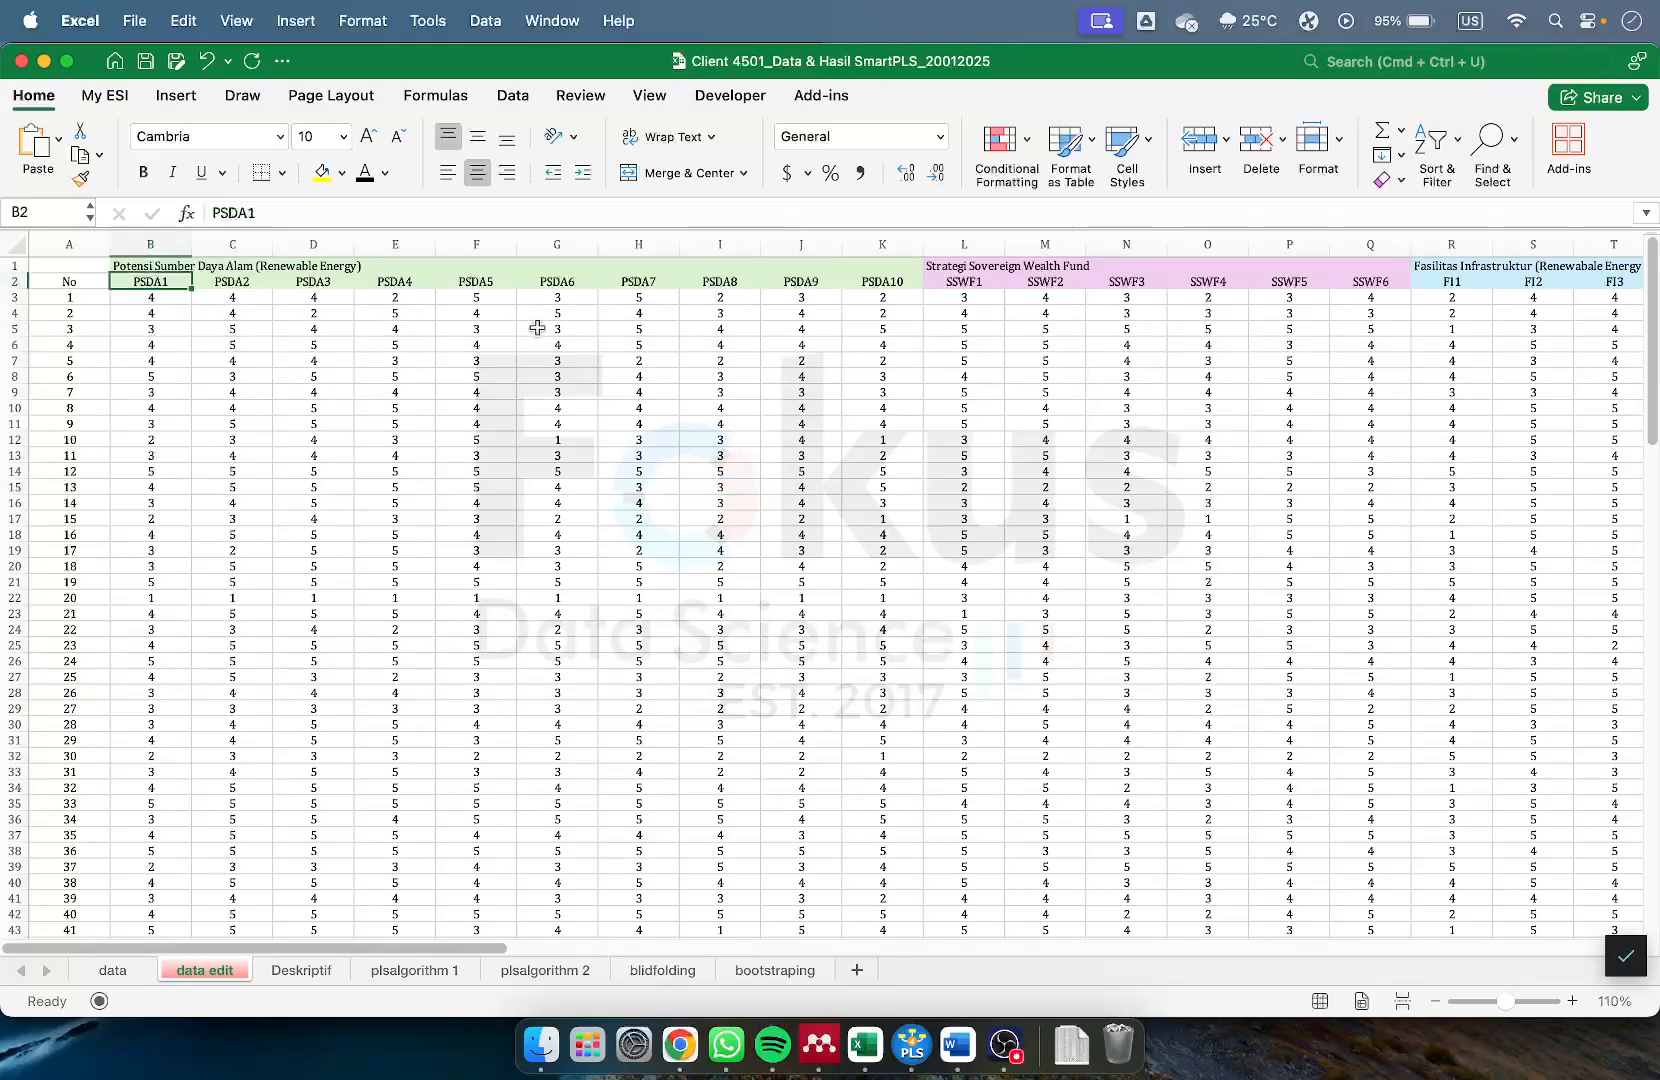
{"action": "left_click", "coordinate": [225, 356]}
Copy the data edit responses with their indicator headers, from PSDA1 in B2 through the KO8 column down to row 145
{"action": "left_click_drag", "start_coordinate": [163, 277], "coordinate": [1468, 283]}
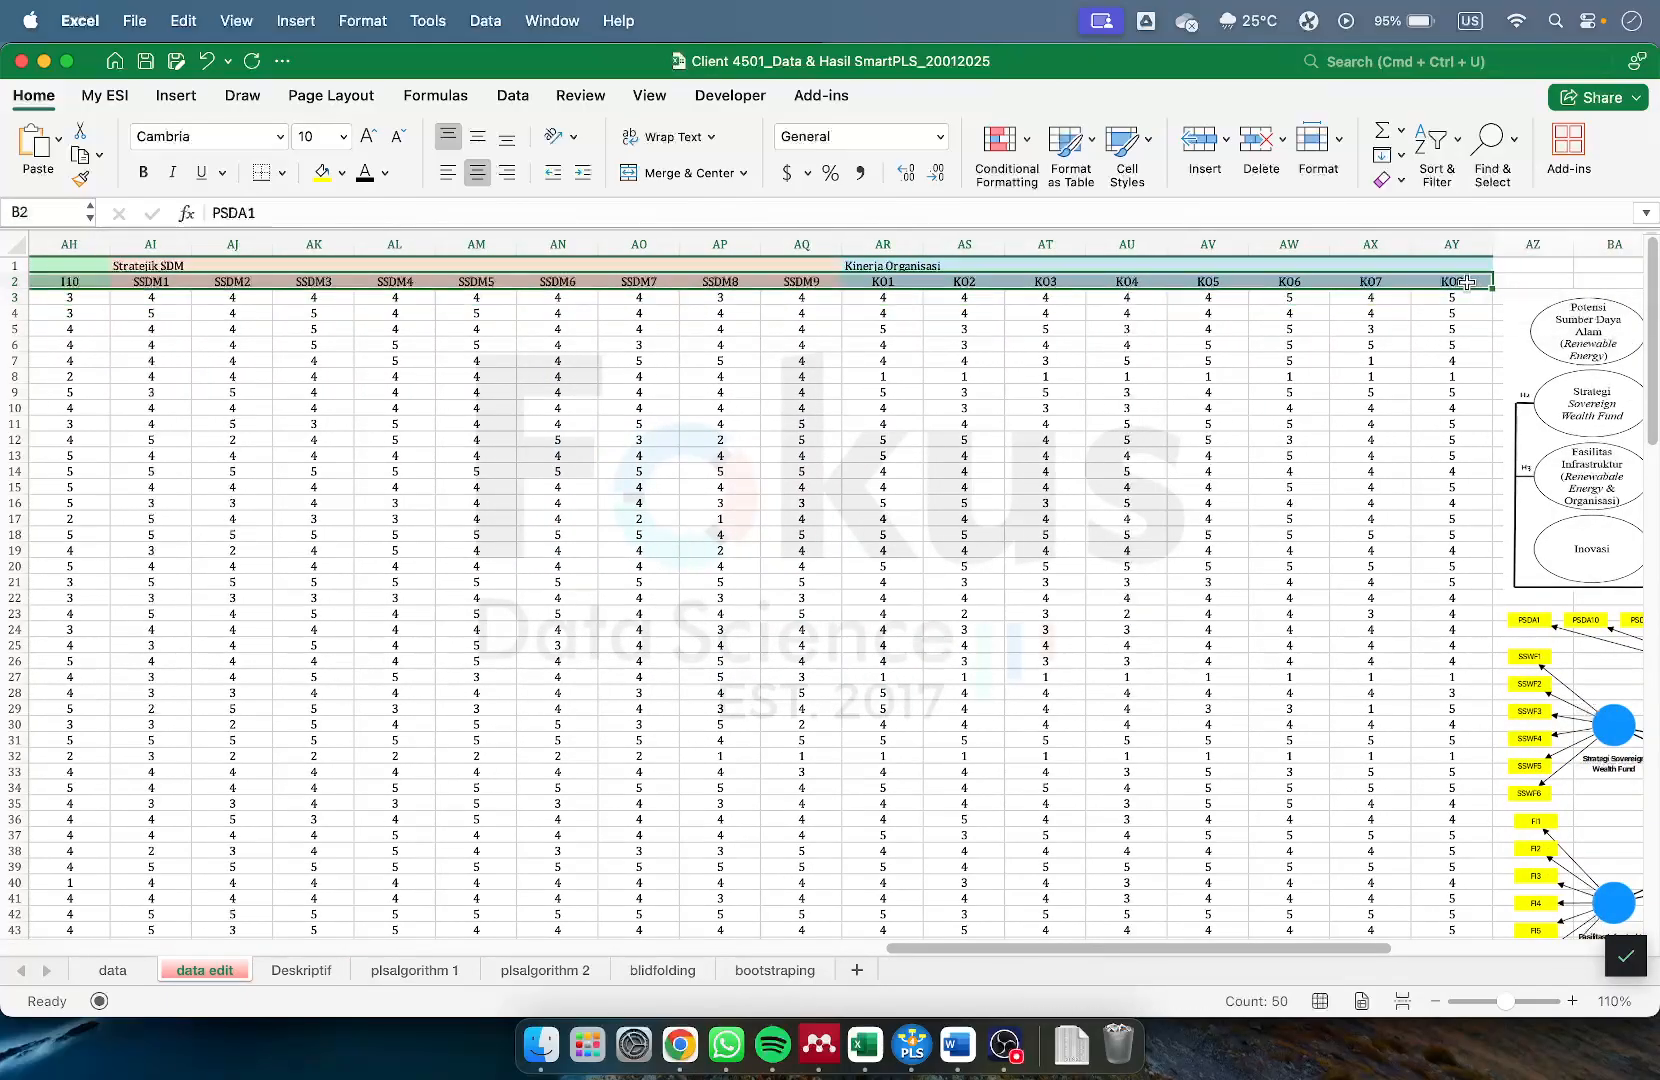
{"action": "key", "text": "super+shift+Down"}
{"action": "scroll", "coordinate": [1190, 465], "scroll_direction": "down", "scroll_amount": 3}
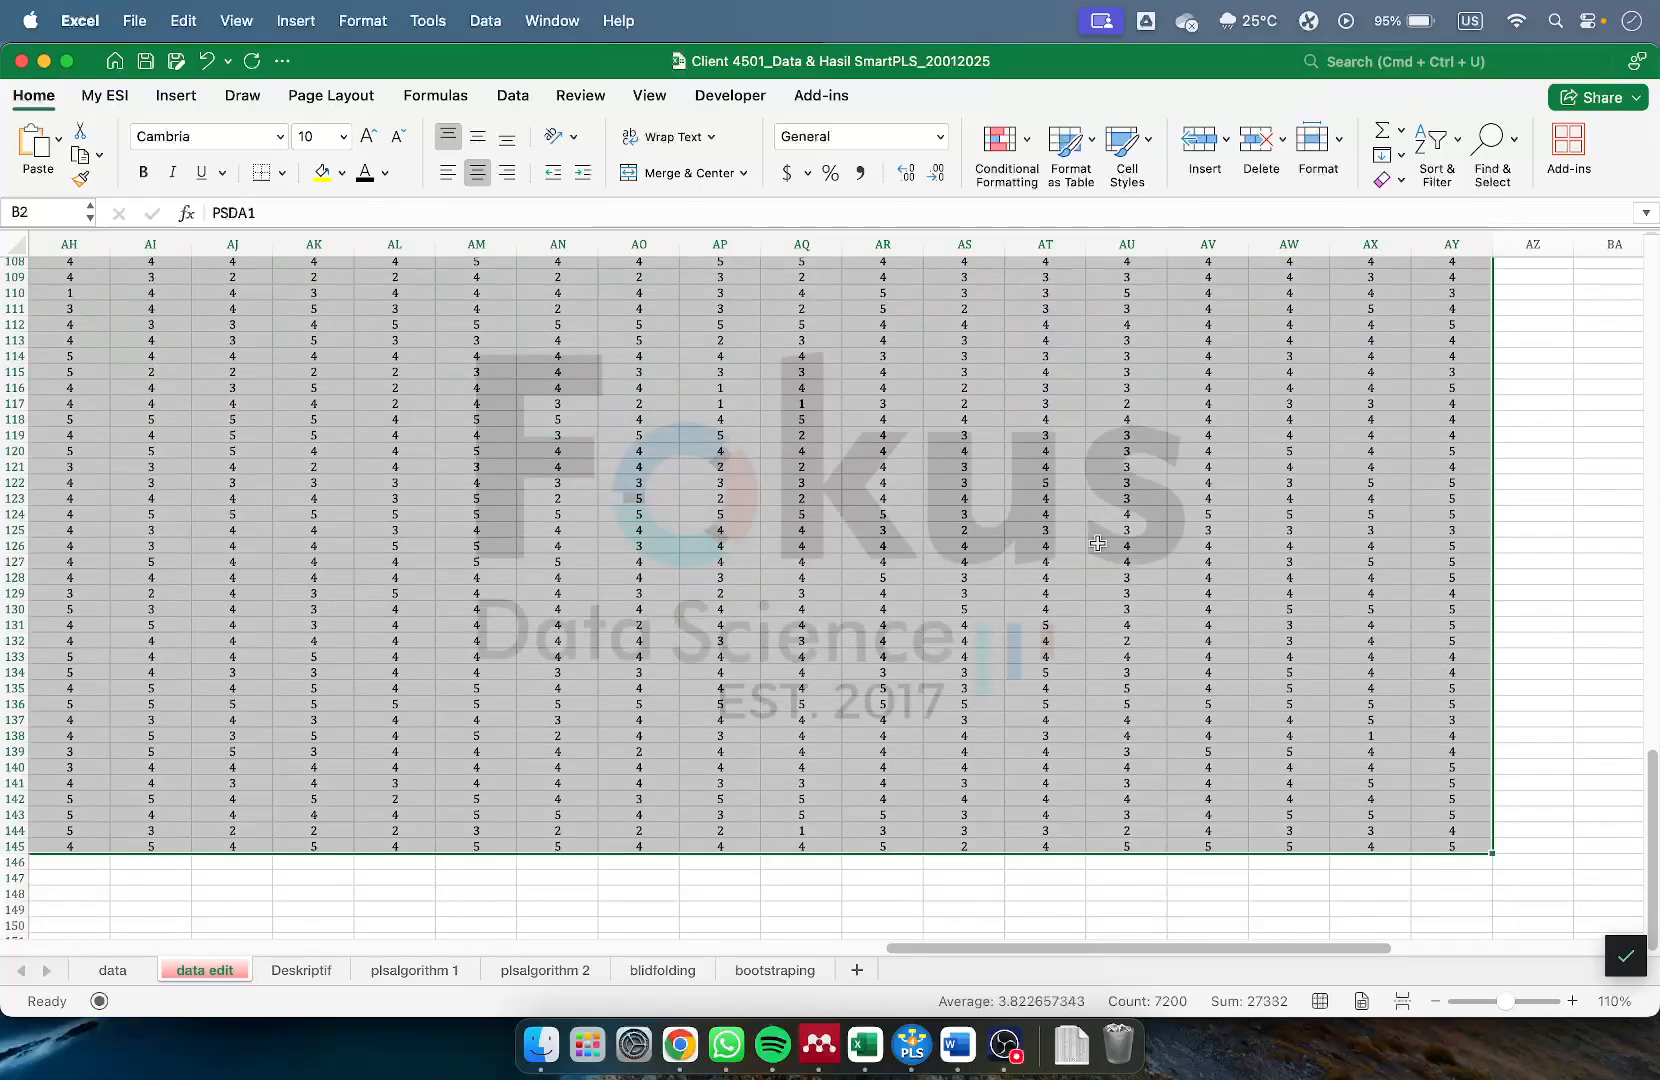
{"action": "right_click", "coordinate": [847, 598]}
{"action": "left_click", "coordinate": [900, 443]}
{"action": "key", "text": "super+BackSpace"}
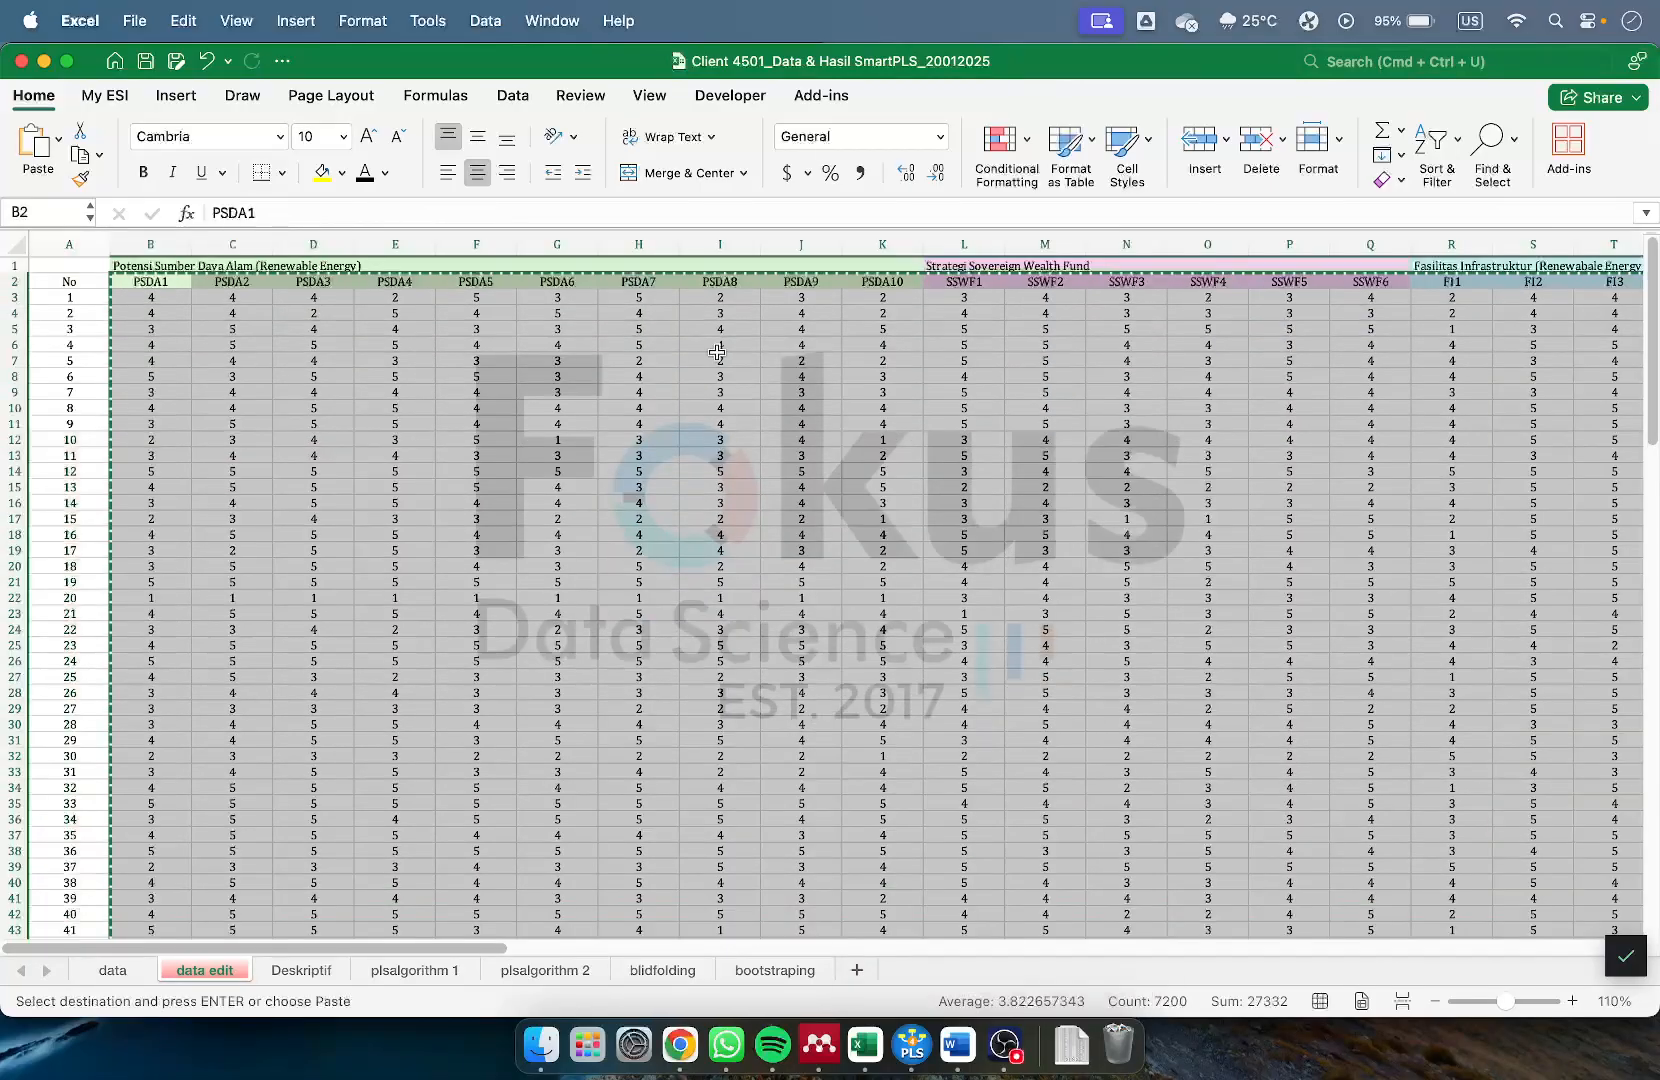
Create a blank workbook and paste the copied indicator data as values only, starting at cell A1
{"action": "left_click", "coordinate": [138, 21]}
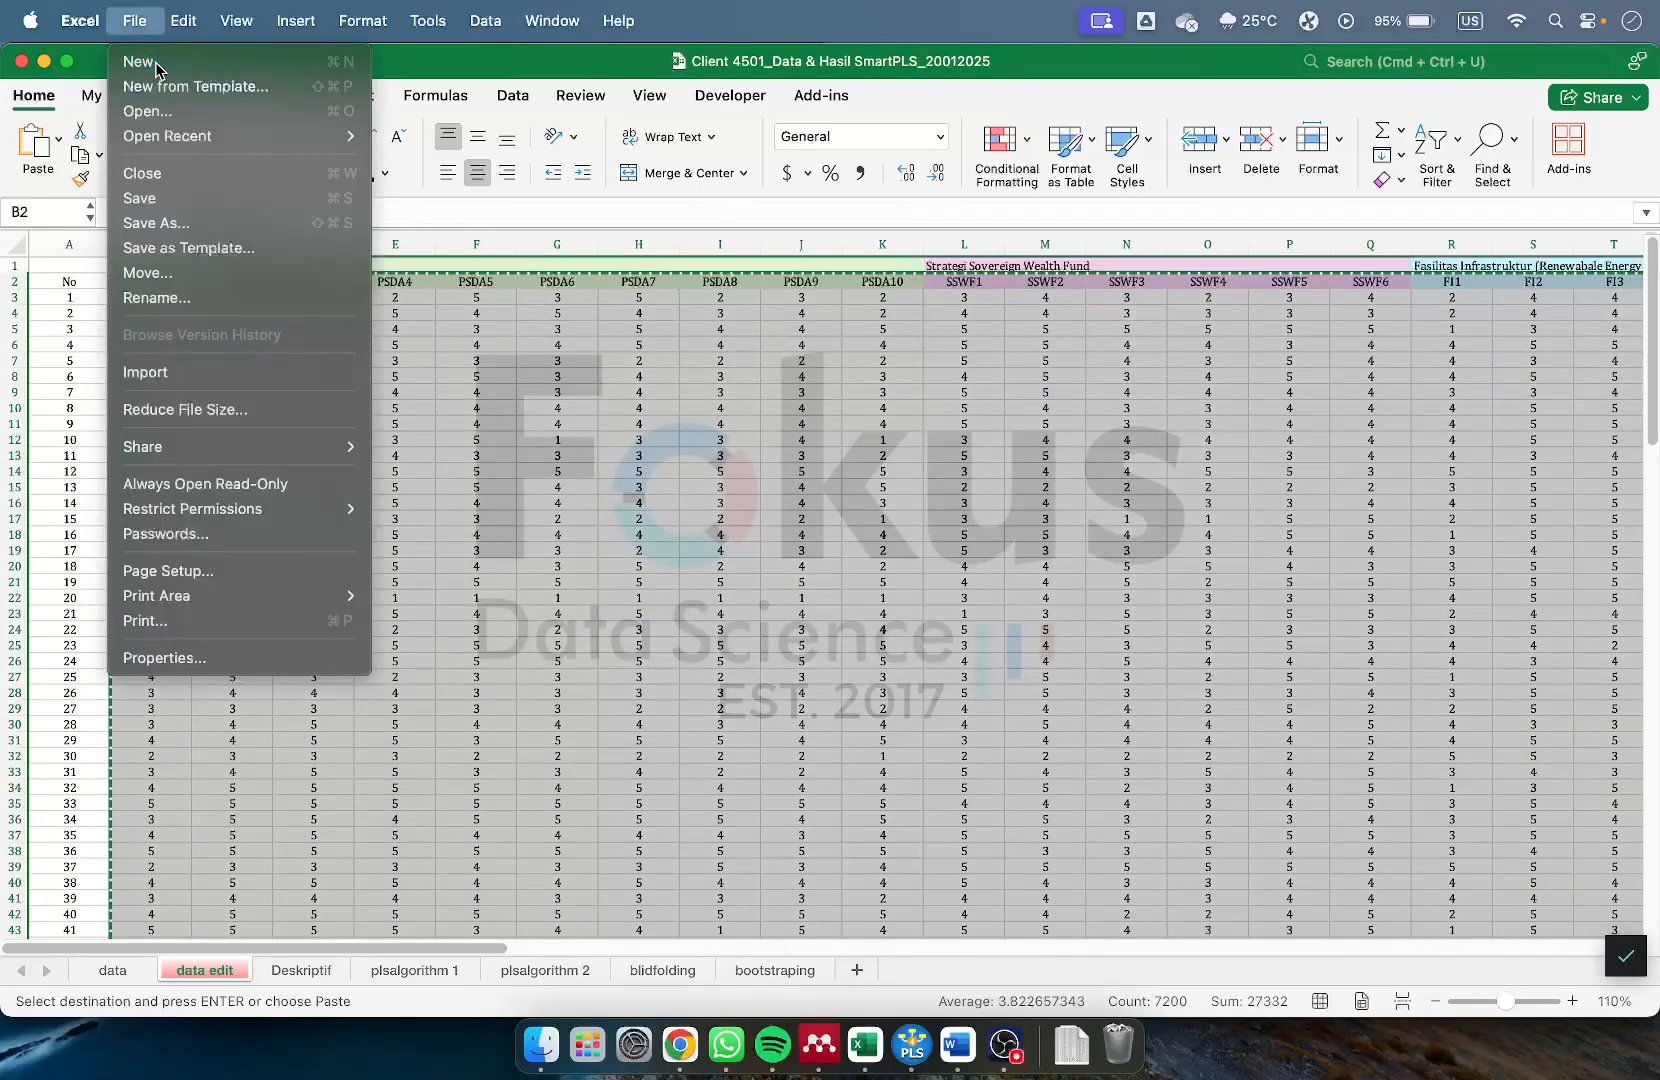
{"action": "left_click", "coordinate": [156, 68]}
{"action": "right_click", "coordinate": [143, 293]}
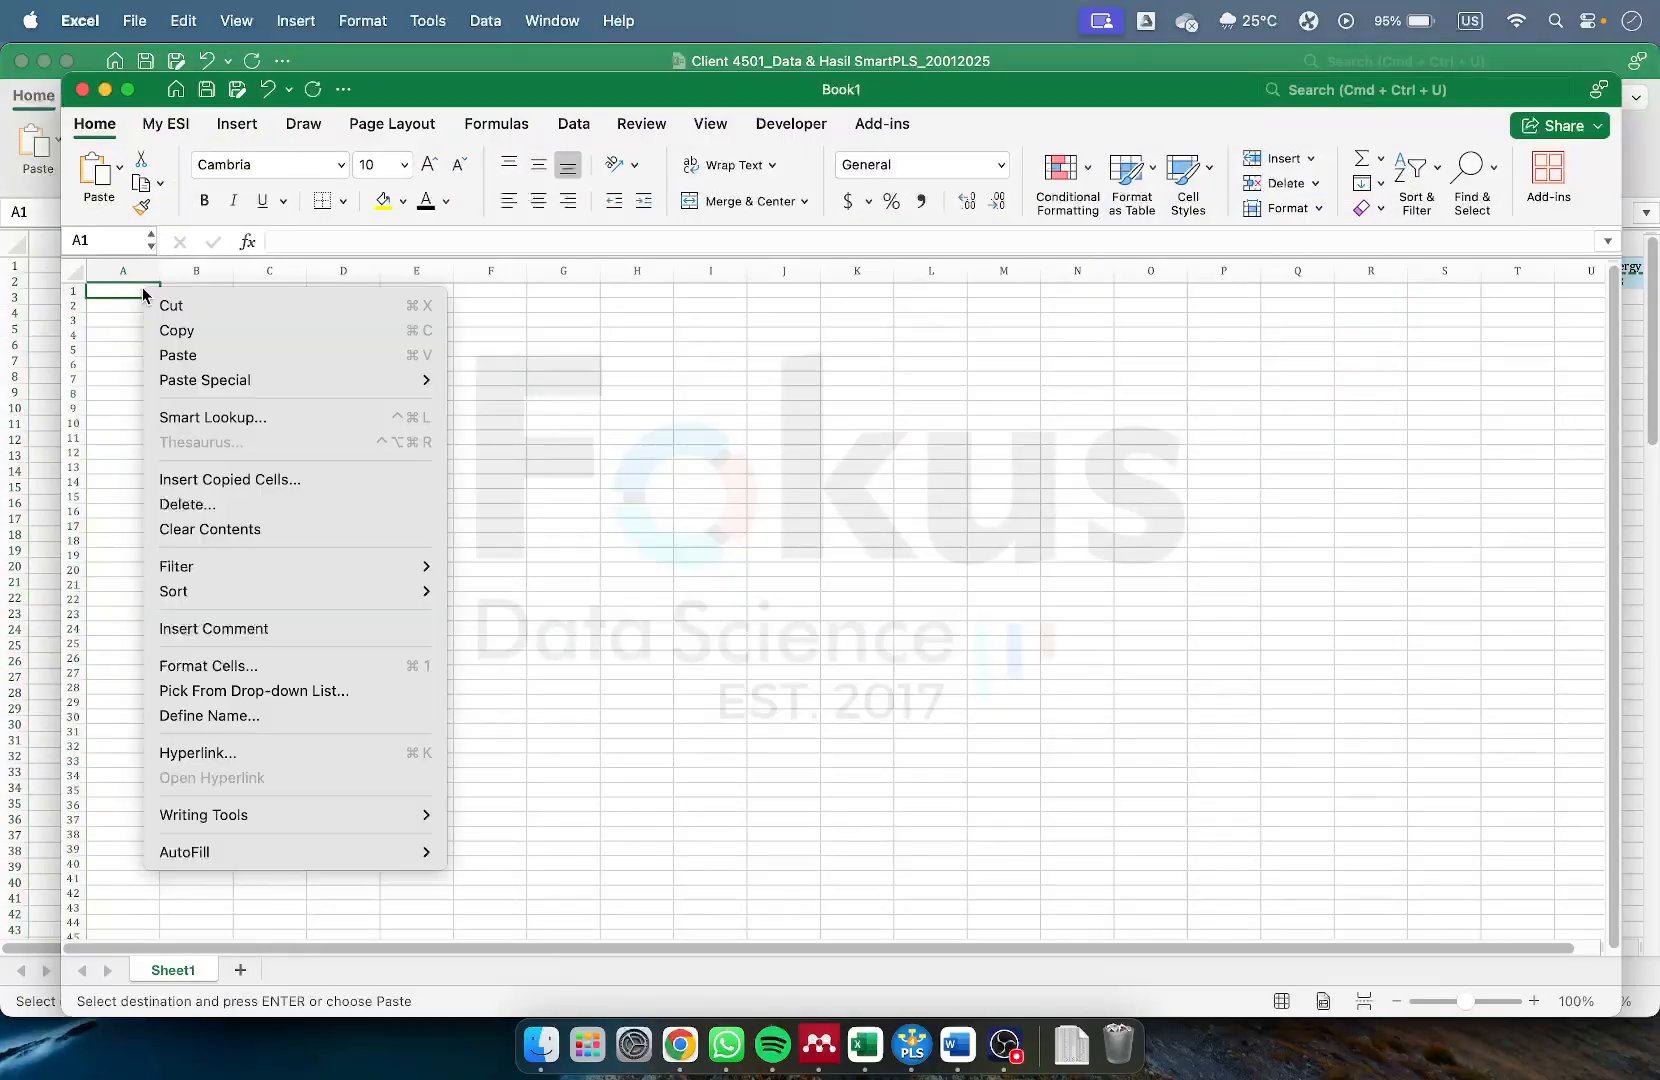
{"action": "mouse_move", "coordinate": [178, 379]}
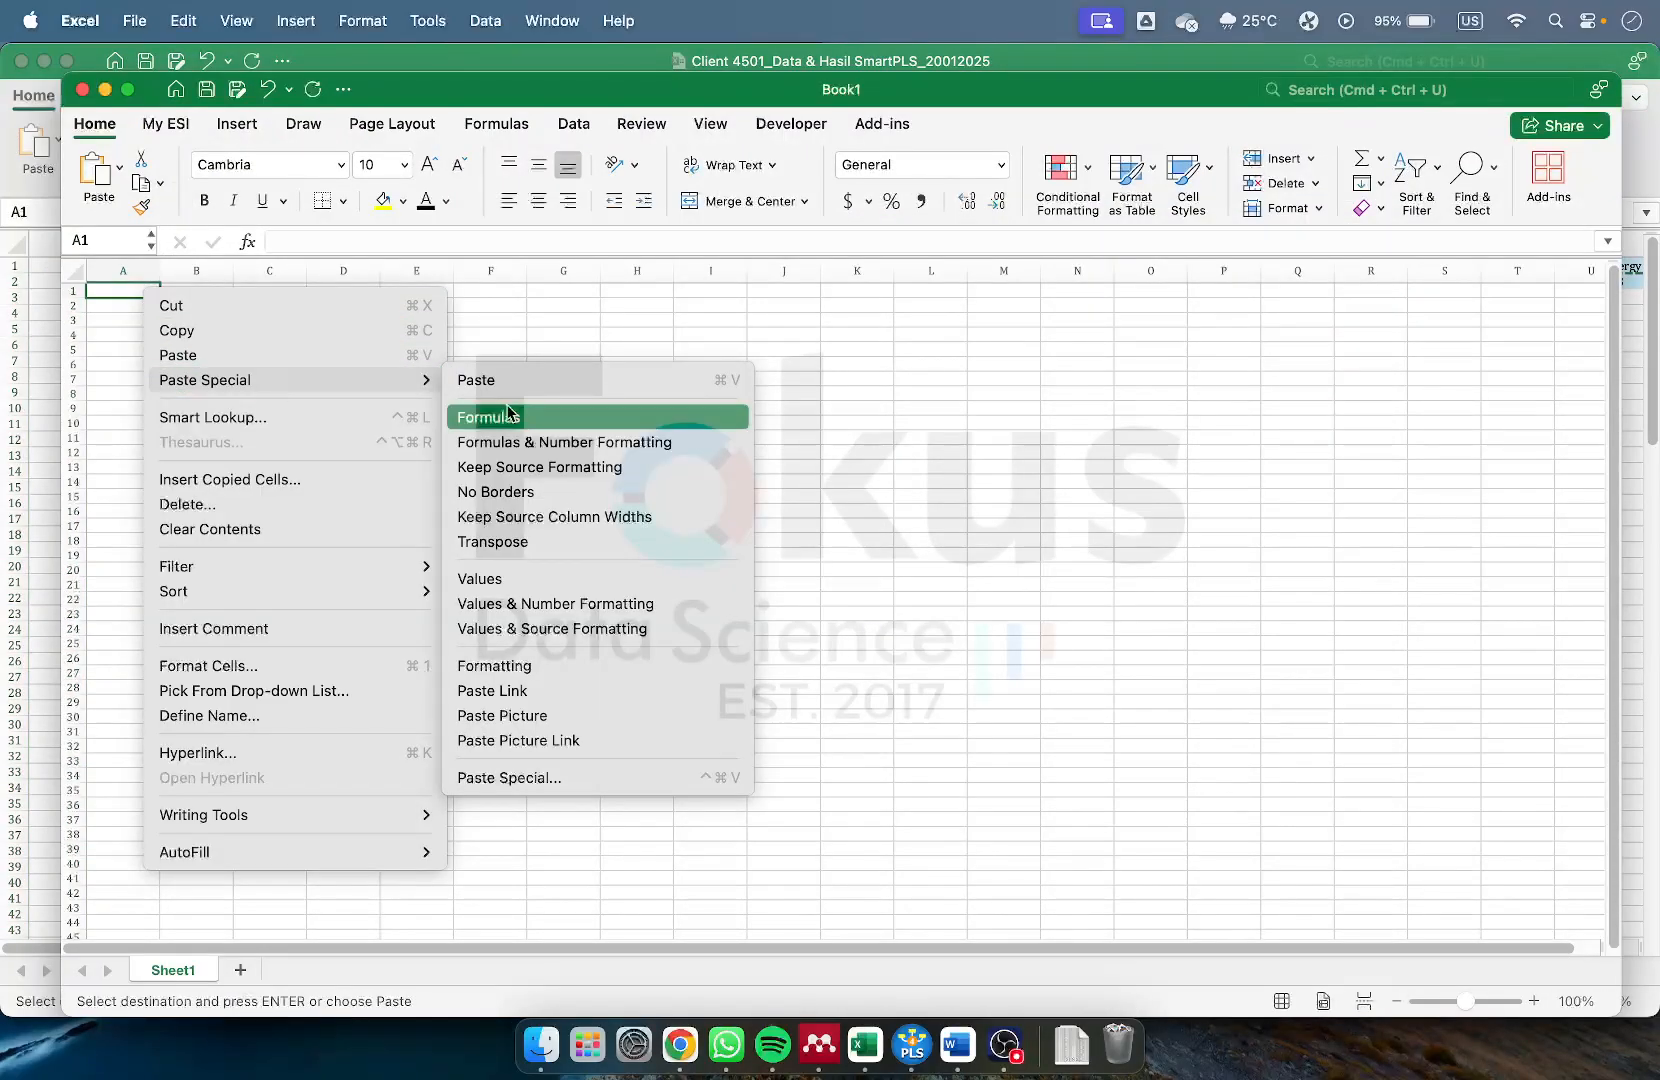
{"action": "left_click", "coordinate": [505, 578]}
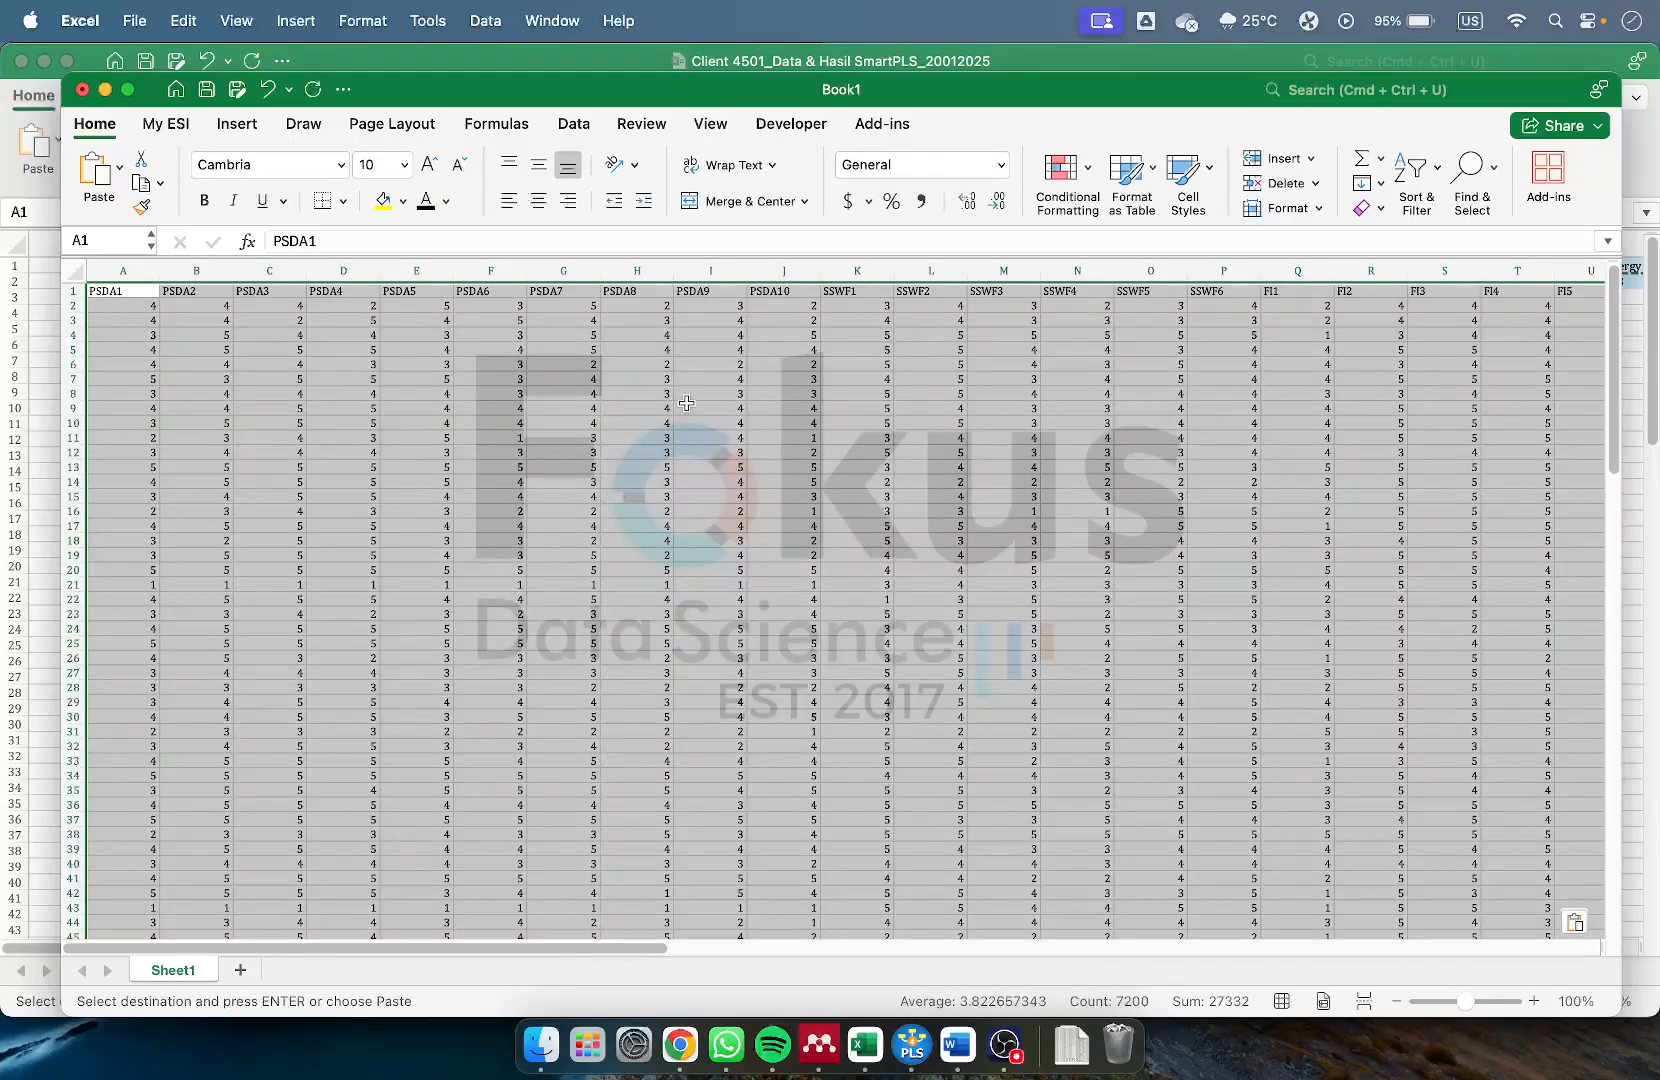
{"action": "scroll", "coordinate": [667, 494], "scroll_direction": "right", "scroll_amount": 10}
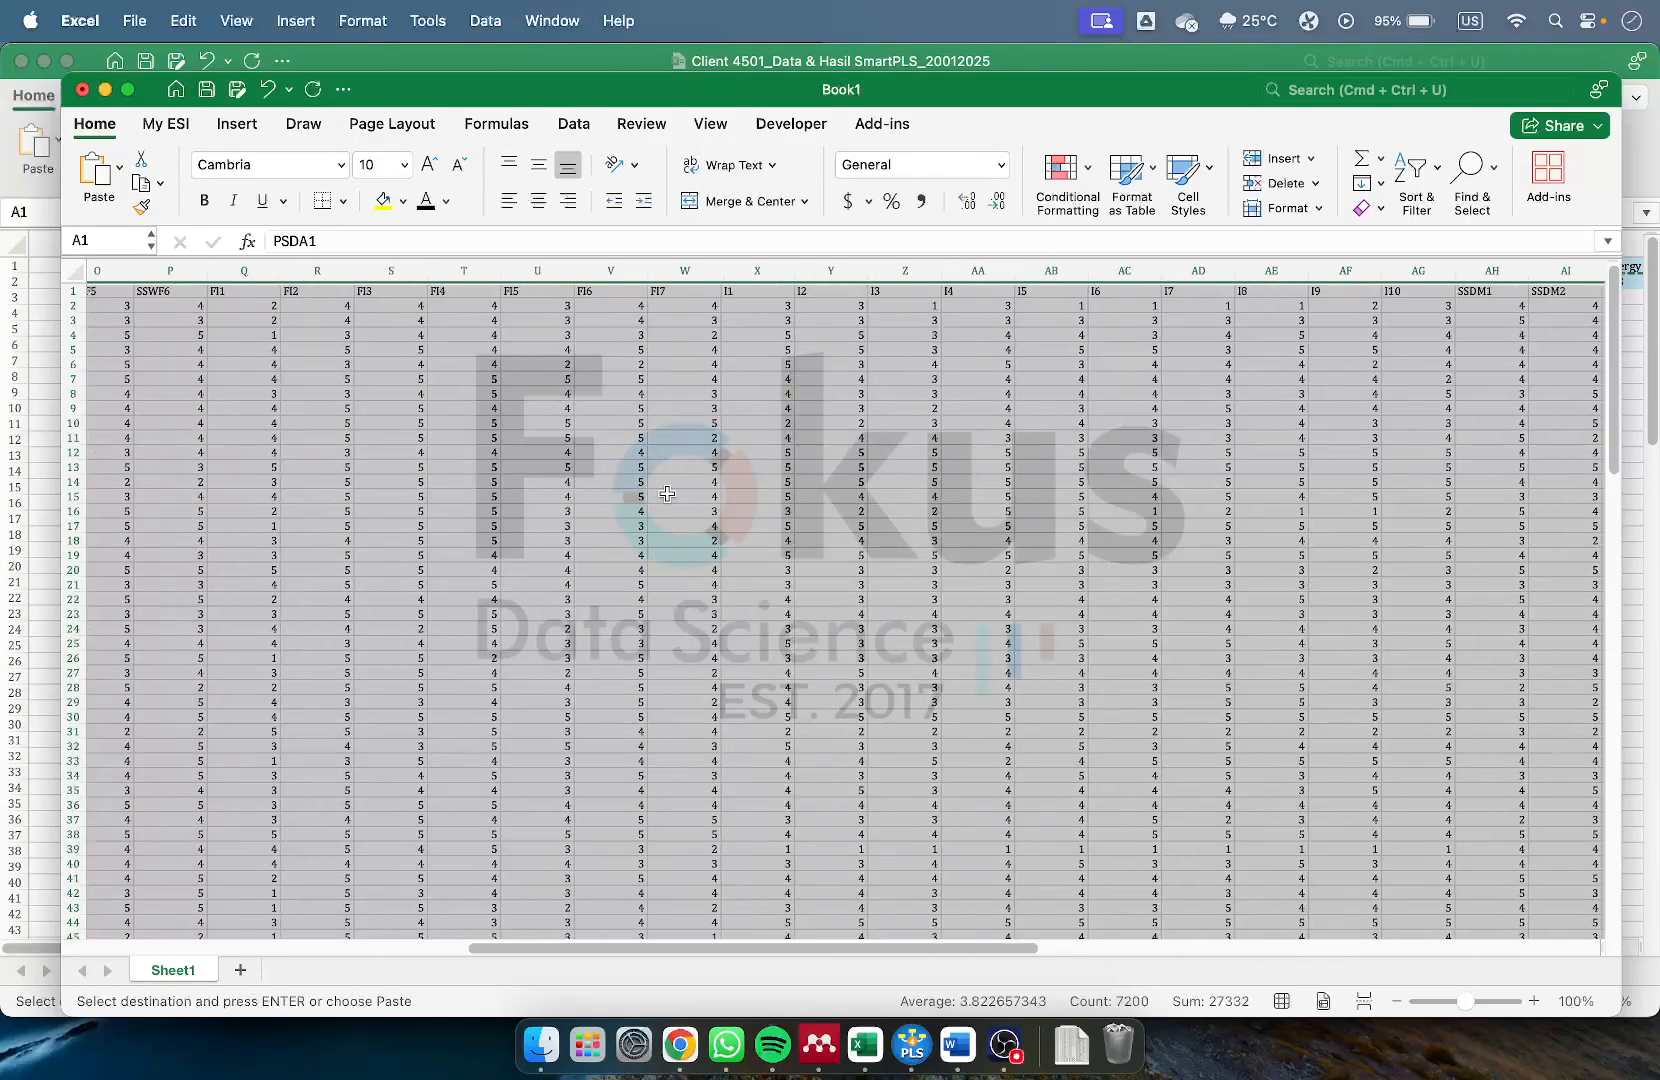
{"action": "scroll", "coordinate": [667, 494], "scroll_direction": "left", "scroll_amount": 10}
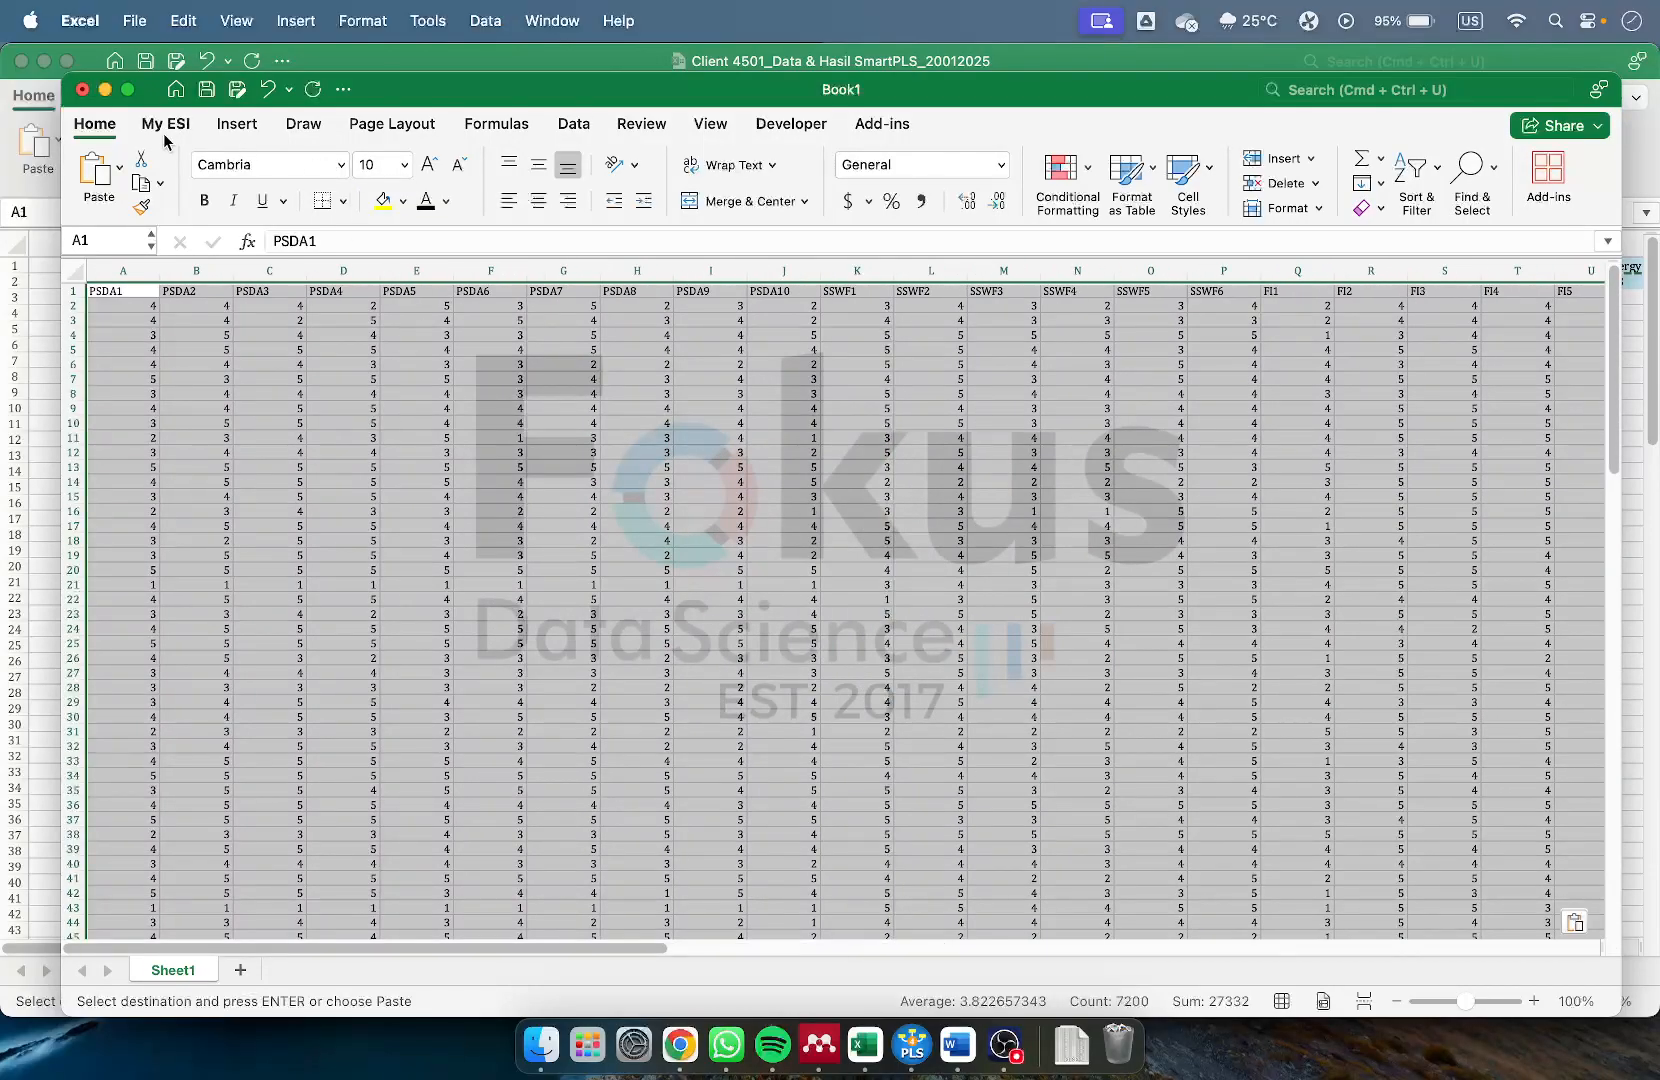
Try out saving the new workbook as Contoh in CSV UTF-8 (Comma delimited) format, leaving without saving
{"action": "left_click", "coordinate": [133, 20]}
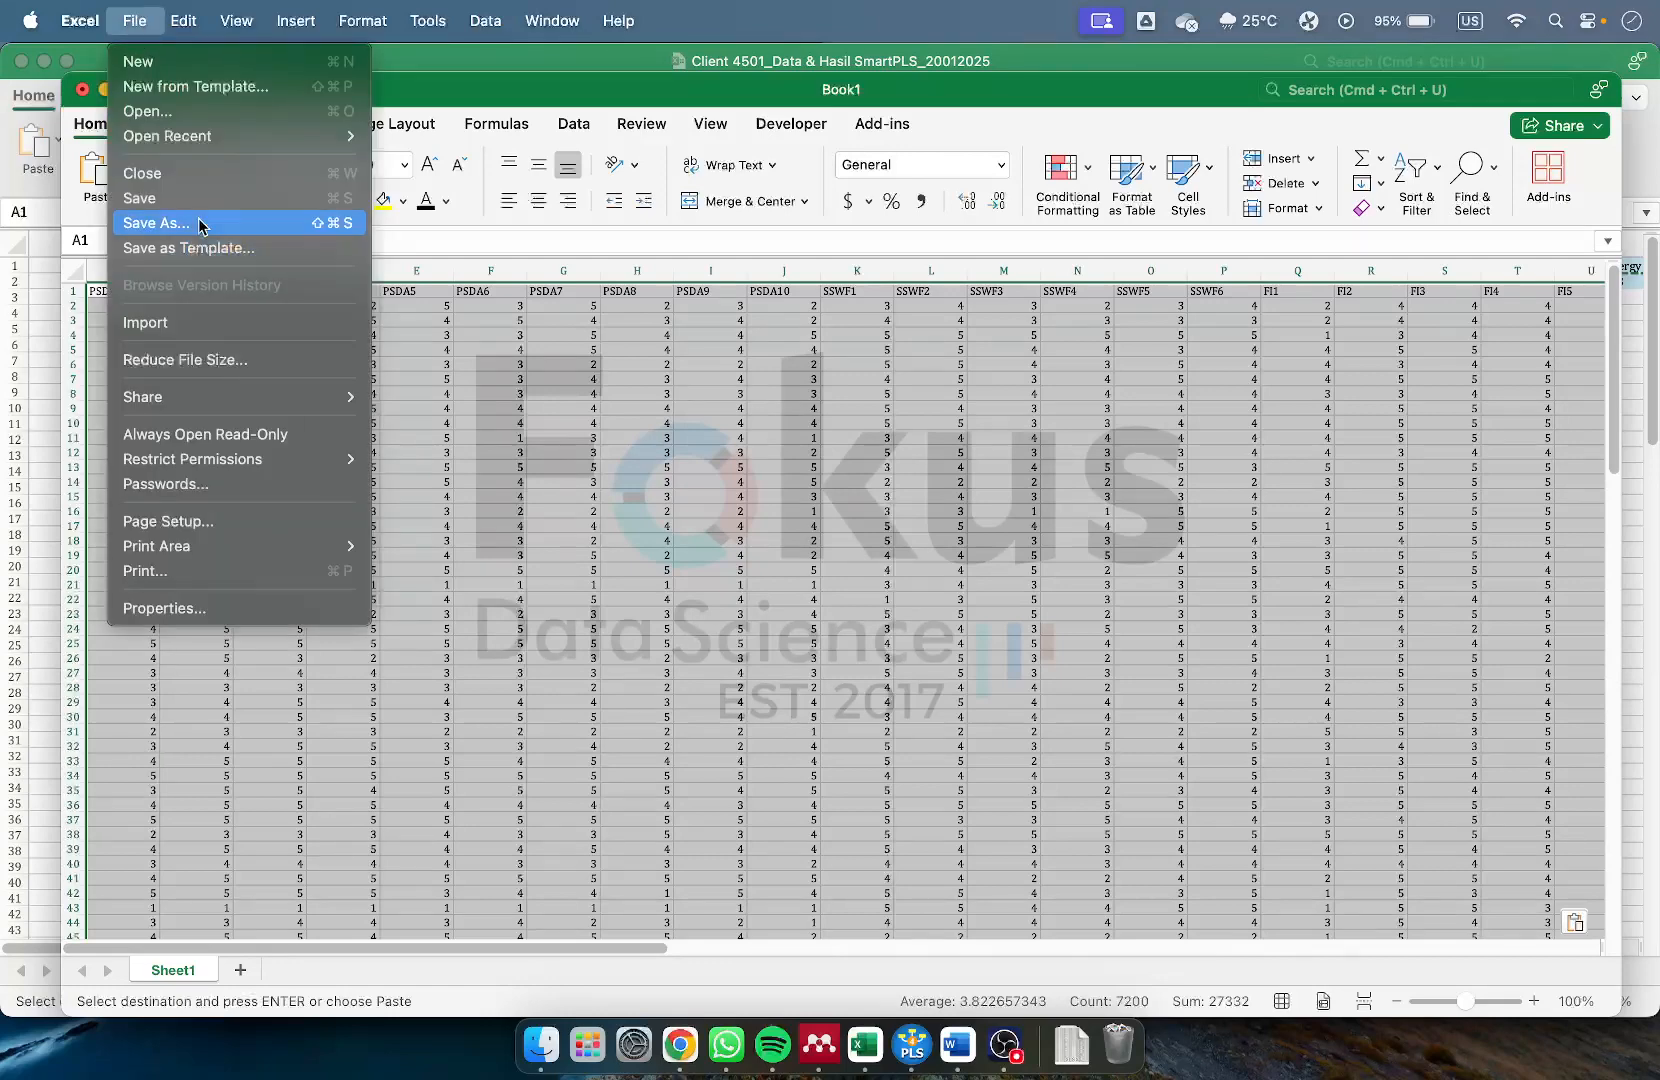
{"action": "left_click", "coordinate": [204, 222]}
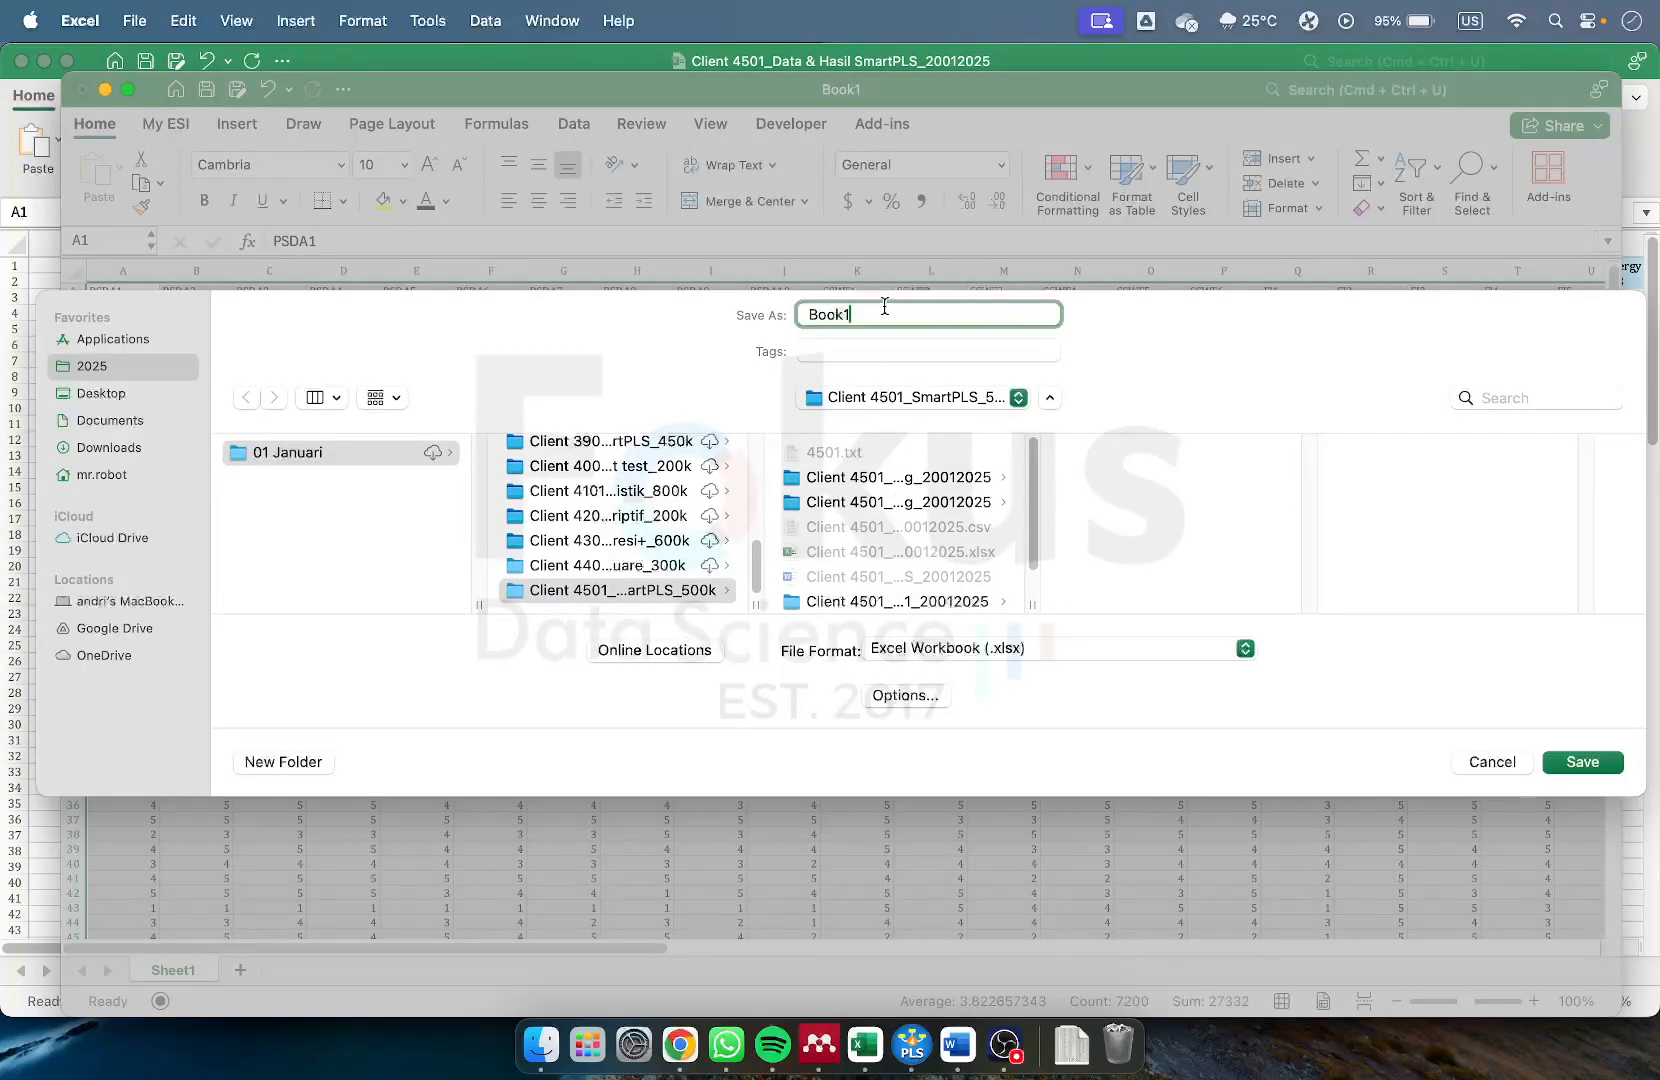
{"action": "key", "text": "BackSpace"}
{"action": "type", "text": "Contoh"}
{"action": "left_click", "coordinate": [929, 650]}
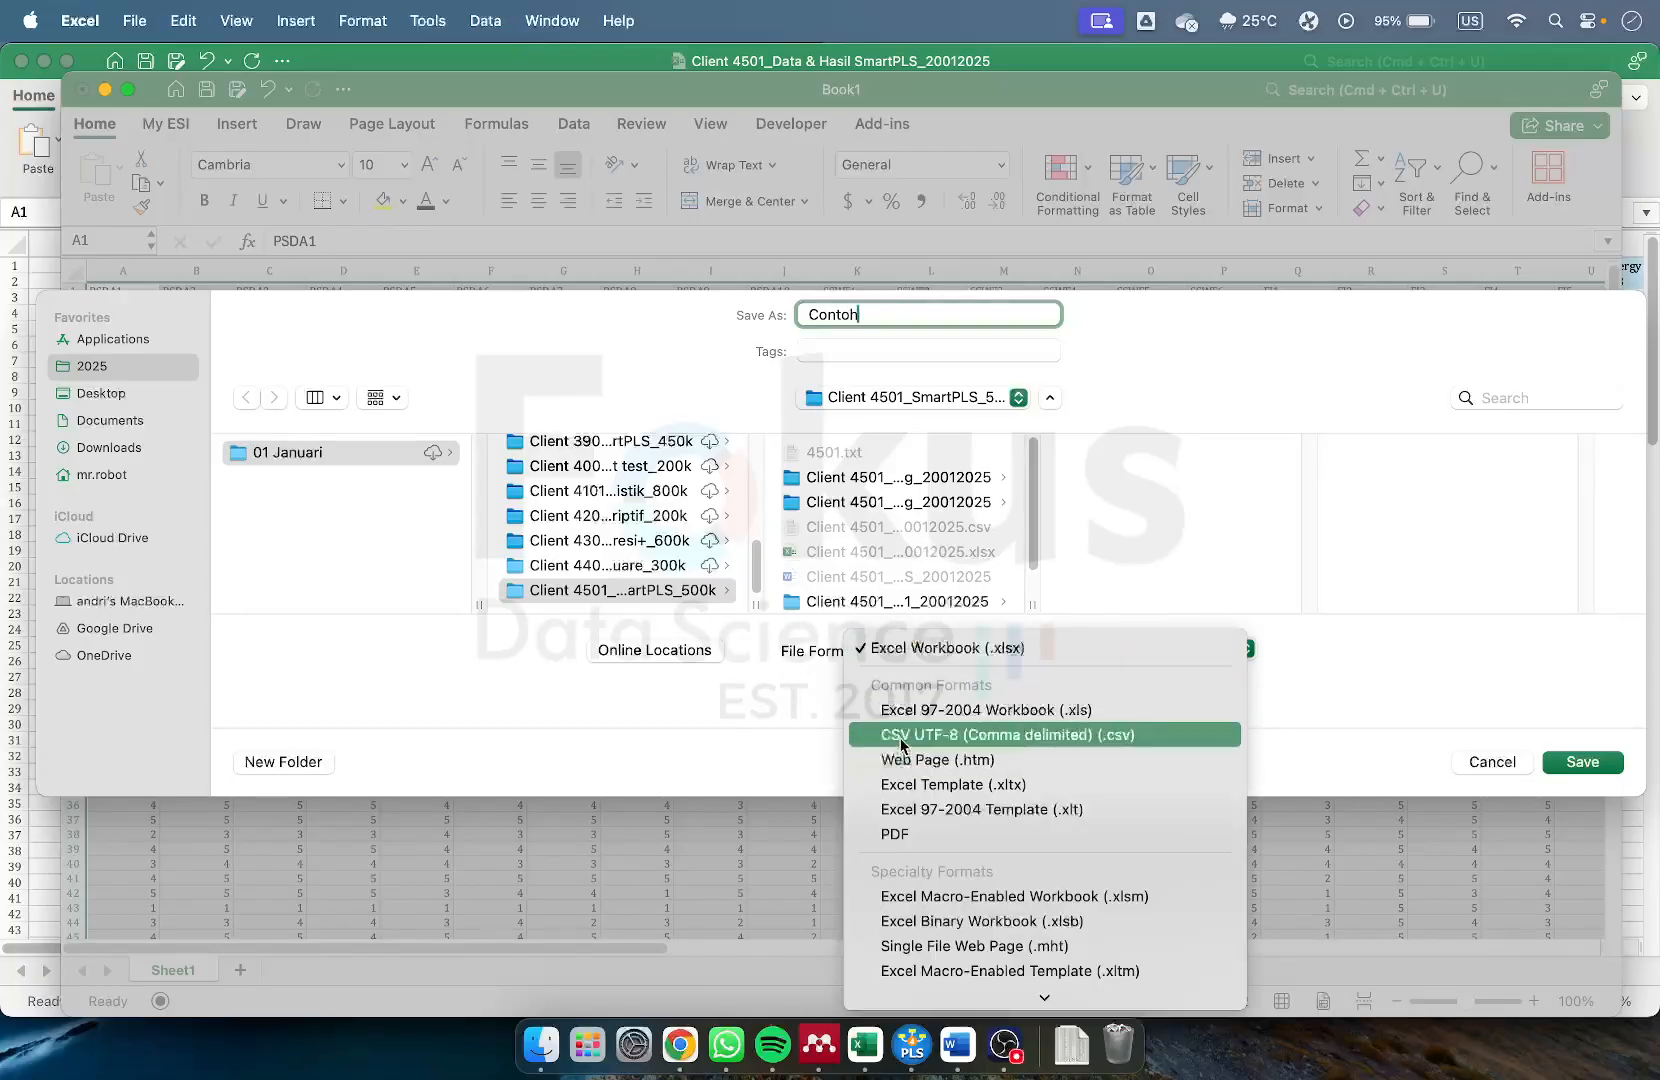
{"action": "left_click", "coordinate": [941, 738]}
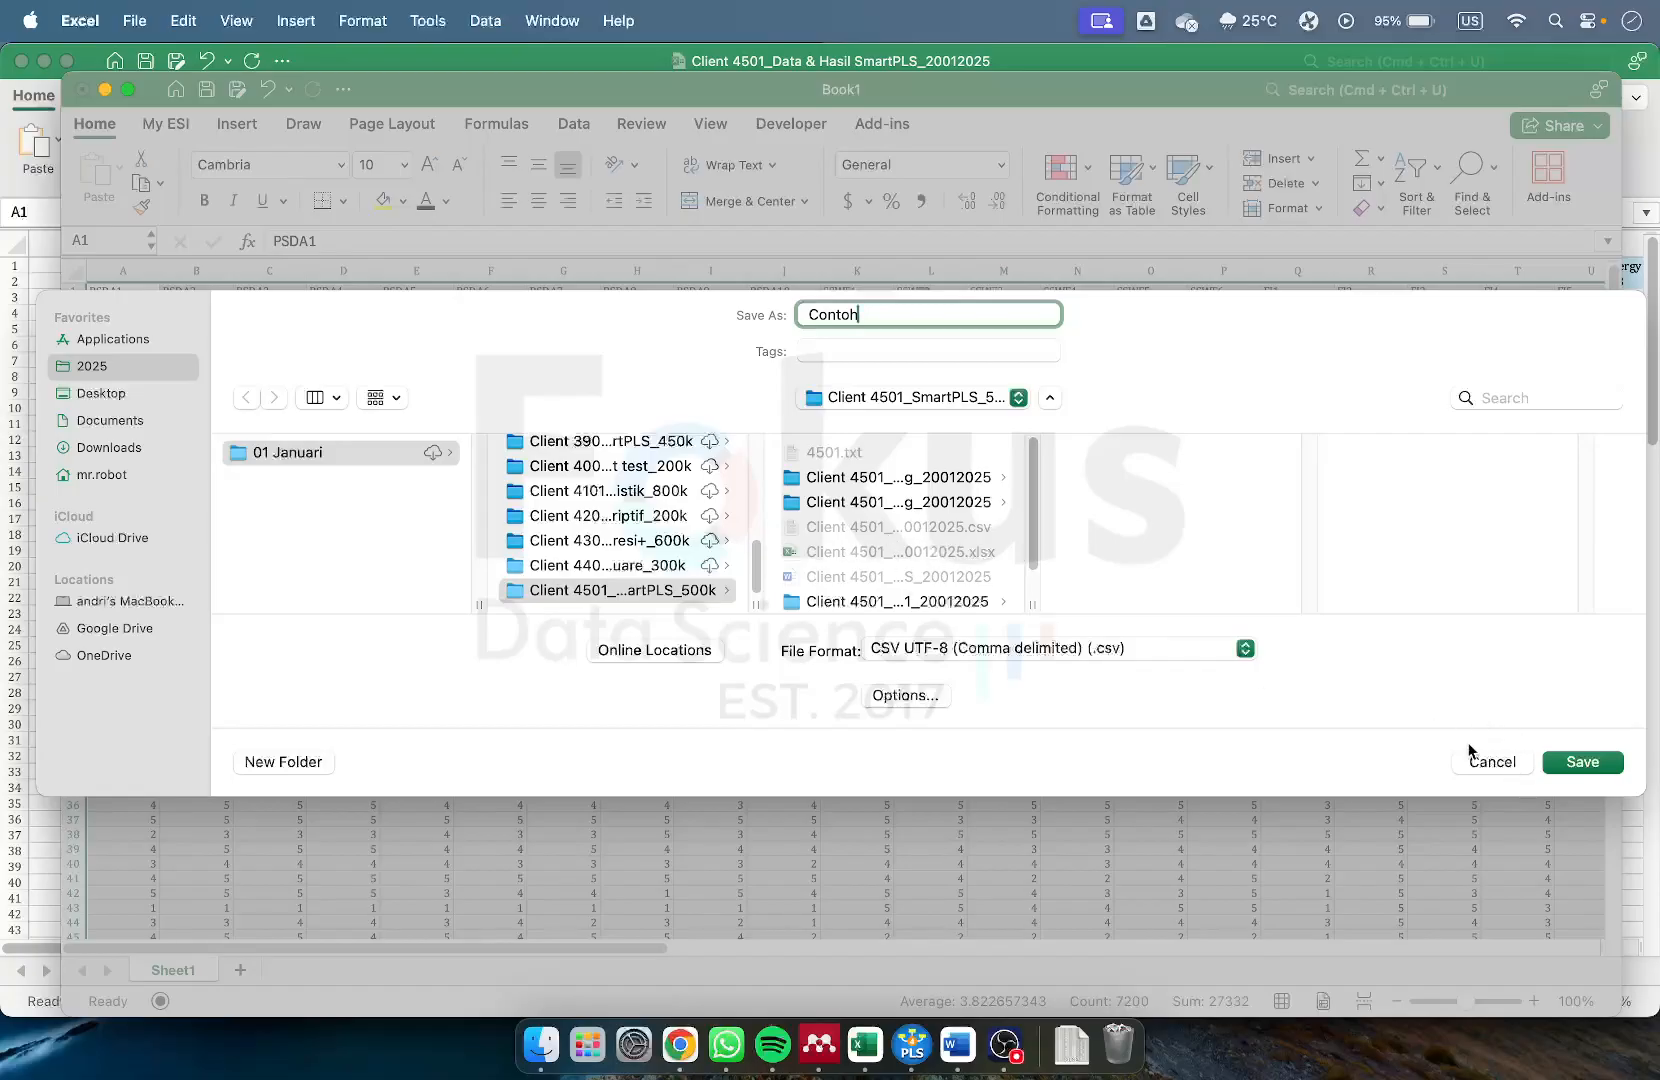
{"action": "left_click", "coordinate": [1492, 763]}
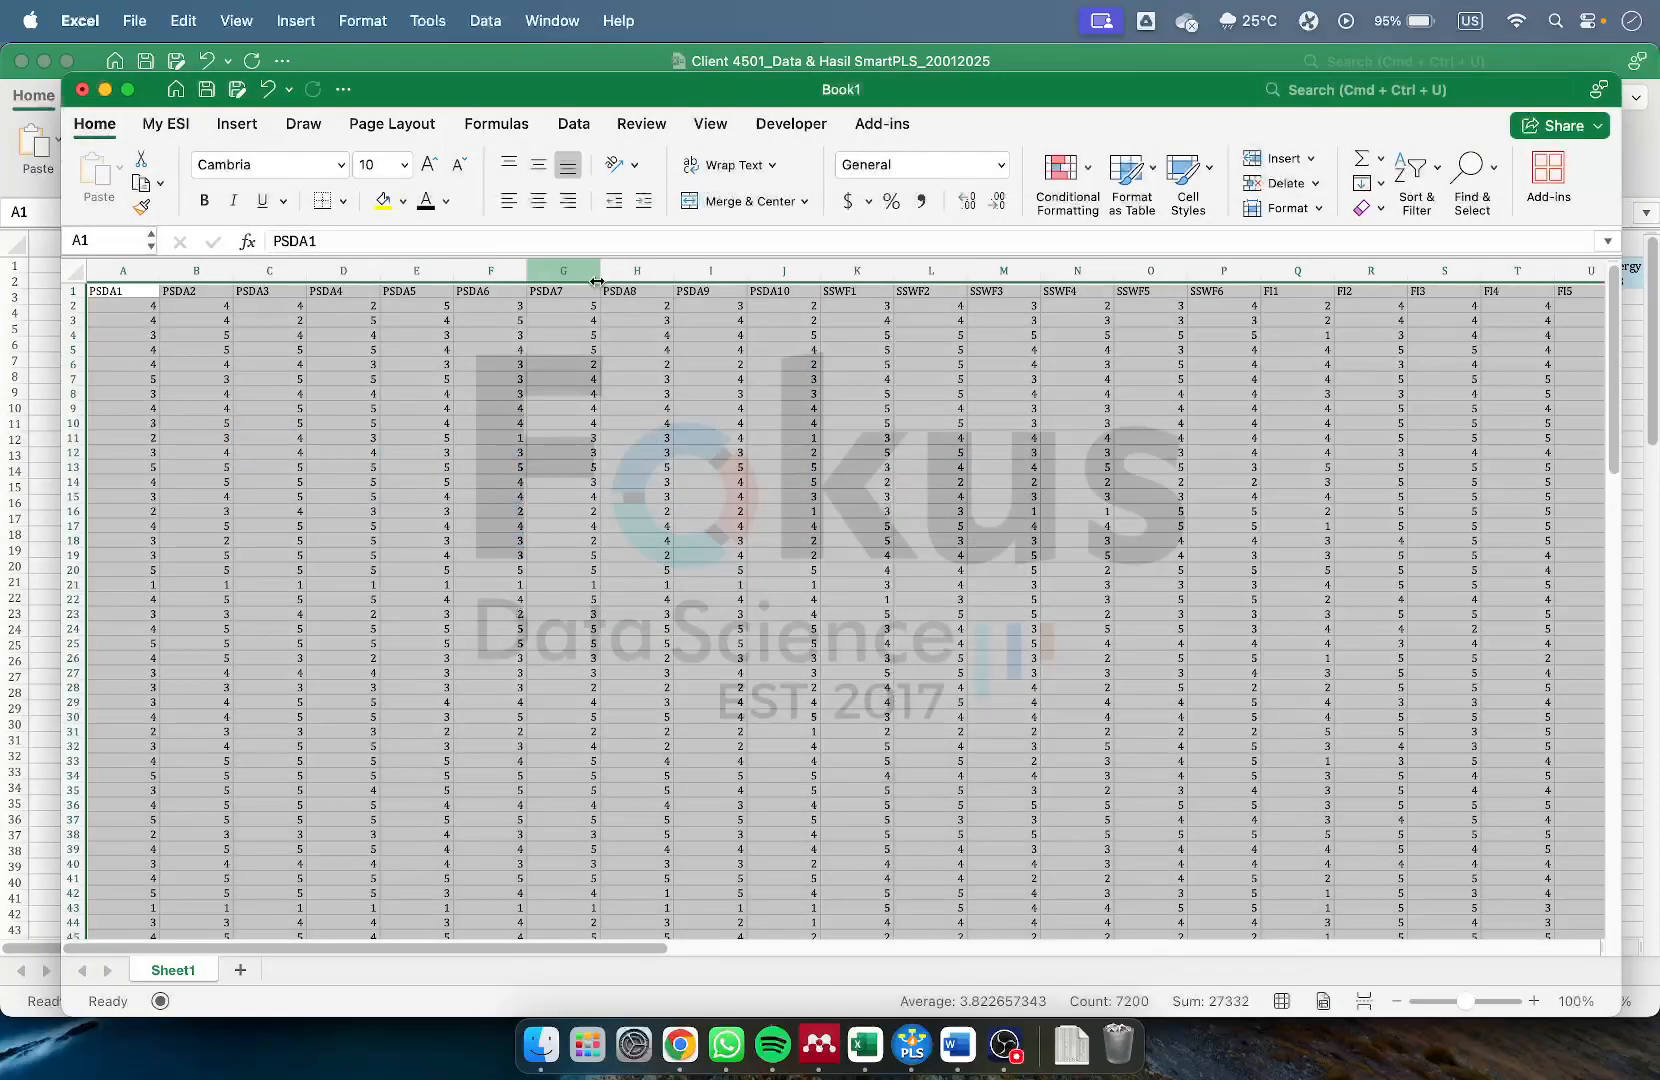
Close the new workbook without saving and clear the range selection on the data edit sheet
{"action": "left_click", "coordinate": [83, 92]}
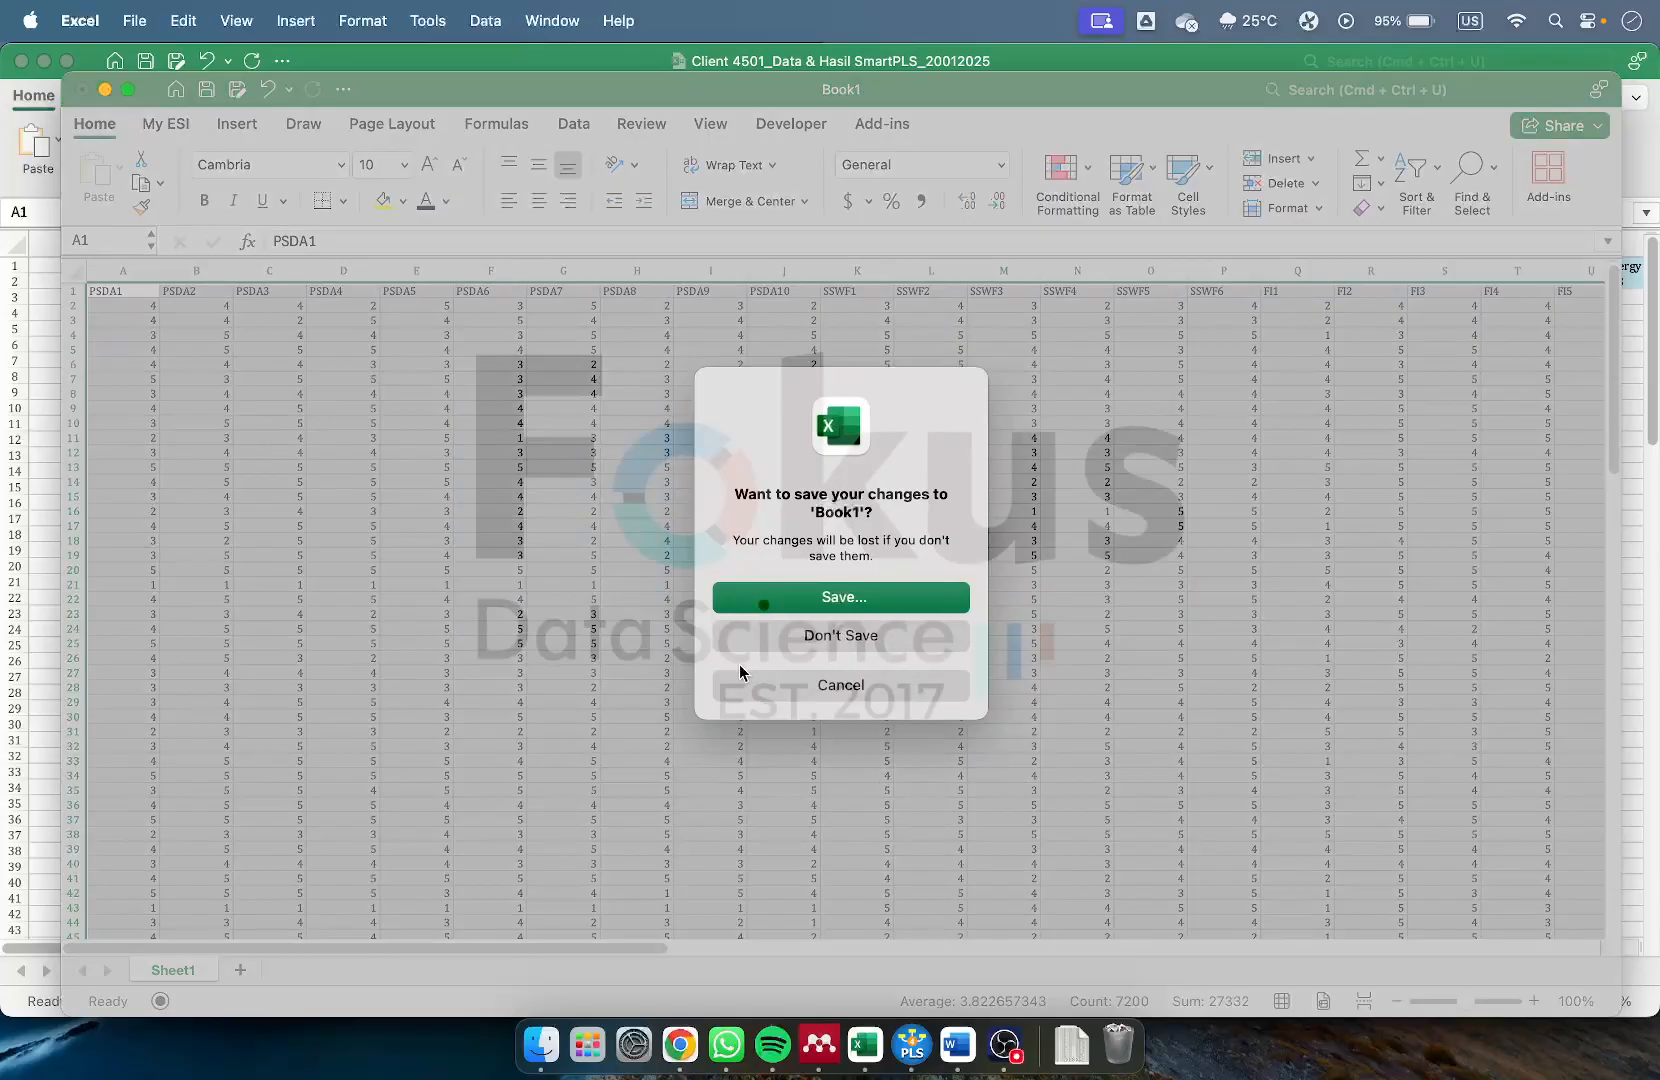
{"action": "left_click", "coordinate": [779, 640]}
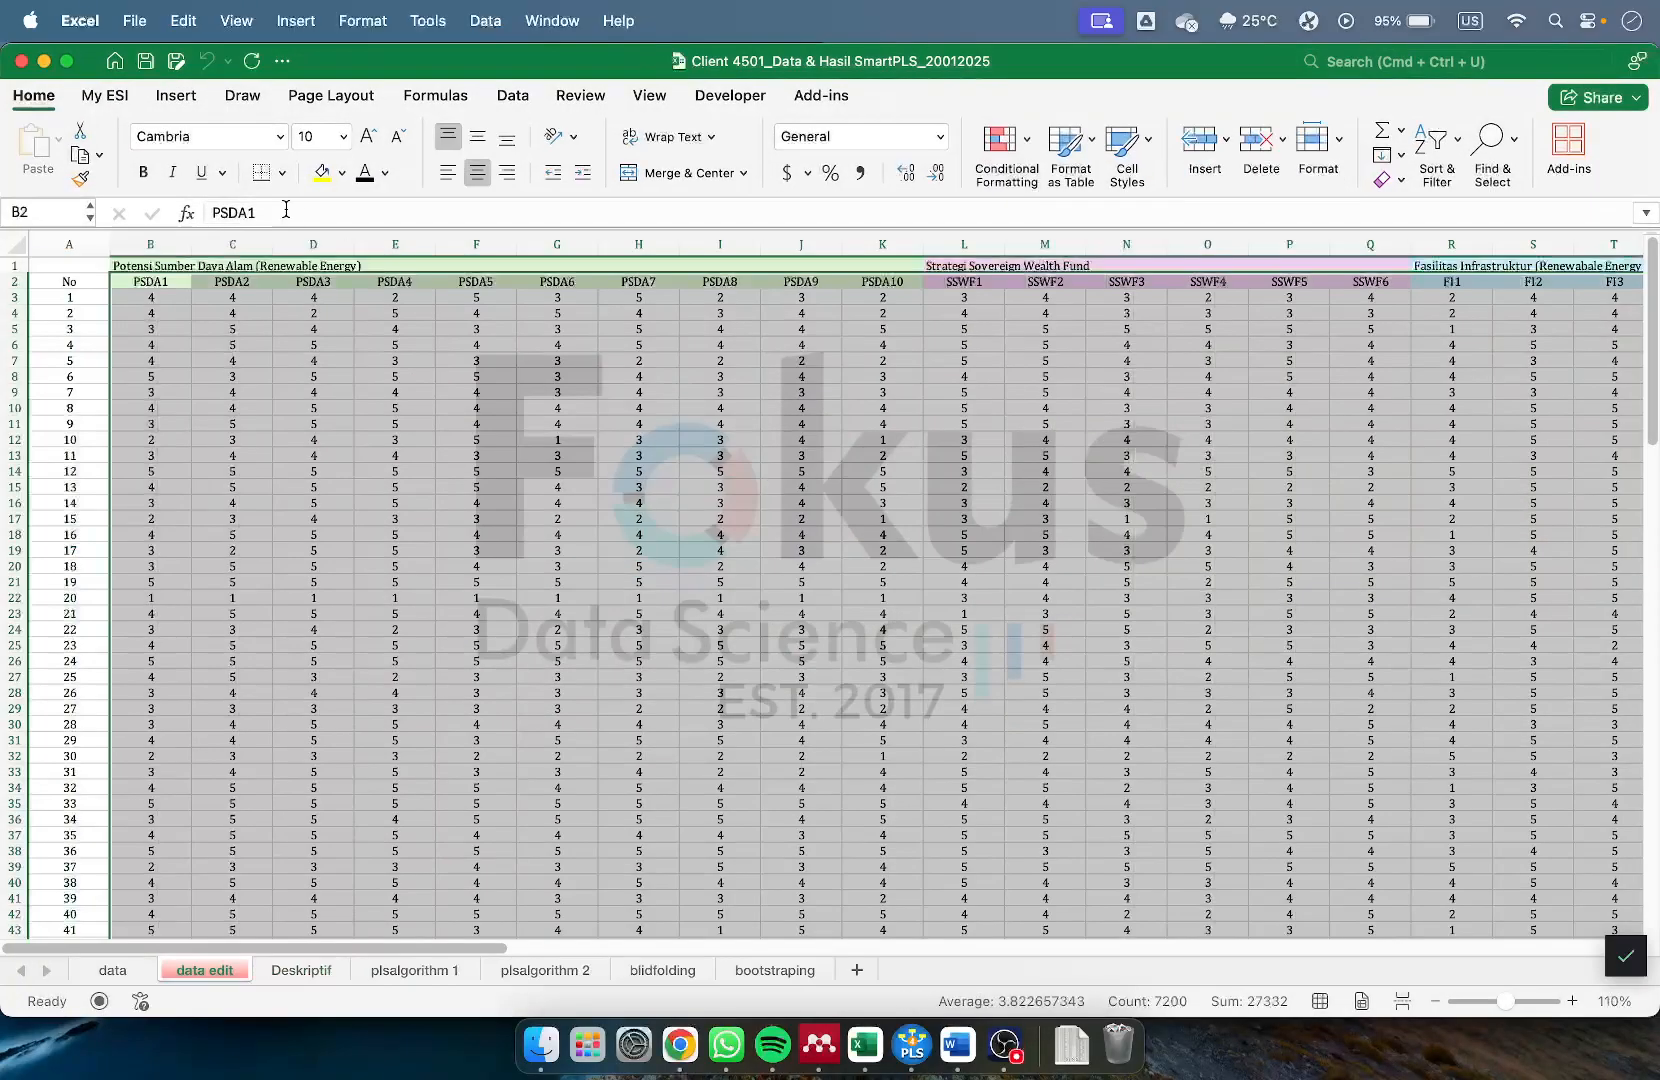
{"action": "left_click", "coordinate": [155, 291]}
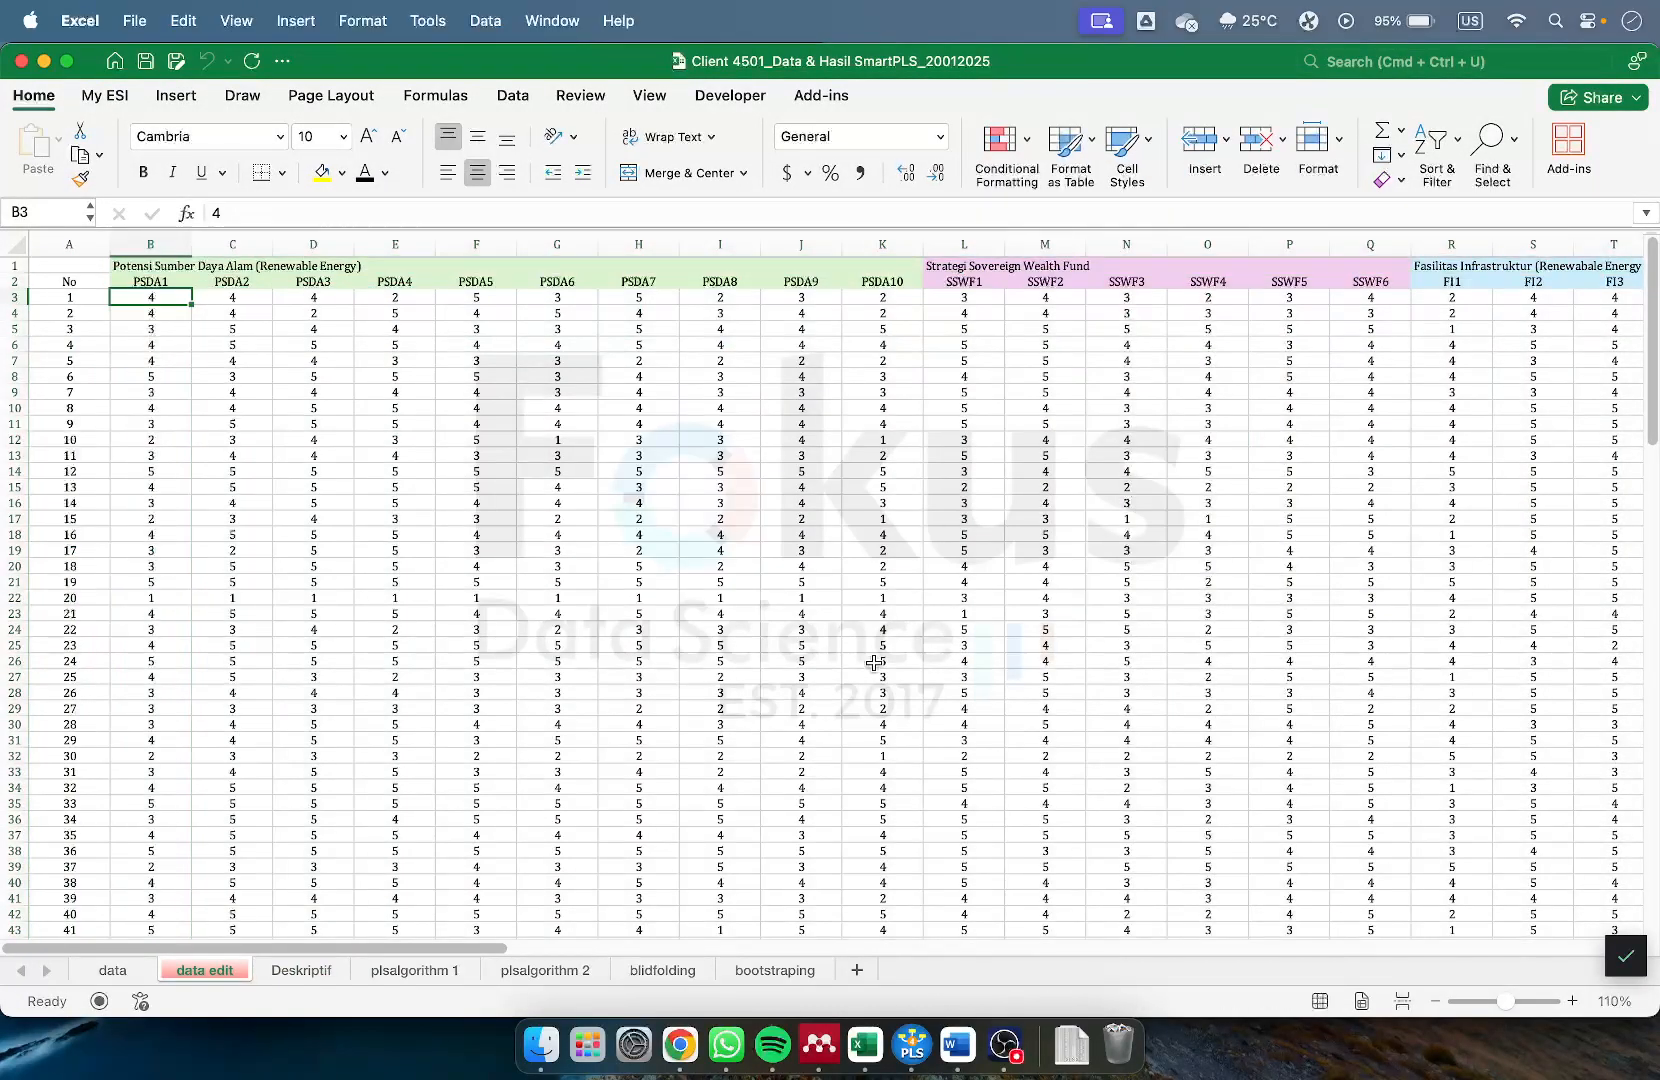
Switch to SmartPLS and create a new project named contoh
{"action": "left_click", "coordinate": [1009, 1040]}
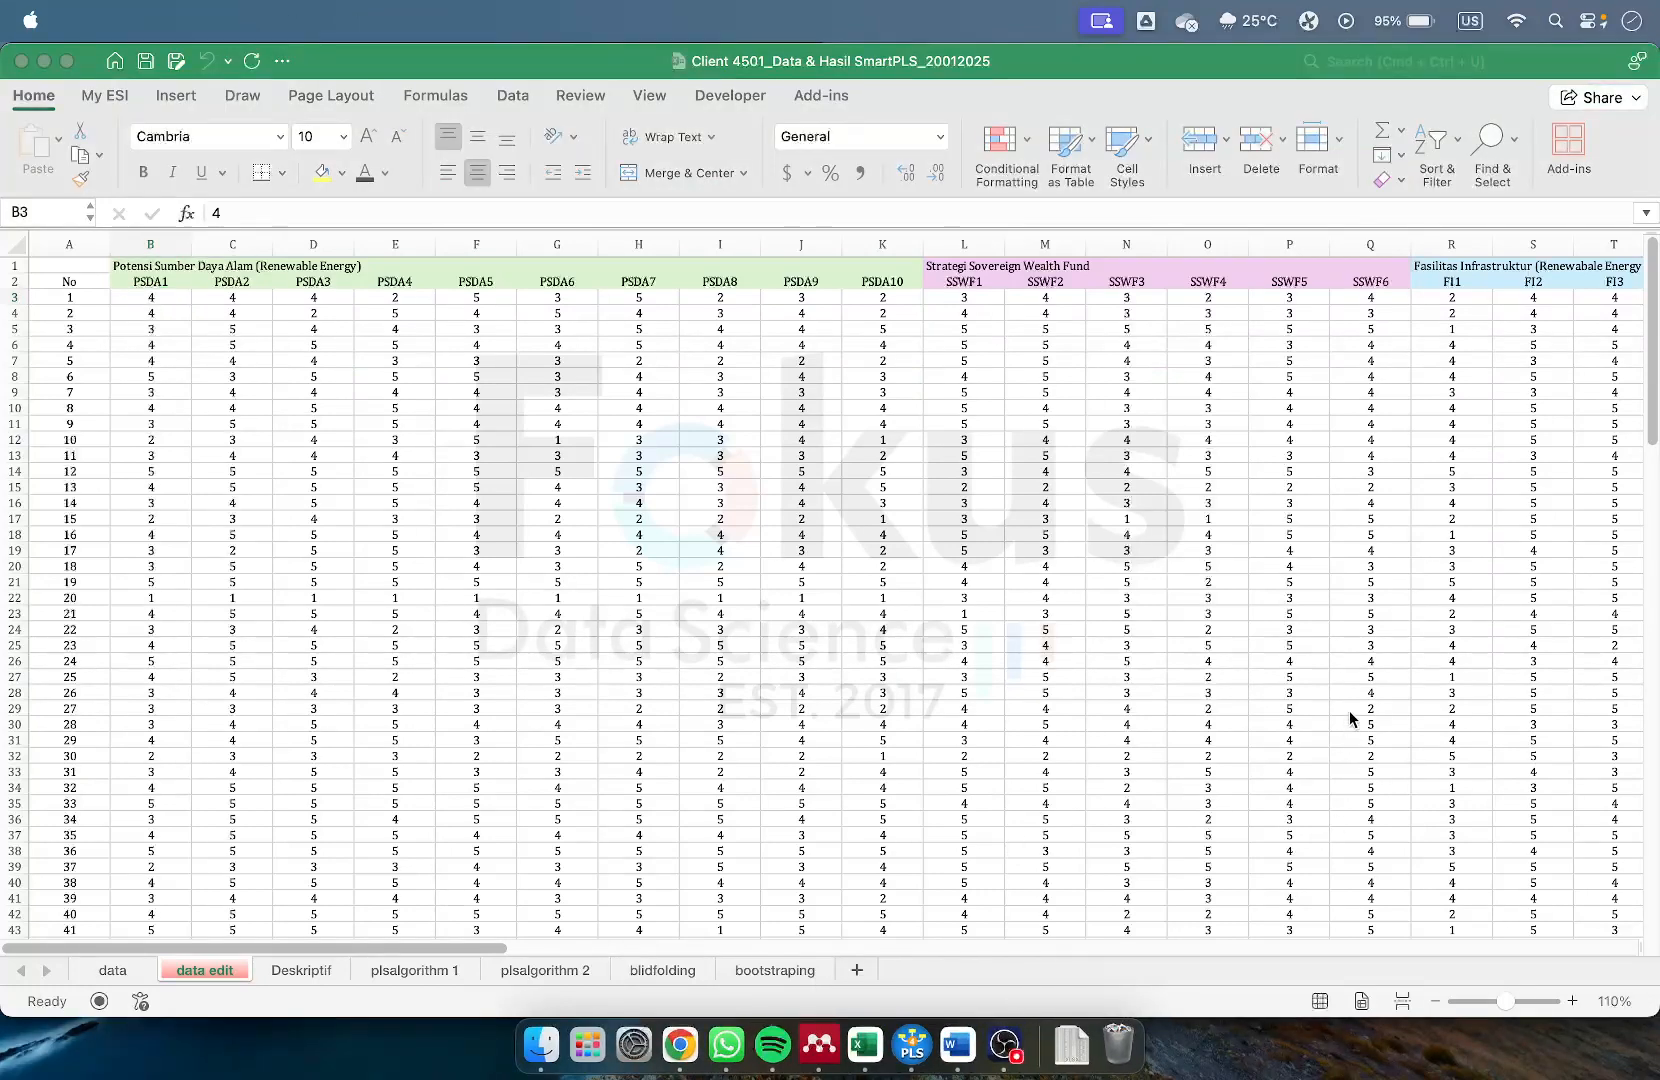
{"action": "left_click", "coordinate": [910, 1043]}
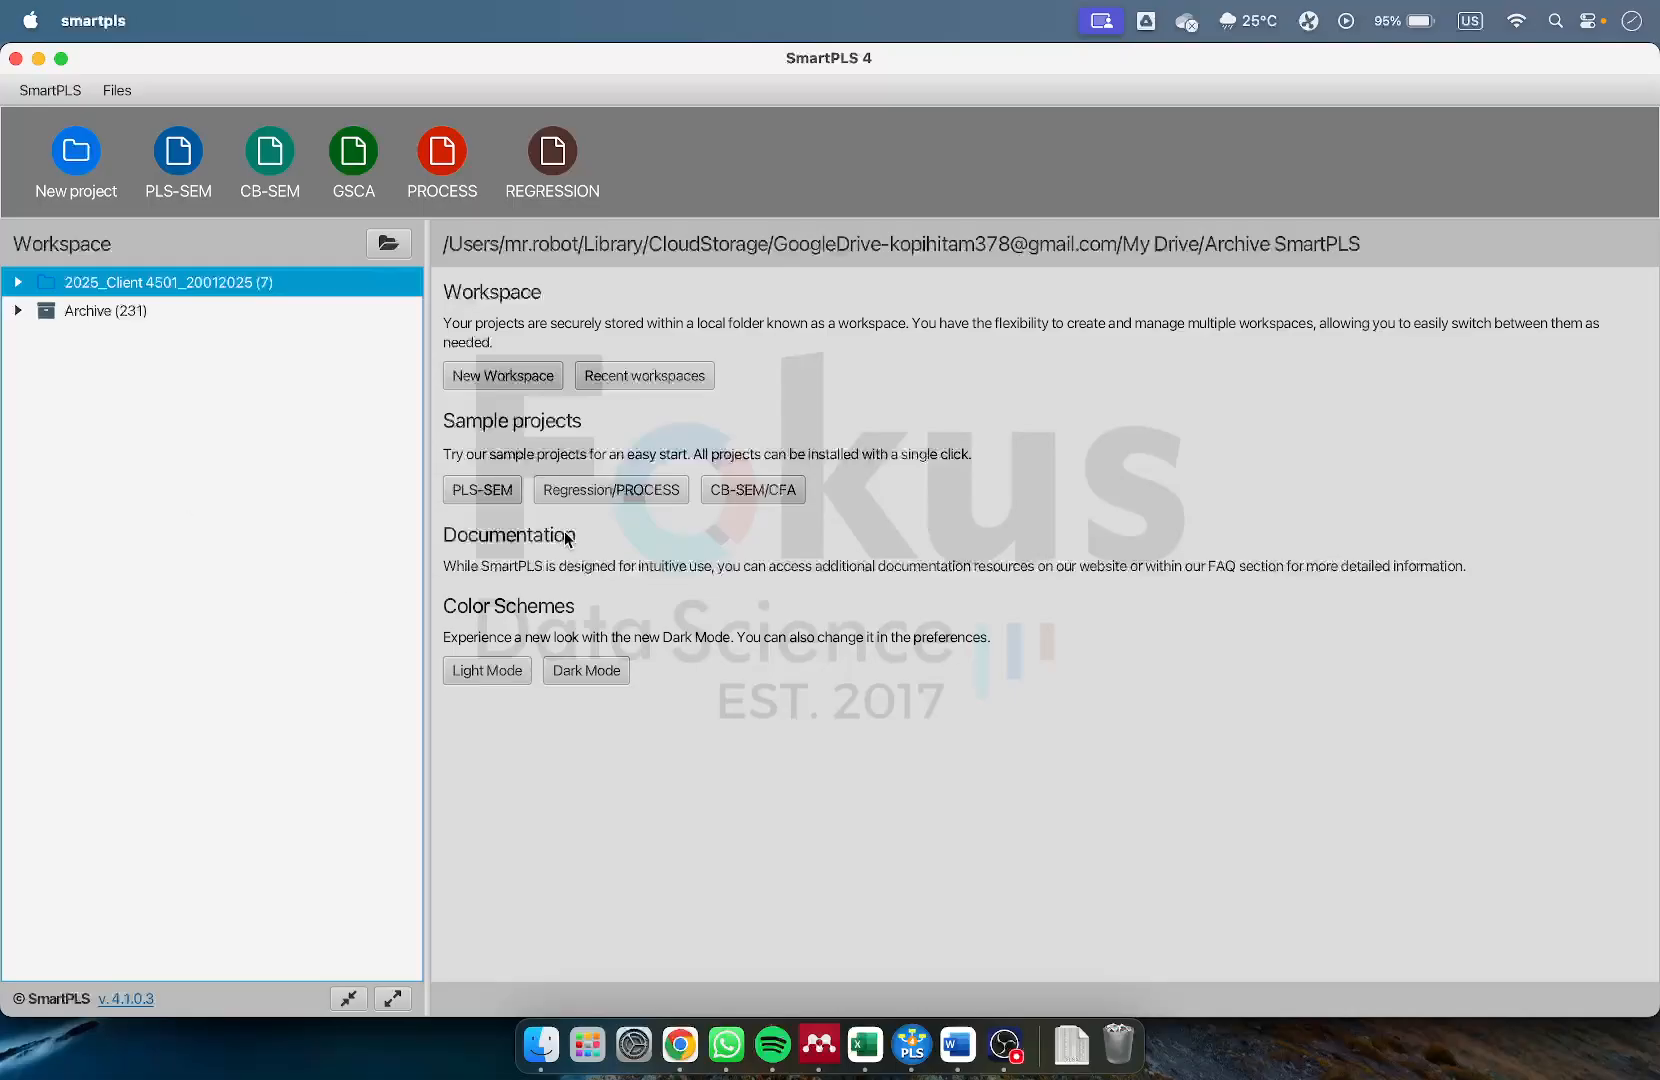
{"action": "left_click", "coordinate": [80, 167]}
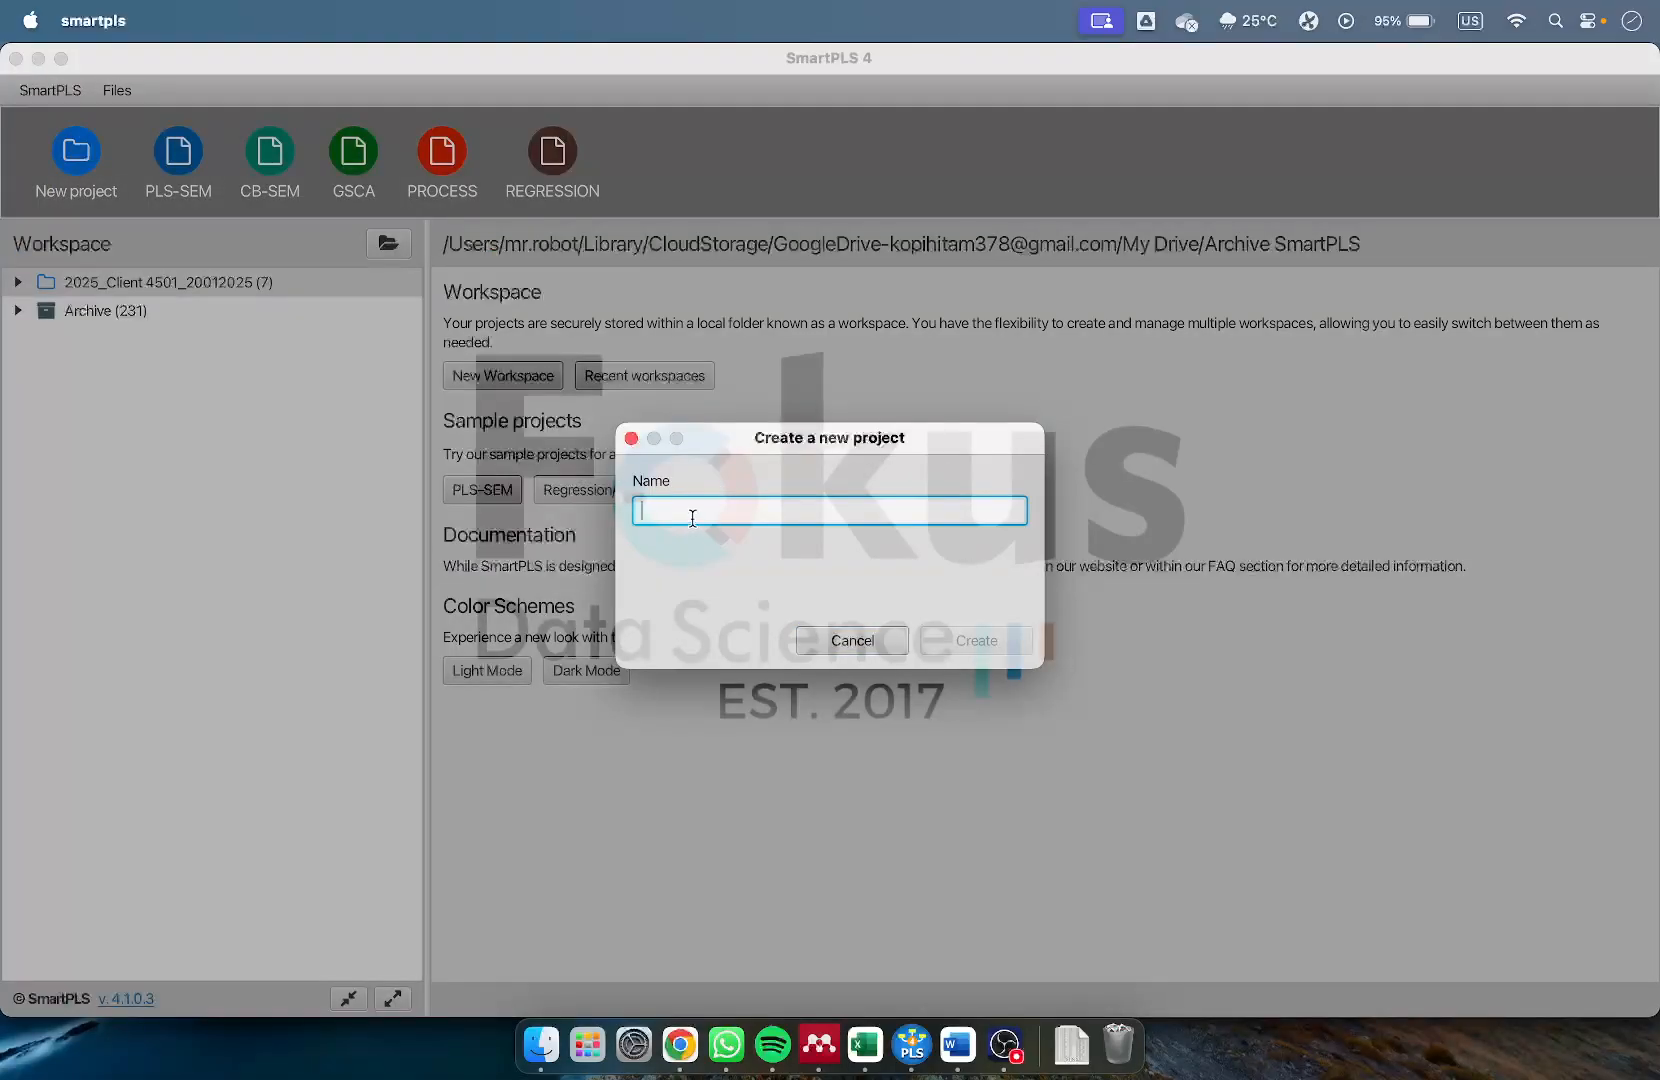
{"action": "type", "text": "contoh"}
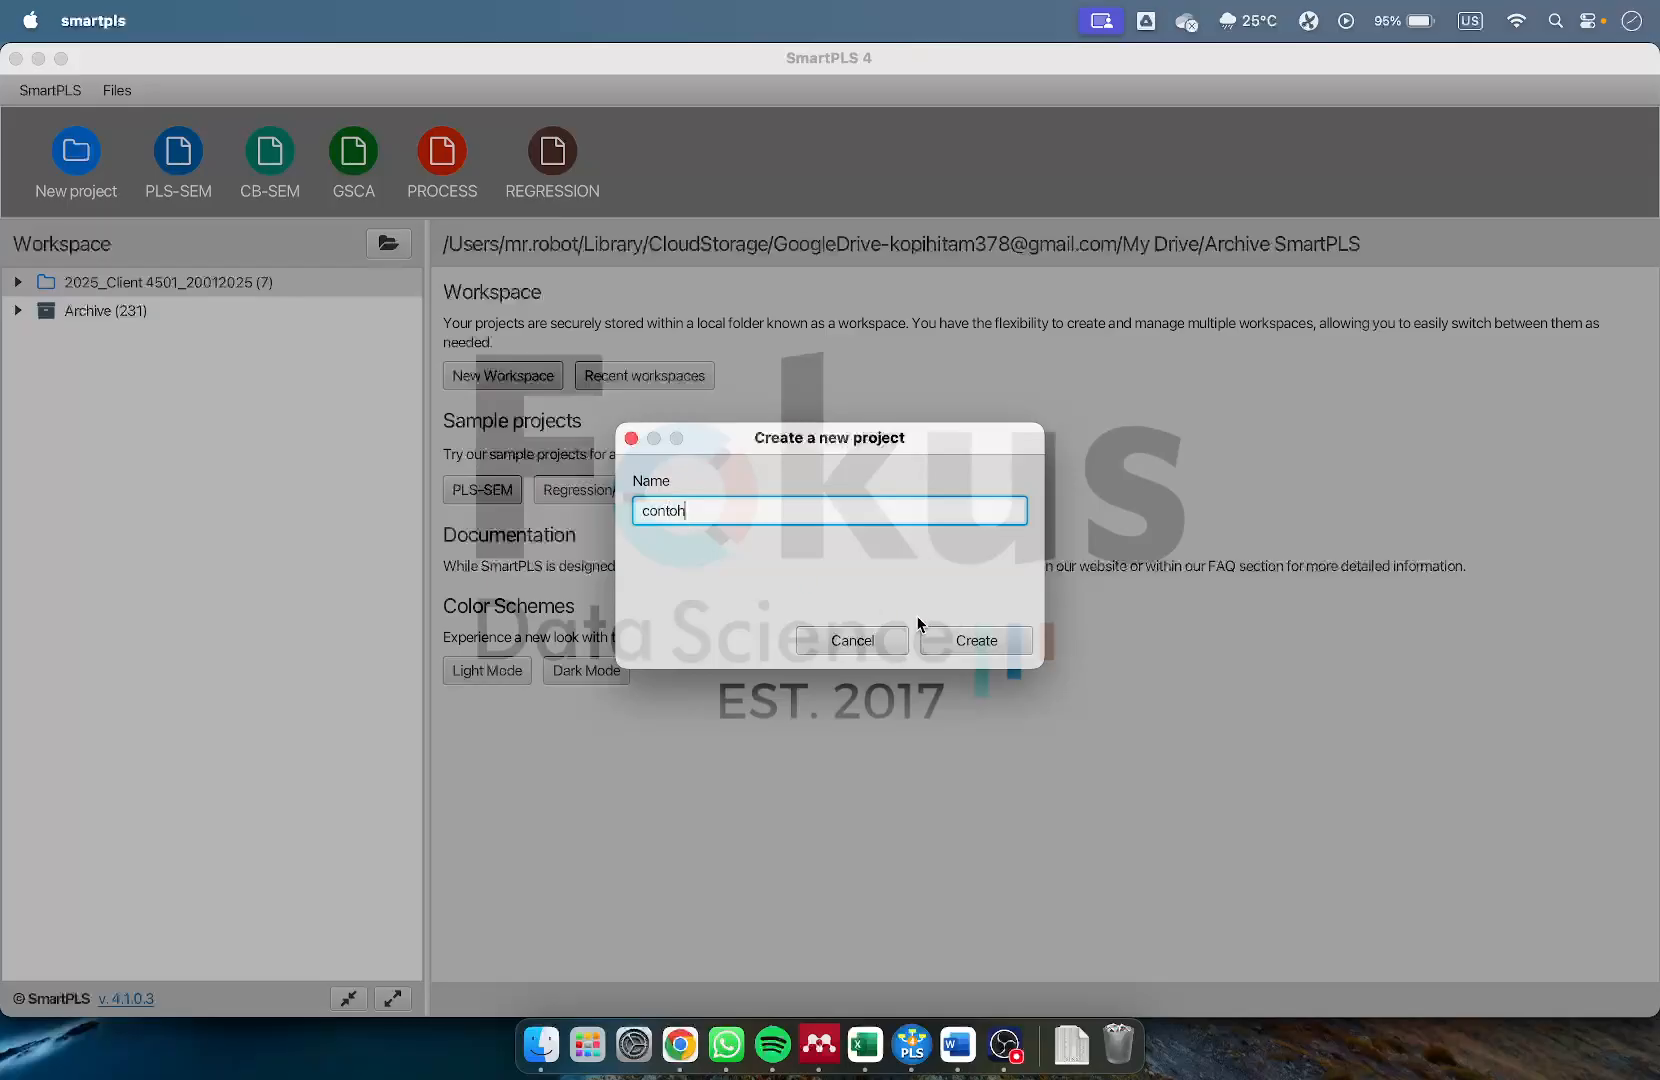
{"action": "left_click", "coordinate": [966, 640]}
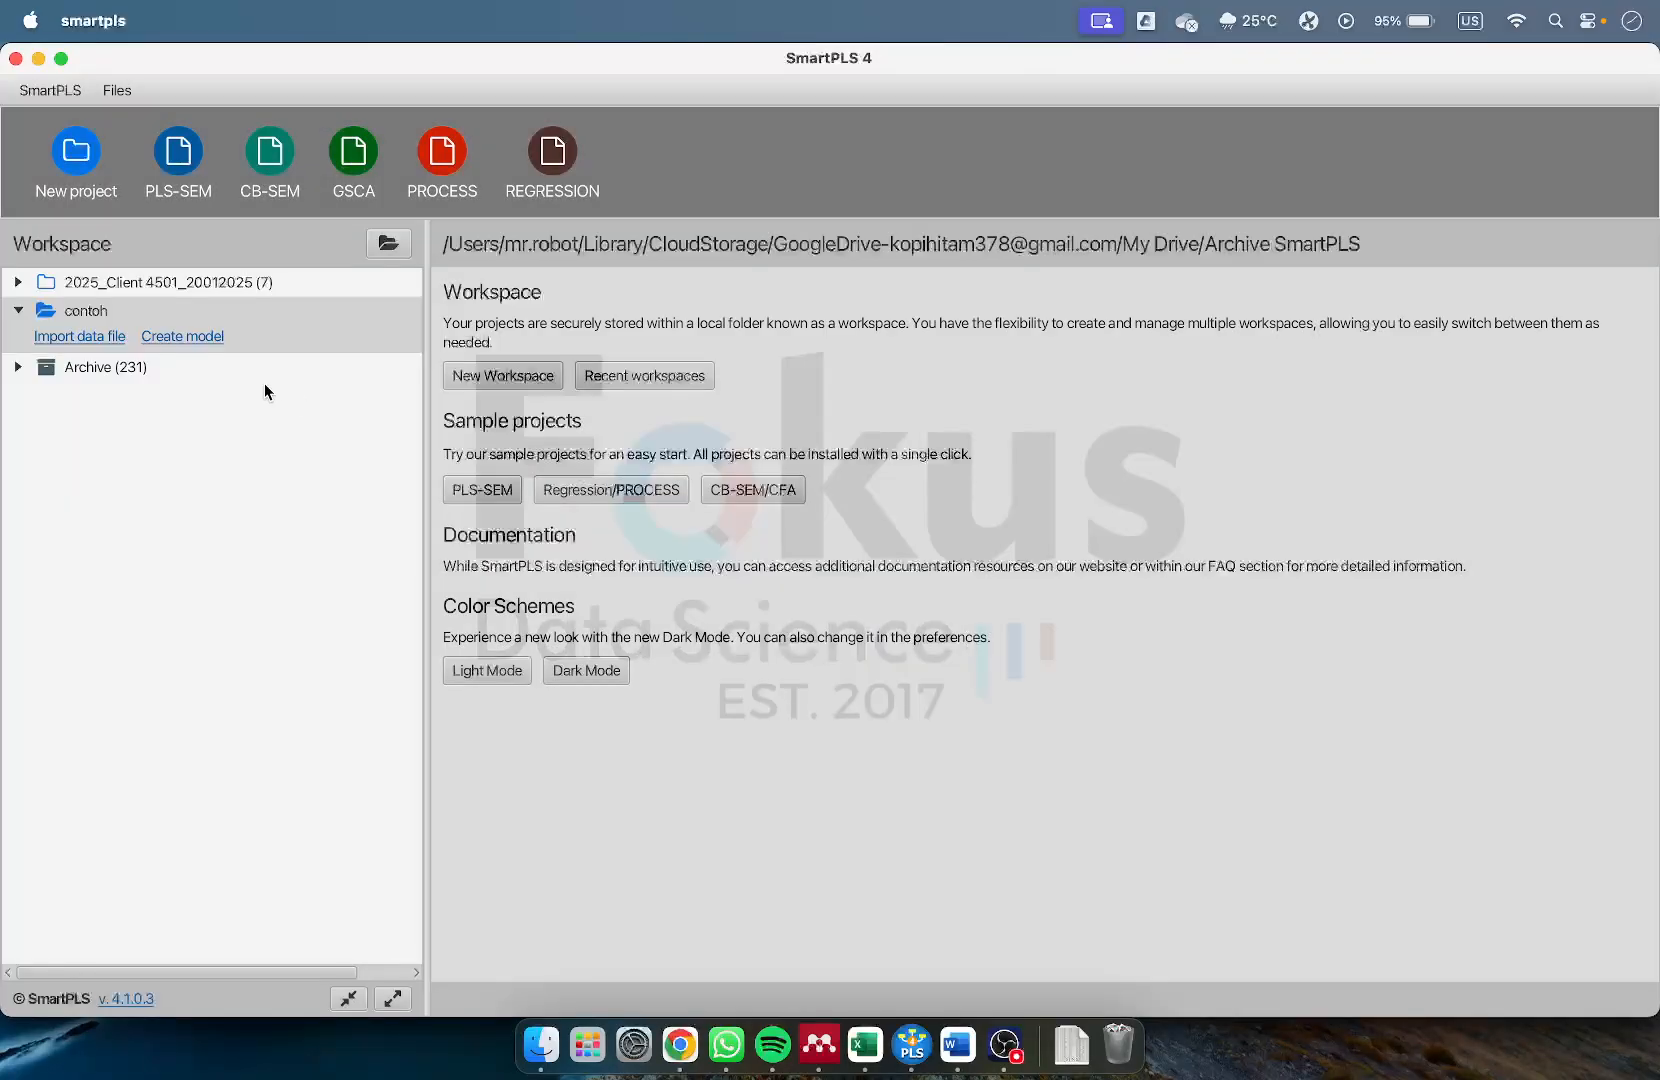
Import the client's CSV SmartPLS_20012025 data file into the contoh project with the default import settings
{"action": "left_click", "coordinate": [101, 342]}
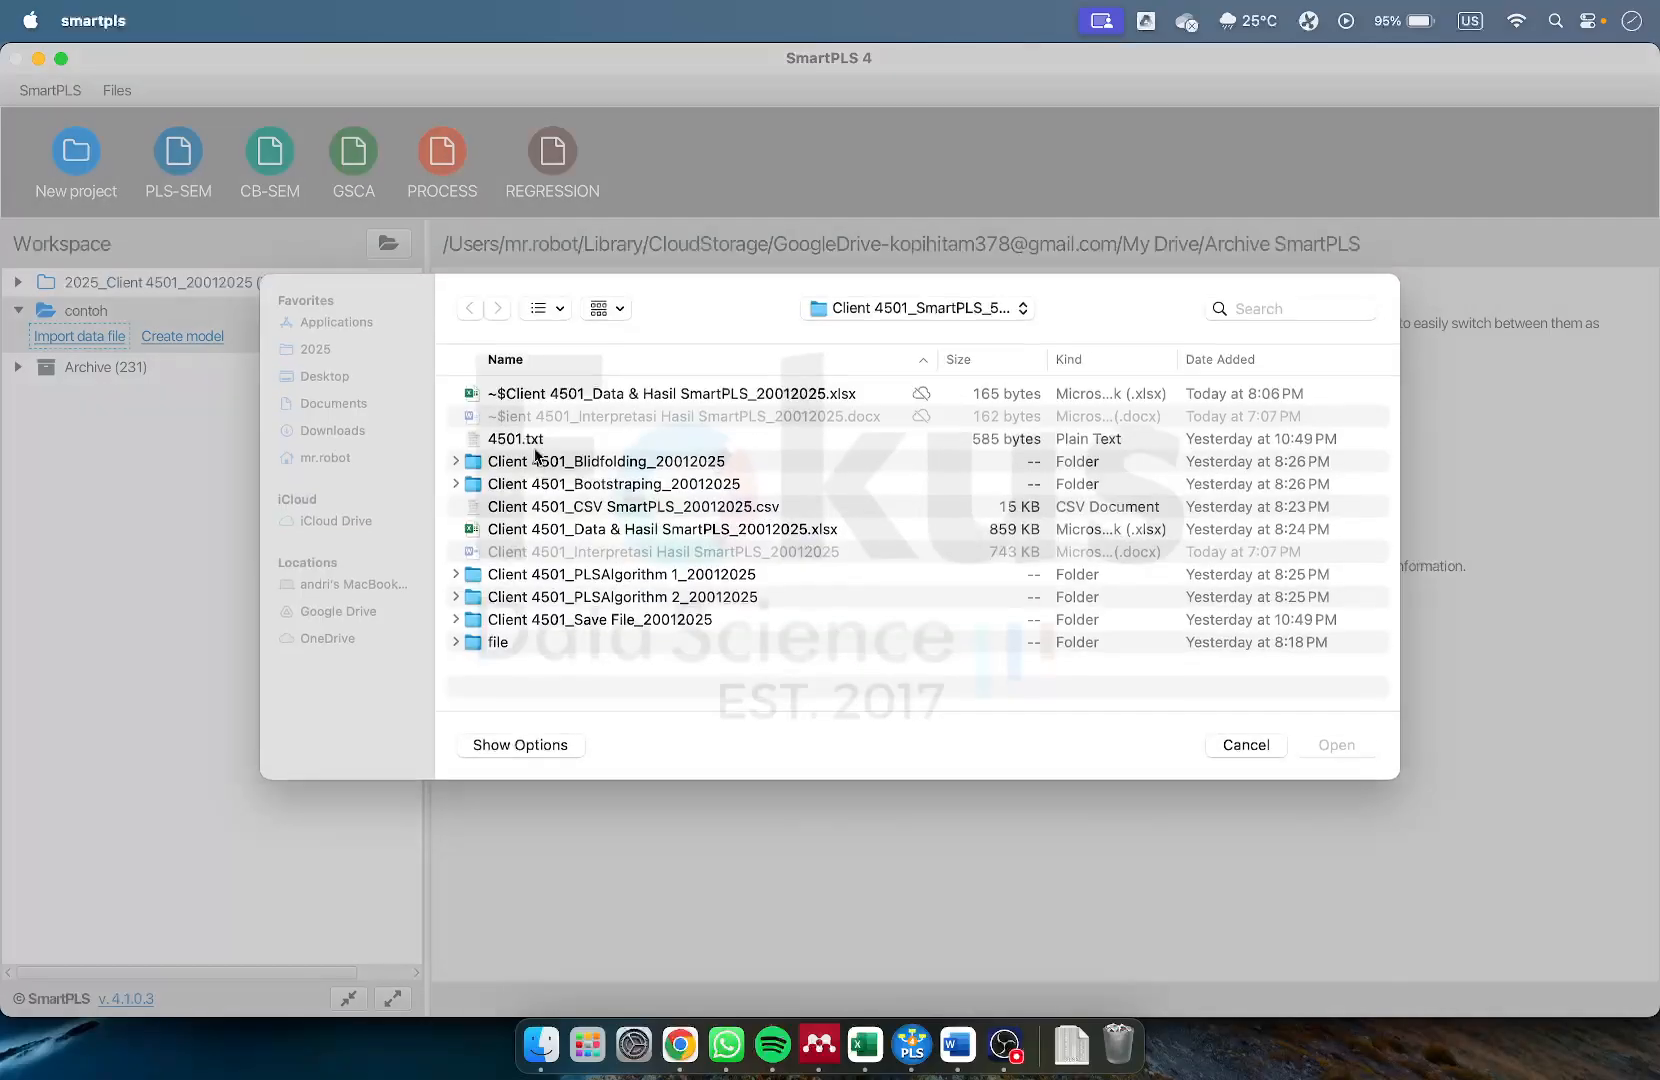
{"action": "left_click", "coordinate": [625, 511]}
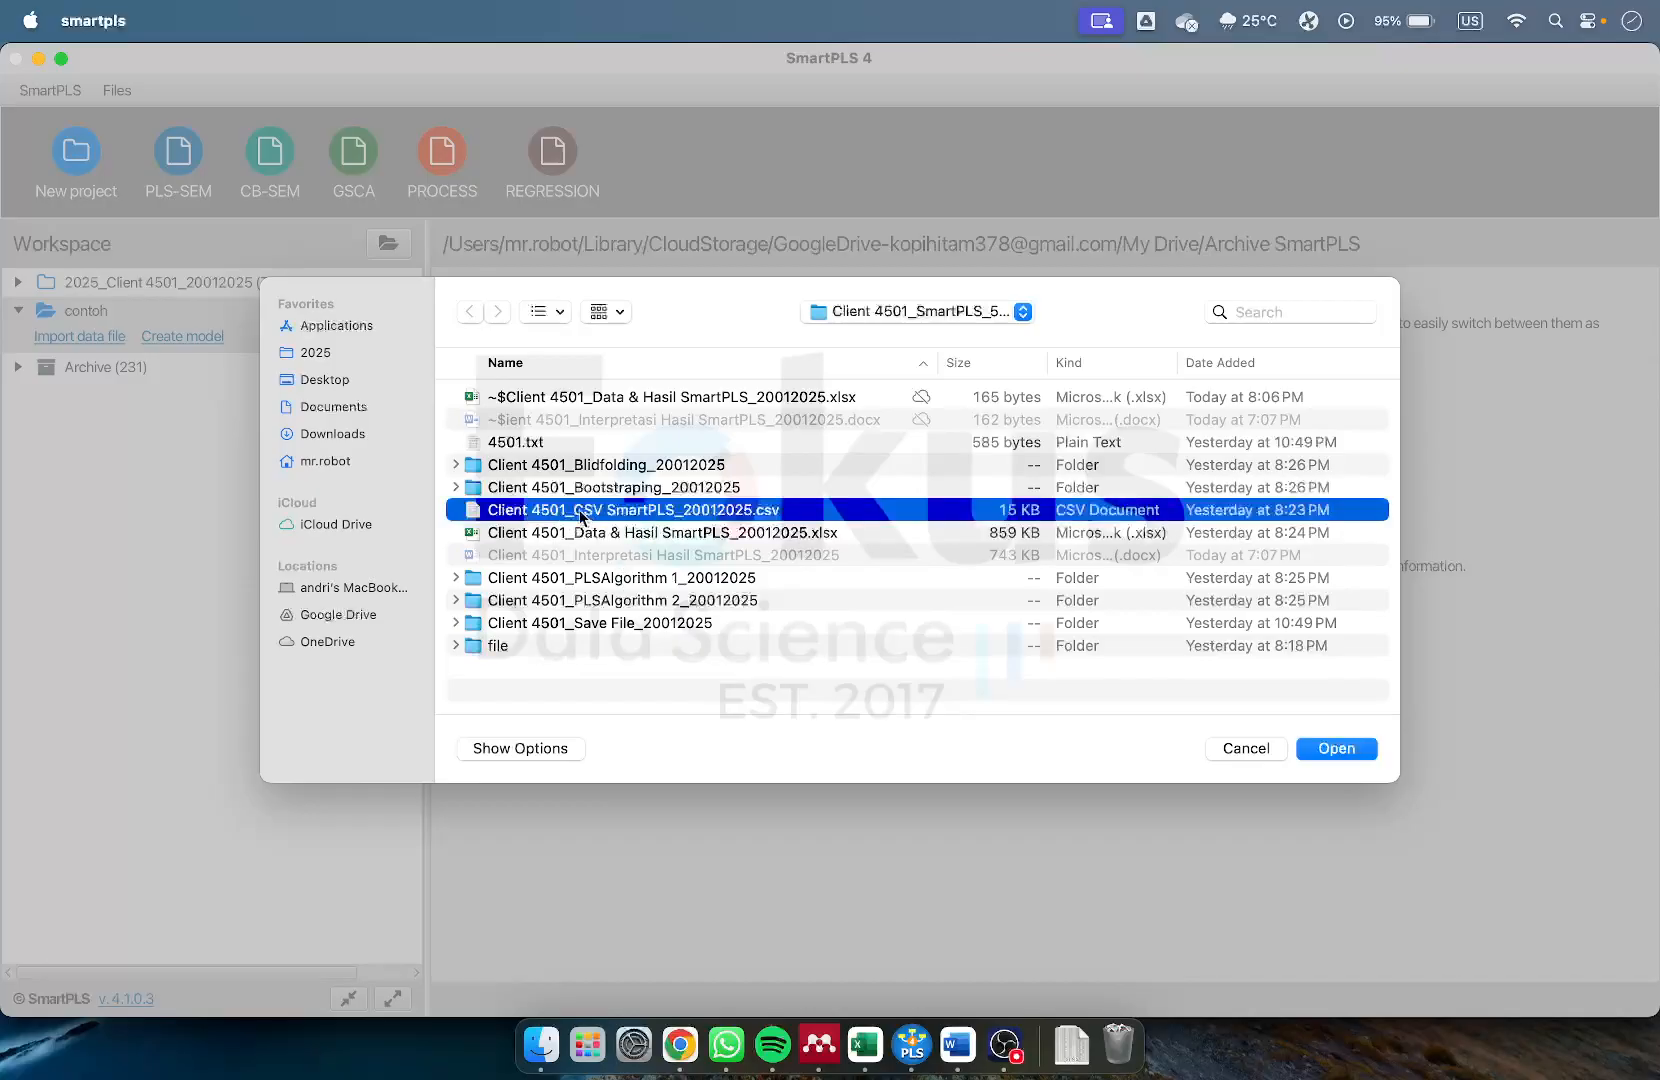
{"action": "left_click", "coordinate": [1338, 746]}
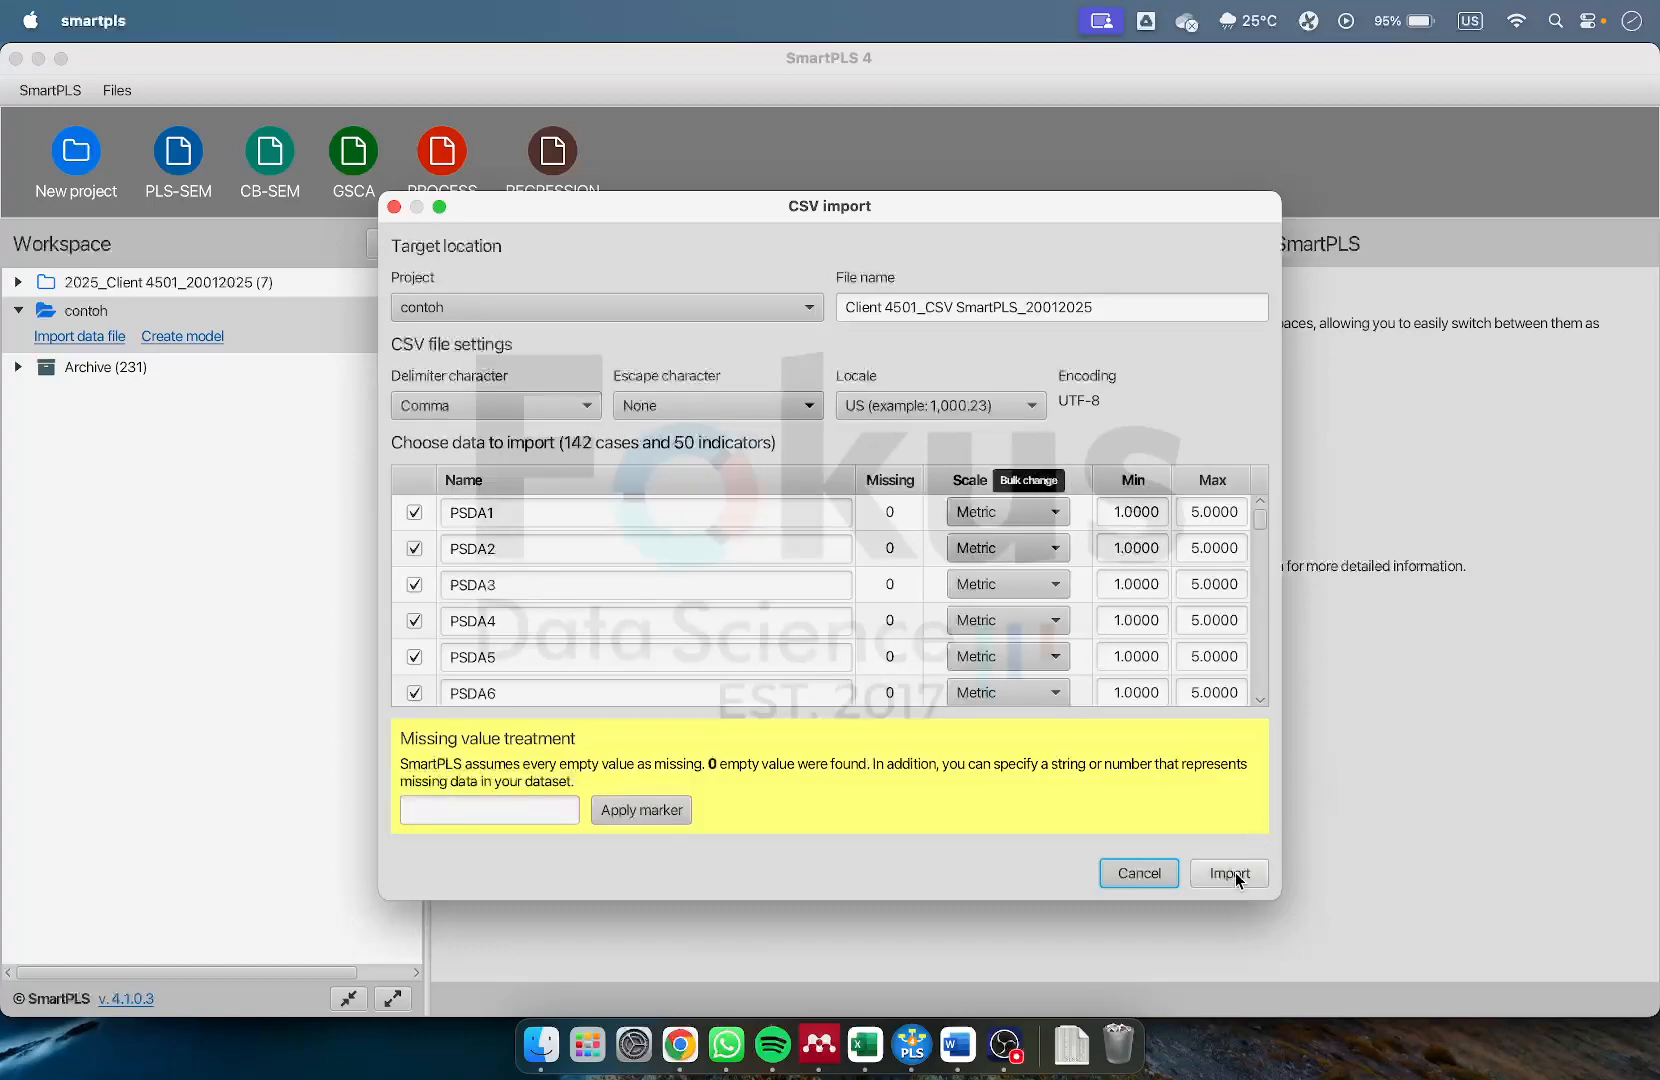
{"action": "left_click", "coordinate": [1235, 872]}
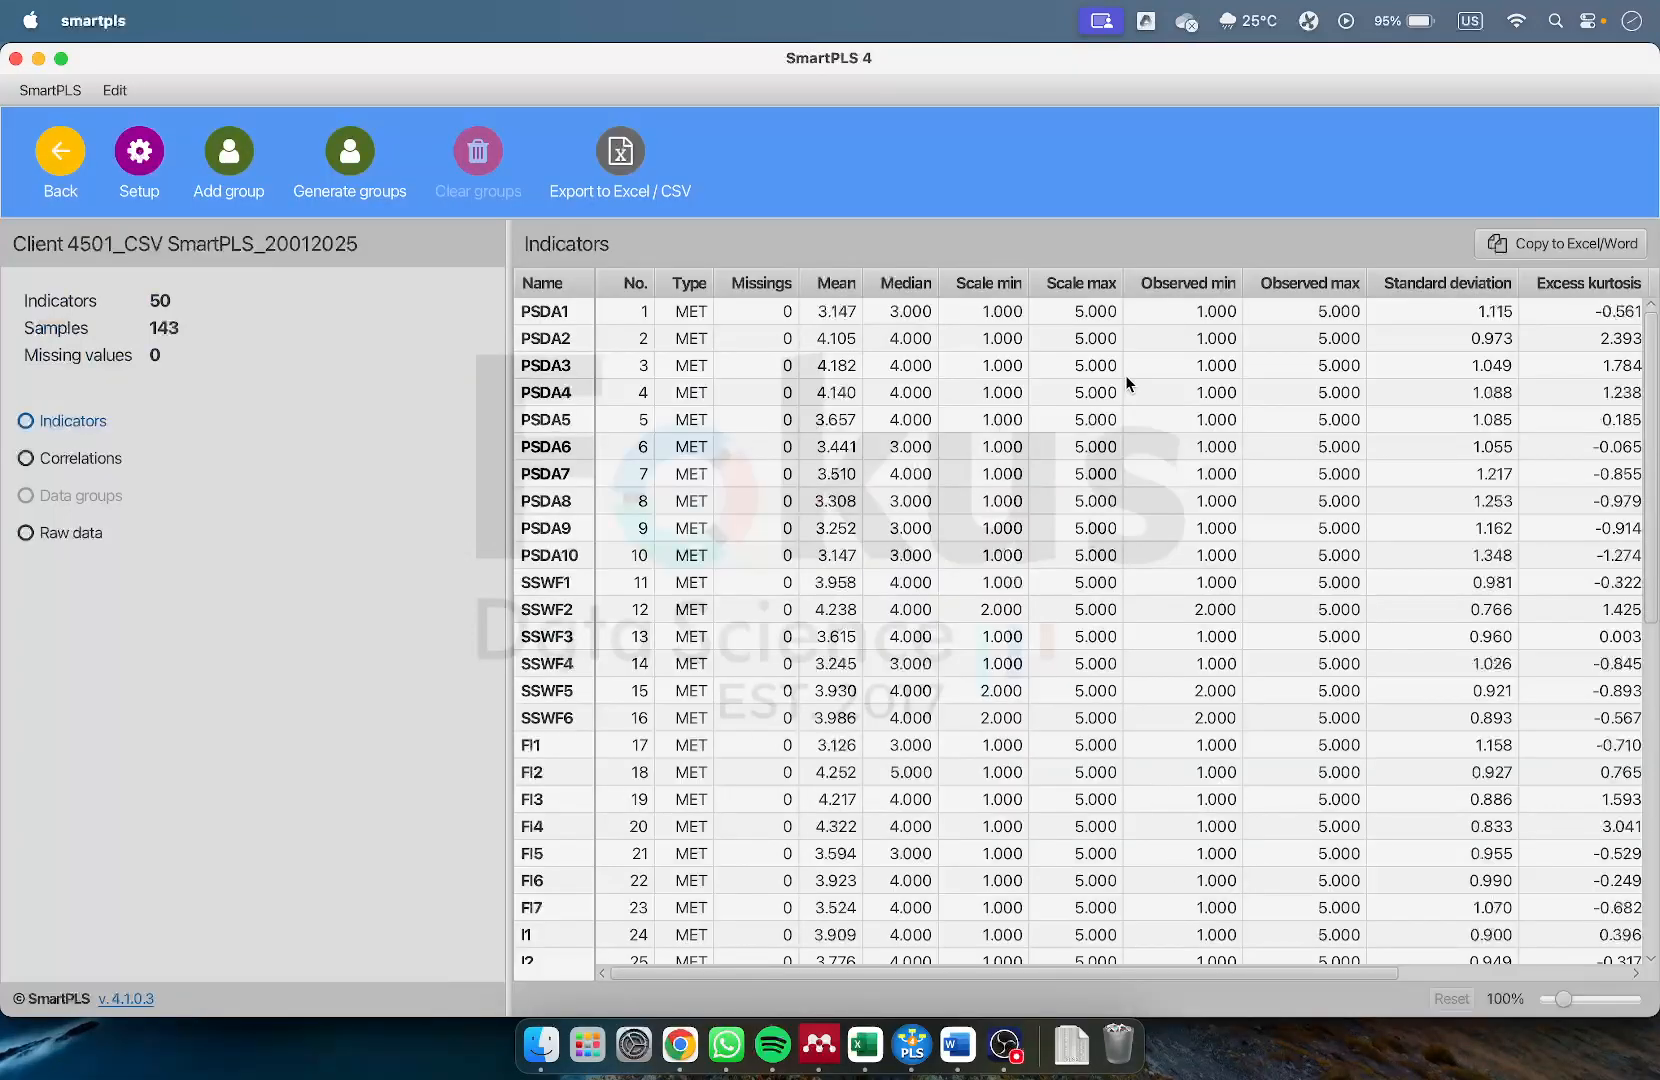
Look over the imported indicators' descriptive statistics and the matching Deskriptif sheet in the Excel results workbook
{"action": "scroll", "coordinate": [1165, 536], "scroll_direction": "right", "scroll_amount": 5}
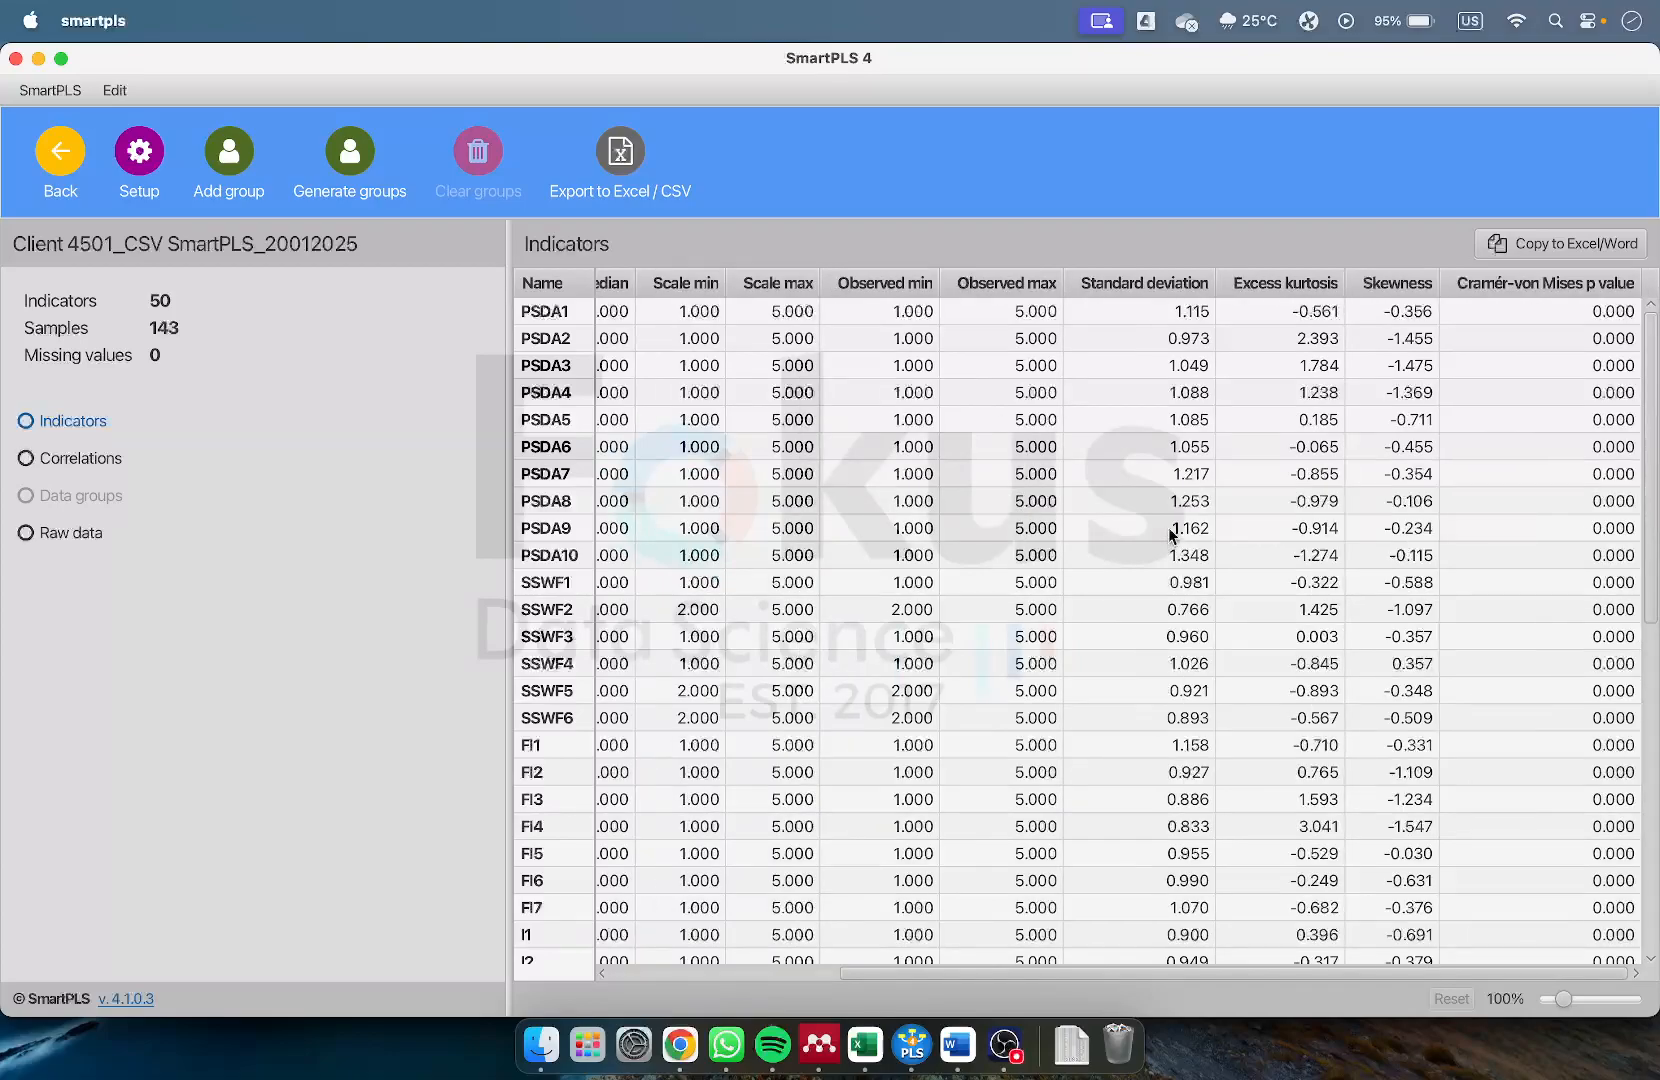
{"action": "scroll", "coordinate": [1179, 530], "scroll_direction": "left", "scroll_amount": 5}
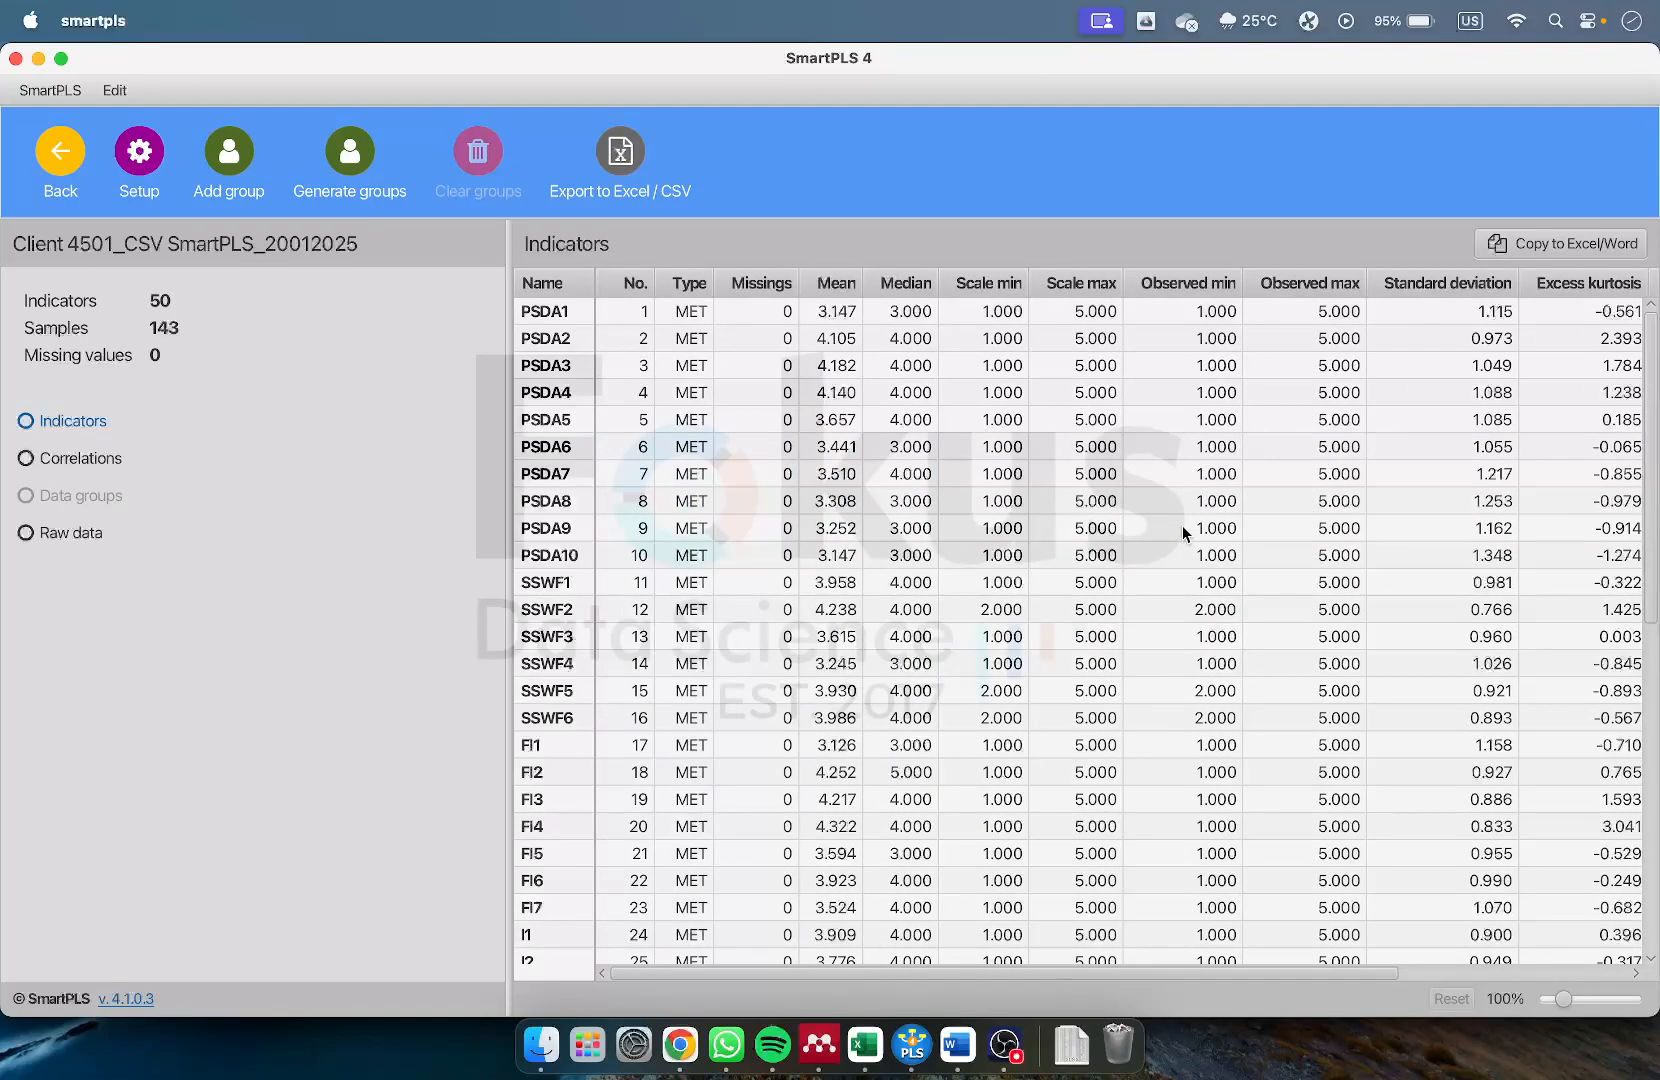
{"action": "left_click", "coordinate": [863, 1045]}
{"action": "left_click", "coordinate": [290, 969]}
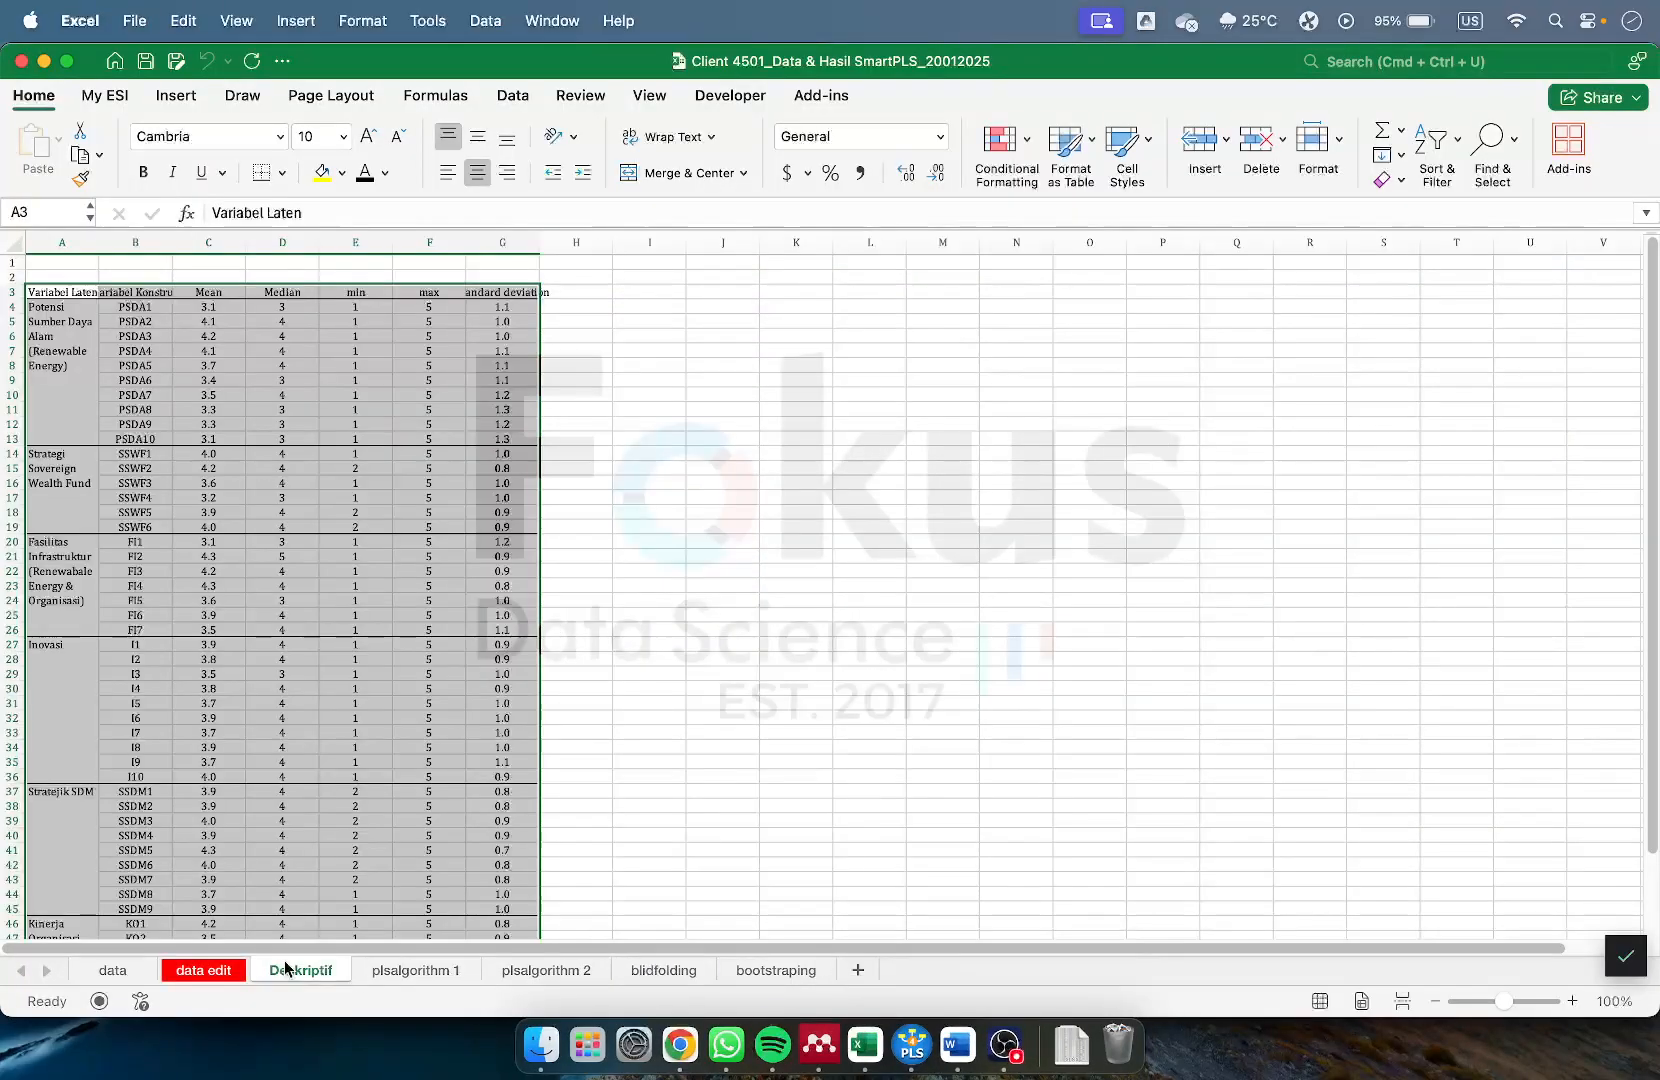
{"action": "left_click", "coordinate": [1518, 1002]}
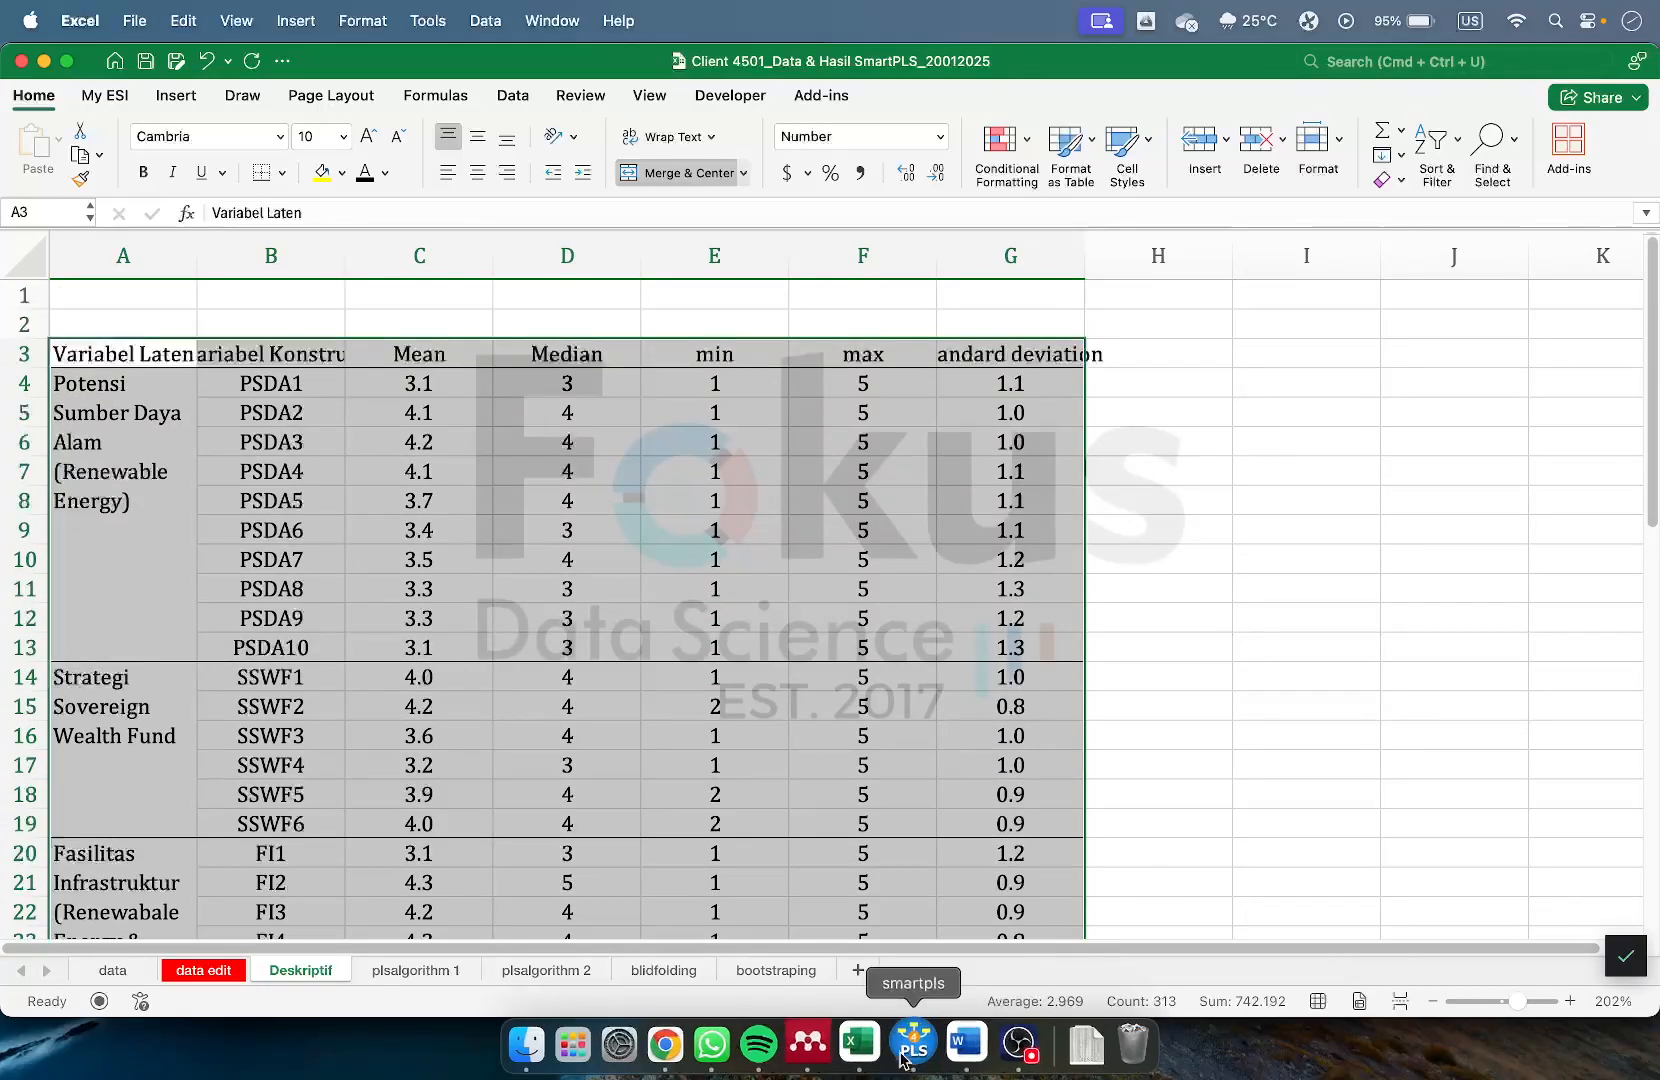
Copy the indicator statistics from SmartPLS, try pasting them at cell I3 of Excel's Deskriptif sheet, and undo the paste
{"action": "left_click", "coordinate": [911, 1045]}
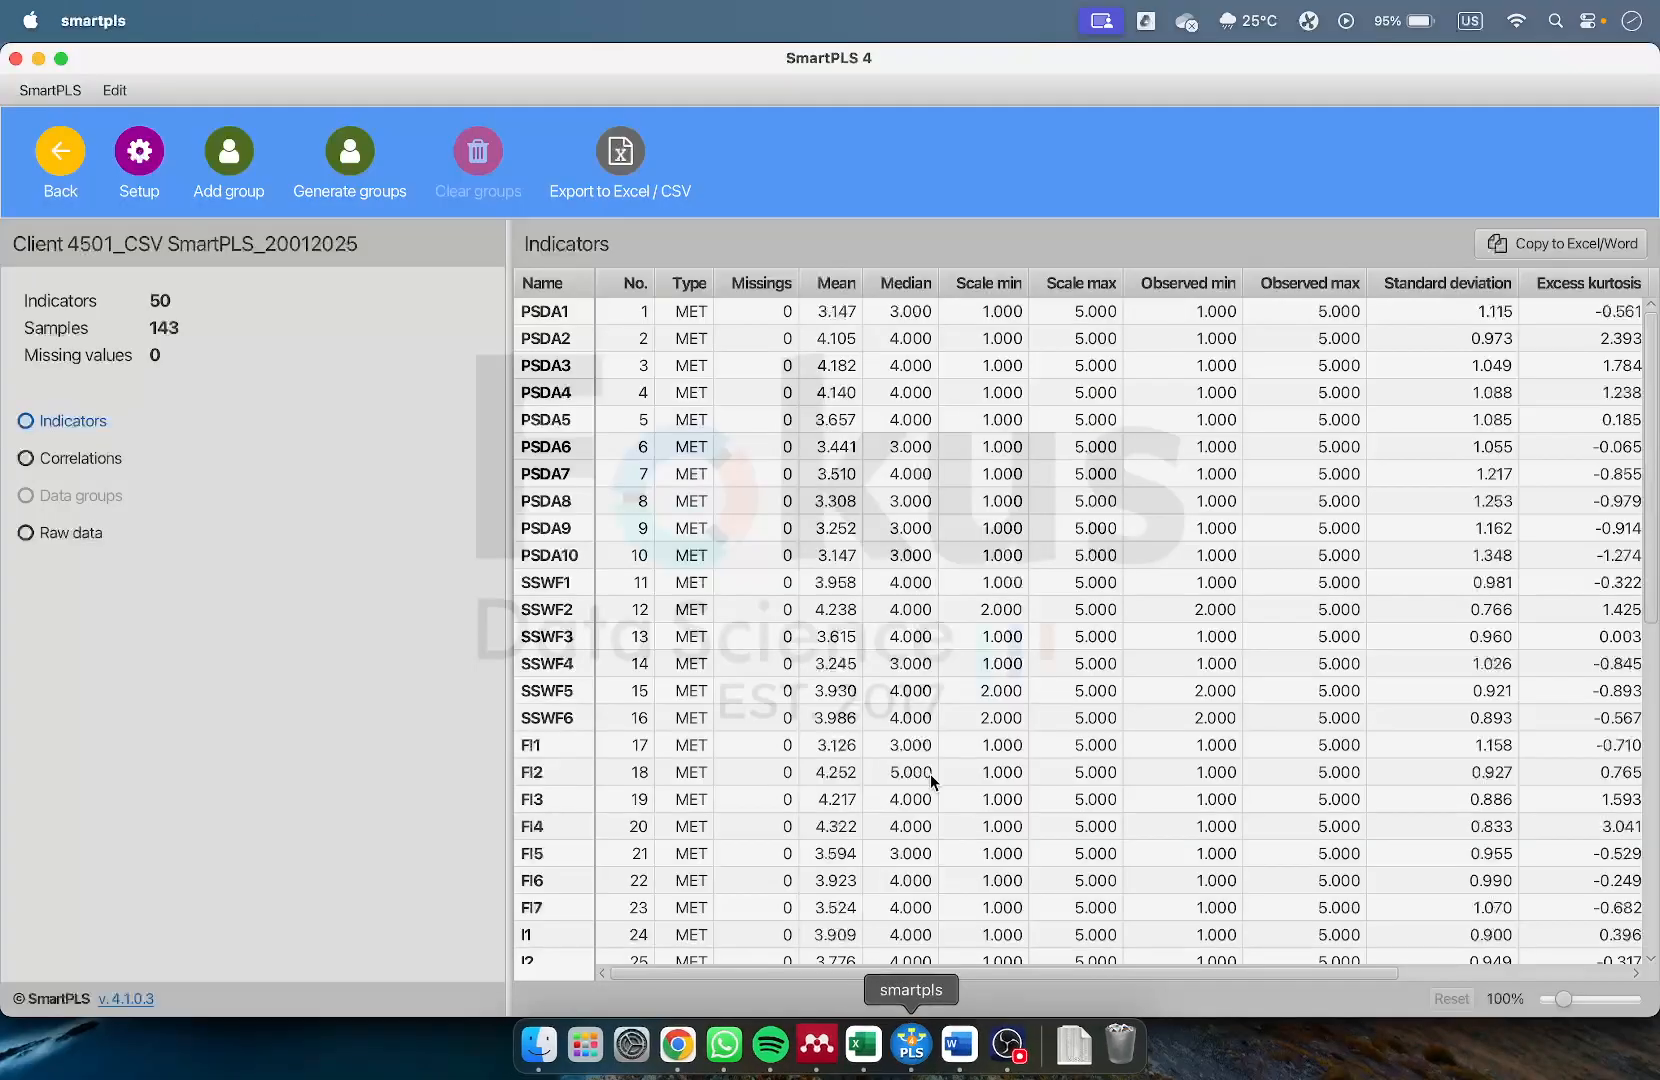
{"action": "left_click", "coordinate": [1552, 243]}
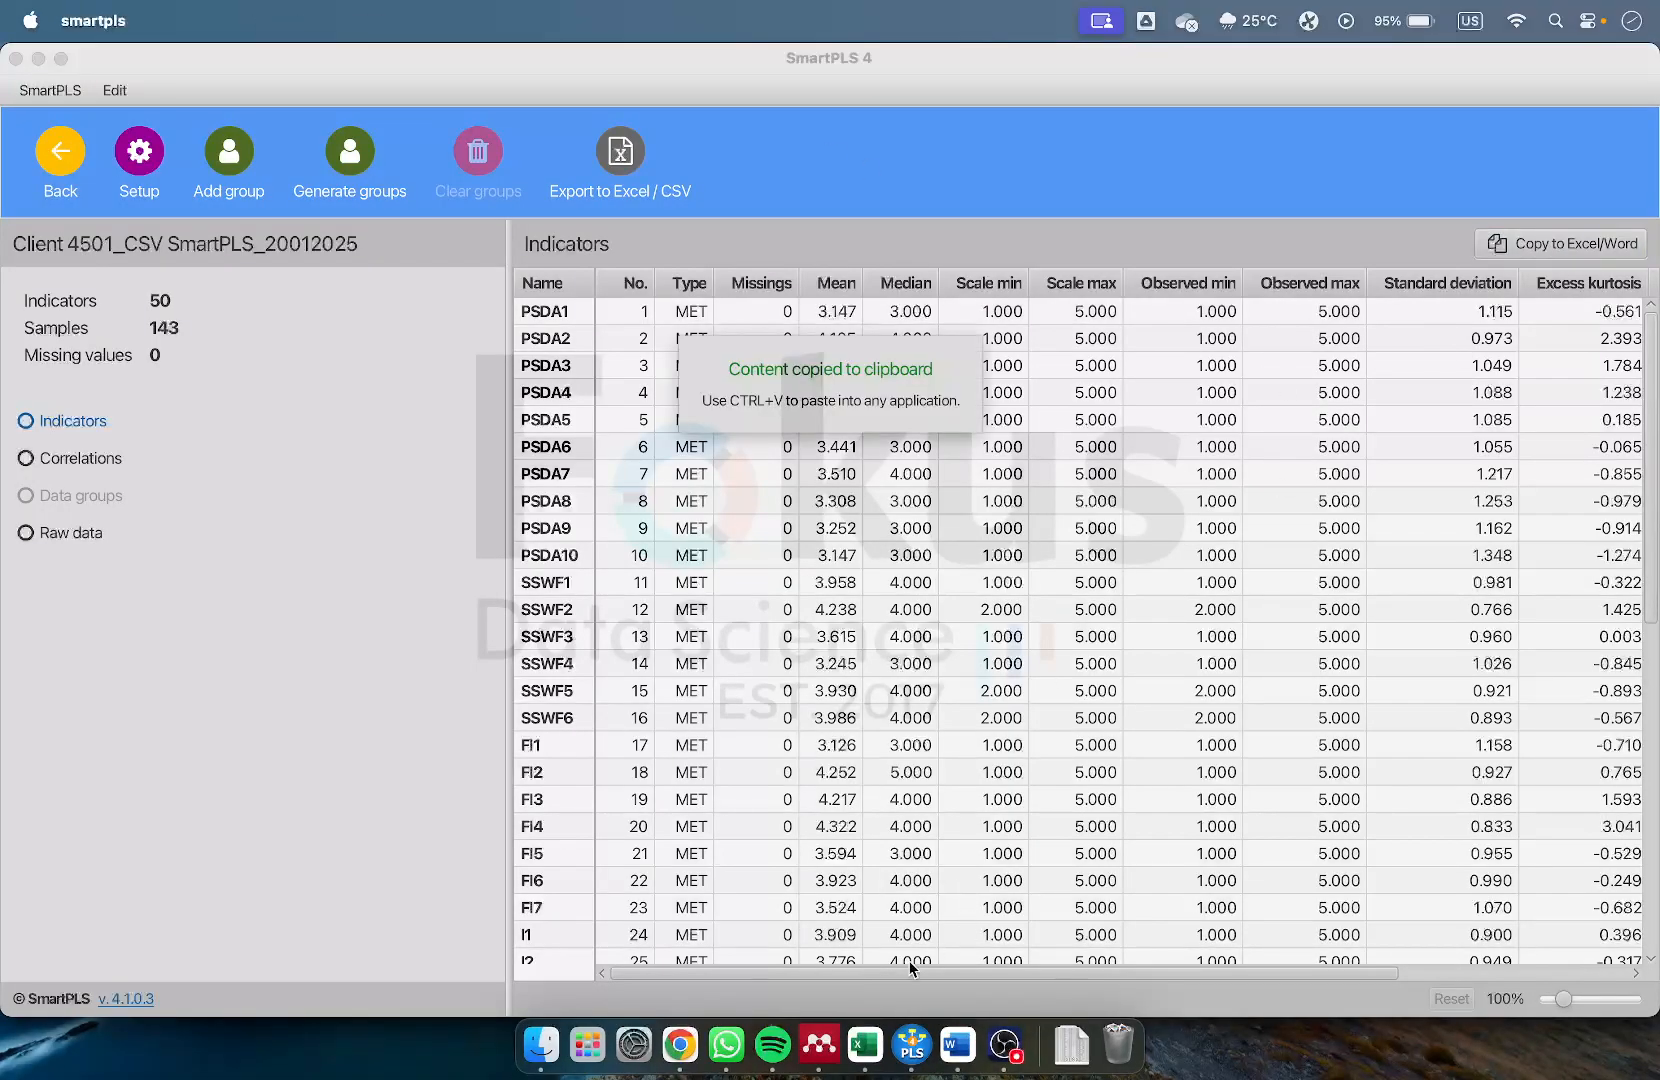
{"action": "left_click", "coordinate": [860, 1045]}
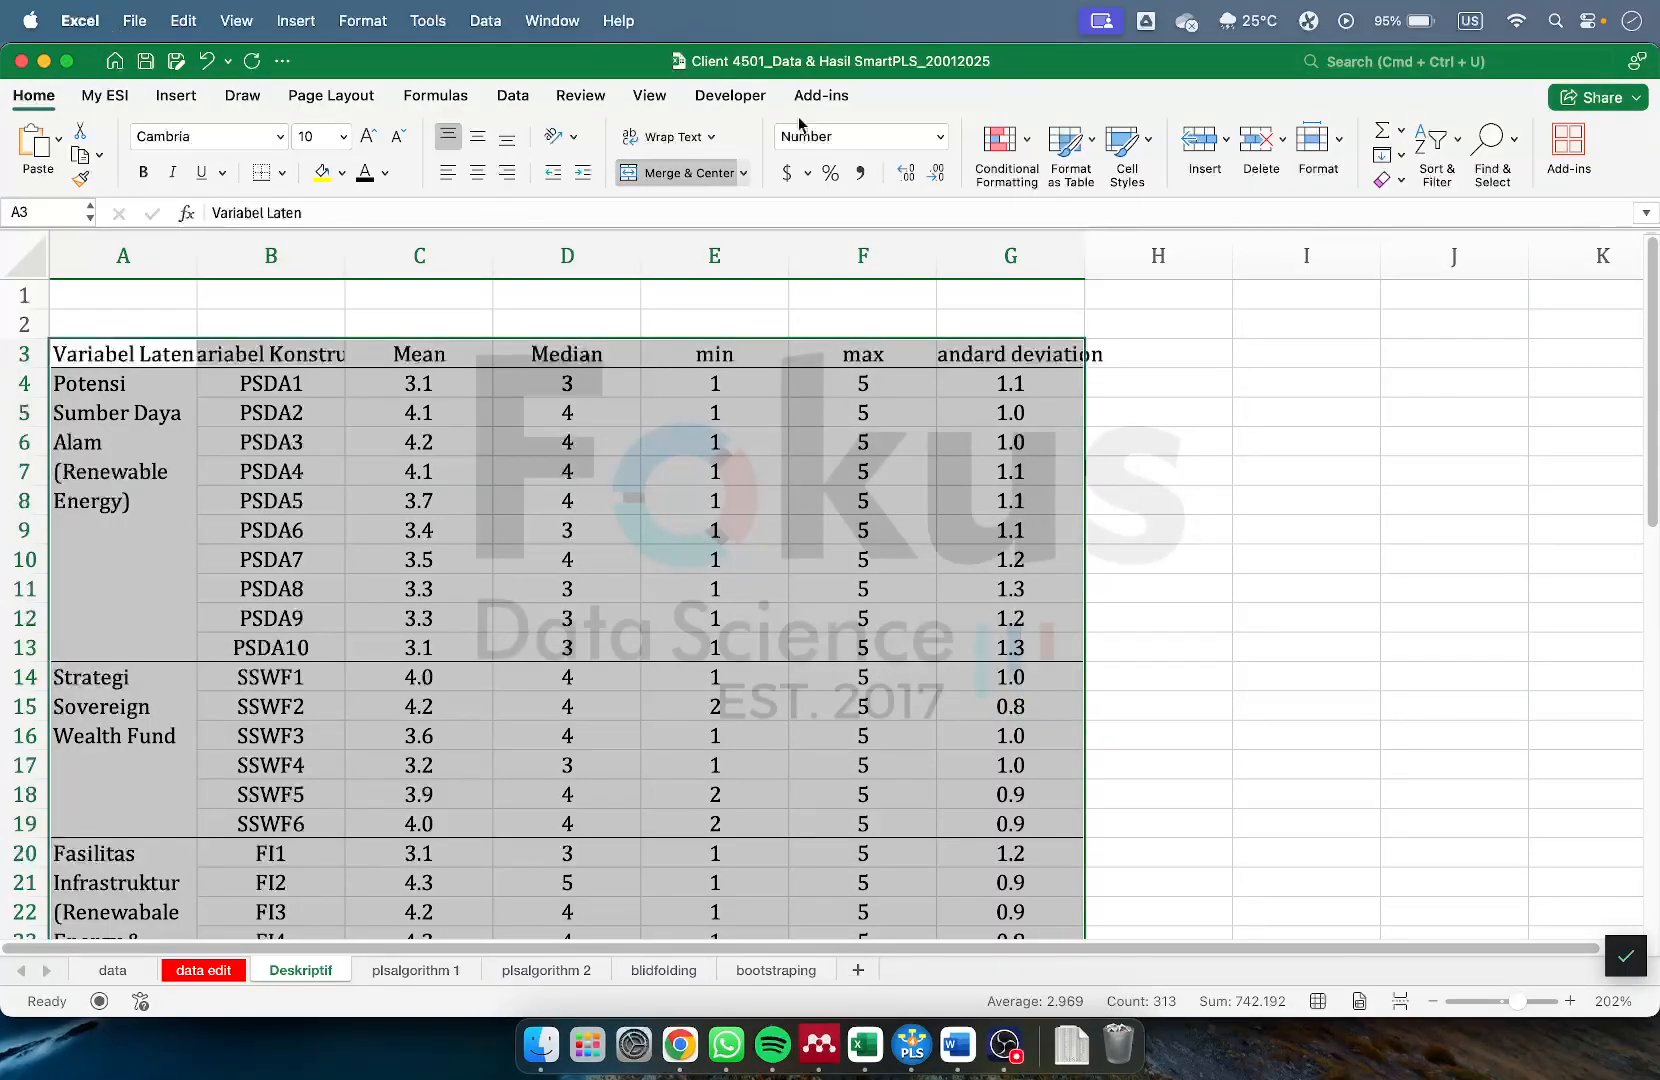
{"action": "left_click", "coordinate": [1255, 358]}
{"action": "right_click", "coordinate": [1258, 358]}
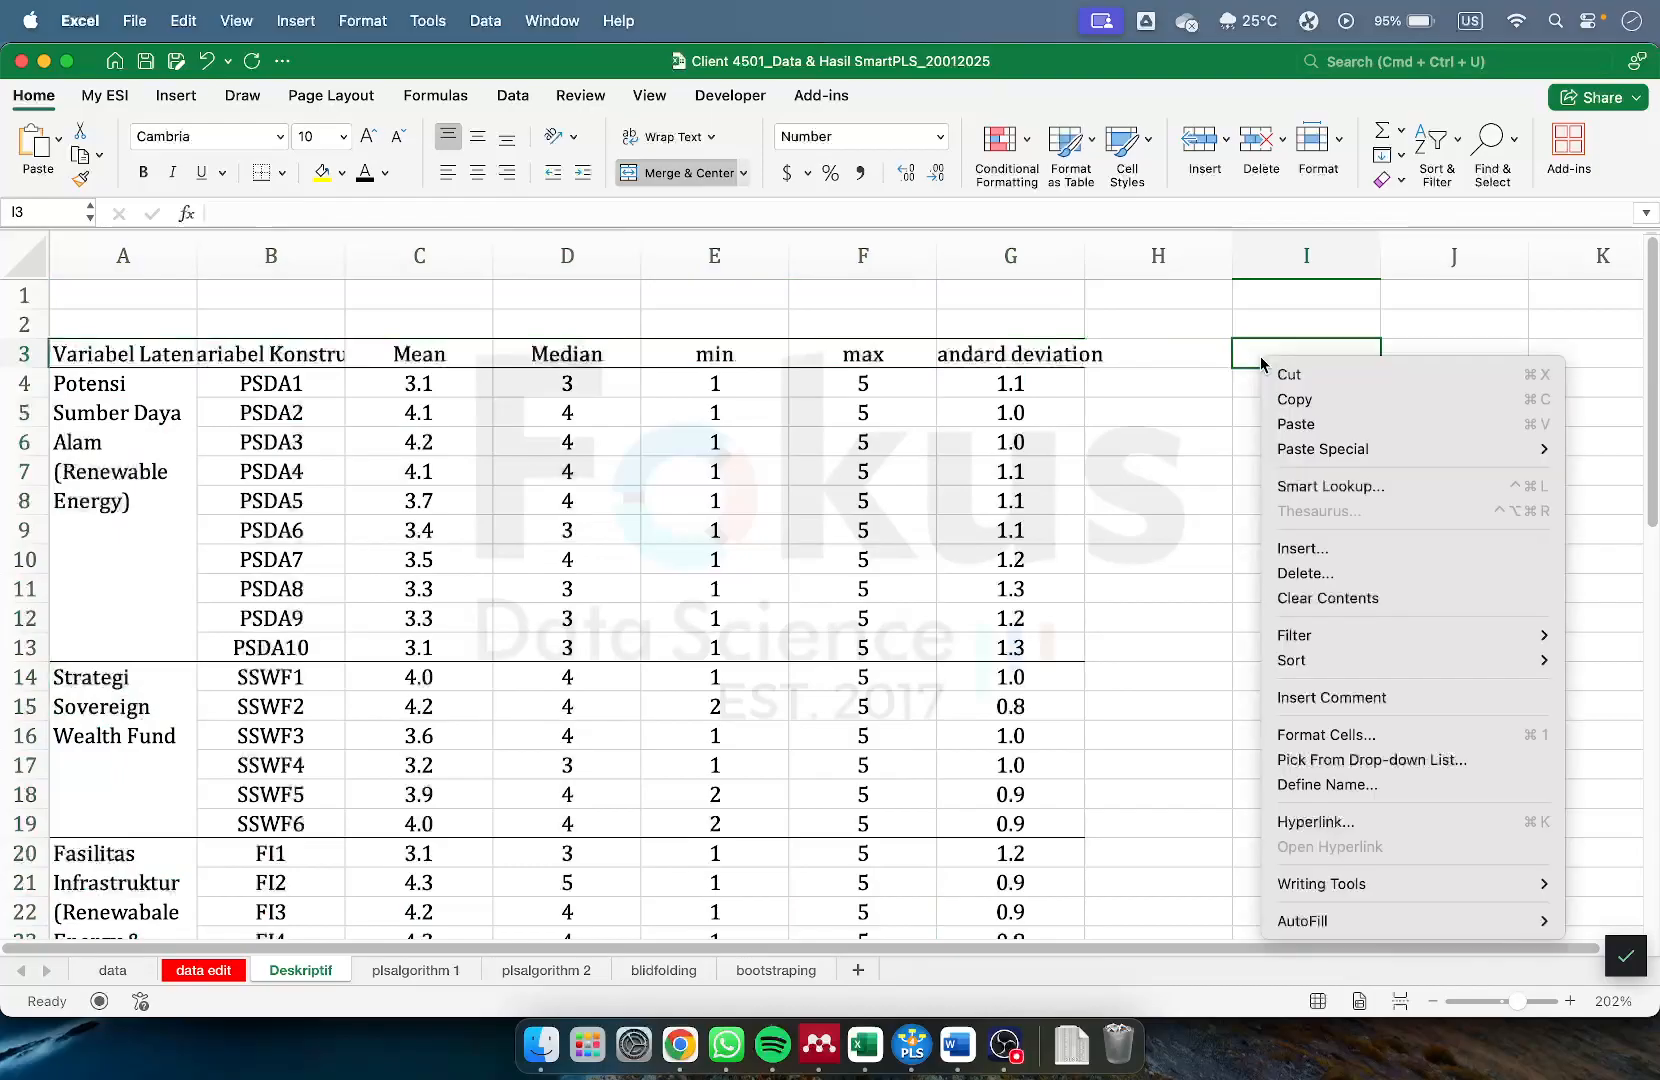
{"action": "left_click", "coordinate": [1298, 428]}
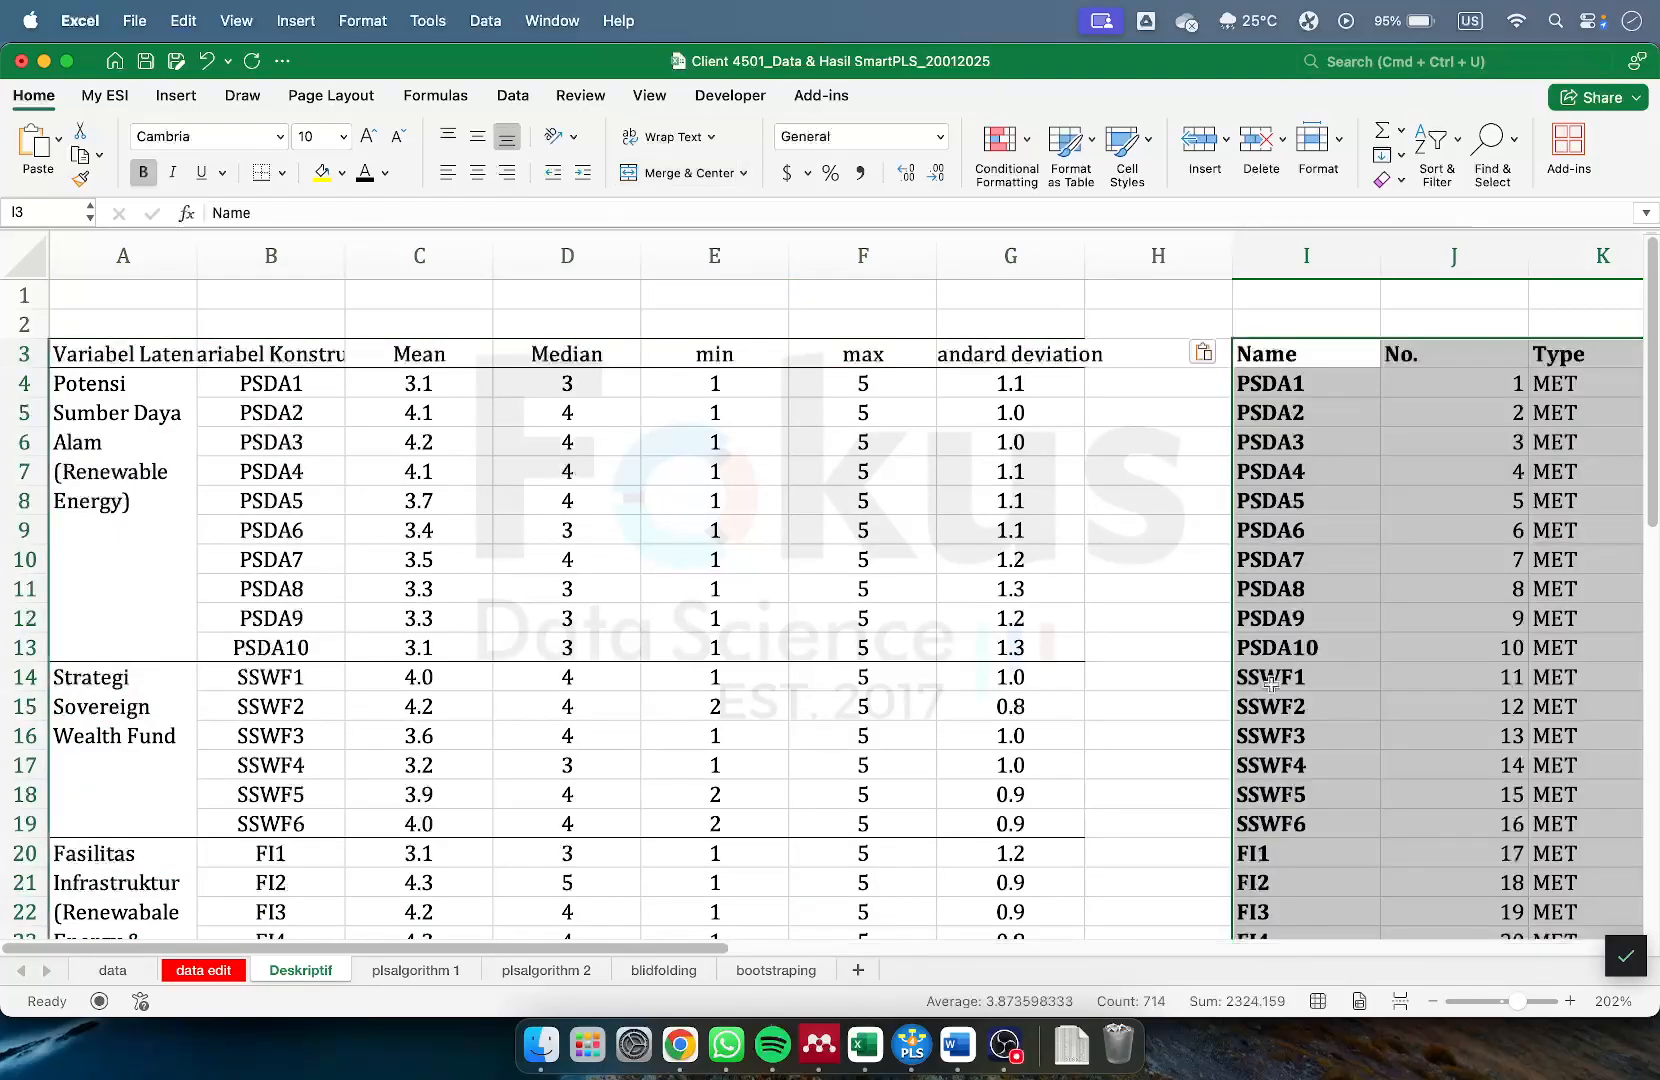
{"action": "scroll", "coordinate": [1362, 620], "scroll_direction": "right", "scroll_amount": 10}
{"action": "scroll", "coordinate": [830, 510], "scroll_direction": "left", "scroll_amount": 2}
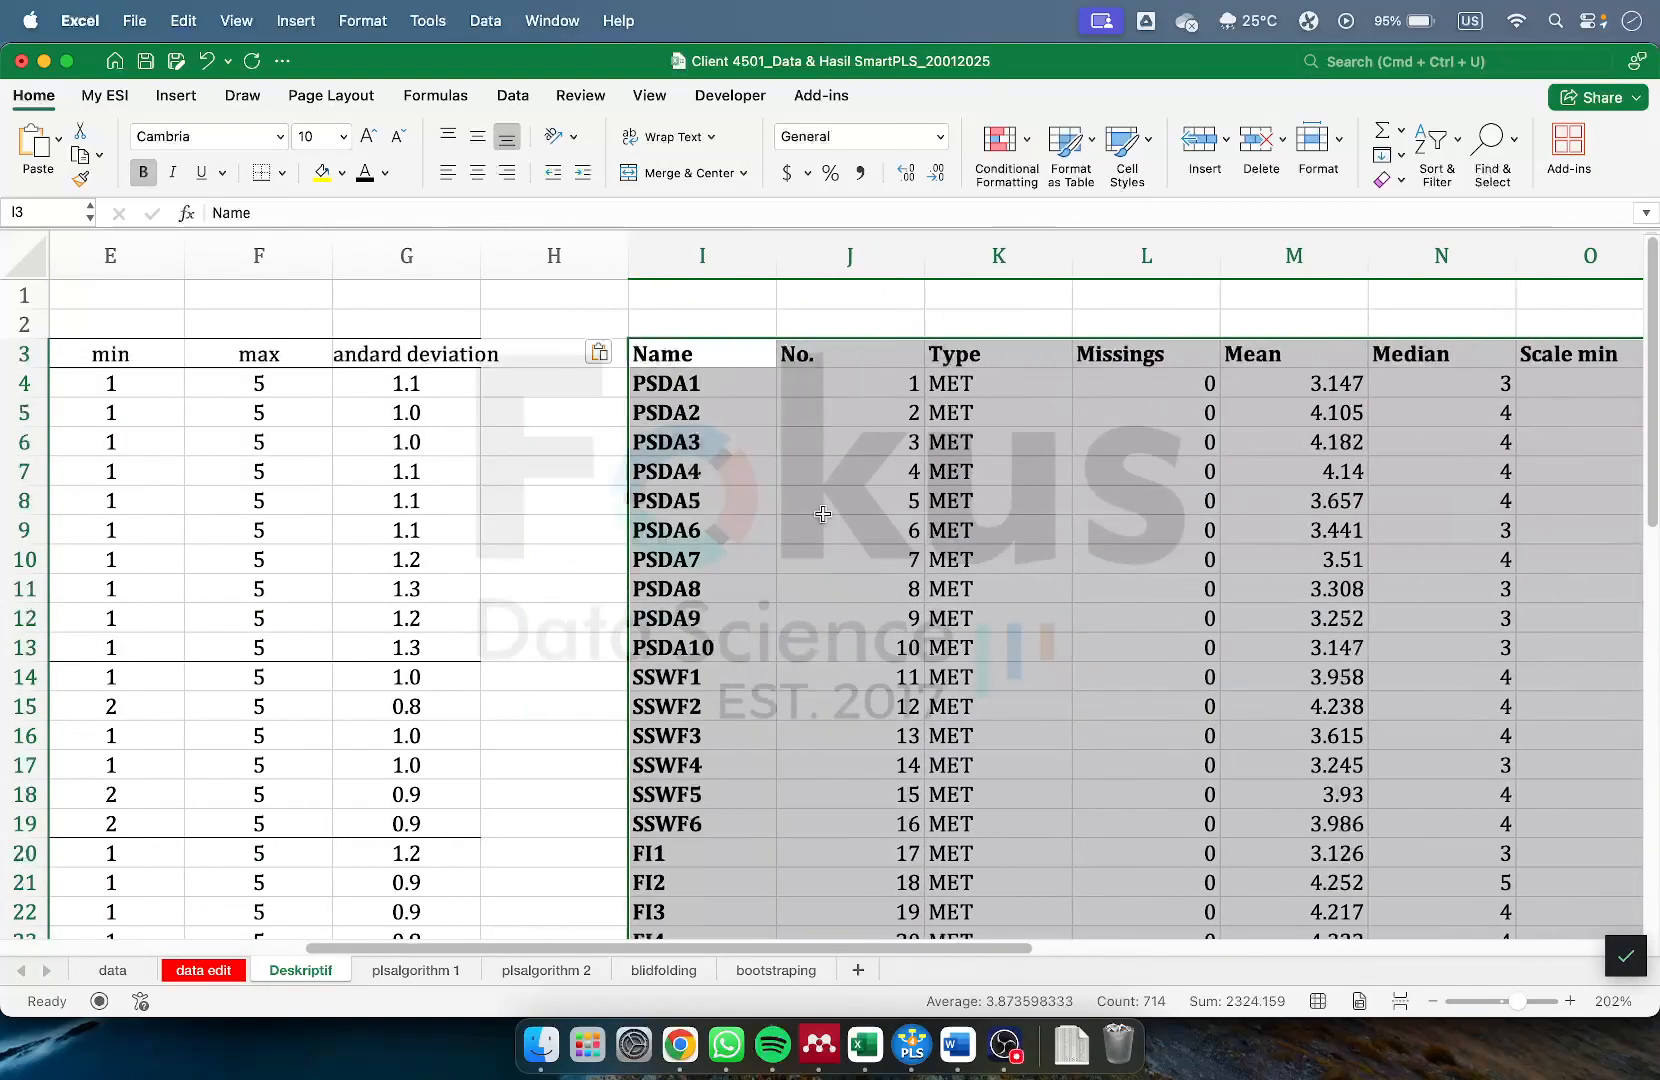
{"action": "key", "text": "super+z"}
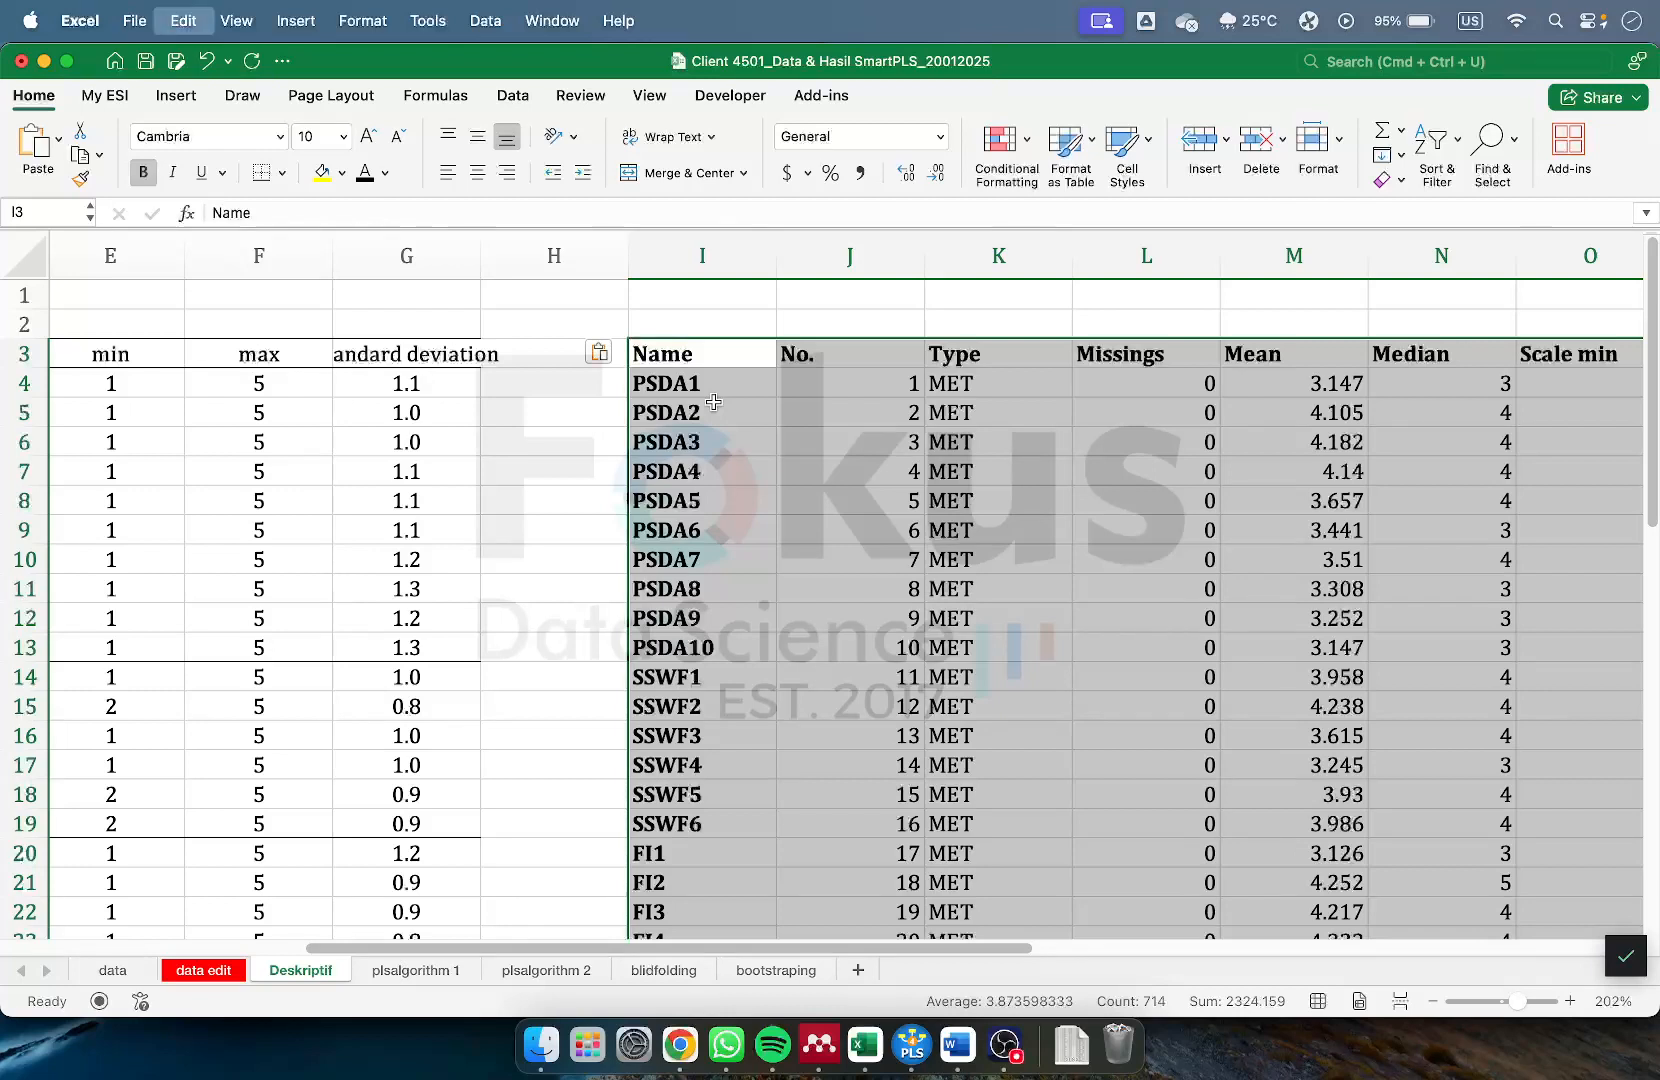
{"action": "left_click", "coordinate": [730, 410]}
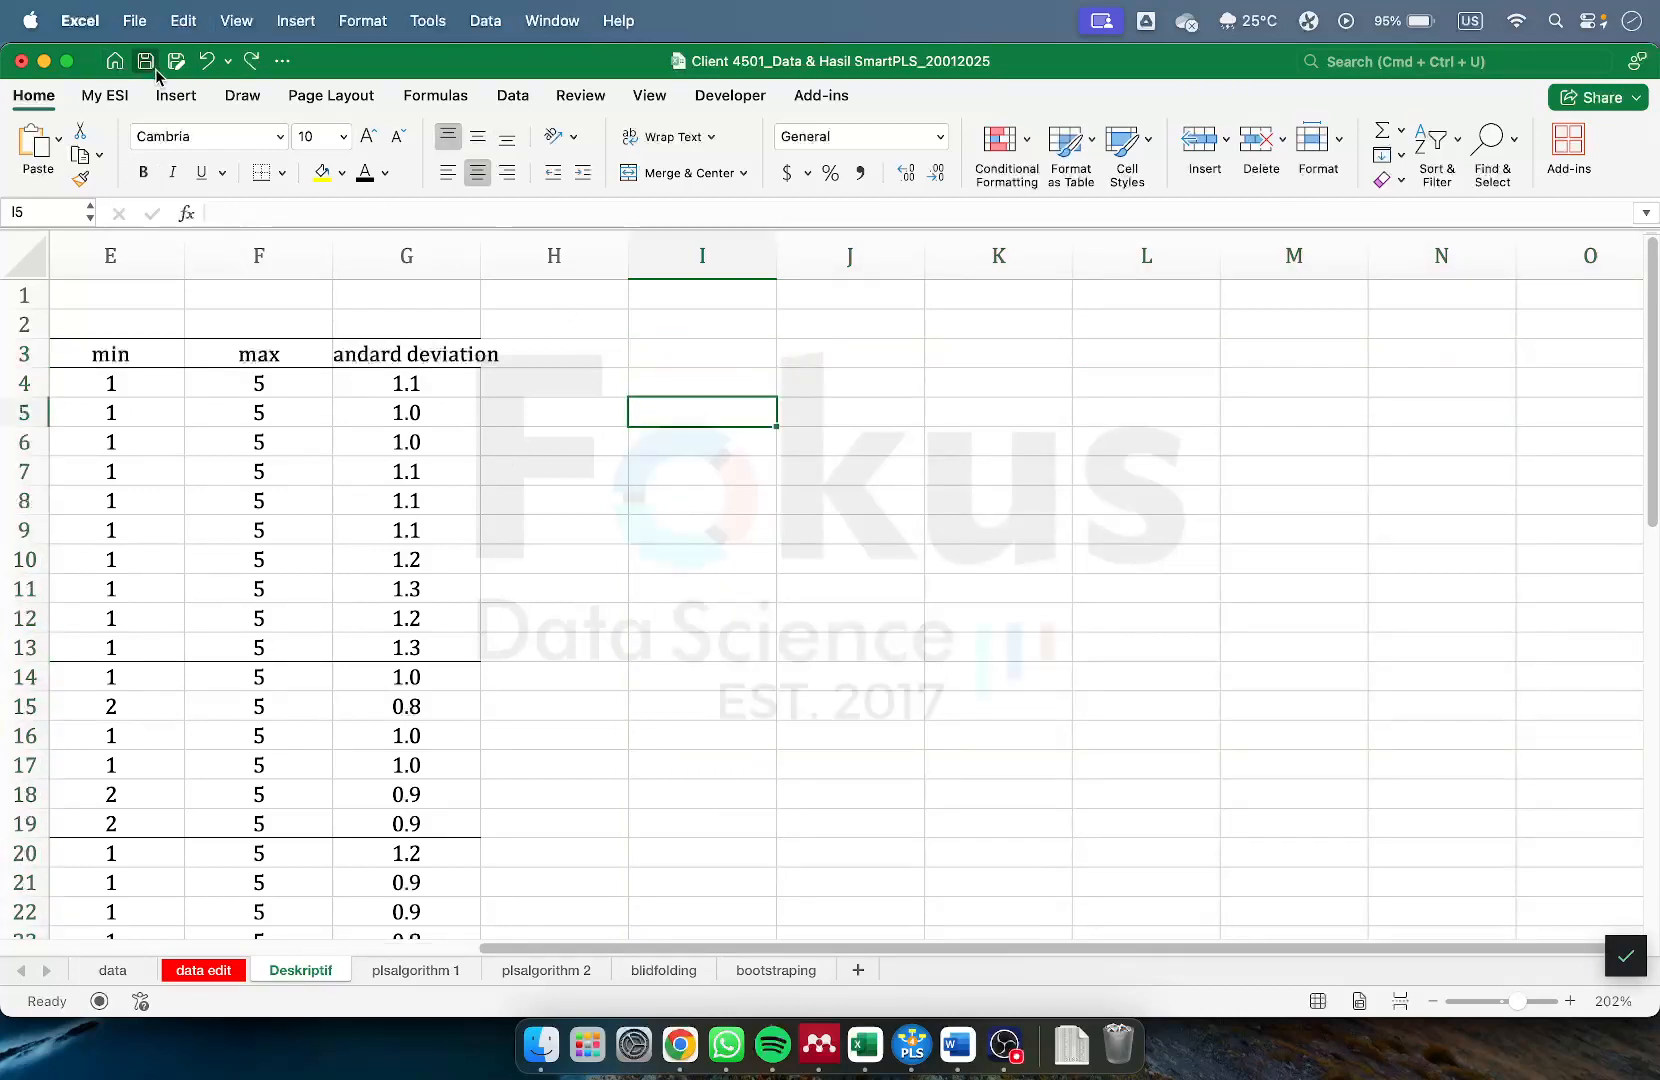
Switch to SmartPLS, return to the workspace and create a PLS-SEM model named Contoh in the contoh project
{"action": "left_click", "coordinate": [900, 1052]}
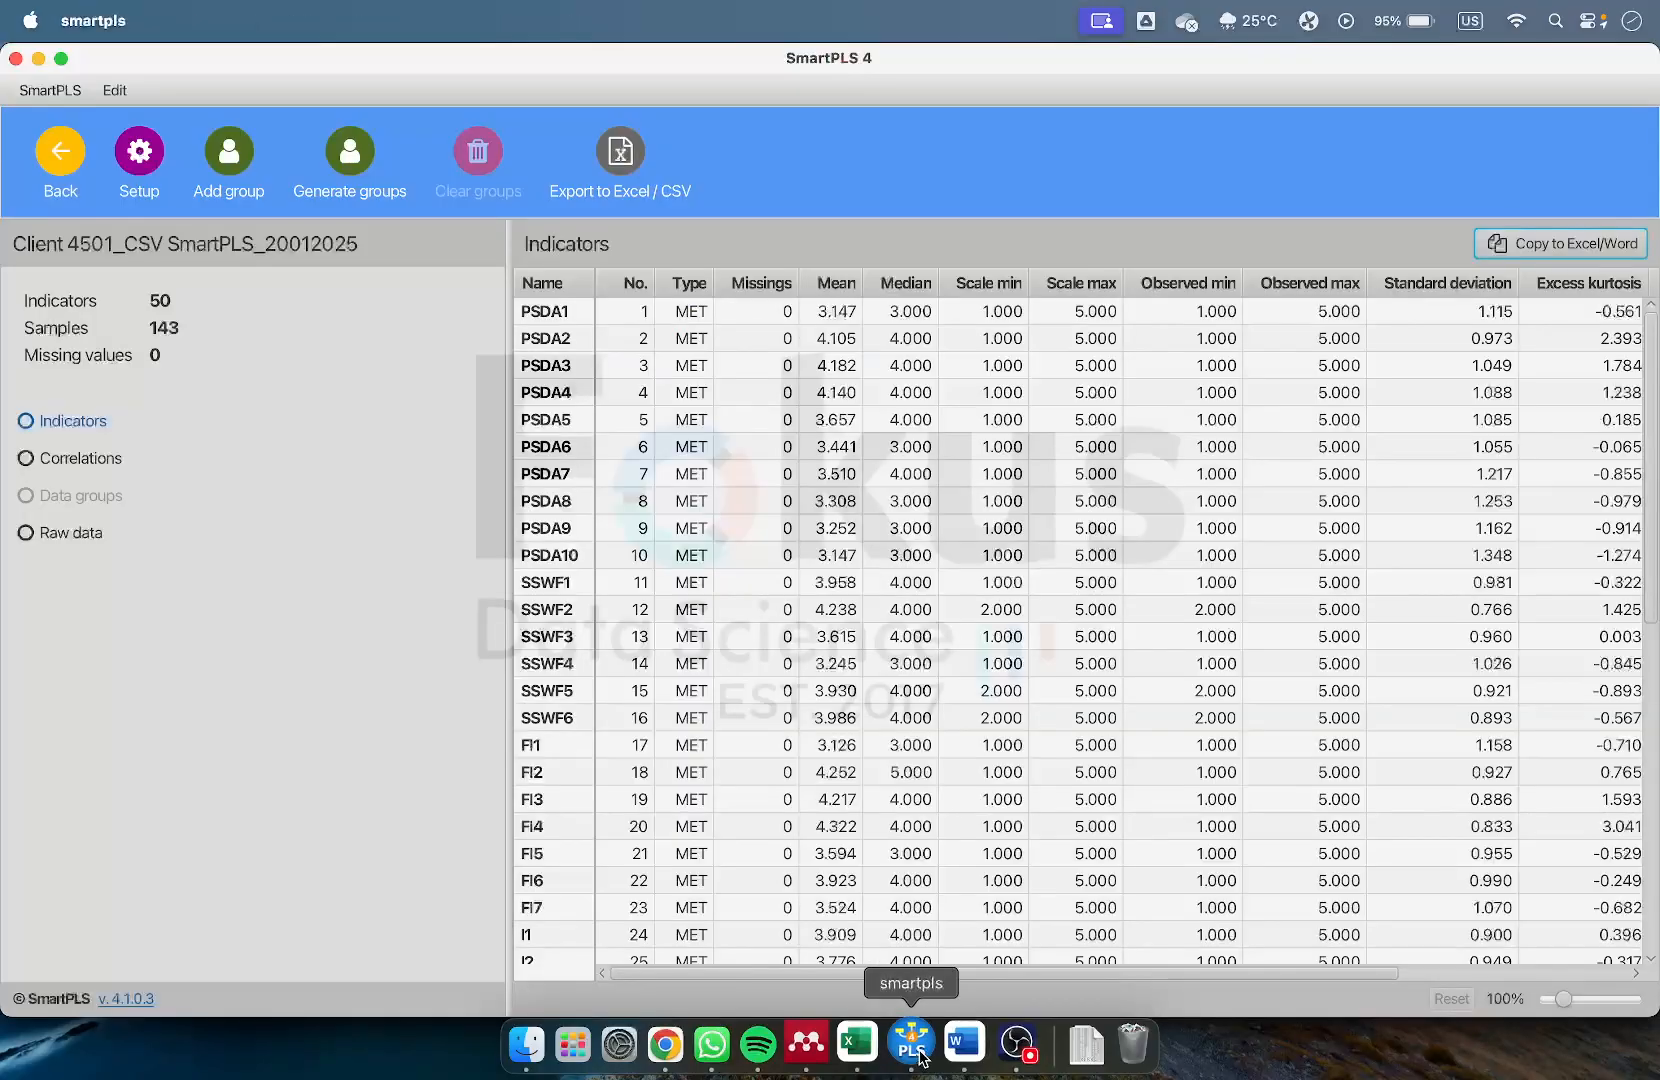
{"action": "left_click", "coordinate": [52, 166]}
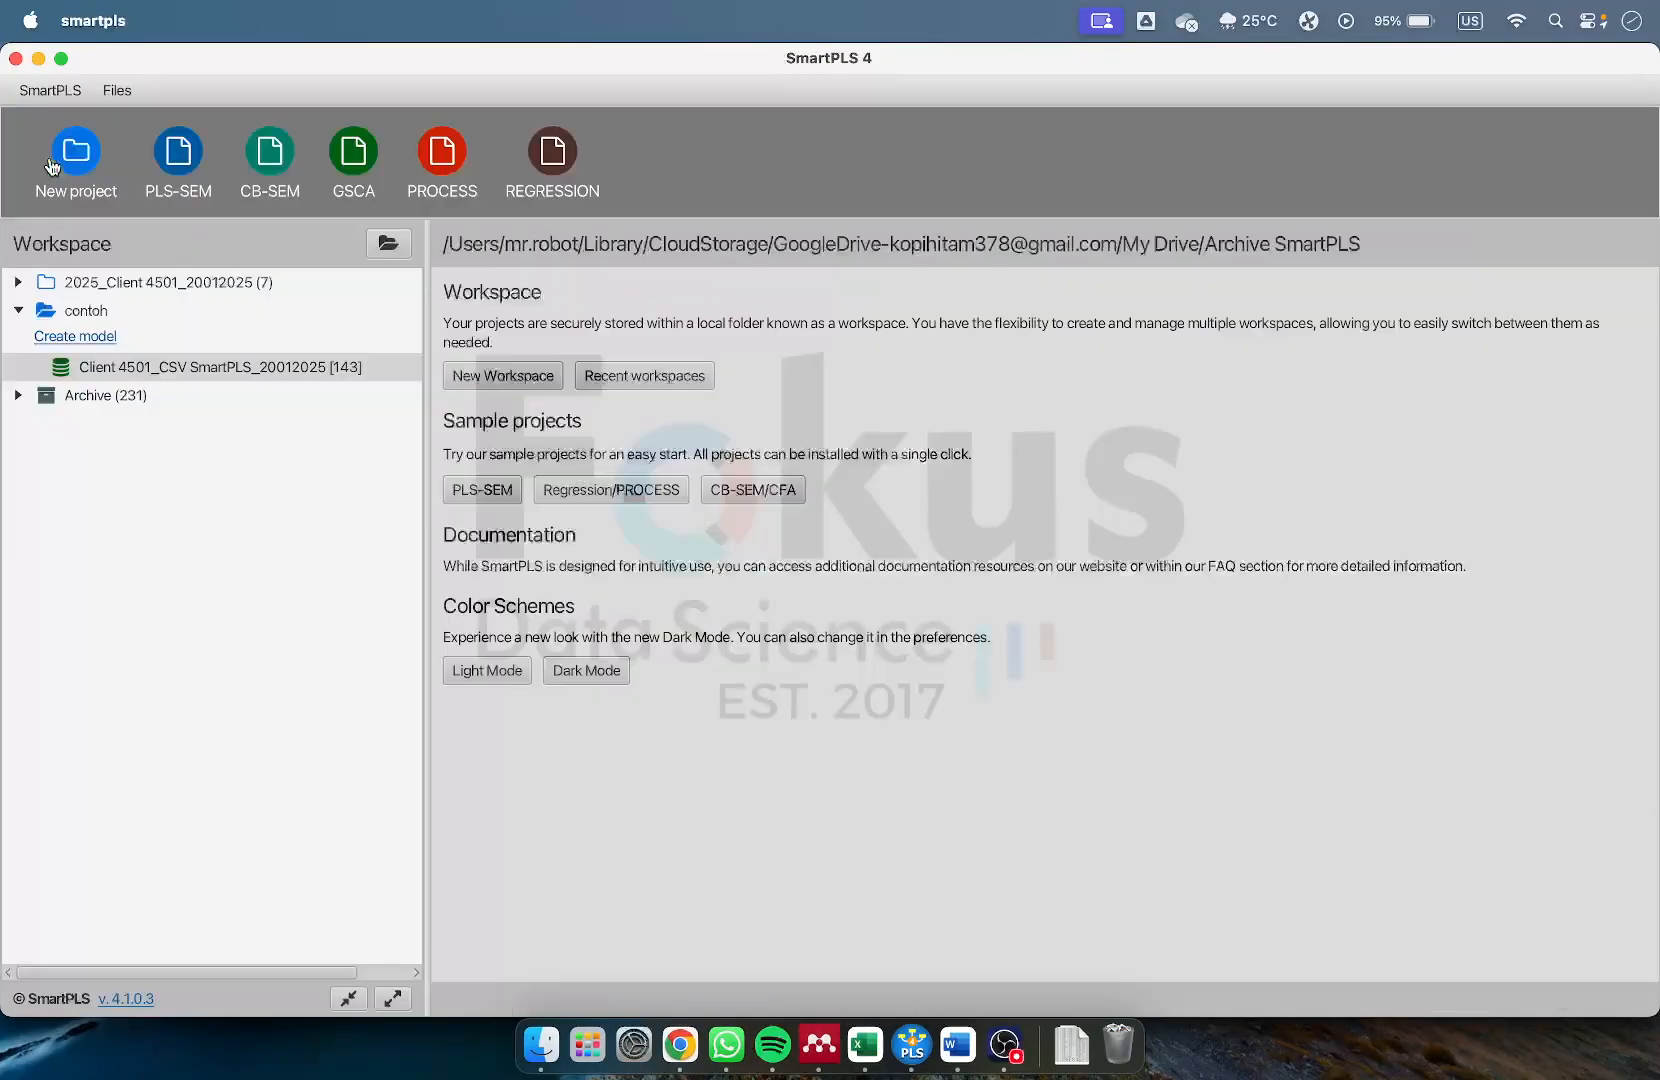
{"action": "left_click", "coordinate": [77, 338]}
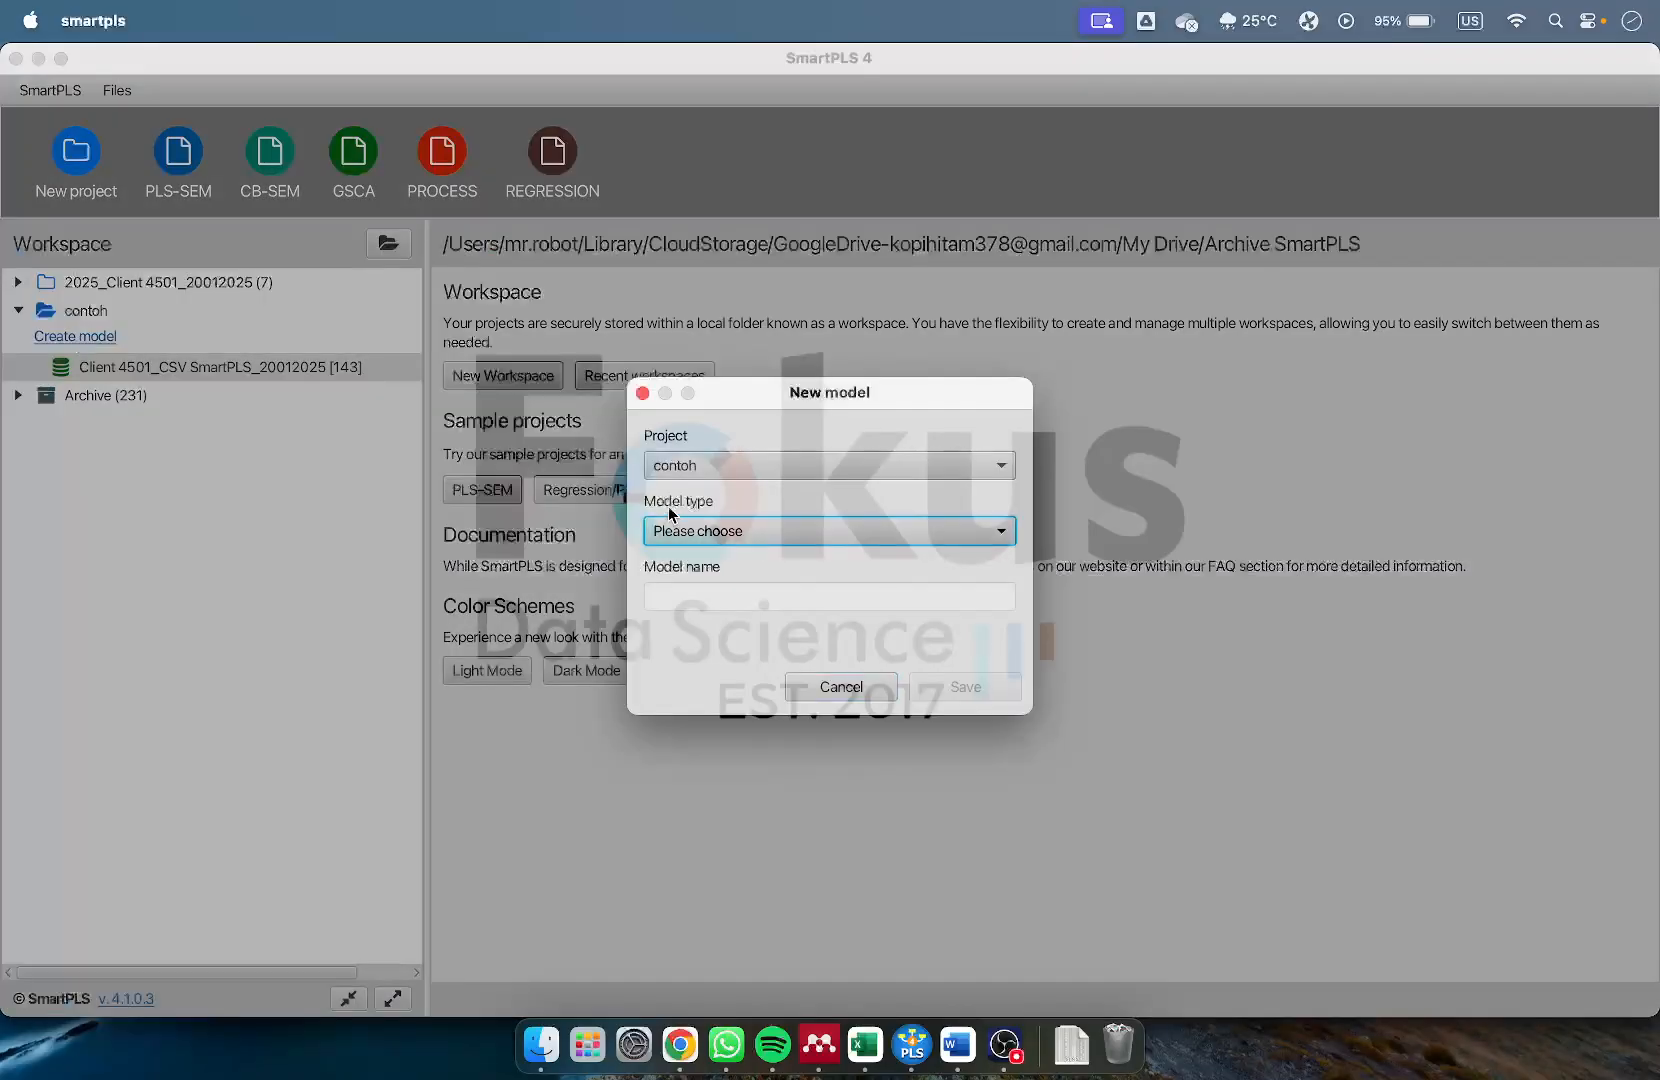
{"action": "left_click", "coordinate": [764, 530]}
{"action": "left_click", "coordinate": [640, 558]}
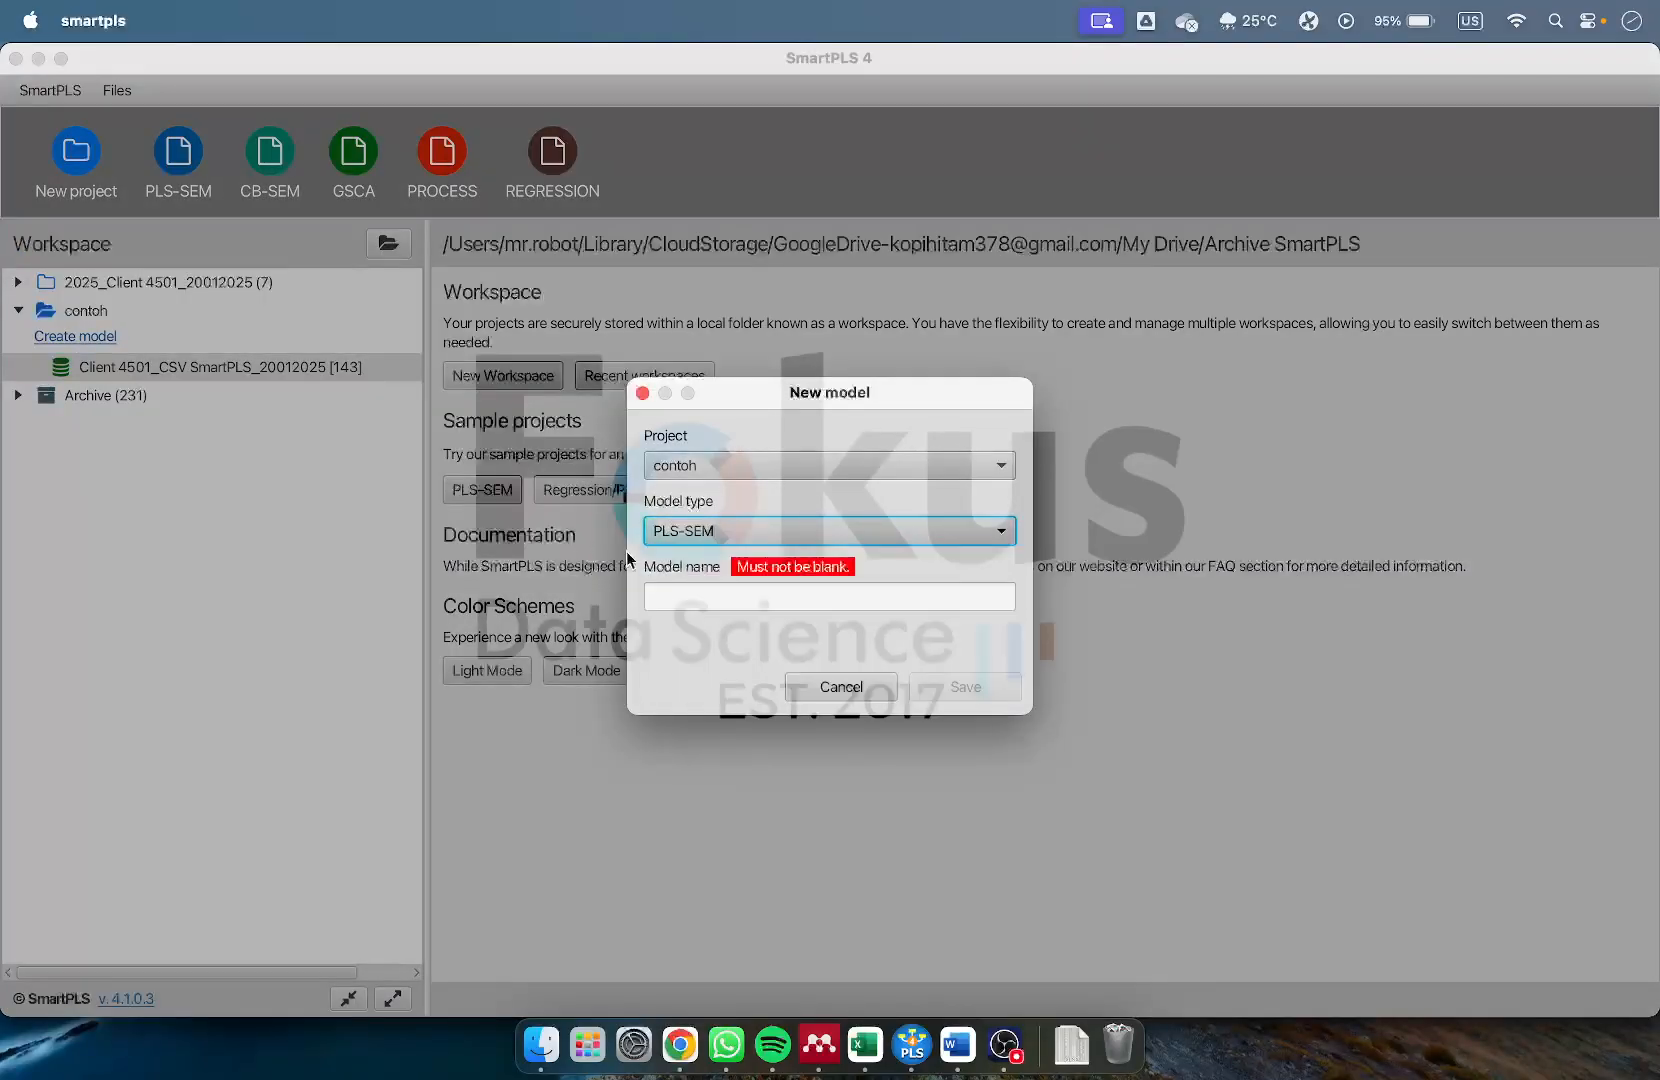
{"action": "left_click", "coordinate": [675, 589]}
{"action": "type", "text": "Contoh"}
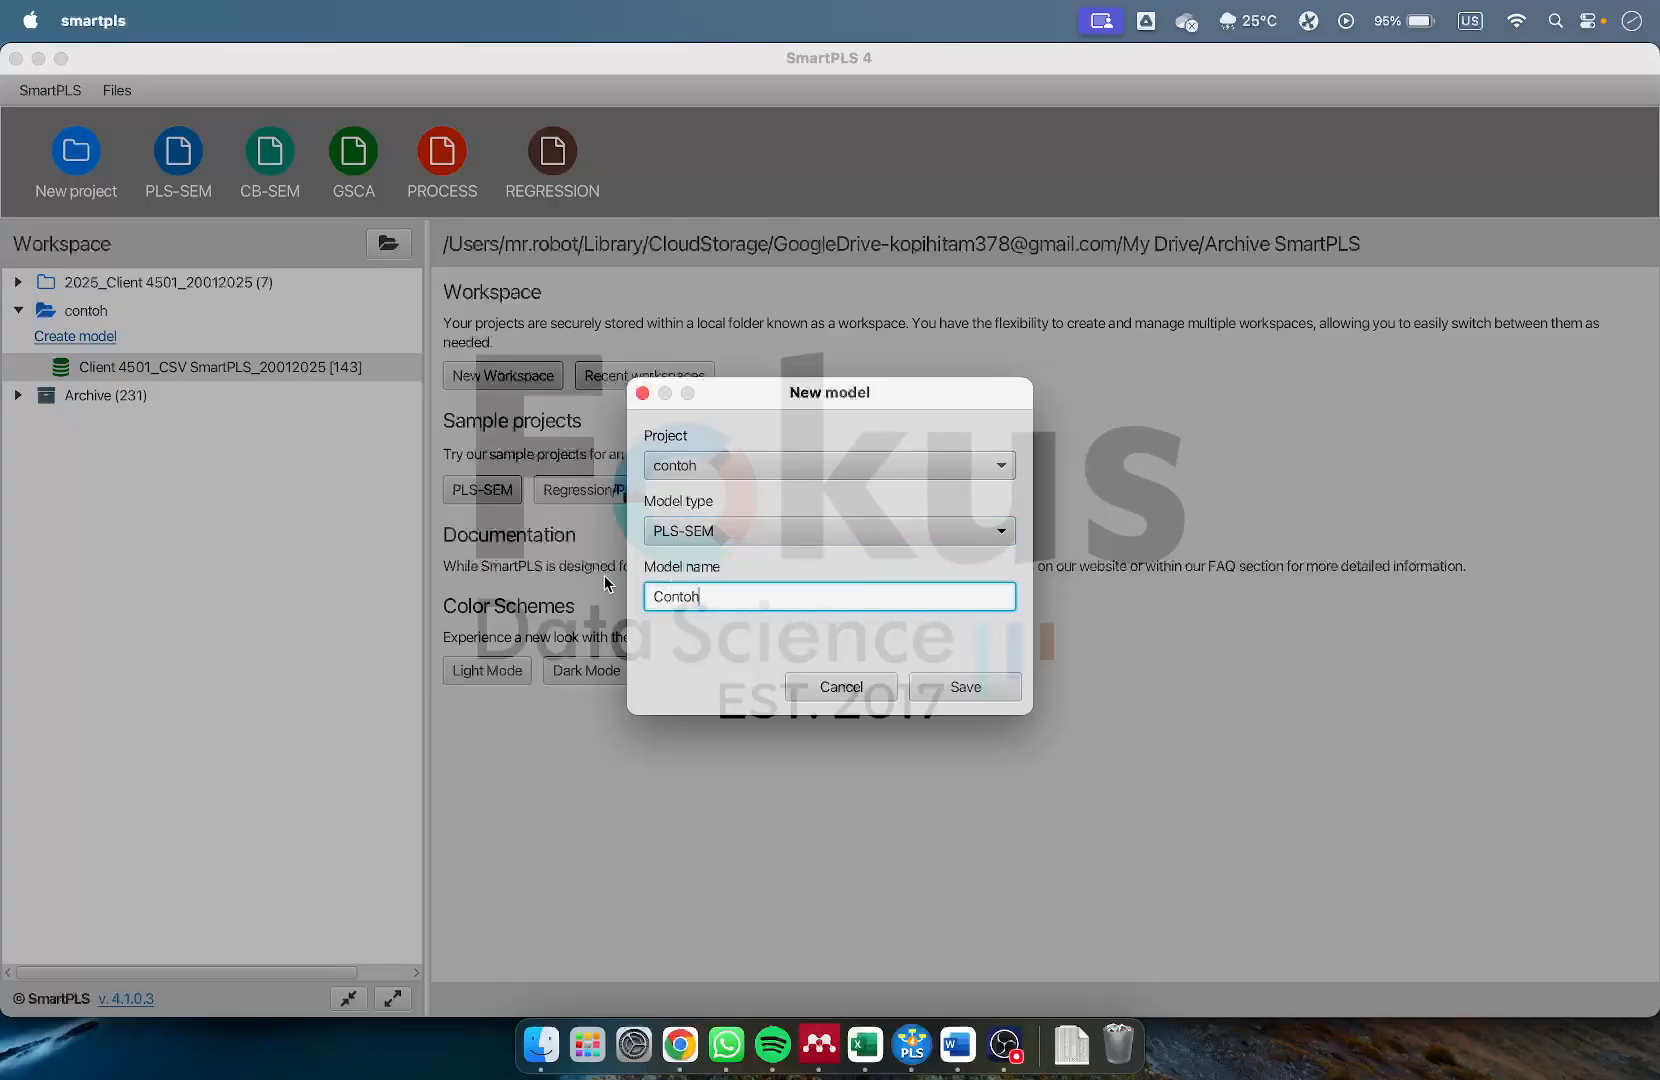
{"action": "left_click", "coordinate": [949, 689]}
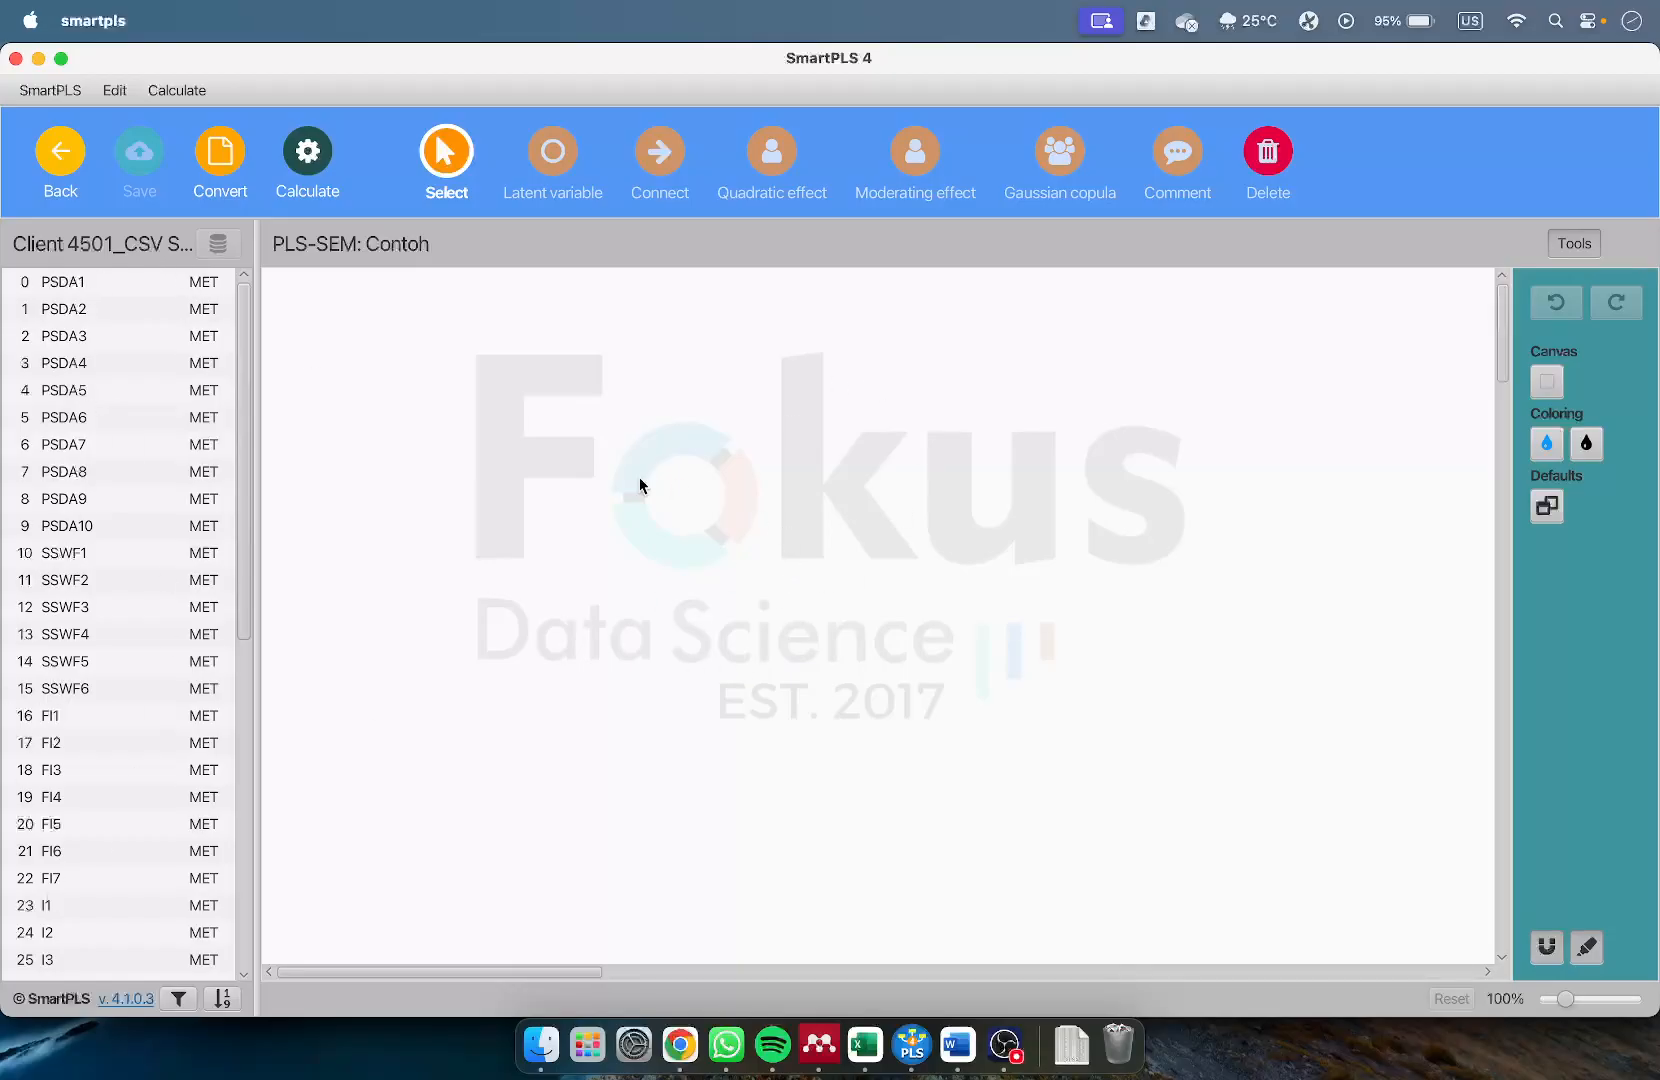
Add a latent variable from indicators PSDA1 to PSDA10, keeping the suggested name Alpha, and shift it toward the canvas's left edge
{"action": "left_click", "coordinate": [132, 286]}
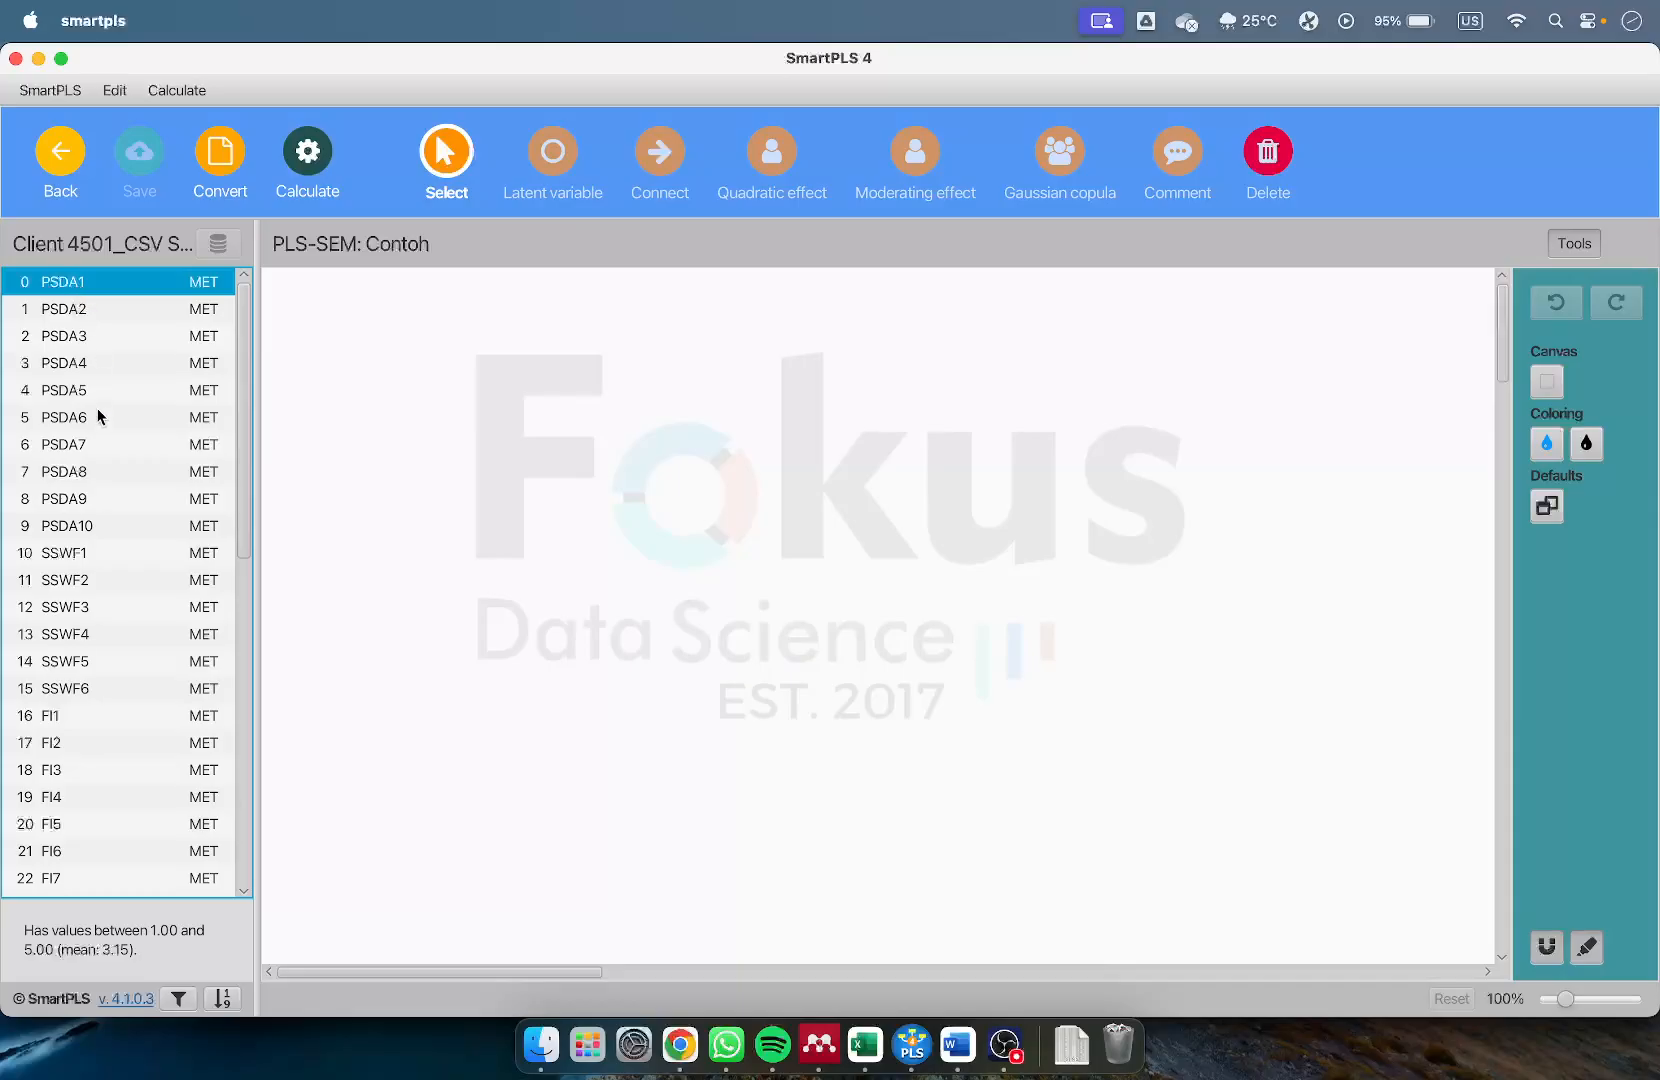
{"action": "left_click", "coordinate": [88, 527], "text": "shift"}
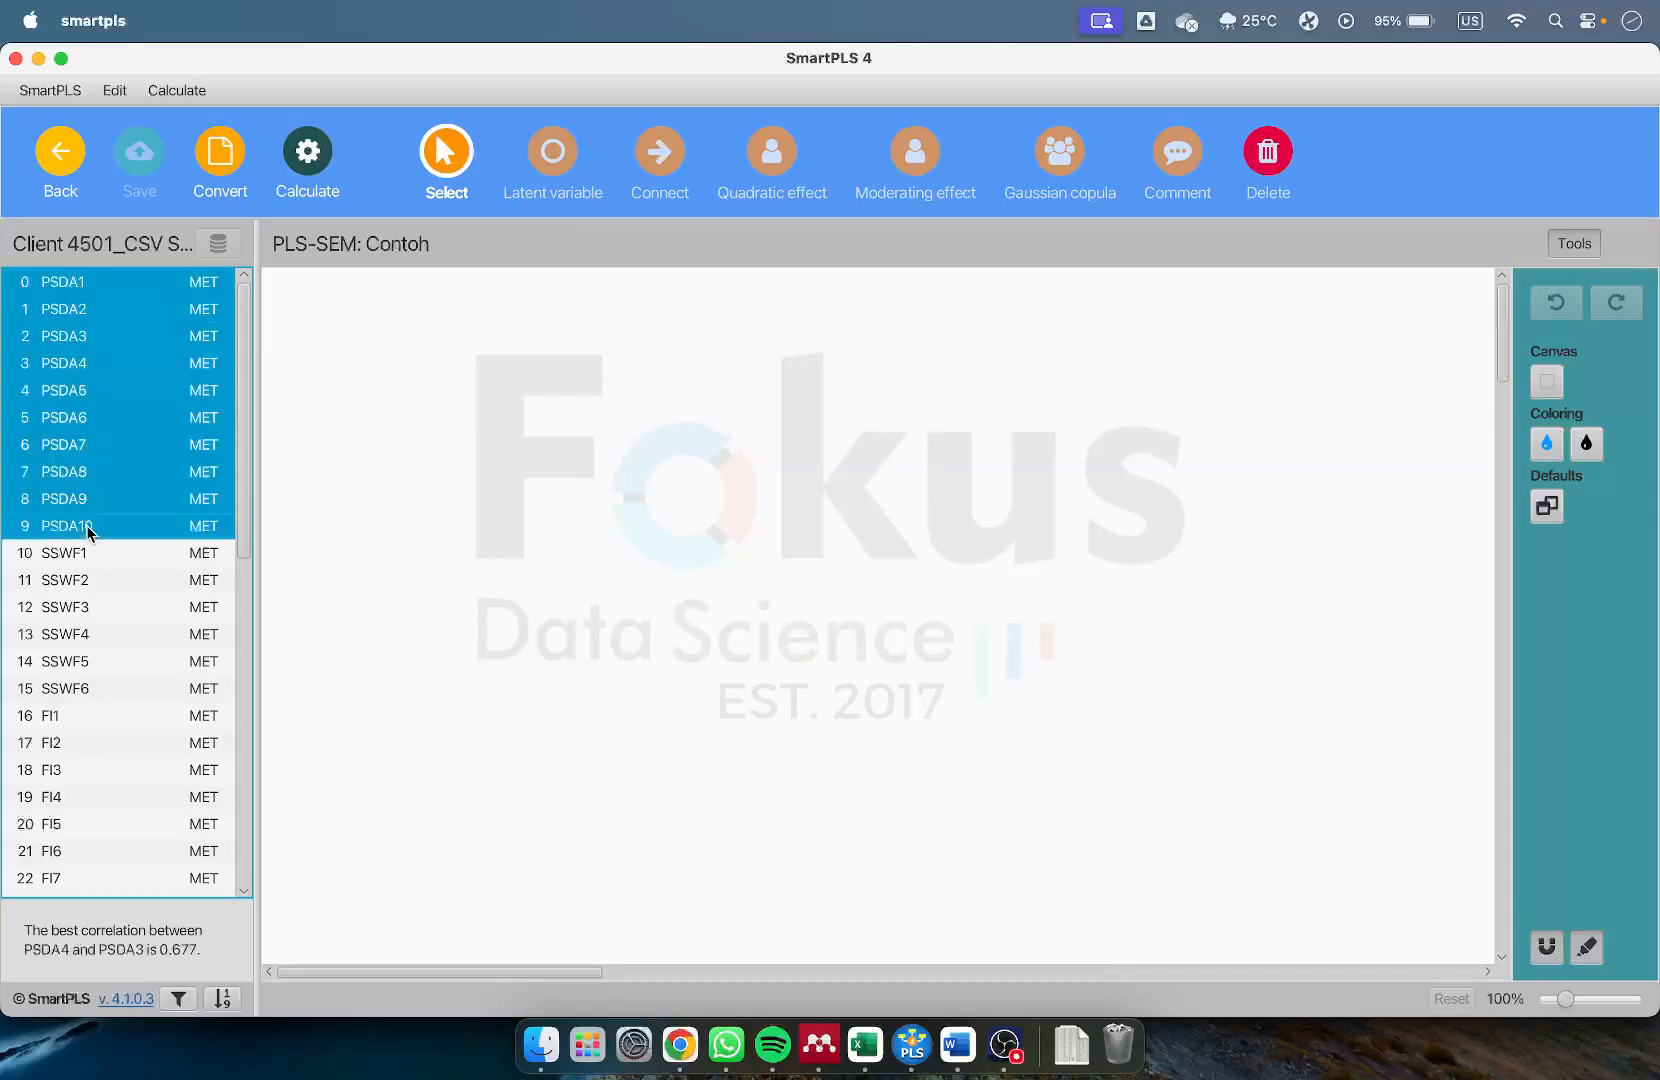
{"action": "left_click_drag", "start_coordinate": [147, 281], "coordinate": [502, 477]}
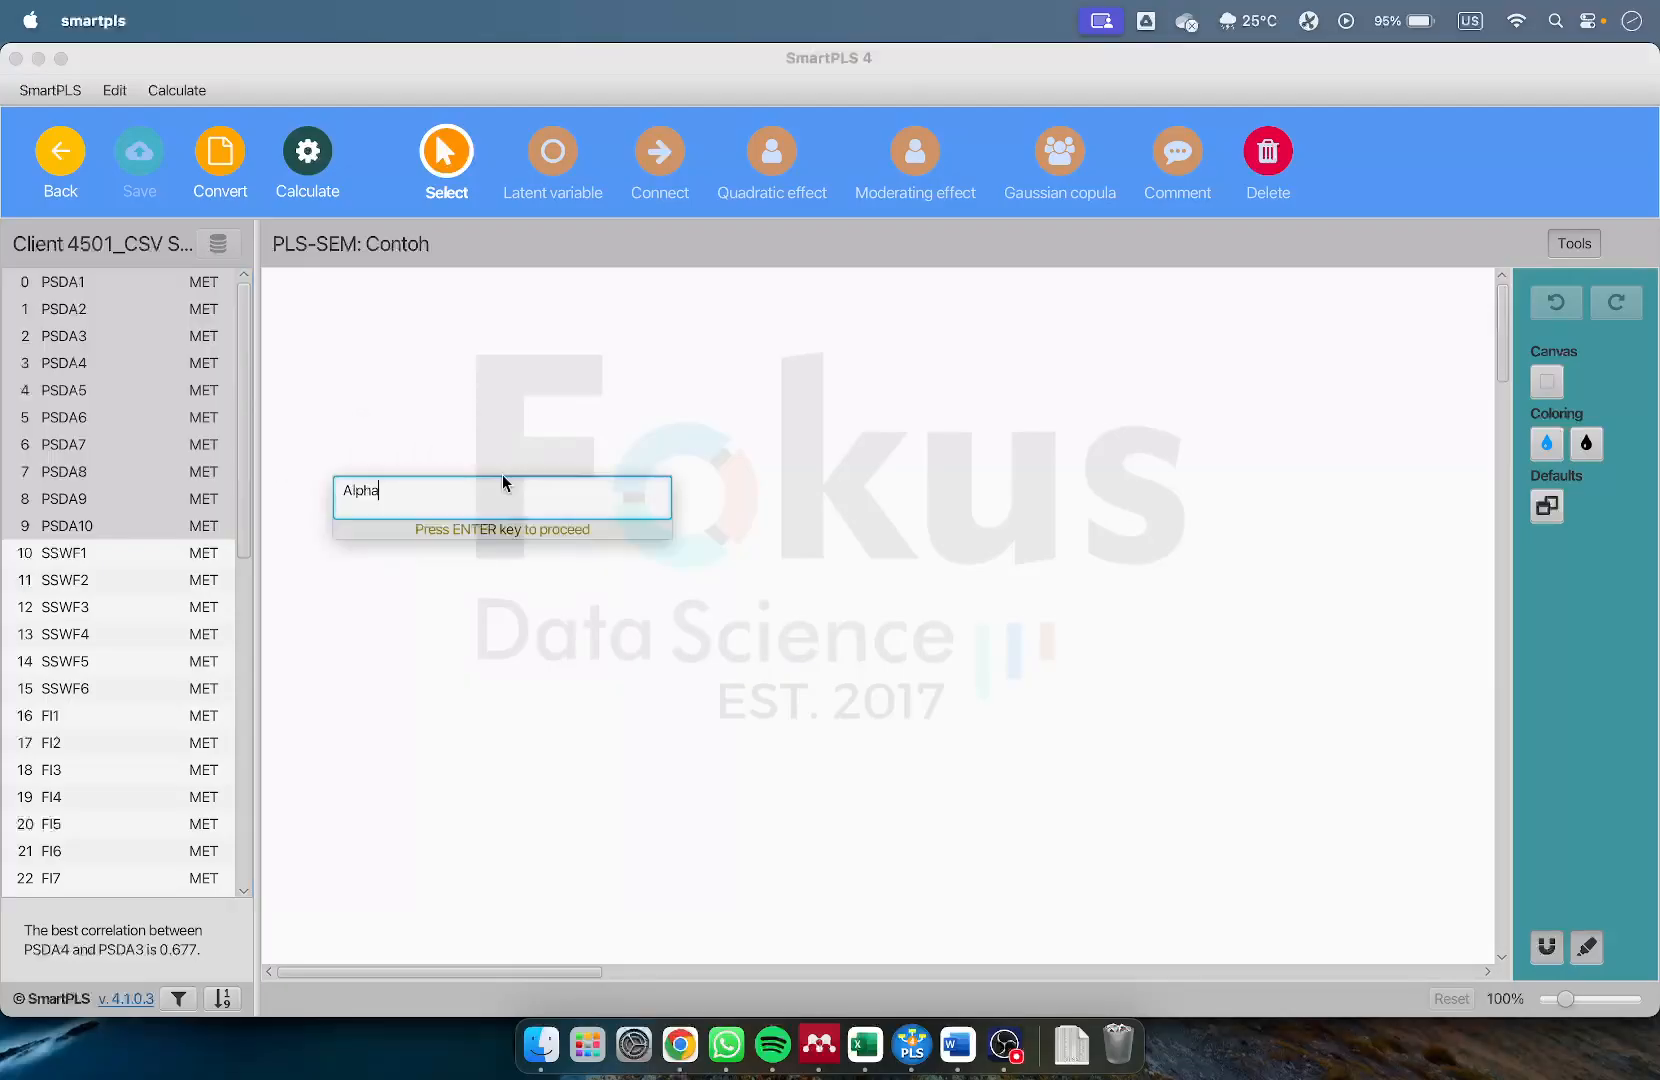
{"action": "key", "text": "Escape"}
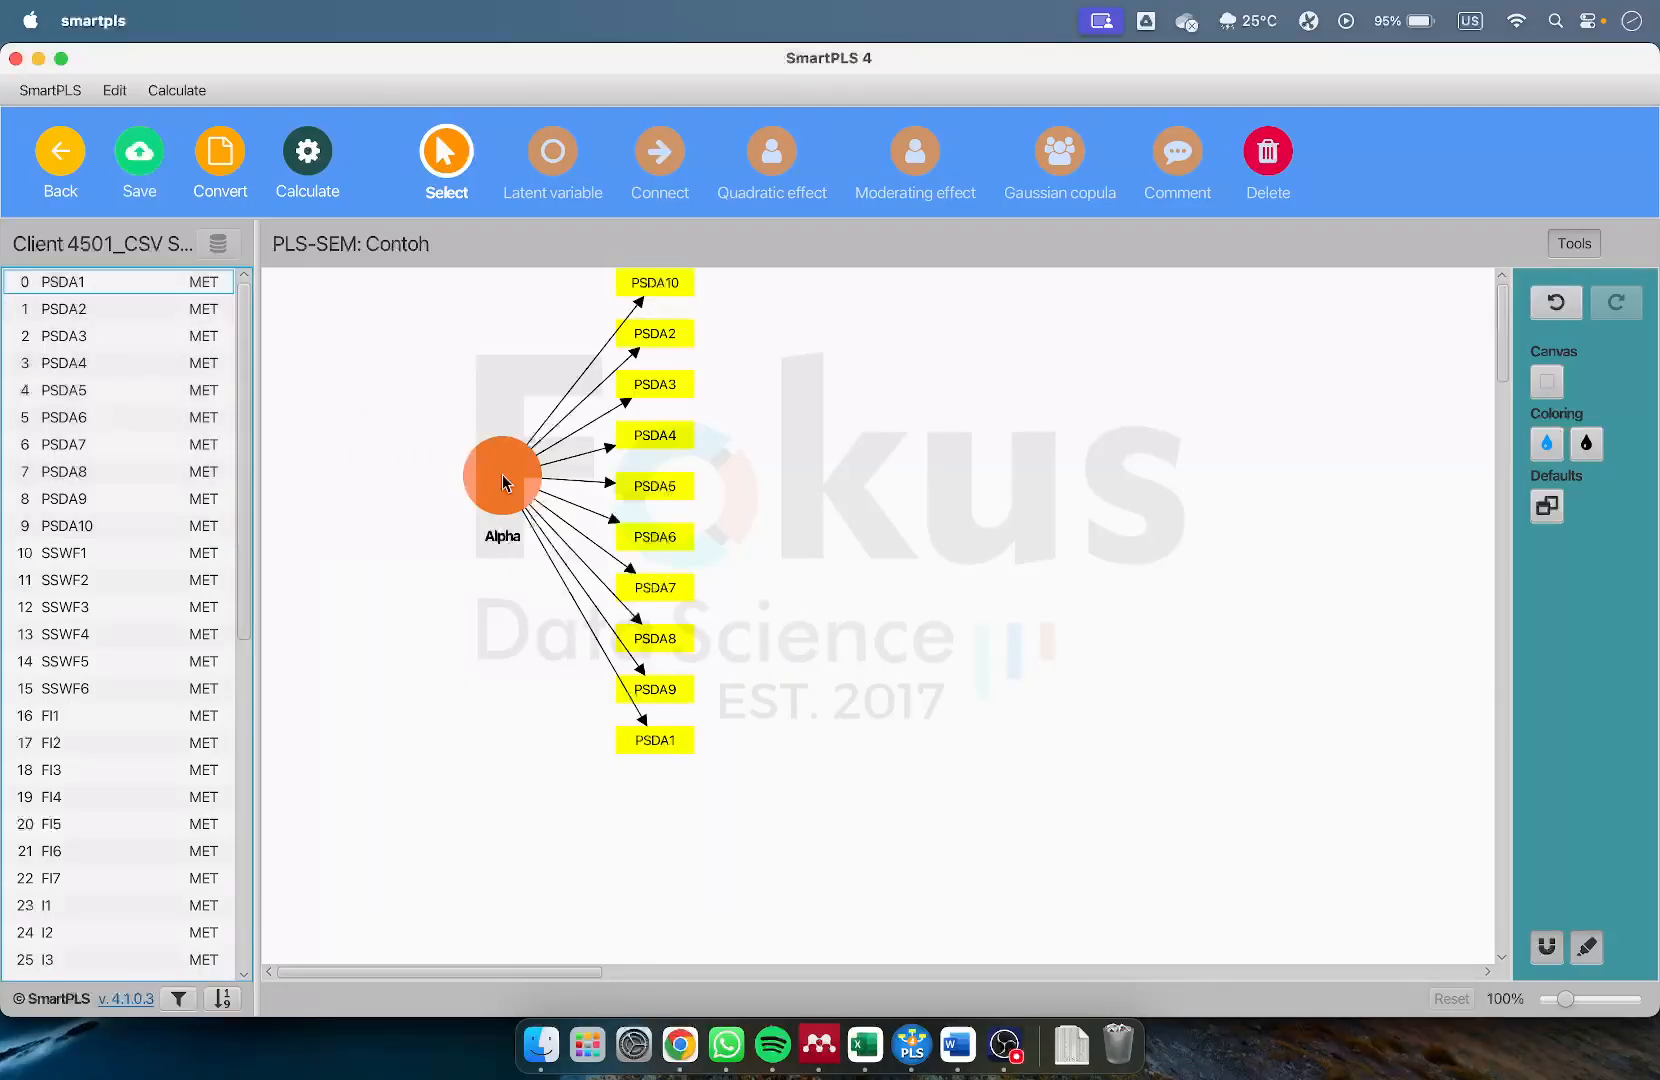
{"action": "left_click_drag", "start_coordinate": [521, 468], "coordinate": [335, 502]}
Add a latent variable named SSWF from indicators SSWF1 to SSWF6, placed beside the Alpha construct
{"action": "left_click", "coordinate": [104, 553]}
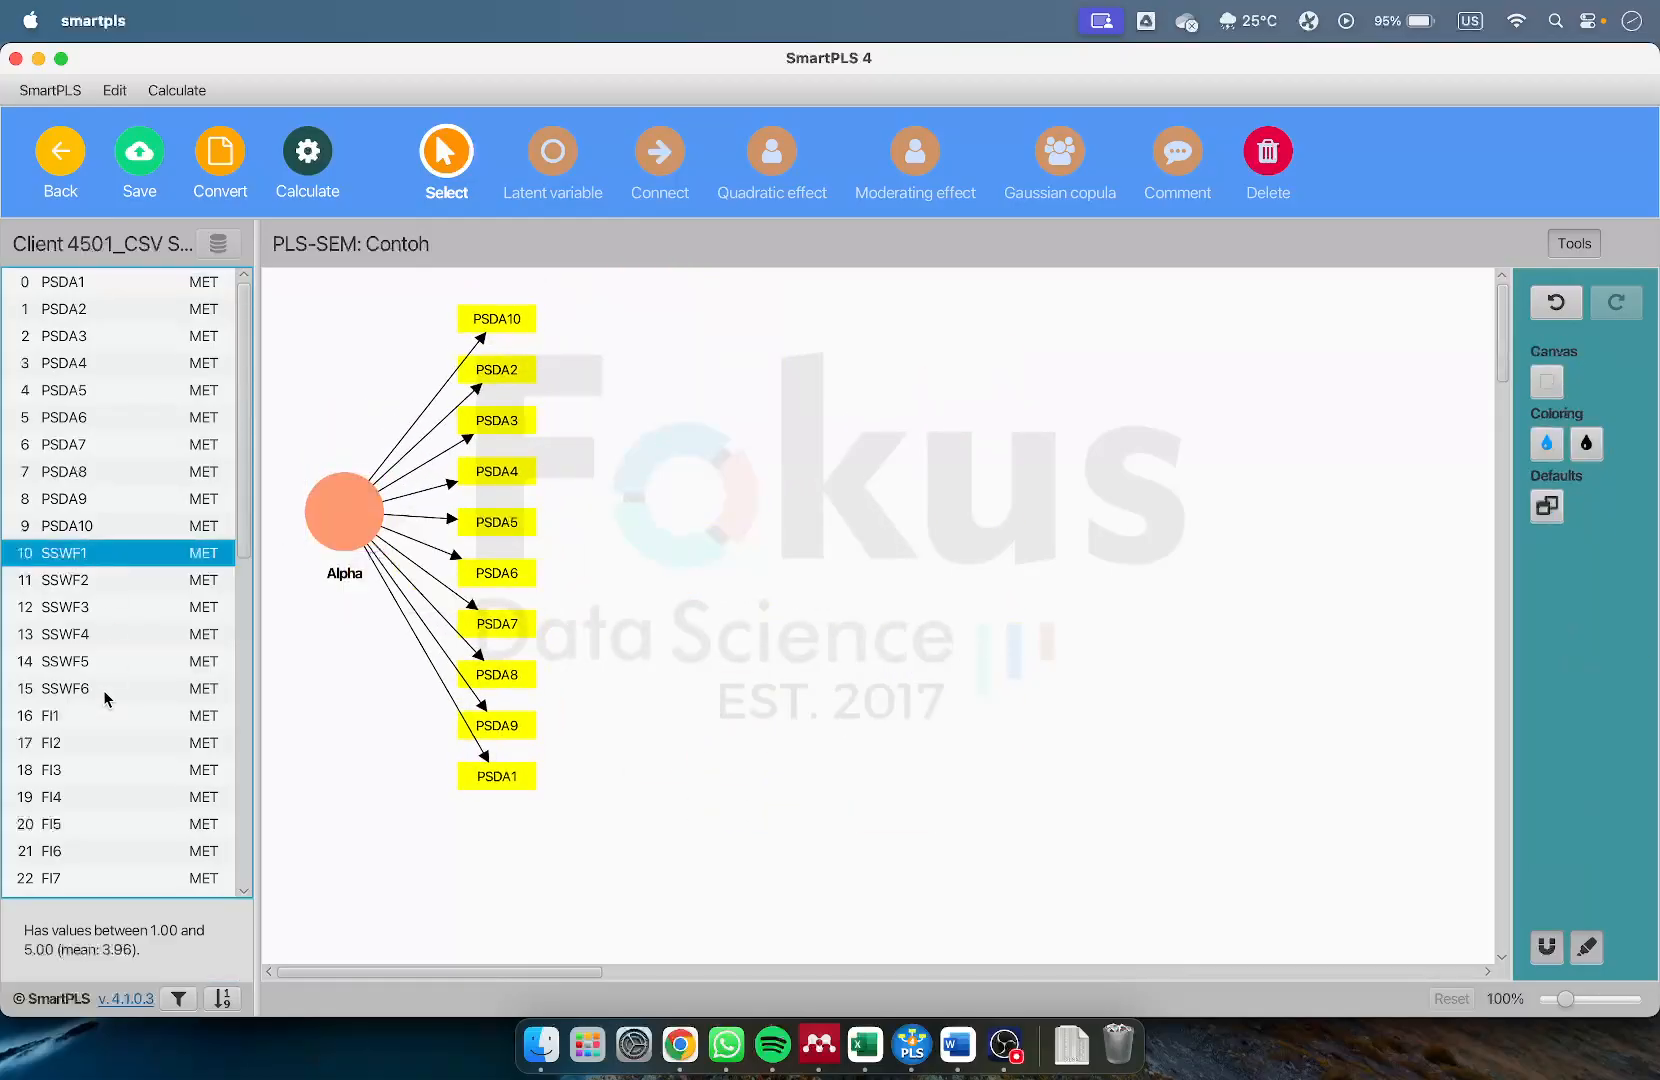
{"action": "left_click", "coordinate": [104, 682], "text": "shift"}
{"action": "left_click_drag", "start_coordinate": [709, 501], "coordinate": [711, 503]}
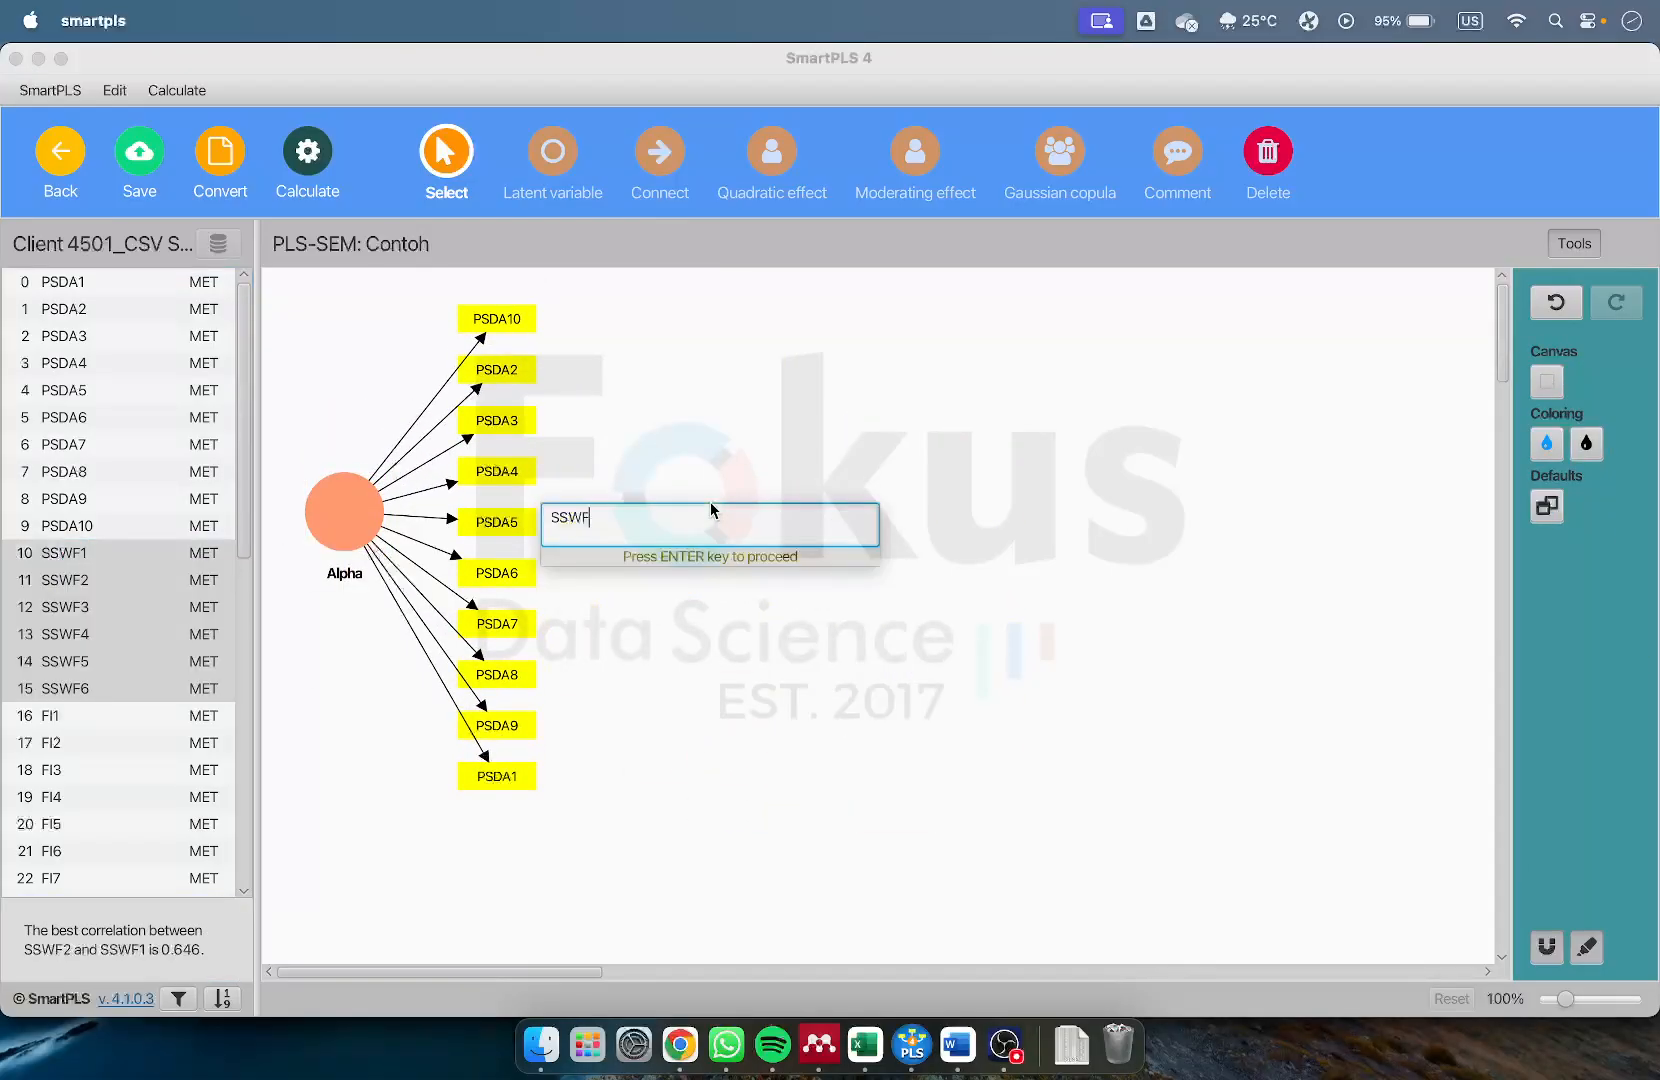
{"action": "key", "text": "Return"}
Add a latent variable named FI from indicators FI1 to FI7, placed beside the SSWF construct
{"action": "left_click", "coordinate": [140, 722]}
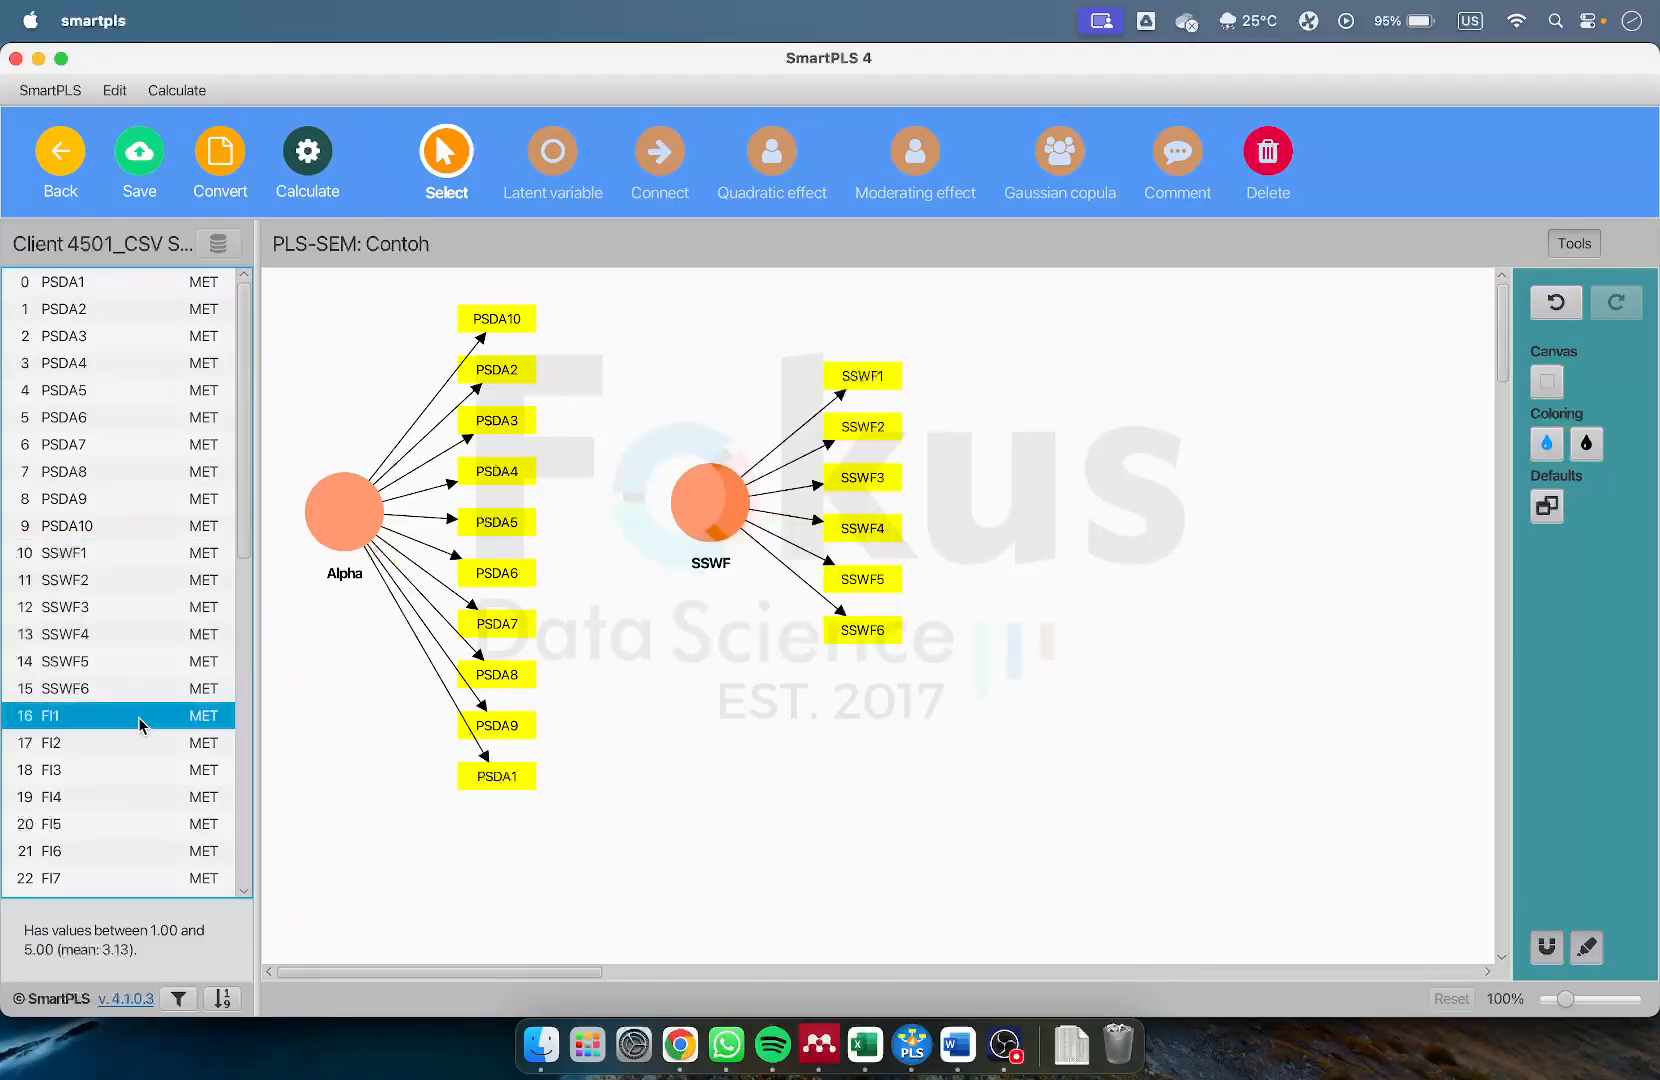
{"action": "scroll", "coordinate": [142, 725], "scroll_direction": "down", "scroll_amount": 5}
{"action": "left_click", "coordinate": [118, 735], "text": "shift"}
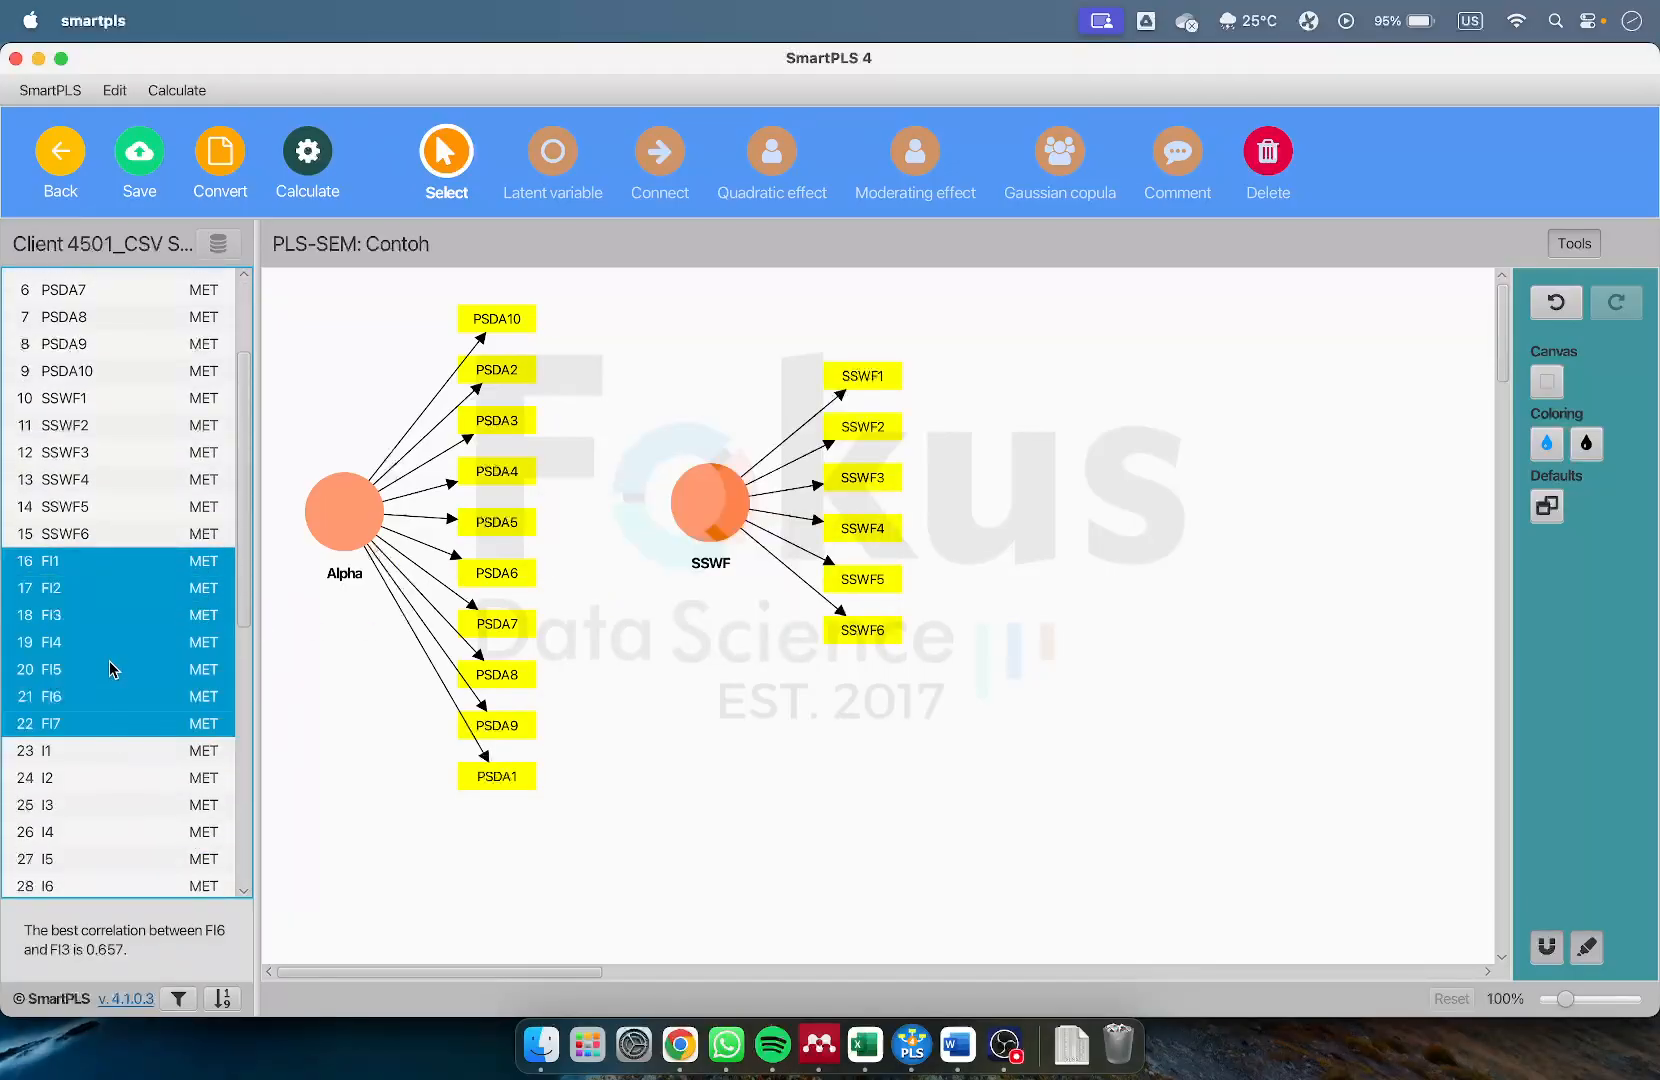
{"action": "left_click_drag", "start_coordinate": [113, 668], "coordinate": [988, 446]}
{"action": "key", "text": "Return"}
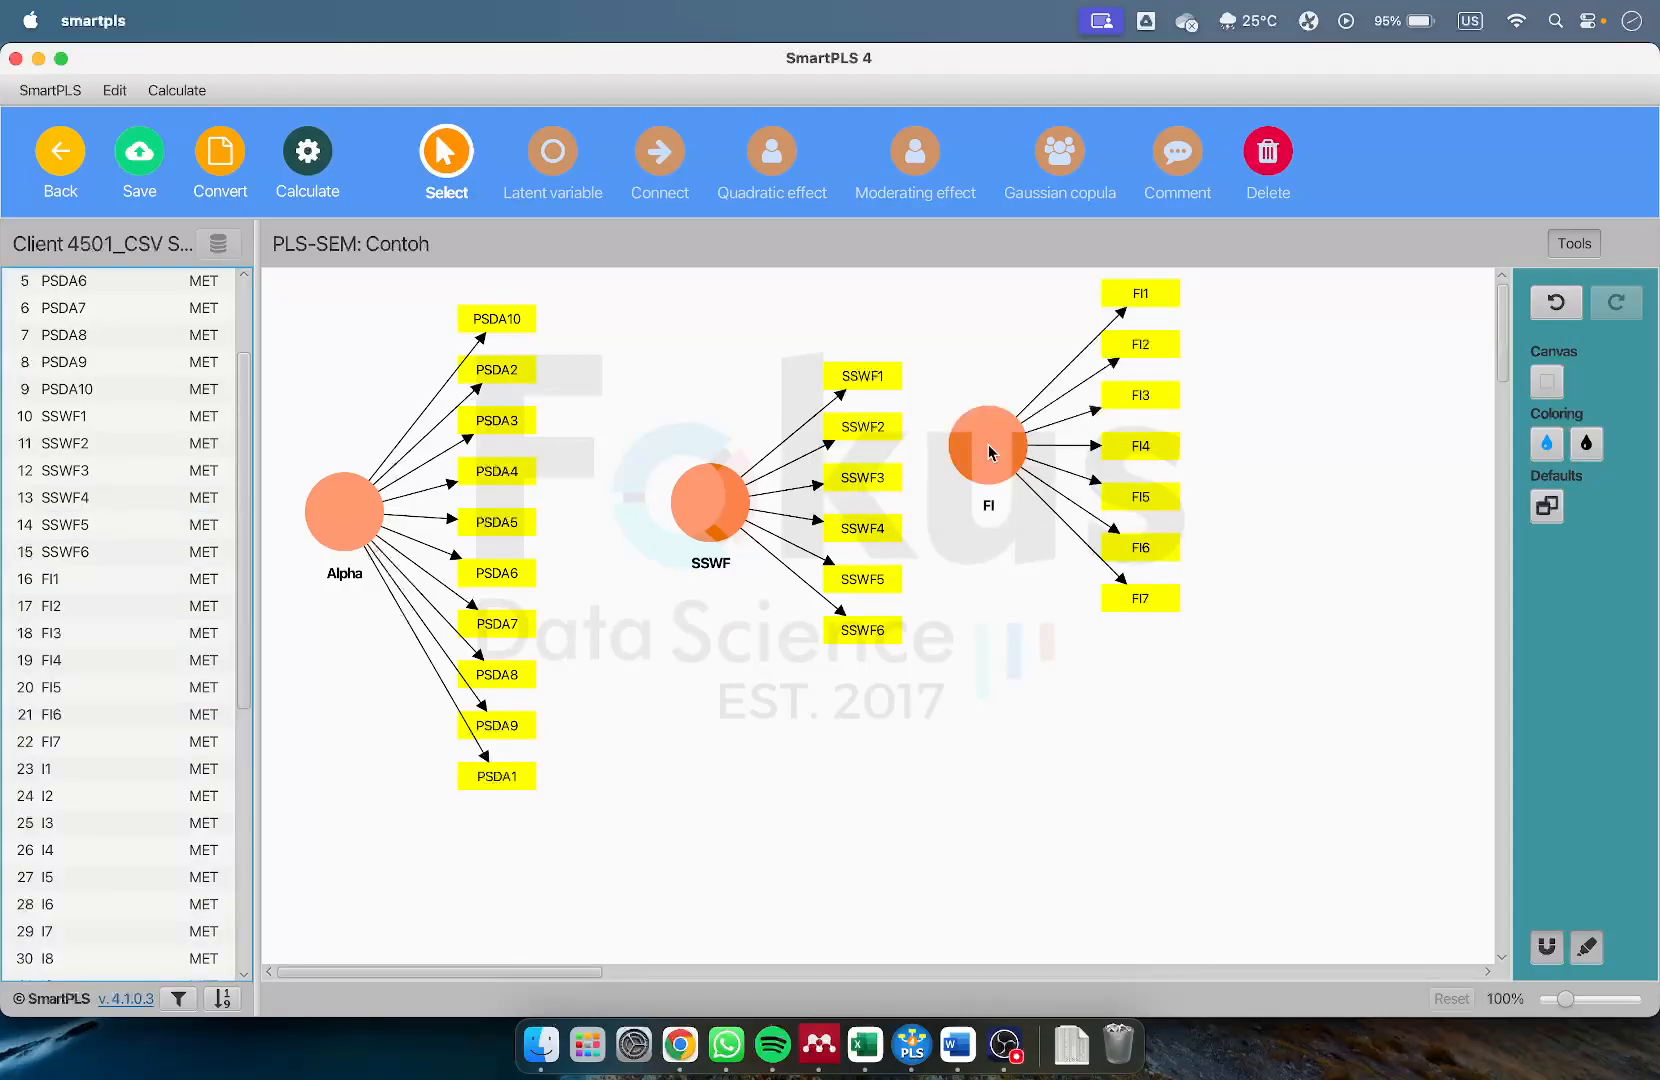
Add a latent variable named I from indicators I1 to I10, placed beside the FI construct
{"action": "left_click", "coordinate": [101, 782]}
{"action": "scroll", "coordinate": [106, 780], "scroll_direction": "down", "scroll_amount": 10}
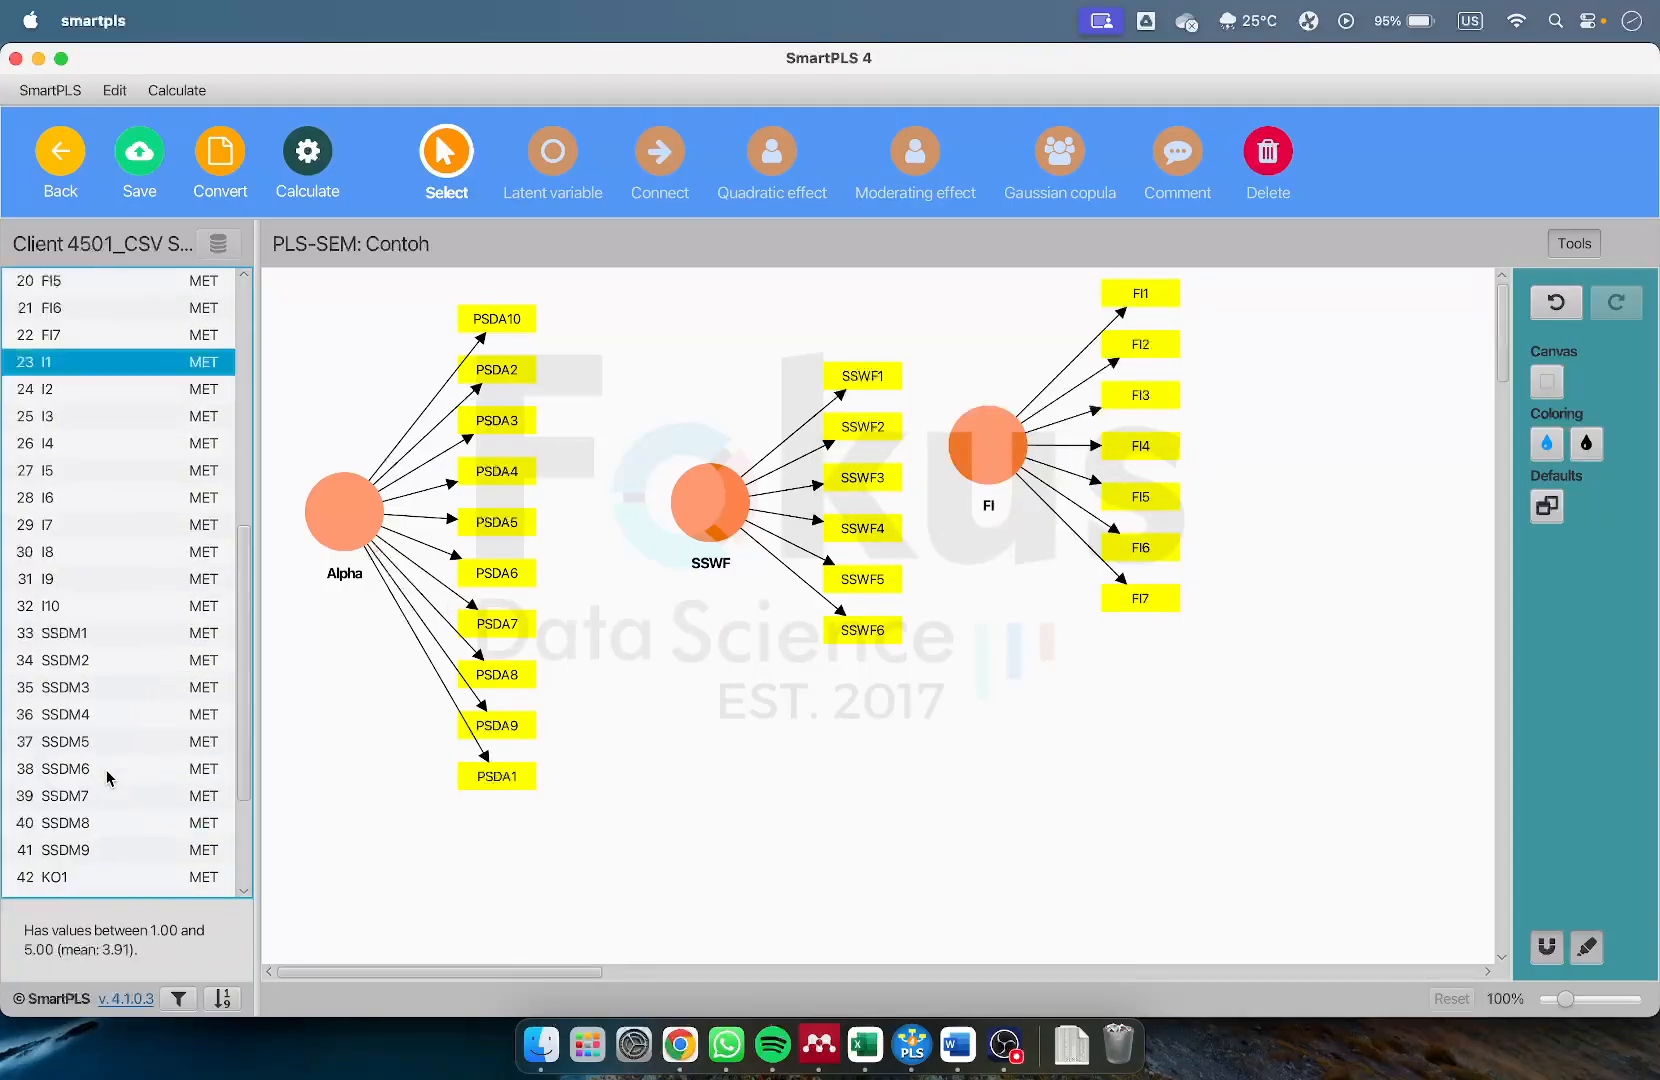
{"action": "left_click", "coordinate": [135, 606], "text": "shift"}
{"action": "left_click_drag", "start_coordinate": [137, 528], "coordinate": [1313, 478]}
{"action": "type", "text": "I"}
{"action": "key", "text": "Return"}
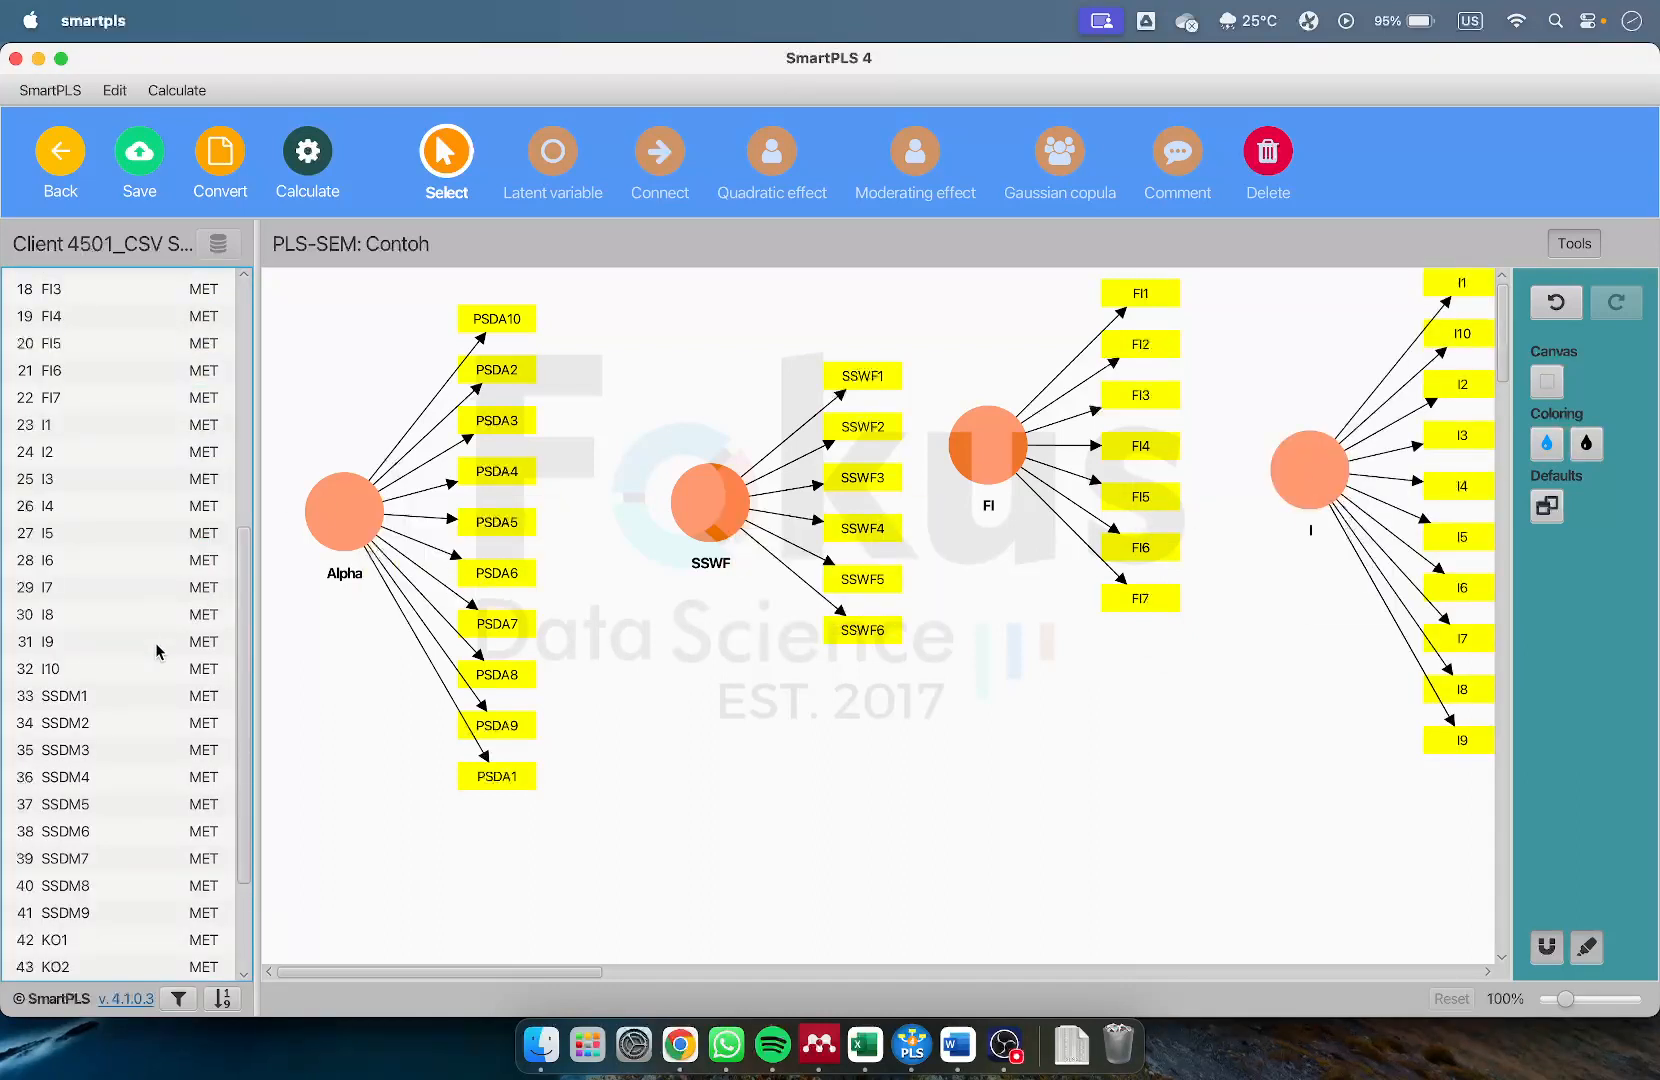
Add a latent variable named SSDM from indicators SSDM1 to SSDM9, placed below the SSWF construct
{"action": "left_click", "coordinate": [85, 697]}
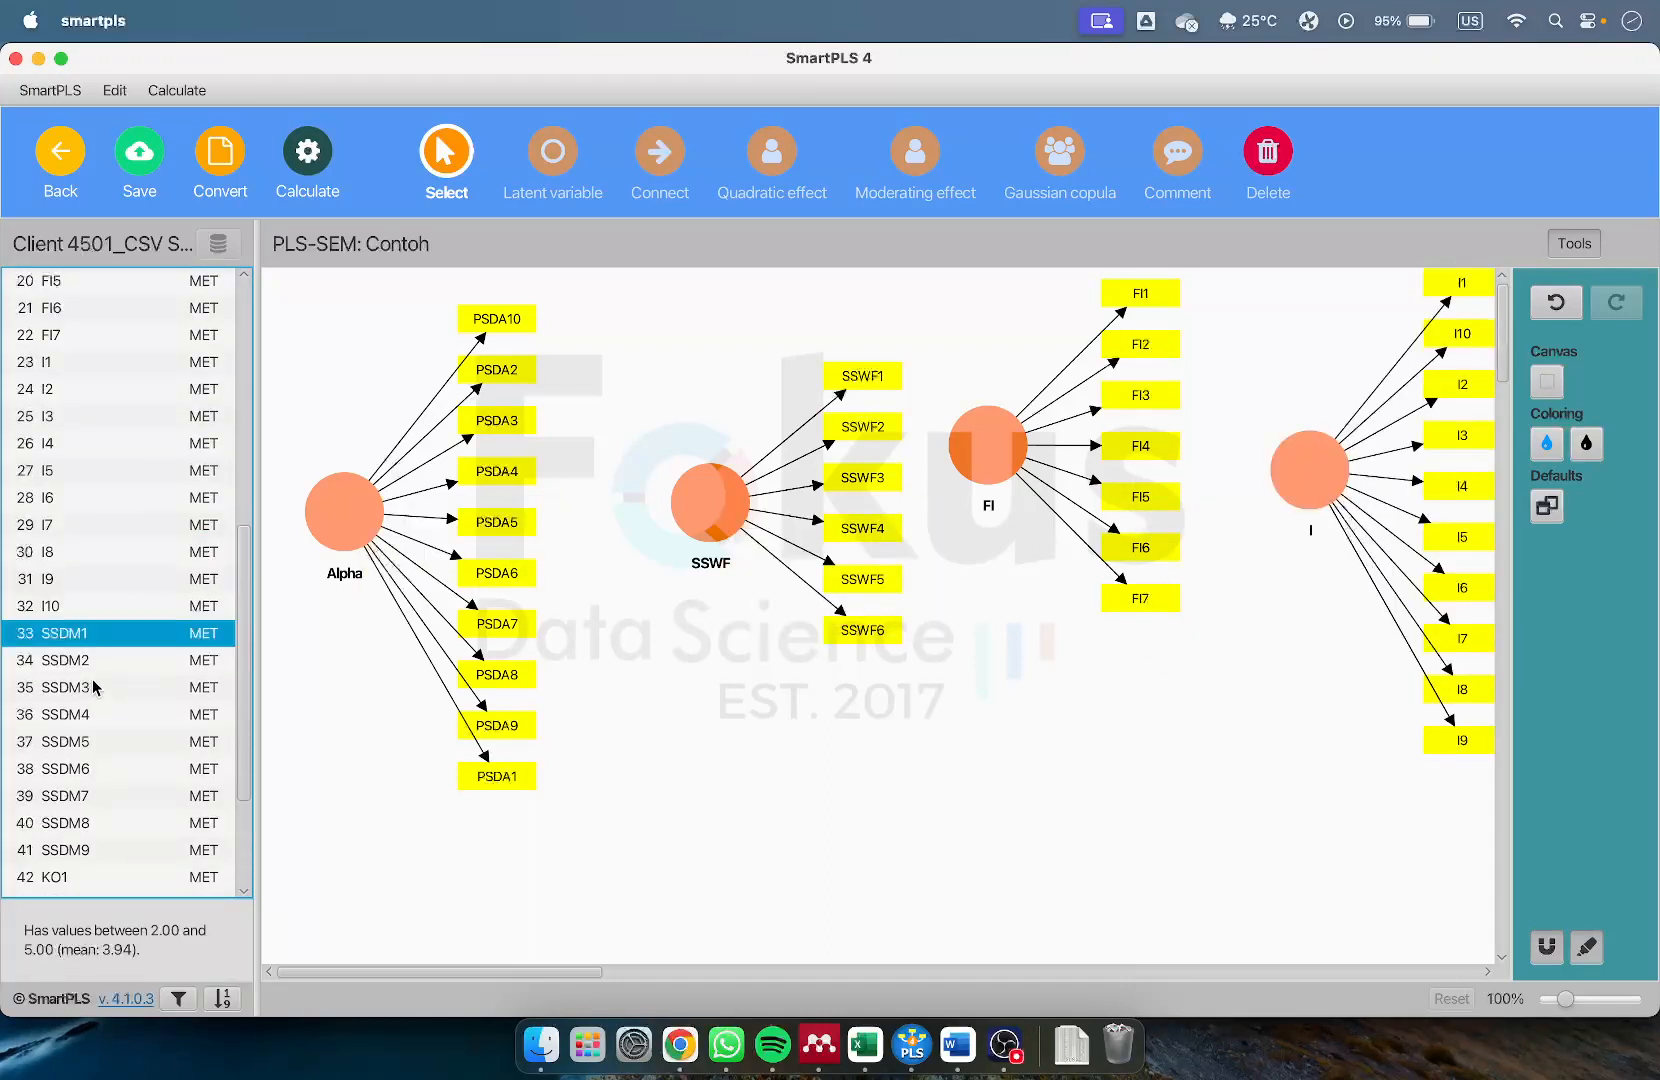
{"action": "scroll", "coordinate": [97, 678], "scroll_direction": "down", "scroll_amount": 3}
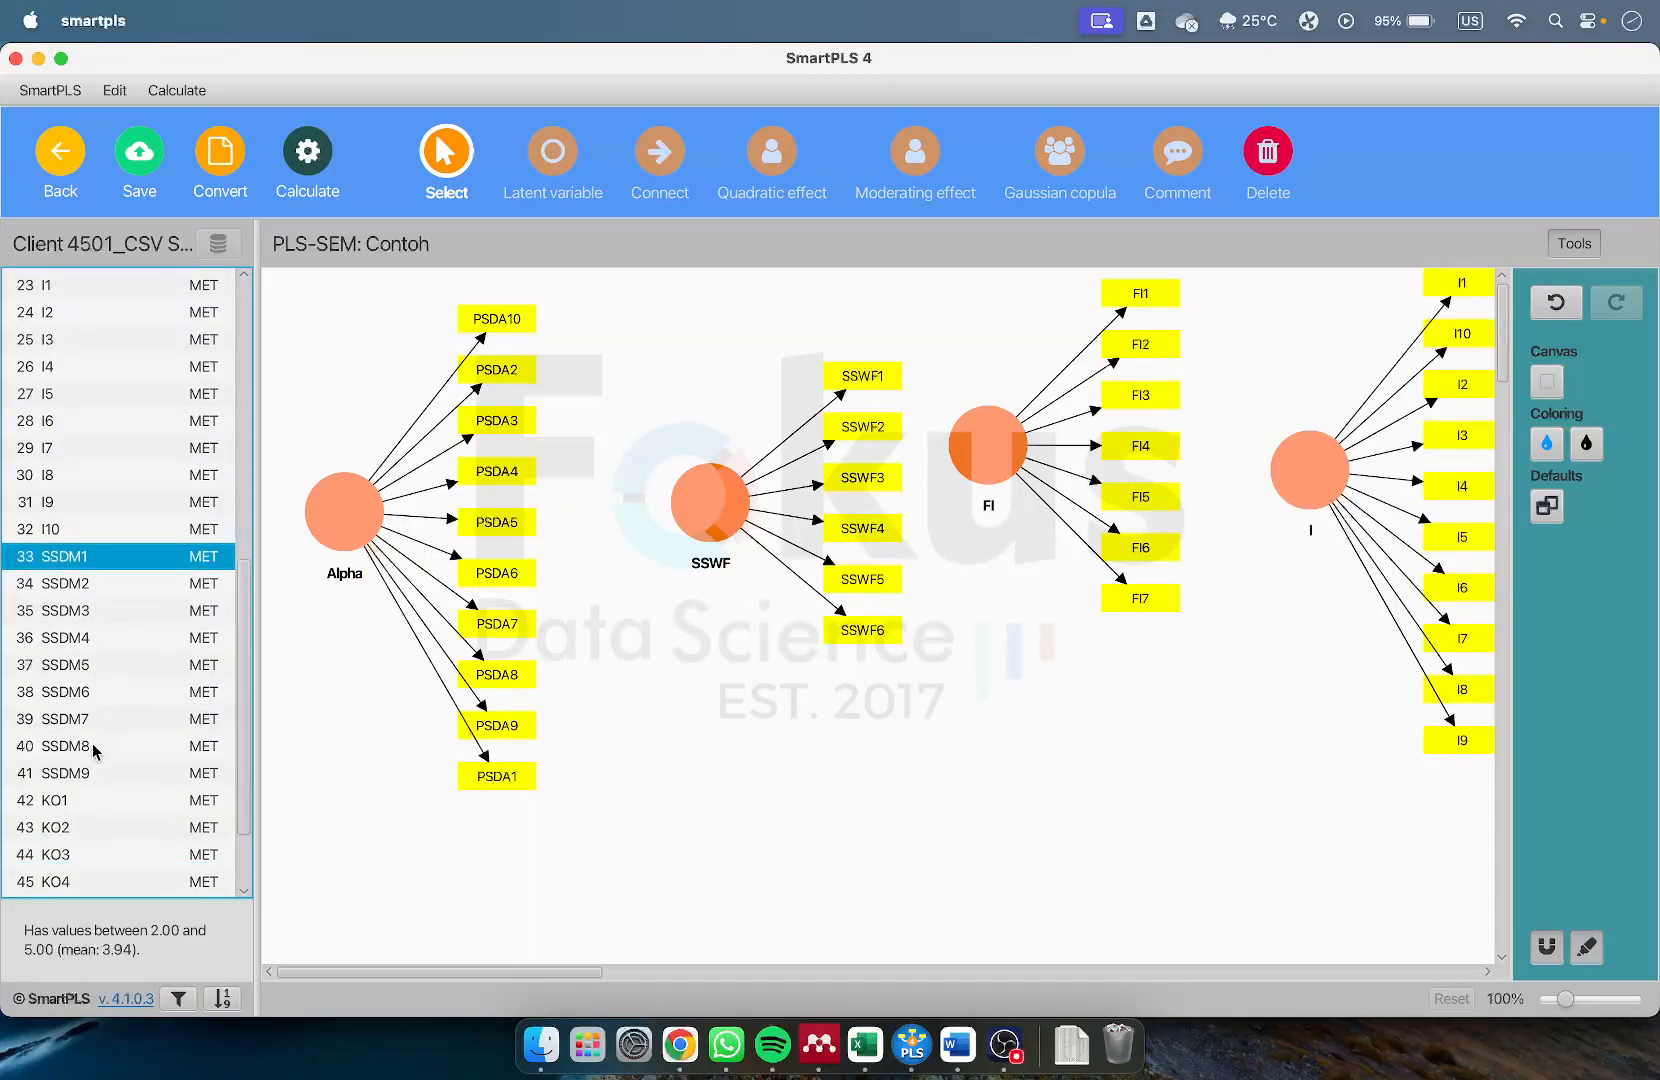
{"action": "left_click", "coordinate": [88, 773], "text": "shift"}
{"action": "left_click_drag", "start_coordinate": [81, 682], "coordinate": [676, 748]}
{"action": "type", "text": "SSDM"}
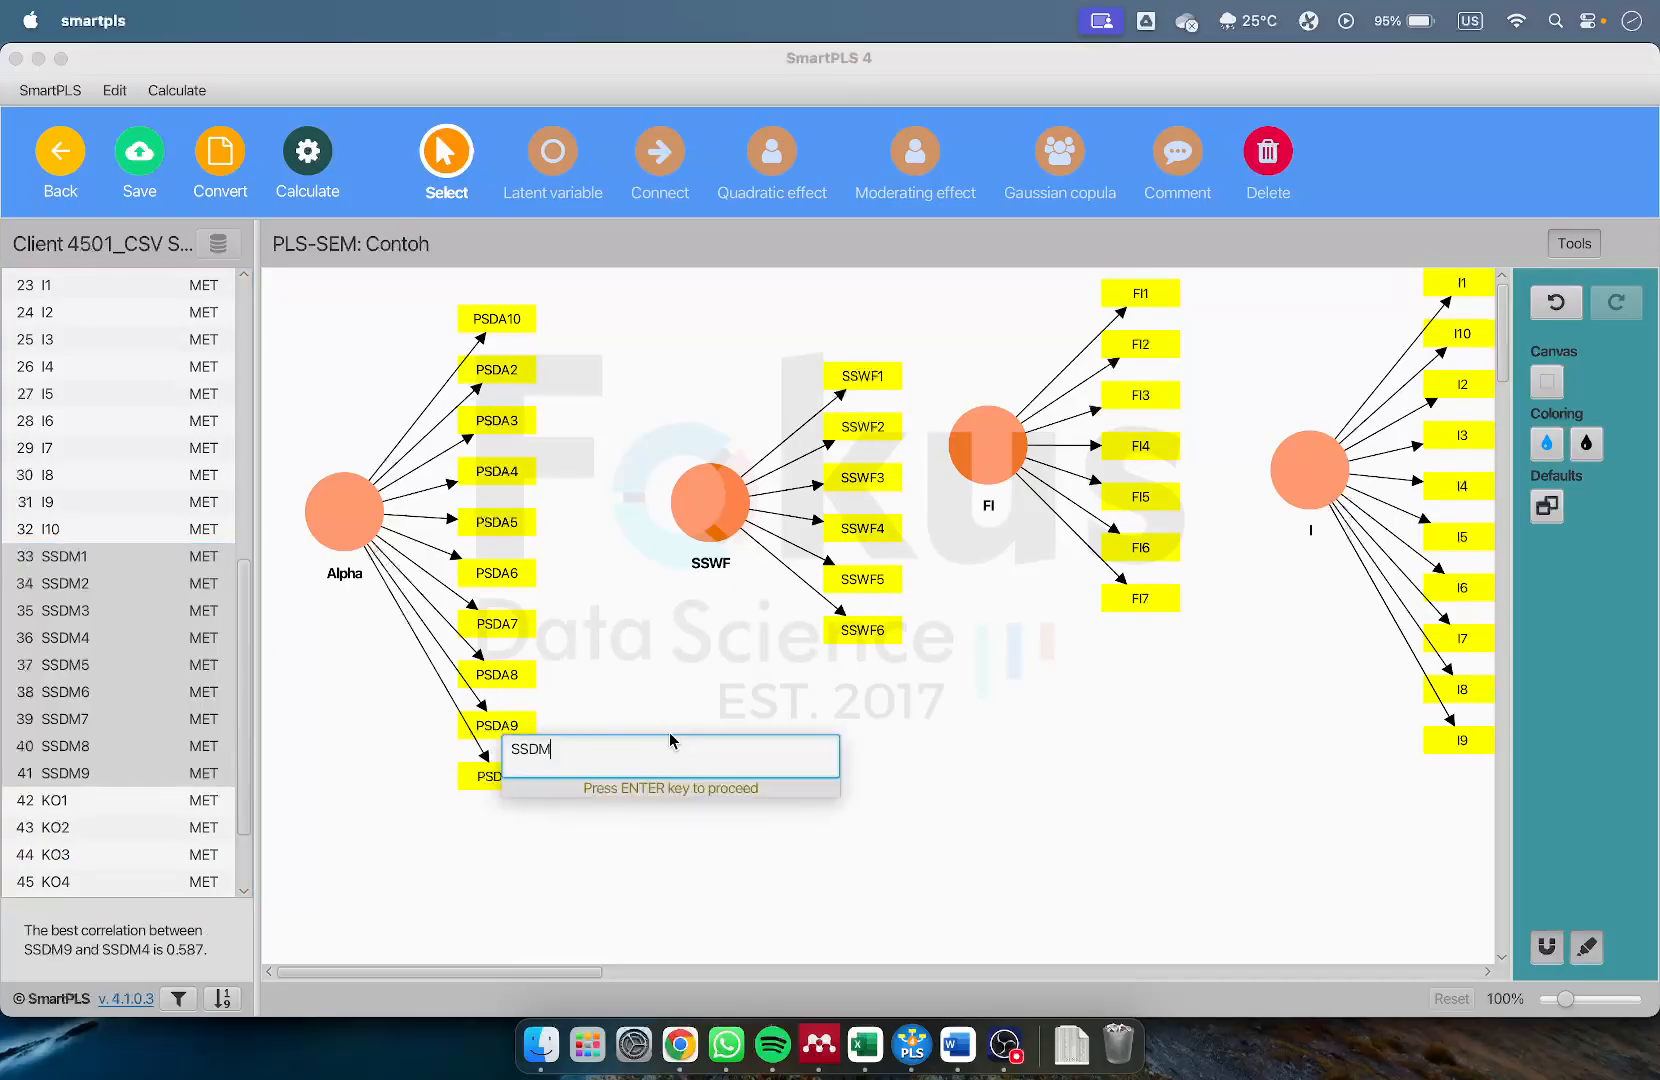
{"action": "key", "text": "Return"}
Add a latent variable named KO from indicators KO1 to KO8, placed below the FI construct to the right of SSDM
{"action": "left_click", "coordinate": [104, 872]}
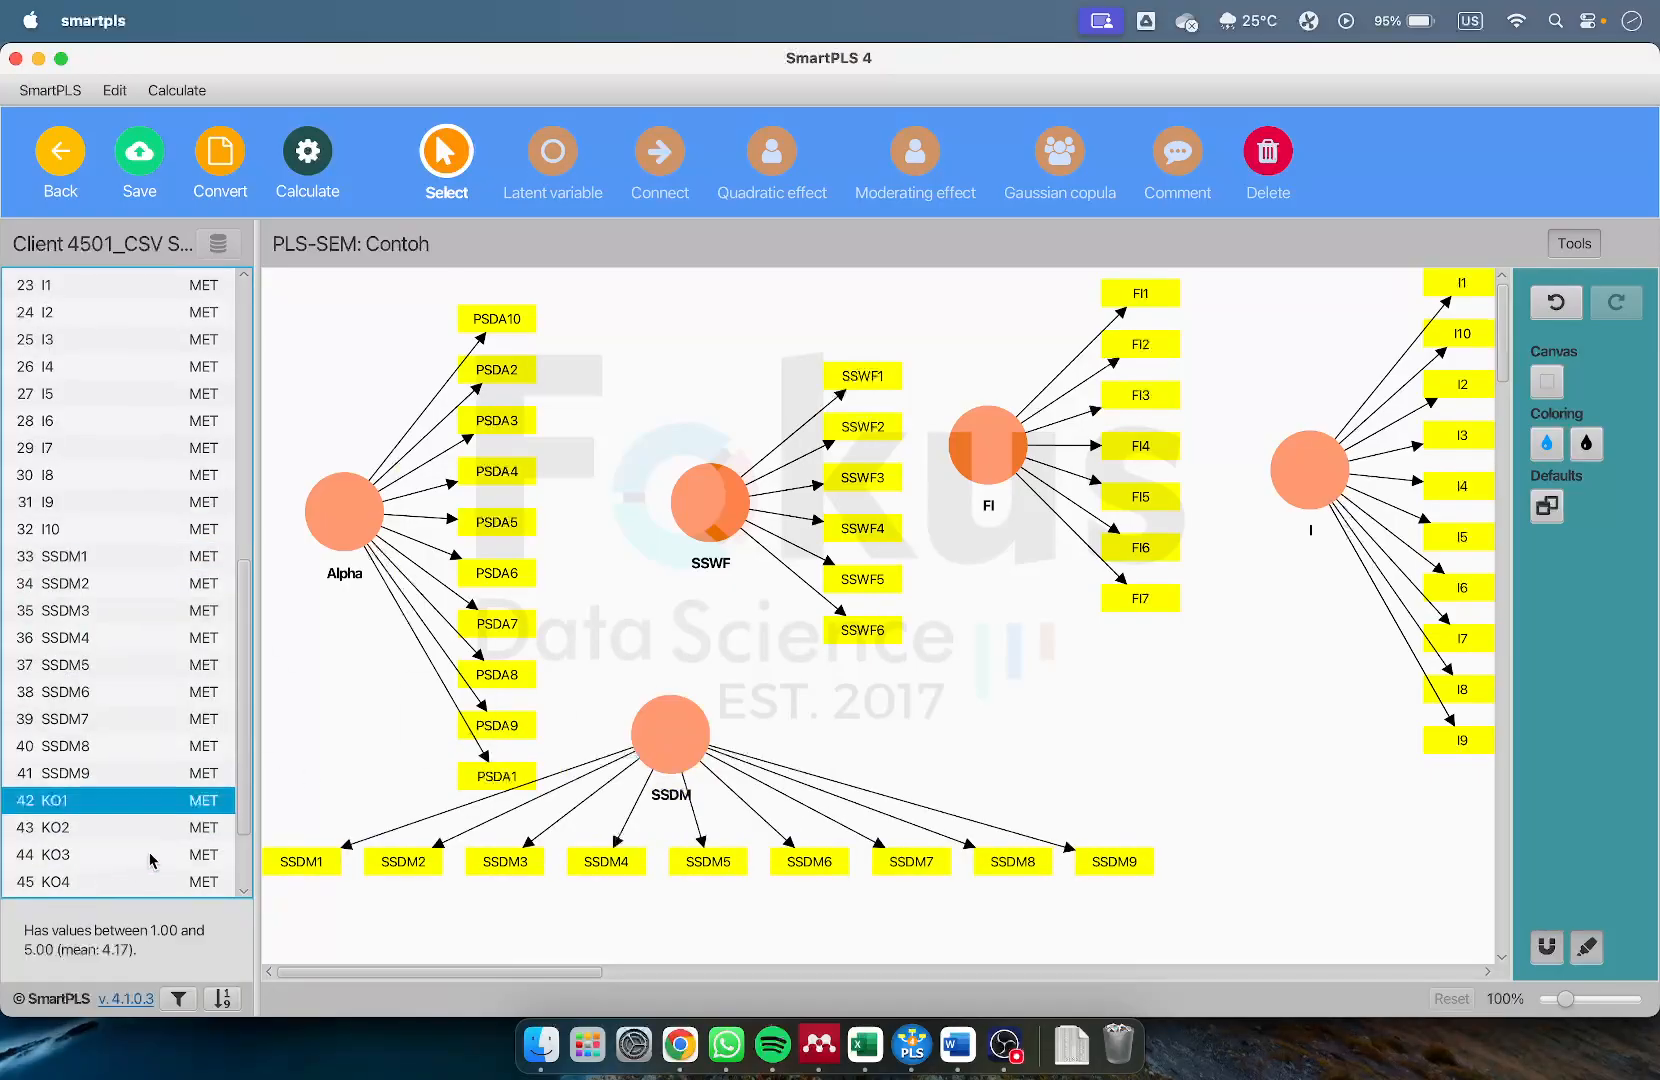
{"action": "scroll", "coordinate": [155, 865], "scroll_direction": "down", "scroll_amount": 3}
{"action": "left_click", "coordinate": [140, 884], "text": "shift"}
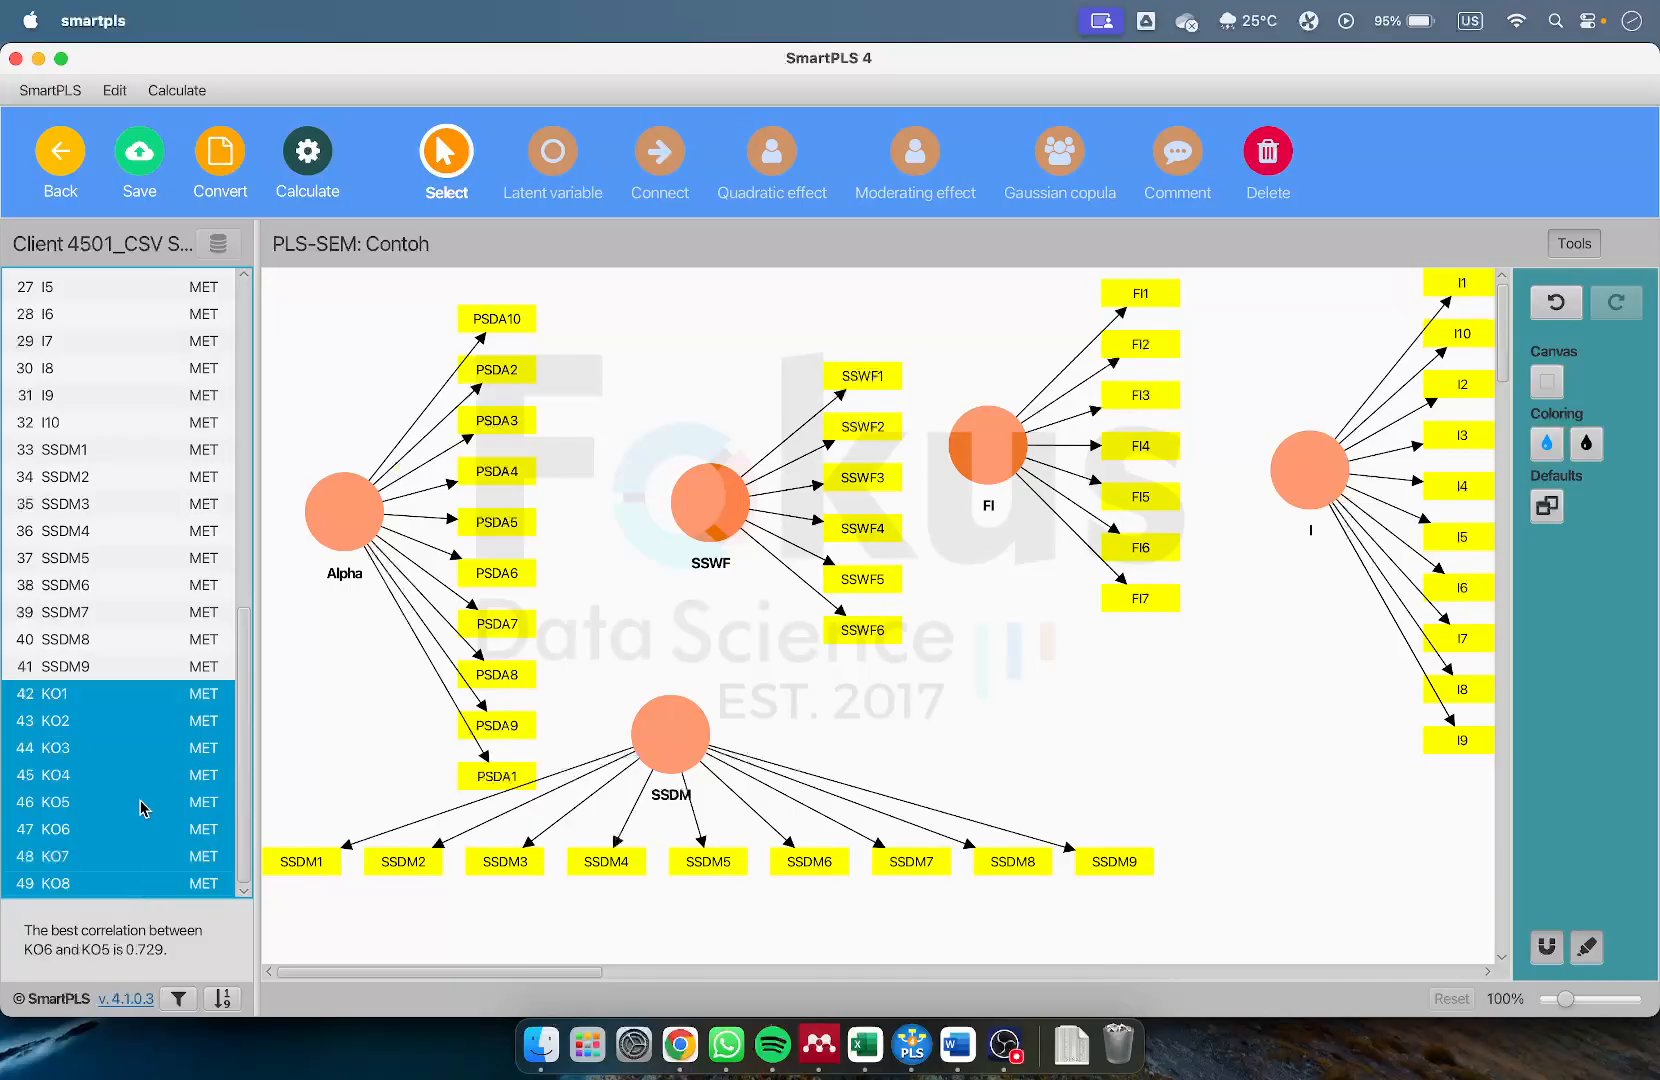
{"action": "left_click_drag", "start_coordinate": [140, 808], "coordinate": [1110, 682]}
{"action": "key", "text": "Return"}
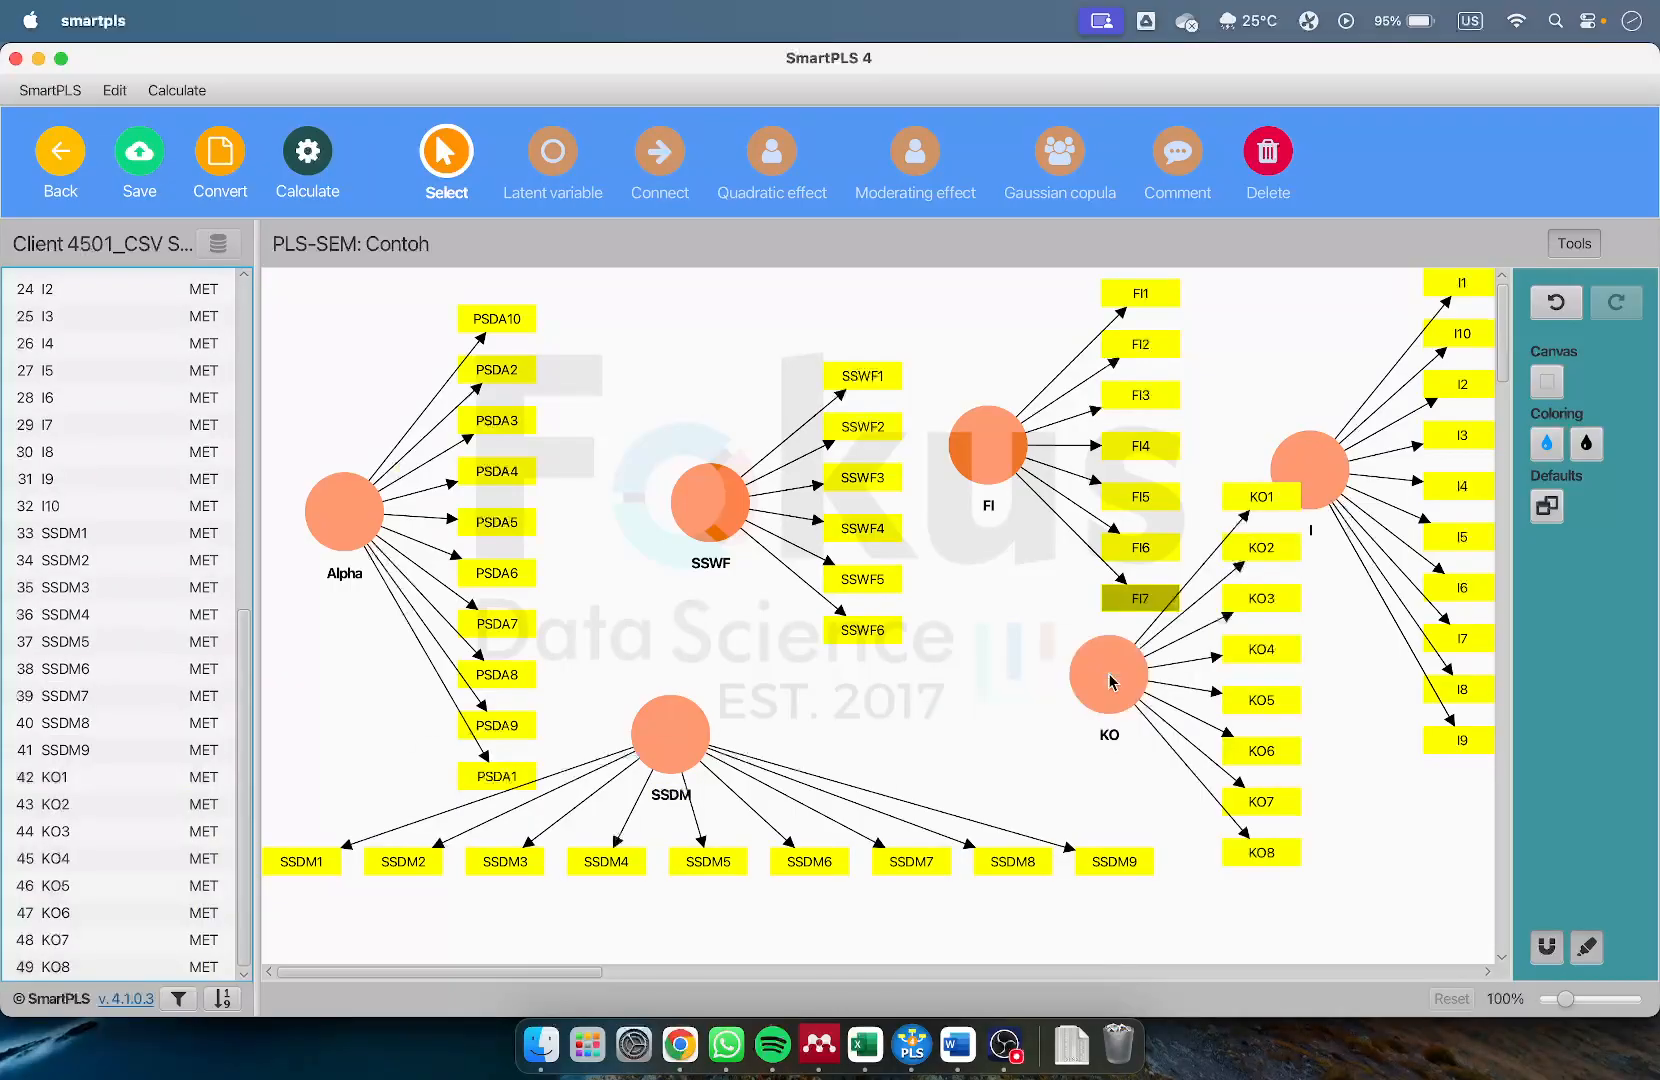
{"action": "left_click_drag", "start_coordinate": [1115, 693], "coordinate": [1057, 721]}
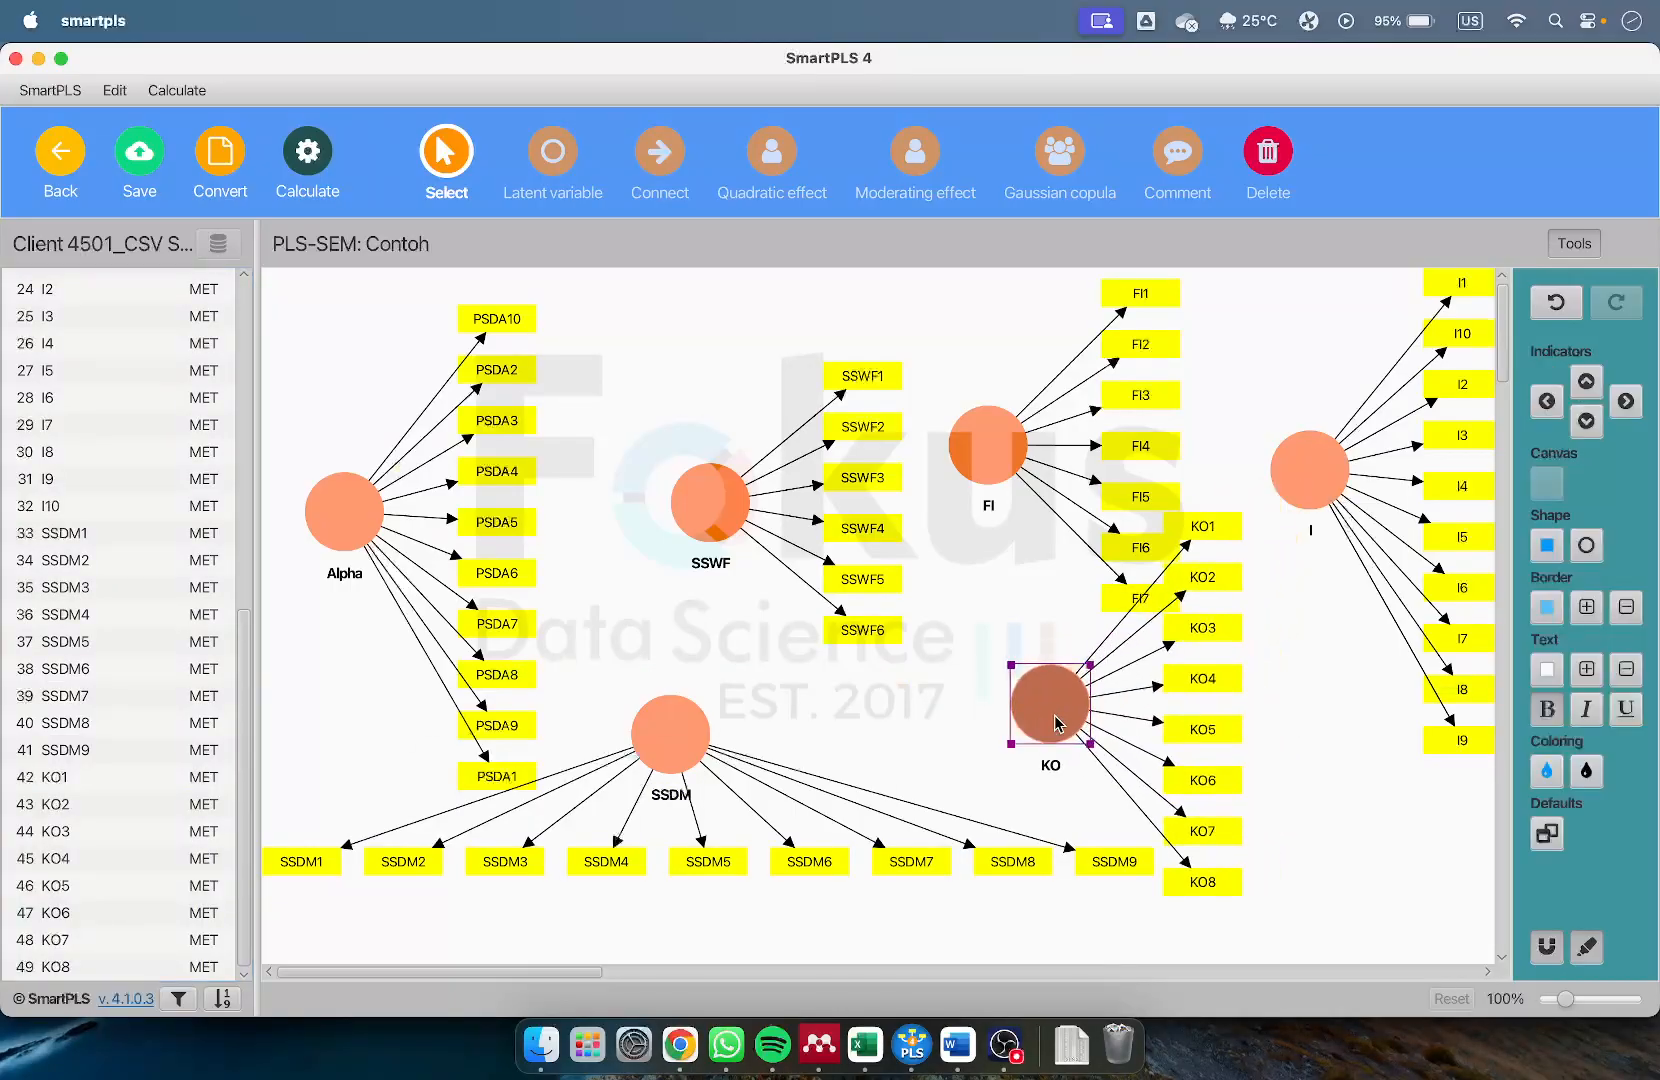
Arrange the SmartPLS and Excel workbook windows side by side and show the workbook's data edit sheet
{"action": "left_click_drag", "start_coordinate": [1001, 64], "coordinate": [0, 116]}
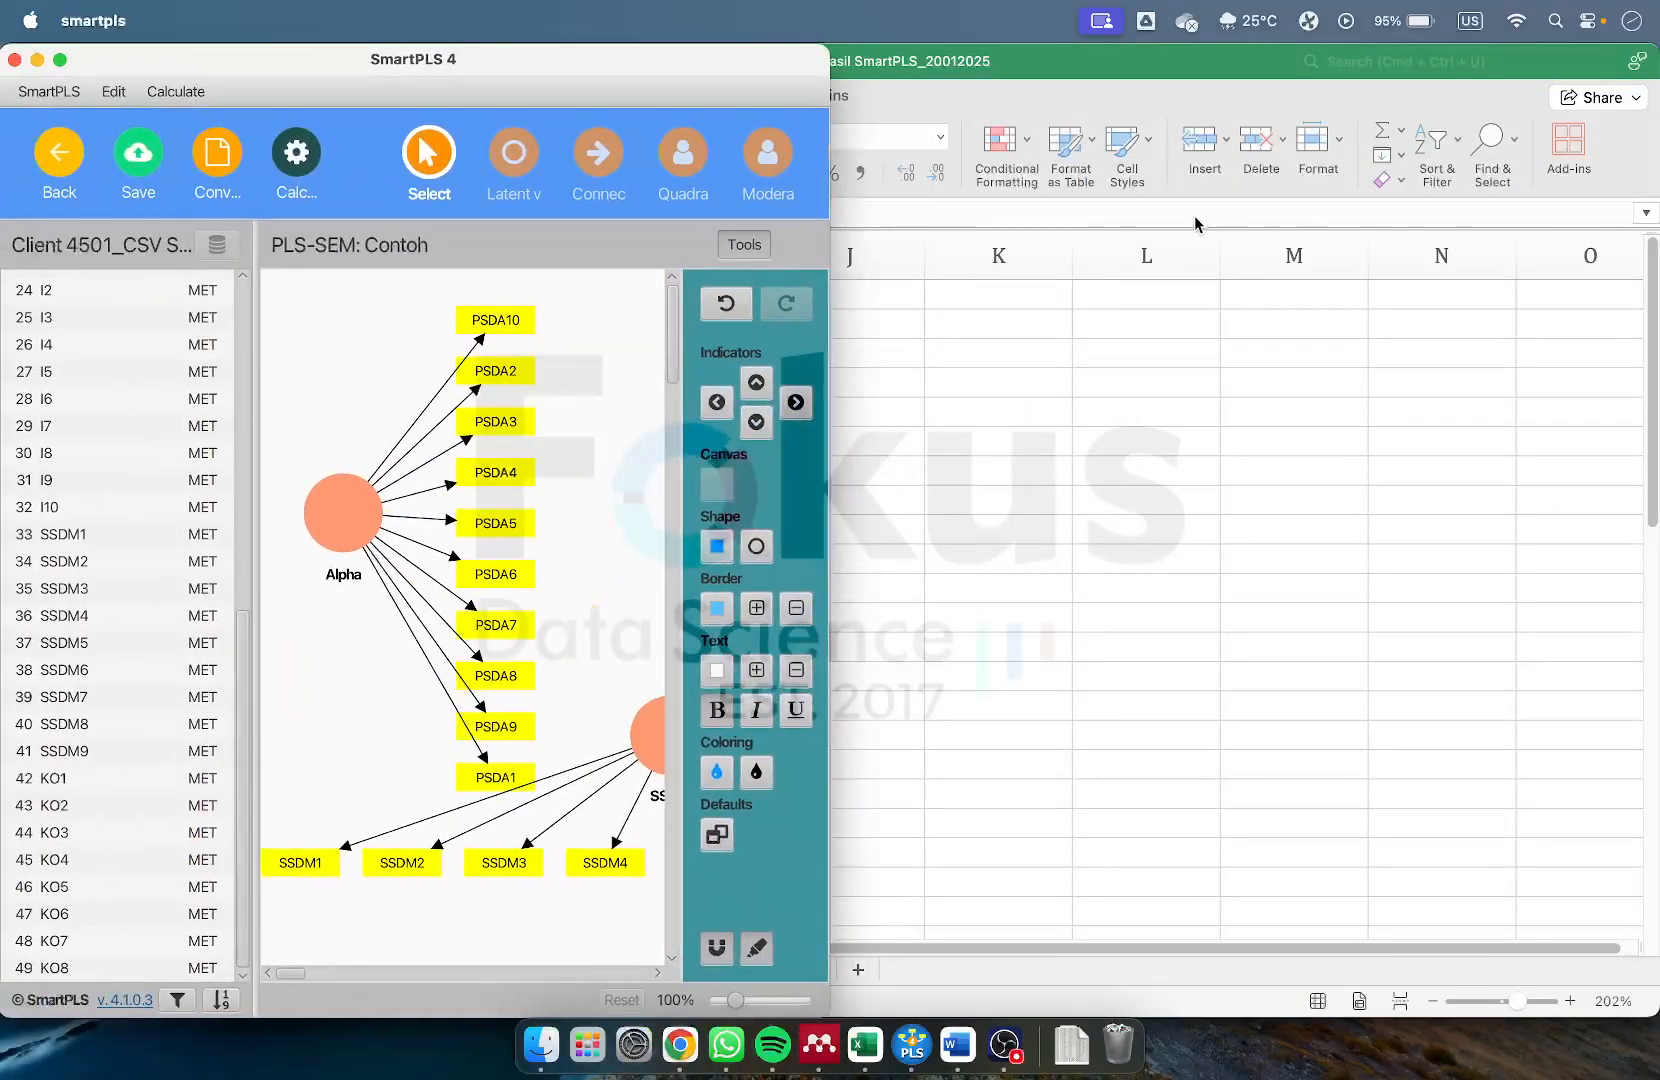
{"action": "left_click", "coordinate": [1195, 225]}
{"action": "left_click_drag", "start_coordinate": [1108, 68], "coordinate": [1659, 256]}
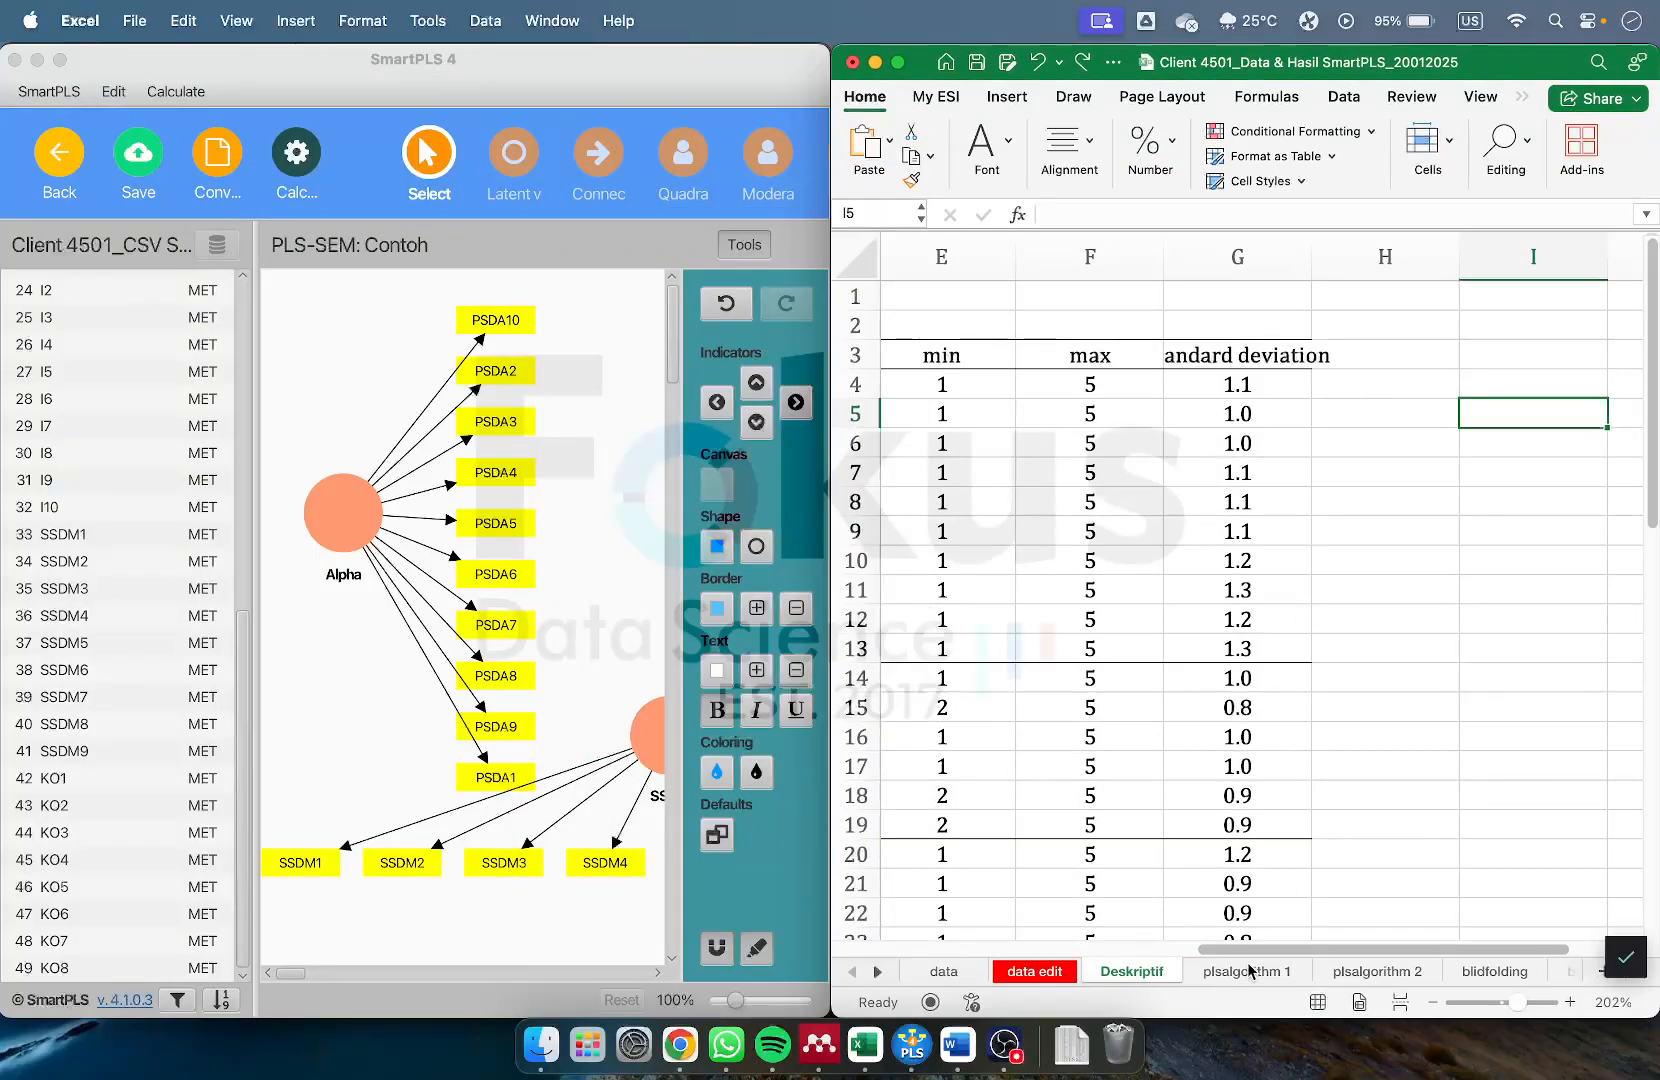
{"action": "left_click", "coordinate": [1036, 971]}
Nudge the Alpha construct down, open its properties, and copy the heading Potensi Sumber Daya Alam (Renewable Energy) from cell B1 of the workbook
{"action": "left_click", "coordinate": [606, 469]}
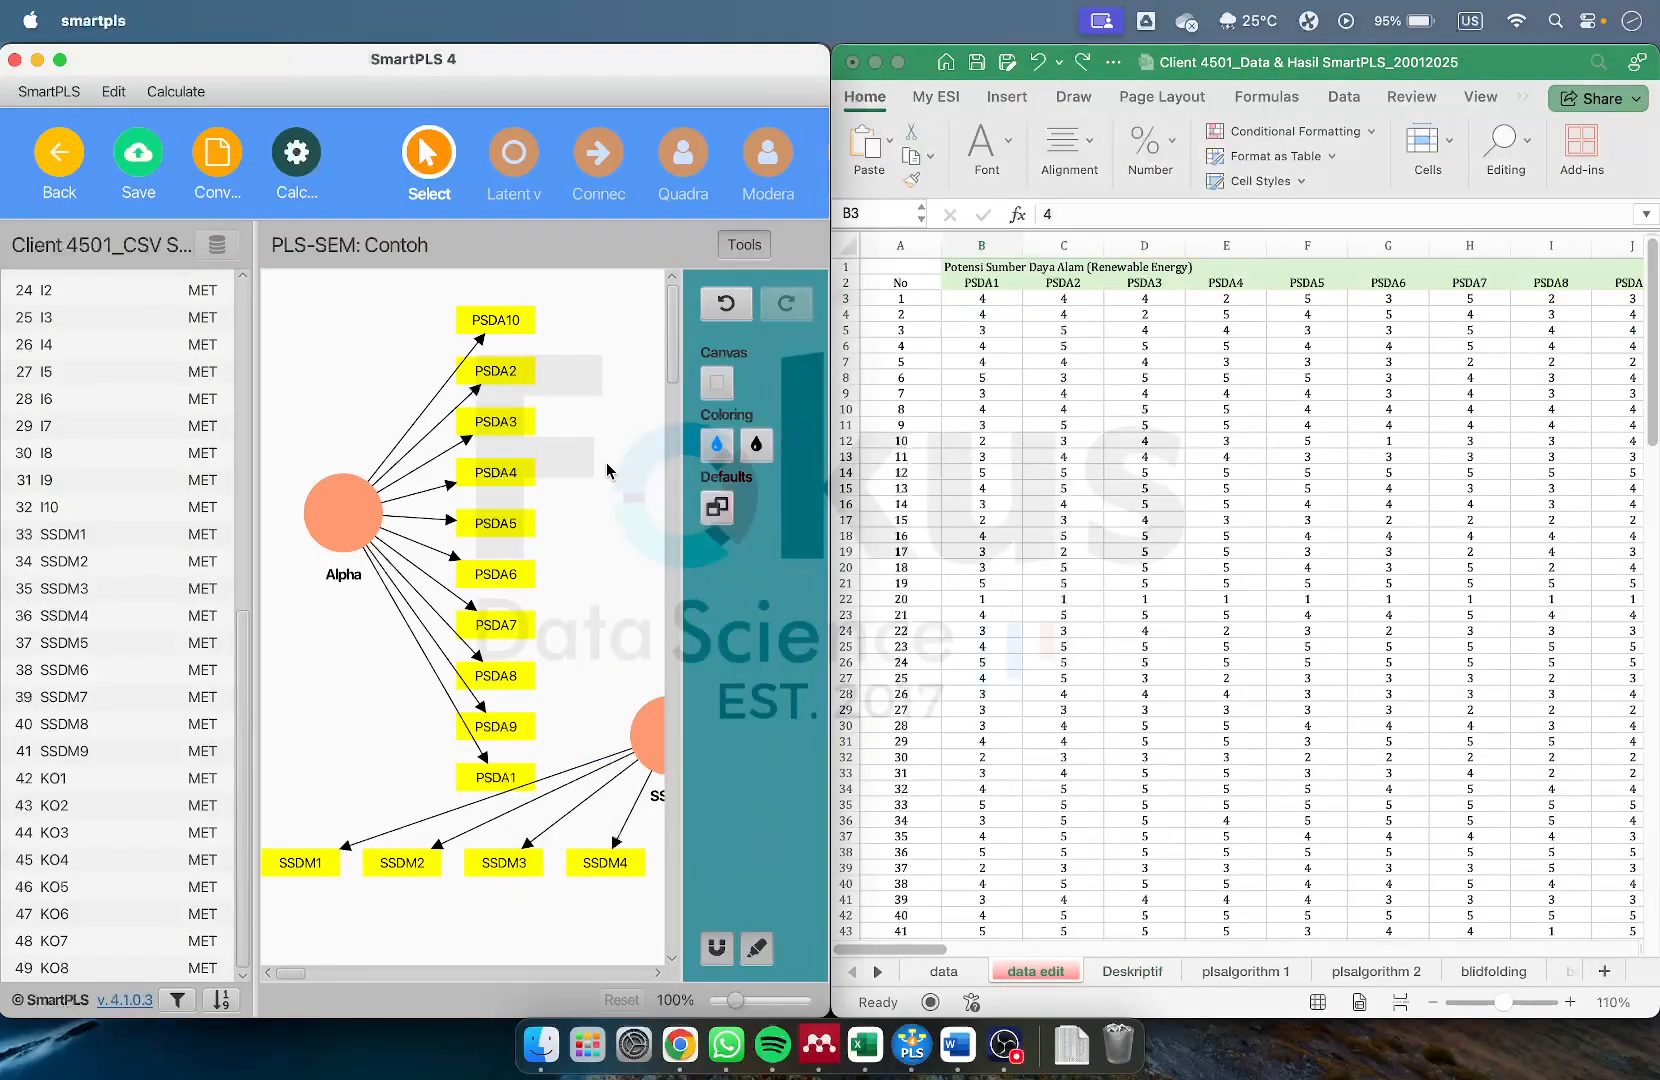
{"action": "left_click_drag", "start_coordinate": [334, 500], "coordinate": [337, 517]}
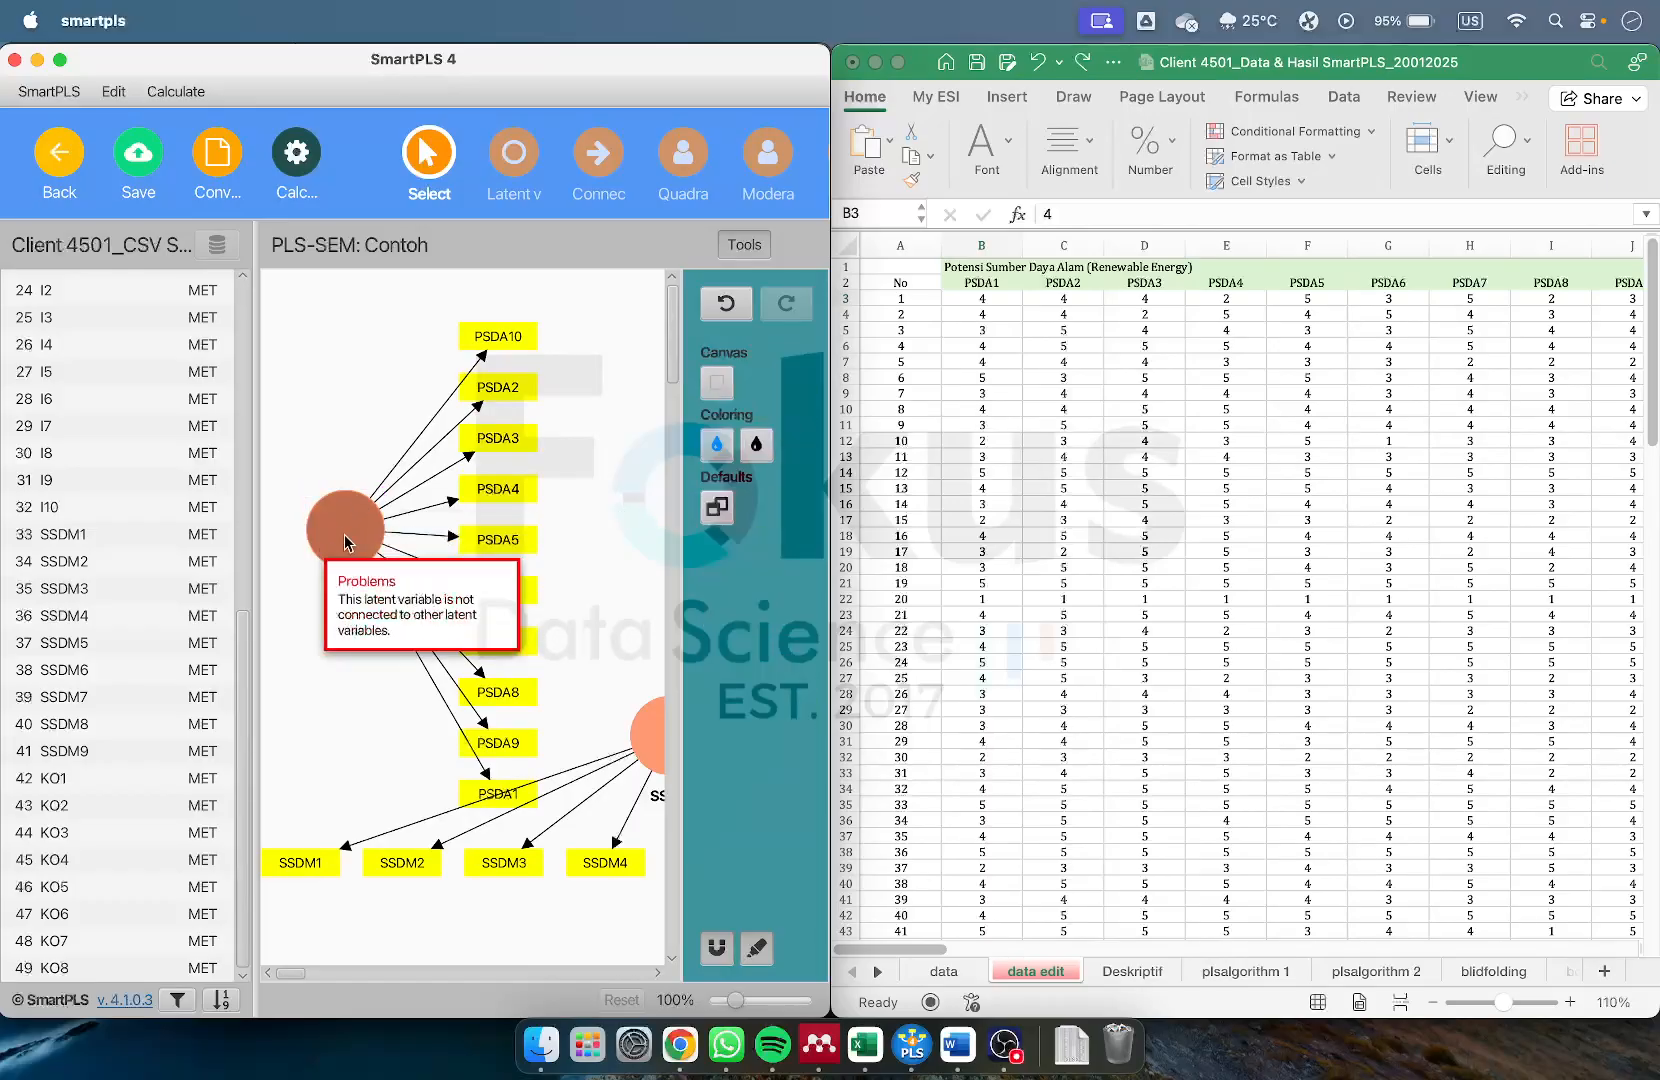
{"action": "double_click", "coordinate": [351, 529]}
{"action": "left_click", "coordinate": [1097, 305]}
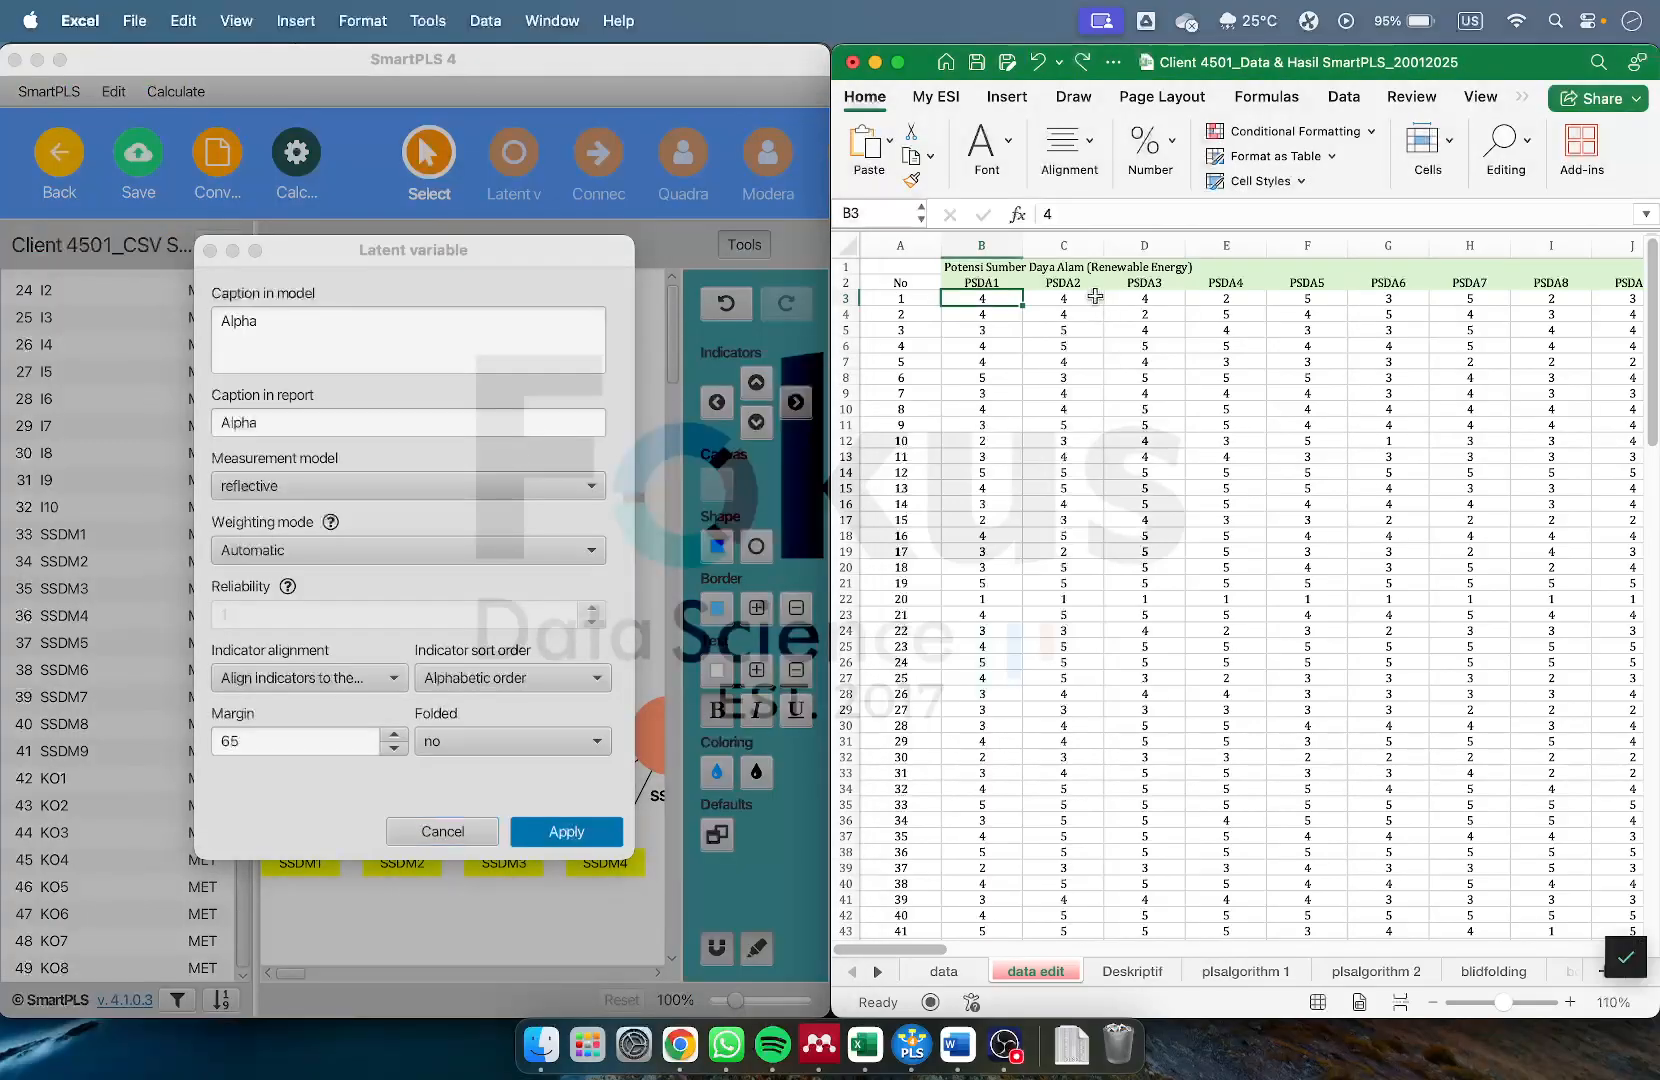
{"action": "left_click", "coordinate": [976, 268]}
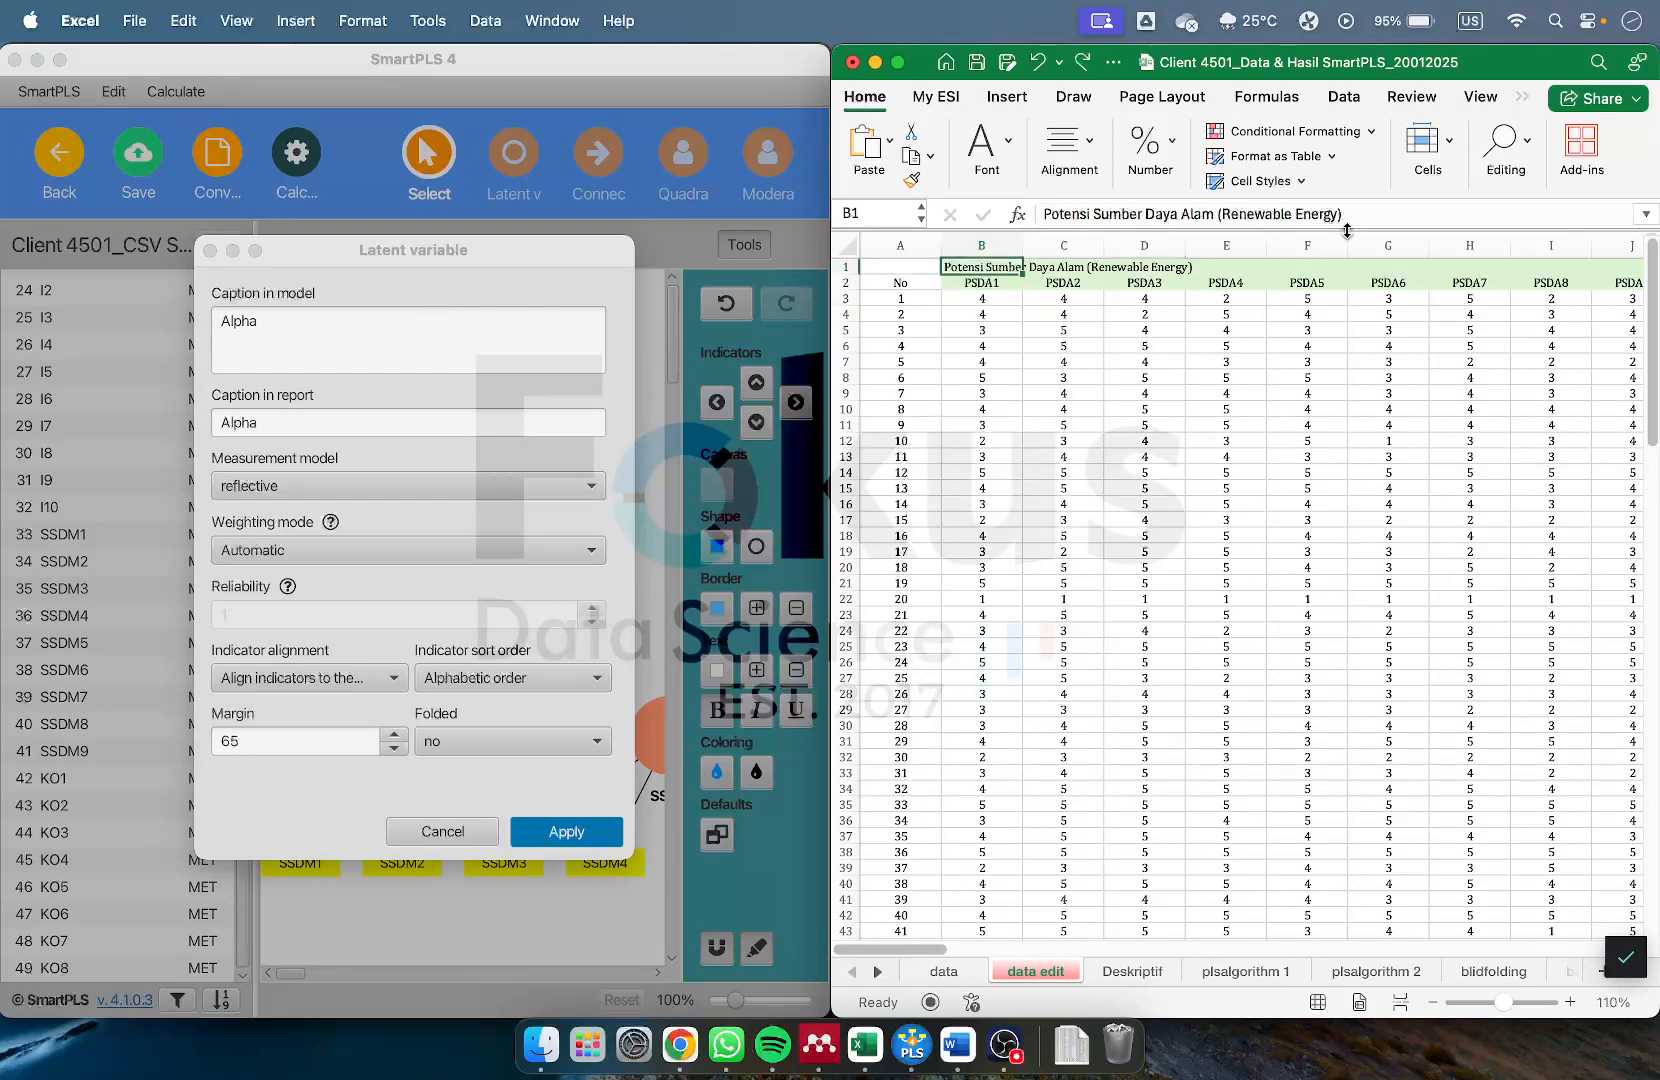
{"action": "left_click_drag", "start_coordinate": [1371, 214], "coordinate": [1045, 214]}
{"action": "right_click", "coordinate": [1056, 216]}
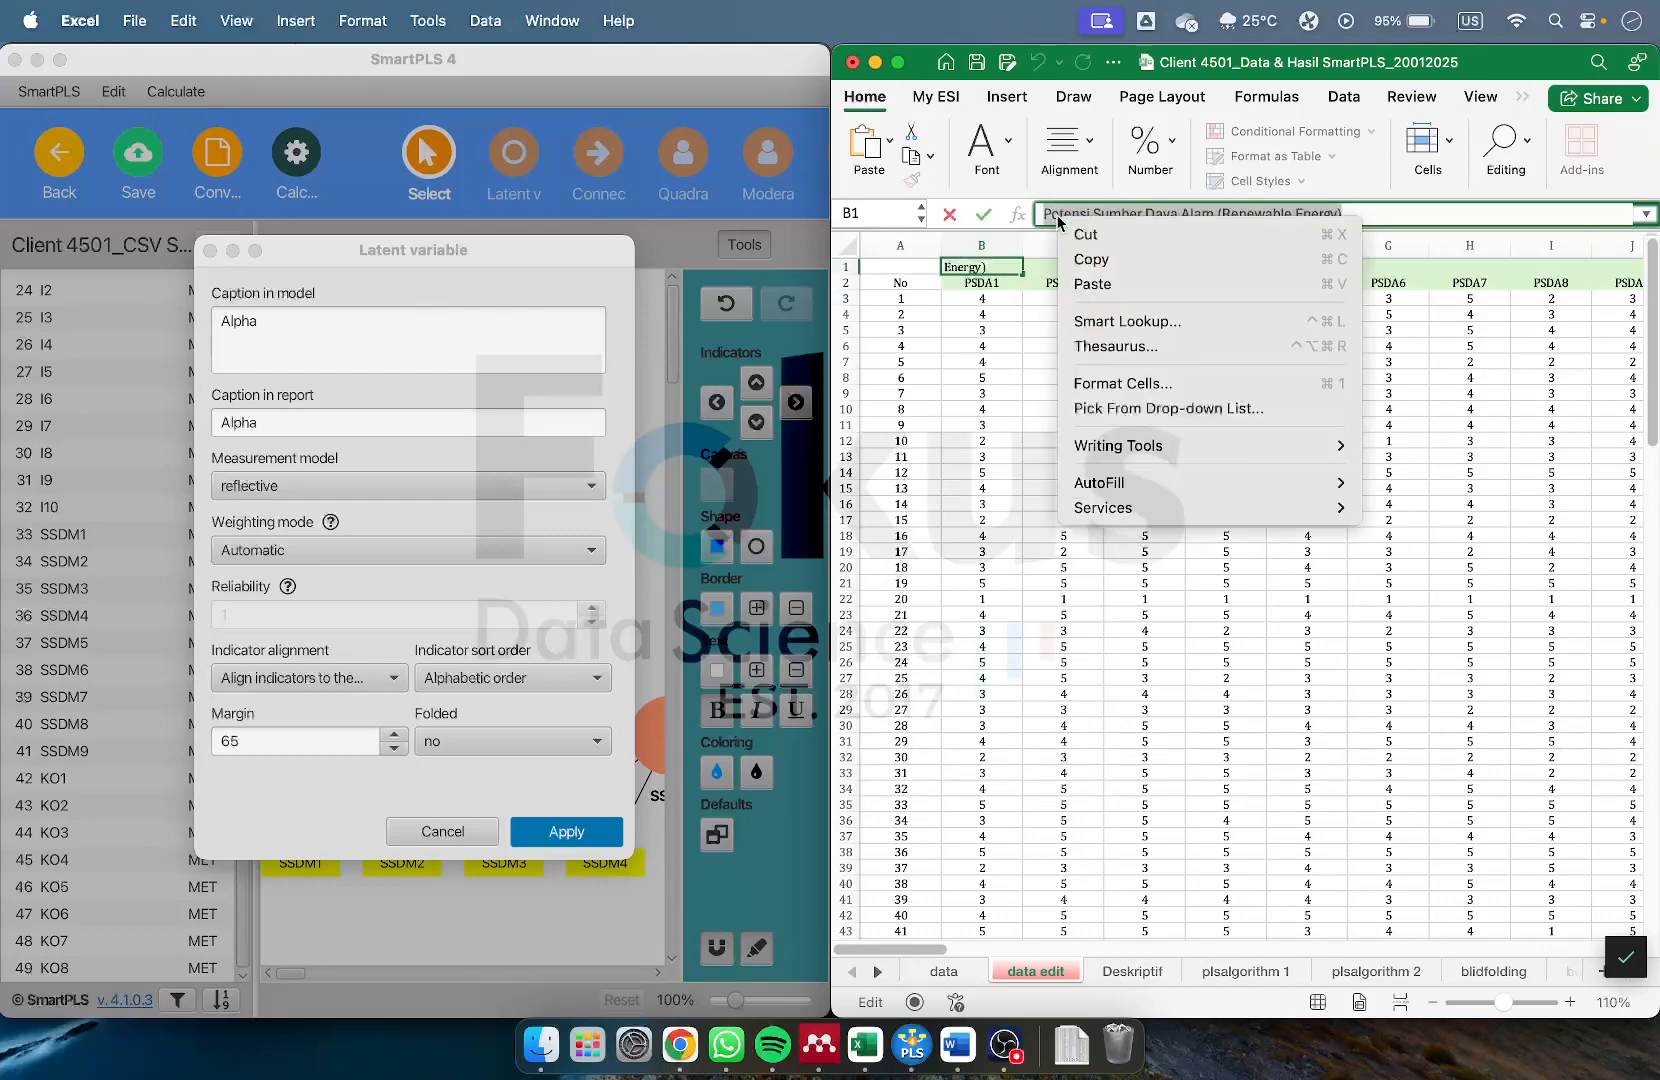
{"action": "left_click", "coordinate": [1081, 261]}
Replace the Alpha construct's model caption with the copied heading Potensi Sumber Daya Alam (Renewable Energy) and apply it
{"action": "left_click", "coordinate": [293, 341]}
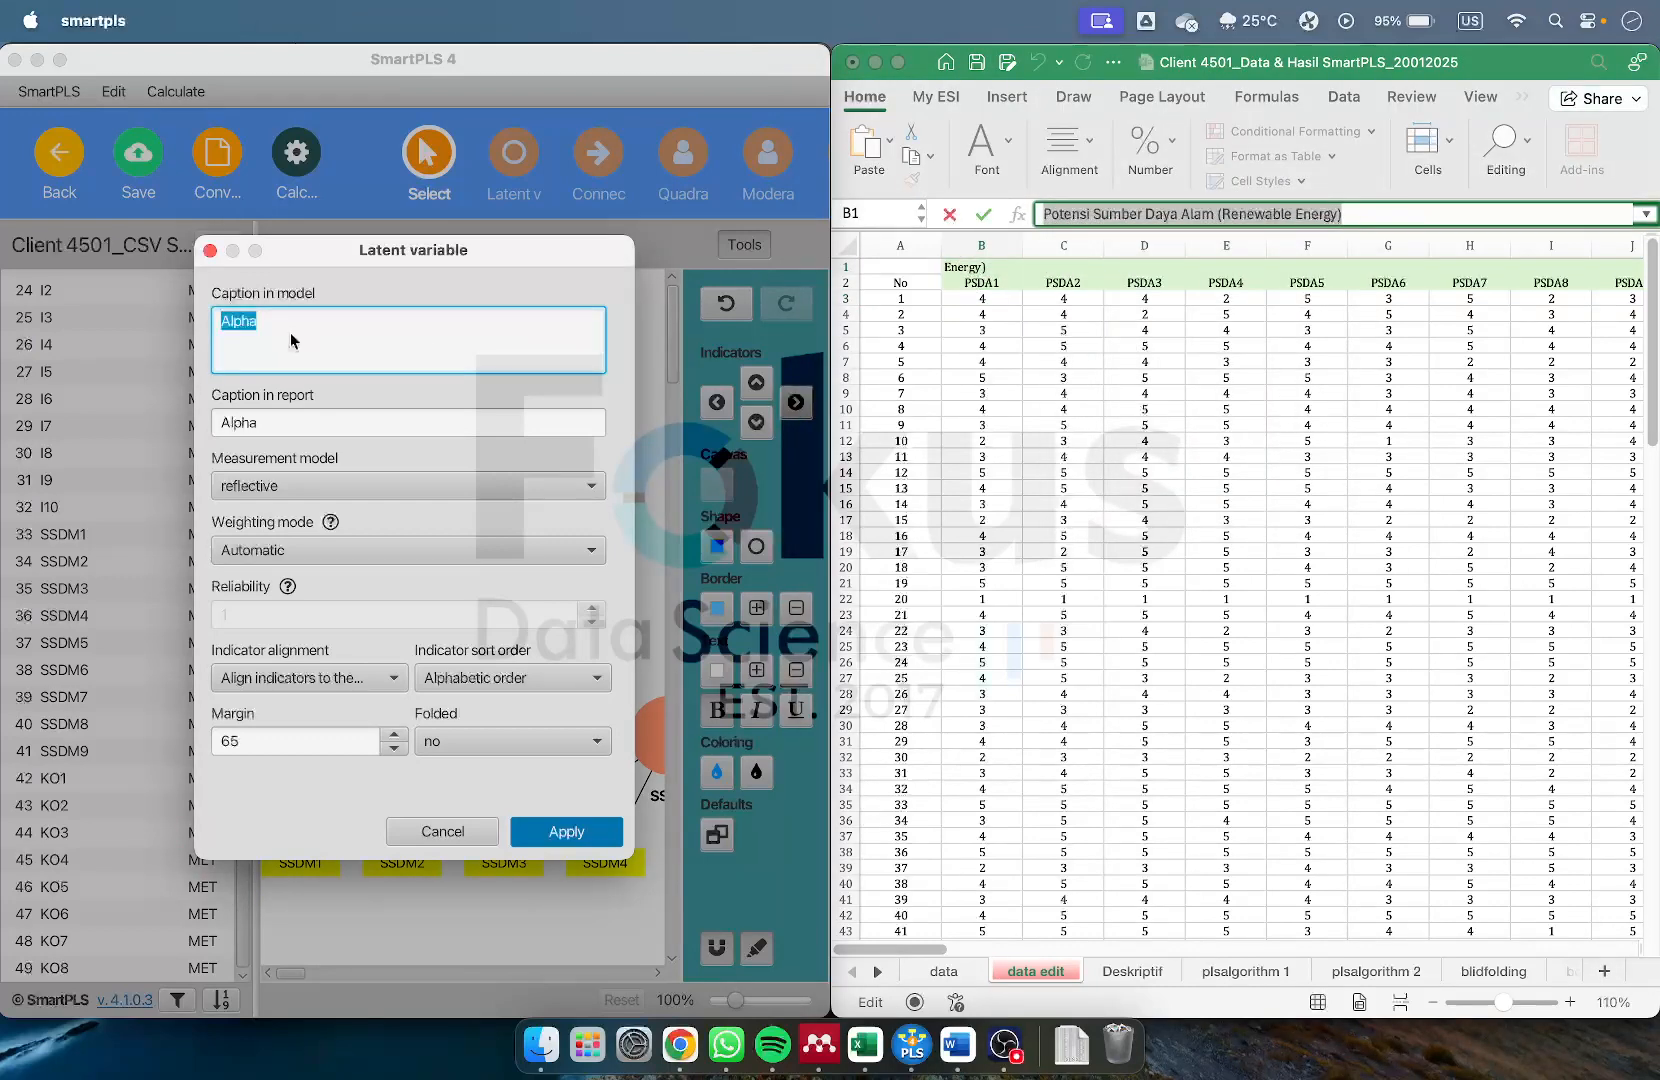
{"action": "right_click", "coordinate": [246, 325]}
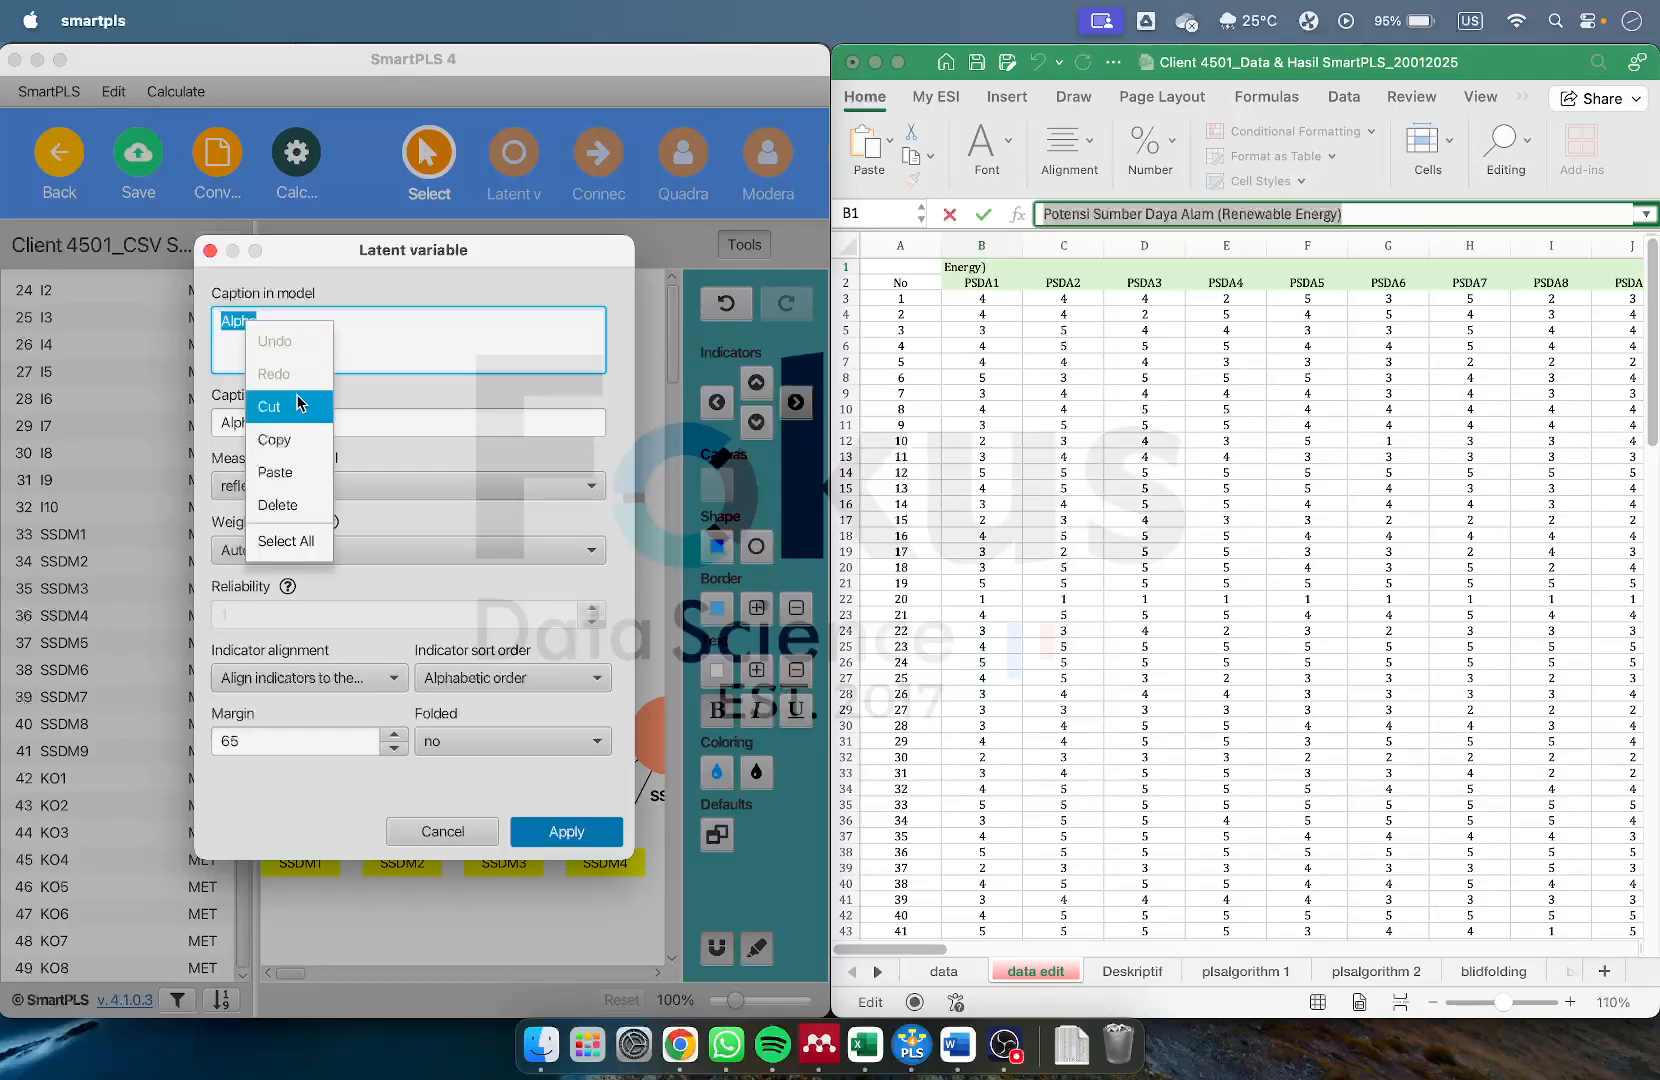
{"action": "left_click", "coordinate": [285, 478]}
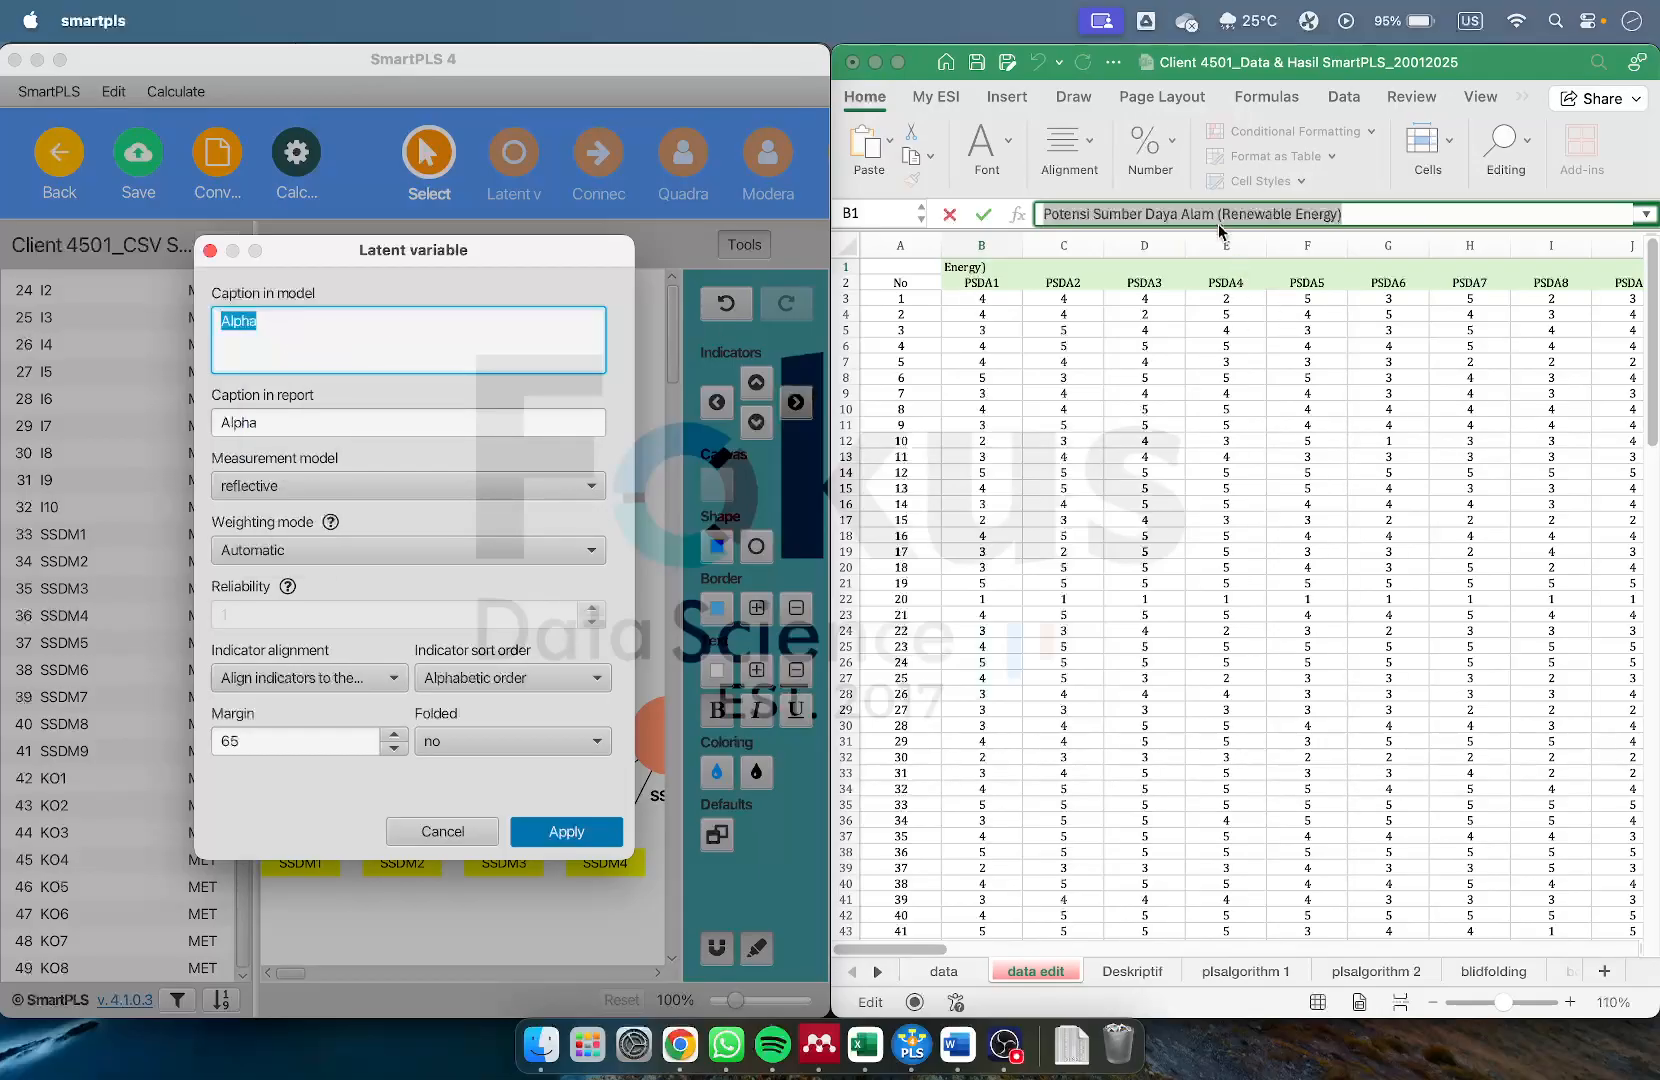
{"action": "right_click", "coordinate": [1216, 214]}
{"action": "left_click", "coordinate": [1236, 260]}
{"action": "left_click", "coordinate": [254, 326]}
{"action": "key", "text": "super+v"}
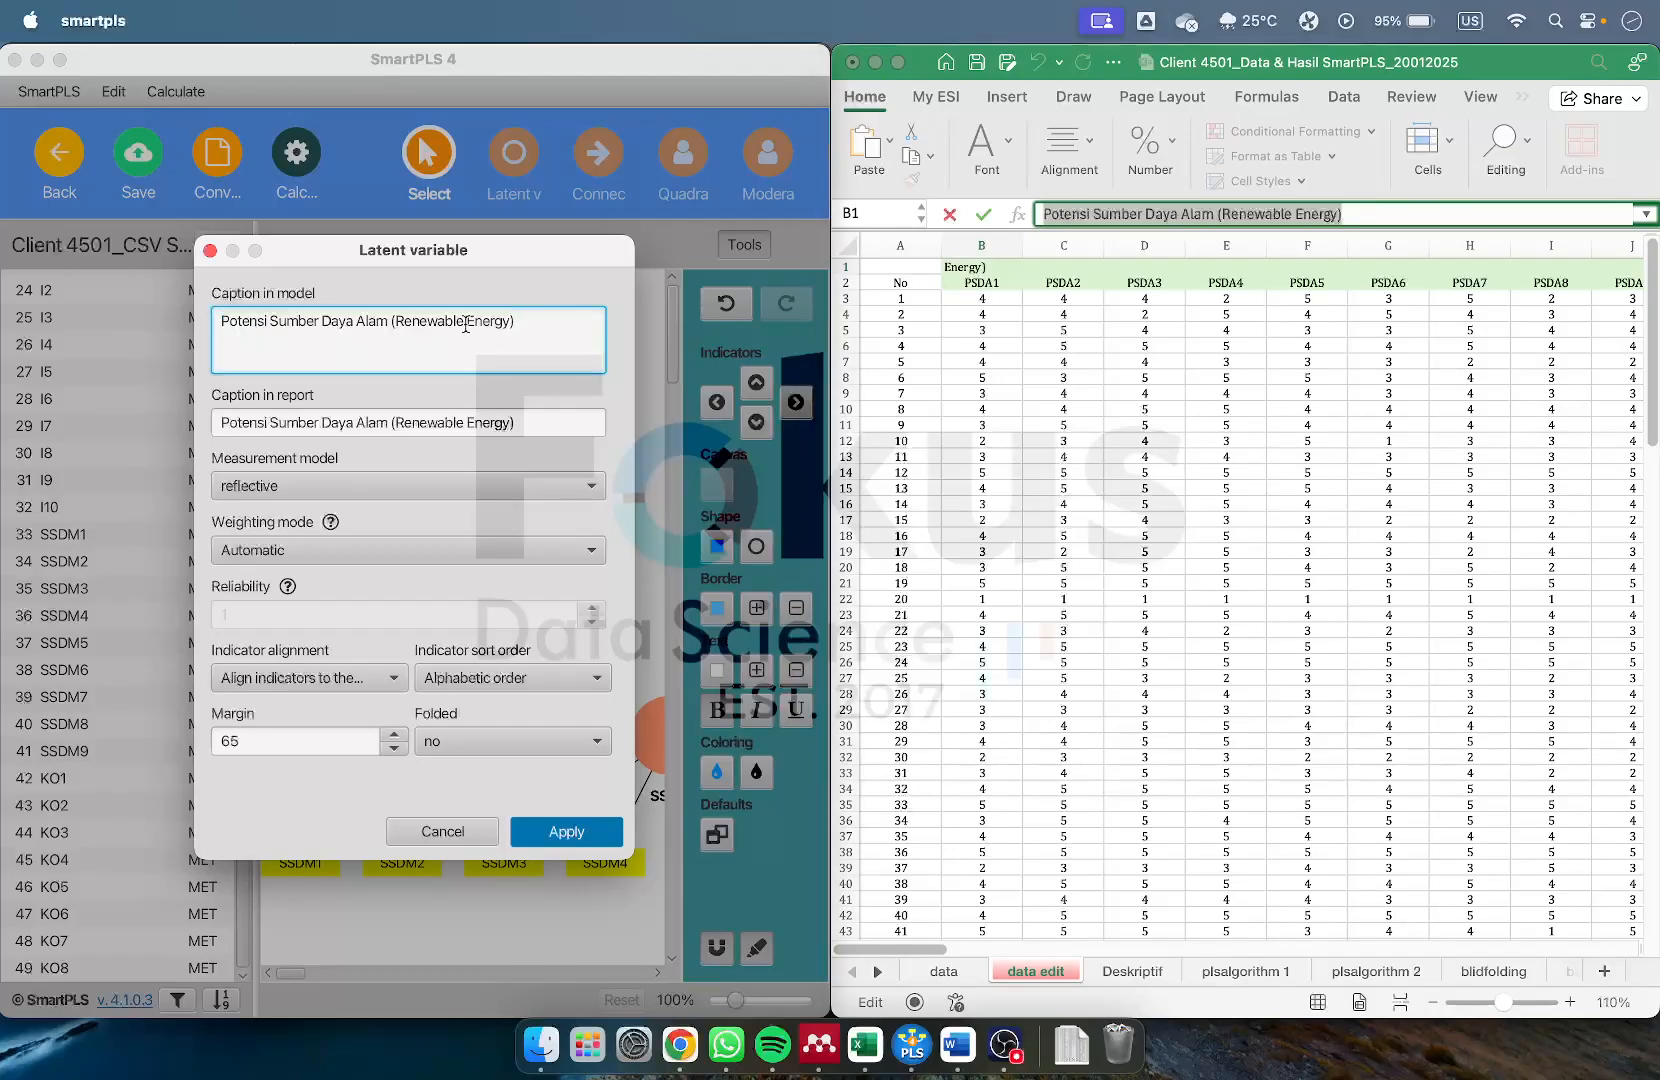
{"action": "left_click", "coordinate": [566, 831]}
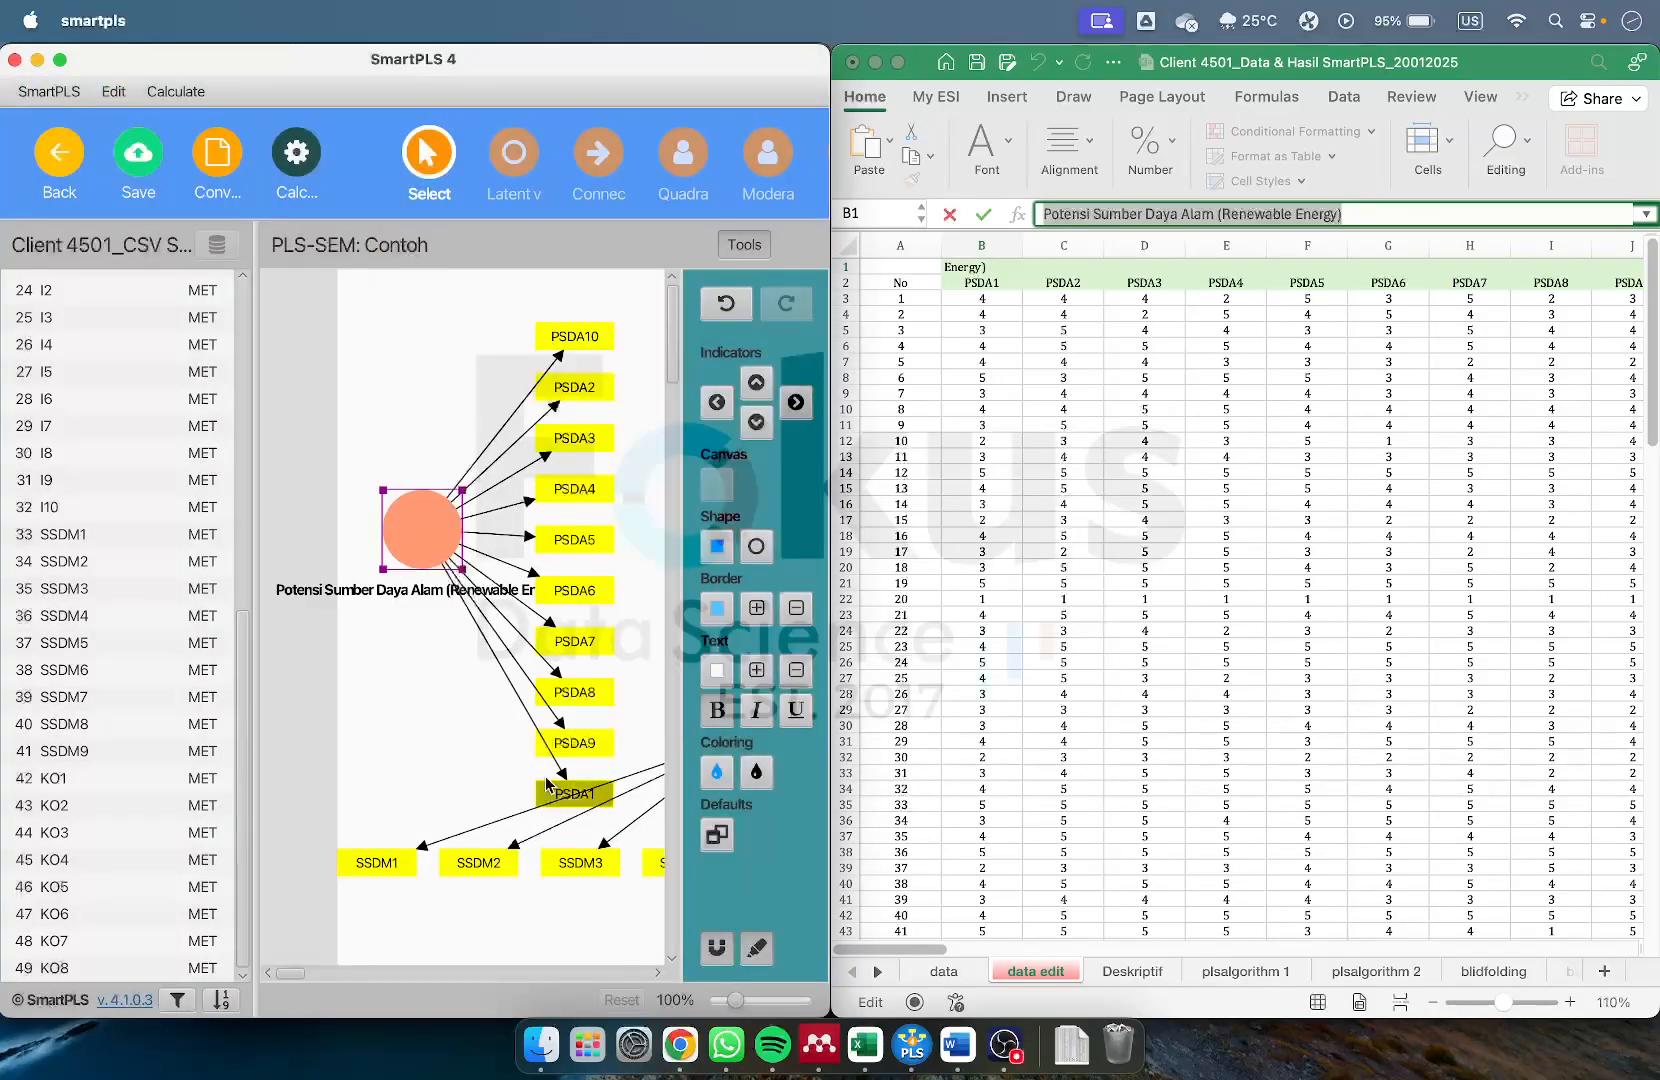
Rename the SSWF construct to Strategi Sovereign Wealth Fund, copying the heading from cell L1 of the data edit sheet
{"action": "left_click", "coordinate": [422, 678]}
{"action": "scroll", "coordinate": [444, 676], "scroll_direction": "down", "scroll_amount": 10}
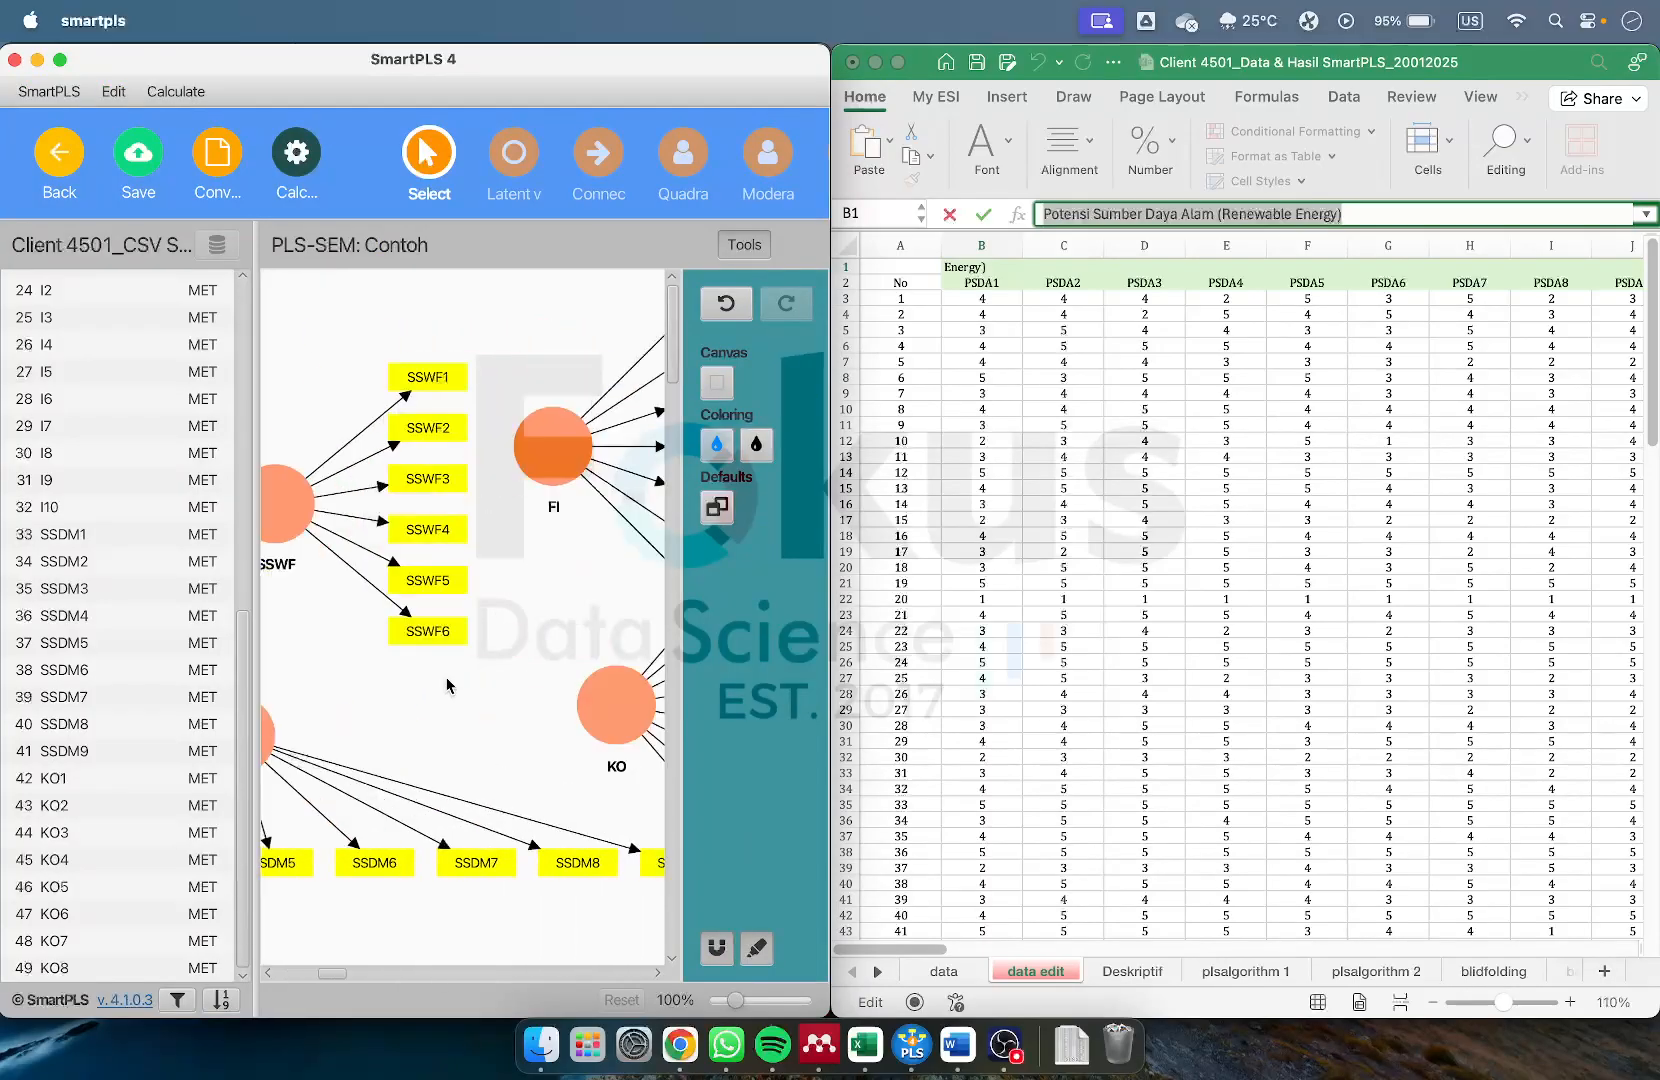
{"action": "left_click", "coordinate": [1330, 483]}
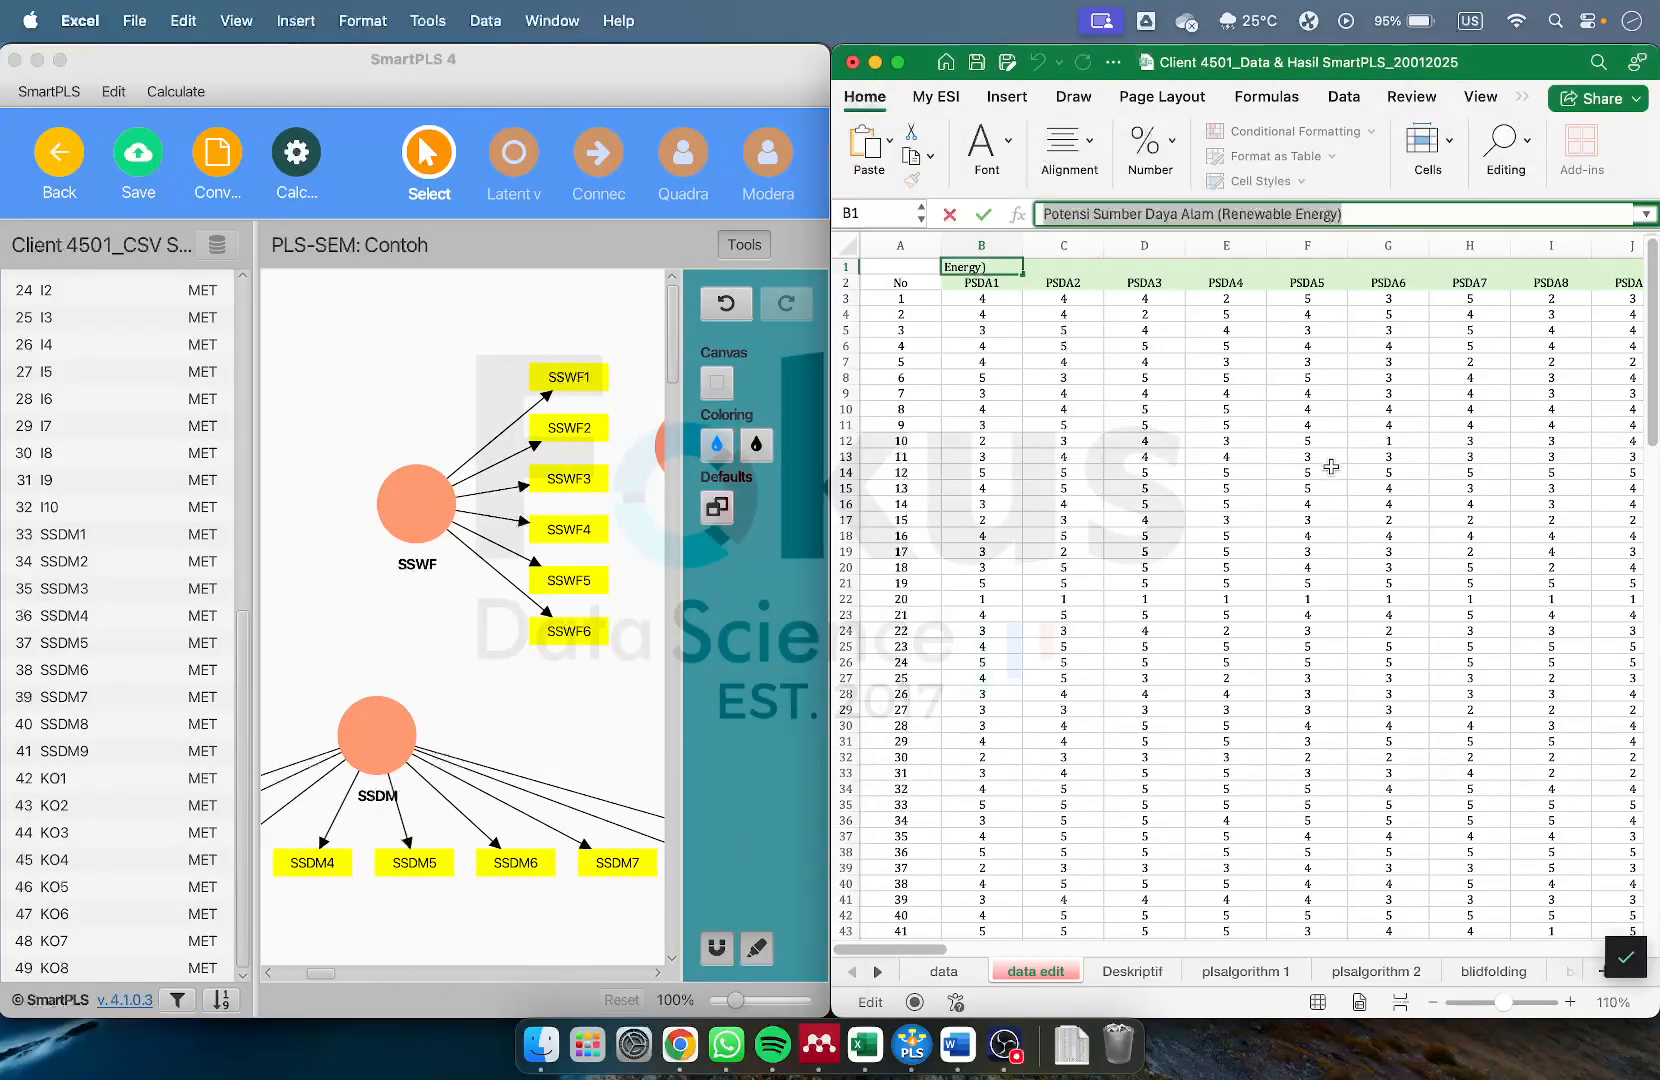
{"action": "scroll", "coordinate": [1335, 470], "scroll_direction": "right", "scroll_amount": 5}
{"action": "left_click", "coordinate": [1376, 268]}
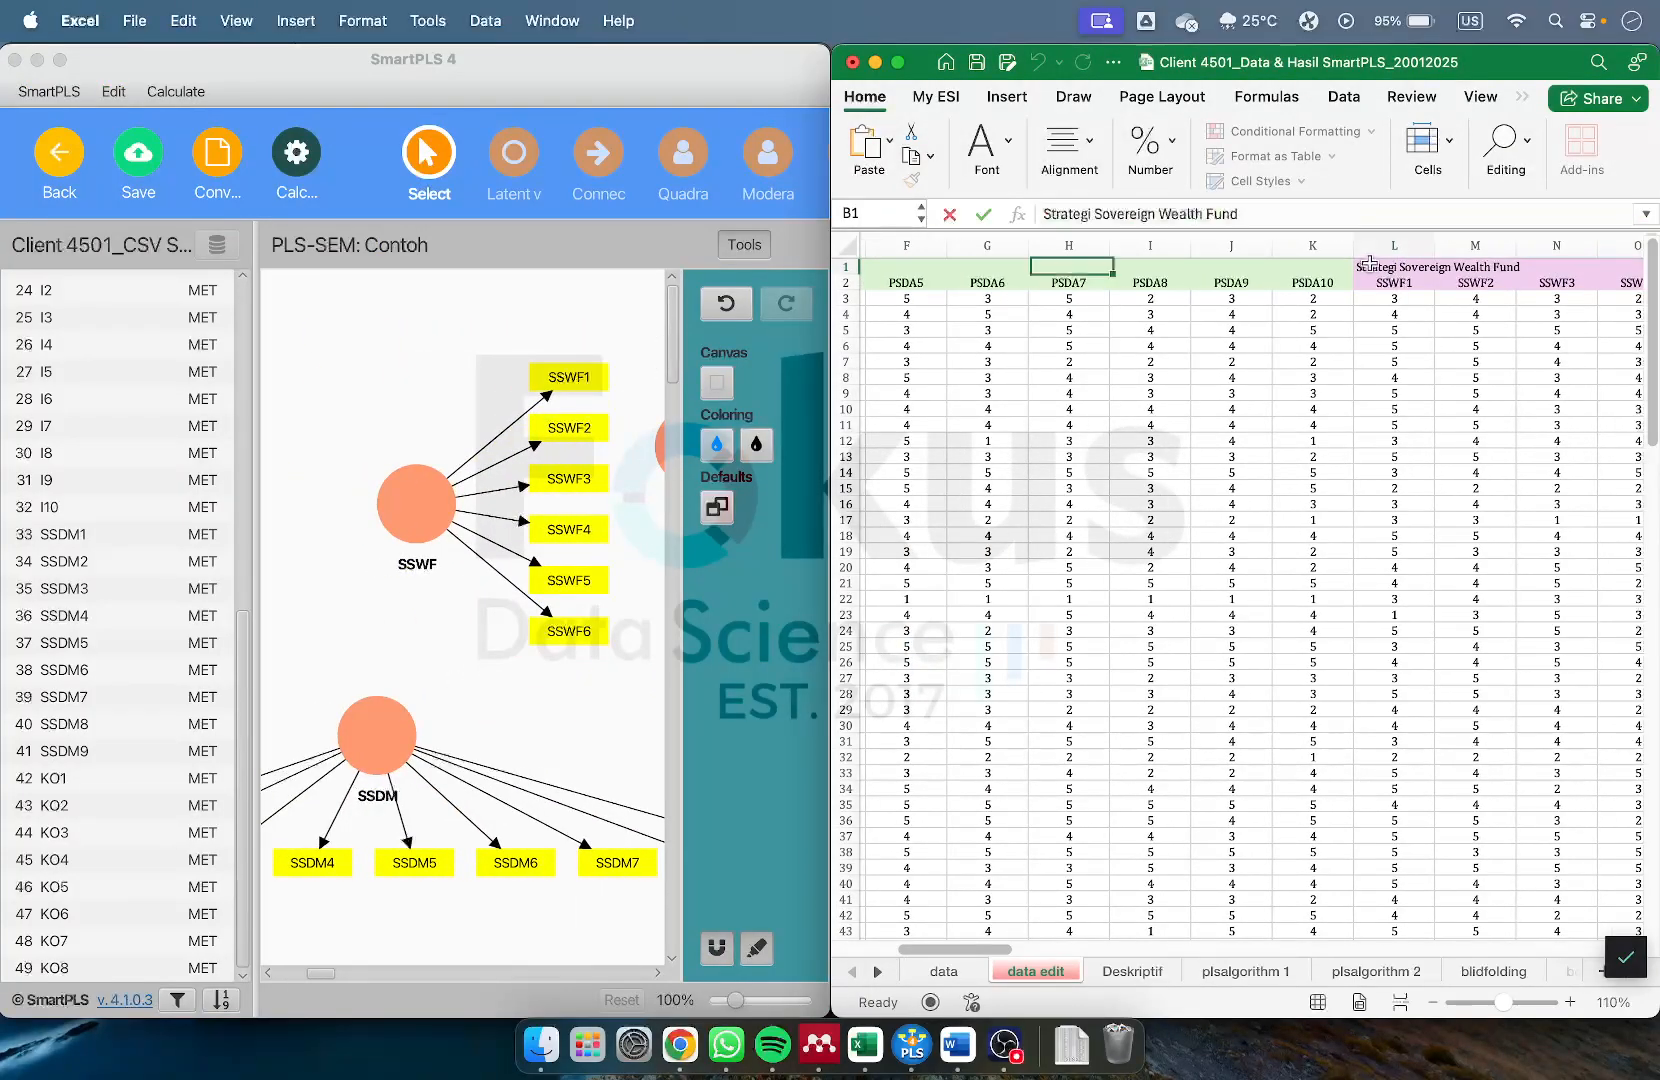
{"action": "left_click_drag", "start_coordinate": [1262, 214], "coordinate": [970, 225]}
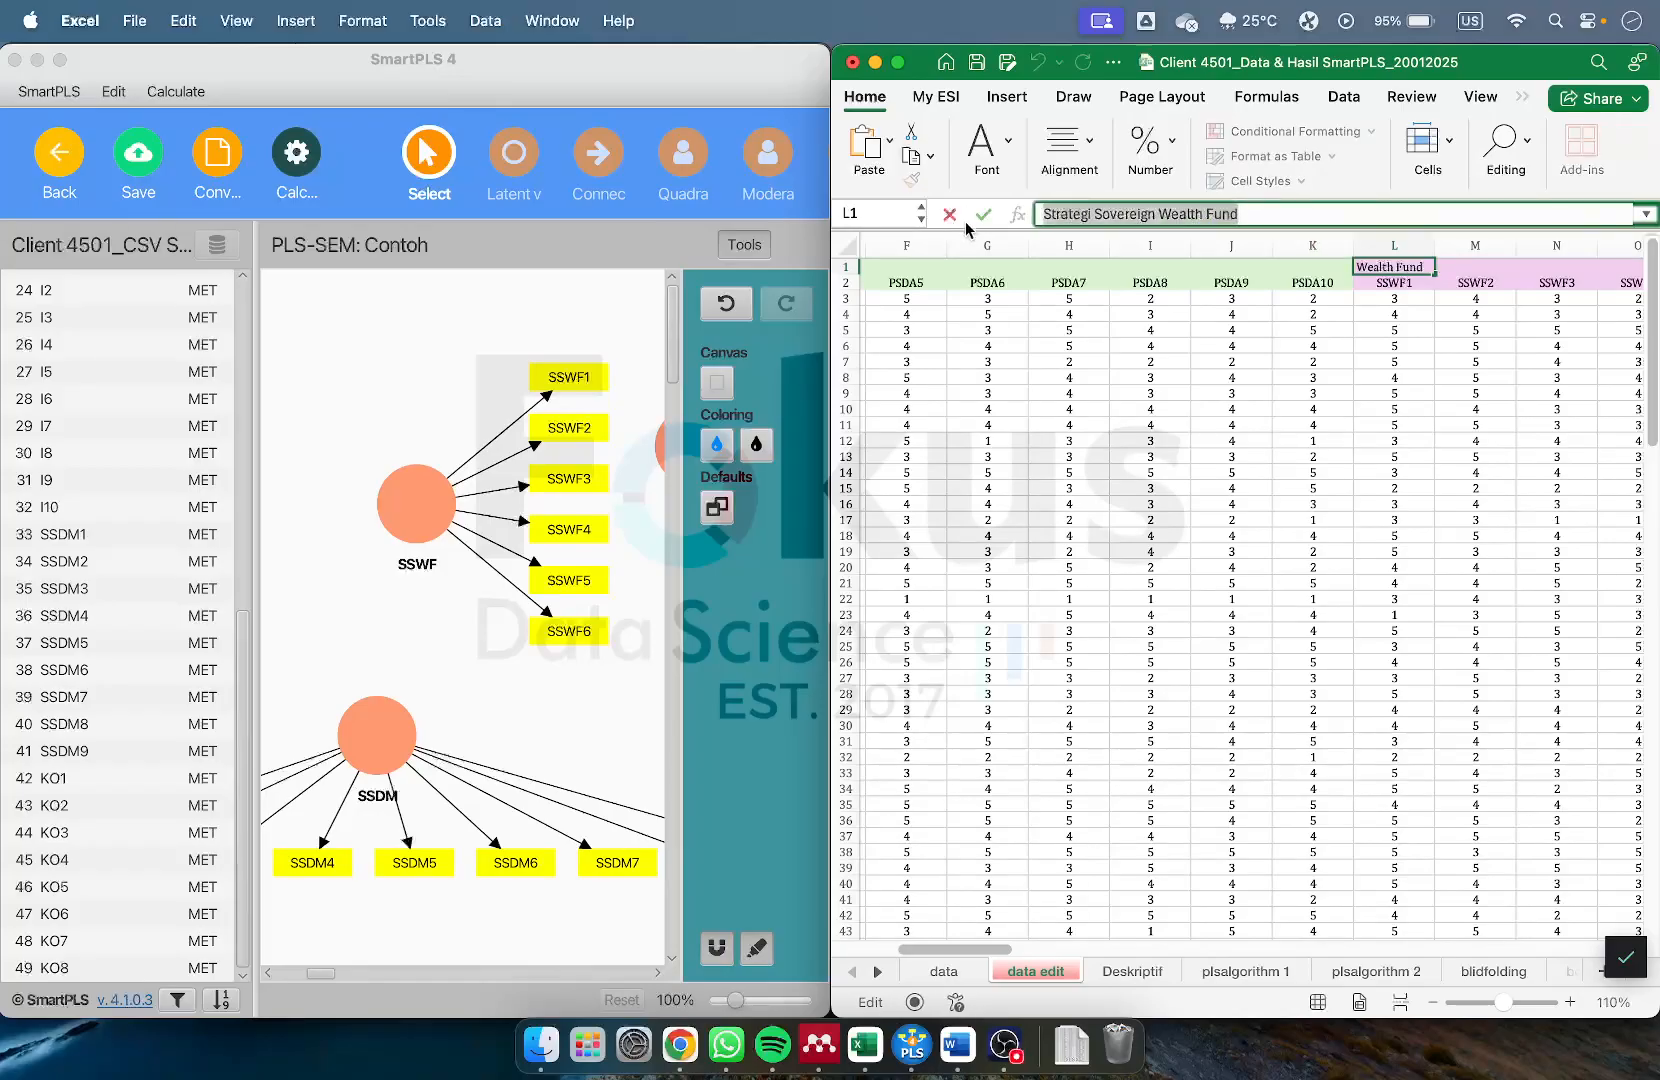
{"action": "right_click", "coordinate": [1178, 211]}
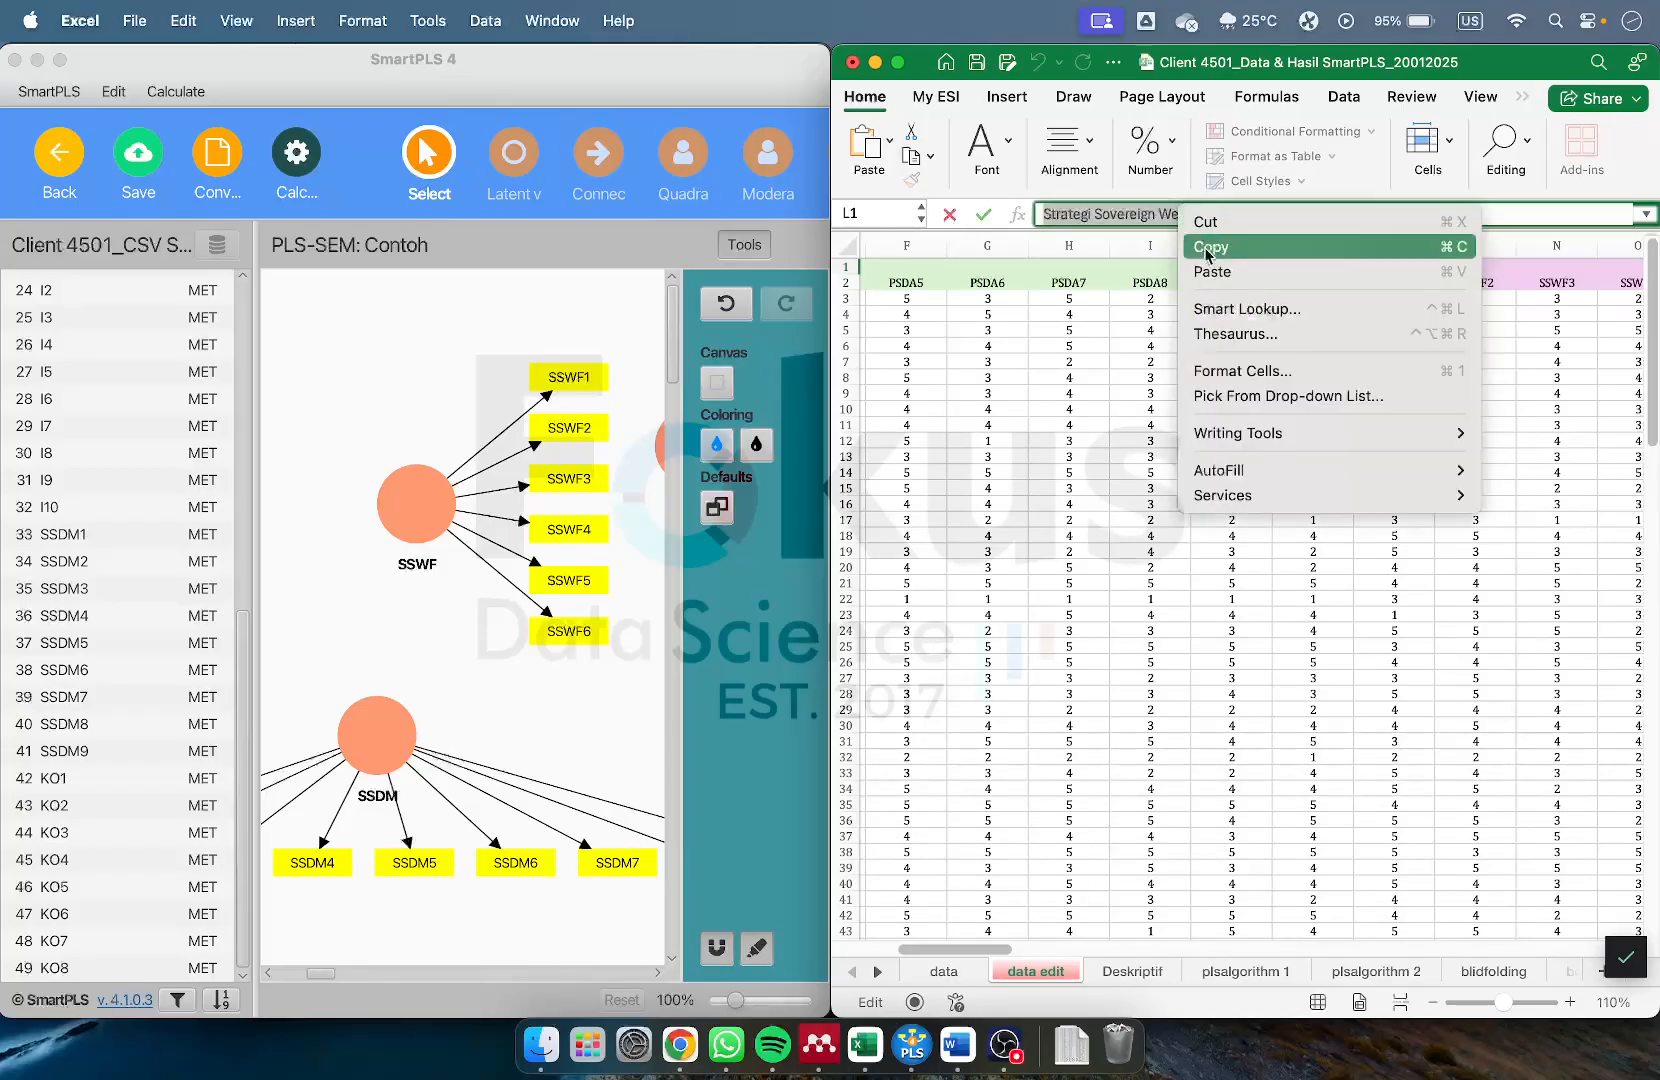
{"action": "left_click", "coordinate": [1205, 248]}
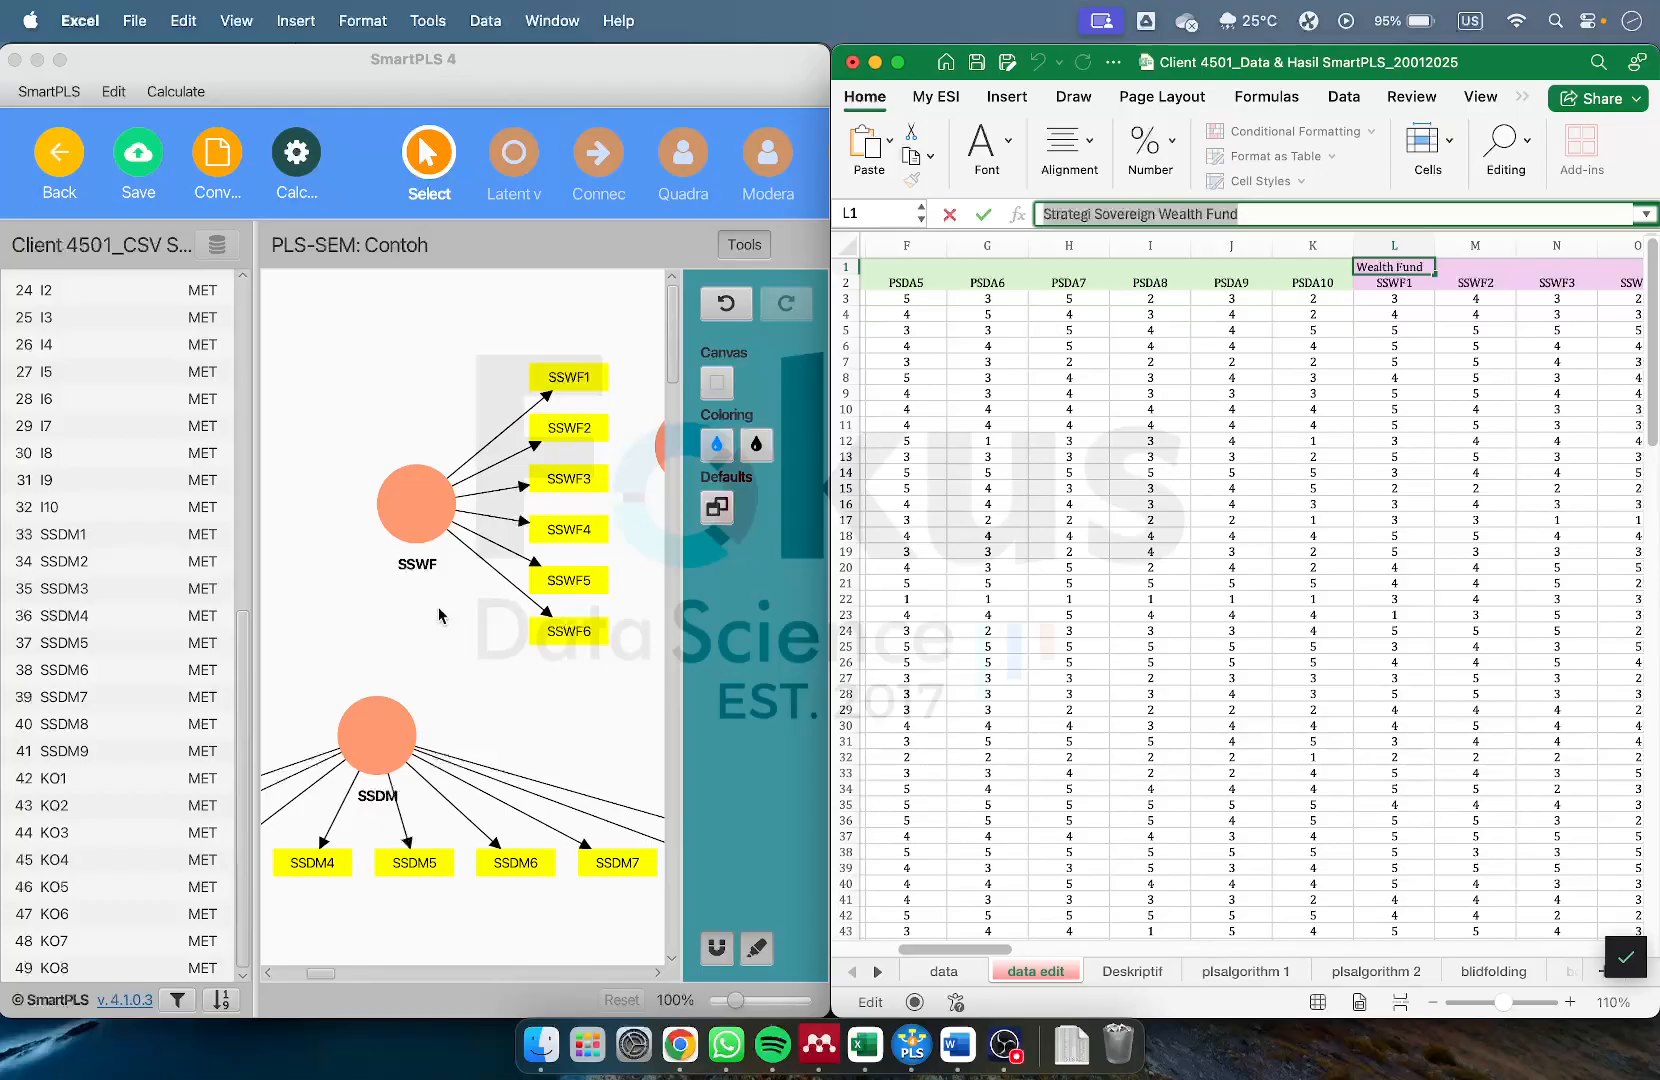
{"action": "double_click", "coordinate": [420, 485]}
{"action": "double_click", "coordinate": [388, 348]}
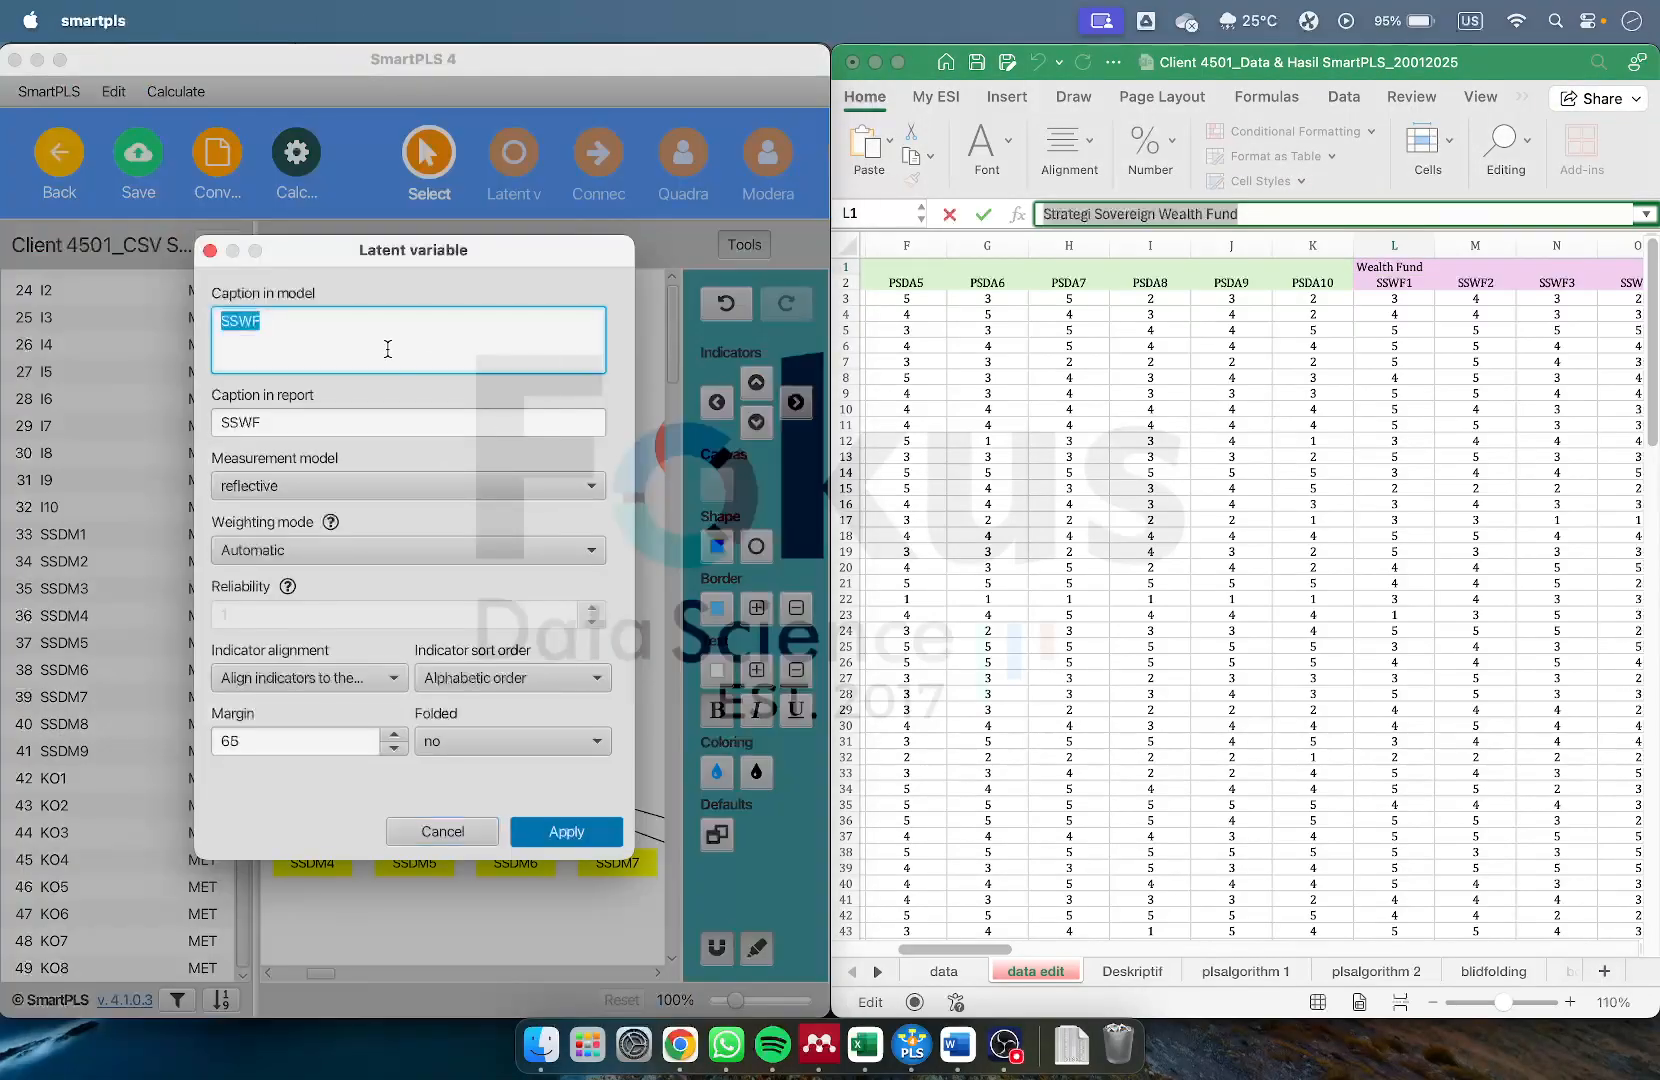
{"action": "key", "text": "super+v"}
{"action": "left_click", "coordinate": [566, 831]}
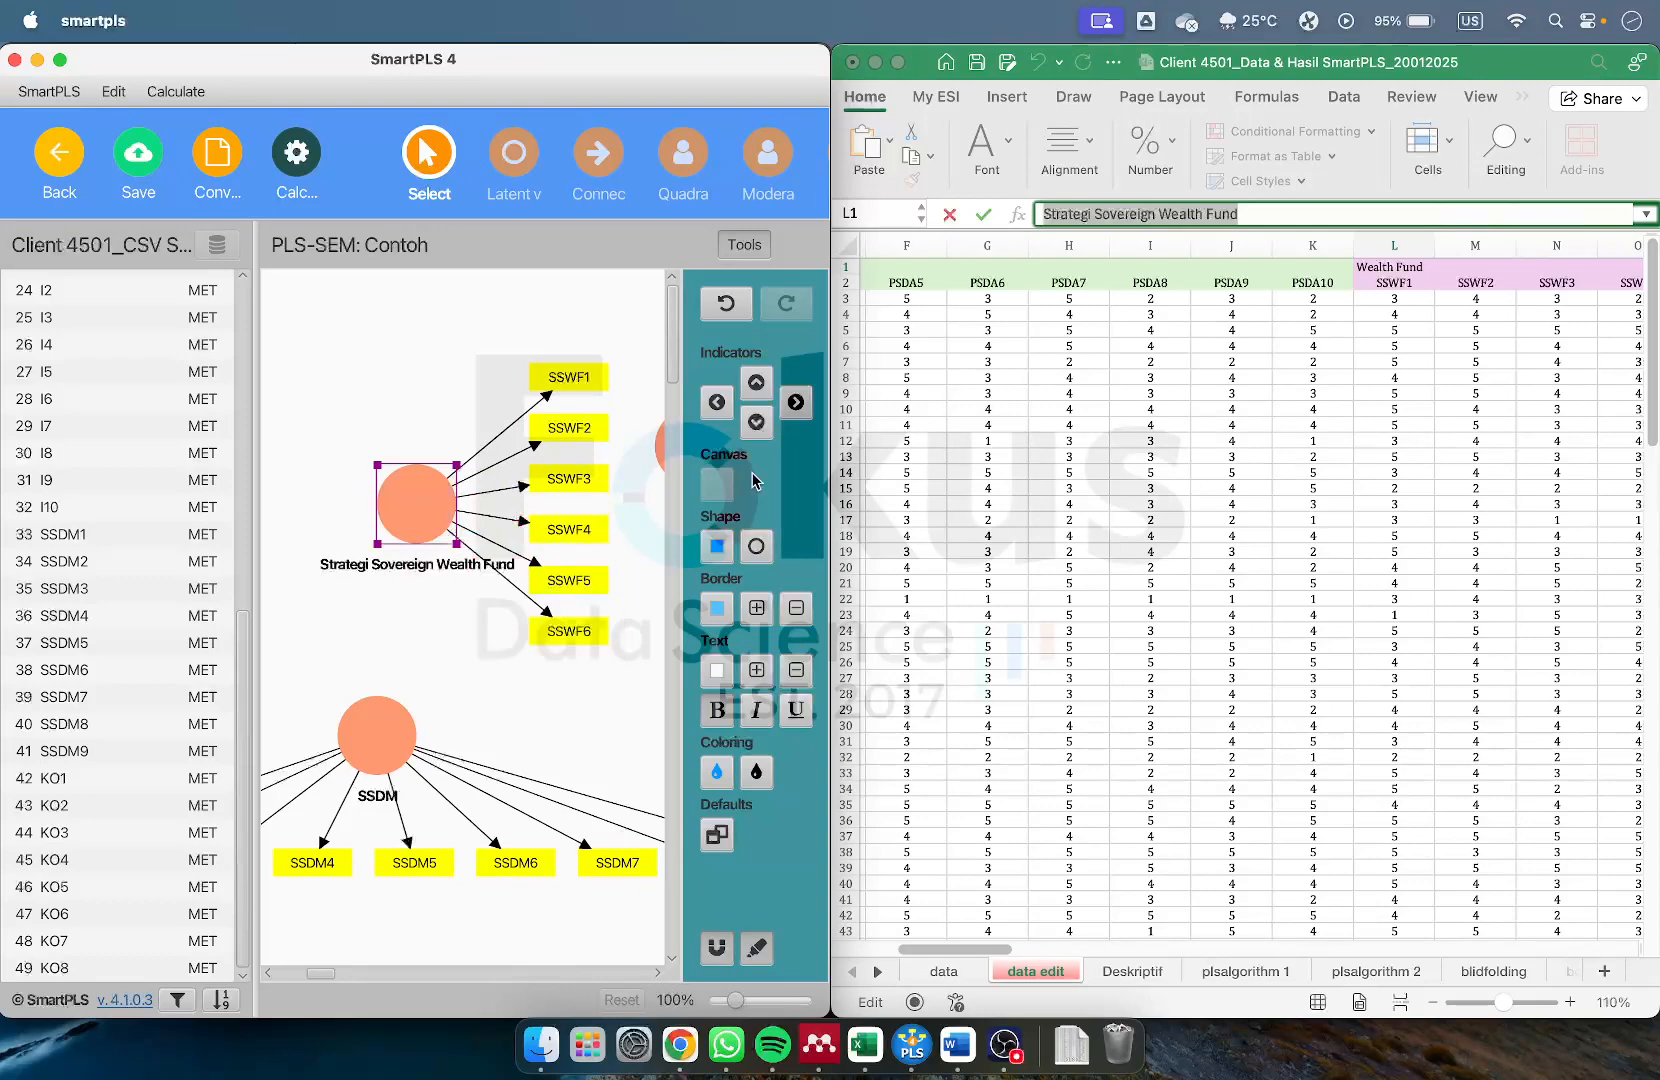
Maximize the SmartPLS window, align the PSDA indicators to the left of their construct, and reposition the construct slightly right and lower
{"action": "double_click", "coordinate": [505, 69]}
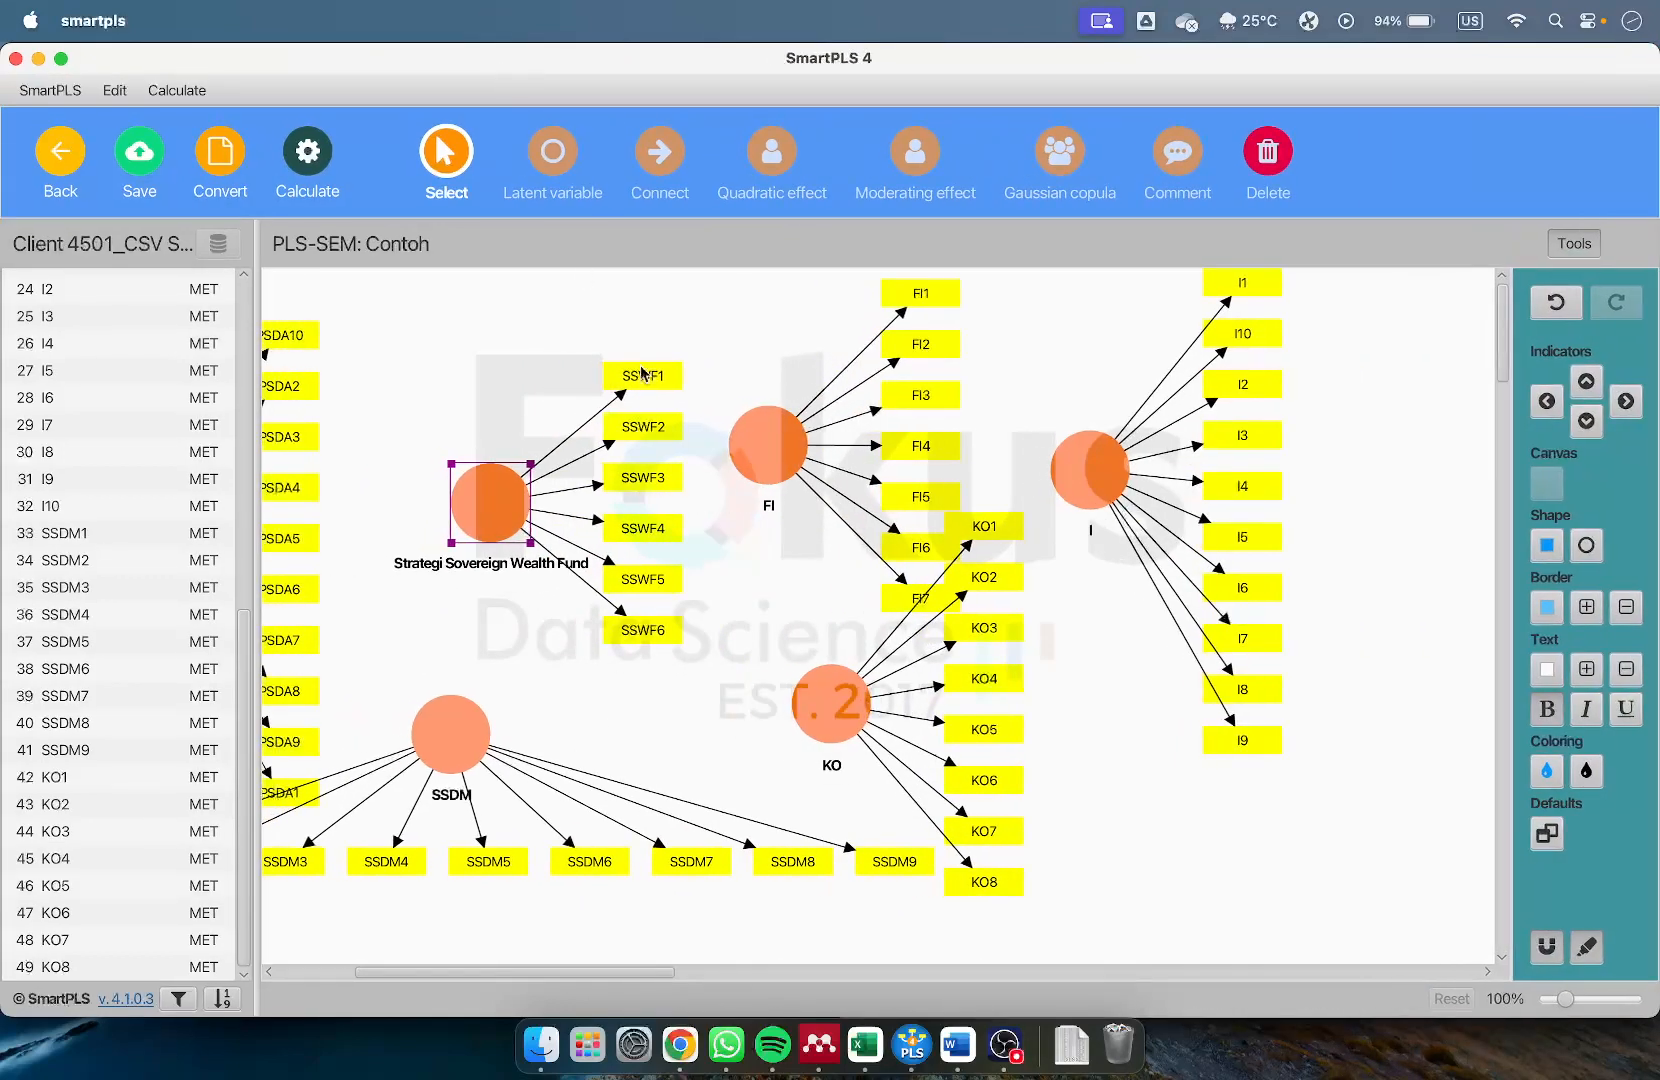
{"action": "left_click", "coordinate": [618, 667]}
{"action": "scroll", "coordinate": [610, 680], "scroll_direction": "left", "scroll_amount": 5}
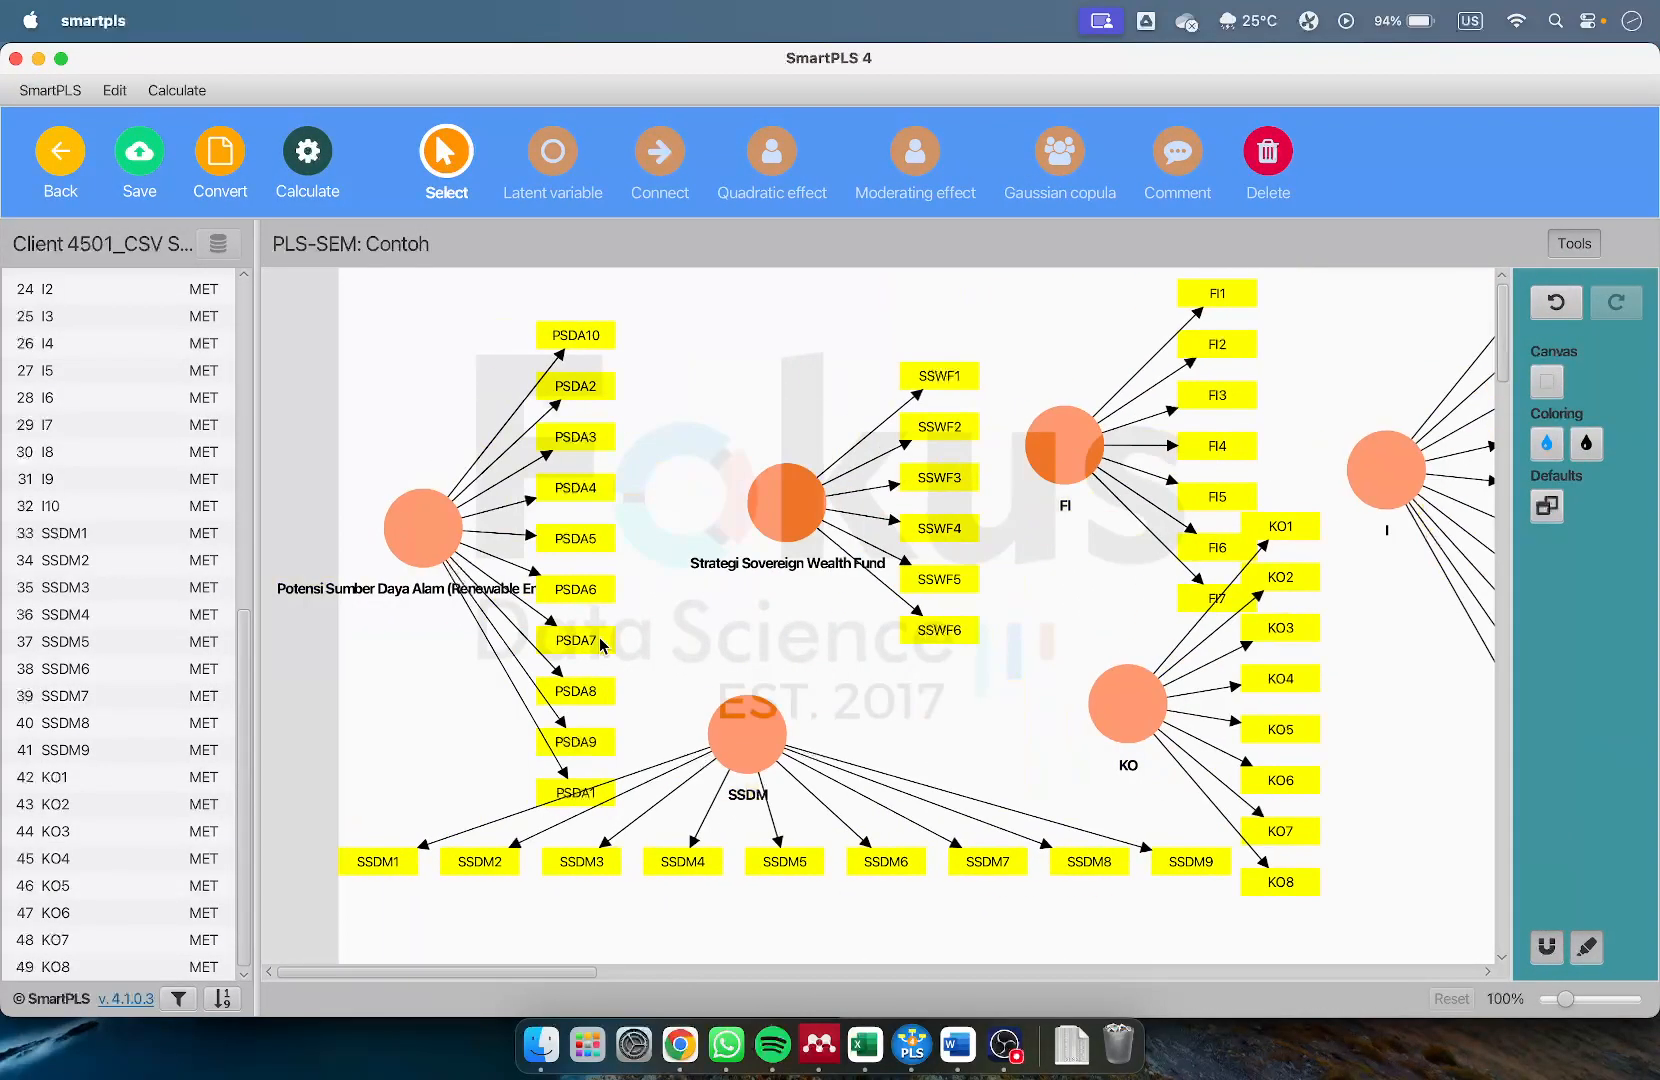
{"action": "mouse_move", "coordinate": [429, 536]}
{"action": "left_mouse_down"}
{"action": "mouse_move", "coordinate": [511, 595]}
{"action": "mouse_move", "coordinate": [448, 513]}
{"action": "left_mouse_up"}
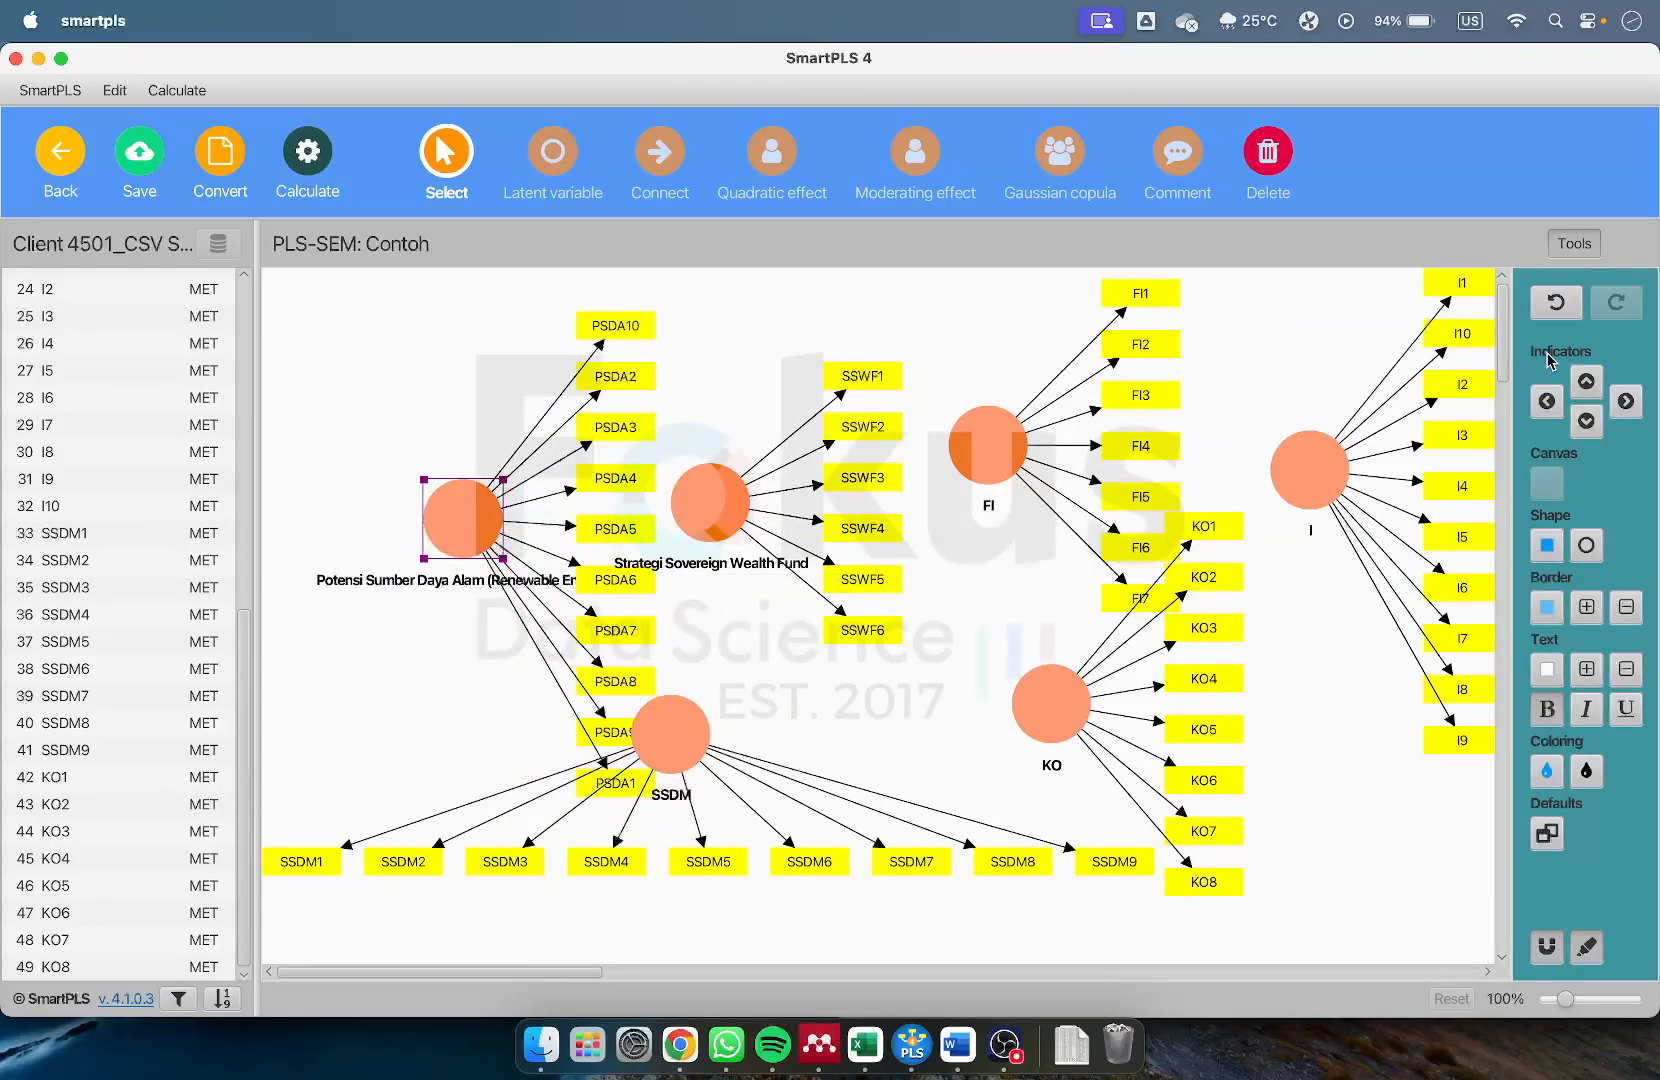
{"action": "left_click", "coordinate": [1546, 401]}
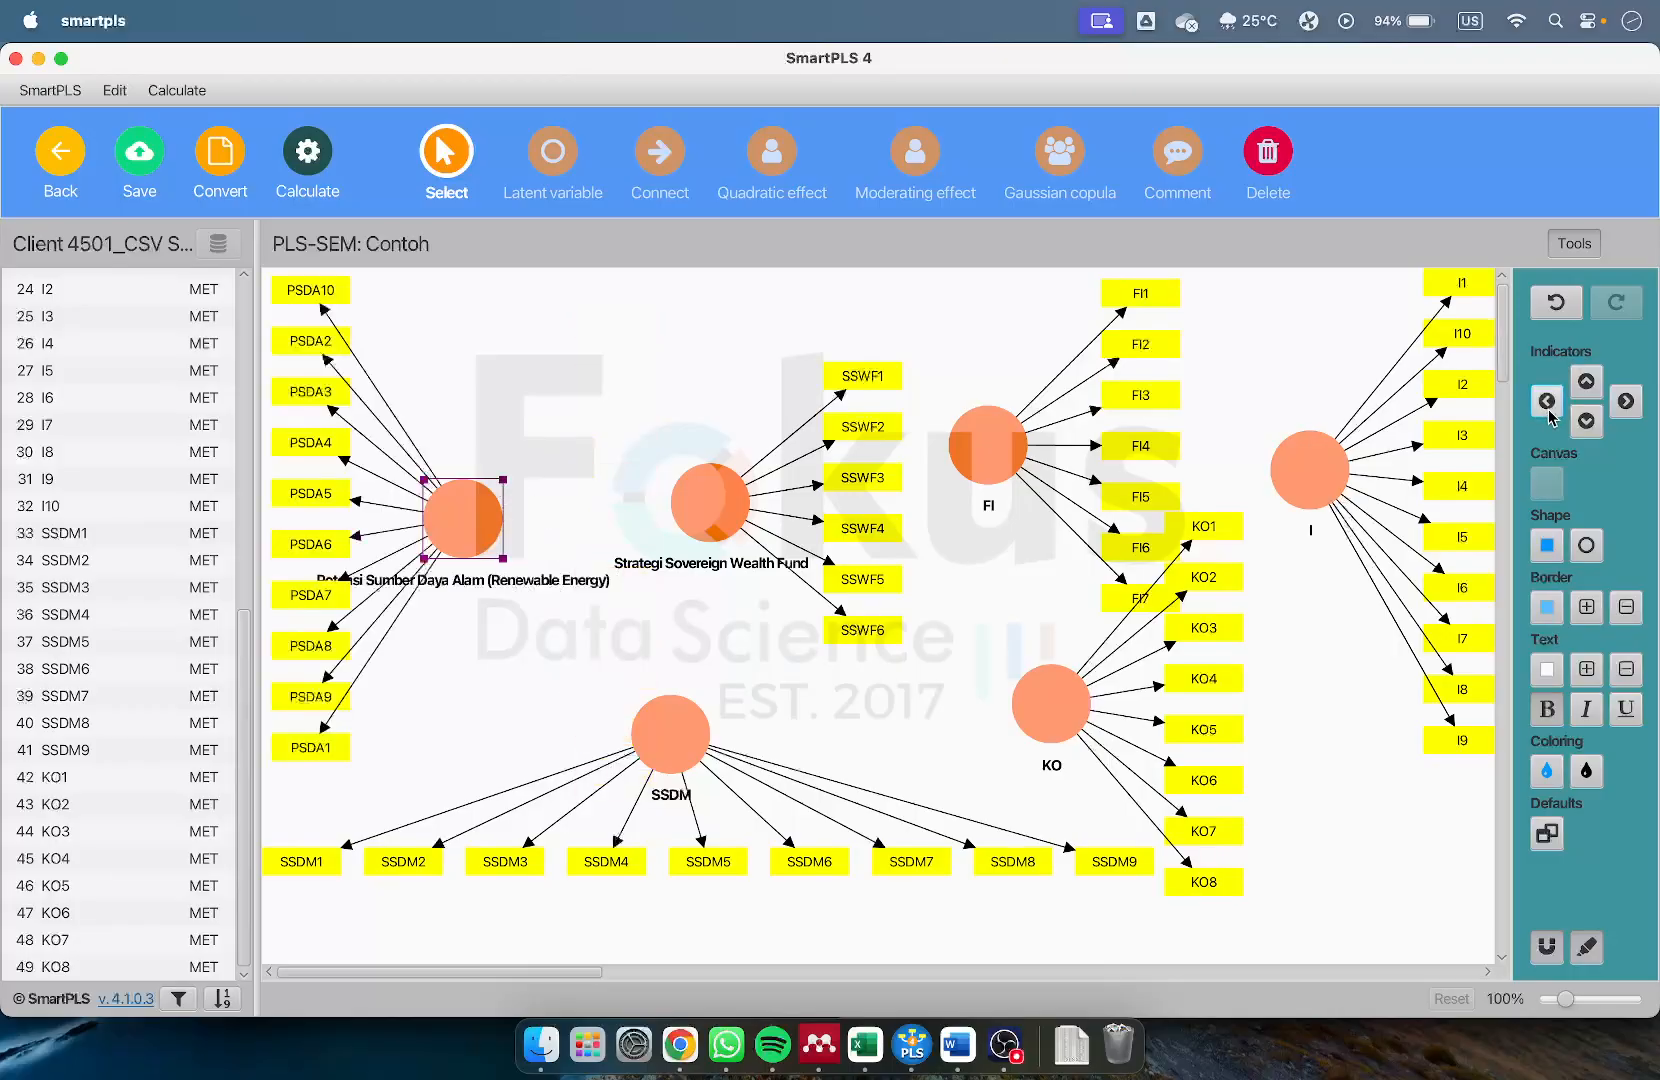
{"action": "left_click_drag", "start_coordinate": [467, 525], "coordinate": [470, 575]}
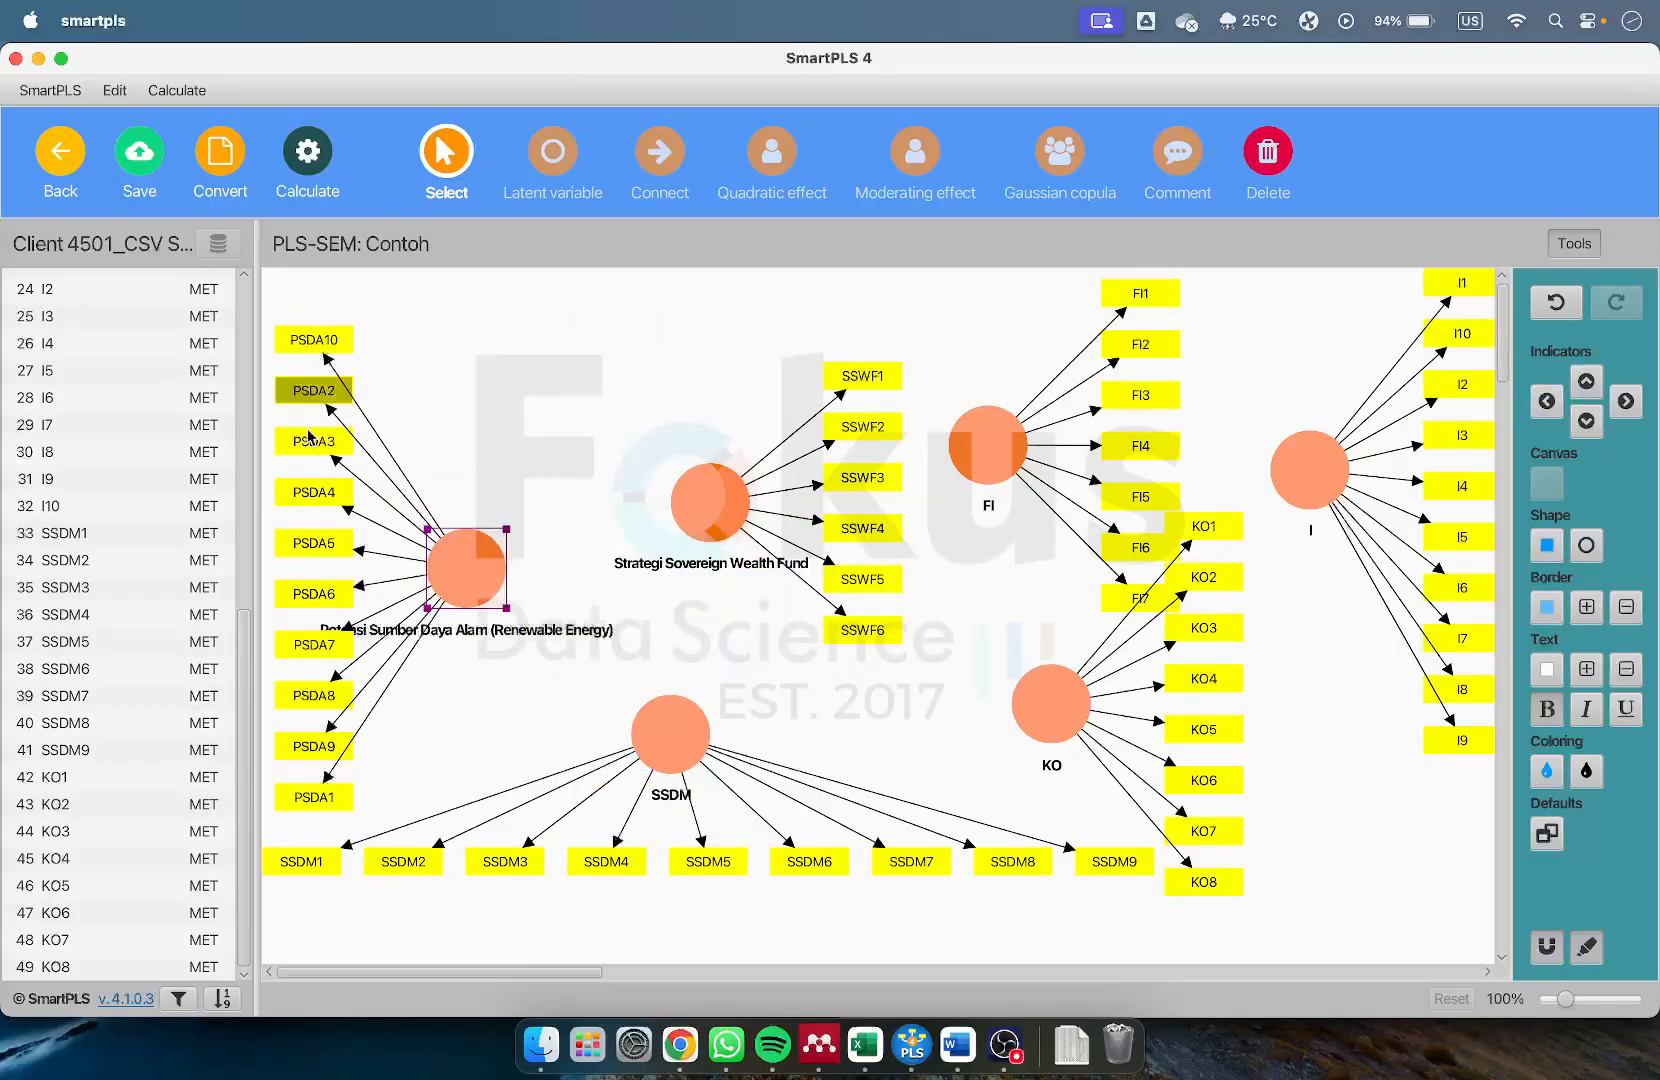
Try aligning the PSDA indicators above and to the right of their construct, and return them to its left side
{"action": "left_click", "coordinate": [1586, 381]}
{"action": "left_click", "coordinate": [1636, 403]}
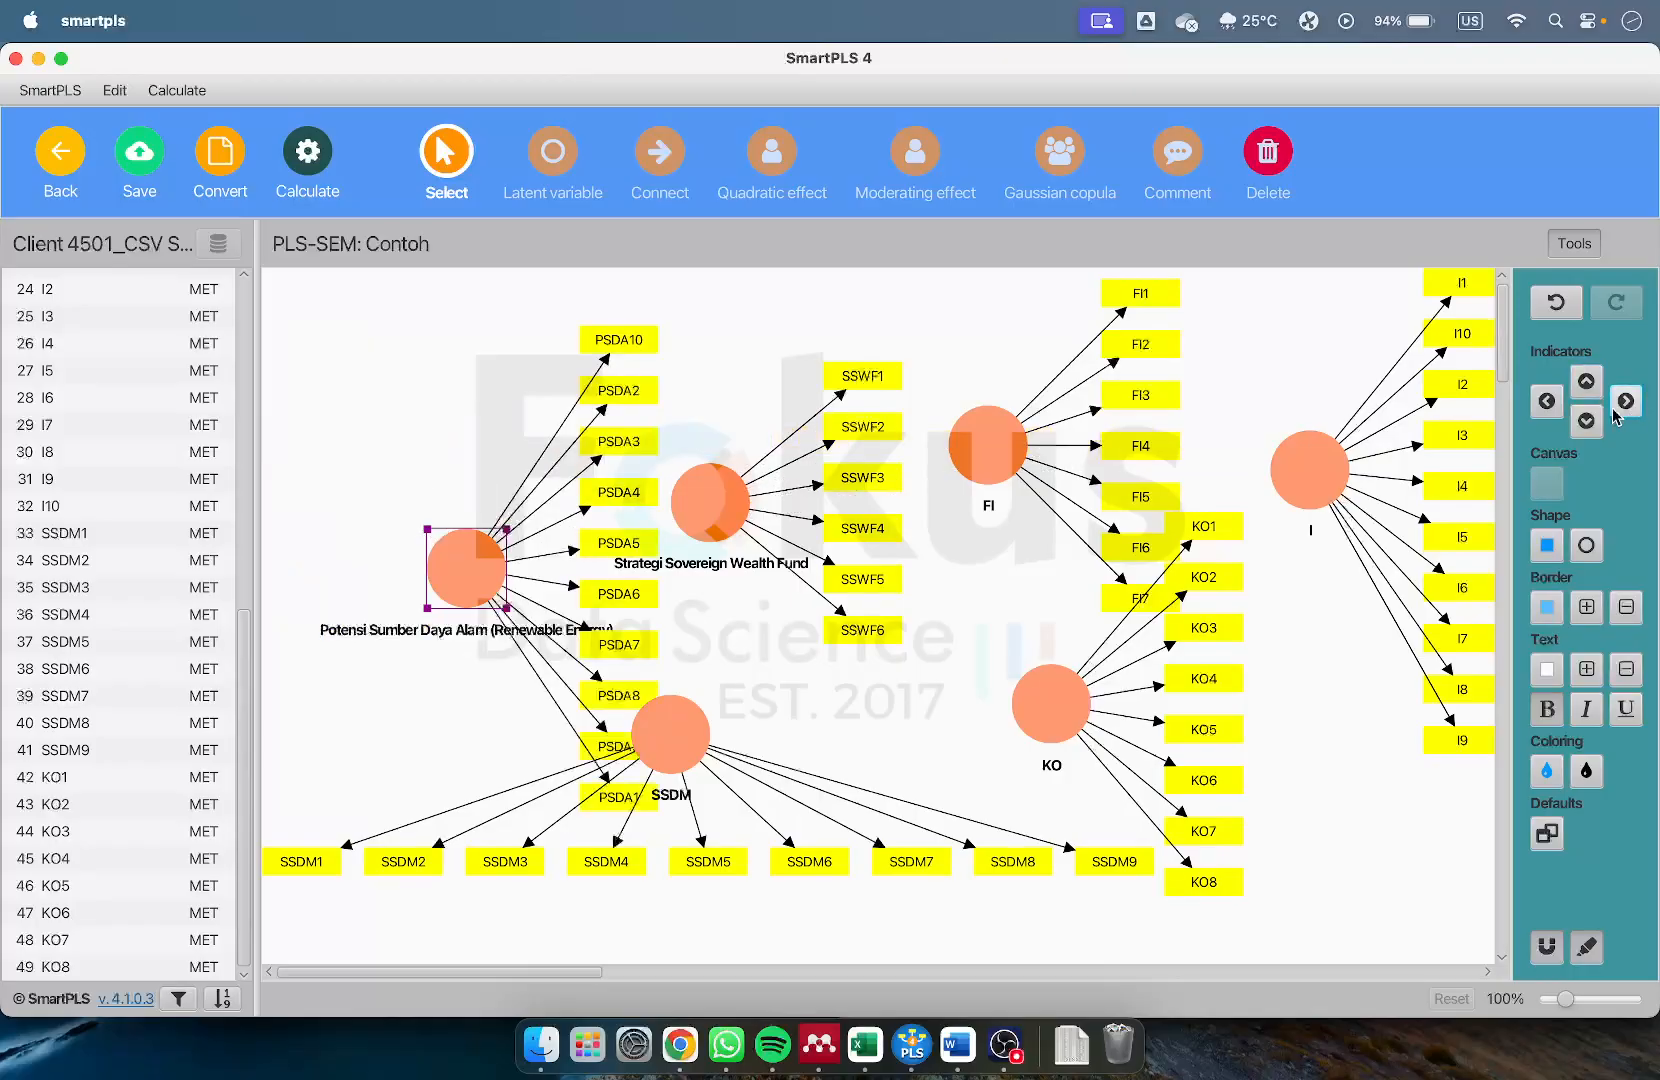
{"action": "left_click", "coordinate": [1546, 401]}
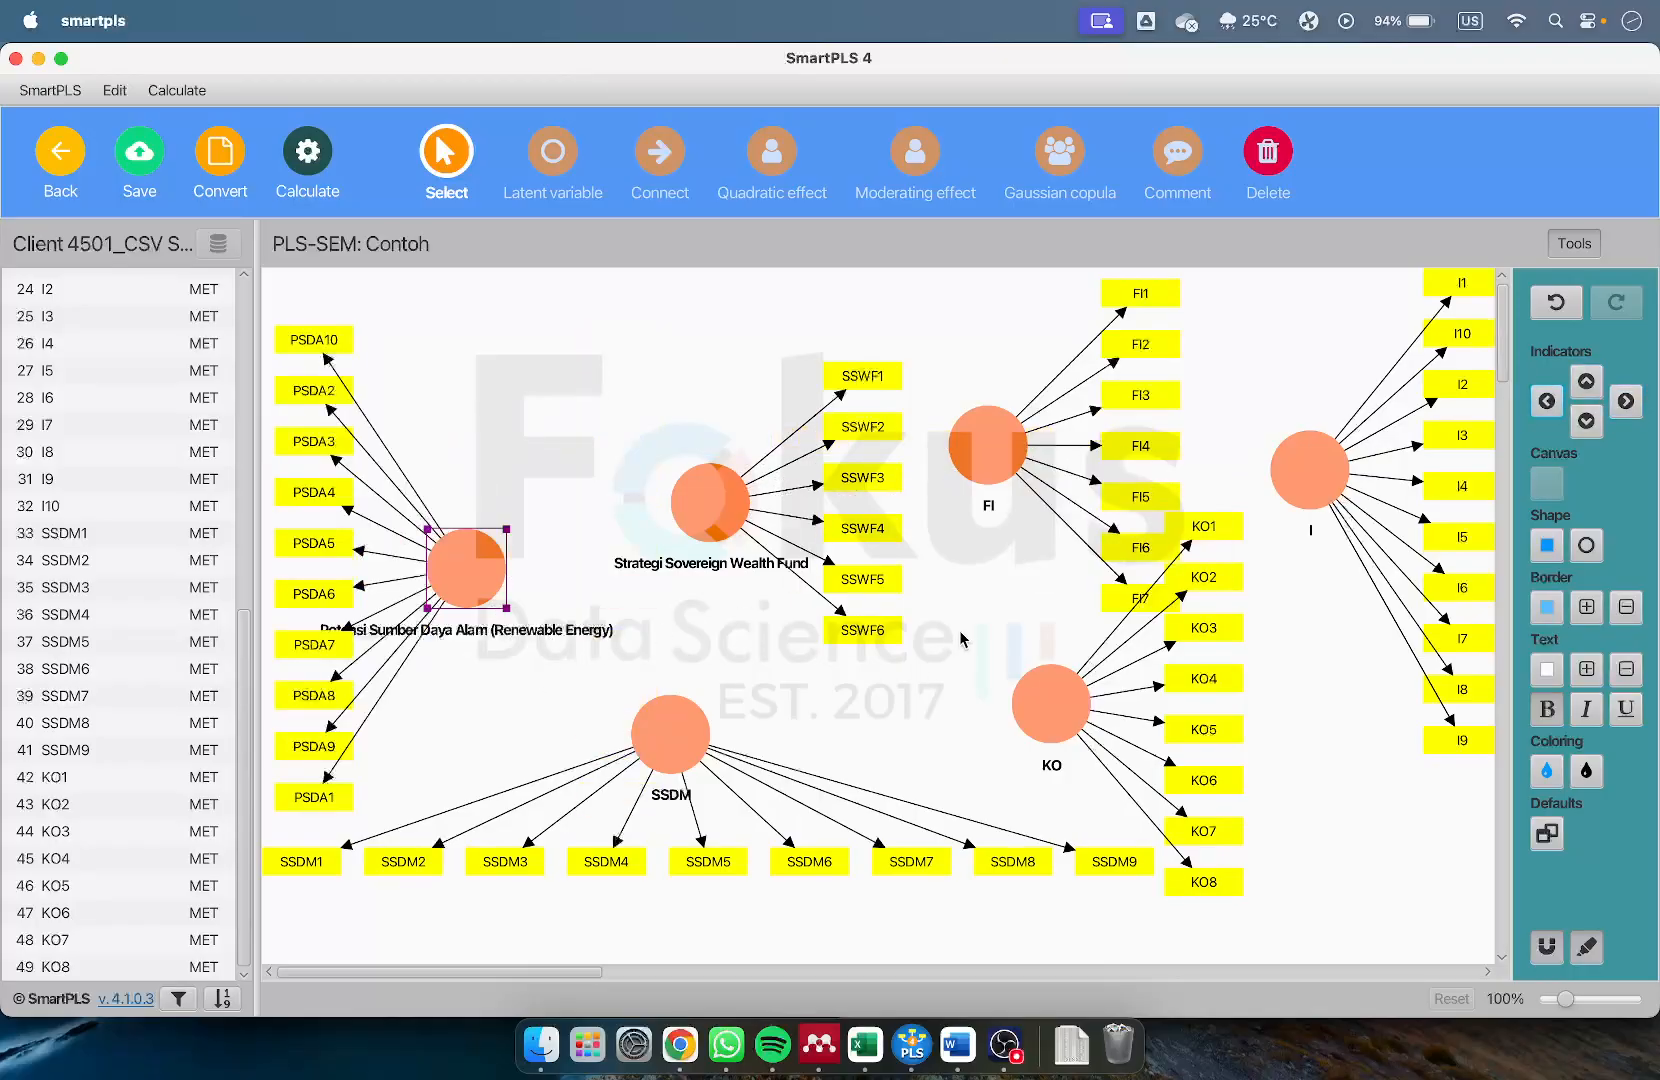
{"action": "left_click", "coordinate": [1000, 1043]}
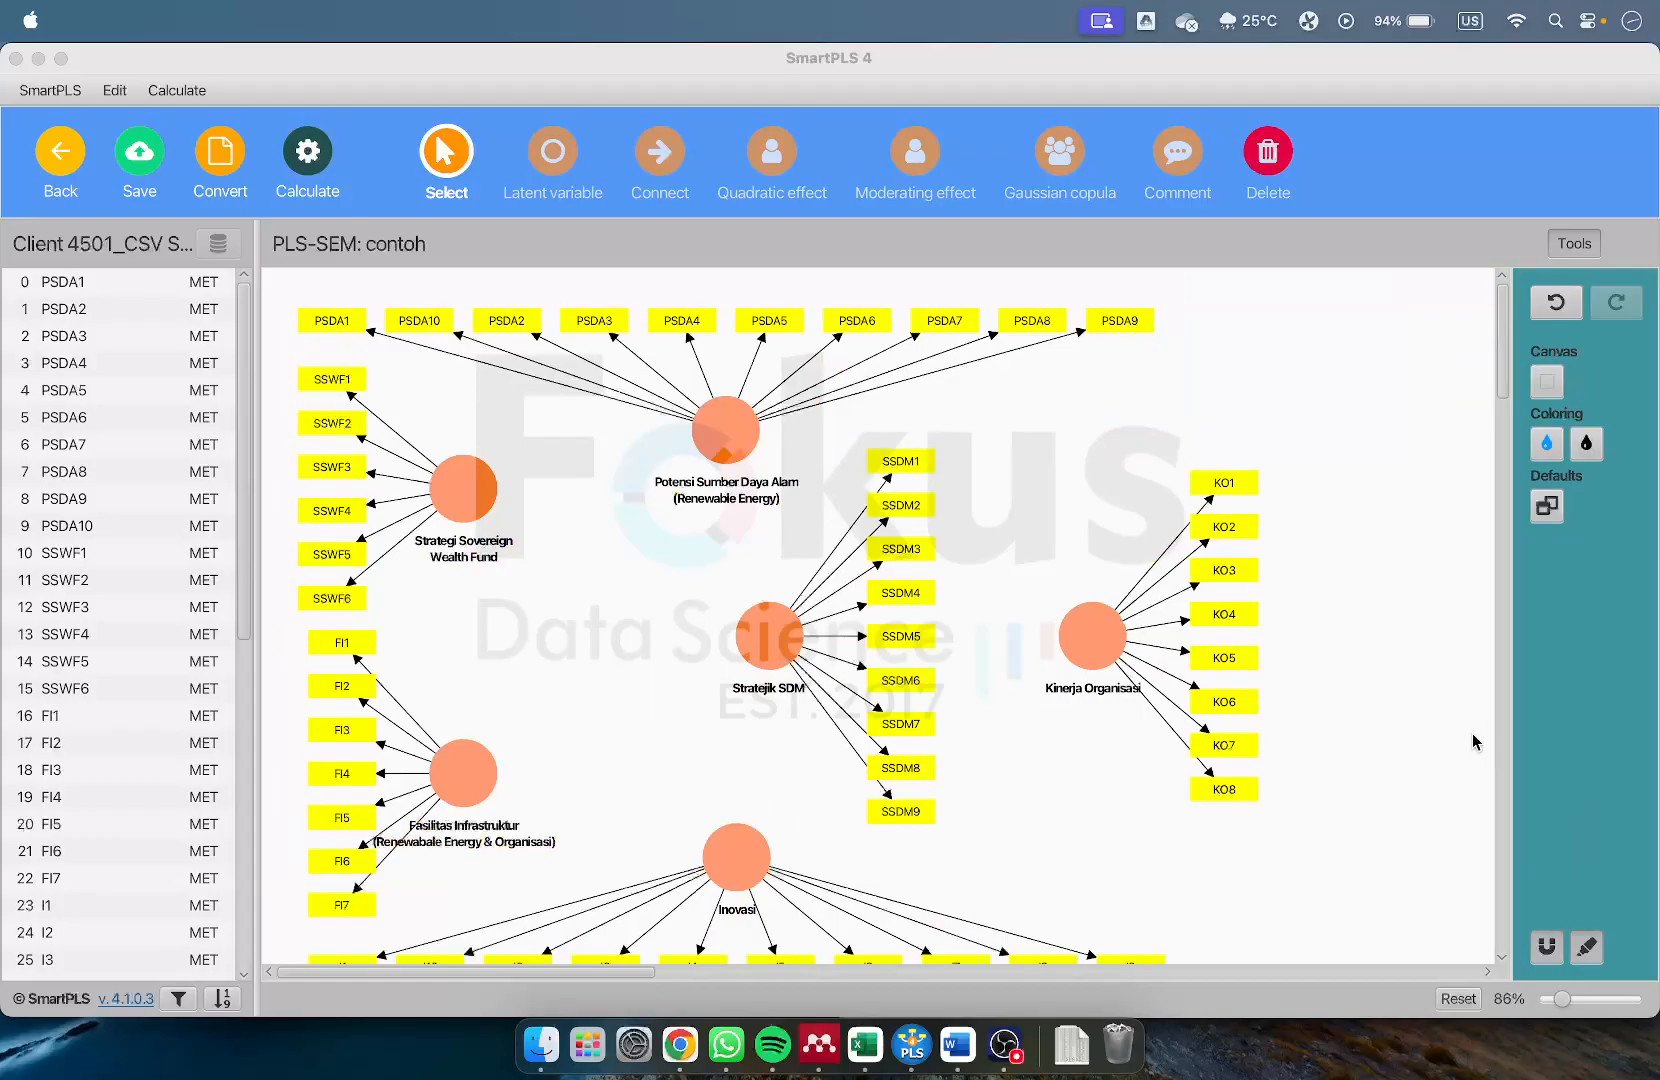
Examine the research model and path diagrams beside the data in the Excel data edit sheet, and return to SmartPLS
{"action": "left_click", "coordinate": [1466, 735]}
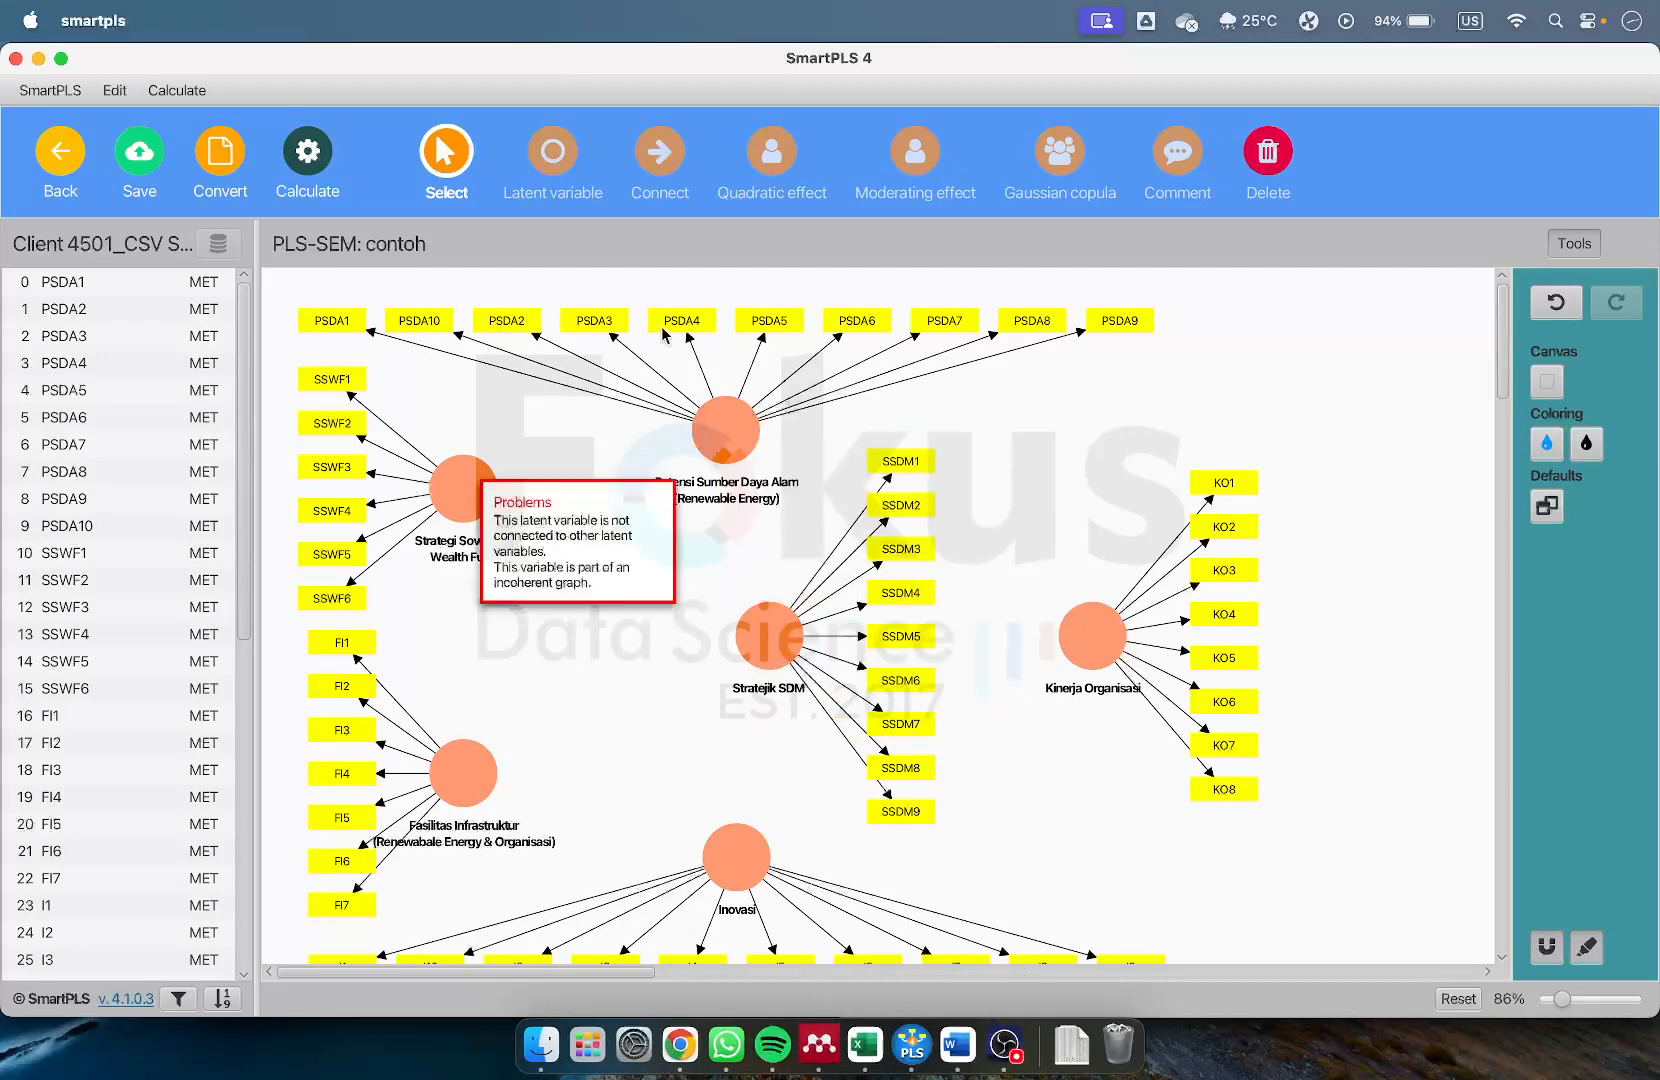
{"action": "left_click", "coordinate": [865, 1046]}
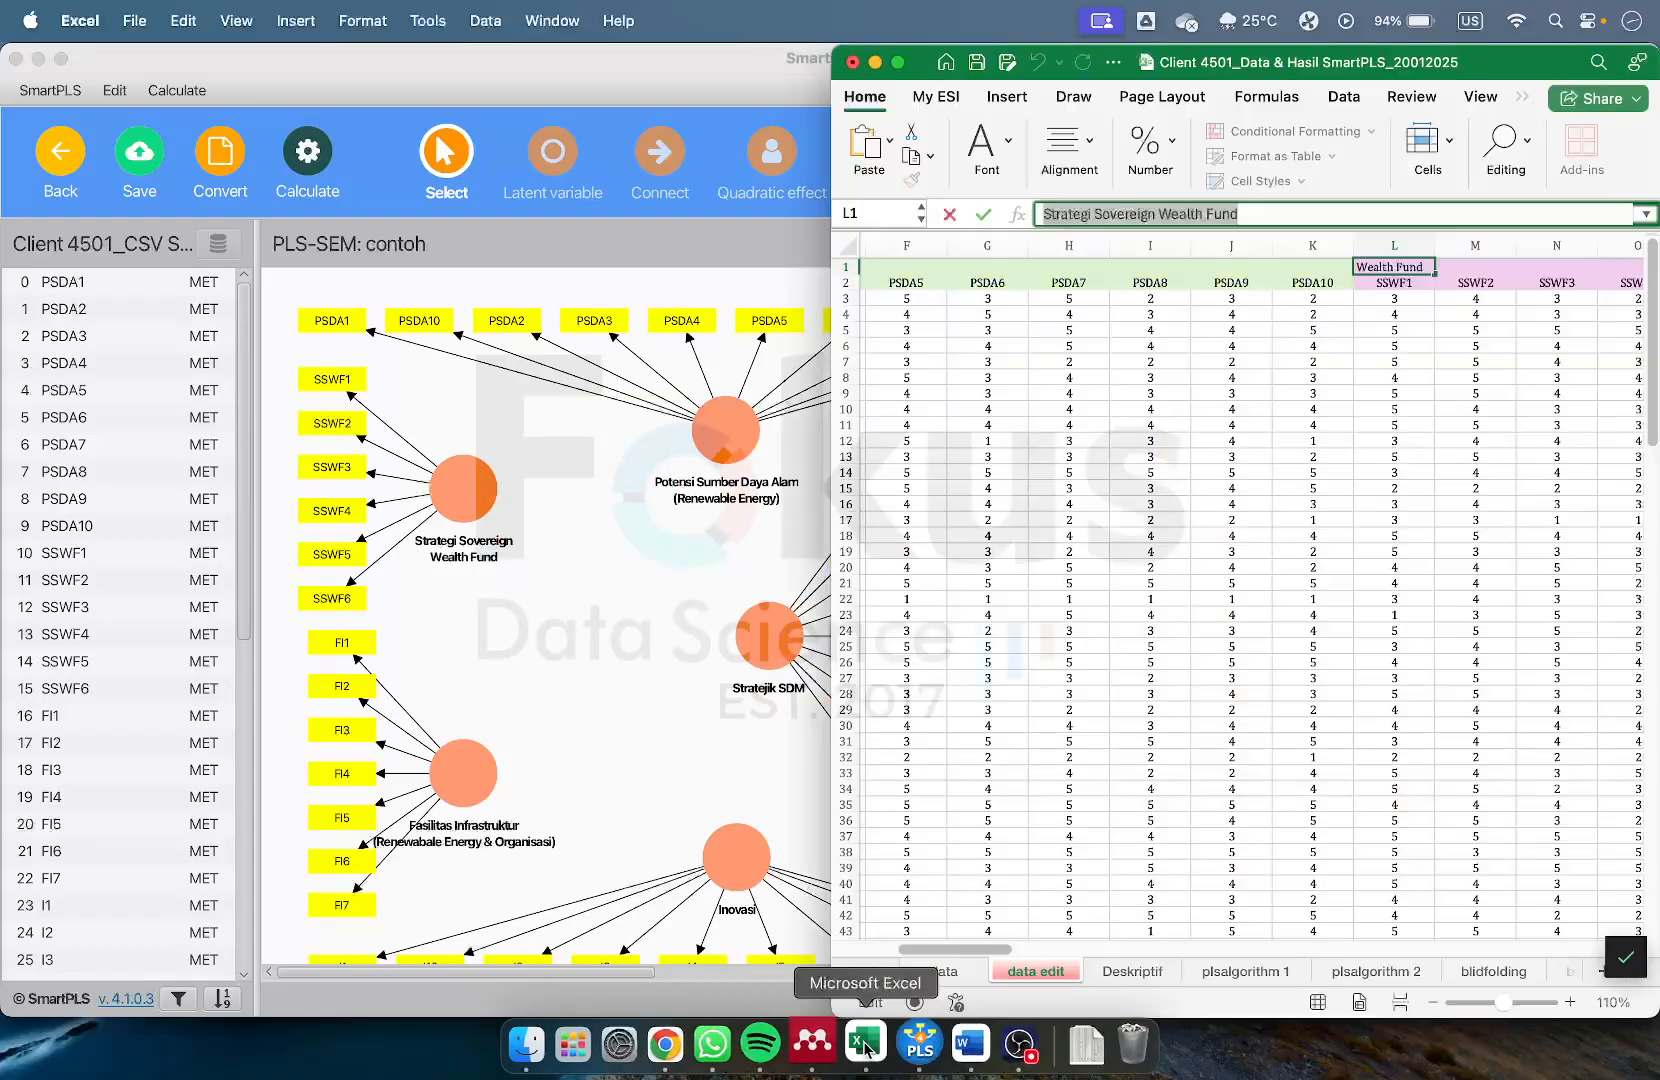
{"action": "scroll", "coordinate": [1173, 710], "scroll_direction": "right", "scroll_amount": 15}
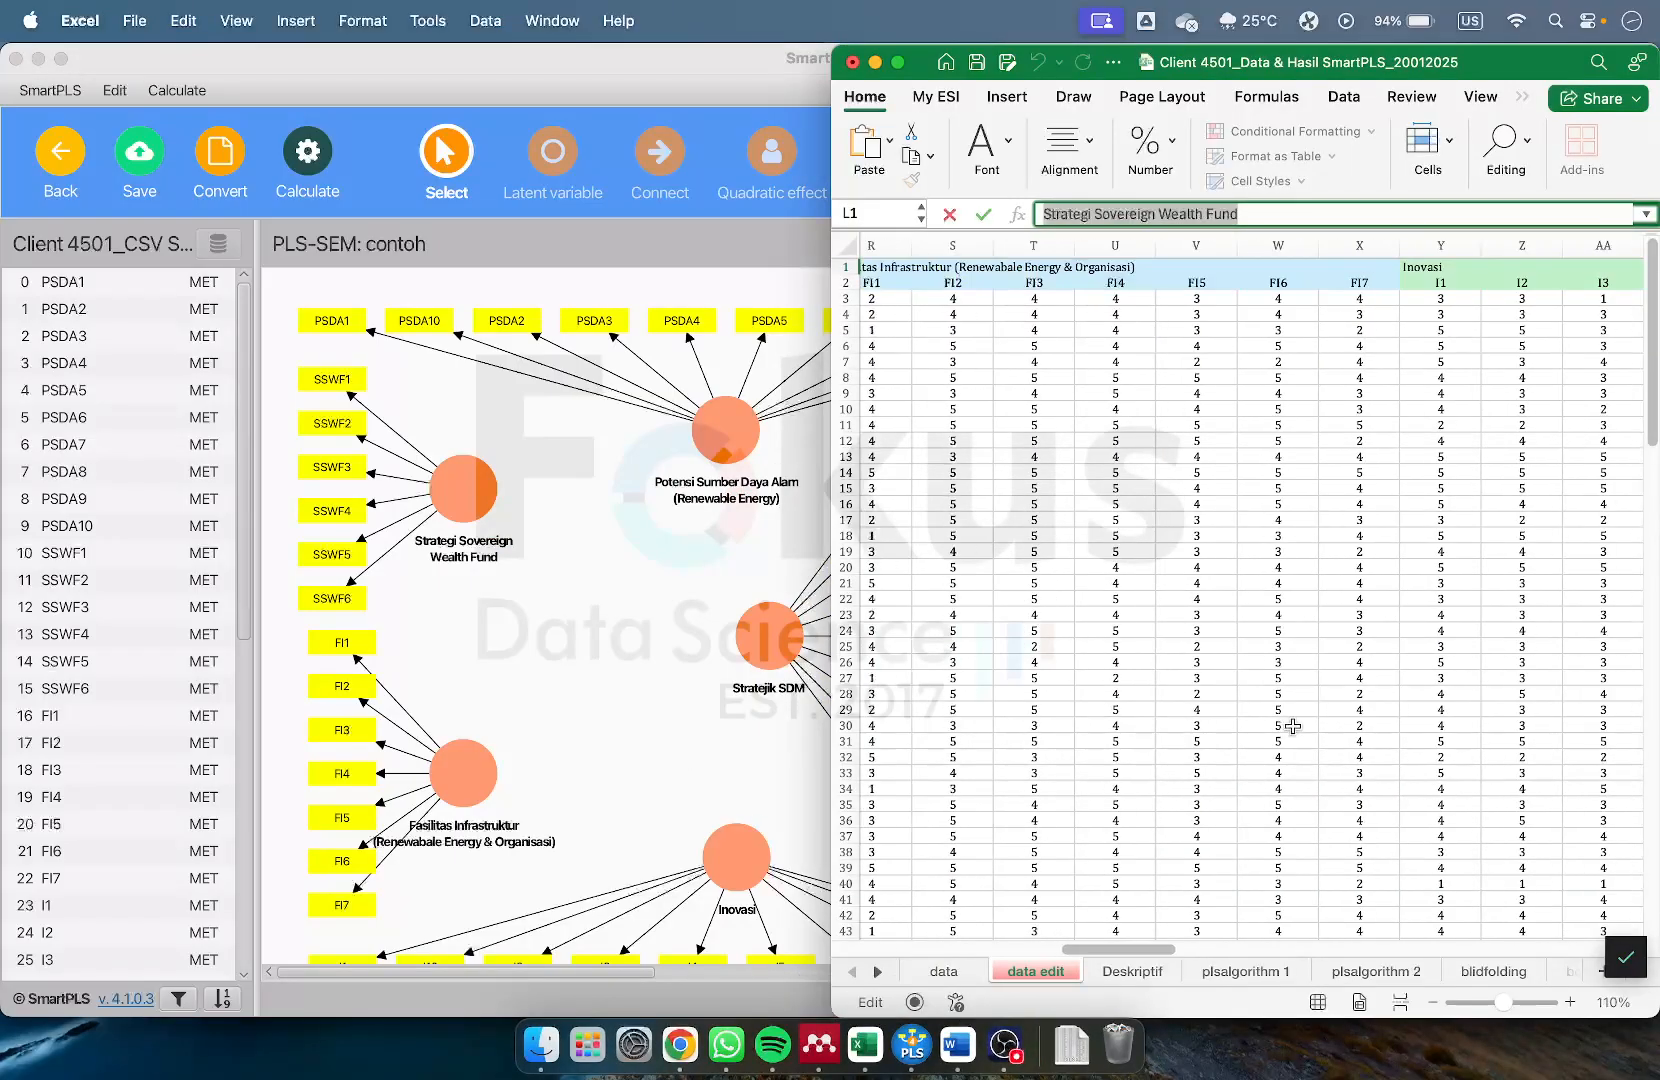
{"action": "scroll", "coordinate": [1322, 737], "scroll_direction": "right", "scroll_amount": 8}
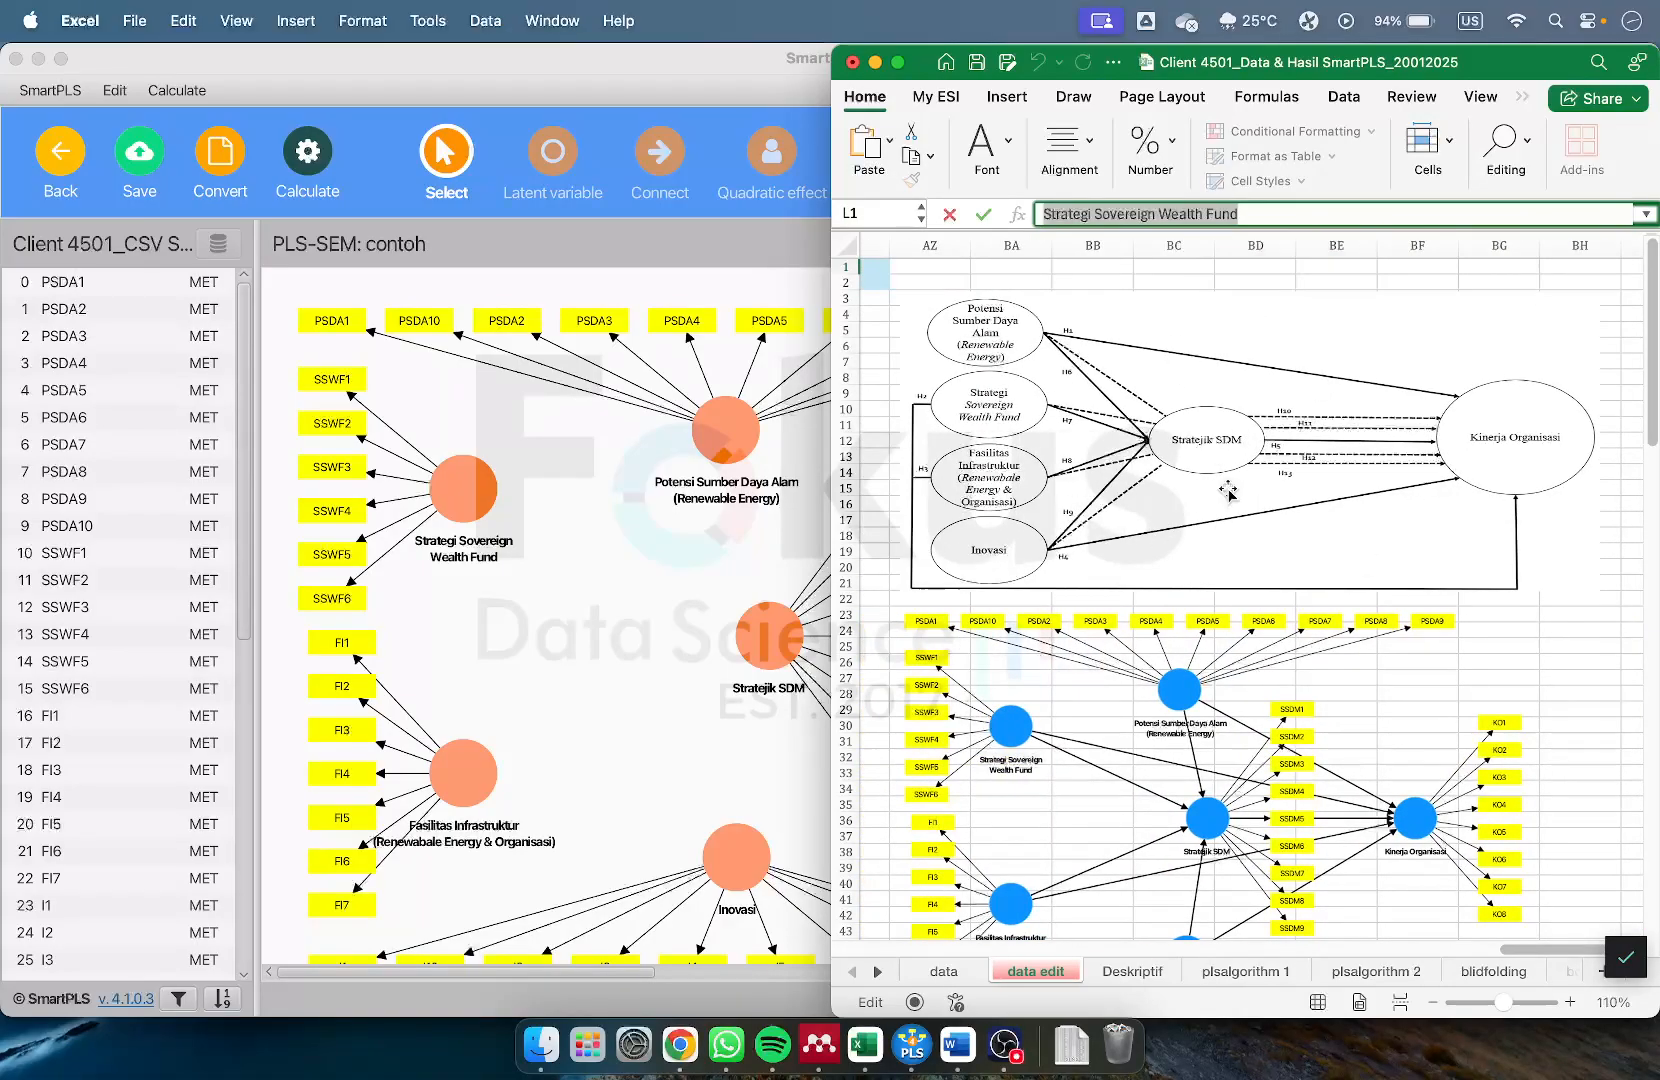
{"action": "left_click", "coordinate": [606, 652]}
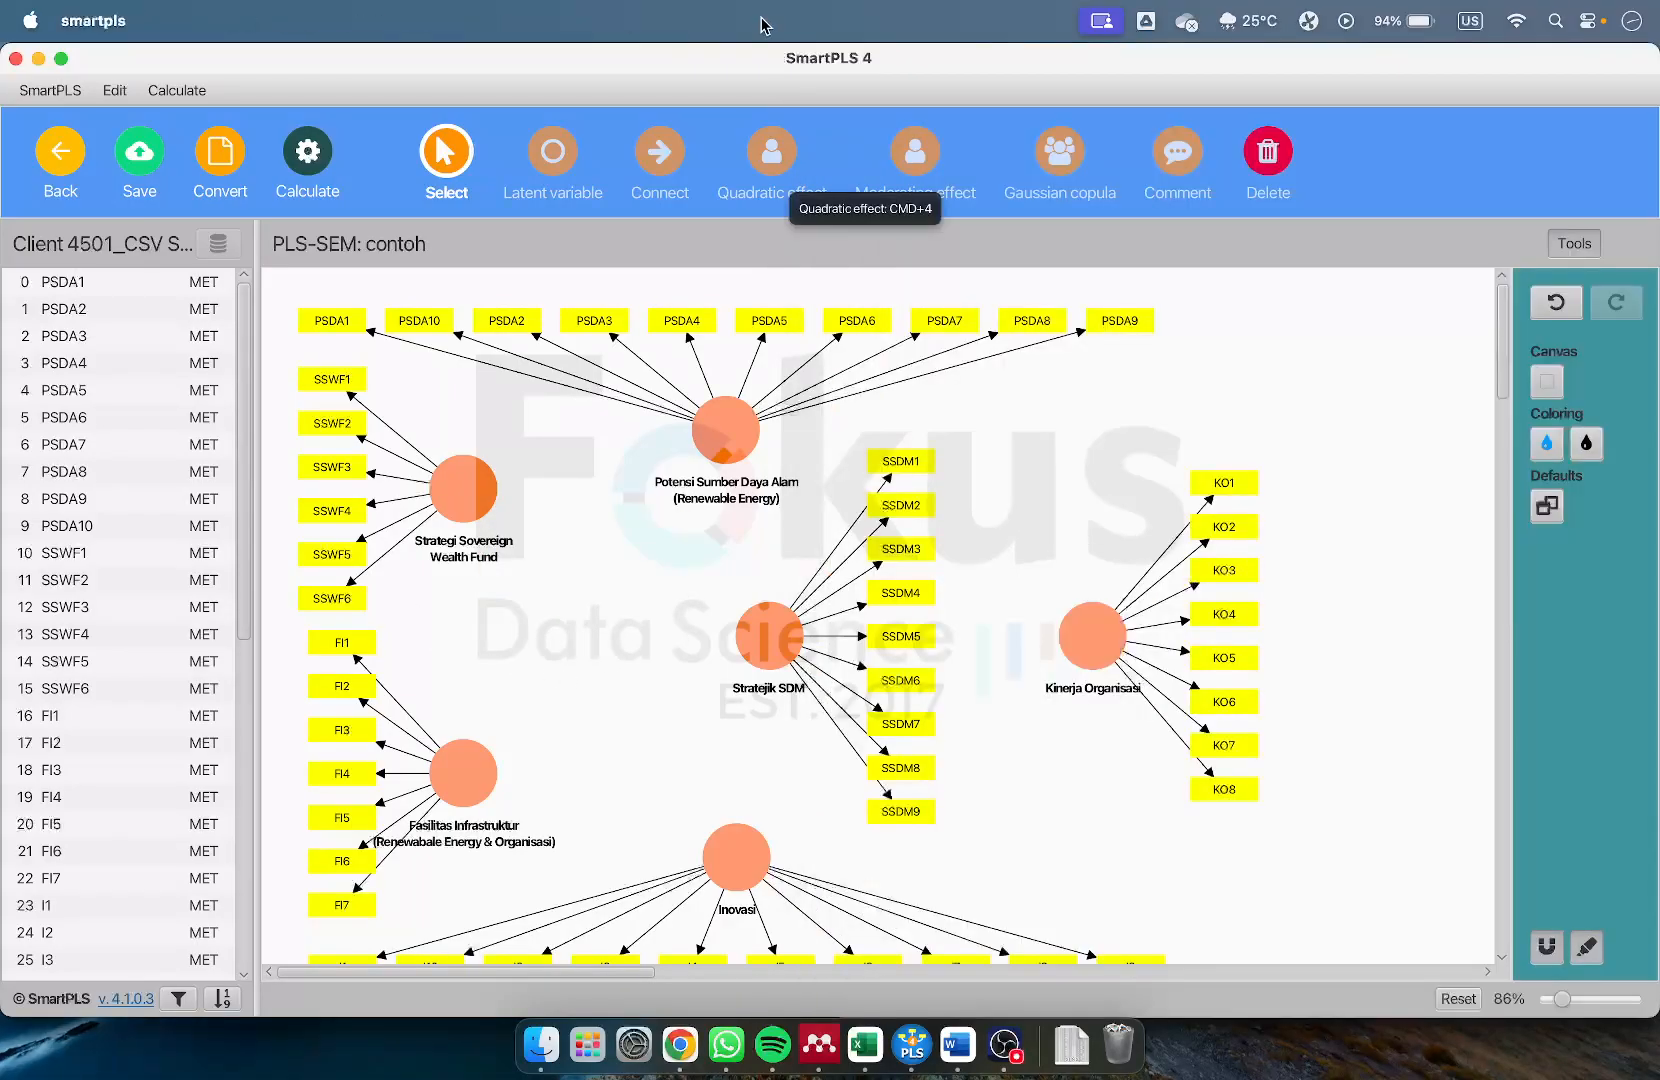
Connect Potensi Sumber Daya Alam, Strategi Sovereign Wealth Fund, Fasilitas Infrastruktur and Inovasi to Stratejik SDM, and Stratejik SDM to Kinerja Organisasi
{"action": "left_click", "coordinate": [659, 174]}
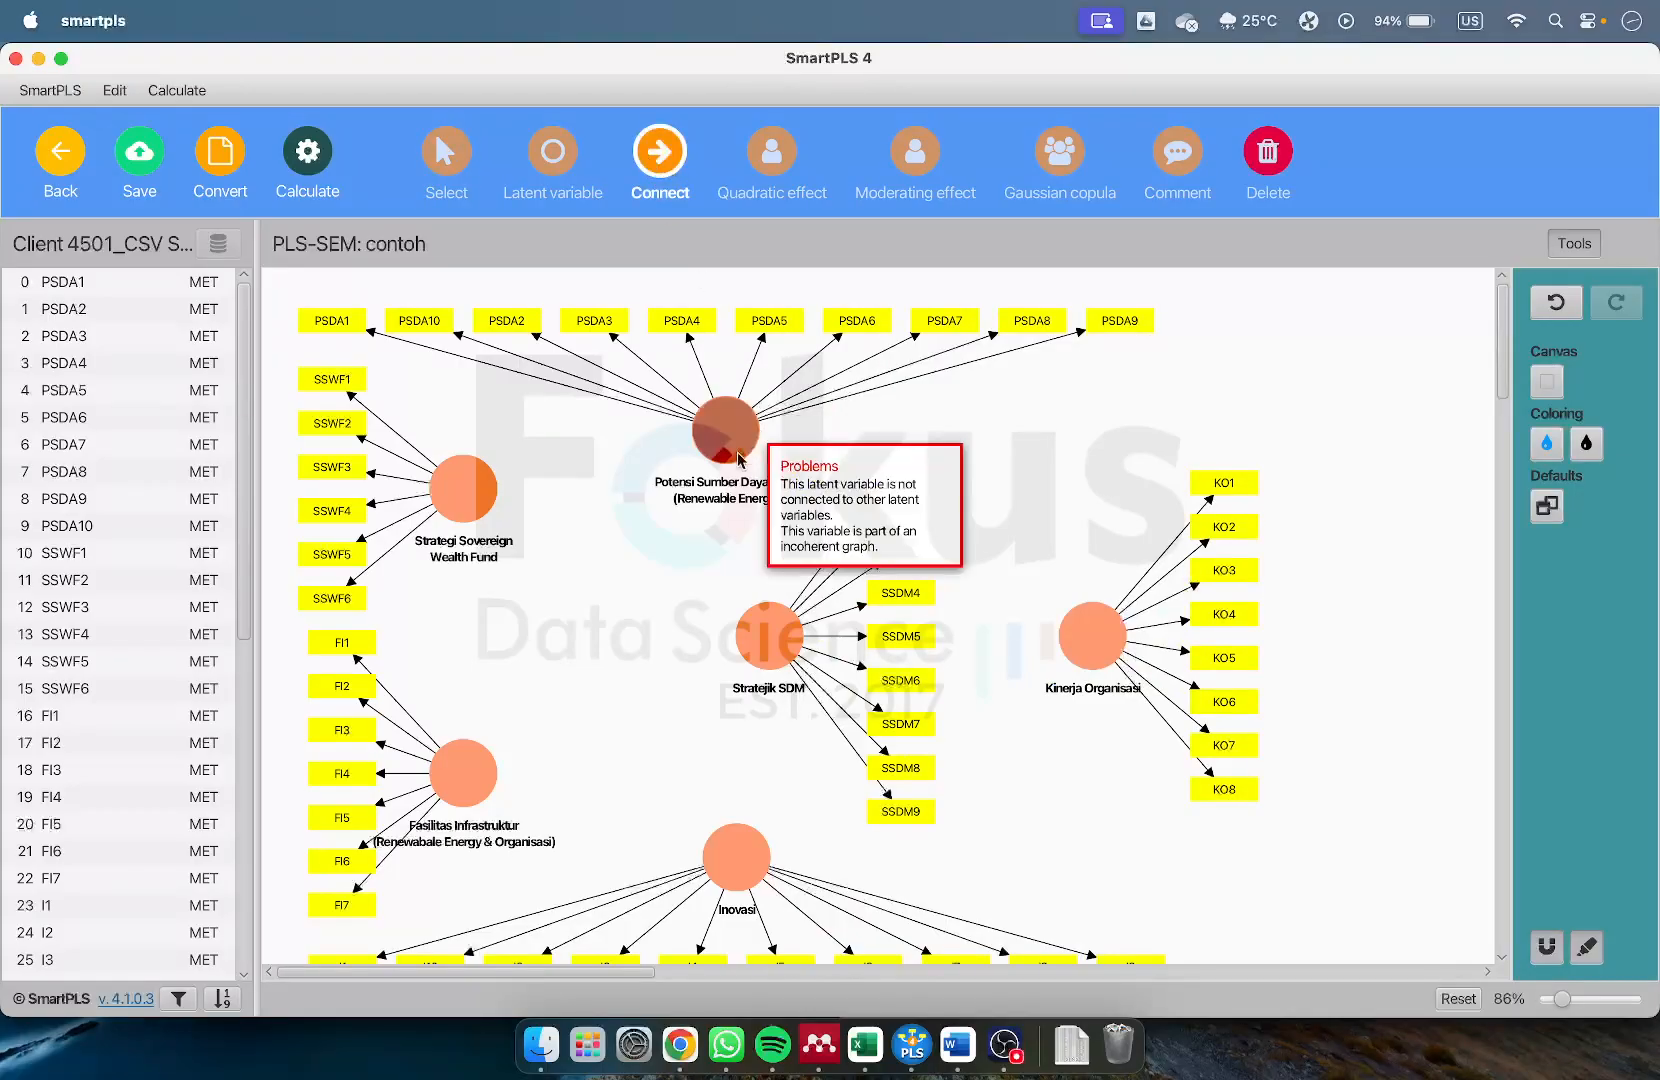
{"action": "left_click_drag", "start_coordinate": [730, 457], "coordinate": [768, 636]}
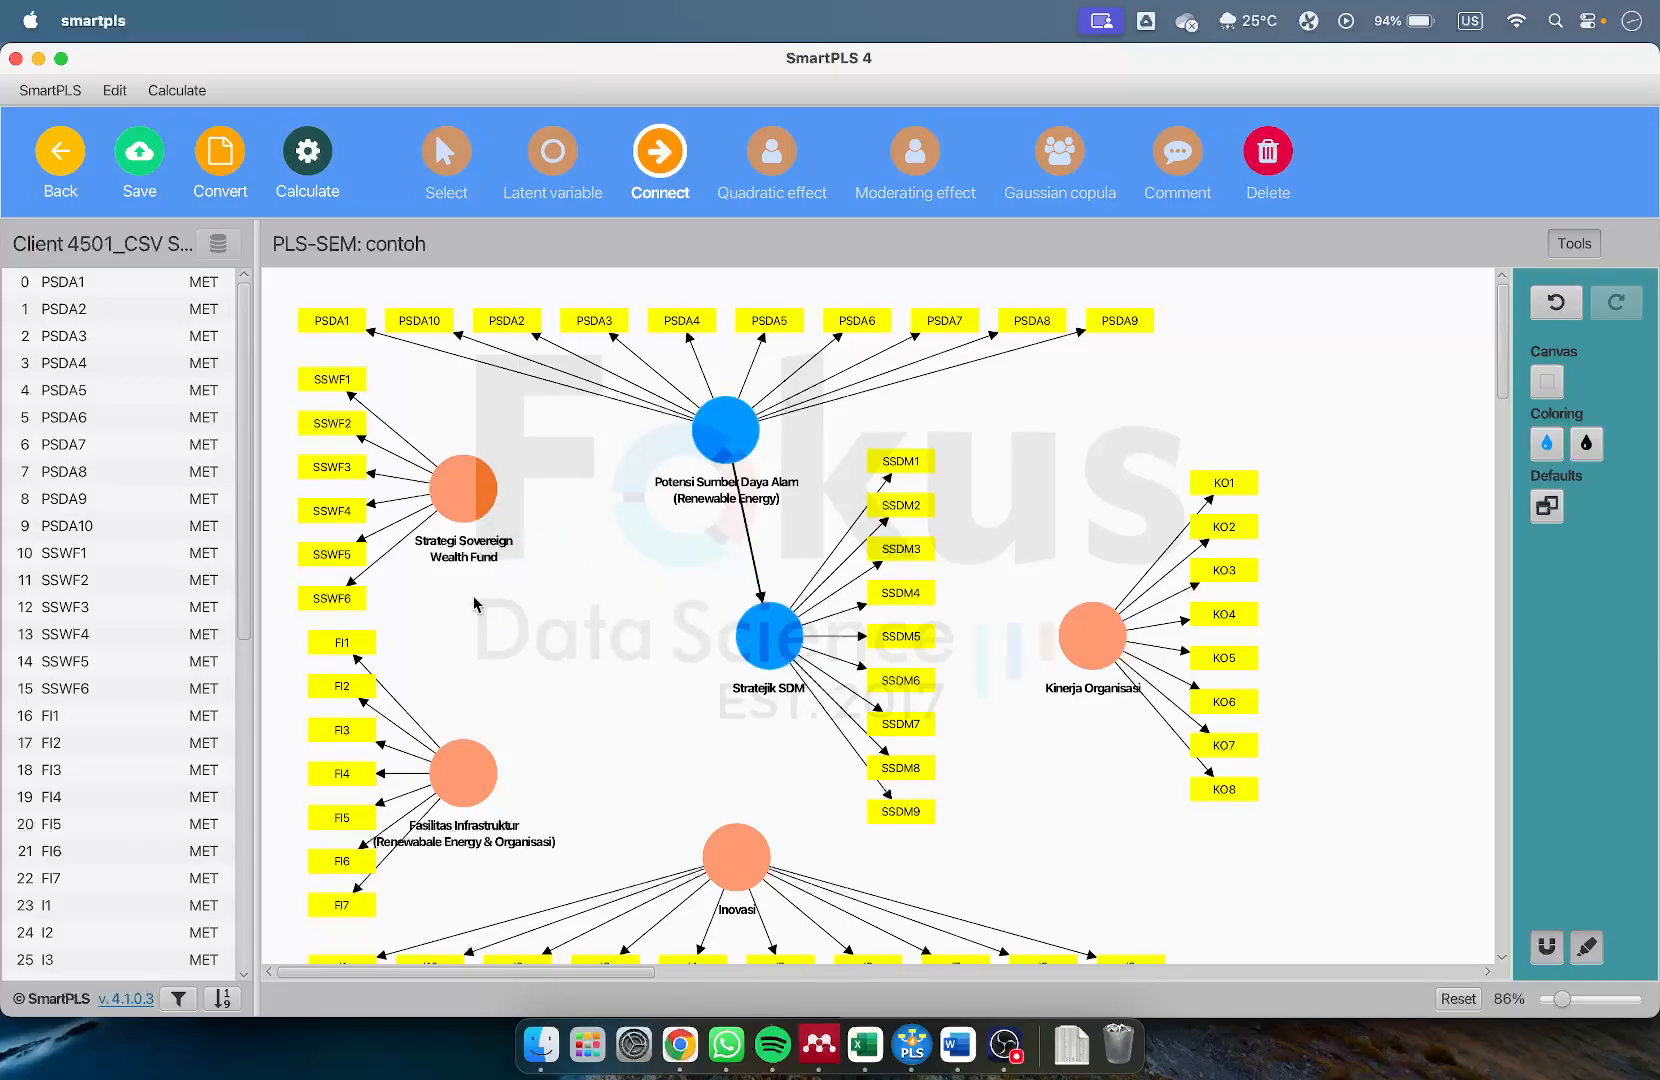
{"action": "left_click_drag", "start_coordinate": [465, 495], "coordinate": [800, 668]}
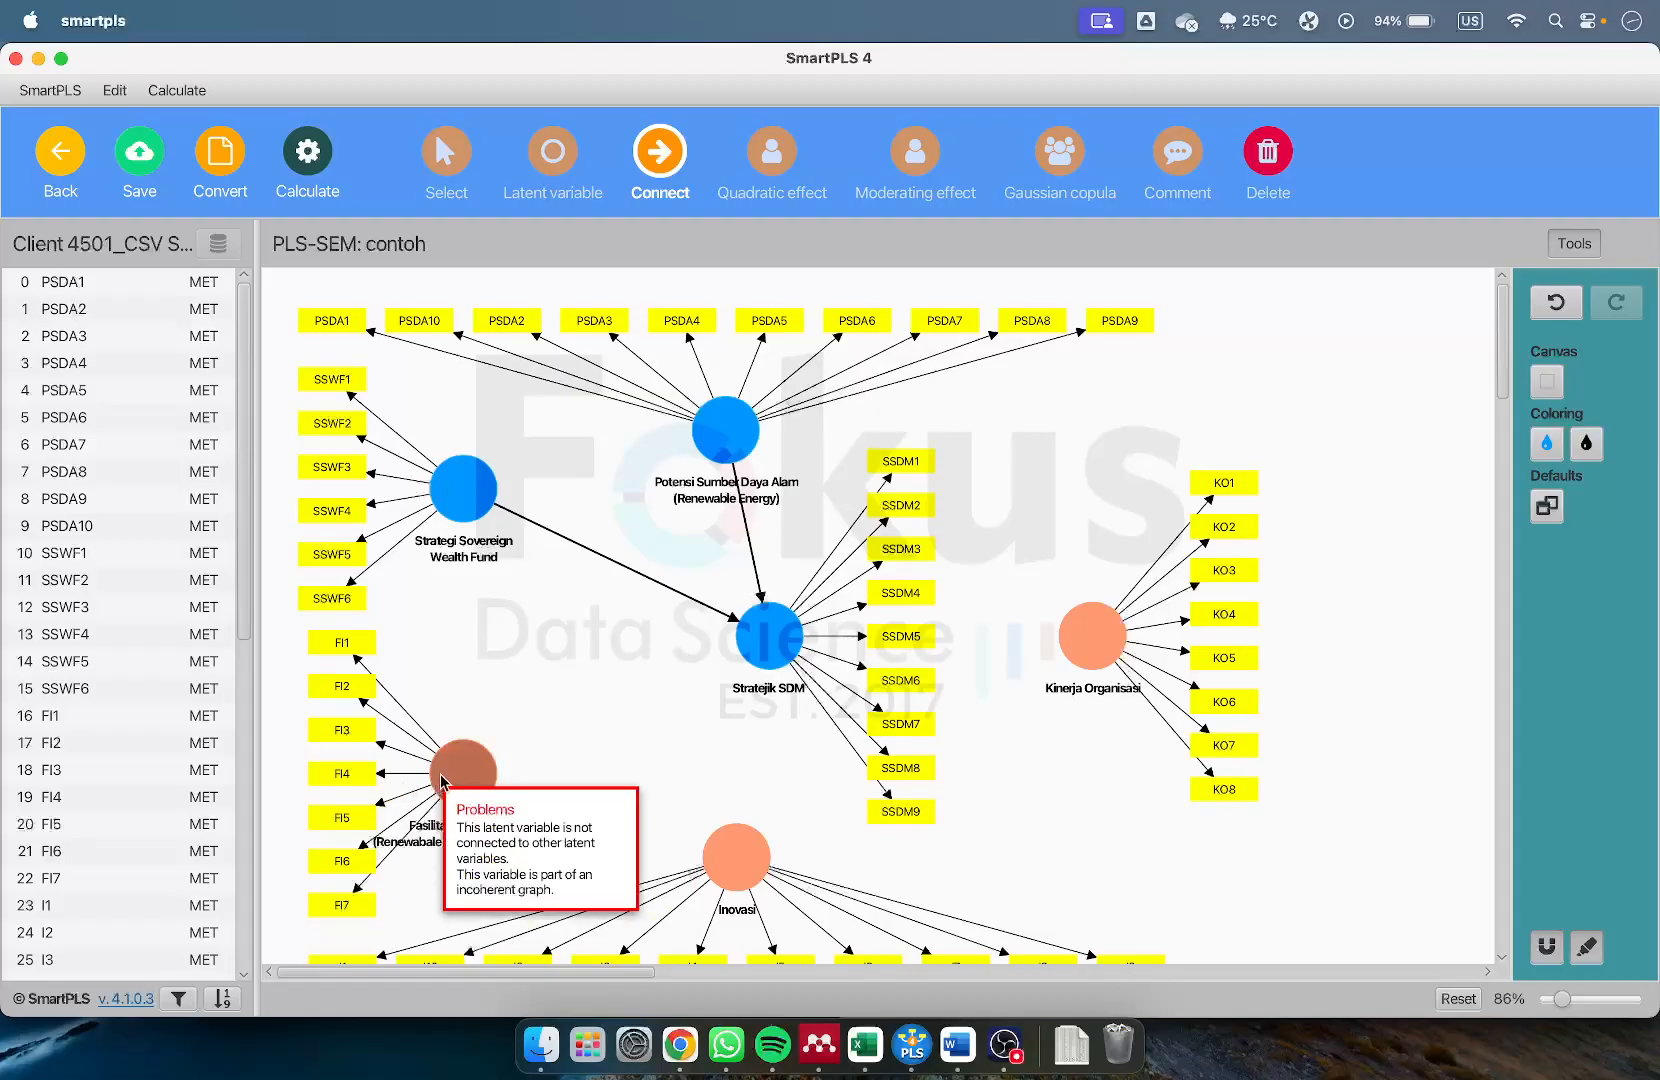
{"action": "left_click_drag", "start_coordinate": [441, 782], "coordinate": [772, 652]}
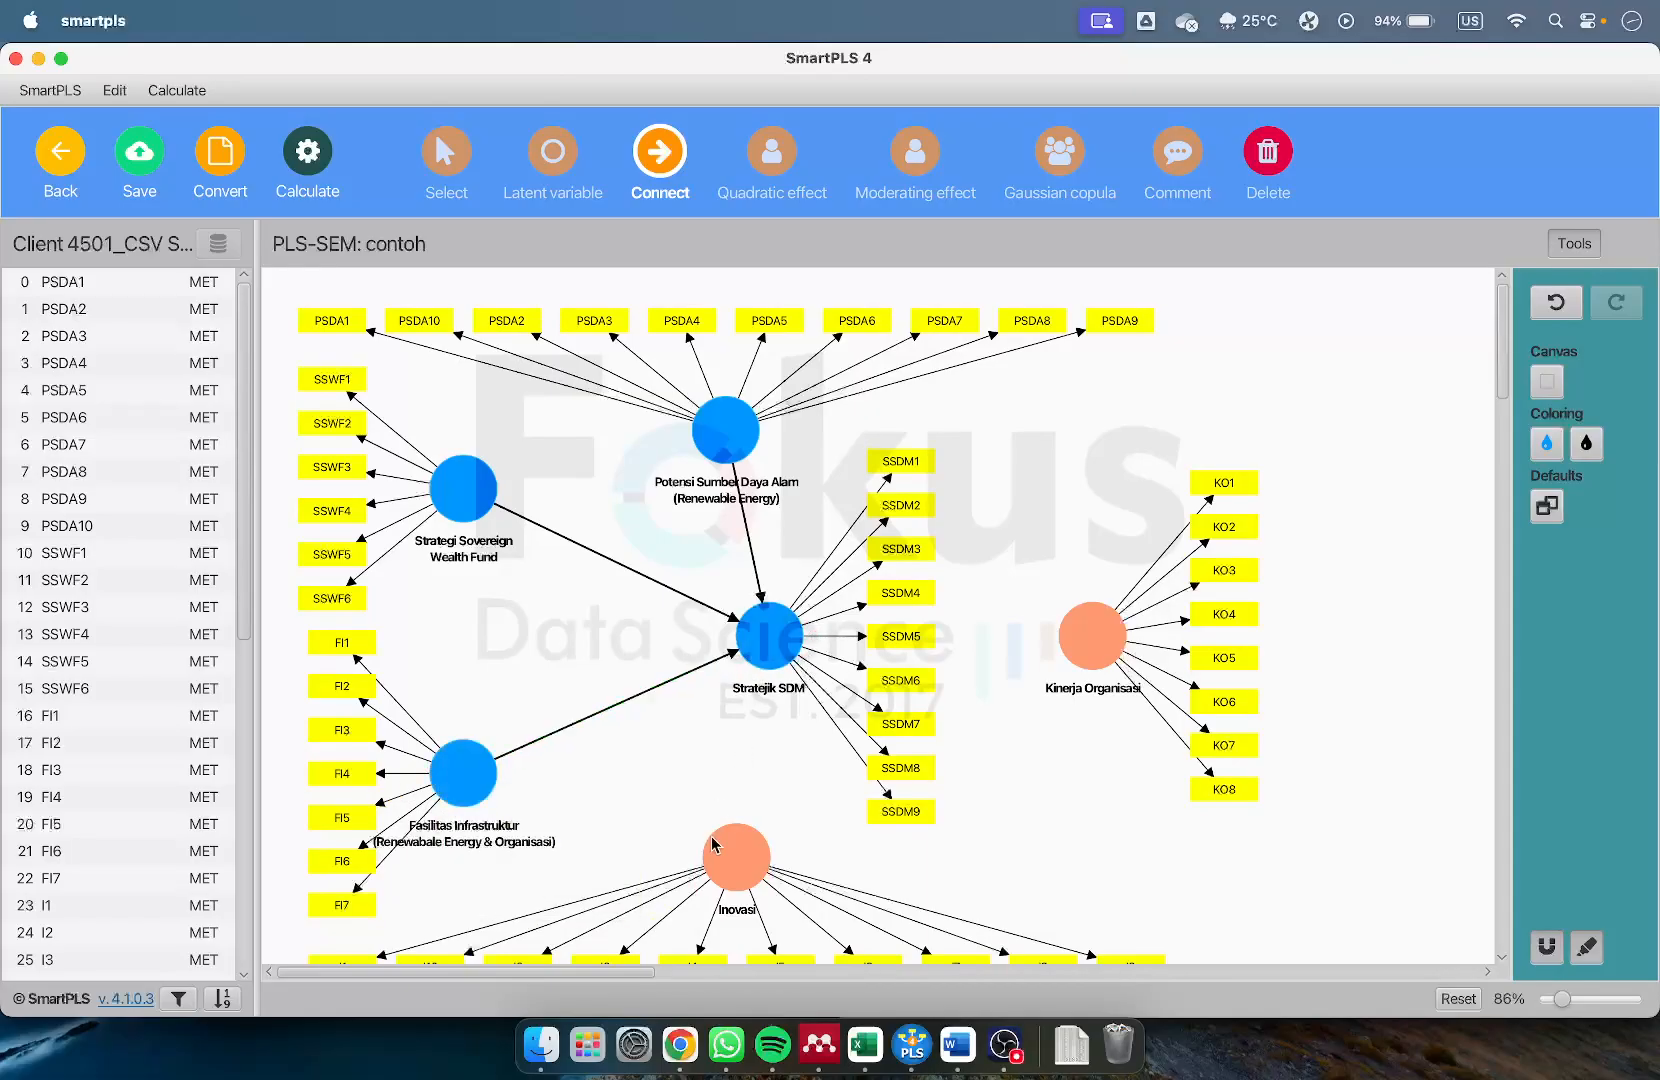
{"action": "left_click", "coordinate": [719, 847]}
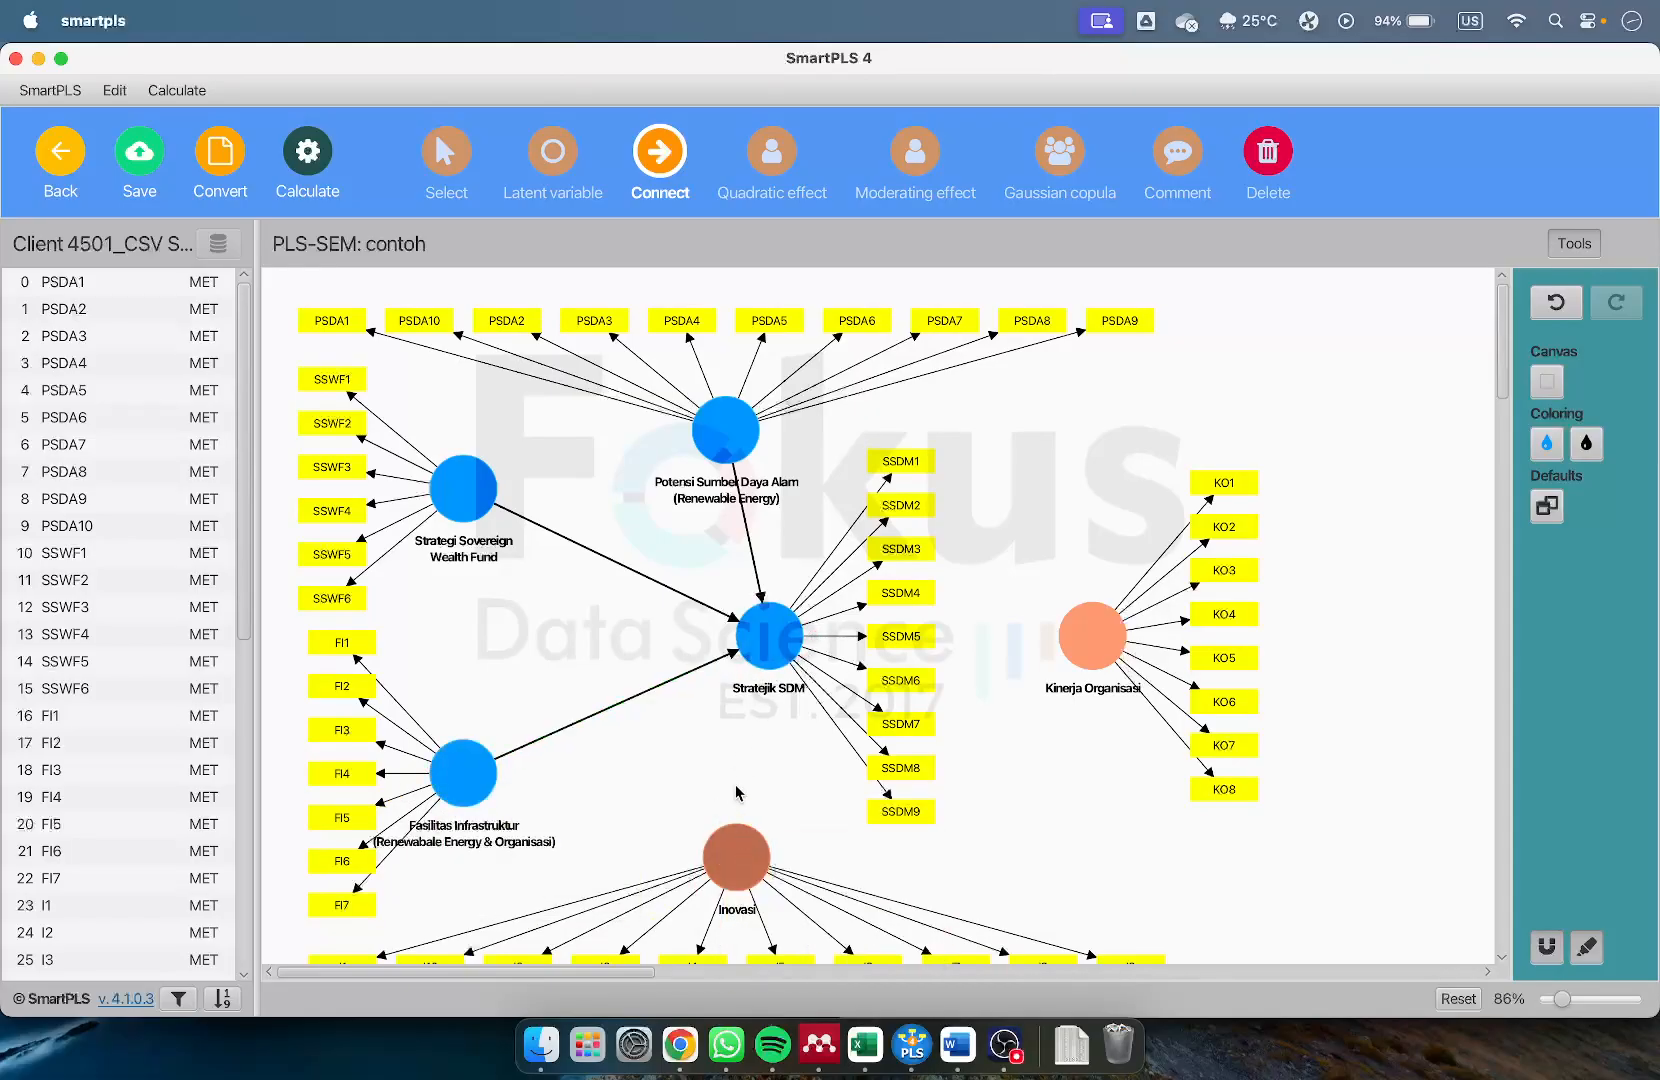
{"action": "left_click_drag", "start_coordinate": [723, 838], "coordinate": [1092, 636]}
Add direct paths from Potensi Sumber Daya Alam, Strategi Sovereign Wealth Fund, Fasilitas Infrastruktur and Inovasi to Kinerja Organisasi, and save the model
{"action": "left_click_drag", "start_coordinate": [708, 403], "coordinate": [1076, 640]}
{"action": "left_click_drag", "start_coordinate": [465, 492], "coordinate": [1106, 640]}
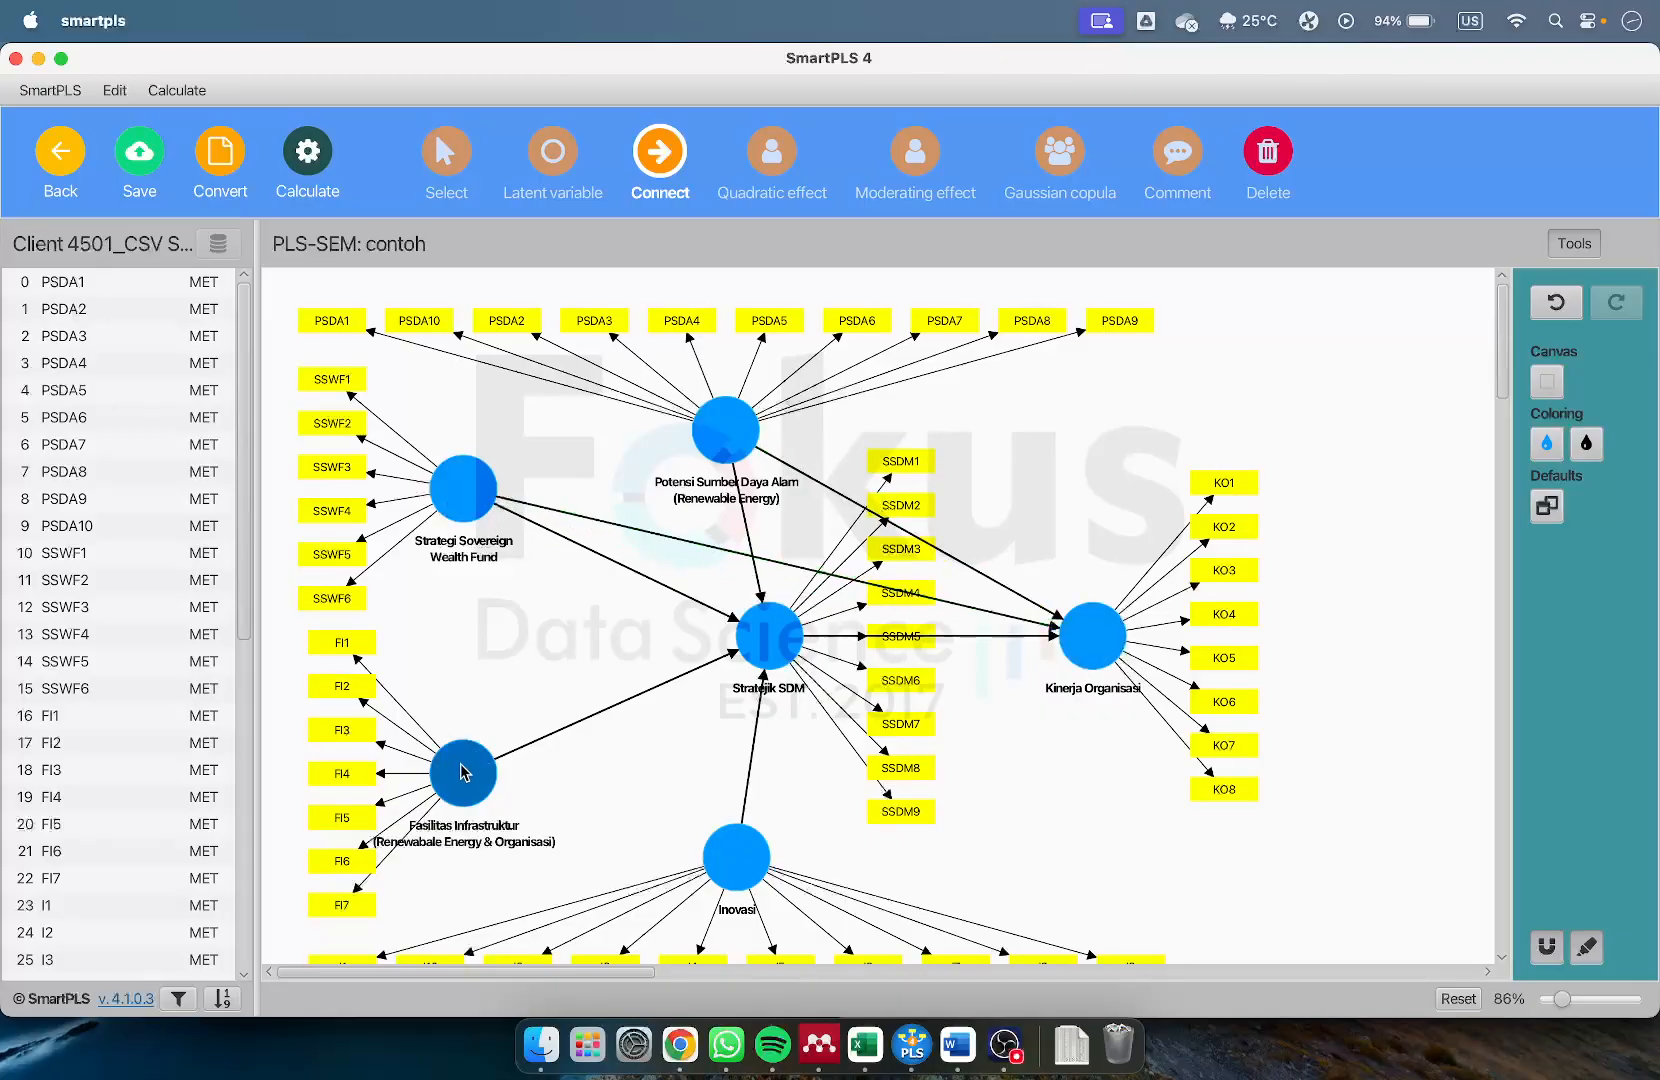
{"action": "left_click_drag", "start_coordinate": [468, 772], "coordinate": [1085, 640]}
{"action": "left_click_drag", "start_coordinate": [770, 852], "coordinate": [1090, 652]}
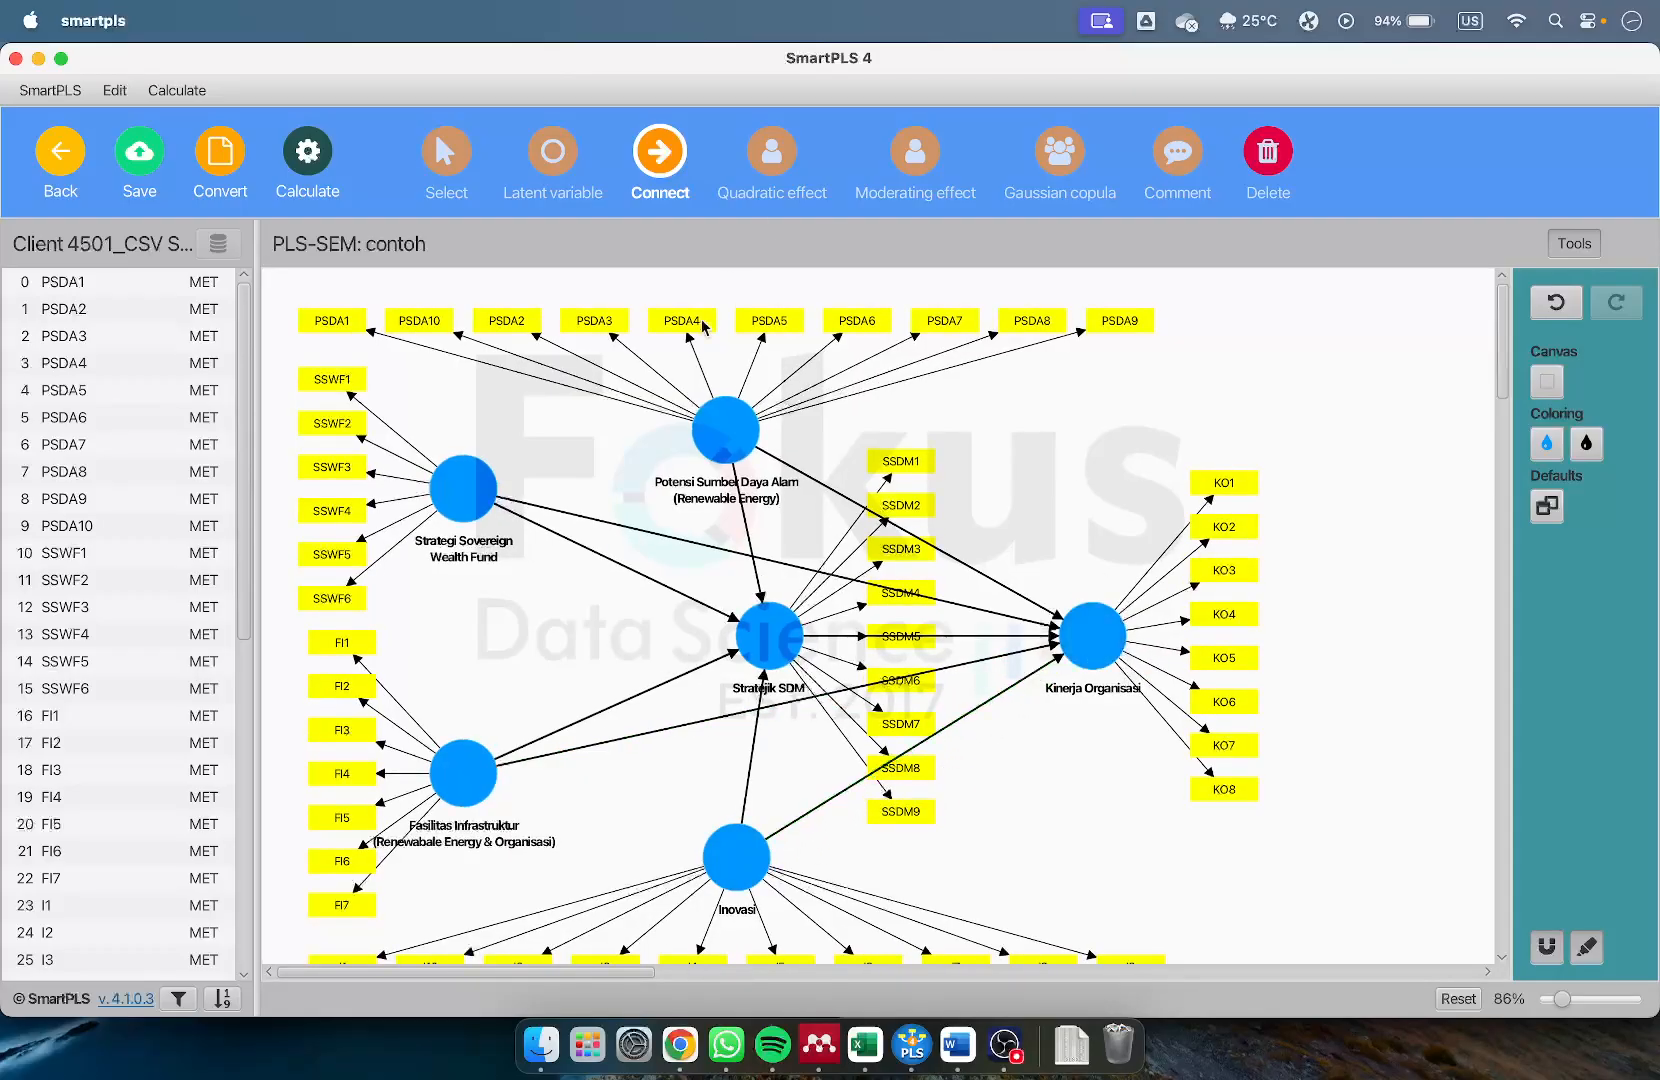
{"action": "left_click", "coordinate": [129, 162]}
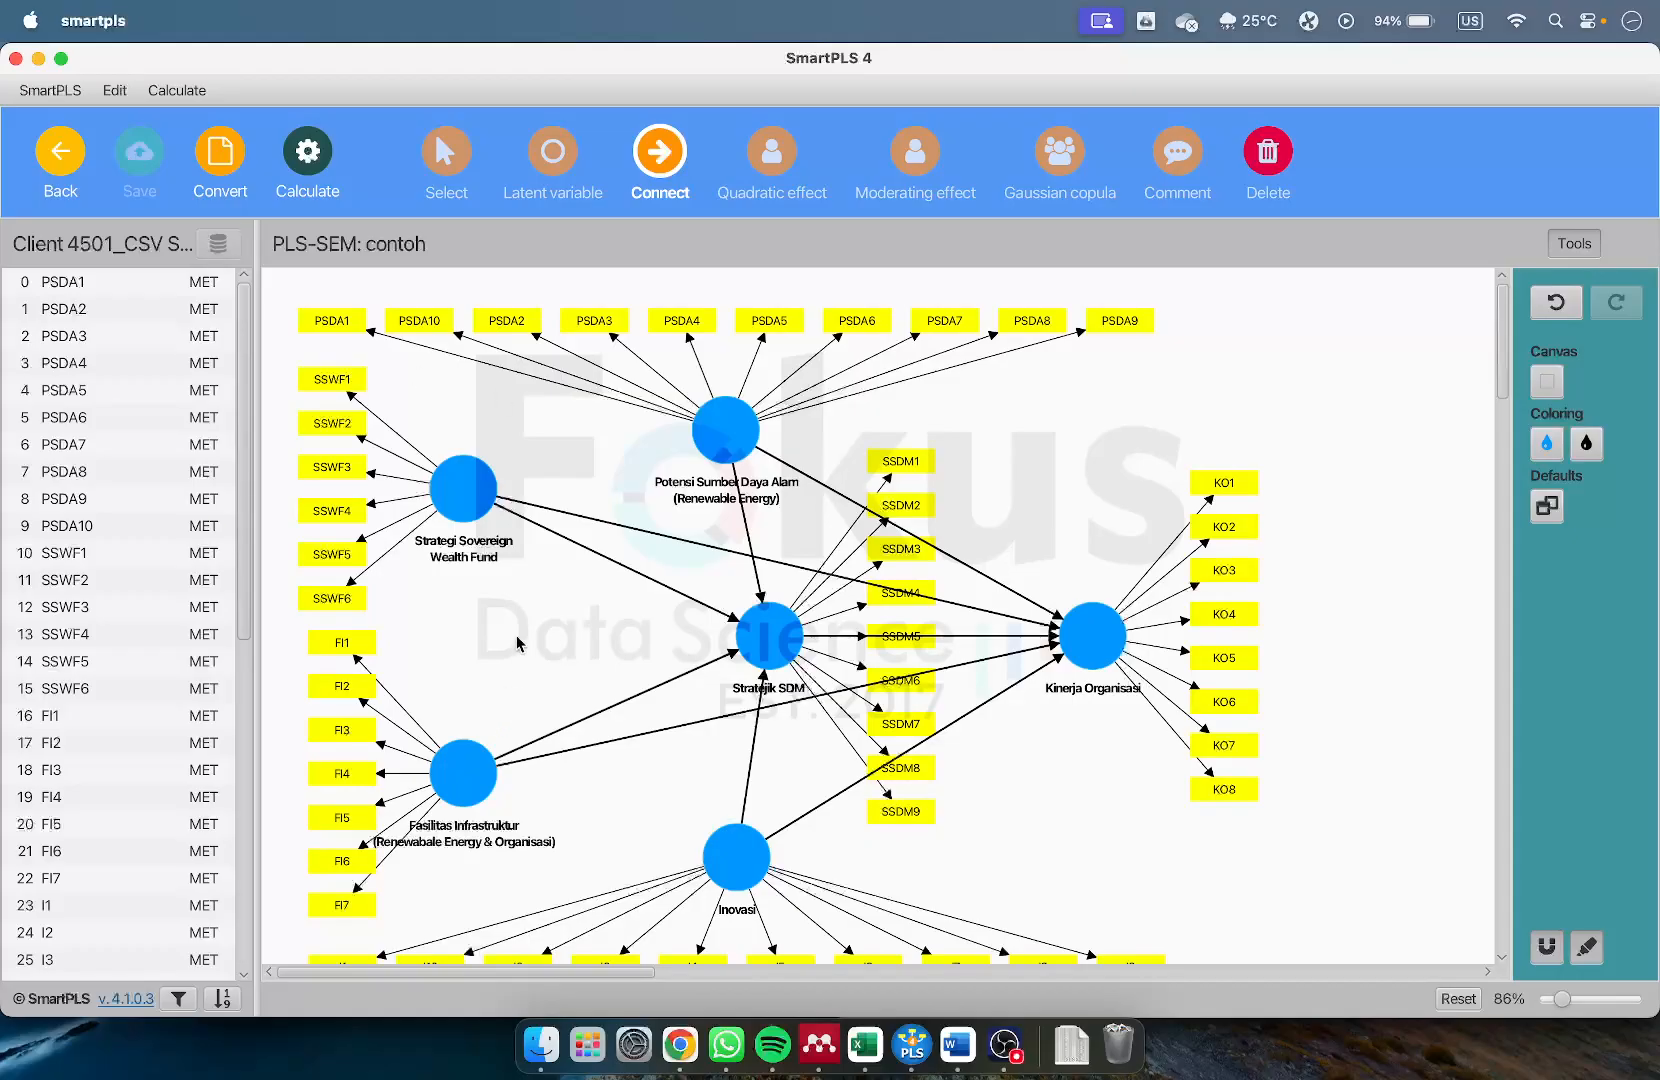
Switch to the Word interpretation report and examine its research model, descriptive statistics table and Outer Model 1 diagram
{"action": "left_click", "coordinate": [952, 1043]}
{"action": "scroll", "coordinate": [1252, 698], "scroll_direction": "up", "scroll_amount": 5}
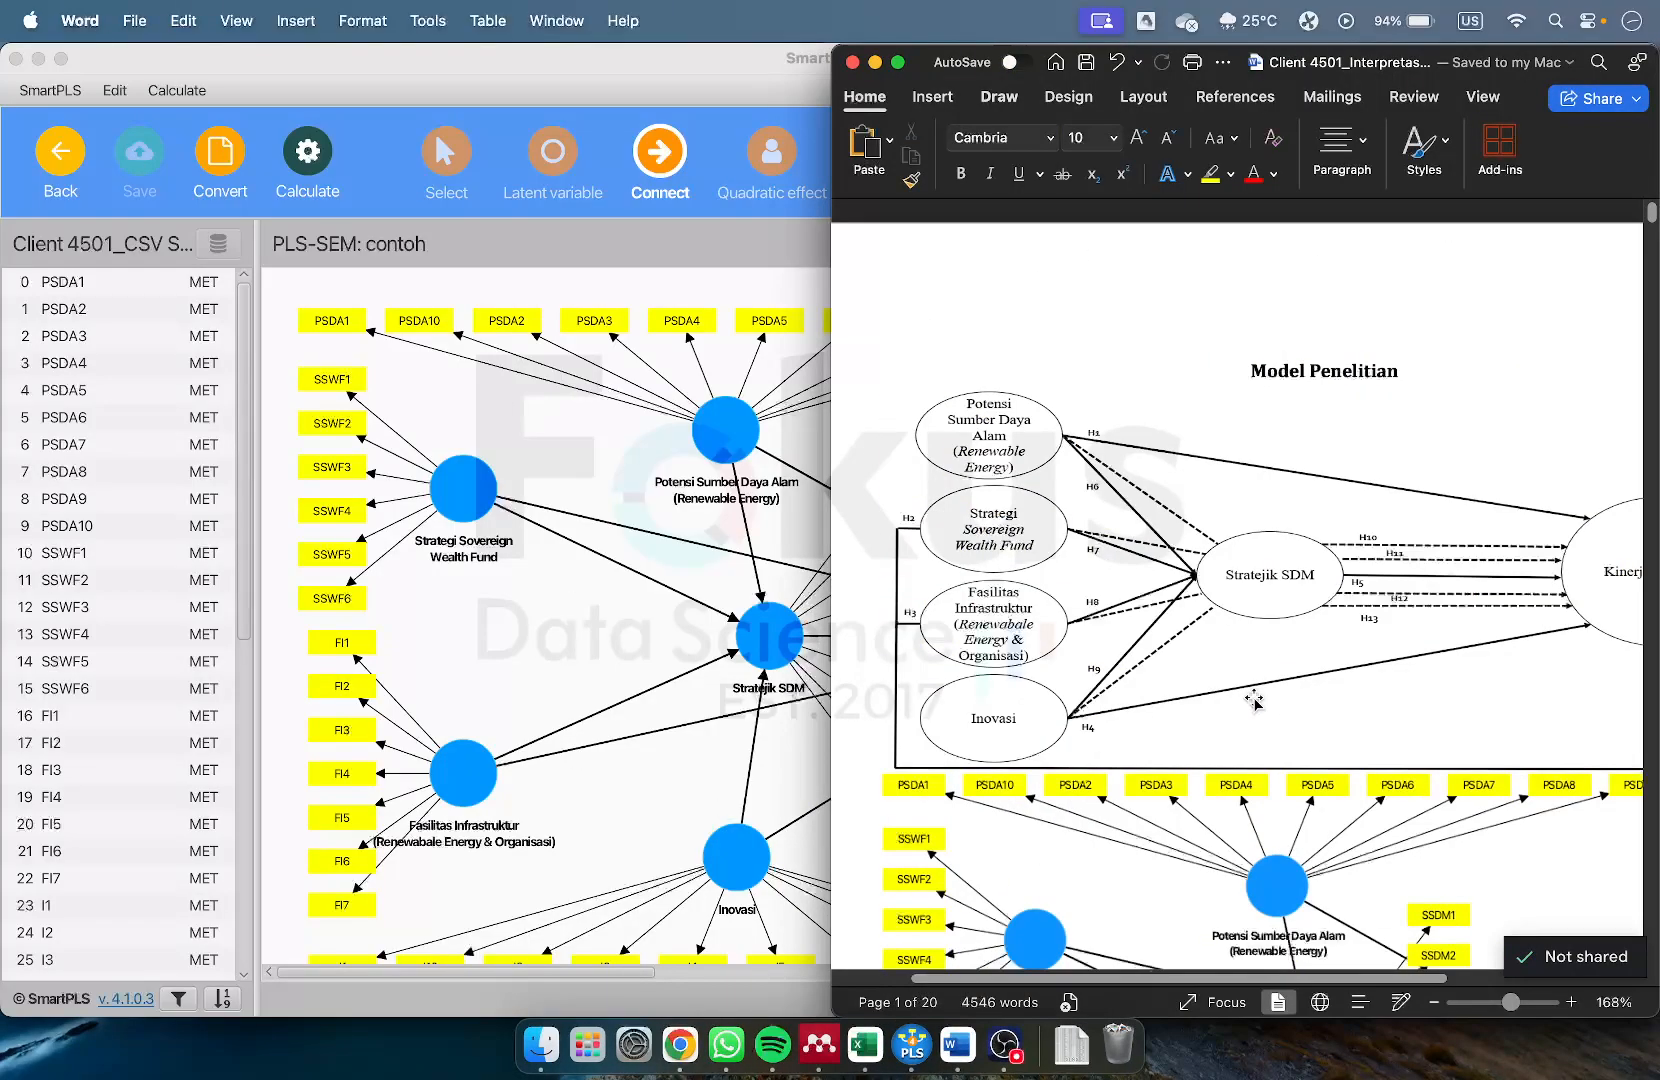
{"action": "scroll", "coordinate": [1275, 702], "scroll_direction": "down", "scroll_amount": 7}
{"action": "scroll", "coordinate": [1277, 700], "scroll_direction": "down", "scroll_amount": 10}
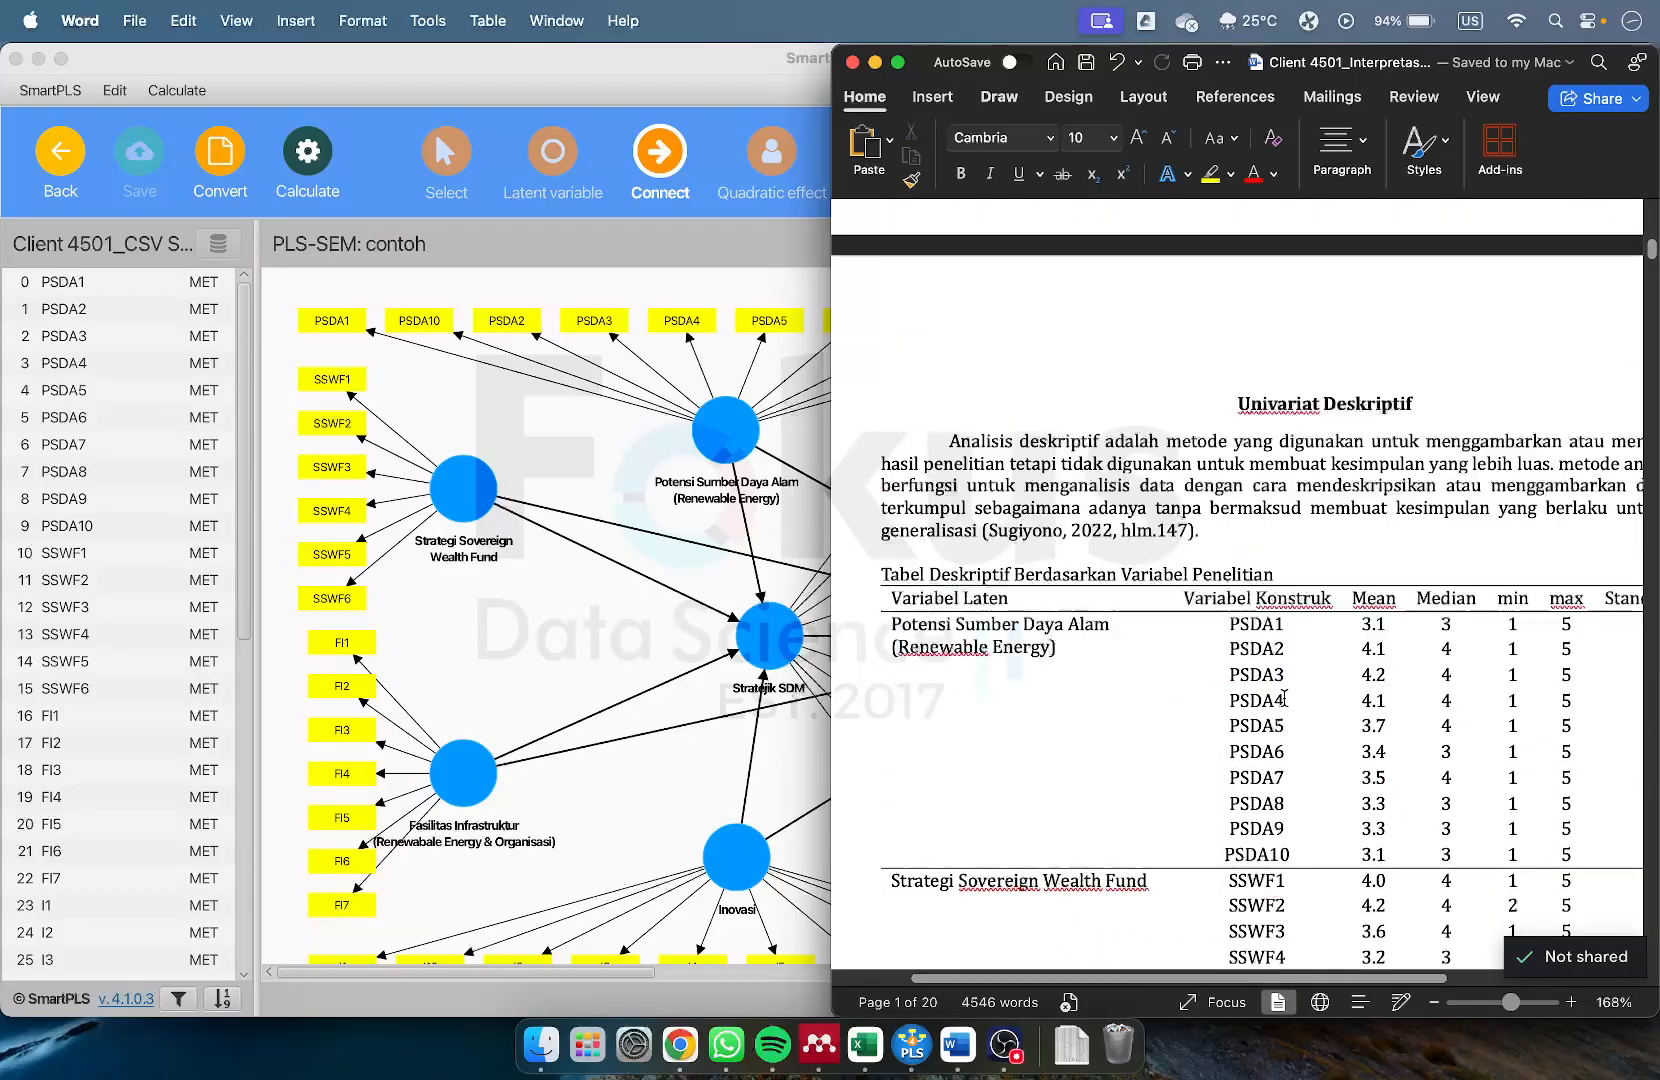
{"action": "scroll", "coordinate": [1405, 455], "scroll_direction": "down", "scroll_amount": 12}
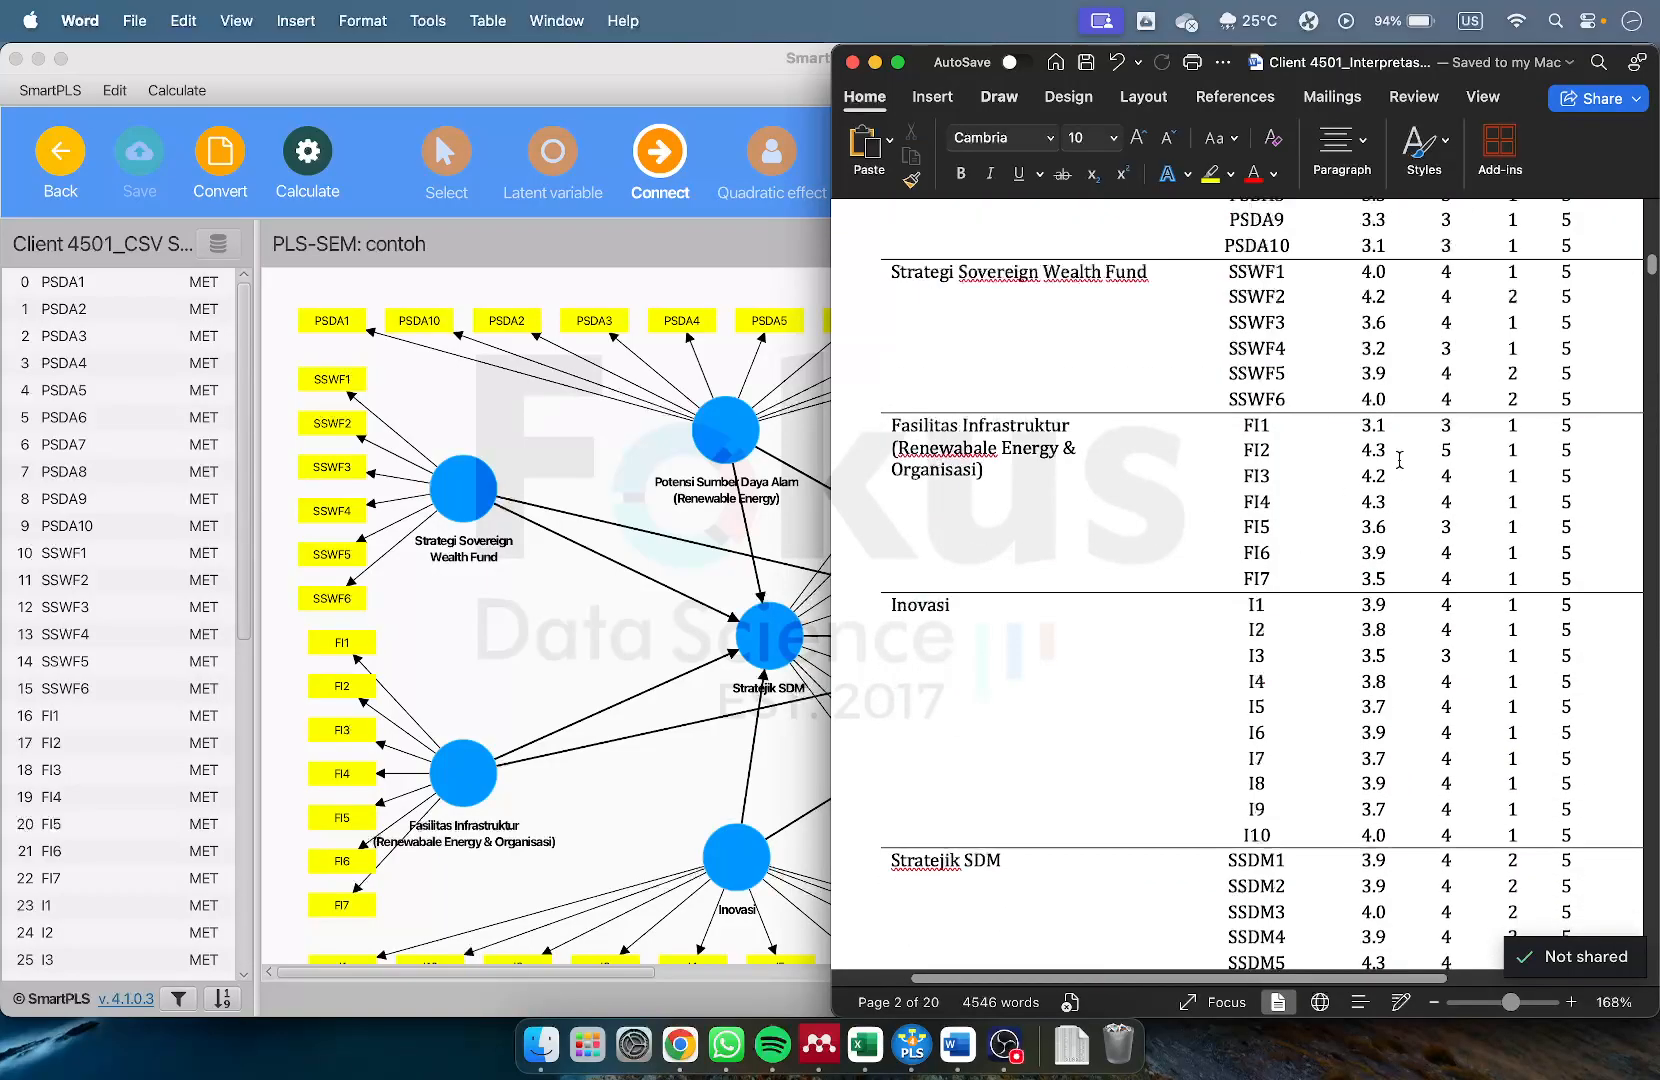
{"action": "scroll", "coordinate": [1408, 455], "scroll_direction": "down", "scroll_amount": 5}
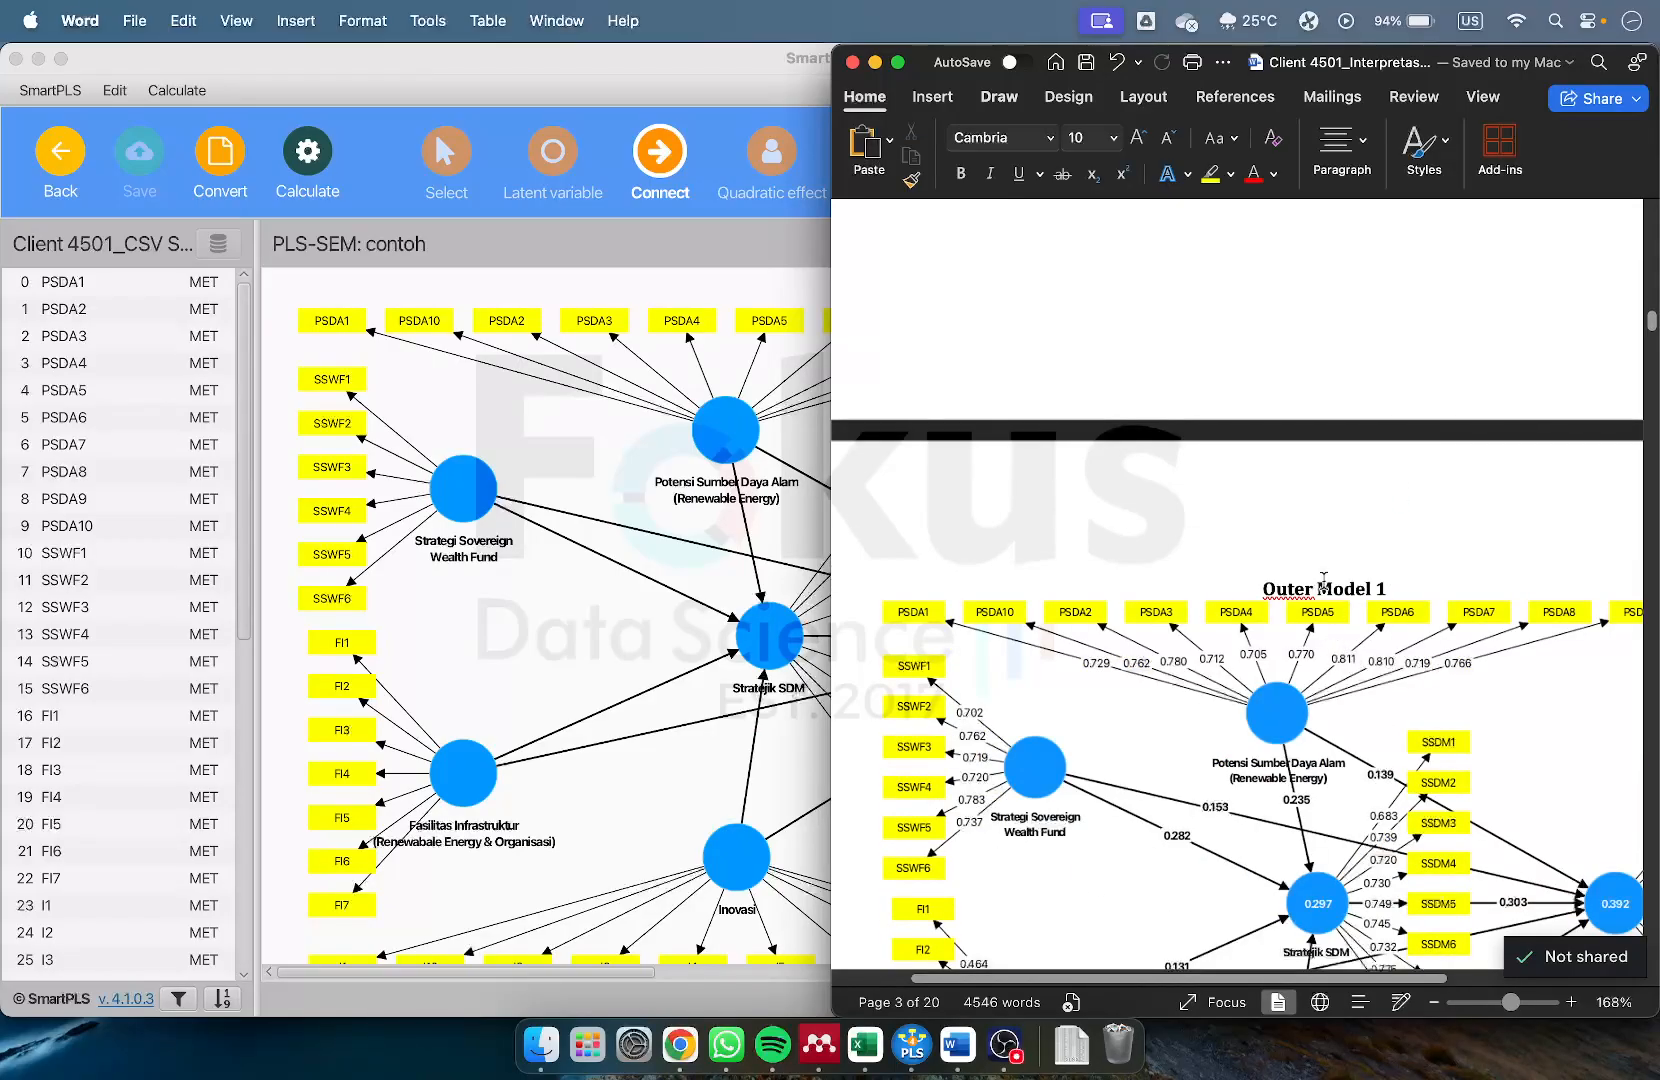
{"action": "scroll", "coordinate": [1362, 610], "scroll_direction": "down", "scroll_amount": 5}
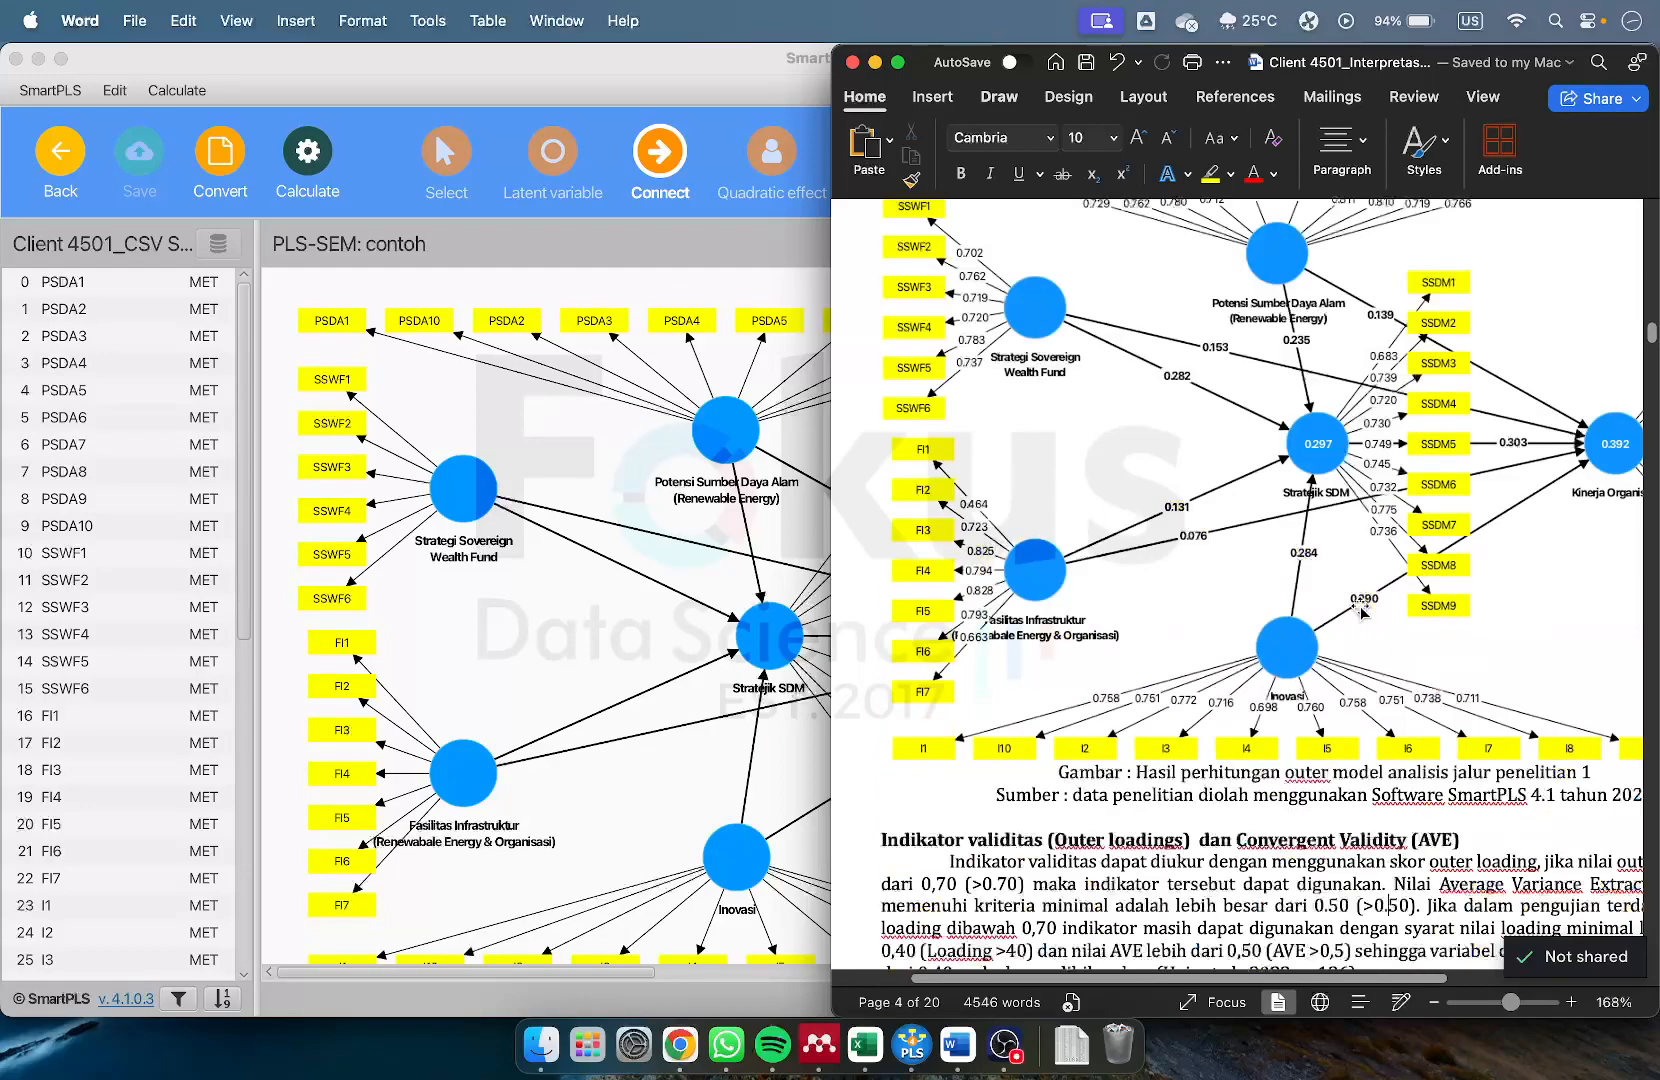
Examine the report's first outer loadings and AVE table against the 0.70 and 0.5 criteria, including highlighted indicators and the conclusions below it
{"action": "scroll", "coordinate": [1325, 602], "scroll_direction": "down", "scroll_amount": 8}
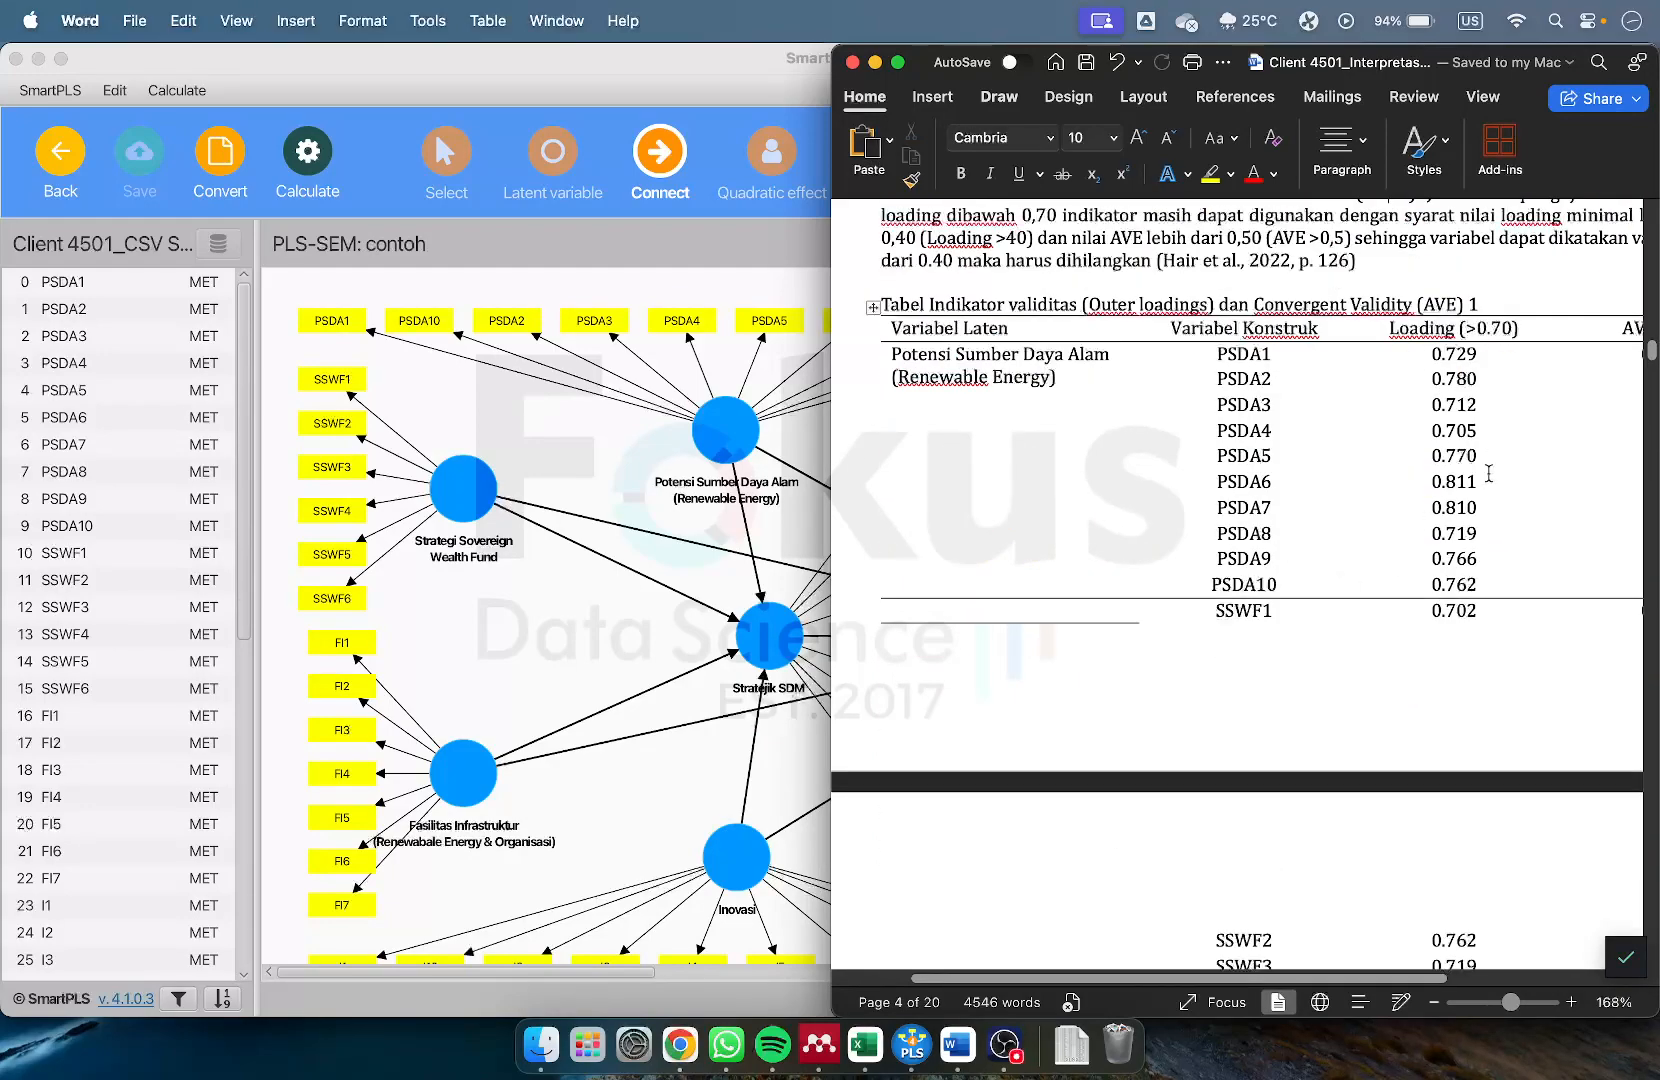
{"action": "scroll", "coordinate": [1489, 473], "scroll_direction": "right", "scroll_amount": 3}
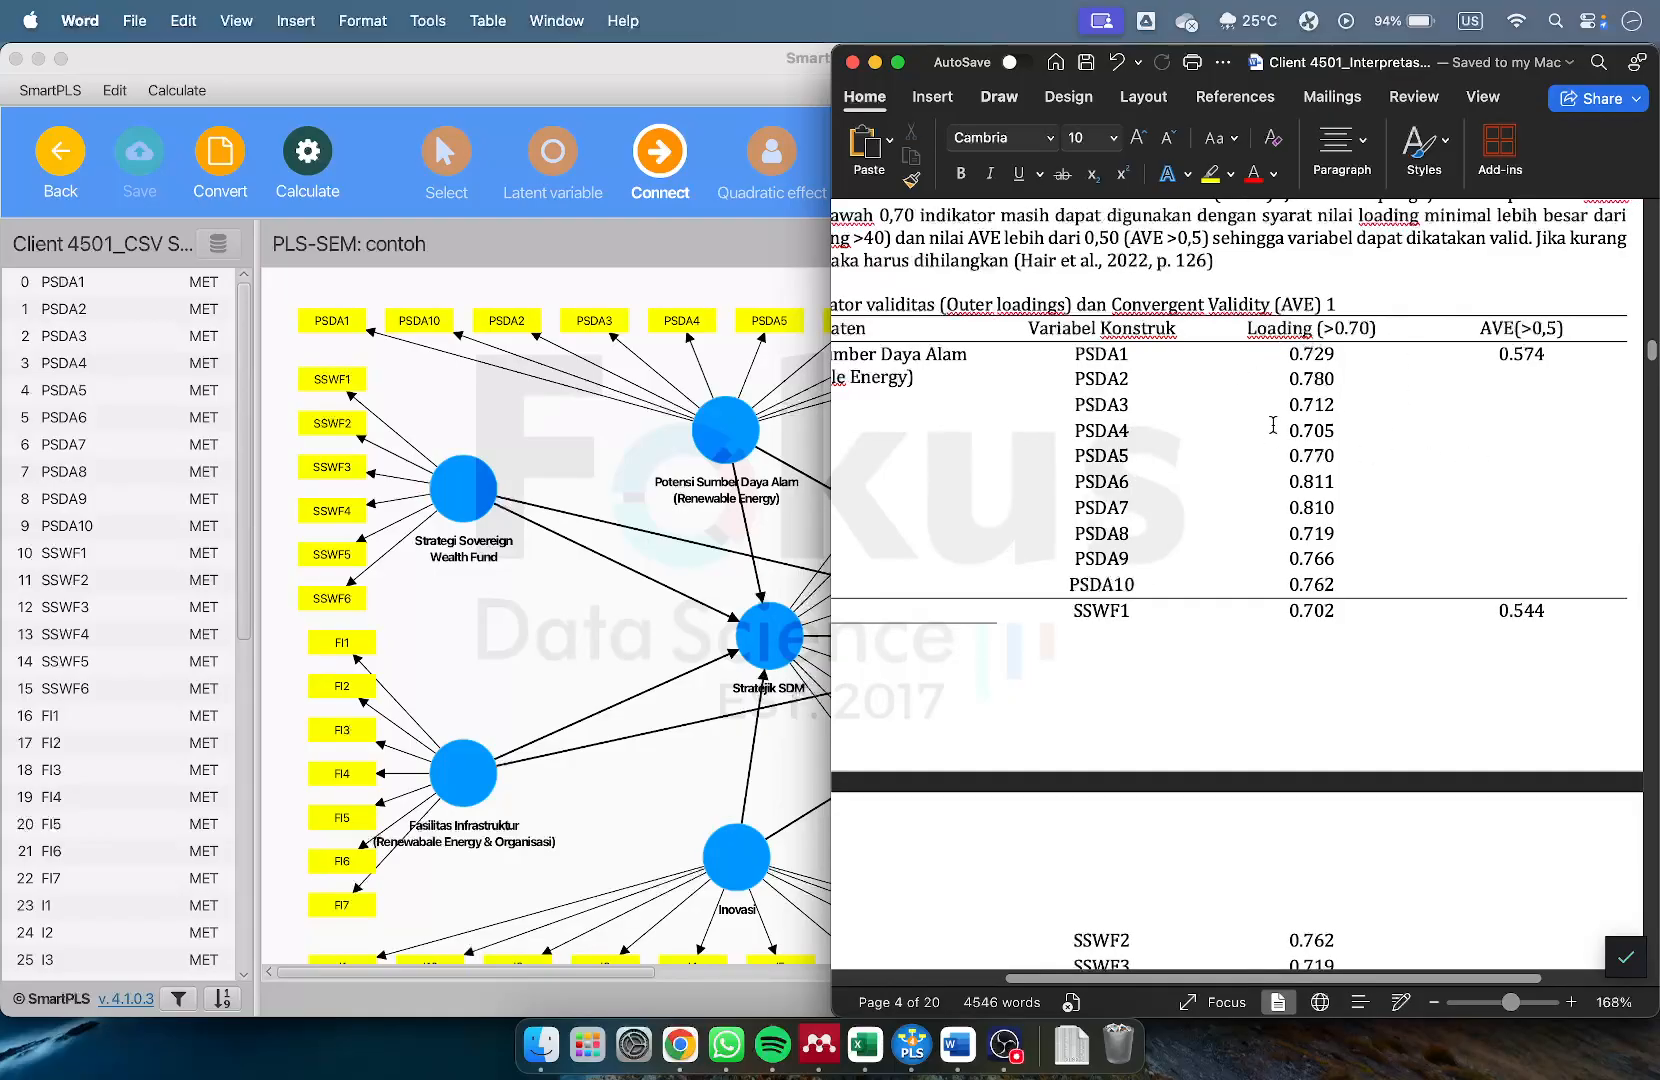
{"action": "scroll", "coordinate": [1328, 341], "scroll_direction": "right", "scroll_amount": 1}
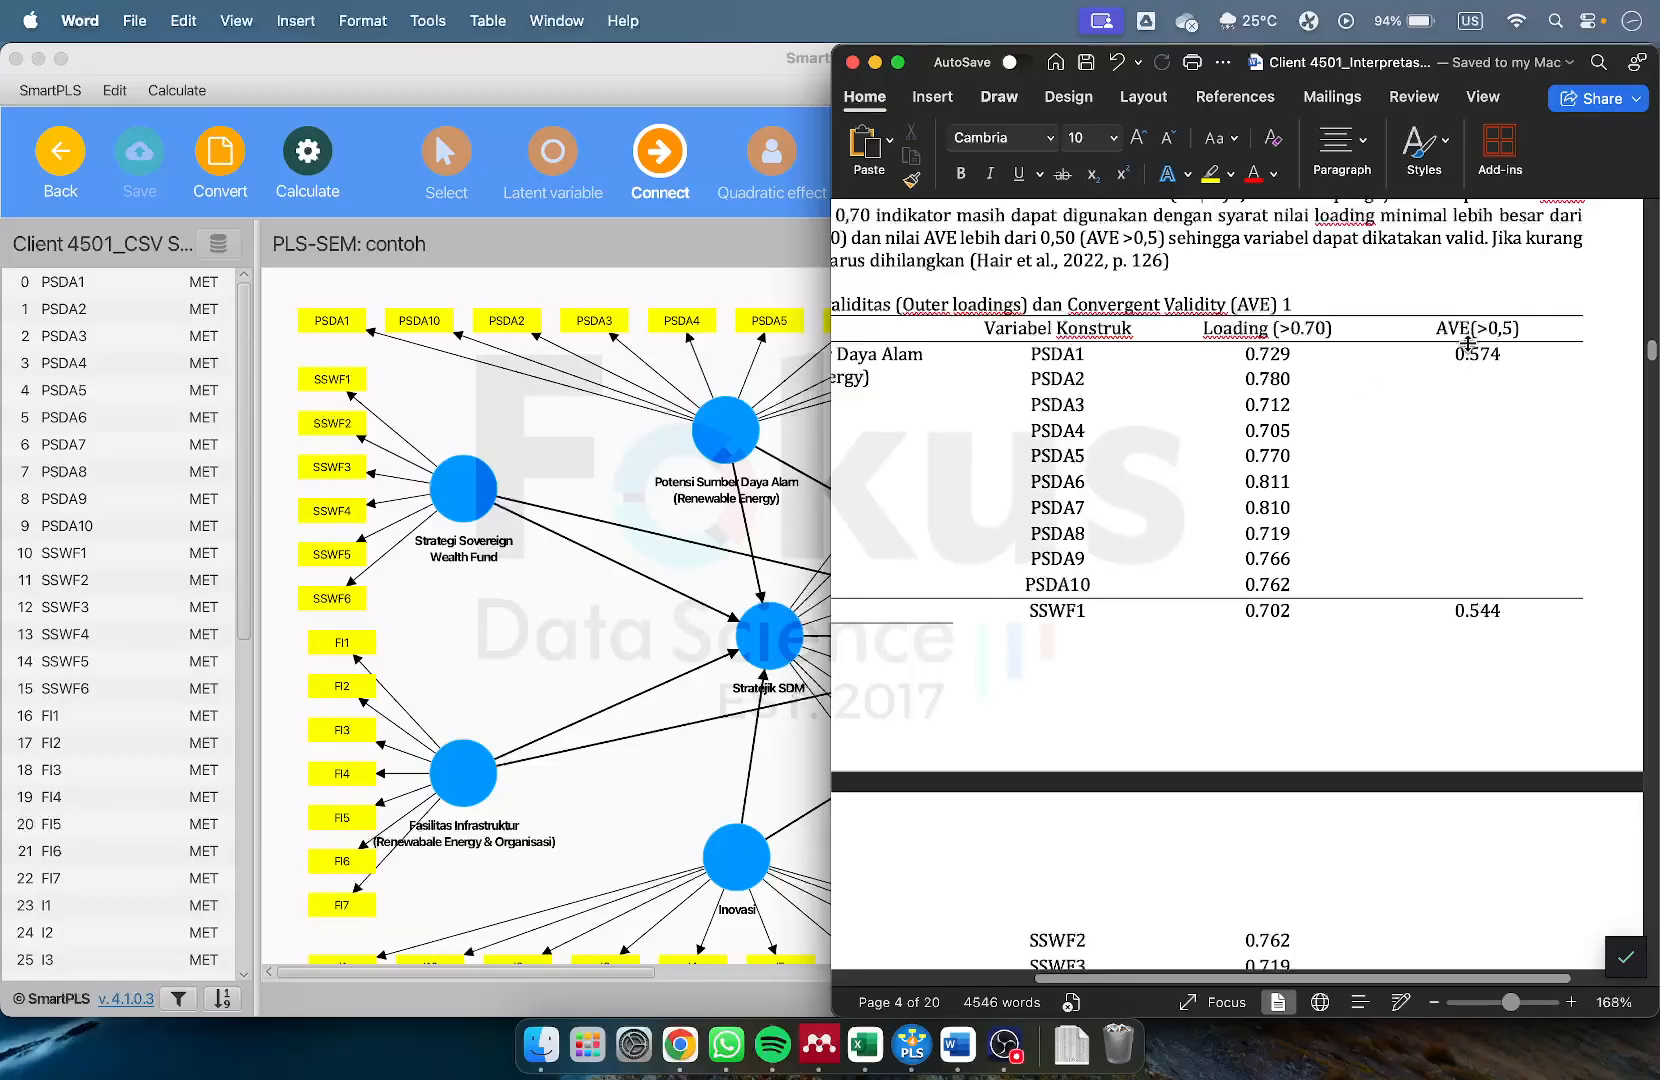
{"action": "scroll", "coordinate": [1463, 403], "scroll_direction": "down", "scroll_amount": 10}
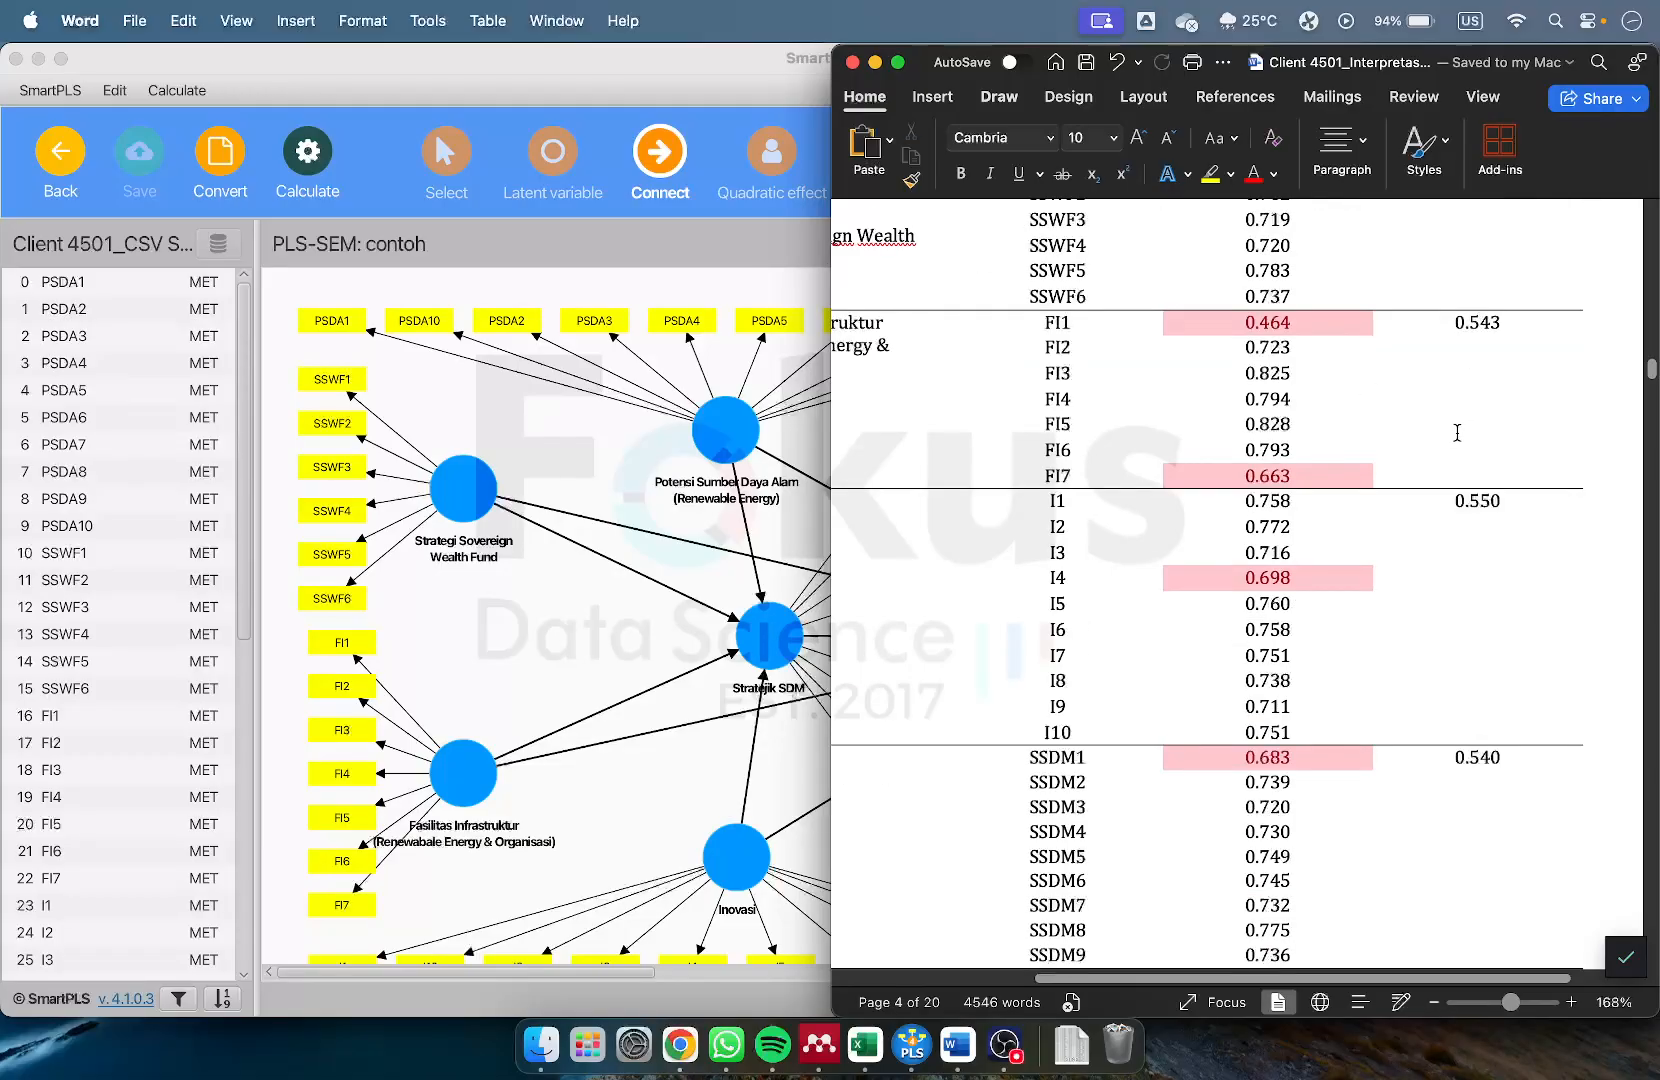
{"action": "scroll", "coordinate": [1456, 430], "scroll_direction": "up", "scroll_amount": 8}
{"action": "scroll", "coordinate": [1215, 472], "scroll_direction": "left", "scroll_amount": 2}
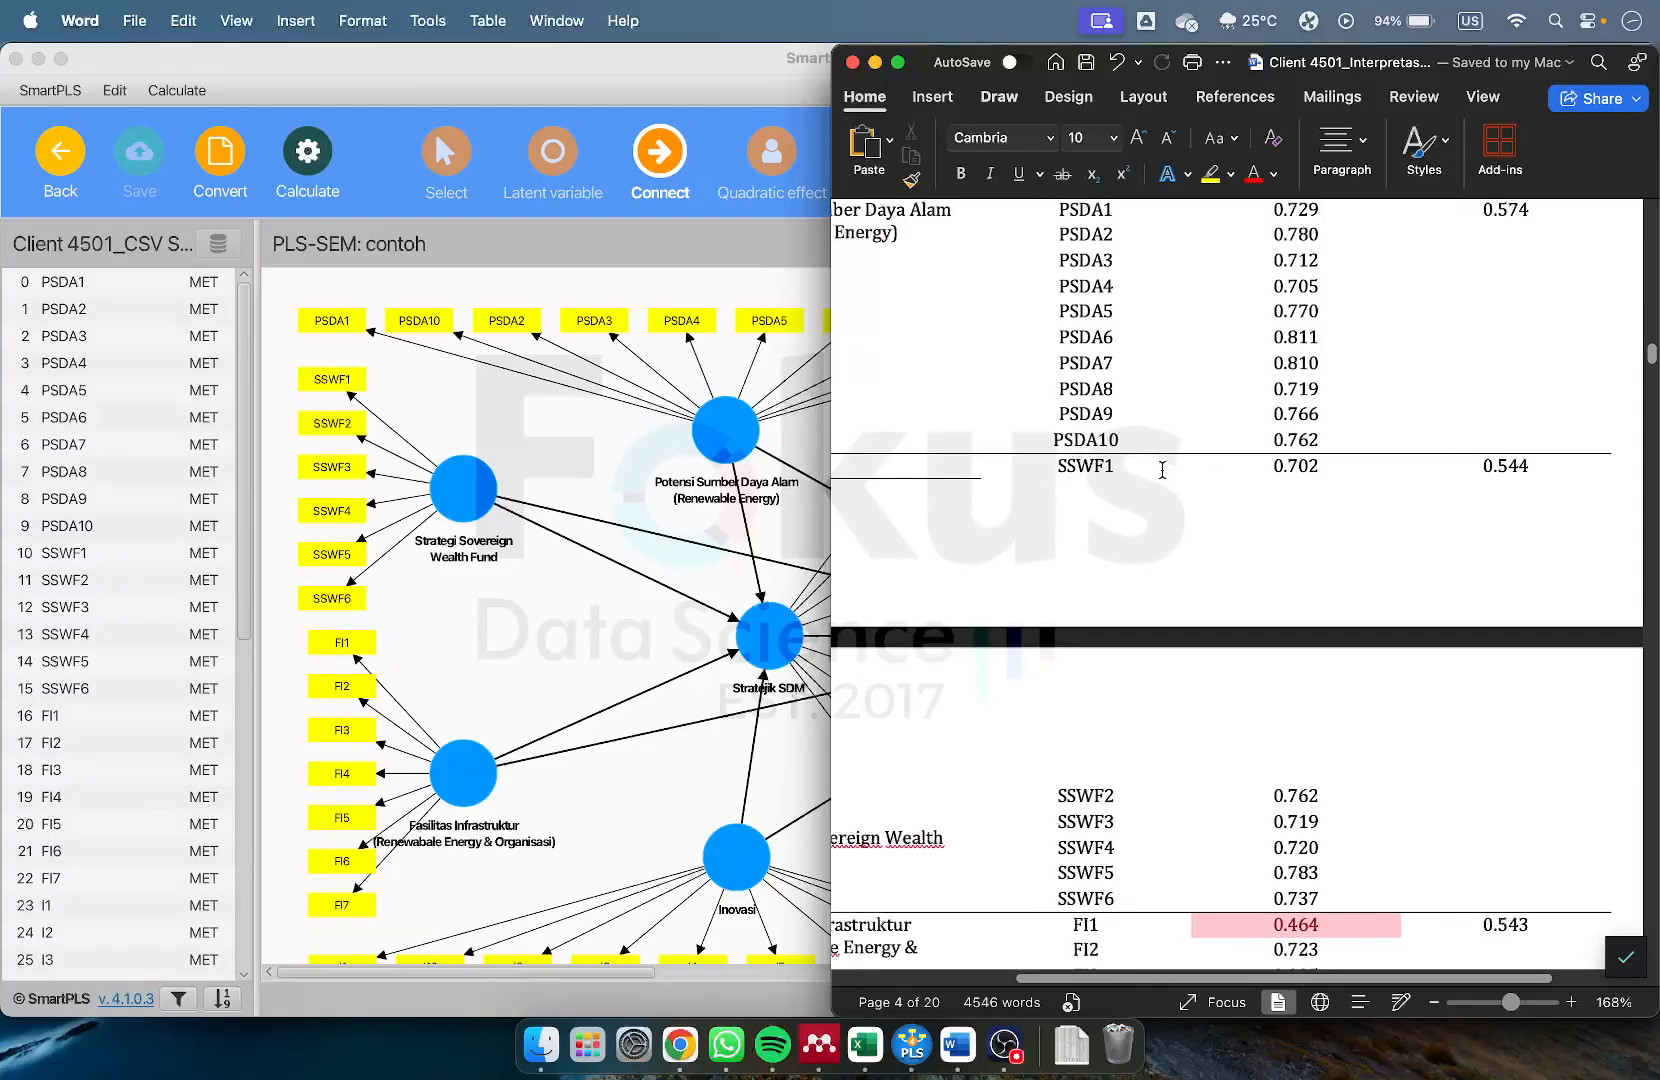
{"action": "scroll", "coordinate": [1200, 470], "scroll_direction": "up", "scroll_amount": 5}
{"action": "scroll", "coordinate": [1240, 489], "scroll_direction": "down", "scroll_amount": 7}
{"action": "scroll", "coordinate": [1260, 480], "scroll_direction": "down", "scroll_amount": 5}
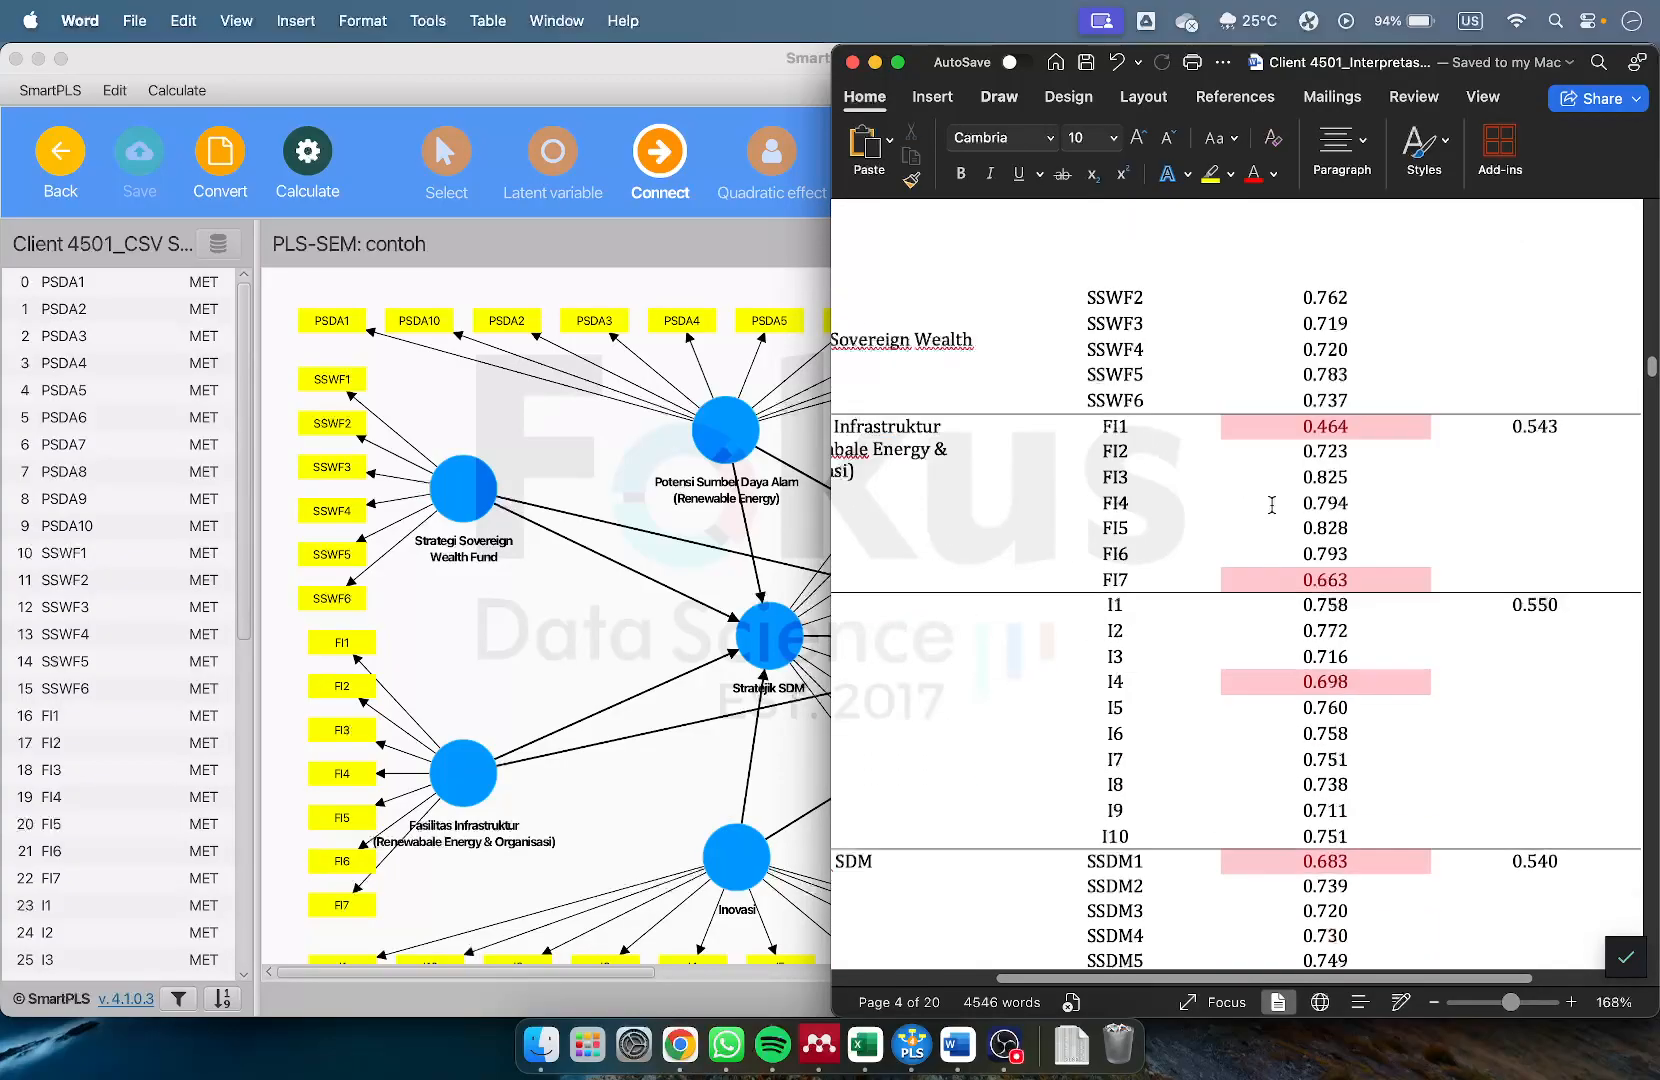
{"action": "scroll", "coordinate": [1340, 445], "scroll_direction": "down", "scroll_amount": 5}
{"action": "scroll", "coordinate": [1290, 500], "scroll_direction": "down", "scroll_amount": 10}
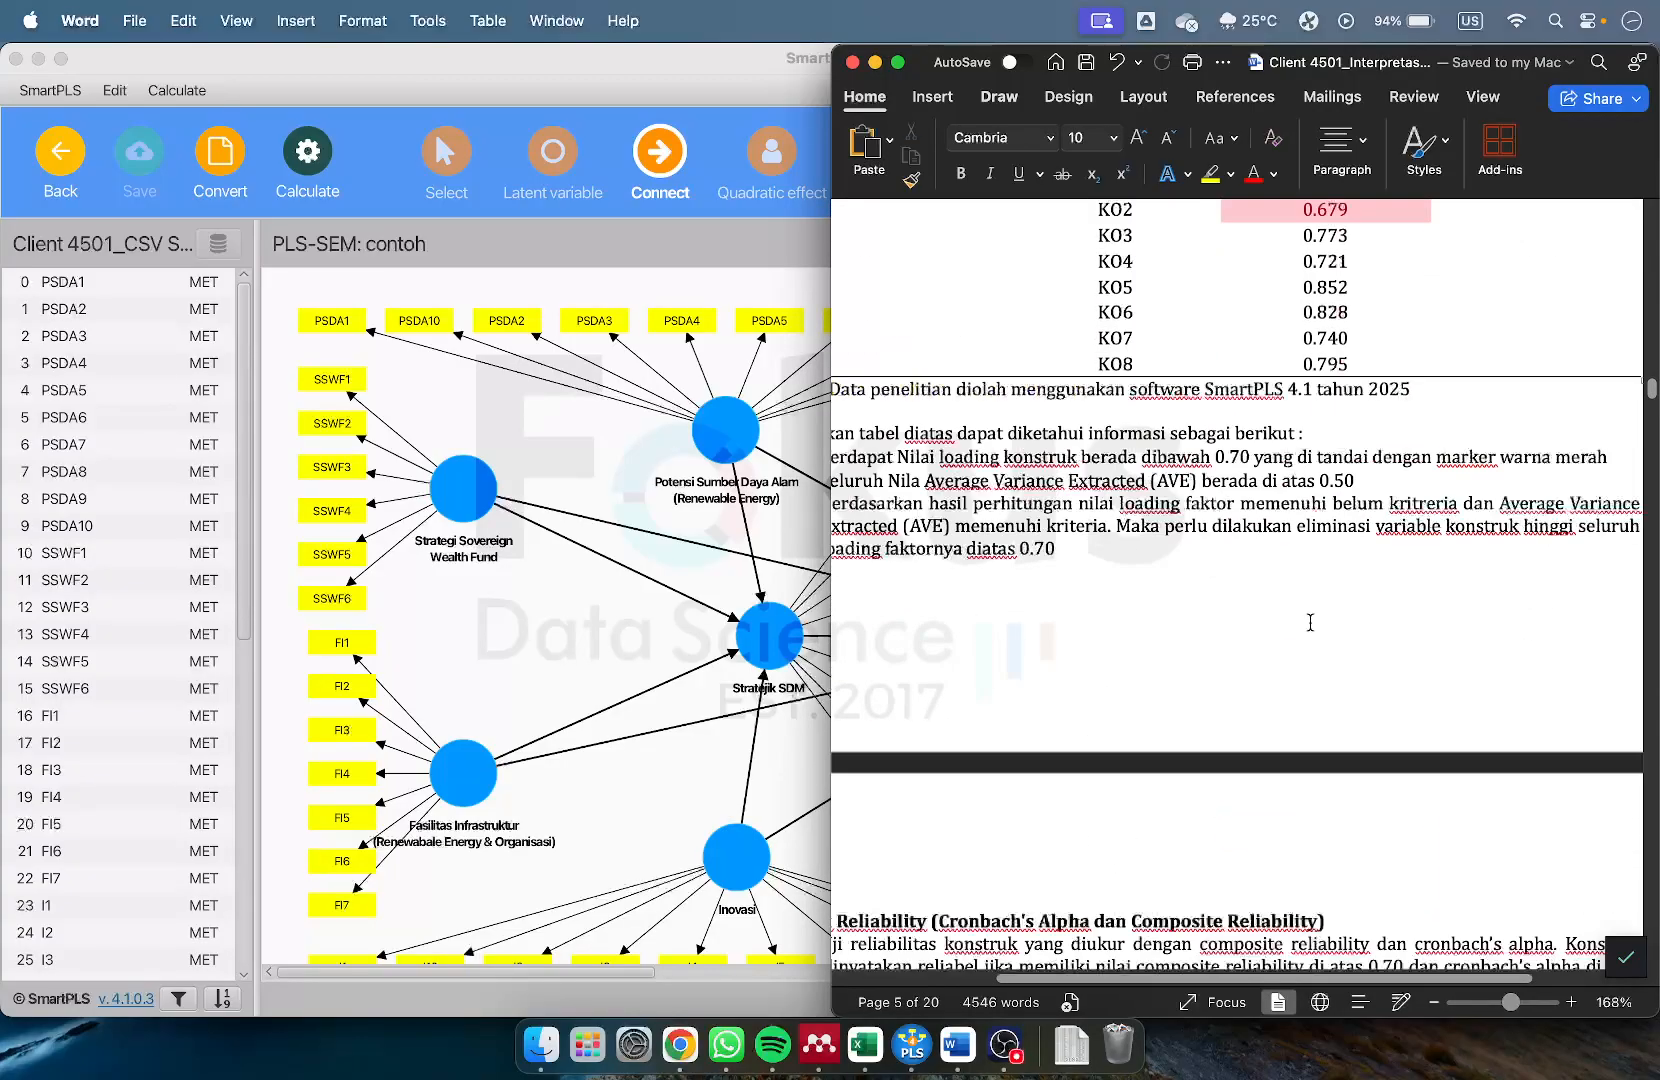
Review the report's construct reliability section and Outer Model 2 diagram, and minimize the document to return to SmartPLS
{"action": "scroll", "coordinate": [1202, 510], "scroll_direction": "up", "scroll_amount": 6}
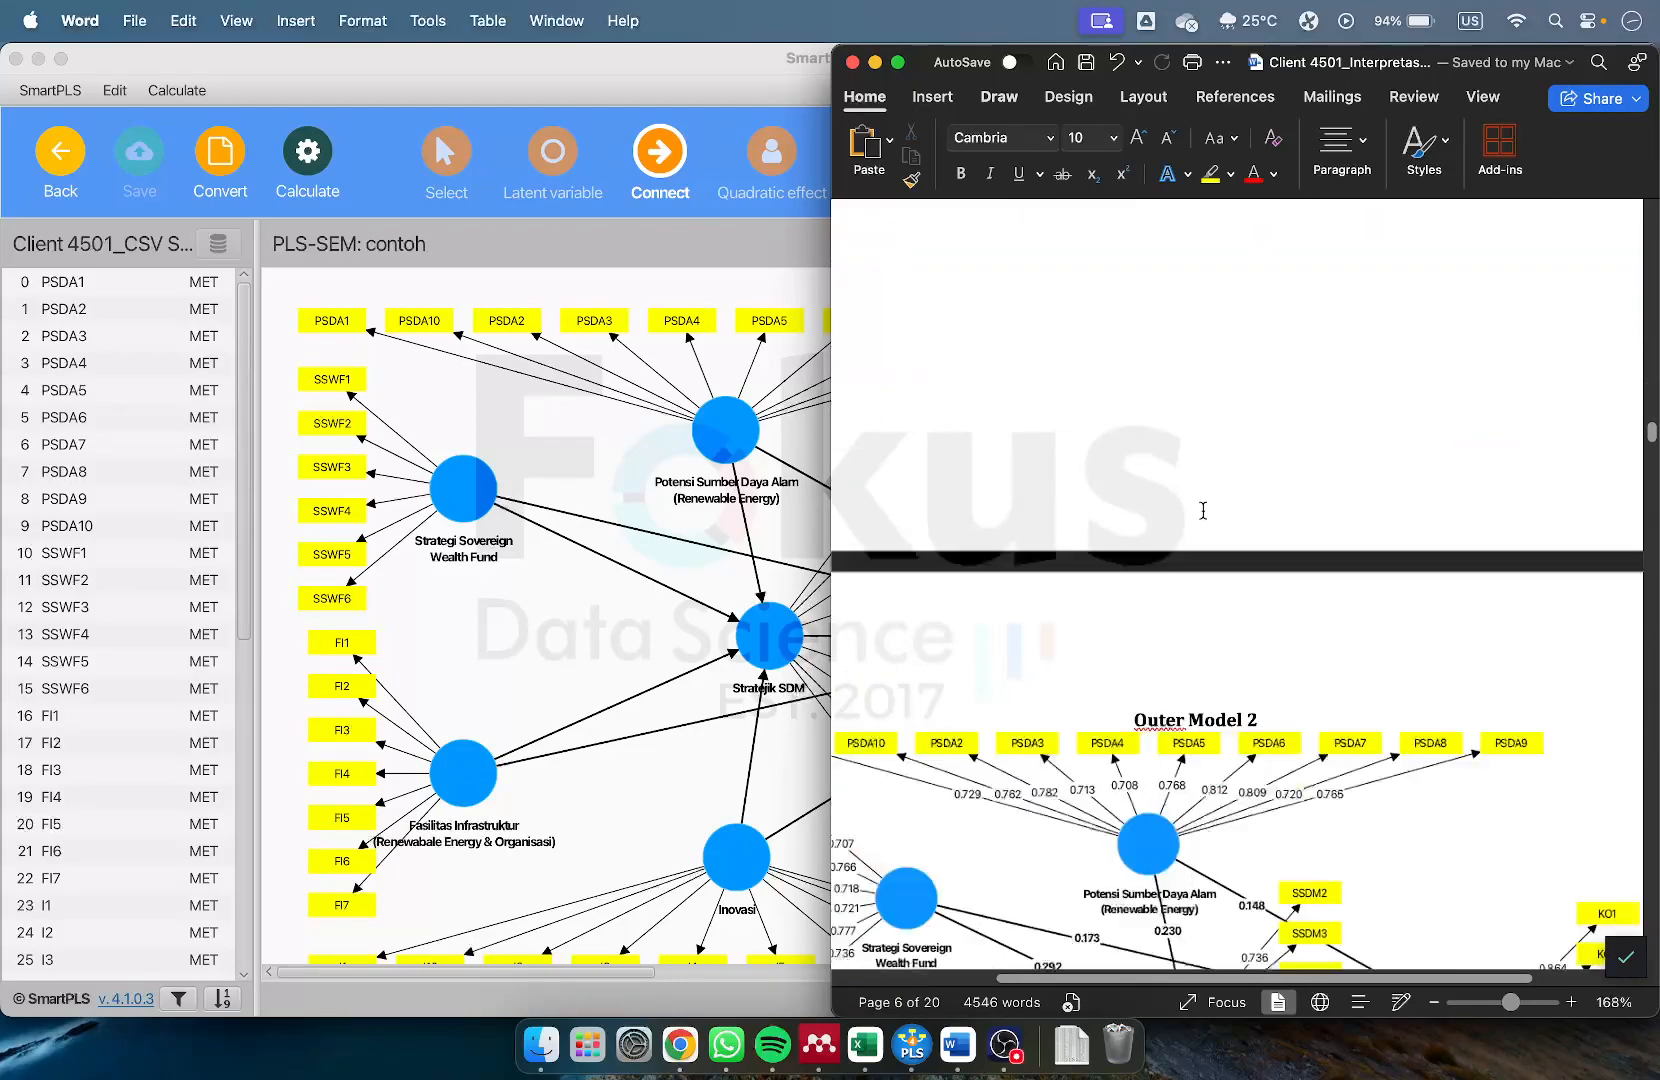
{"action": "scroll", "coordinate": [1202, 510], "scroll_direction": "down", "scroll_amount": 8}
{"action": "scroll", "coordinate": [1220, 460], "scroll_direction": "up", "scroll_amount": 5}
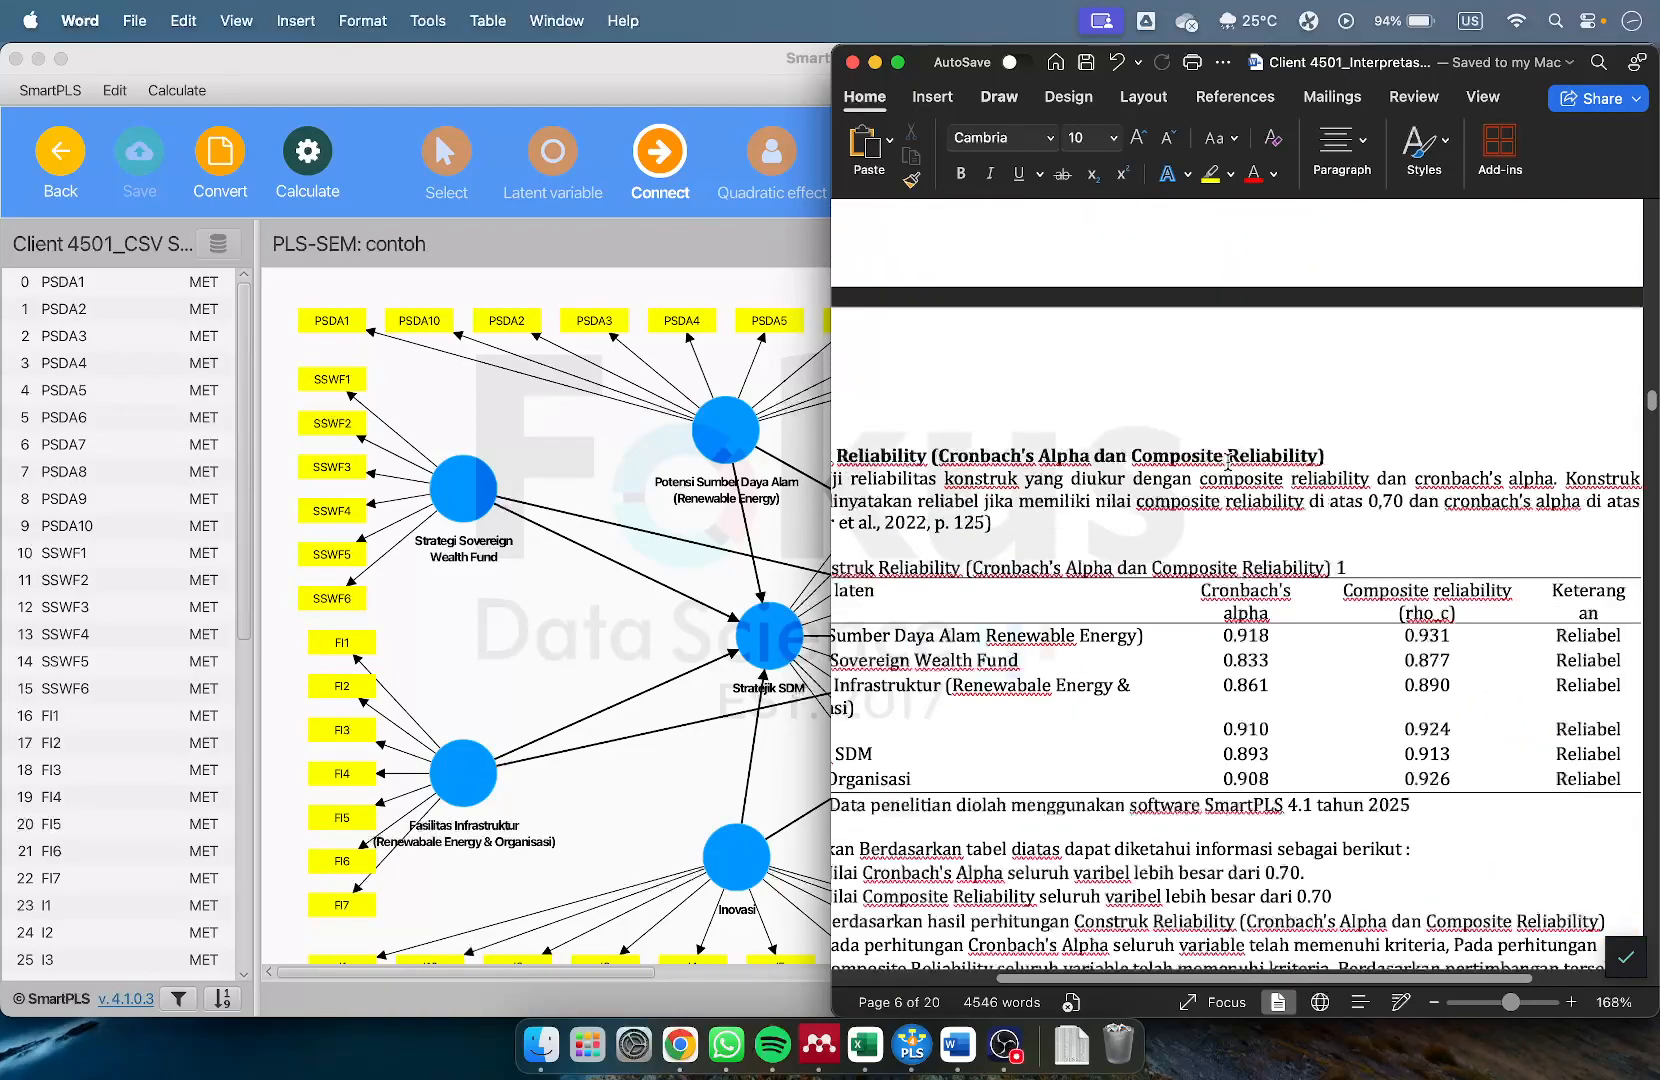
{"action": "scroll", "coordinate": [1230, 720], "scroll_direction": "down", "scroll_amount": 6}
{"action": "scroll", "coordinate": [1232, 730], "scroll_direction": "up", "scroll_amount": 8}
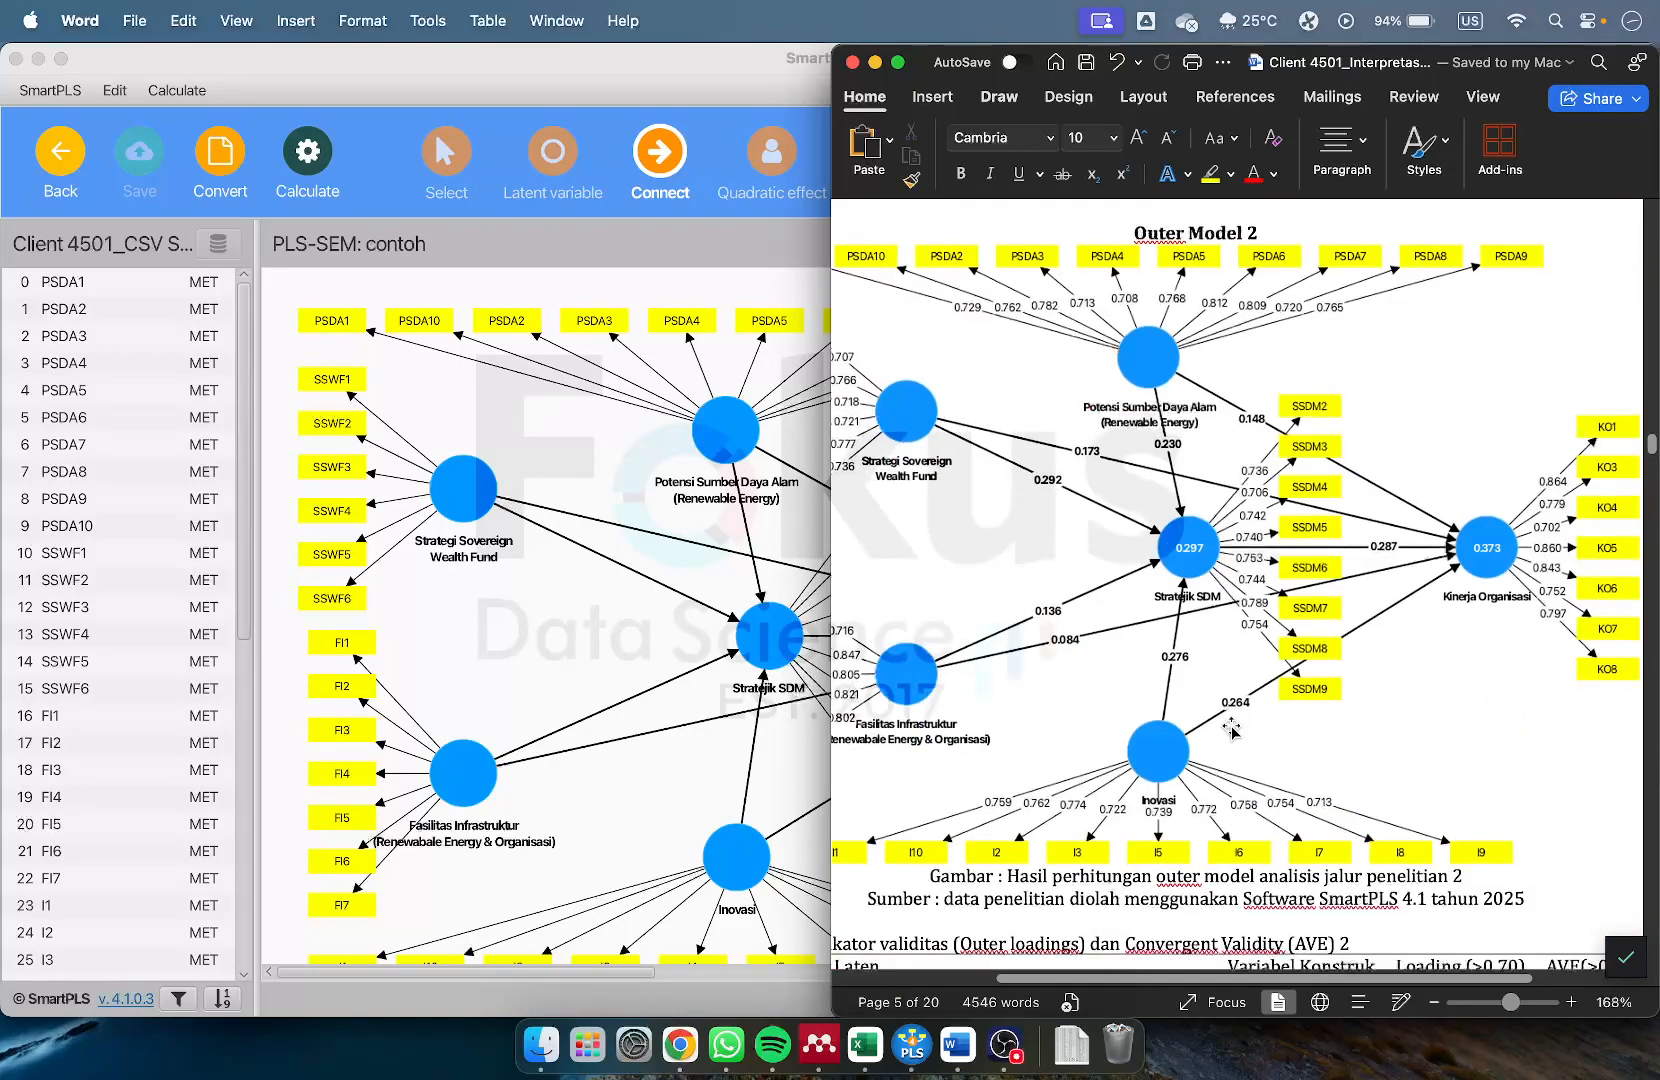
{"action": "scroll", "coordinate": [1241, 720], "scroll_direction": "down", "scroll_amount": 7}
{"action": "scroll", "coordinate": [1241, 720], "scroll_direction": "up", "scroll_amount": 10}
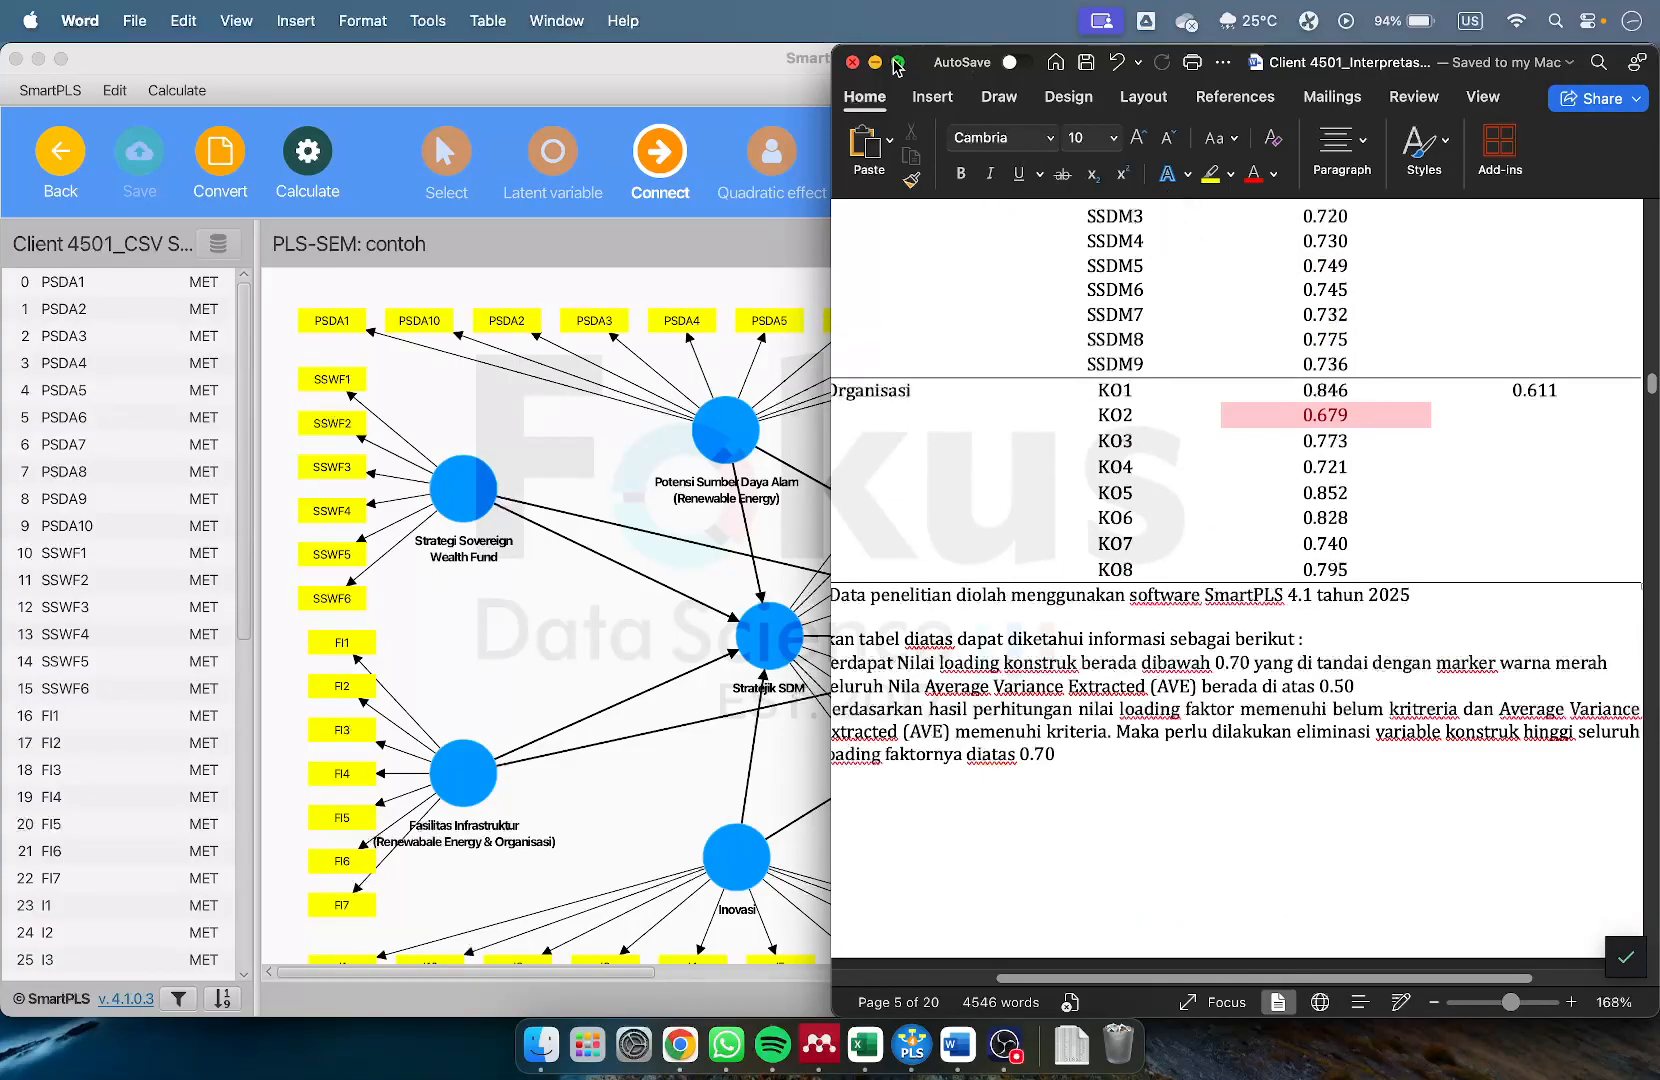
{"action": "left_click", "coordinate": [876, 63]}
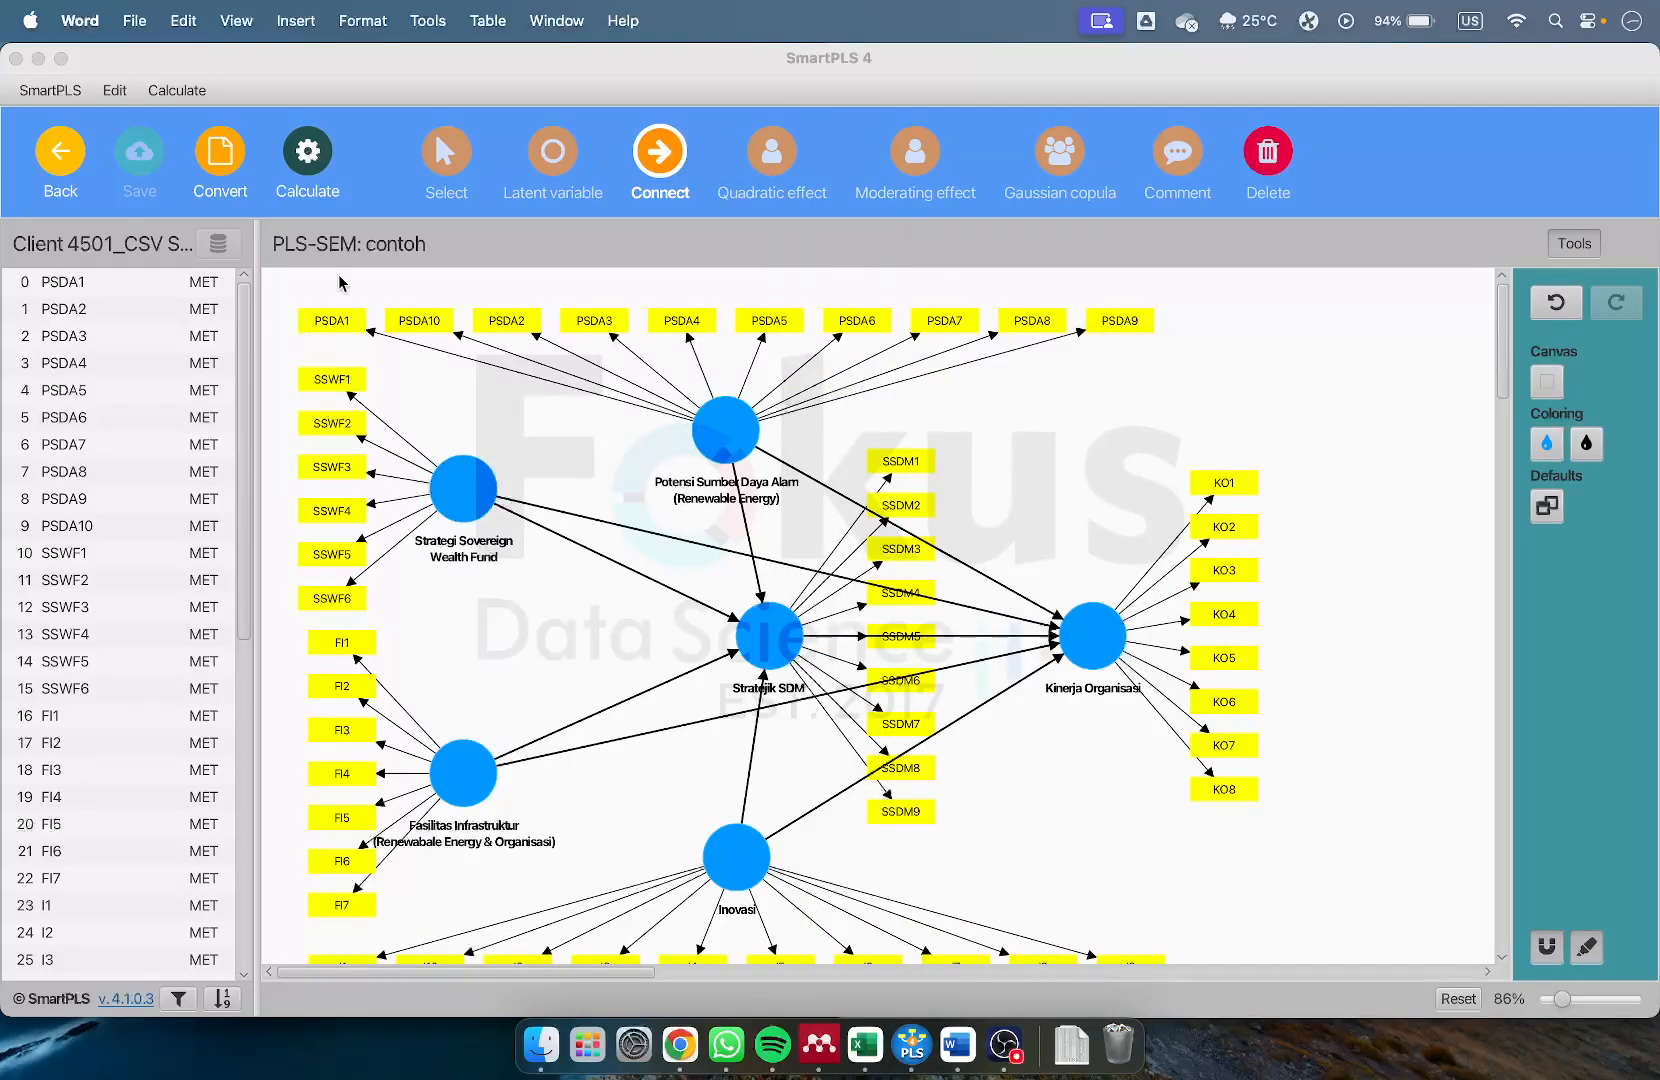
Run the PLS-SEM algorithm with the Path weighting scheme, standardized results and default initial weights, and open the outer loadings matrix at readable size
{"action": "left_click", "coordinate": [321, 148]}
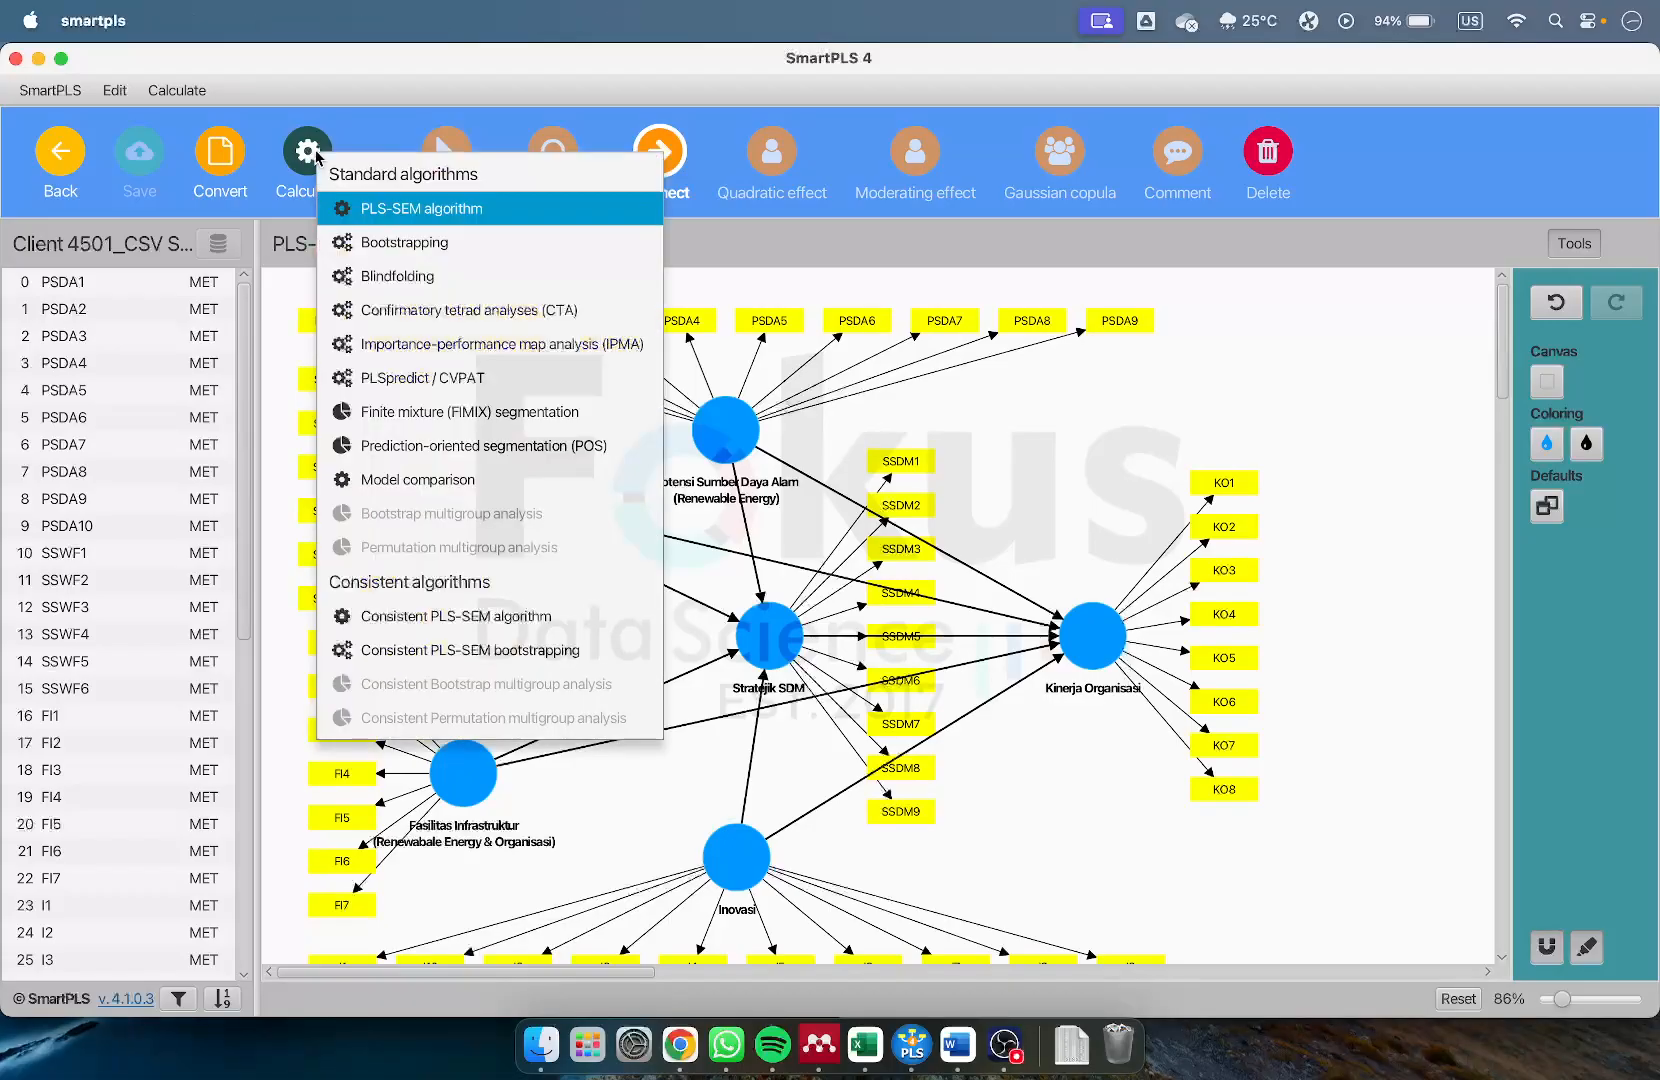
{"action": "left_click", "coordinate": [379, 222]}
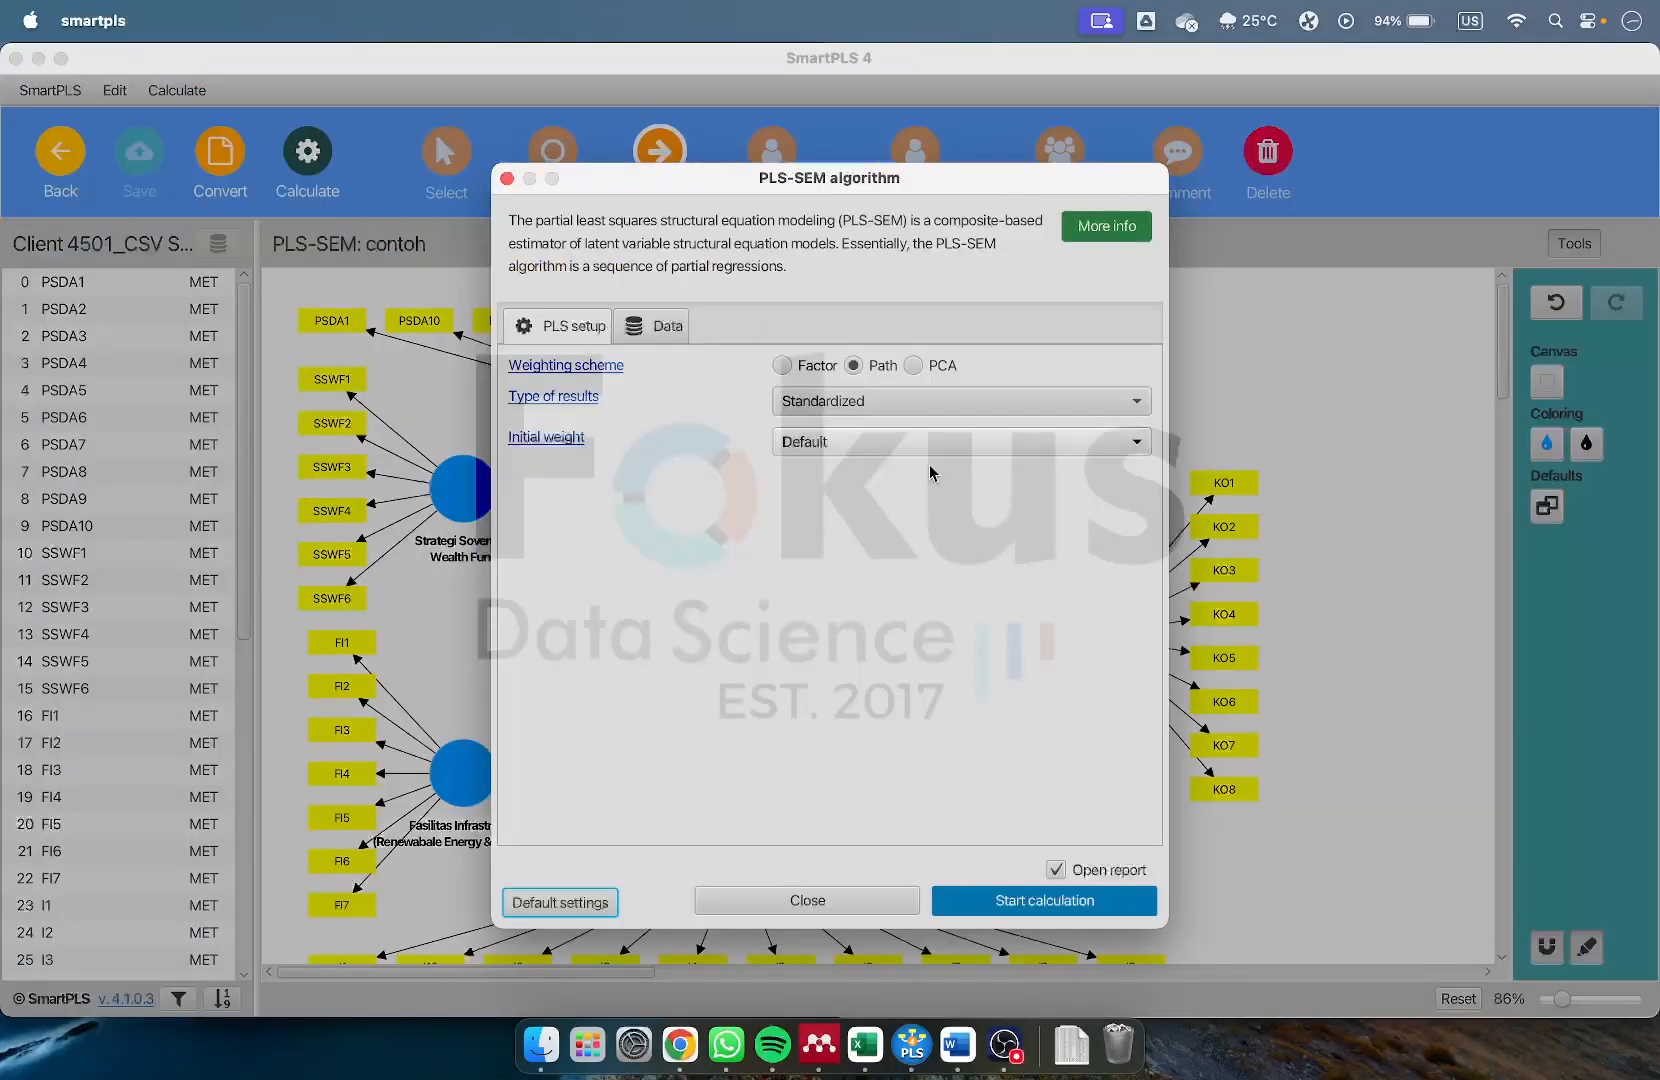
{"action": "left_click", "coordinate": [1080, 900]}
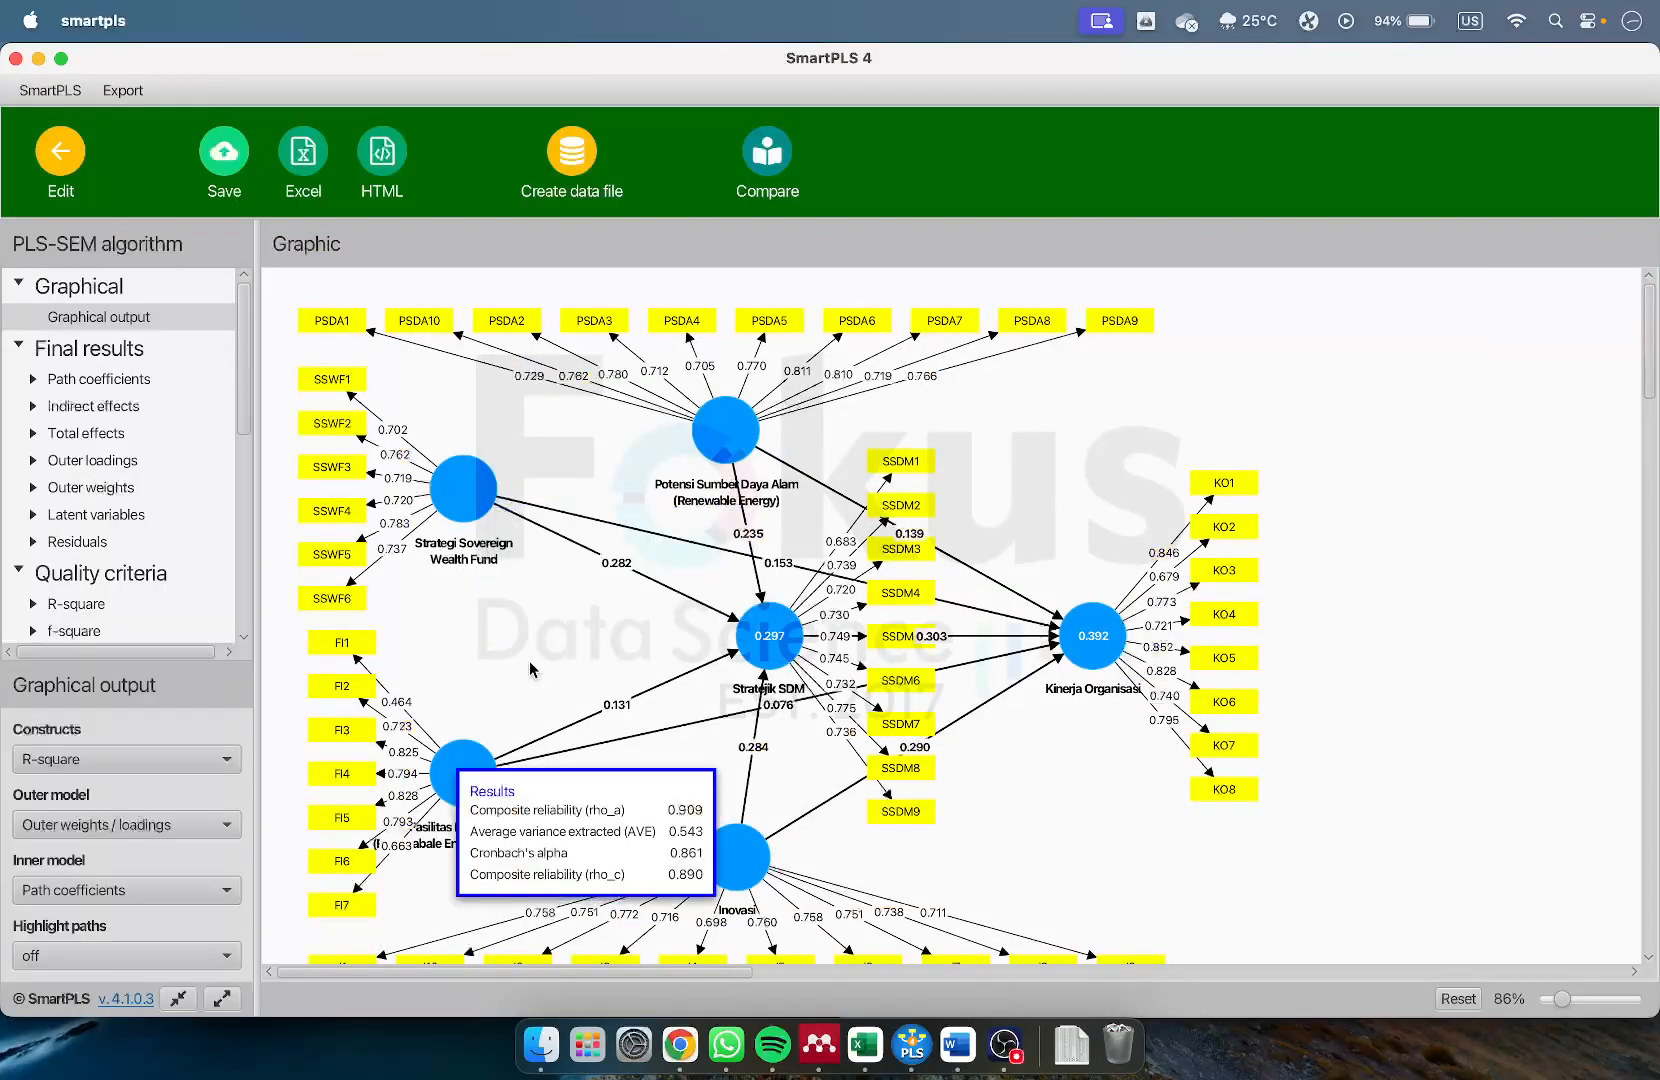
{"action": "left_click", "coordinate": [88, 463]}
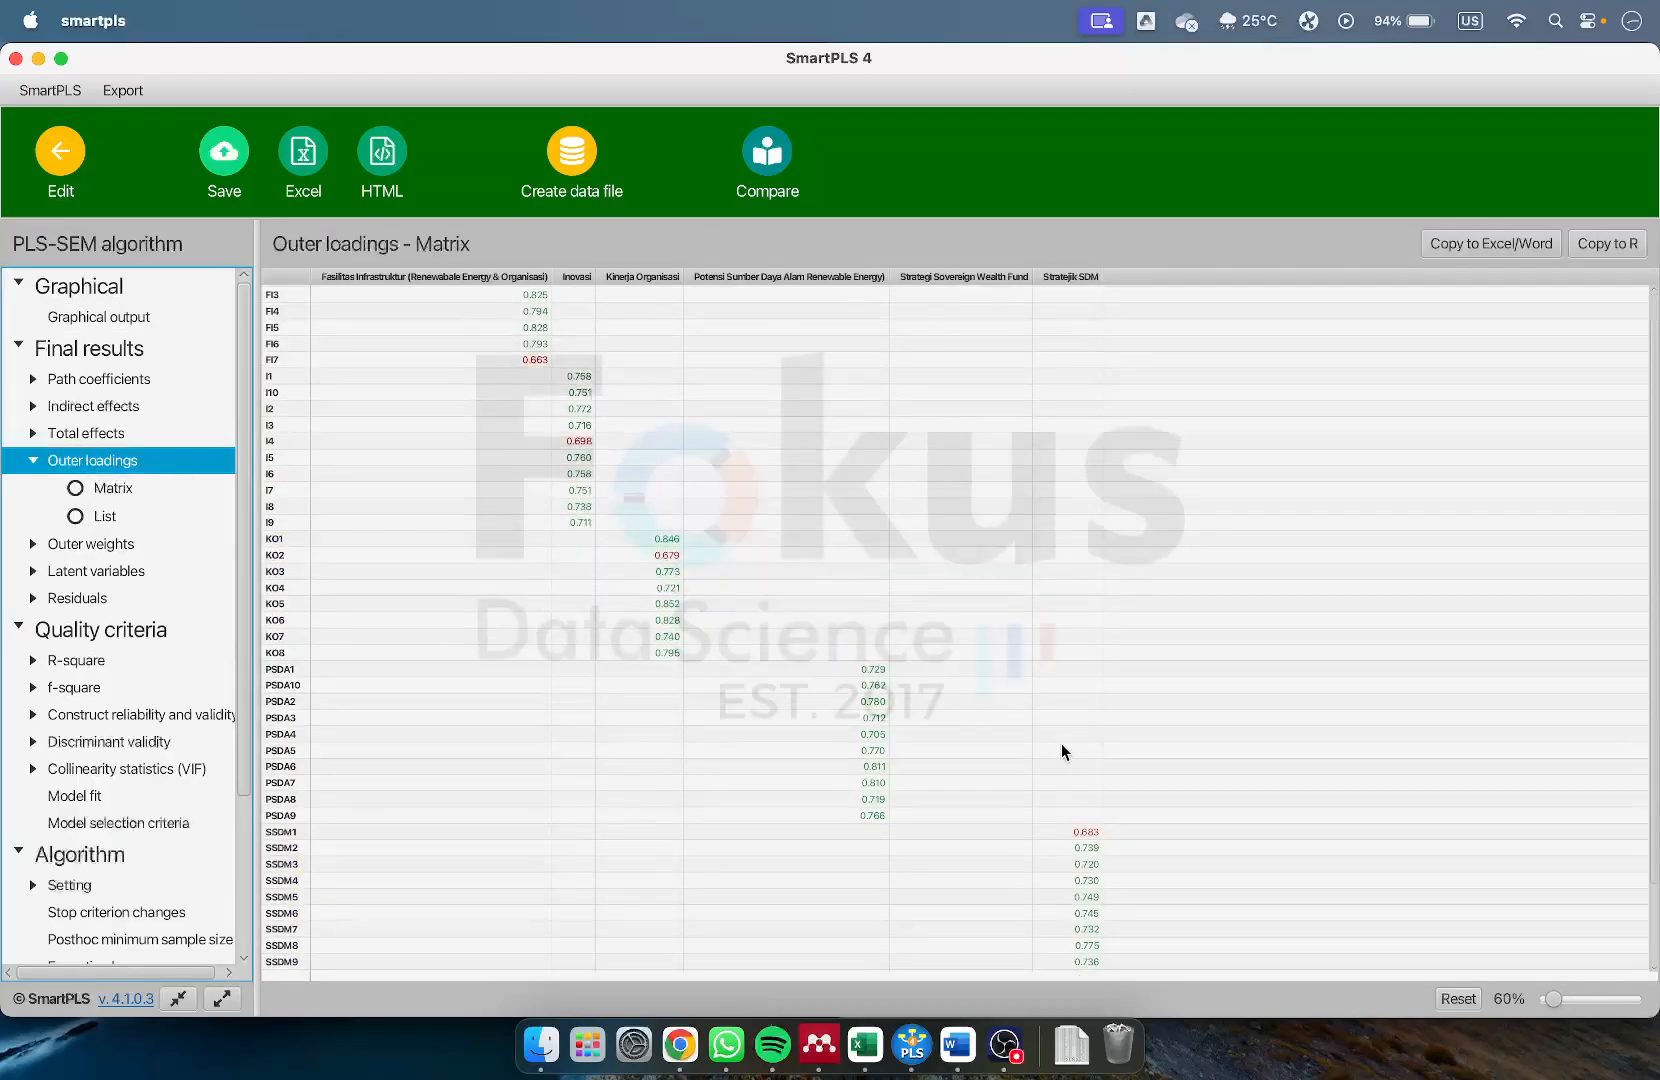
{"action": "left_click_drag", "start_coordinate": [1552, 1000], "coordinate": [1560, 1002]}
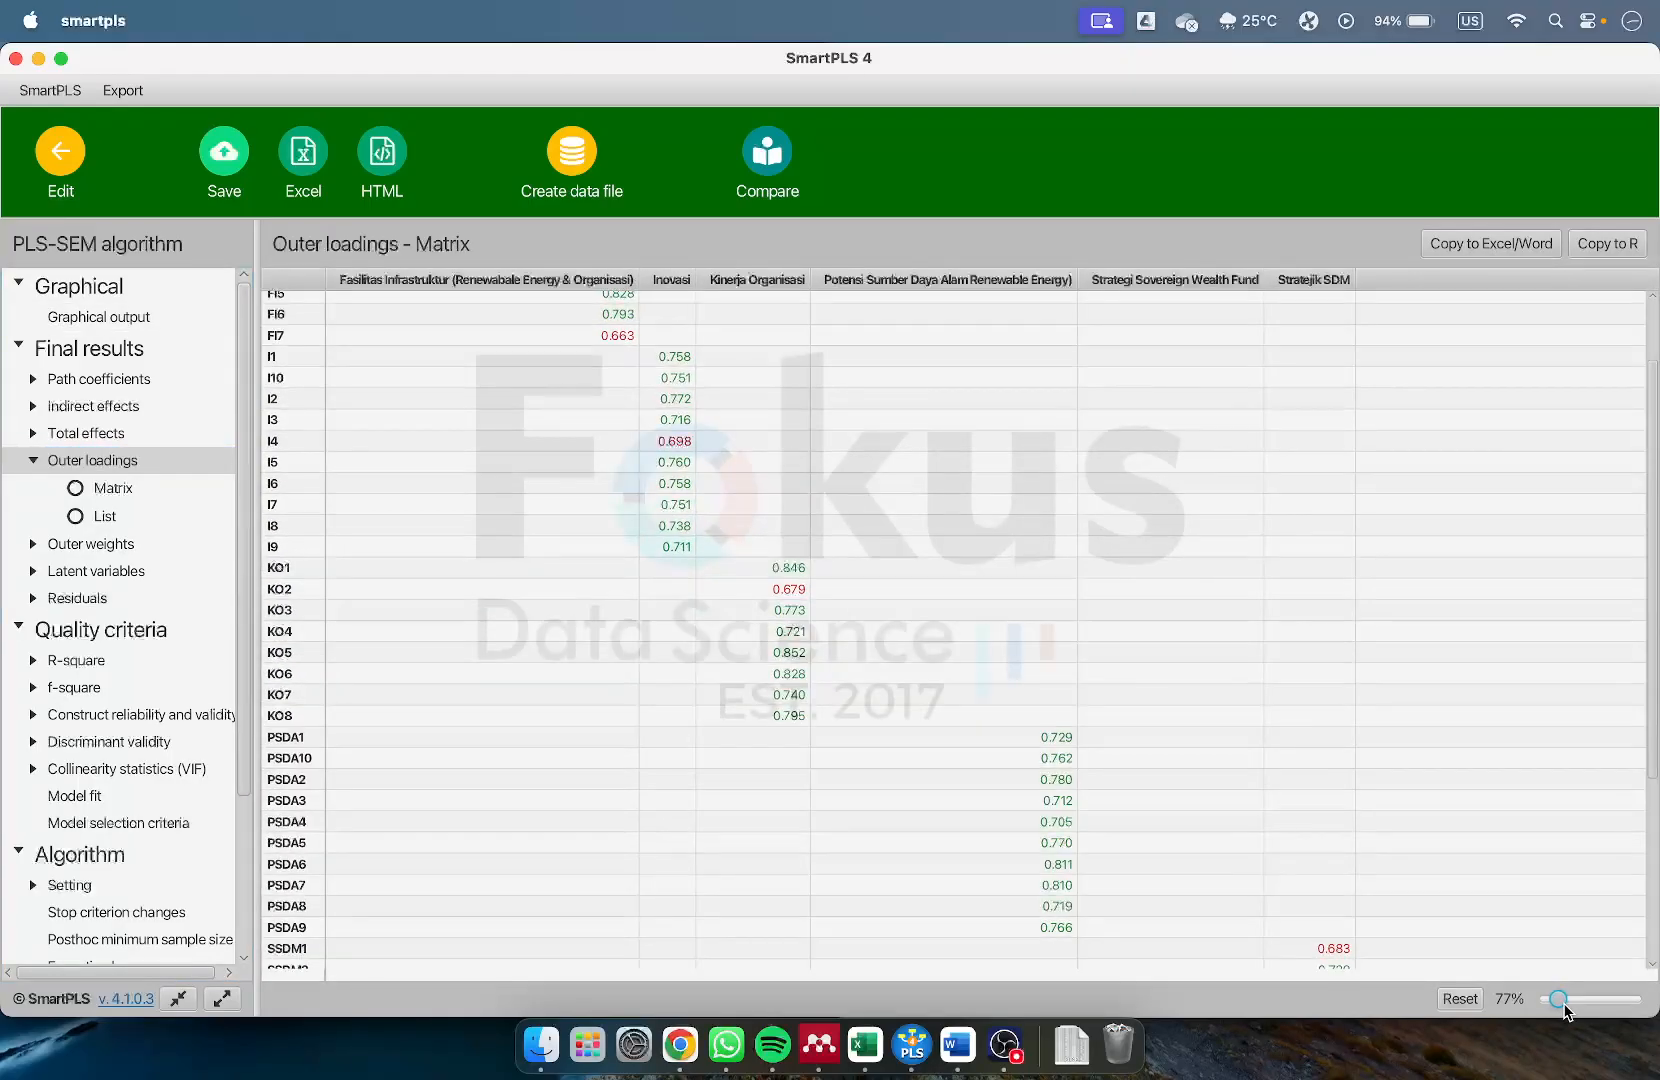
Examine the outer loadings of all indicators and the construct reliability and validity overview in the PLS-SEM report
{"action": "scroll", "coordinate": [1082, 672], "scroll_direction": "down", "scroll_amount": 5}
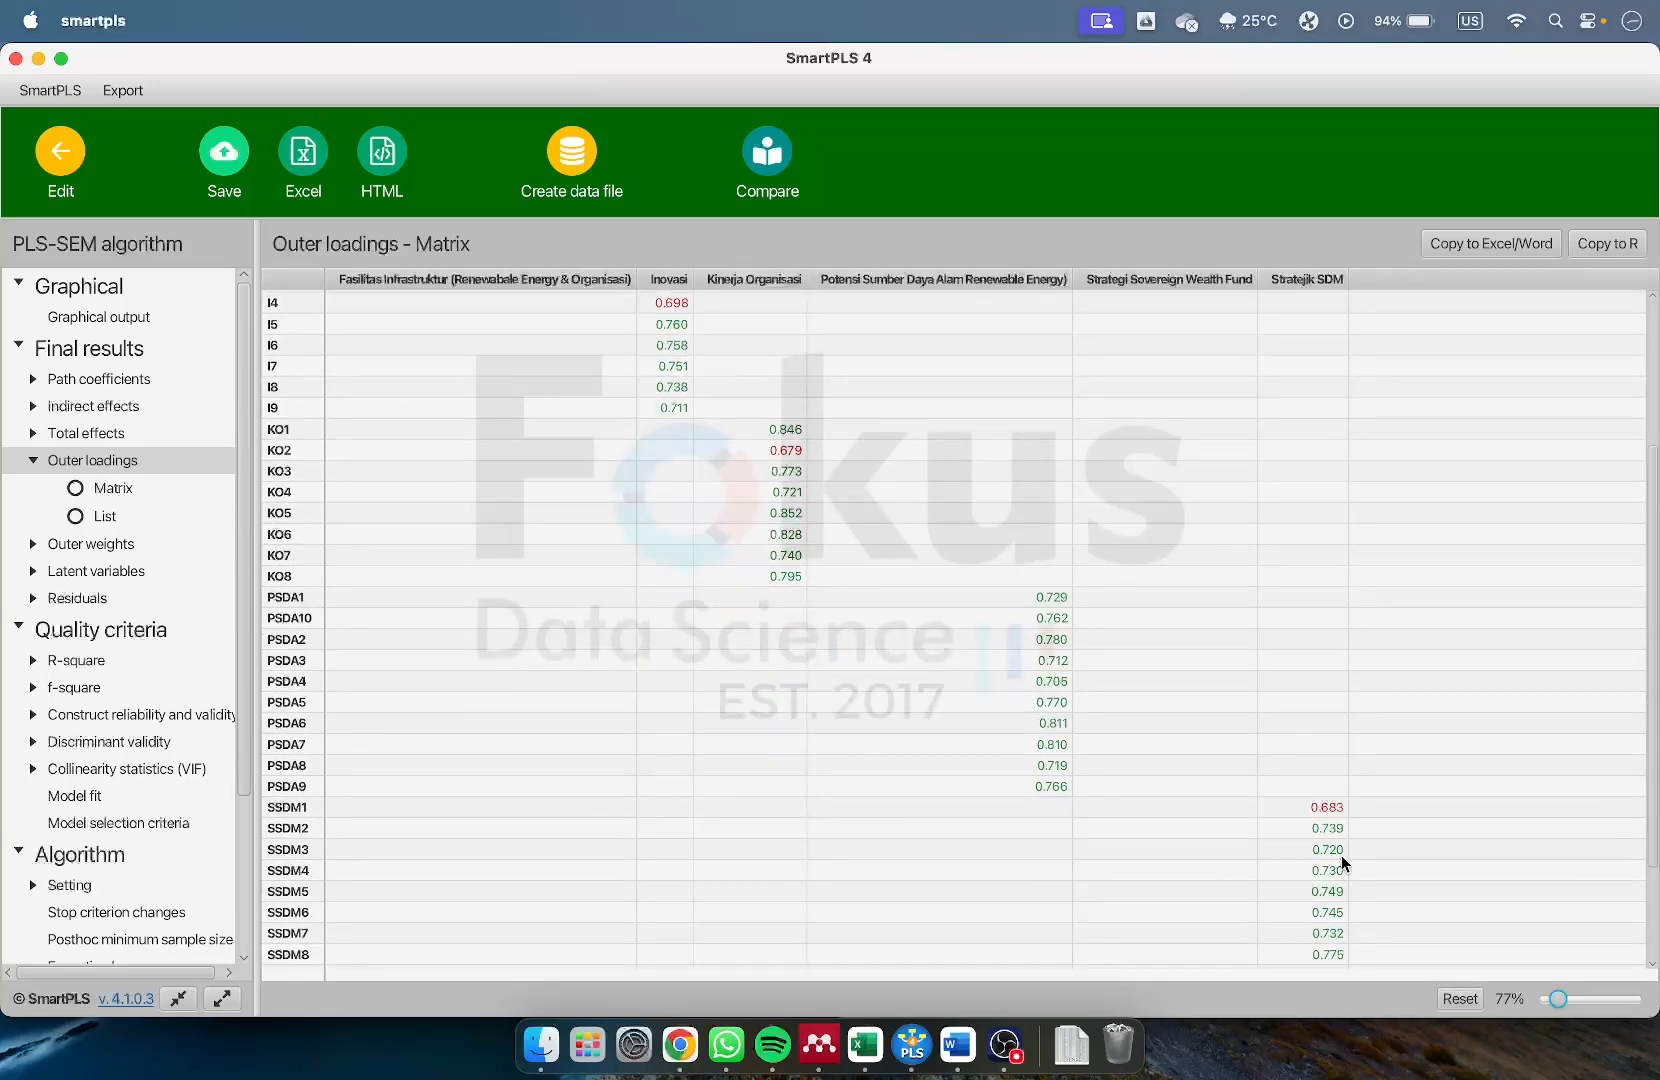
{"action": "left_click_drag", "start_coordinate": [1543, 996], "coordinate": [1550, 998]}
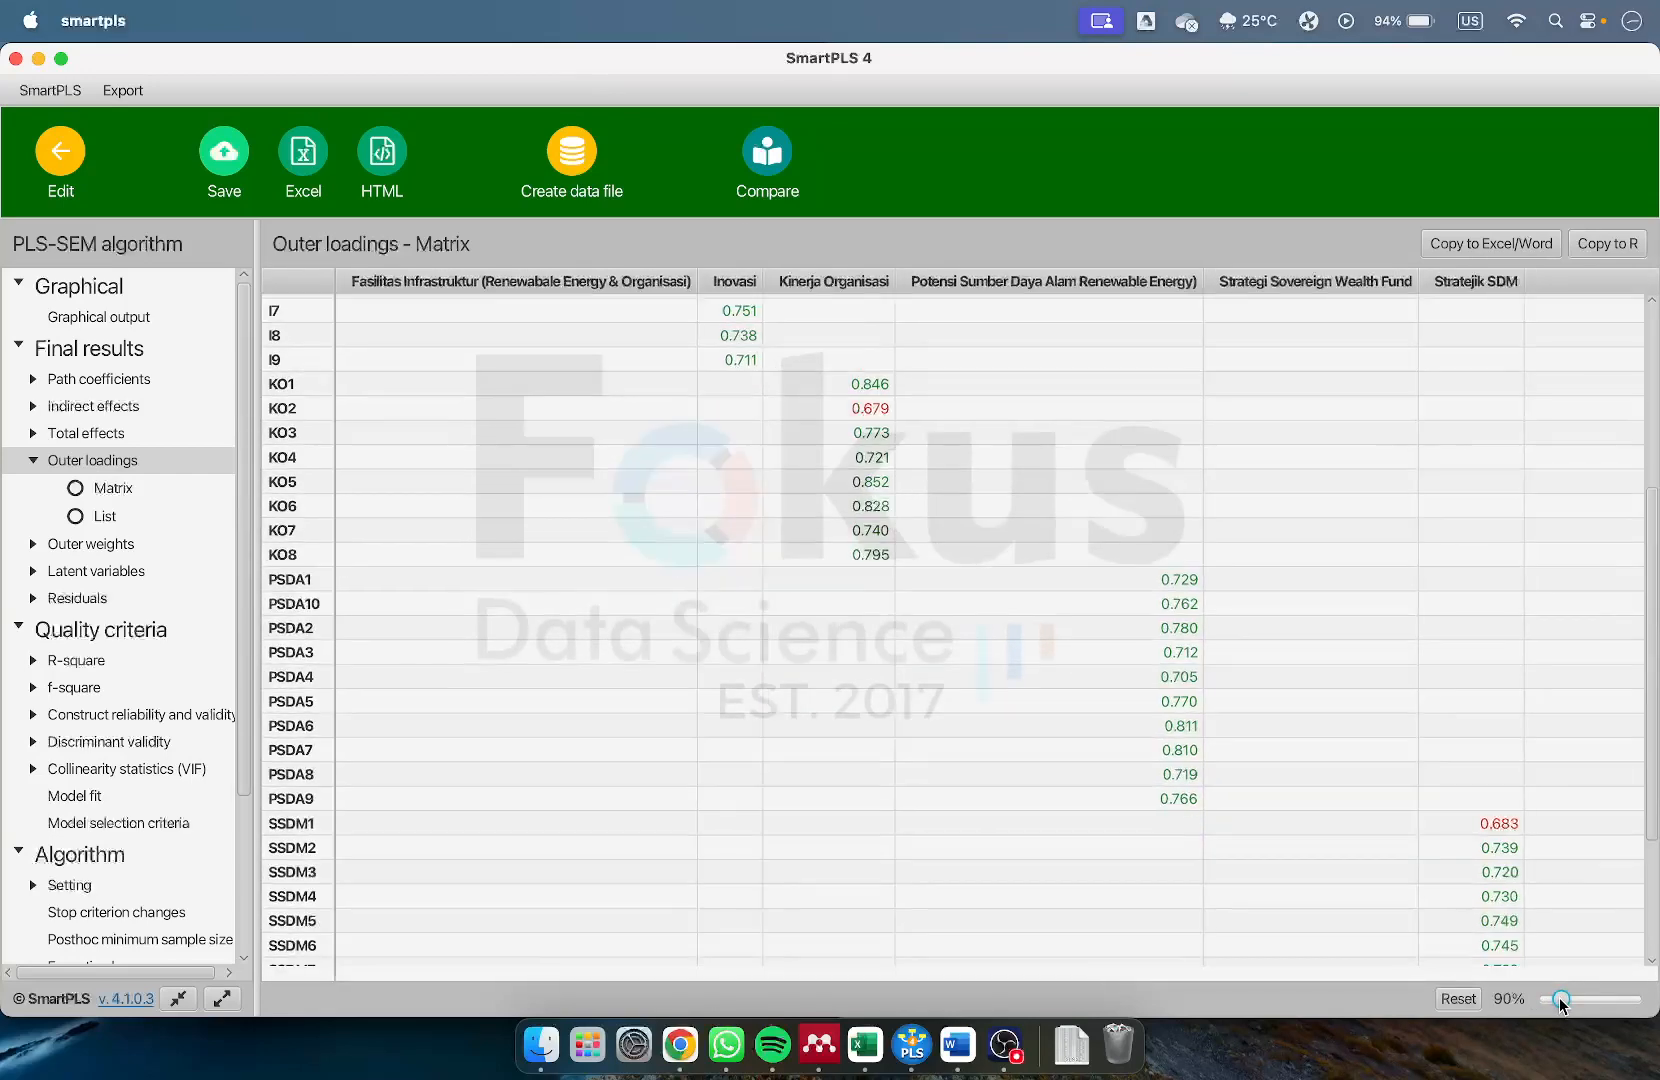
{"action": "left_click", "coordinate": [128, 712]}
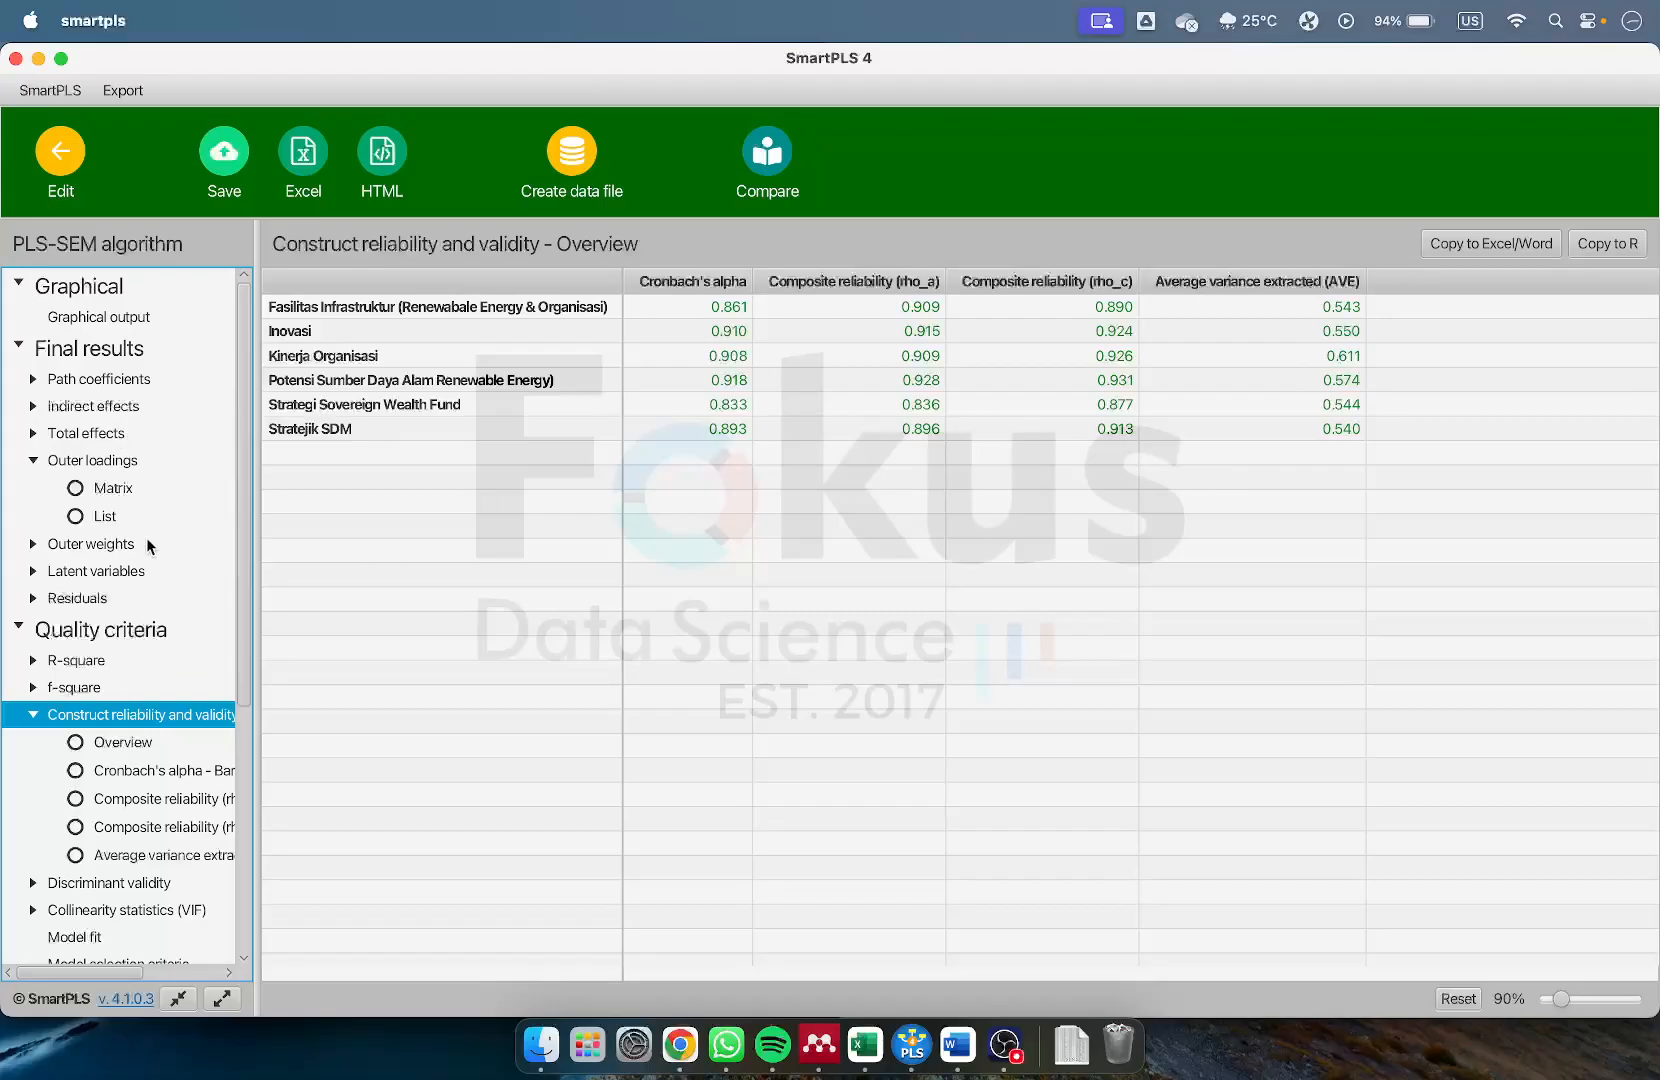
{"action": "left_click", "coordinate": [113, 486]}
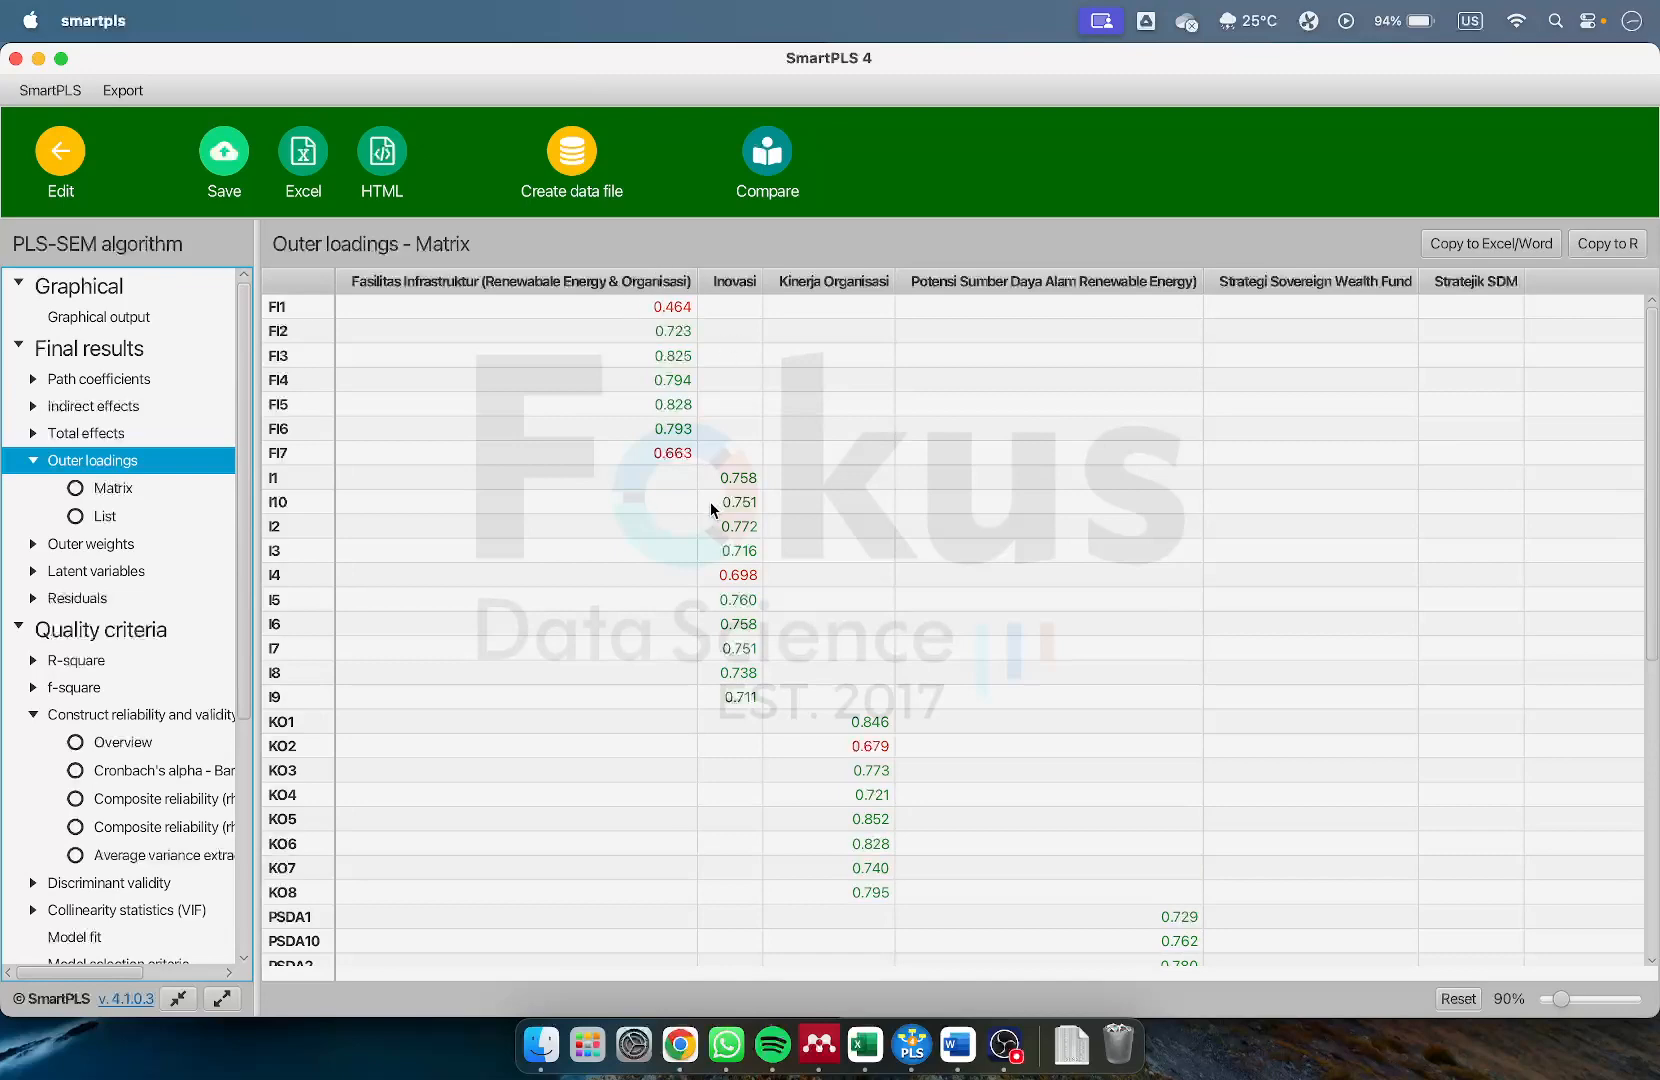
{"action": "scroll", "coordinate": [846, 642], "scroll_direction": "down", "scroll_amount": 8}
{"action": "scroll", "coordinate": [1450, 740], "scroll_direction": "up", "scroll_amount": 10}
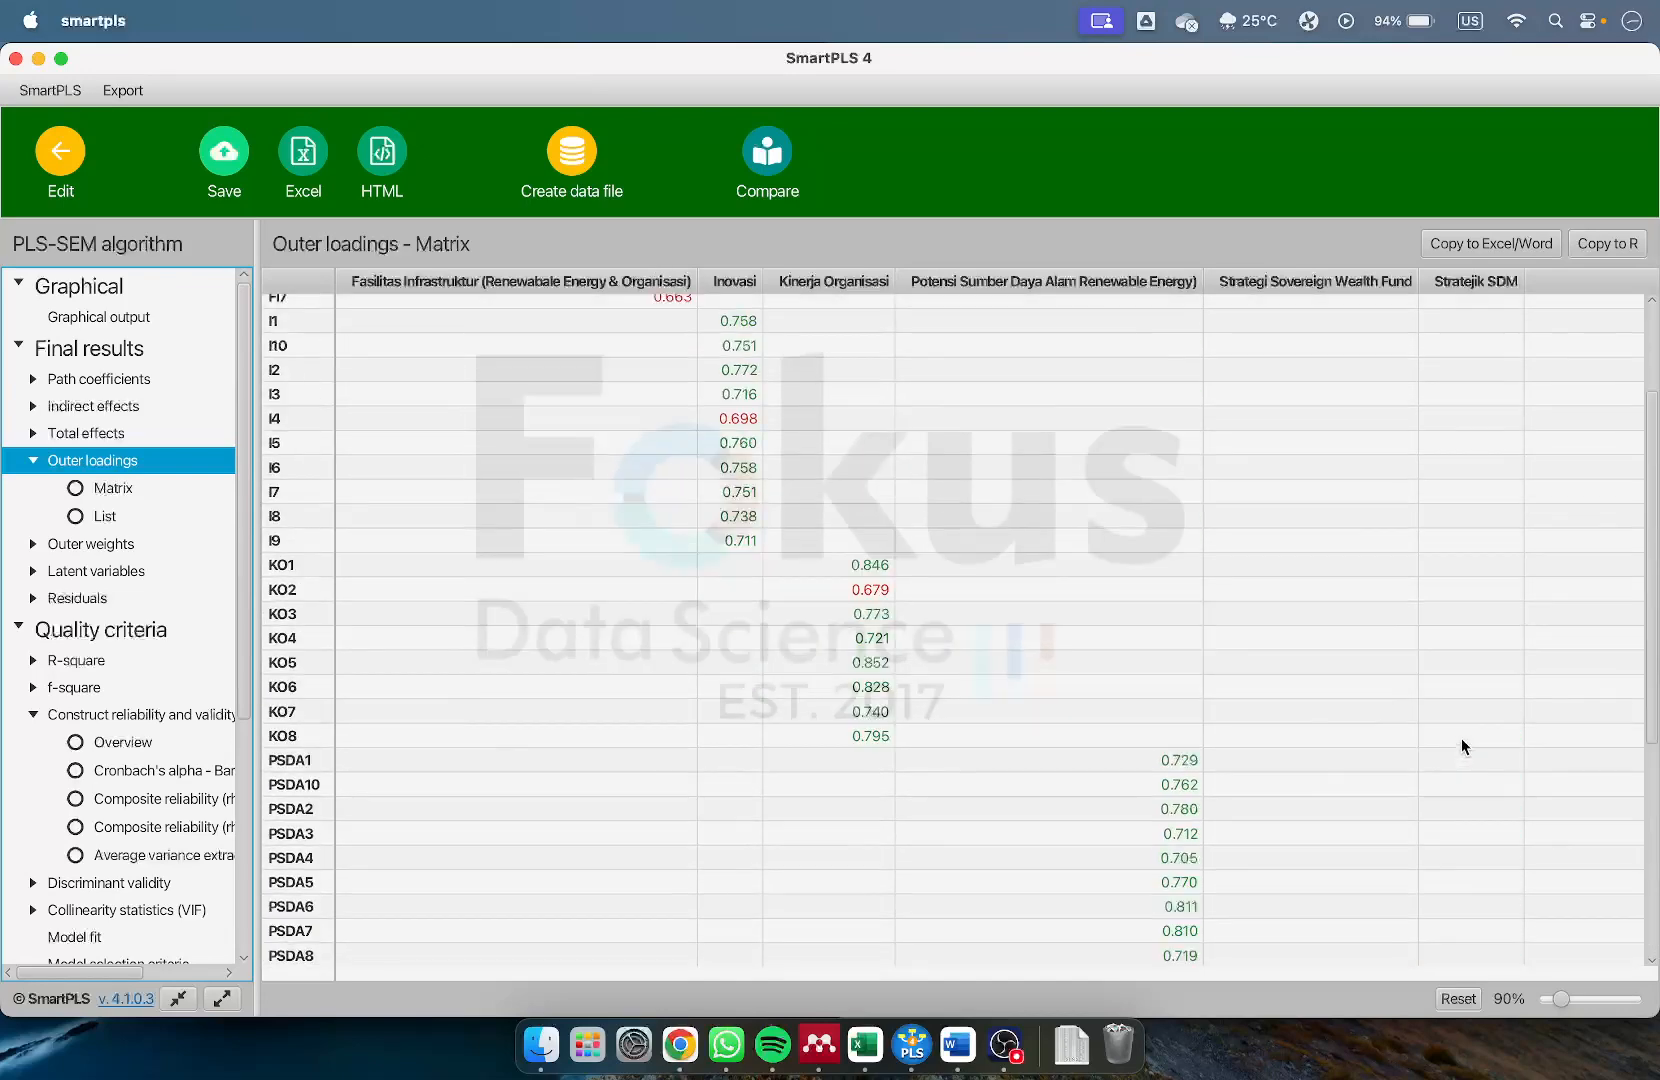
{"action": "scroll", "coordinate": [900, 710], "scroll_direction": "down", "scroll_amount": 8}
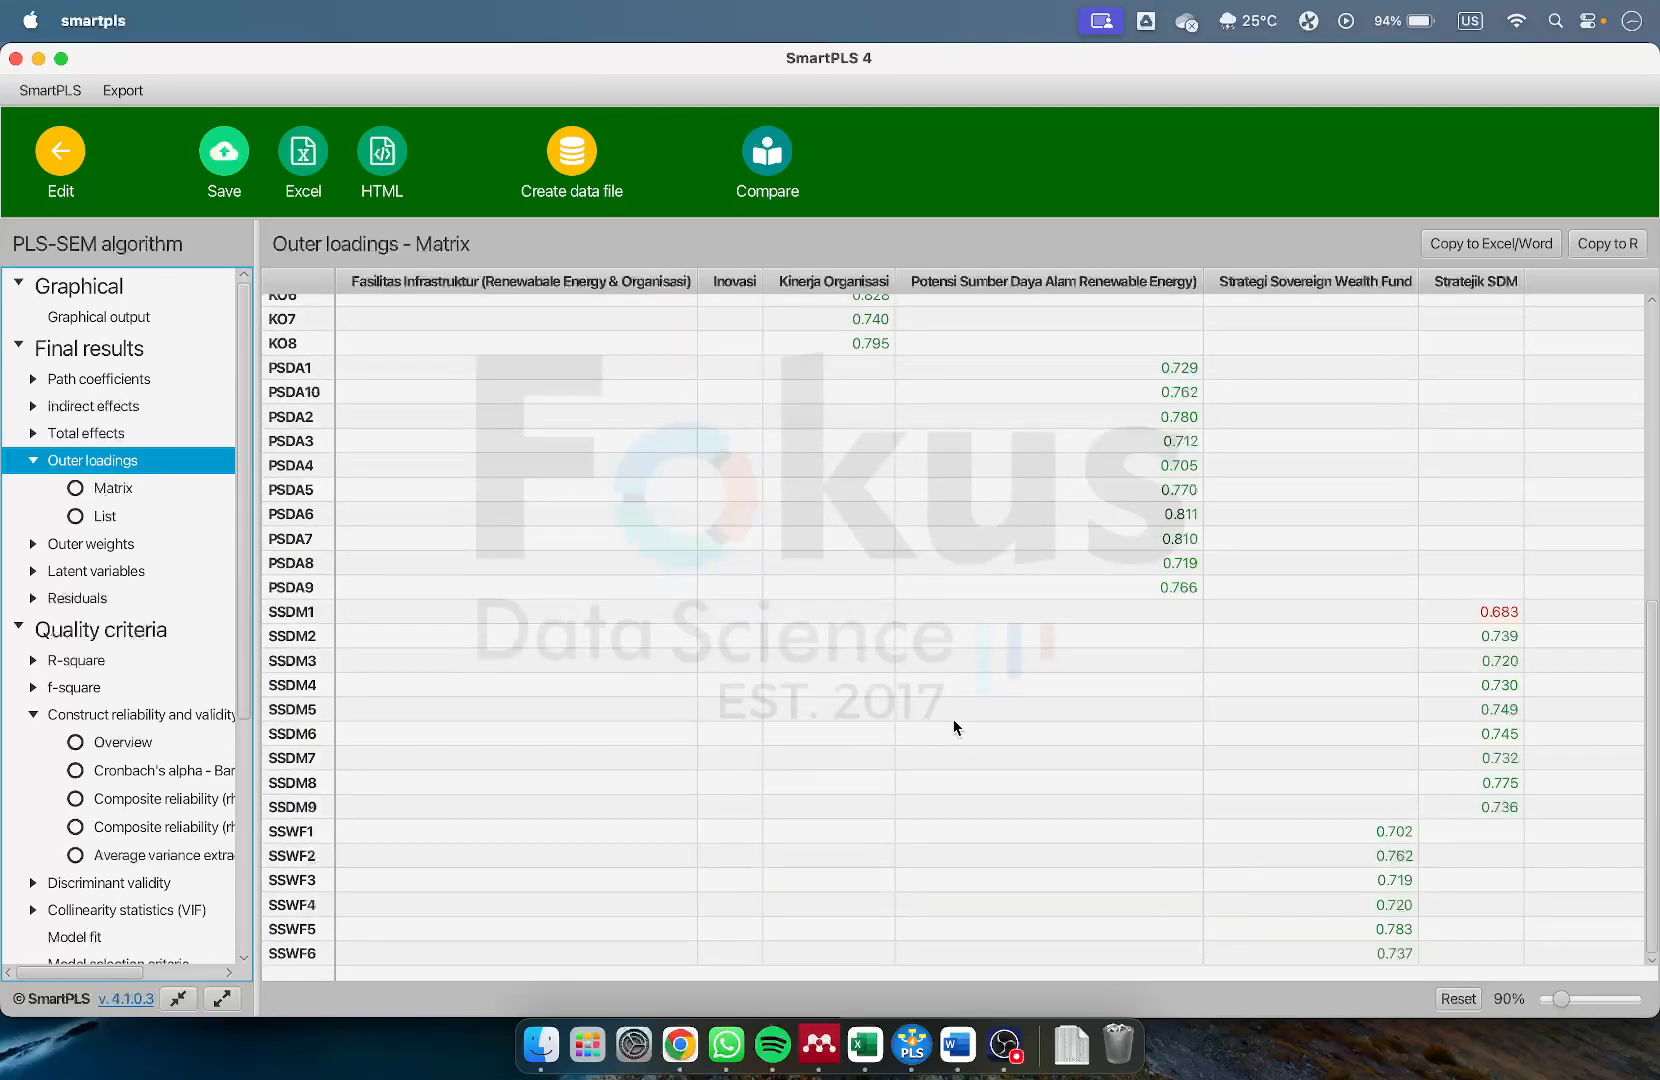
{"action": "scroll", "coordinate": [948, 704], "scroll_direction": "up", "scroll_amount": 4}
{"action": "scroll", "coordinate": [966, 547], "scroll_direction": "up", "scroll_amount": 4}
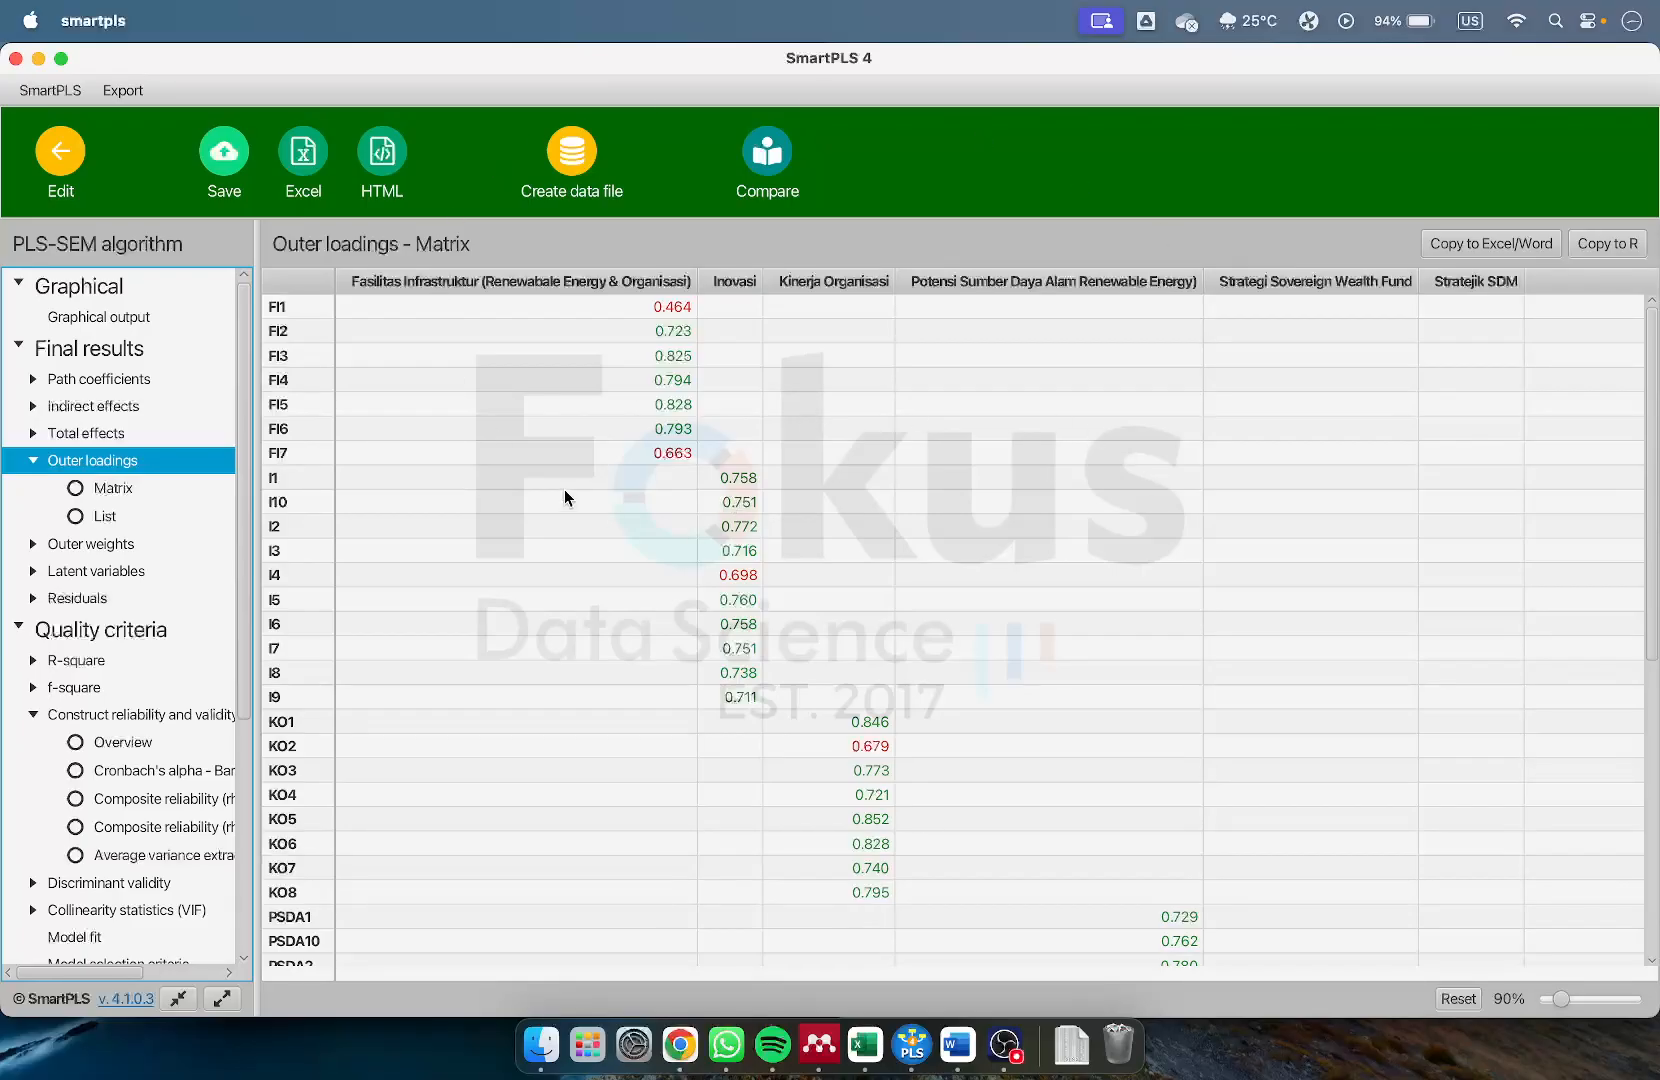
Save the PLS-SEM report in the contoh project under the name "PLSAgoeirhm 1"
{"action": "left_click", "coordinate": [226, 160]}
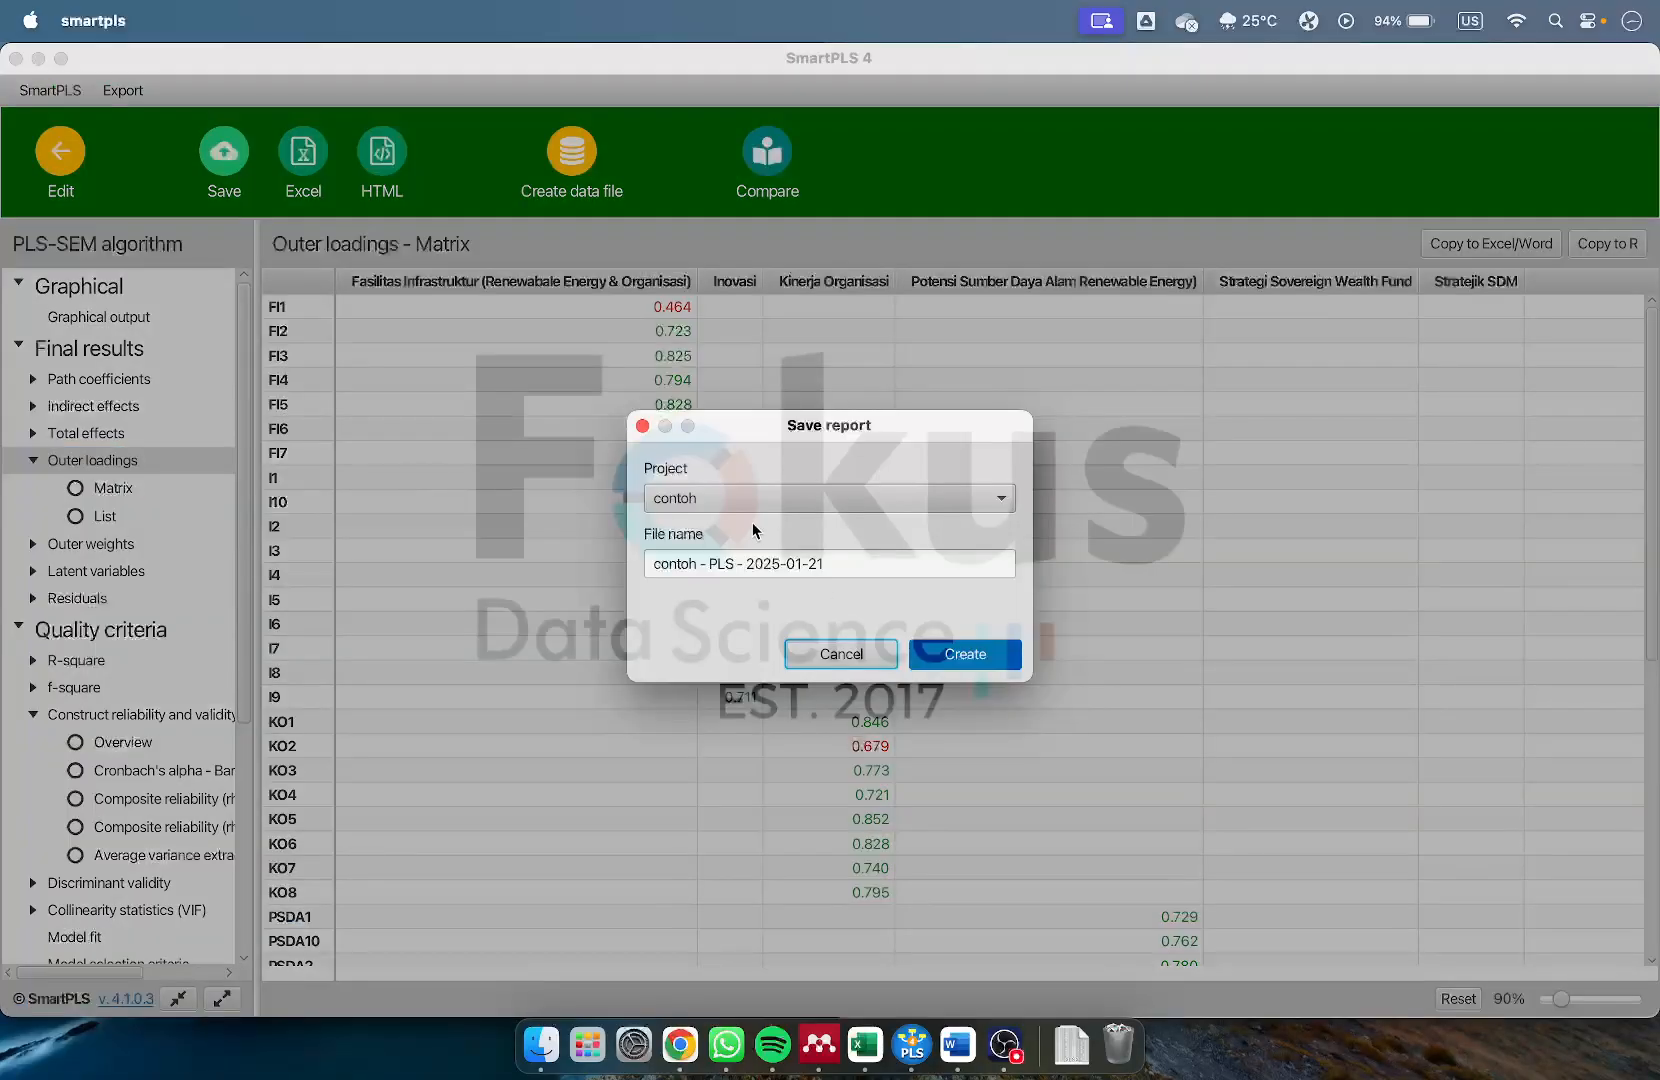
{"action": "triple_click", "coordinate": [744, 568]}
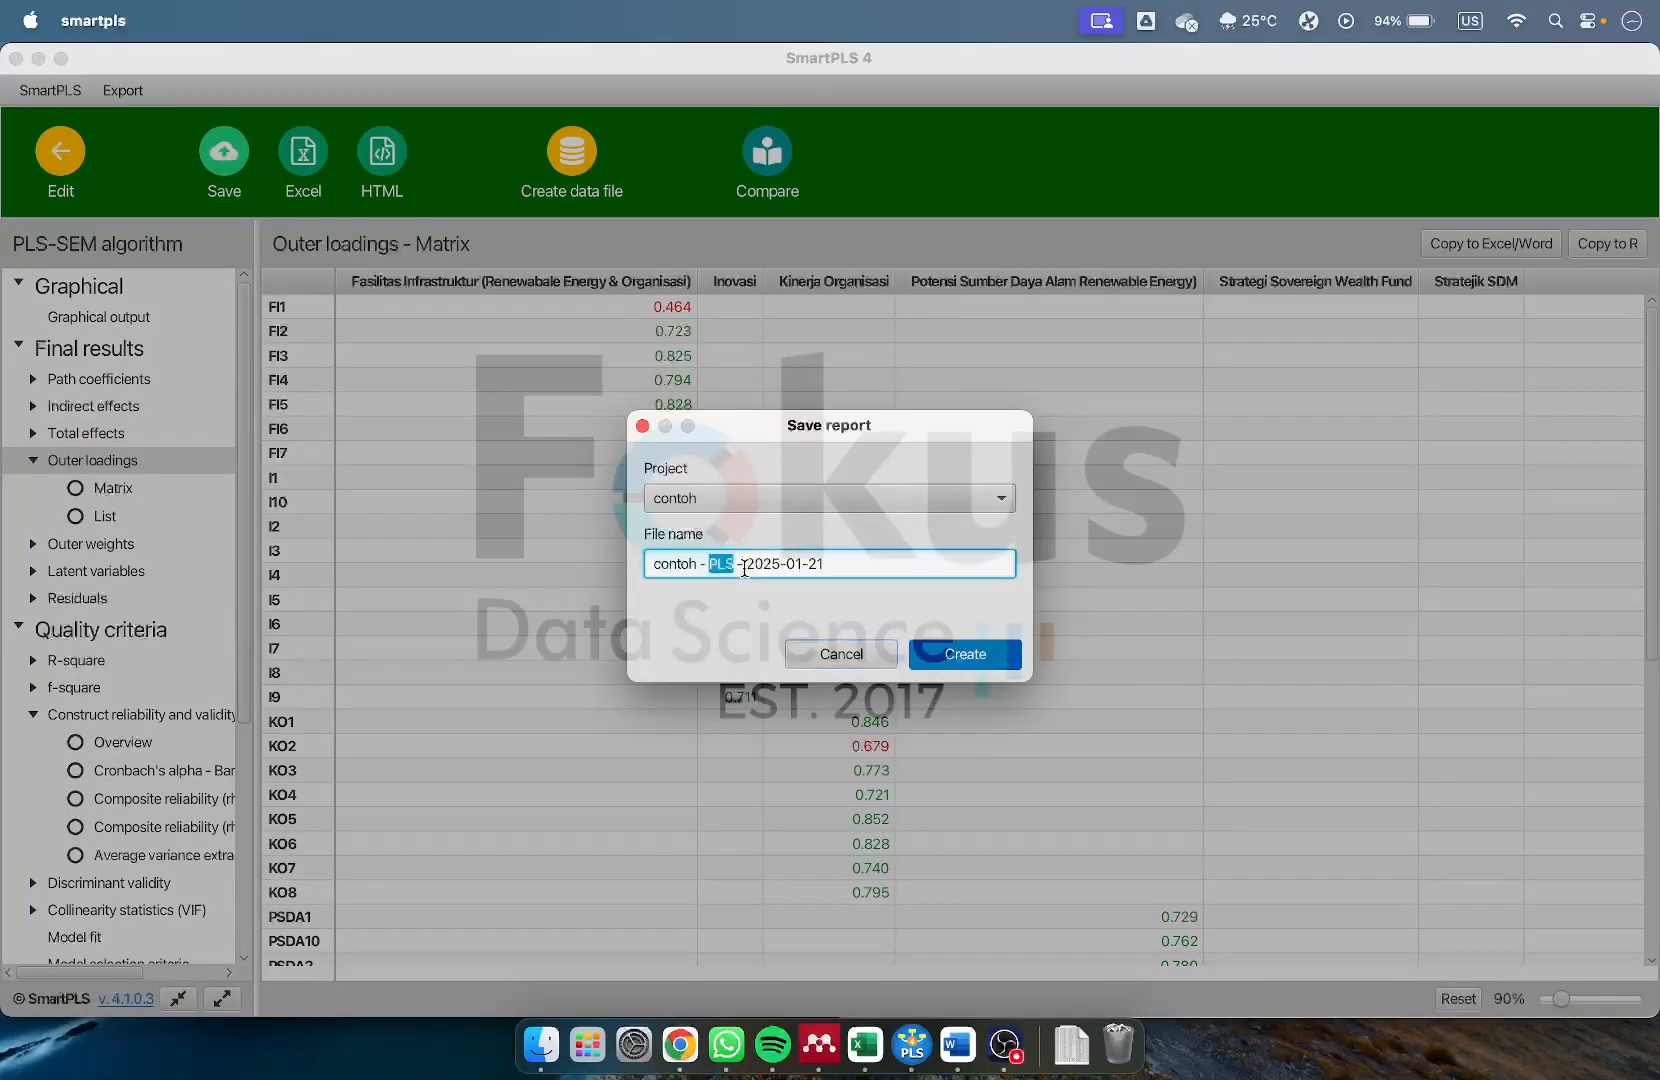
{"action": "type", "text": "="}
{"action": "key", "text": "BackSpace"}
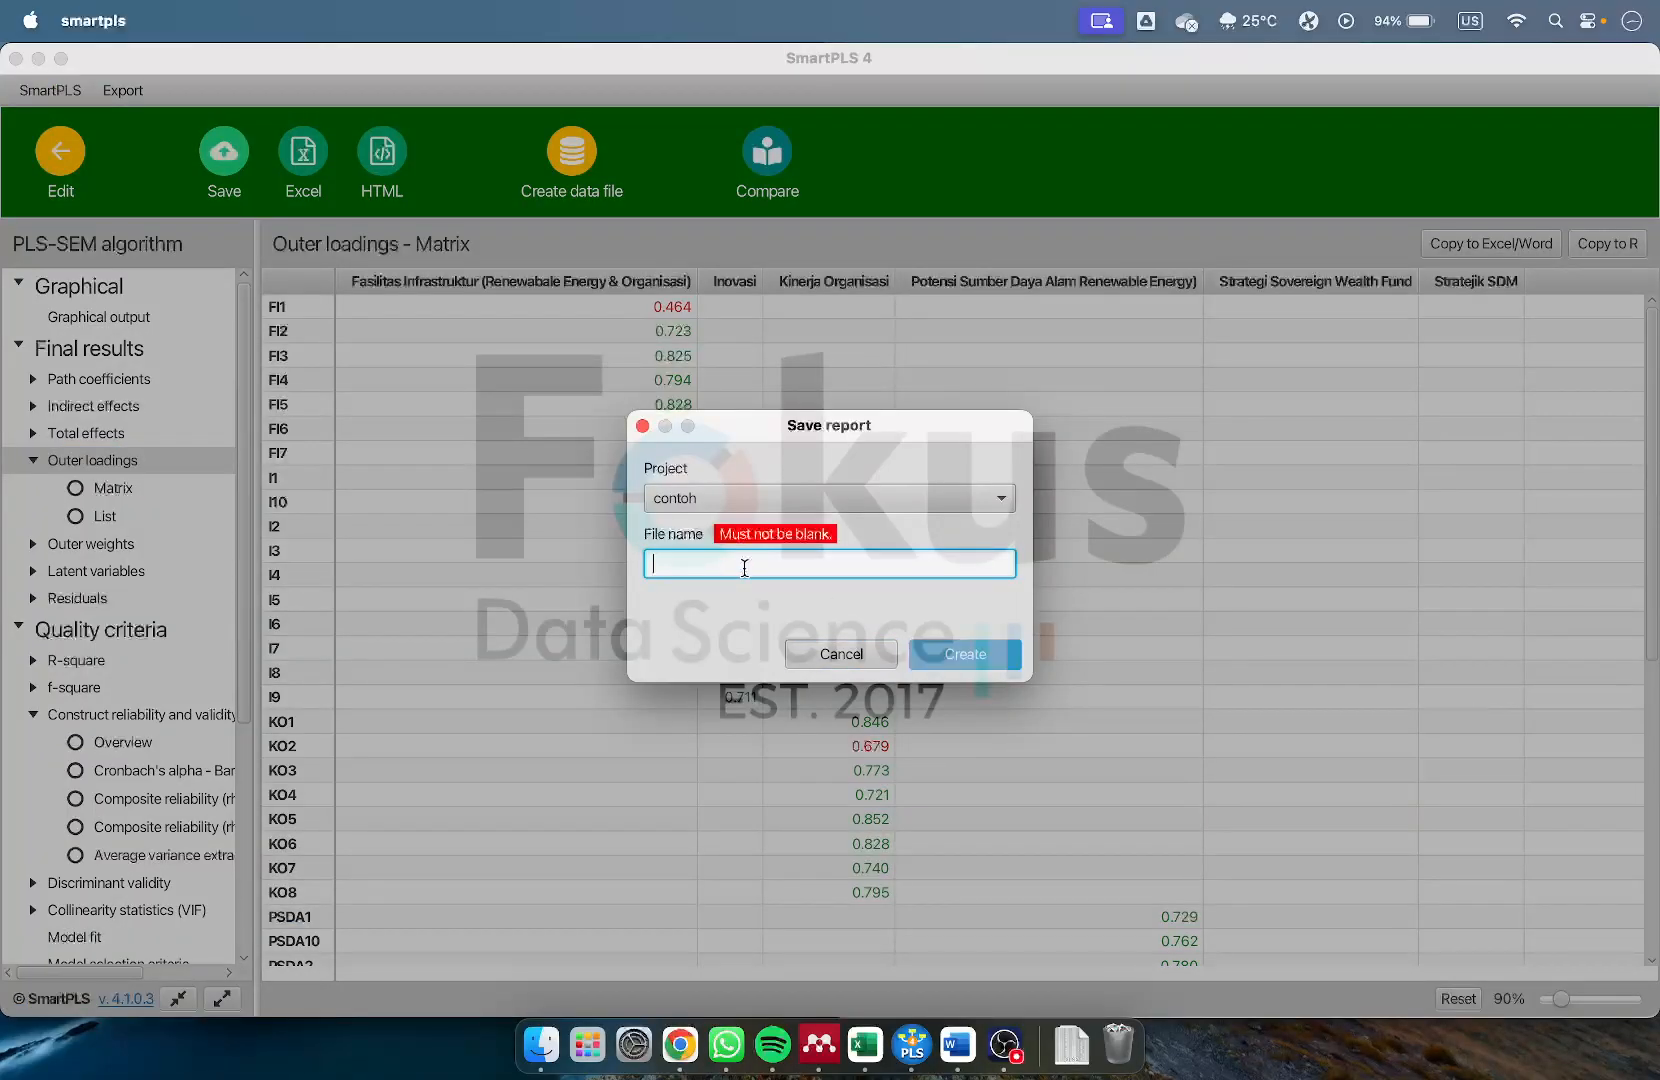
{"action": "type", "text": "PLSA"}
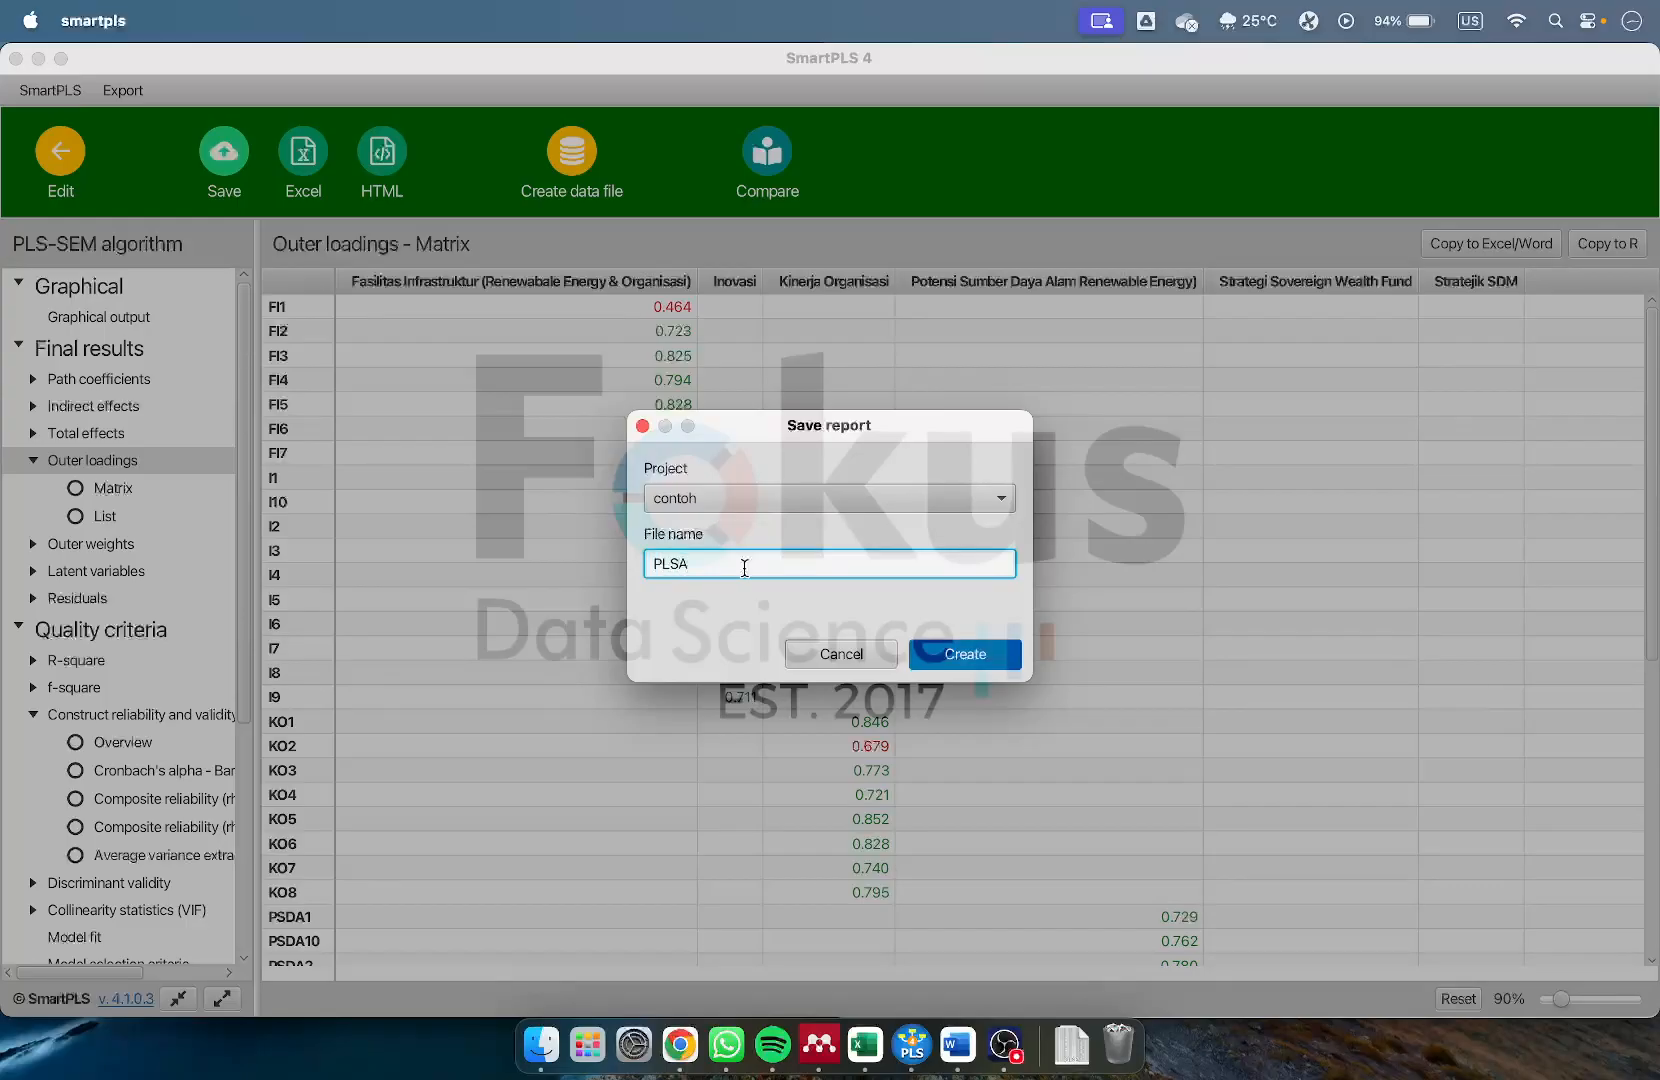
{"action": "type", "text": "goeirhm 1"}
{"action": "left_click", "coordinate": [1012, 655]}
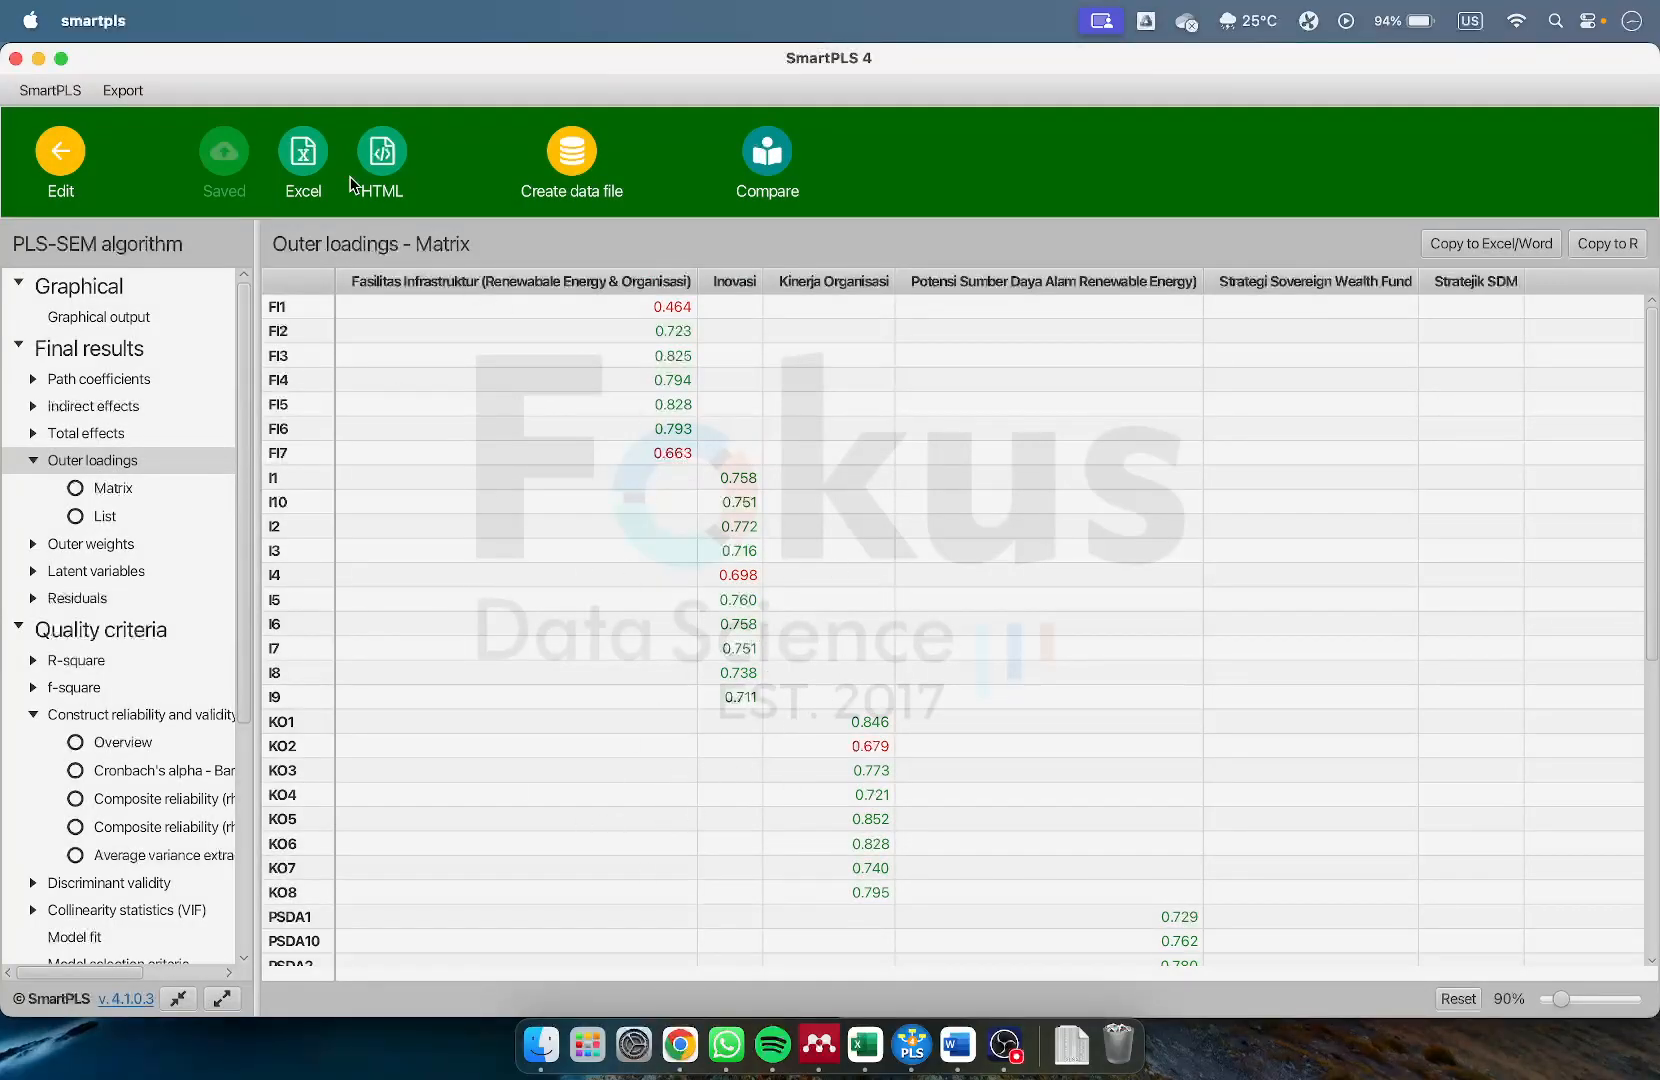
{"action": "left_click", "coordinate": [303, 158]}
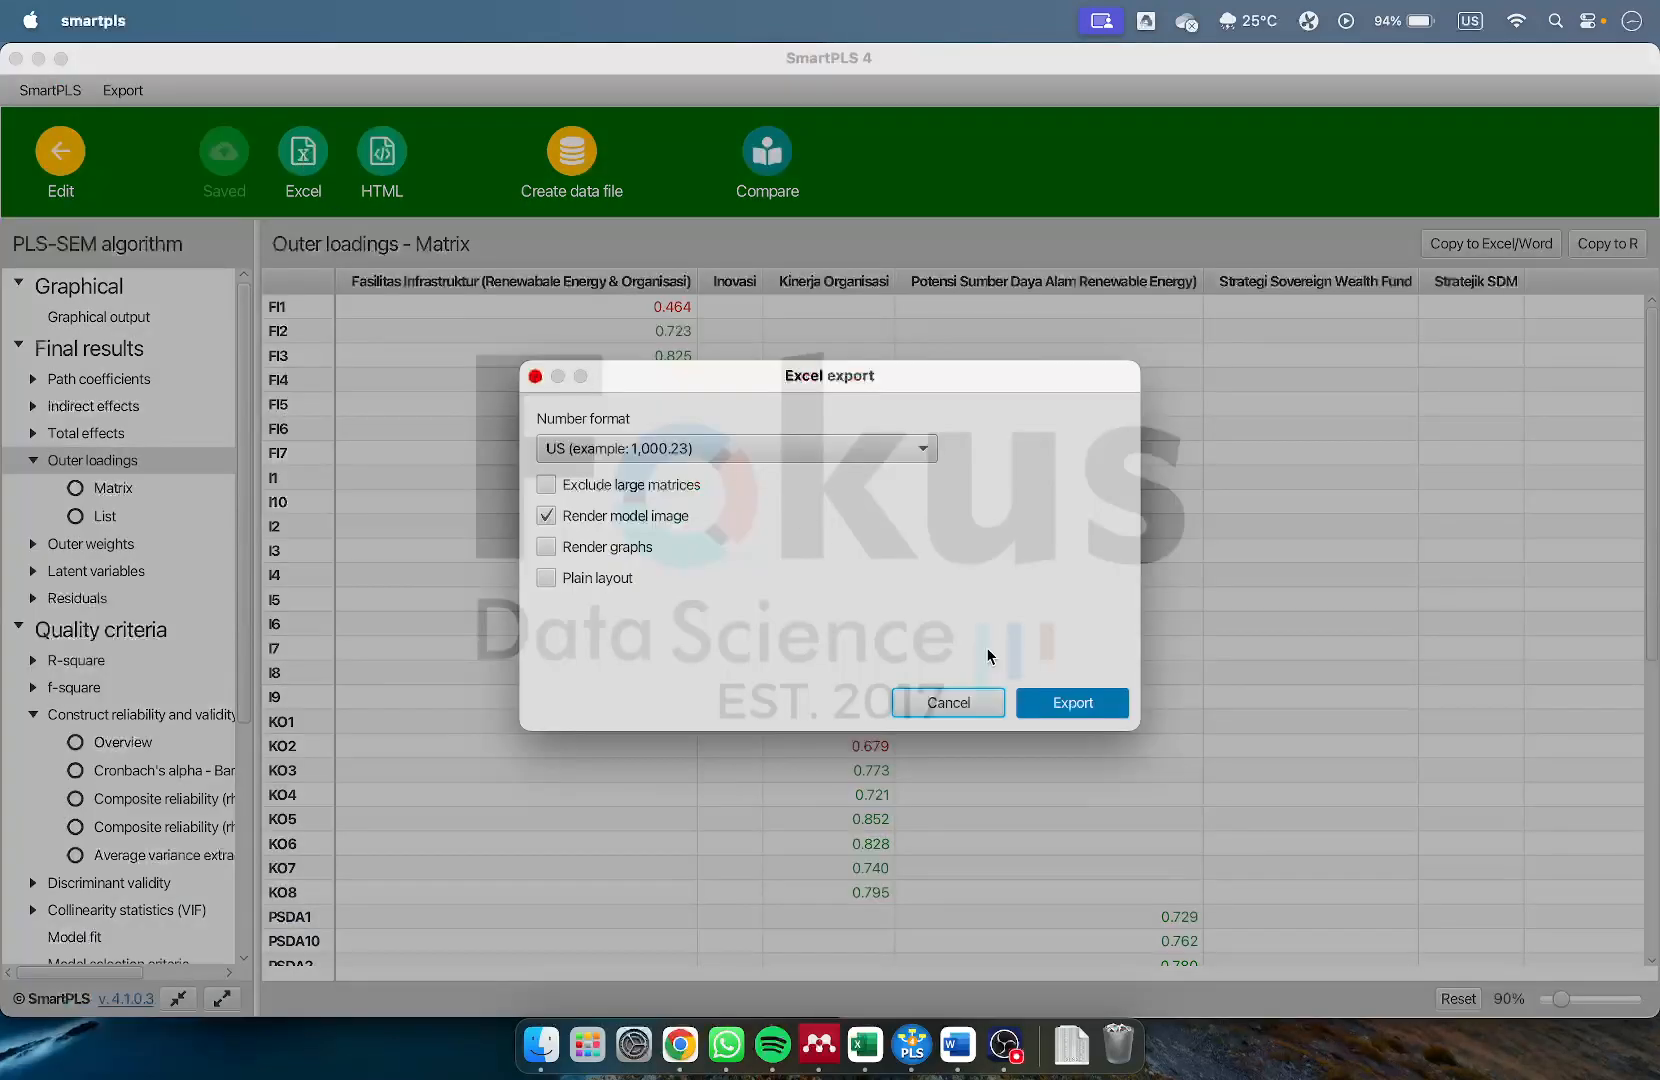
{"action": "left_click", "coordinate": [1088, 706]}
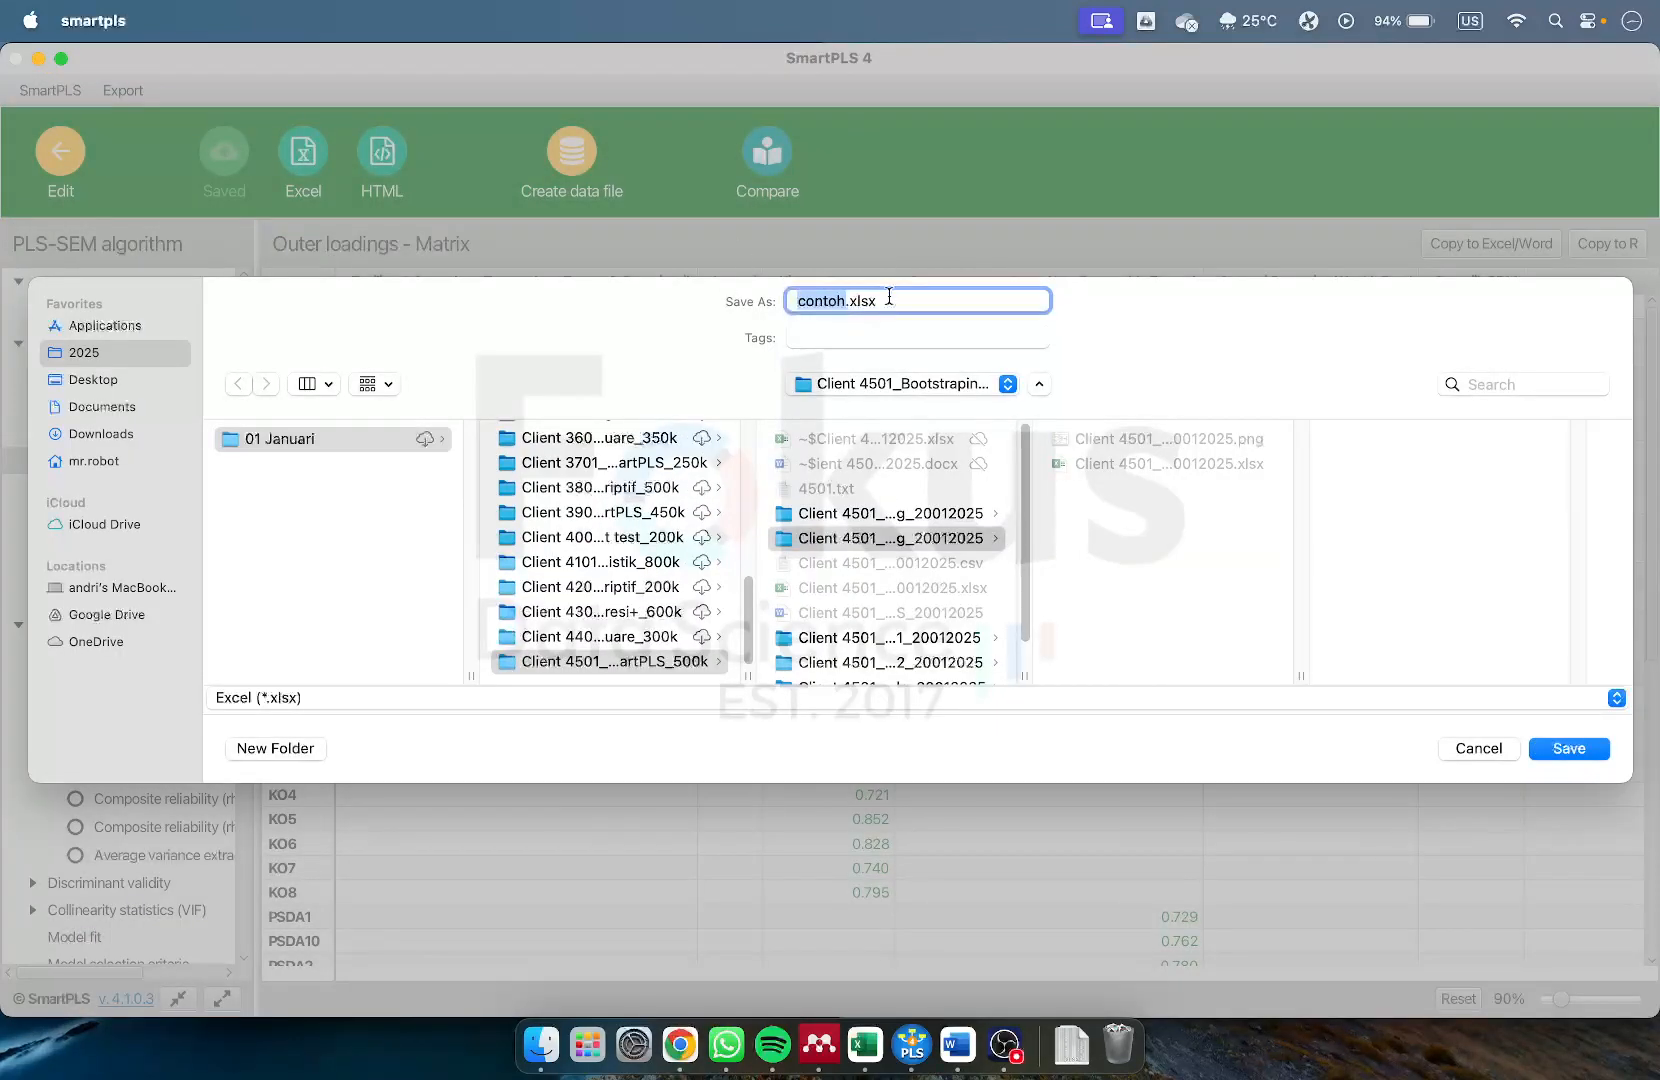
{"action": "type", "text": "PLSAlgorithm 1"}
{"action": "scroll", "coordinate": [925, 575], "scroll_direction": "down", "scroll_amount": 1}
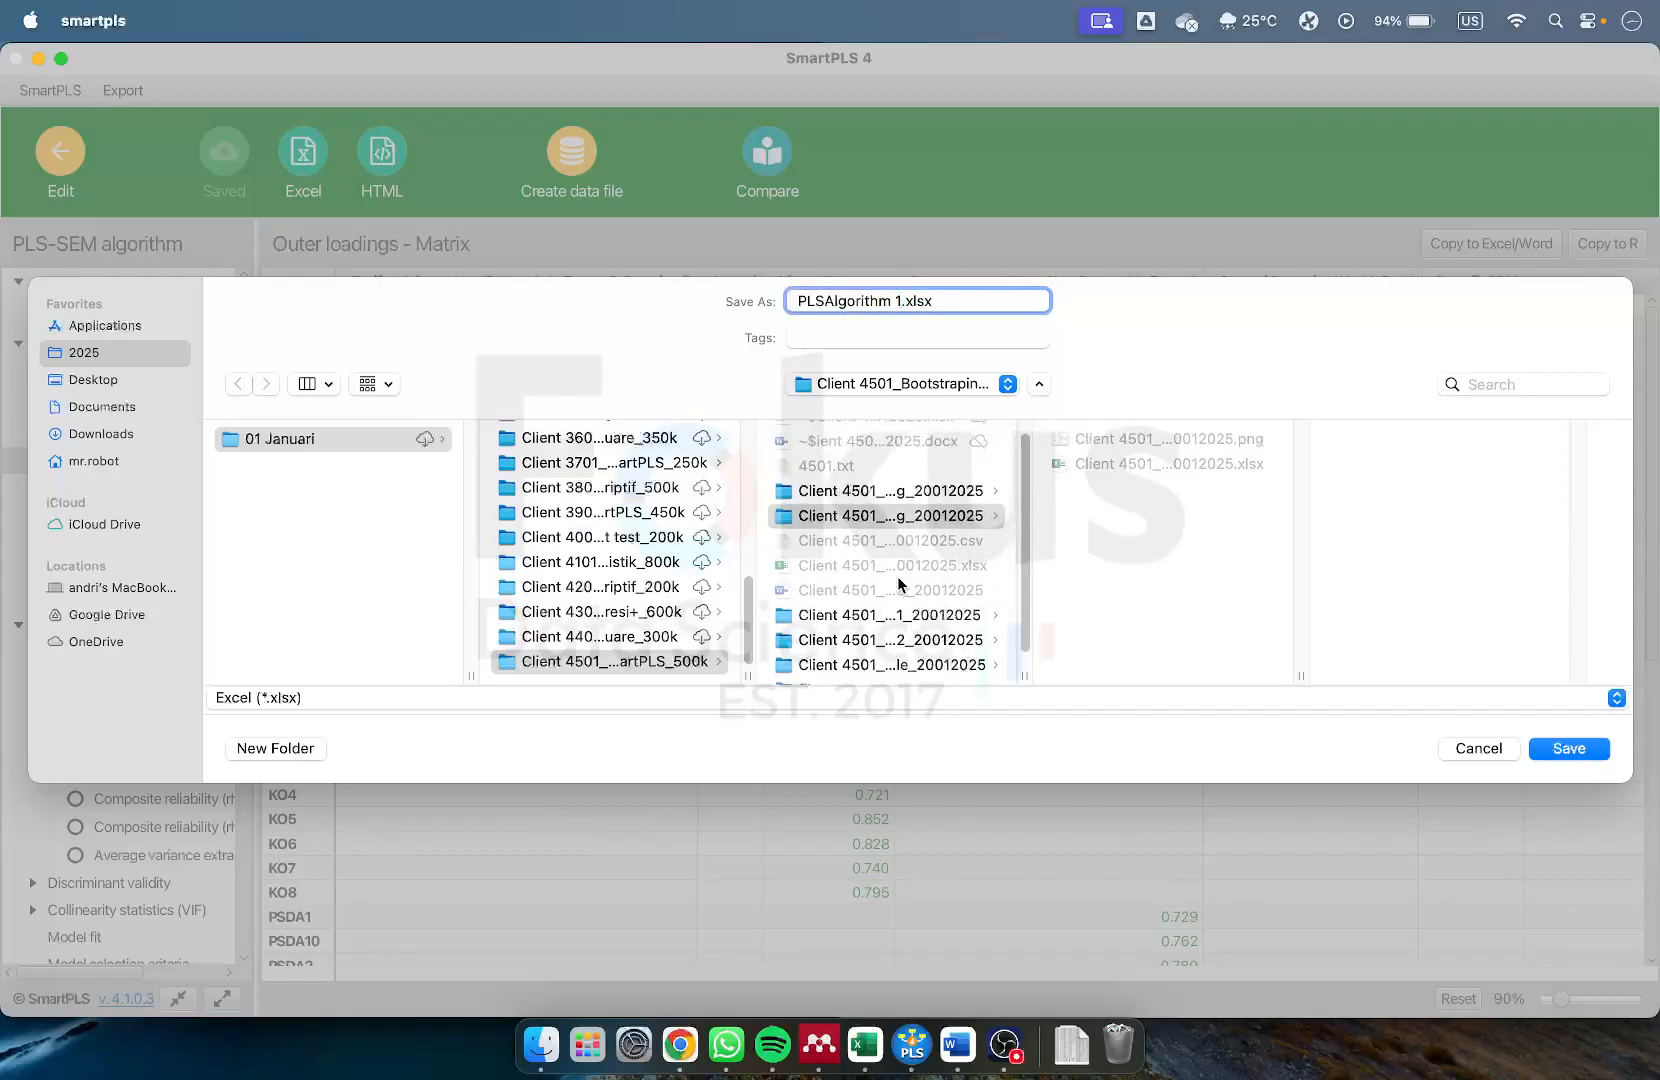
{"action": "scroll", "coordinate": [885, 584], "scroll_direction": "up", "scroll_amount": 1}
{"action": "left_click", "coordinate": [885, 516]}
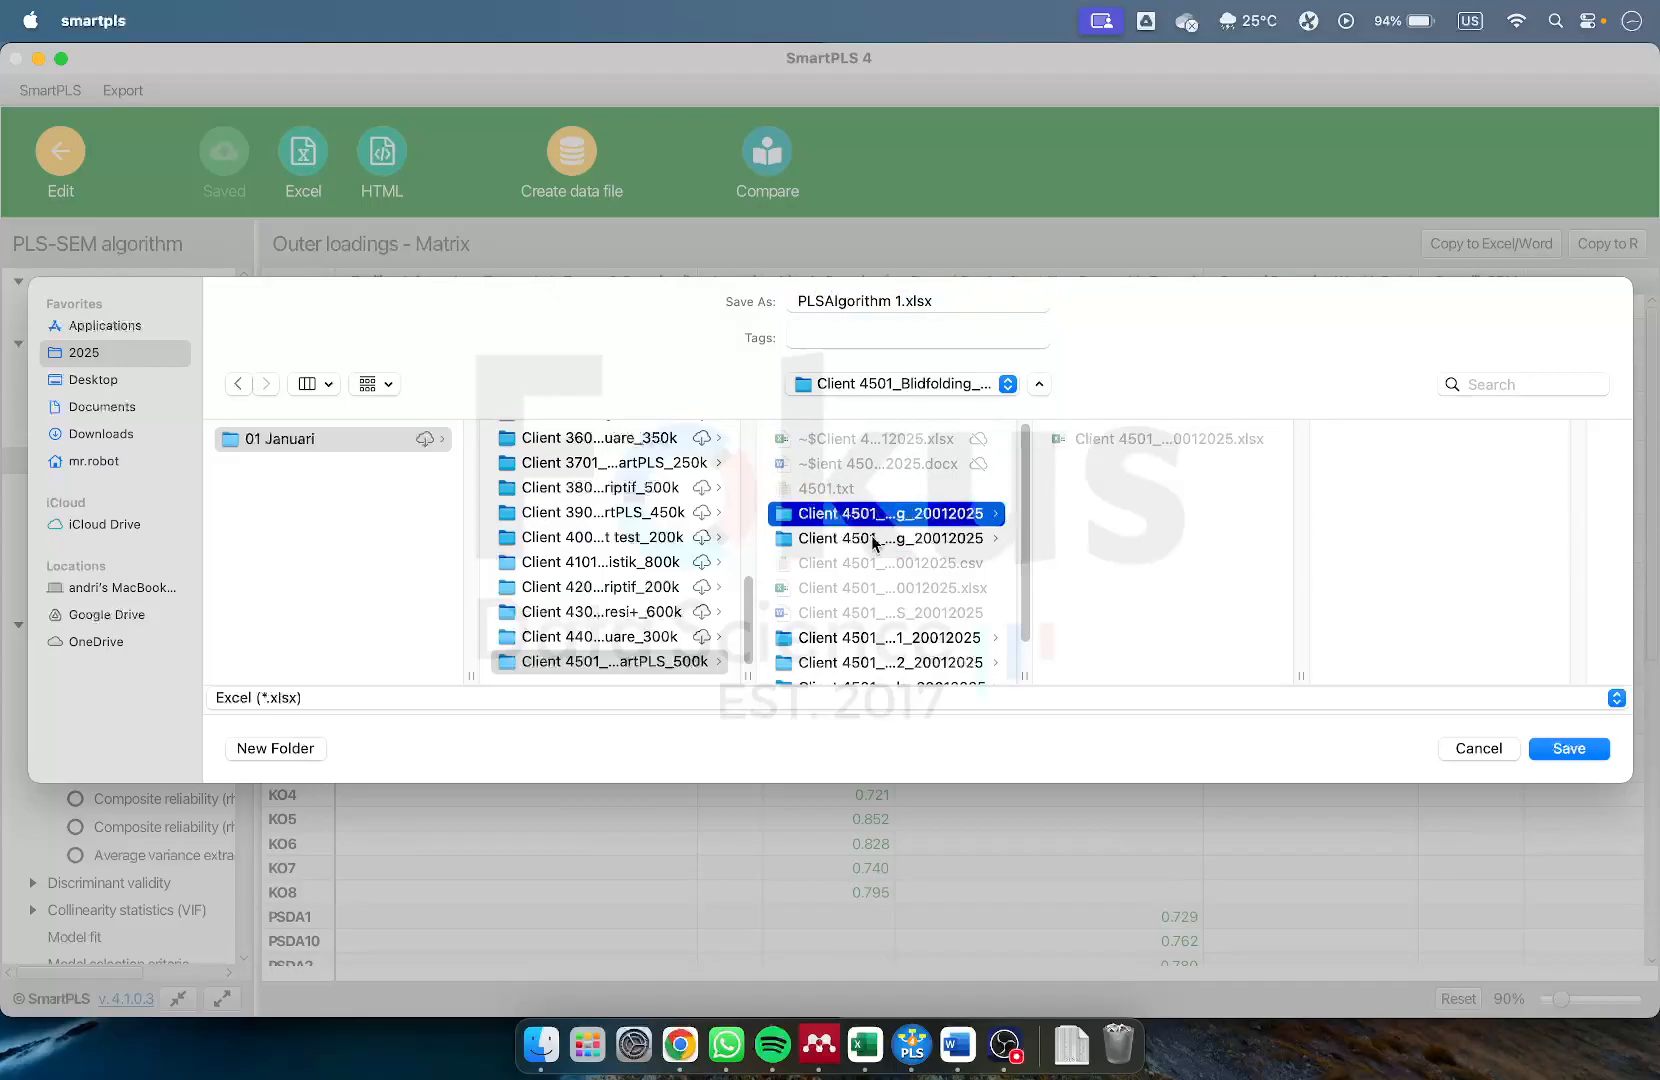
{"action": "left_click", "coordinate": [872, 538]}
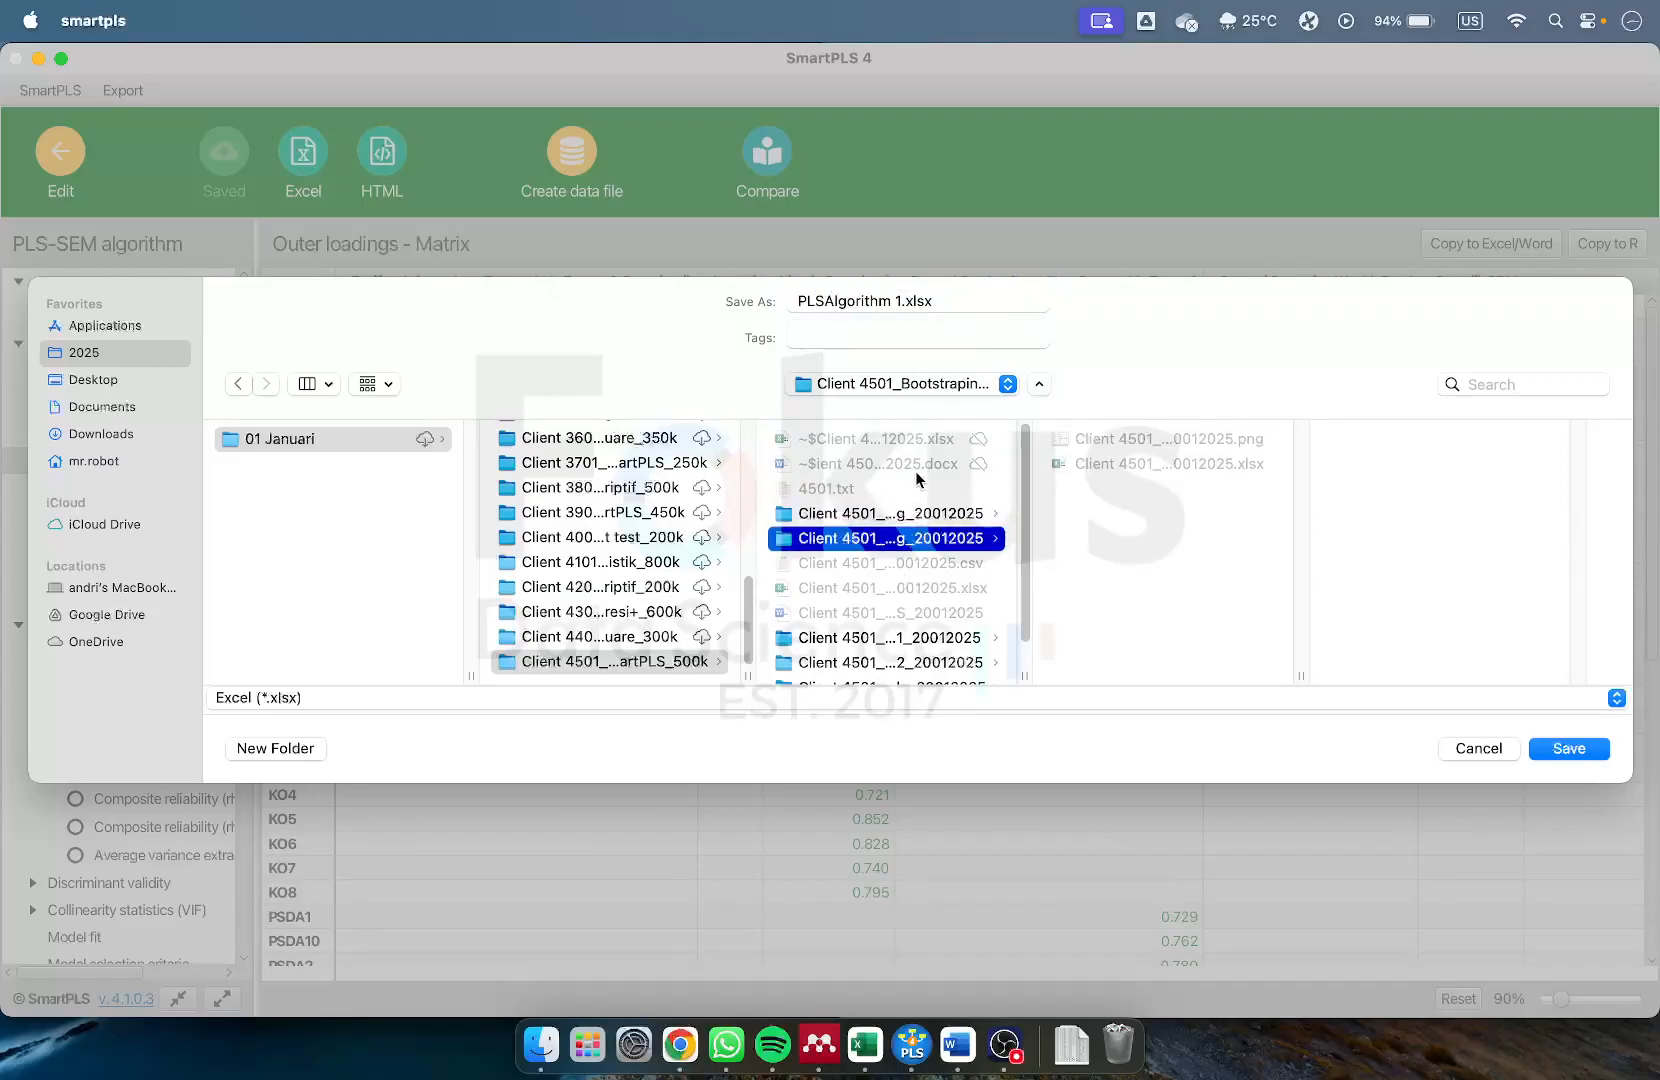
{"action": "left_click", "coordinate": [888, 662]}
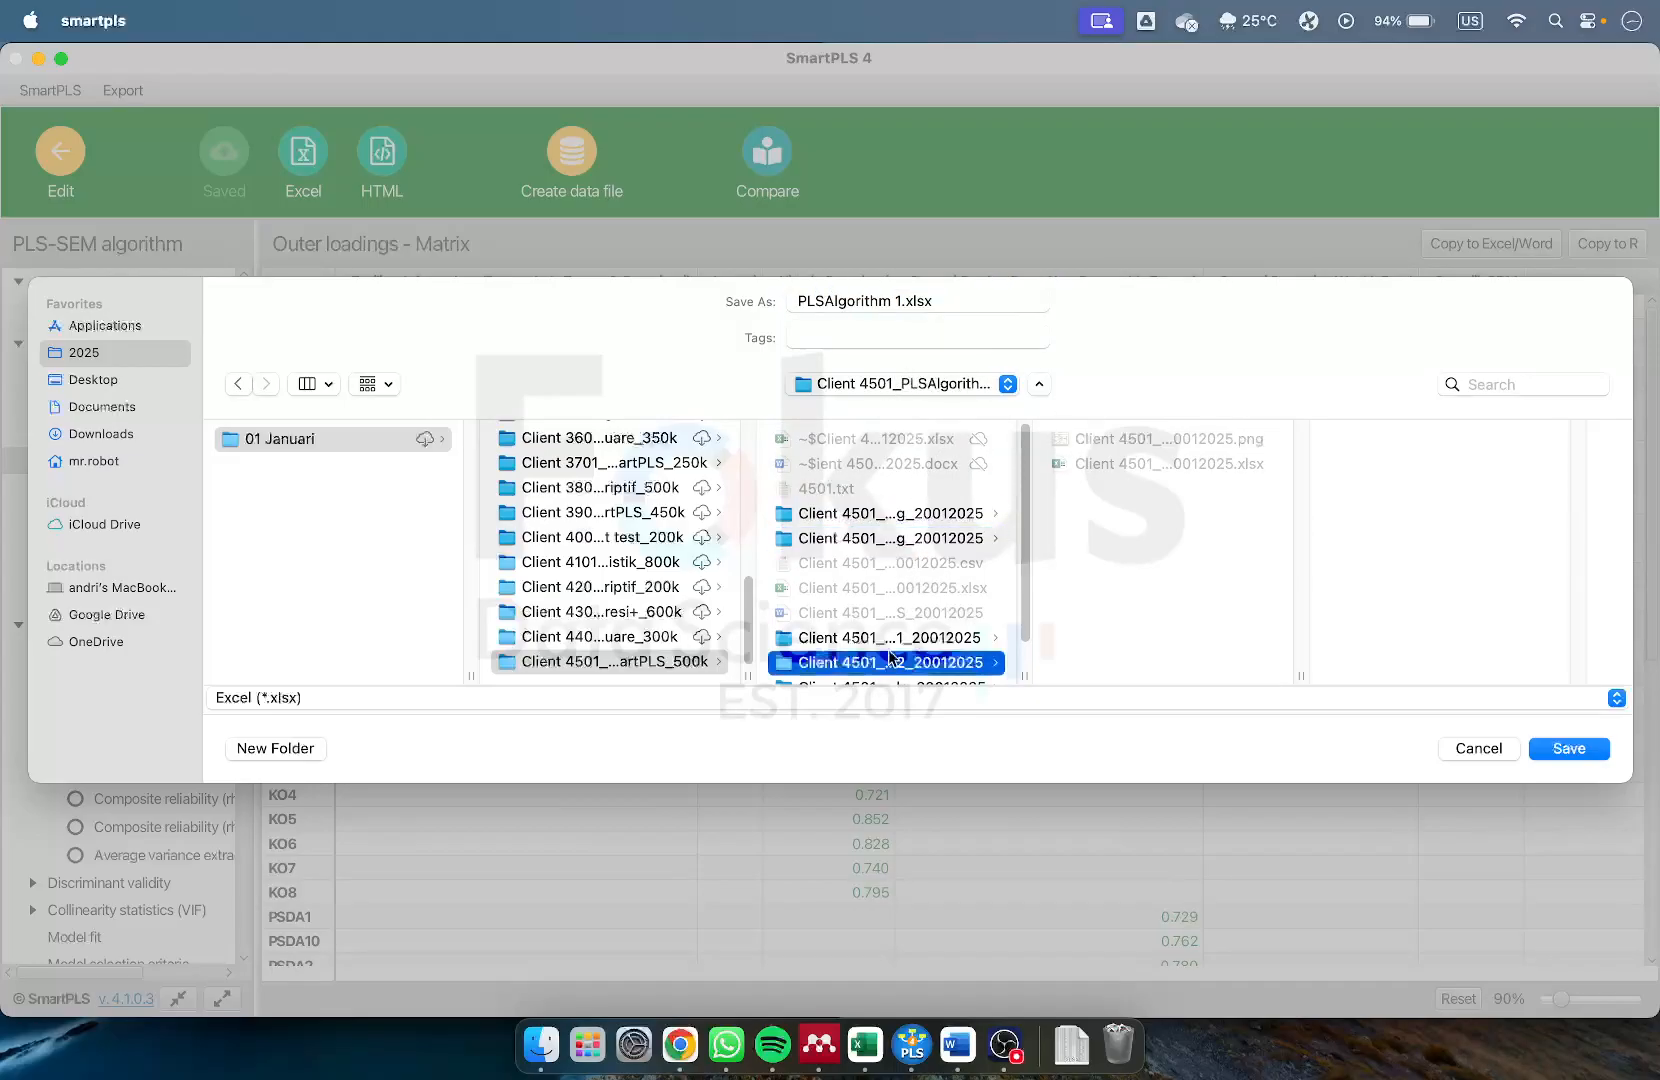
{"action": "scroll", "coordinate": [955, 662], "scroll_direction": "down", "scroll_amount": 2}
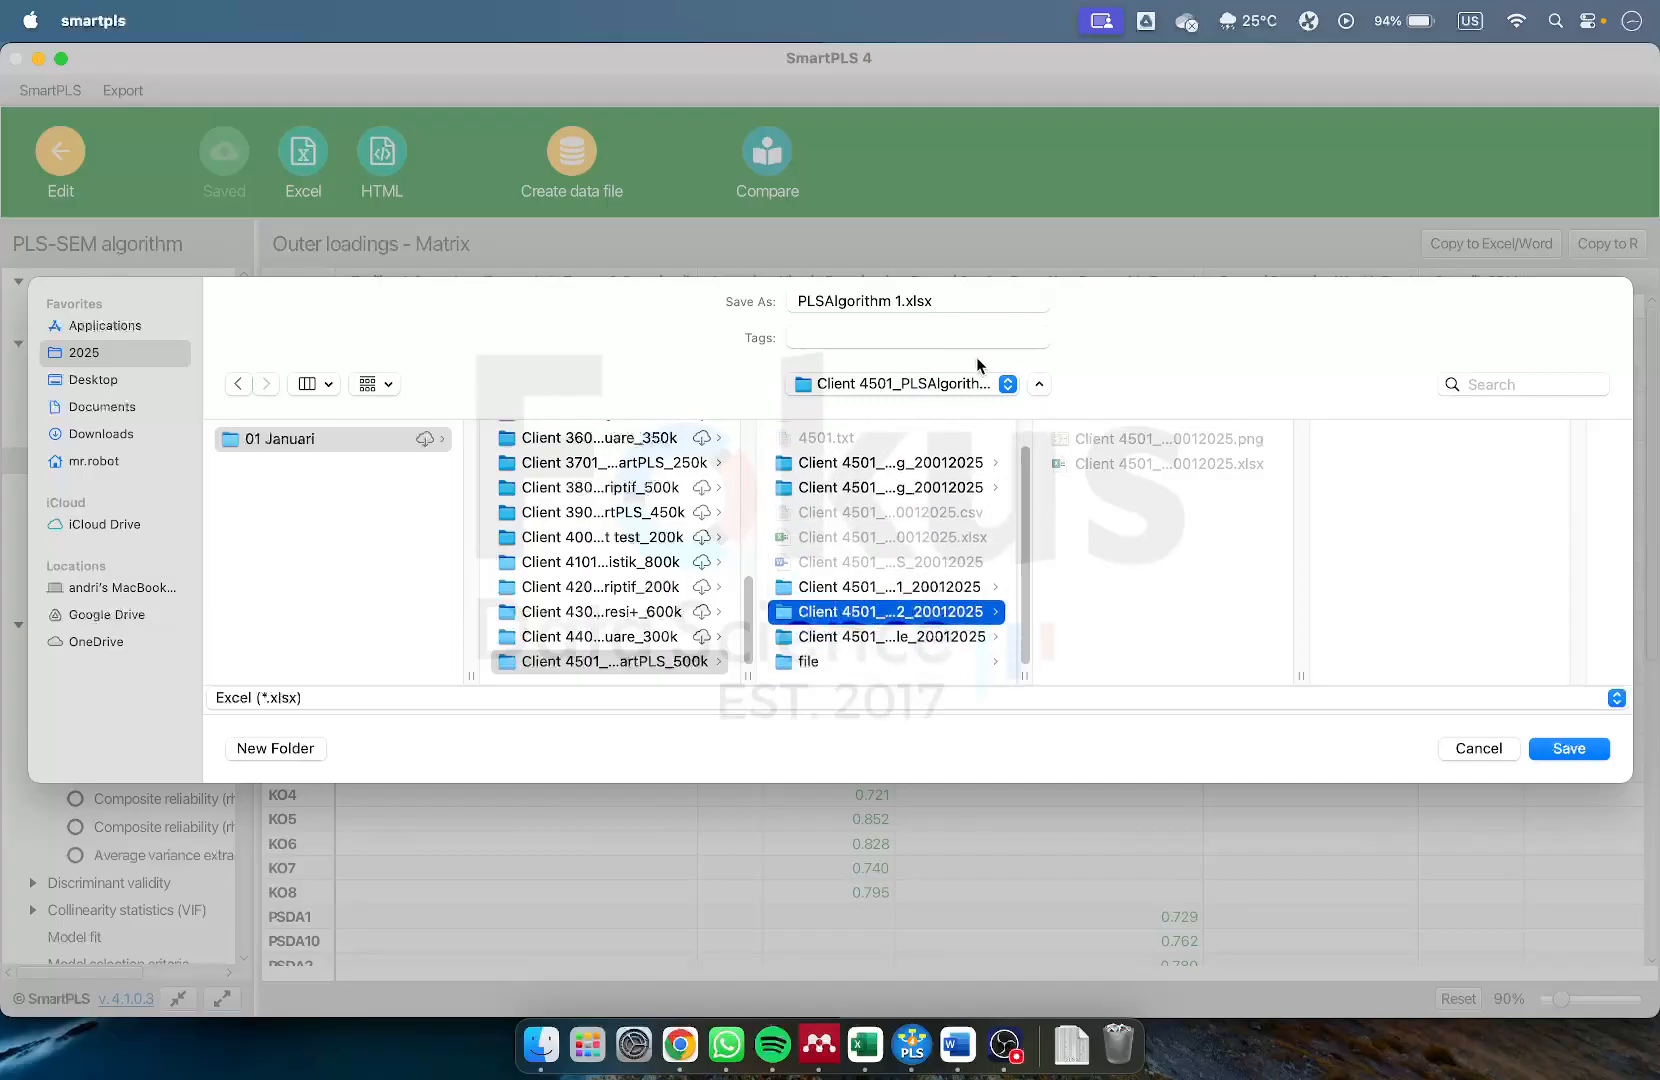
{"action": "left_click", "coordinate": [1463, 752]}
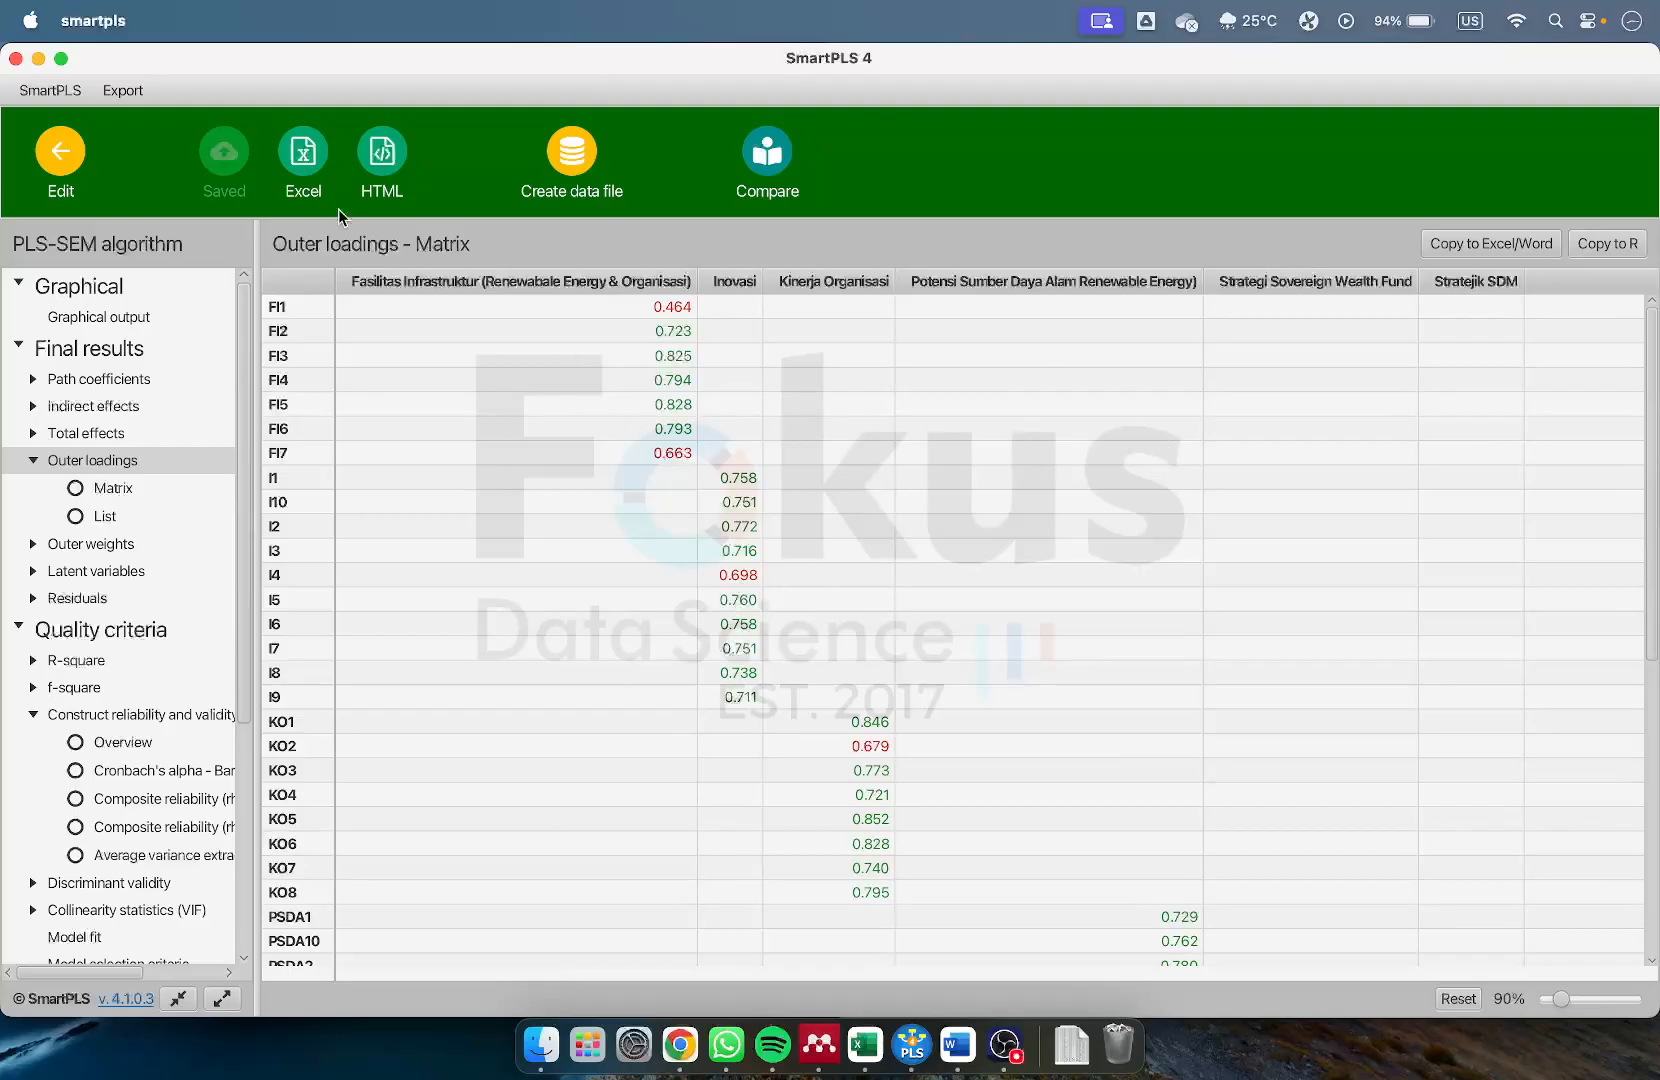
Leave the report and the model to return to the workspace, and collapse the older client project above contoh
{"action": "scroll", "coordinate": [805, 500], "scroll_direction": "down", "scroll_amount": 2}
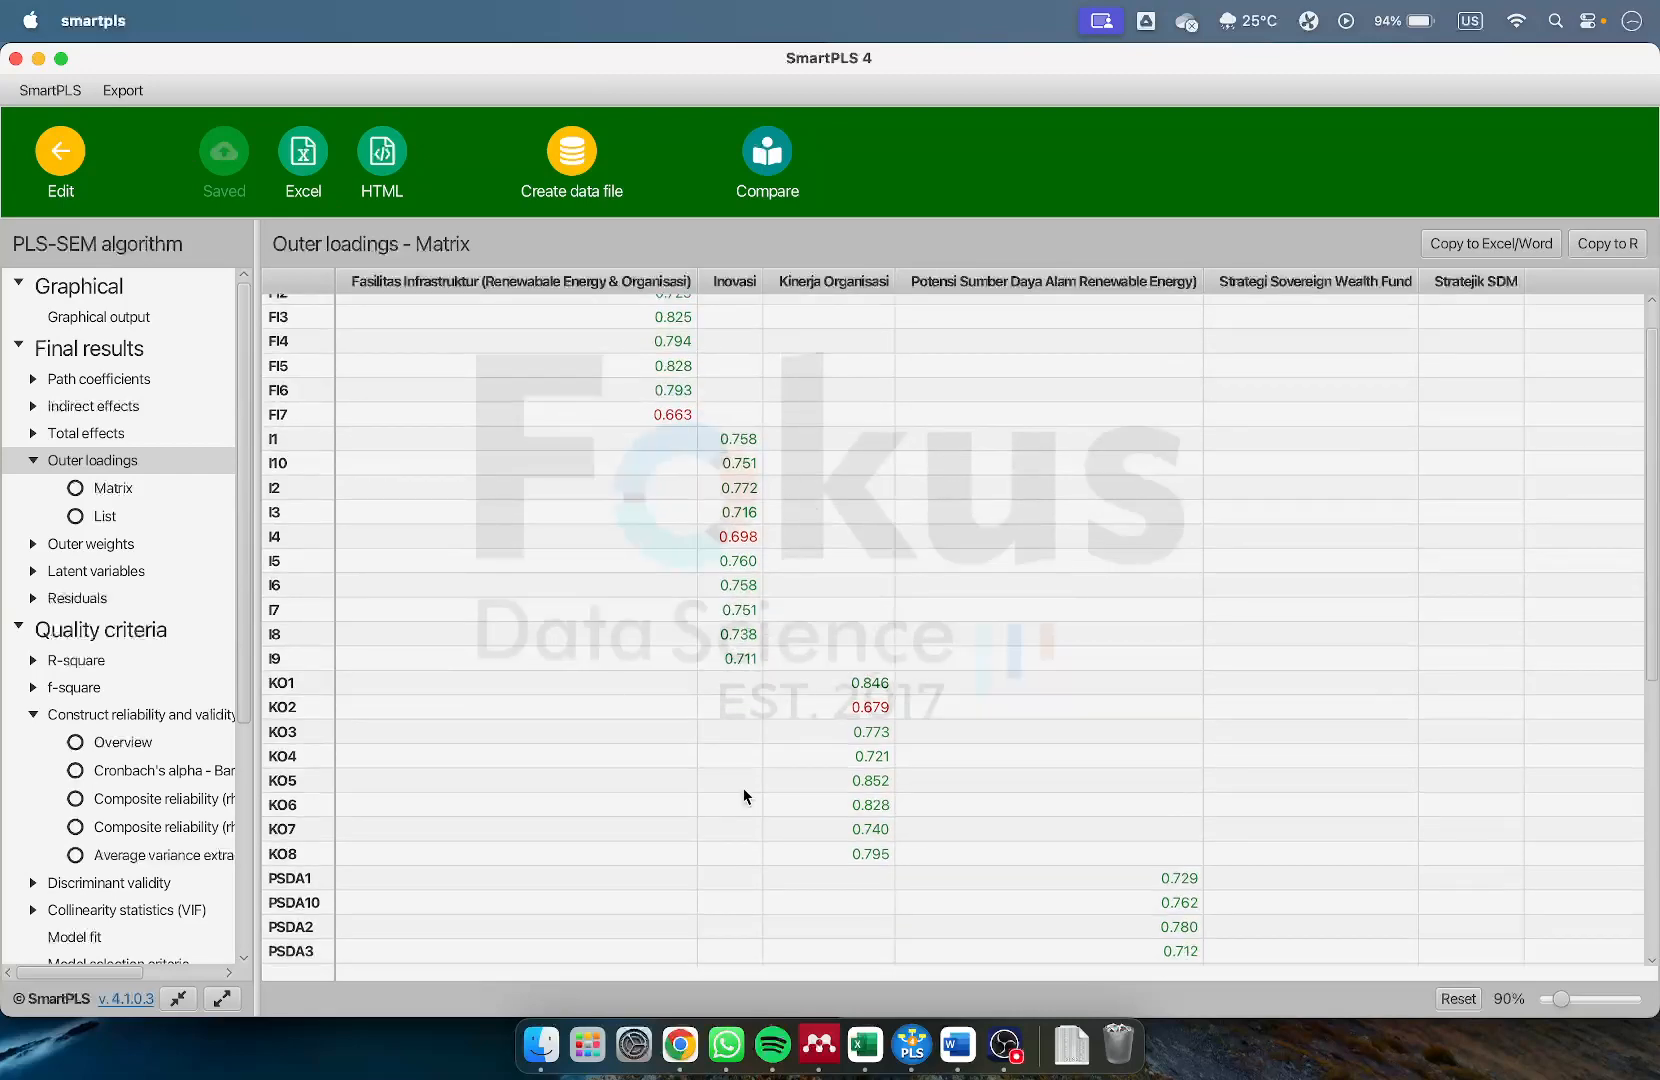
{"action": "left_click", "coordinate": [60, 152]}
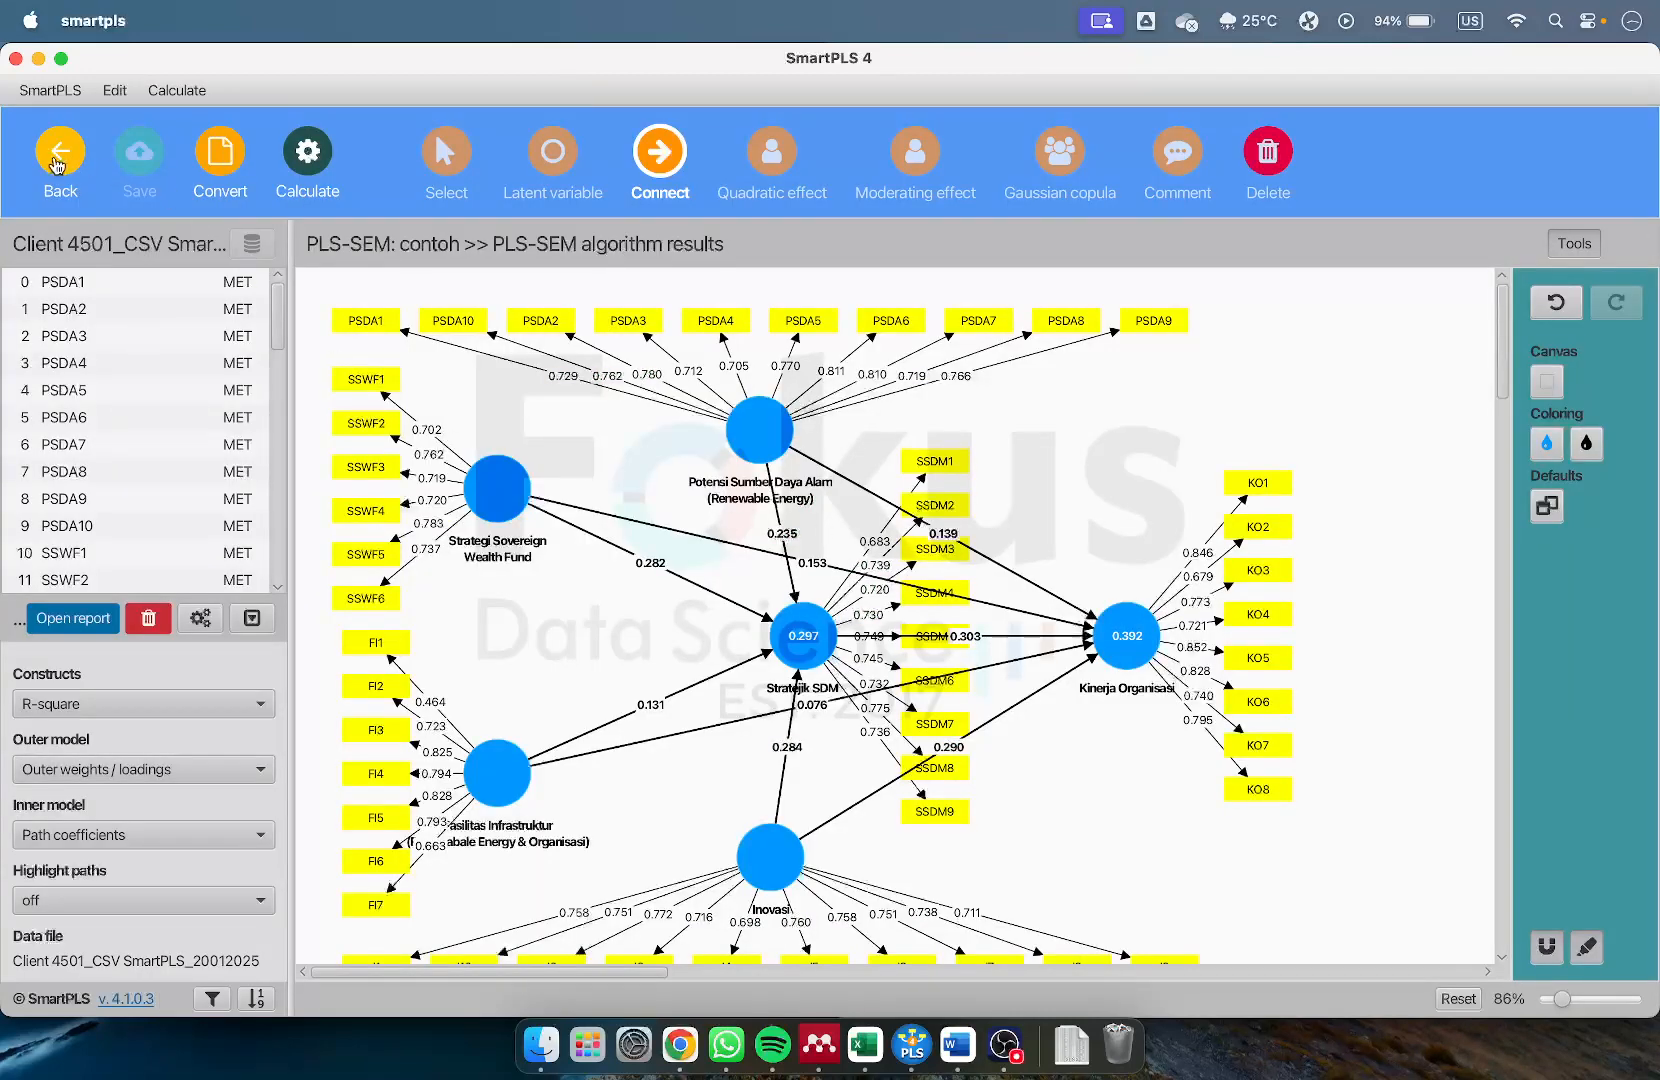
{"action": "left_click", "coordinate": [60, 152]}
{"action": "left_click", "coordinate": [95, 538]}
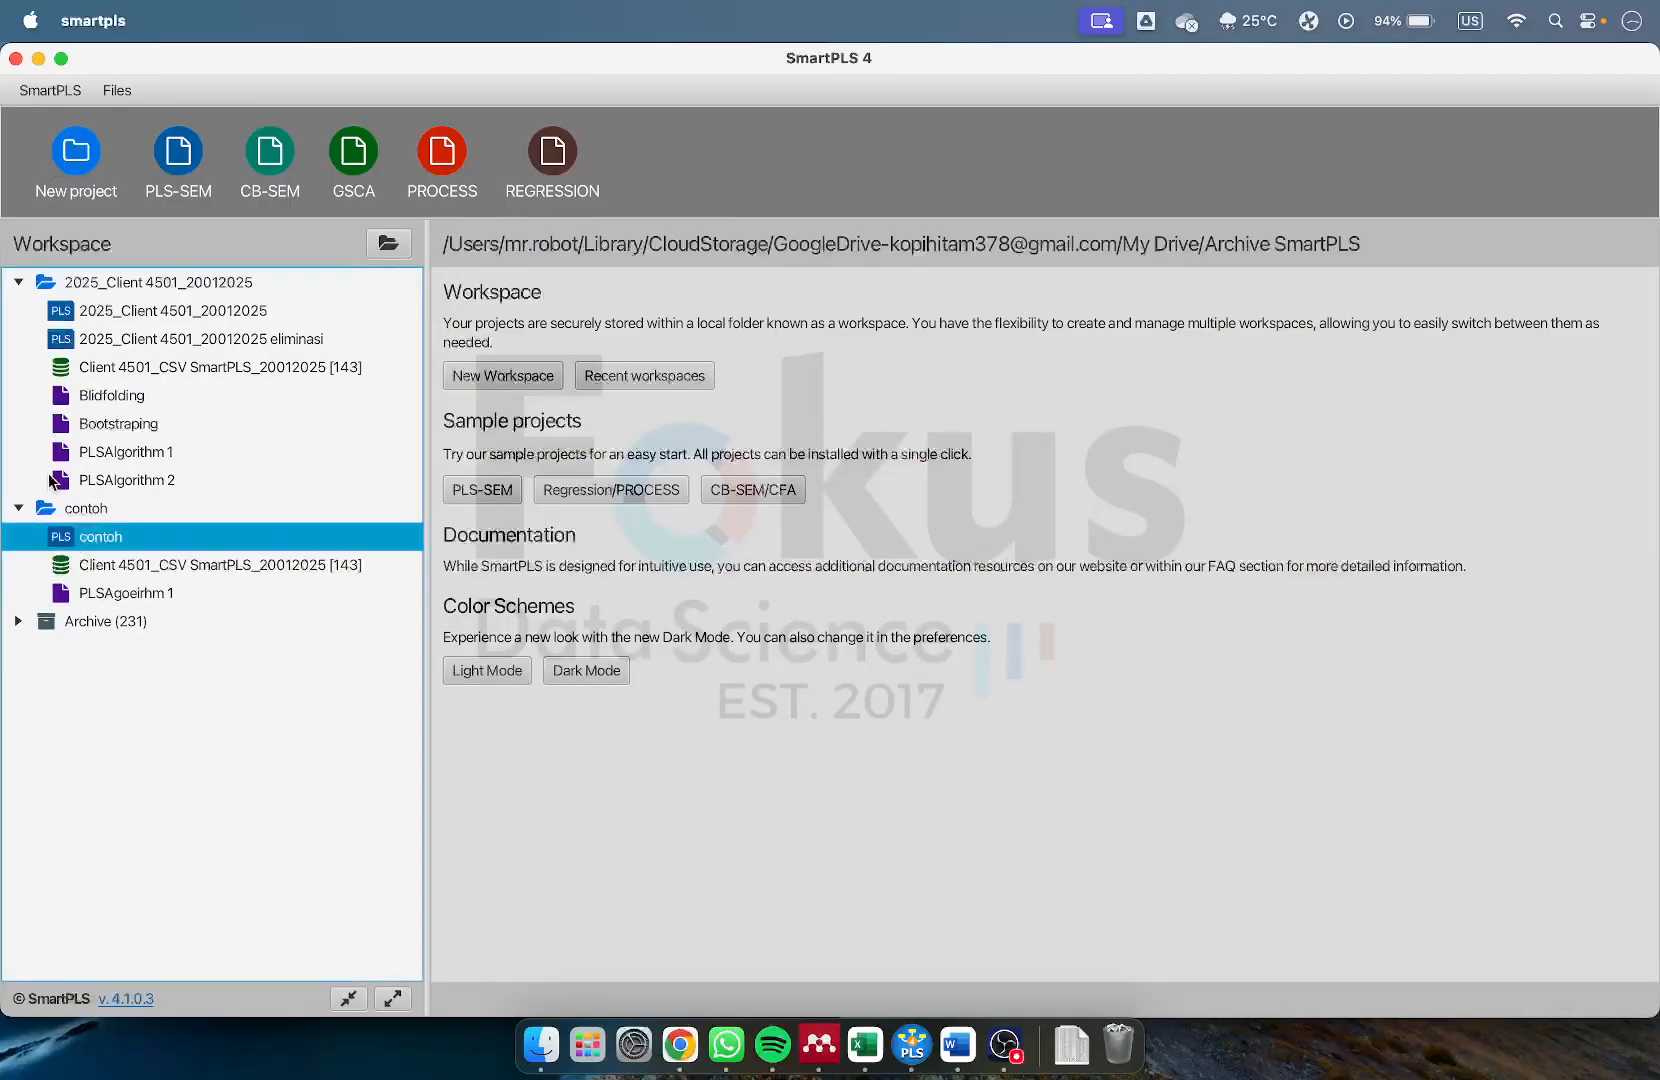
{"action": "left_click", "coordinate": [19, 282]}
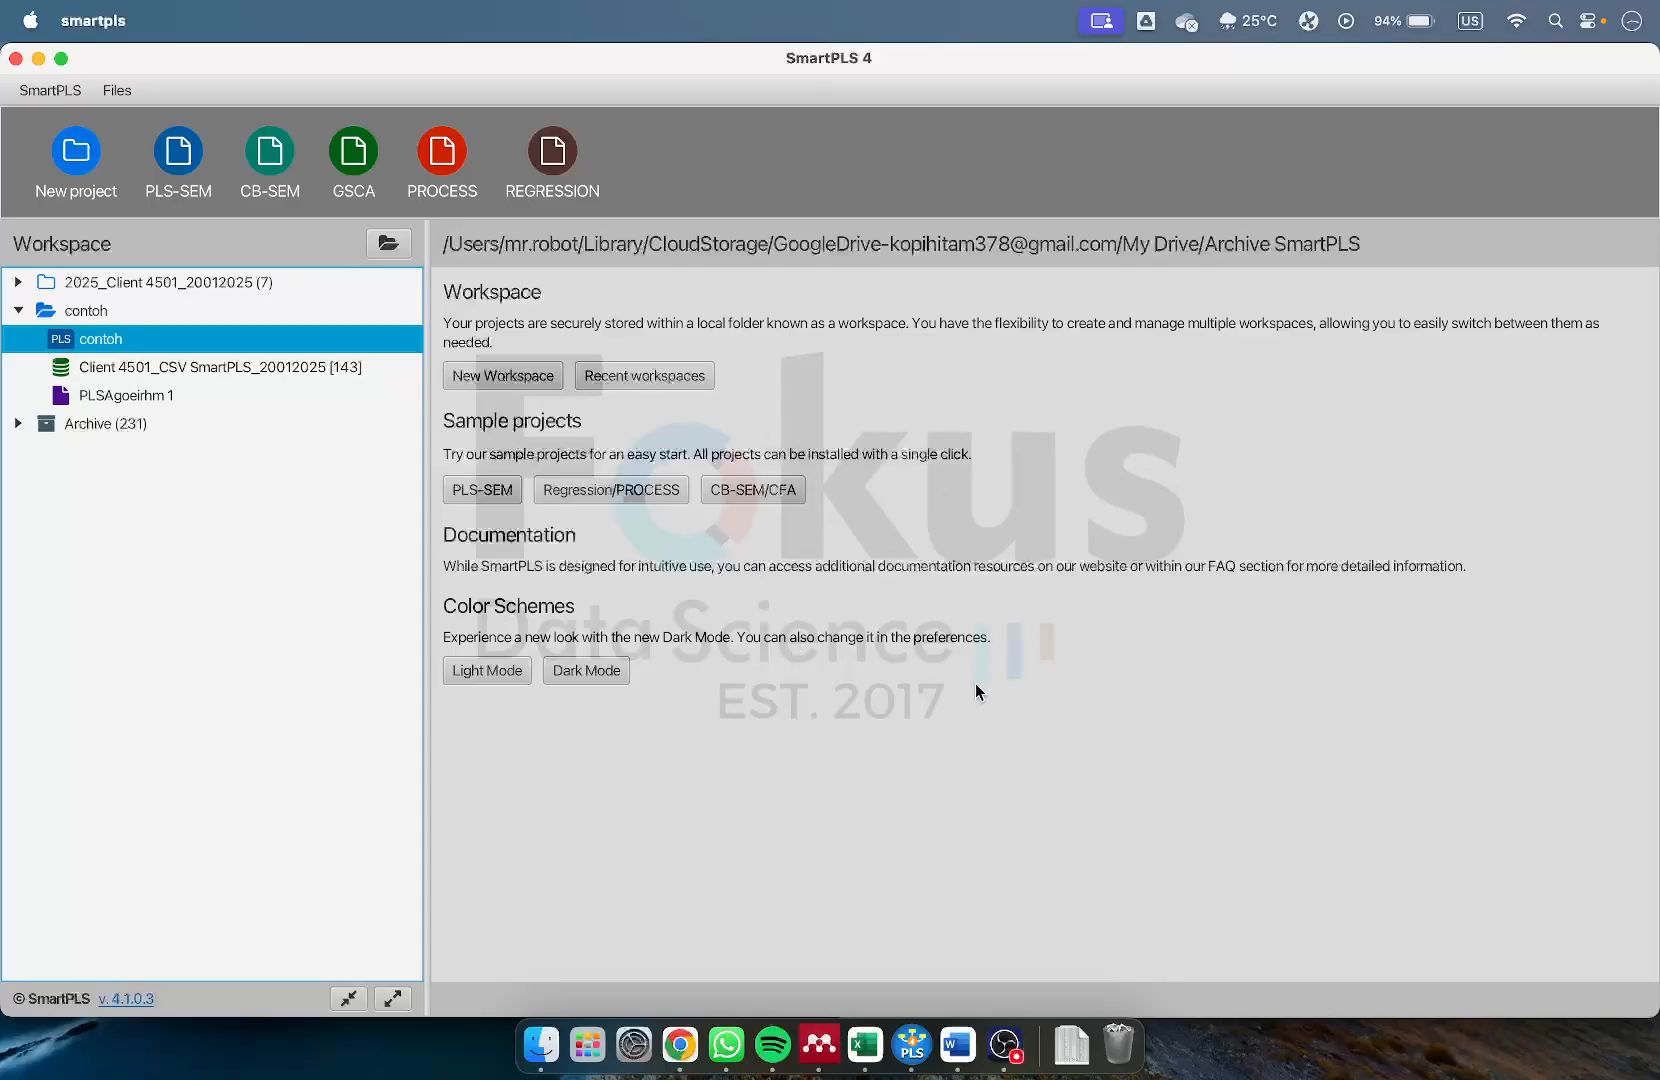
Duplicate the contoh PLS-SEM model within its project and name the copy "contoh eliminasi"
{"action": "right_click", "coordinate": [121, 342]}
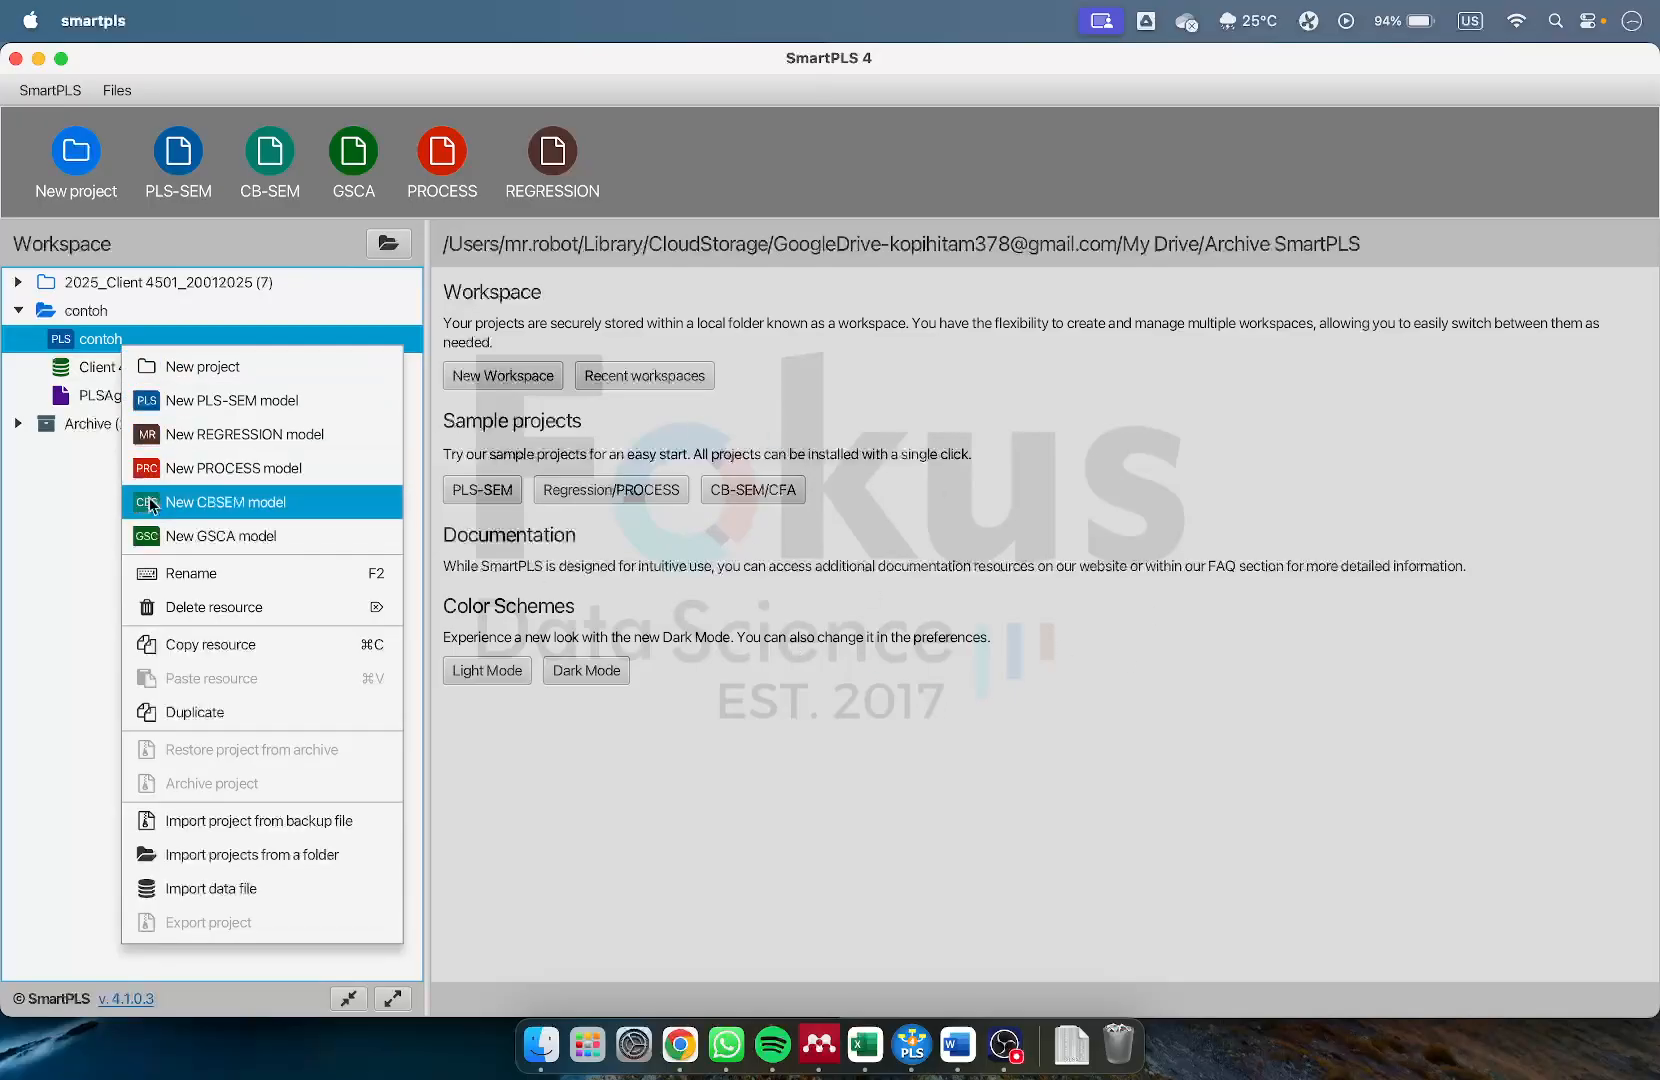
{"action": "left_click", "coordinate": [224, 712]}
{"action": "left_click", "coordinate": [755, 517]}
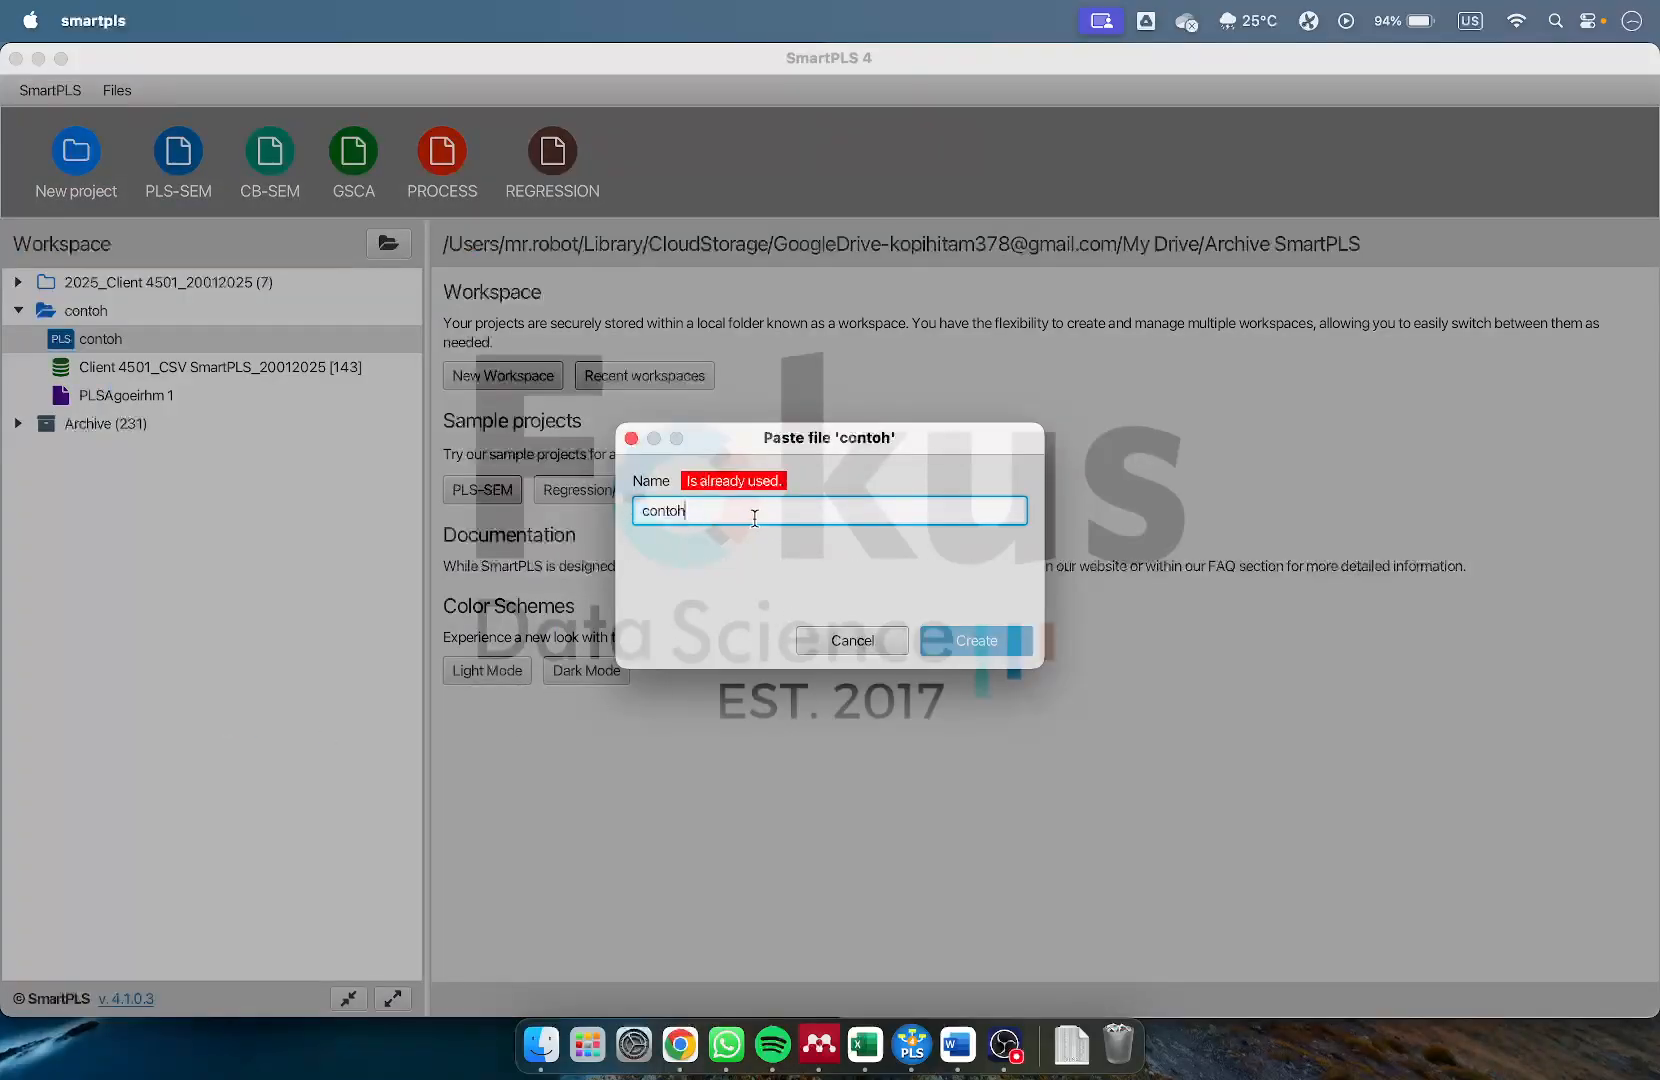
{"action": "type", "text": "eliminasi"}
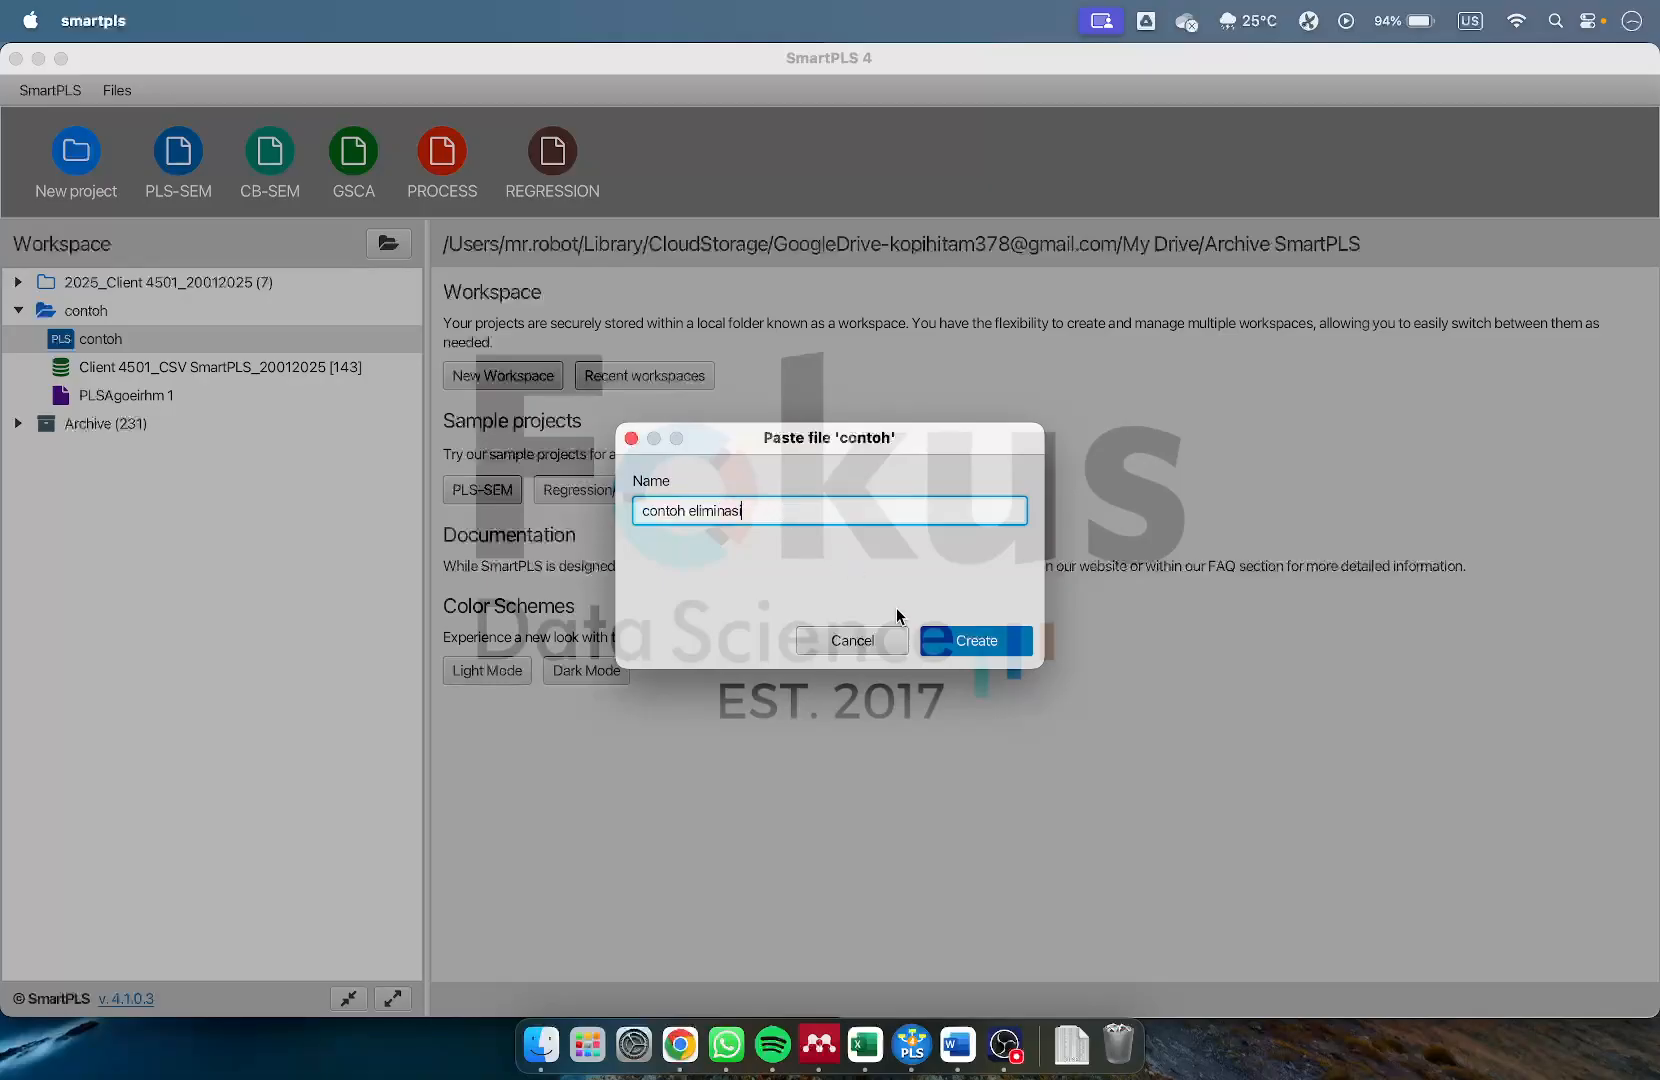
{"action": "left_click", "coordinate": [985, 640]}
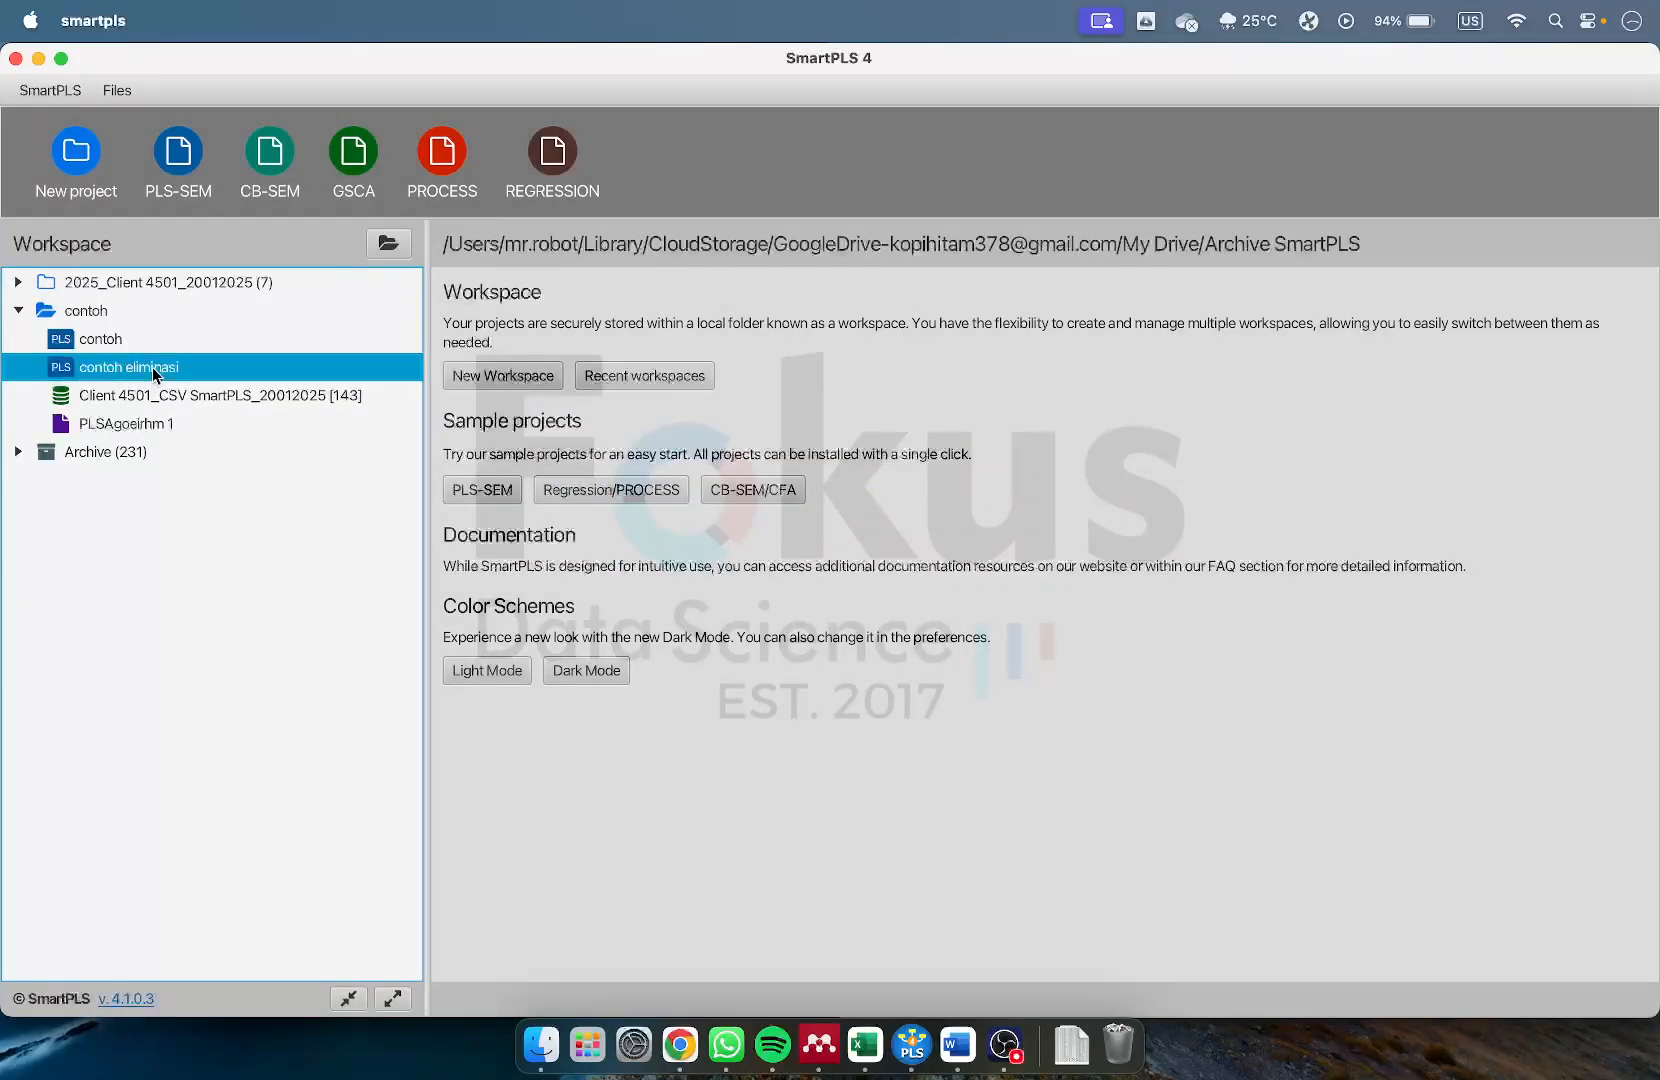
Open the contoh eliminasi model and run the PLS-SEM algorithm with Path weighting, standardized results and default initial weights
{"action": "double_click", "coordinate": [150, 367]}
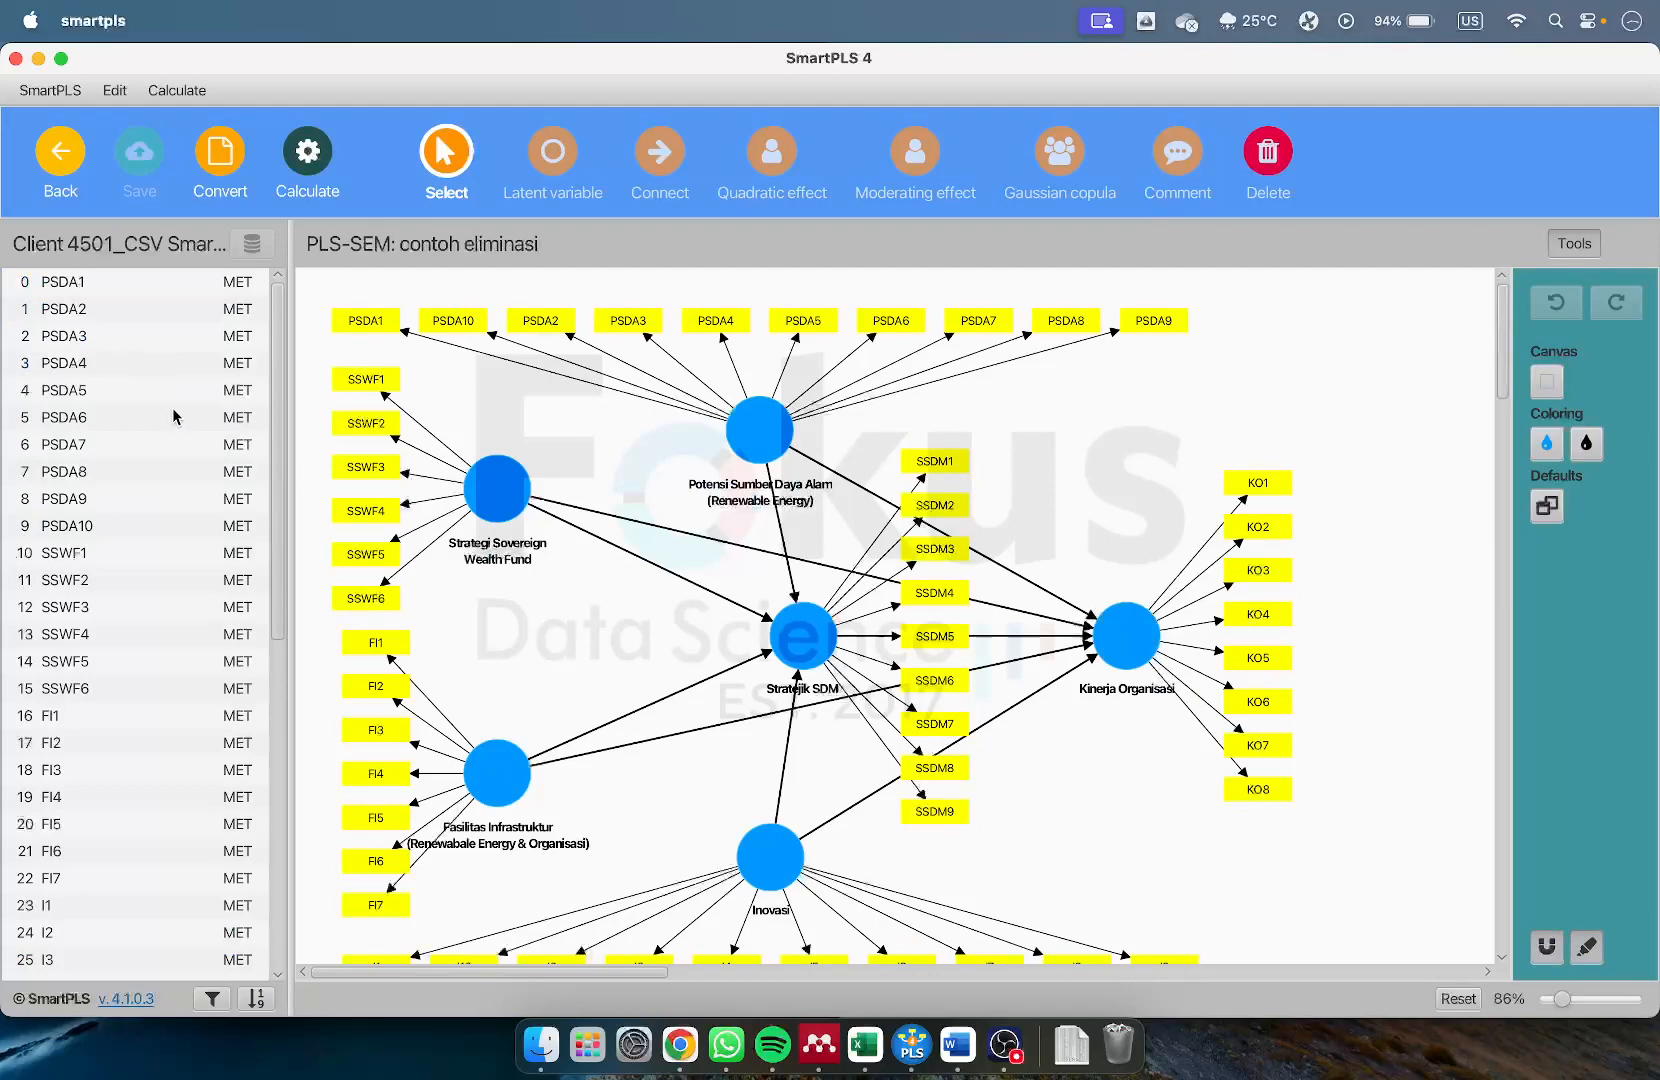
{"action": "left_click", "coordinate": [324, 178]}
{"action": "left_click", "coordinate": [350, 215]}
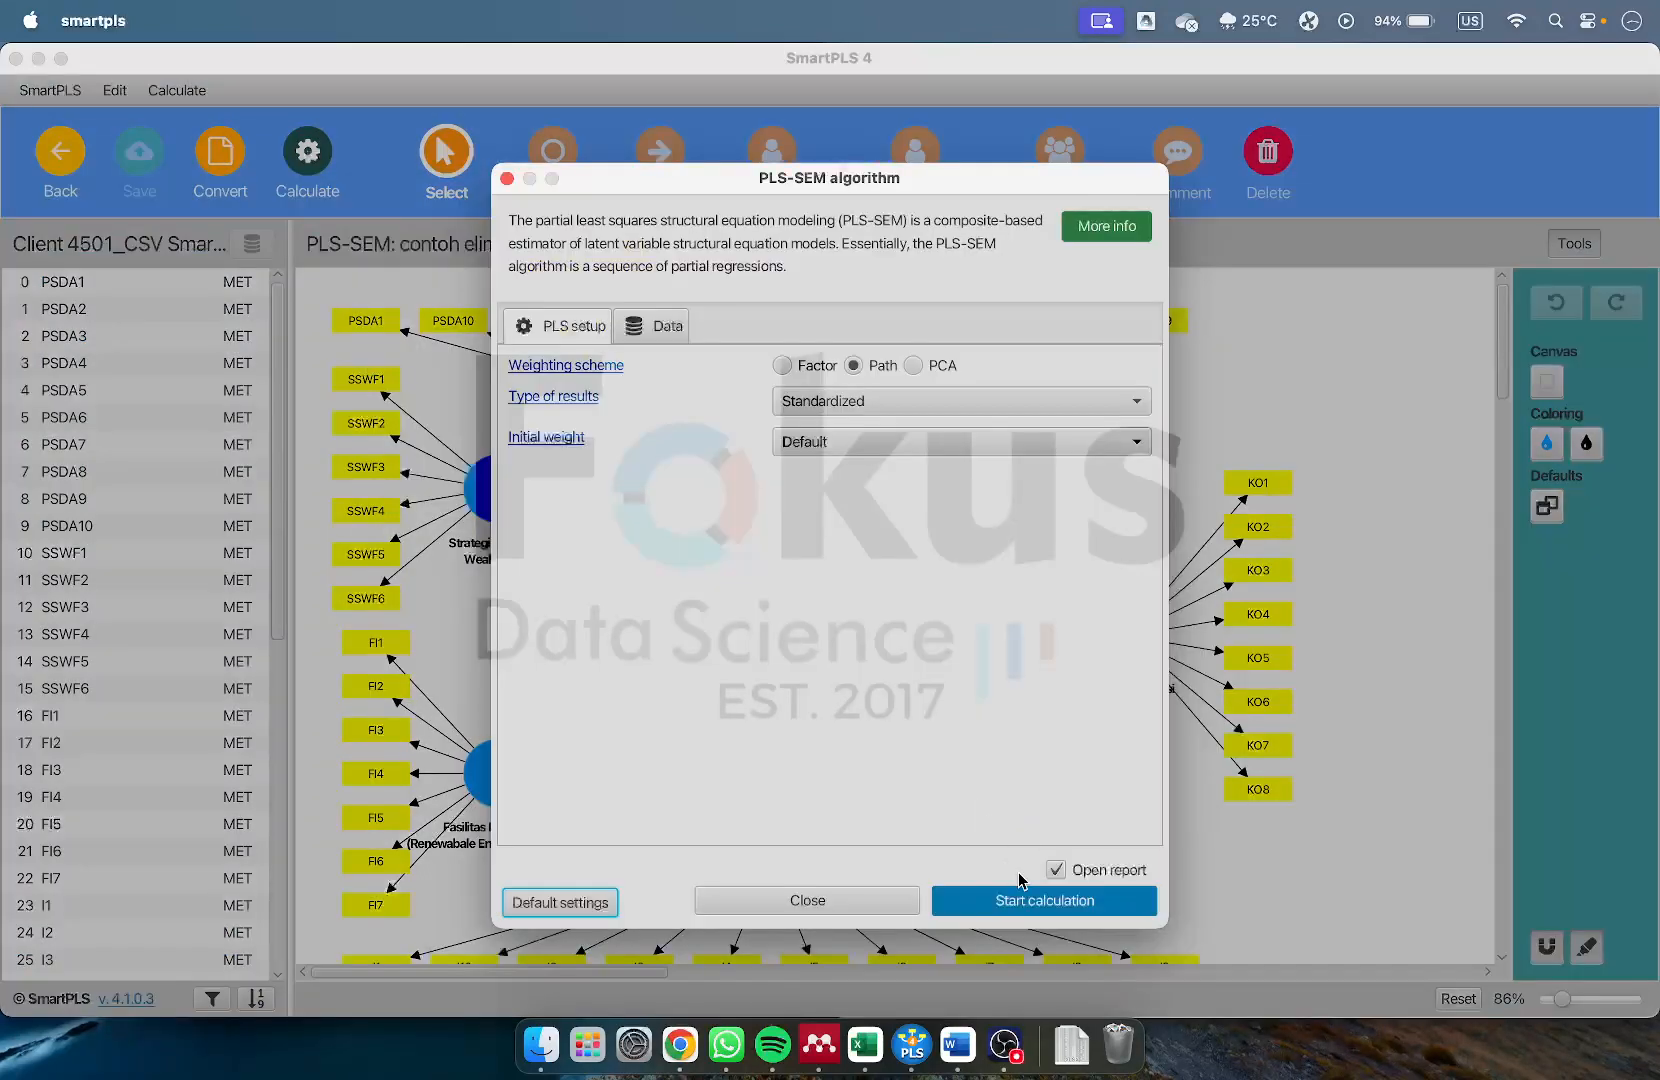
{"action": "left_click", "coordinate": [1025, 897]}
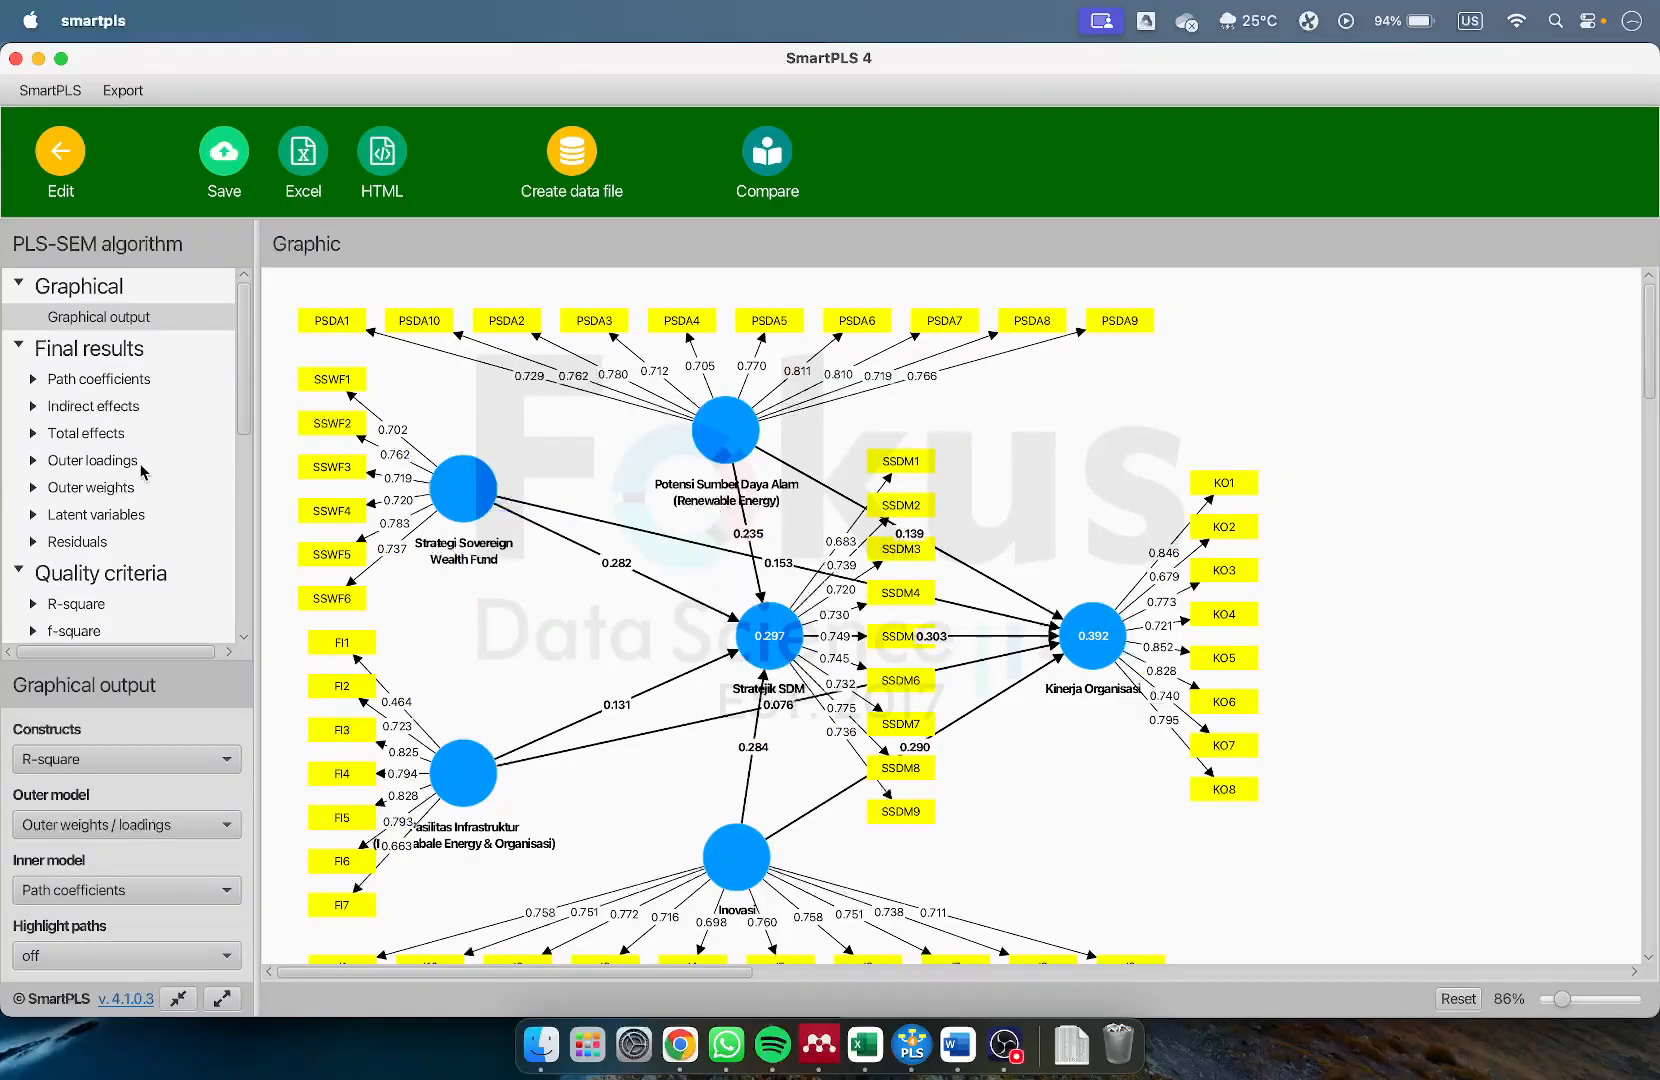
Review the outer loadings matrix of contoh eliminasi for weak indicators, and go back to editing the model
{"action": "left_click", "coordinate": [137, 462]}
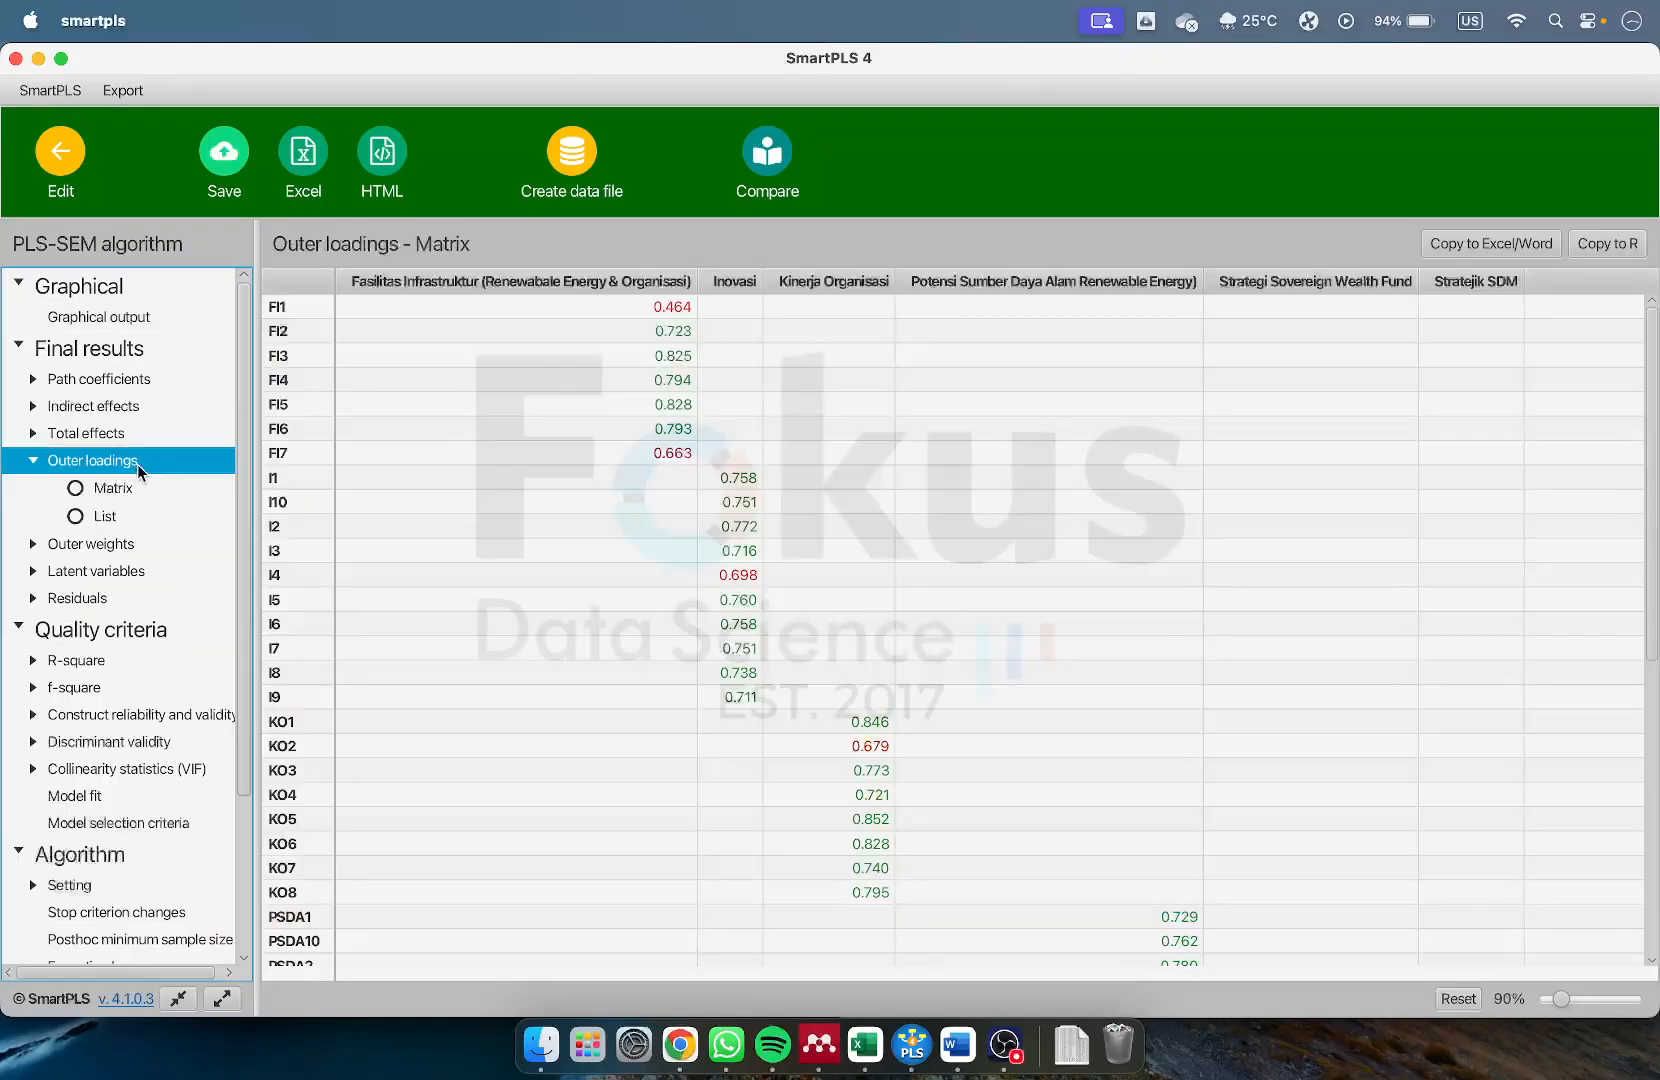
{"action": "scroll", "coordinate": [907, 721], "scroll_direction": "down", "scroll_amount": 5}
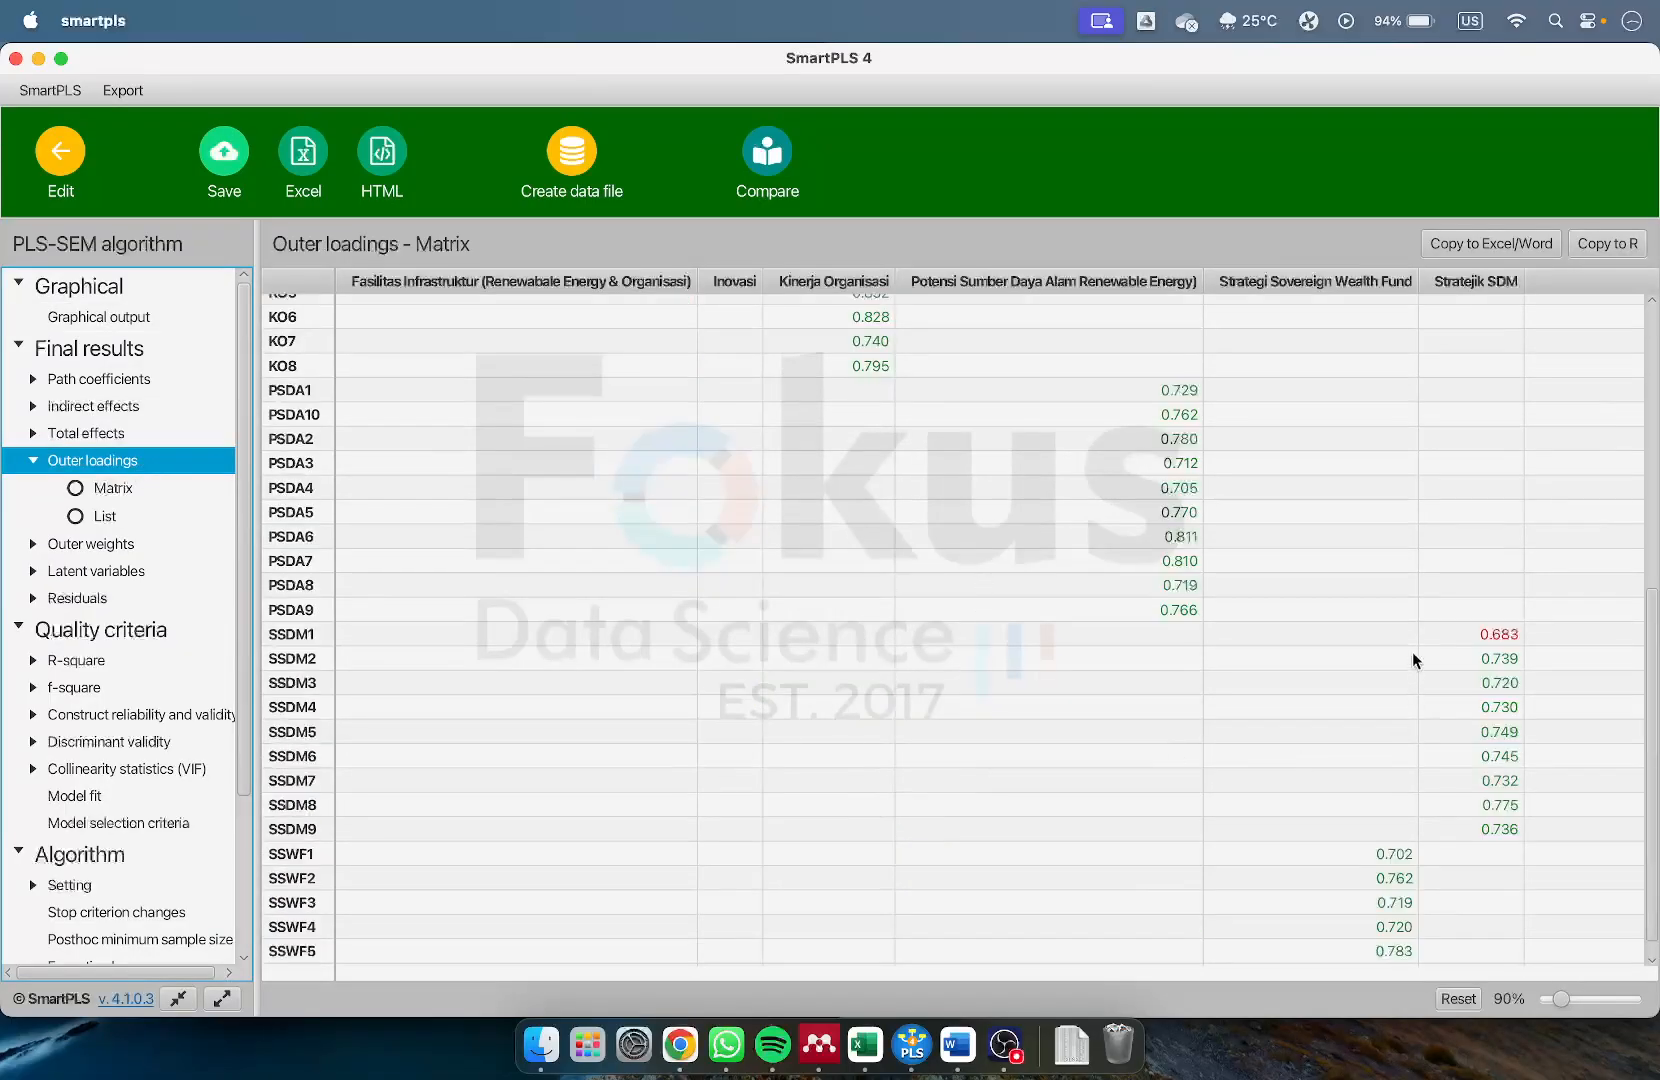
{"action": "scroll", "coordinate": [820, 610], "scroll_direction": "up", "scroll_amount": 5}
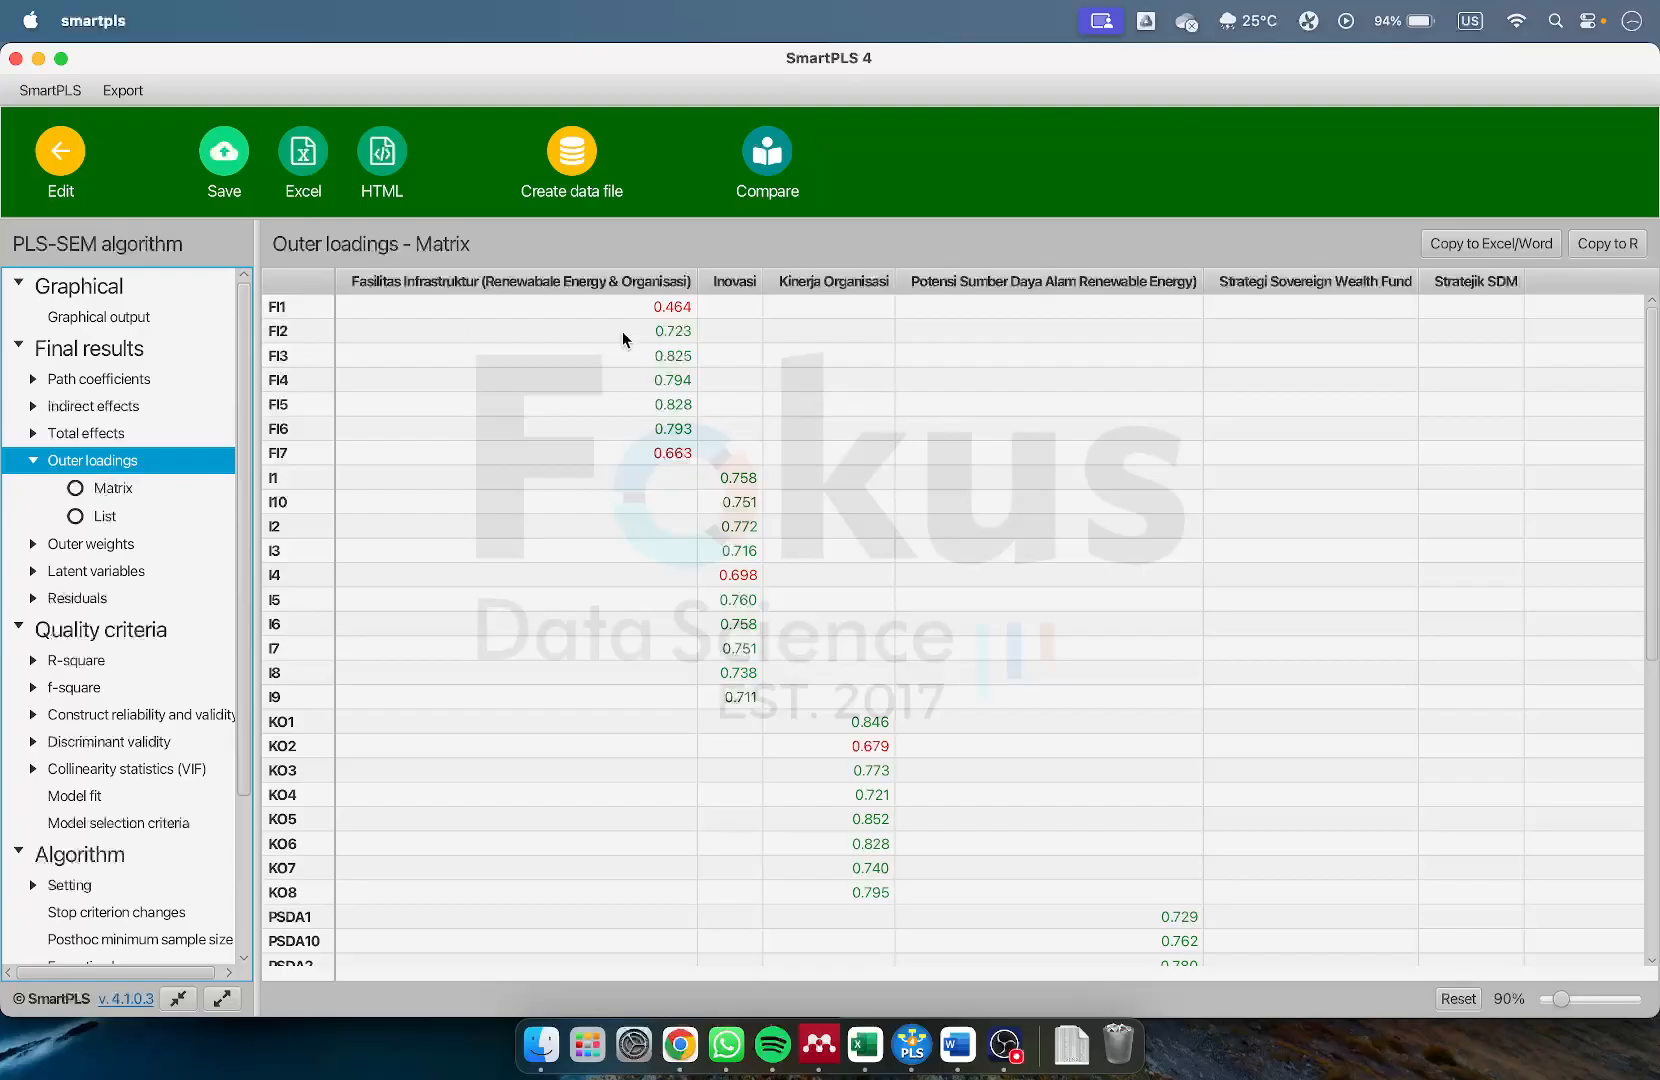
{"action": "left_click", "coordinate": [60, 150]}
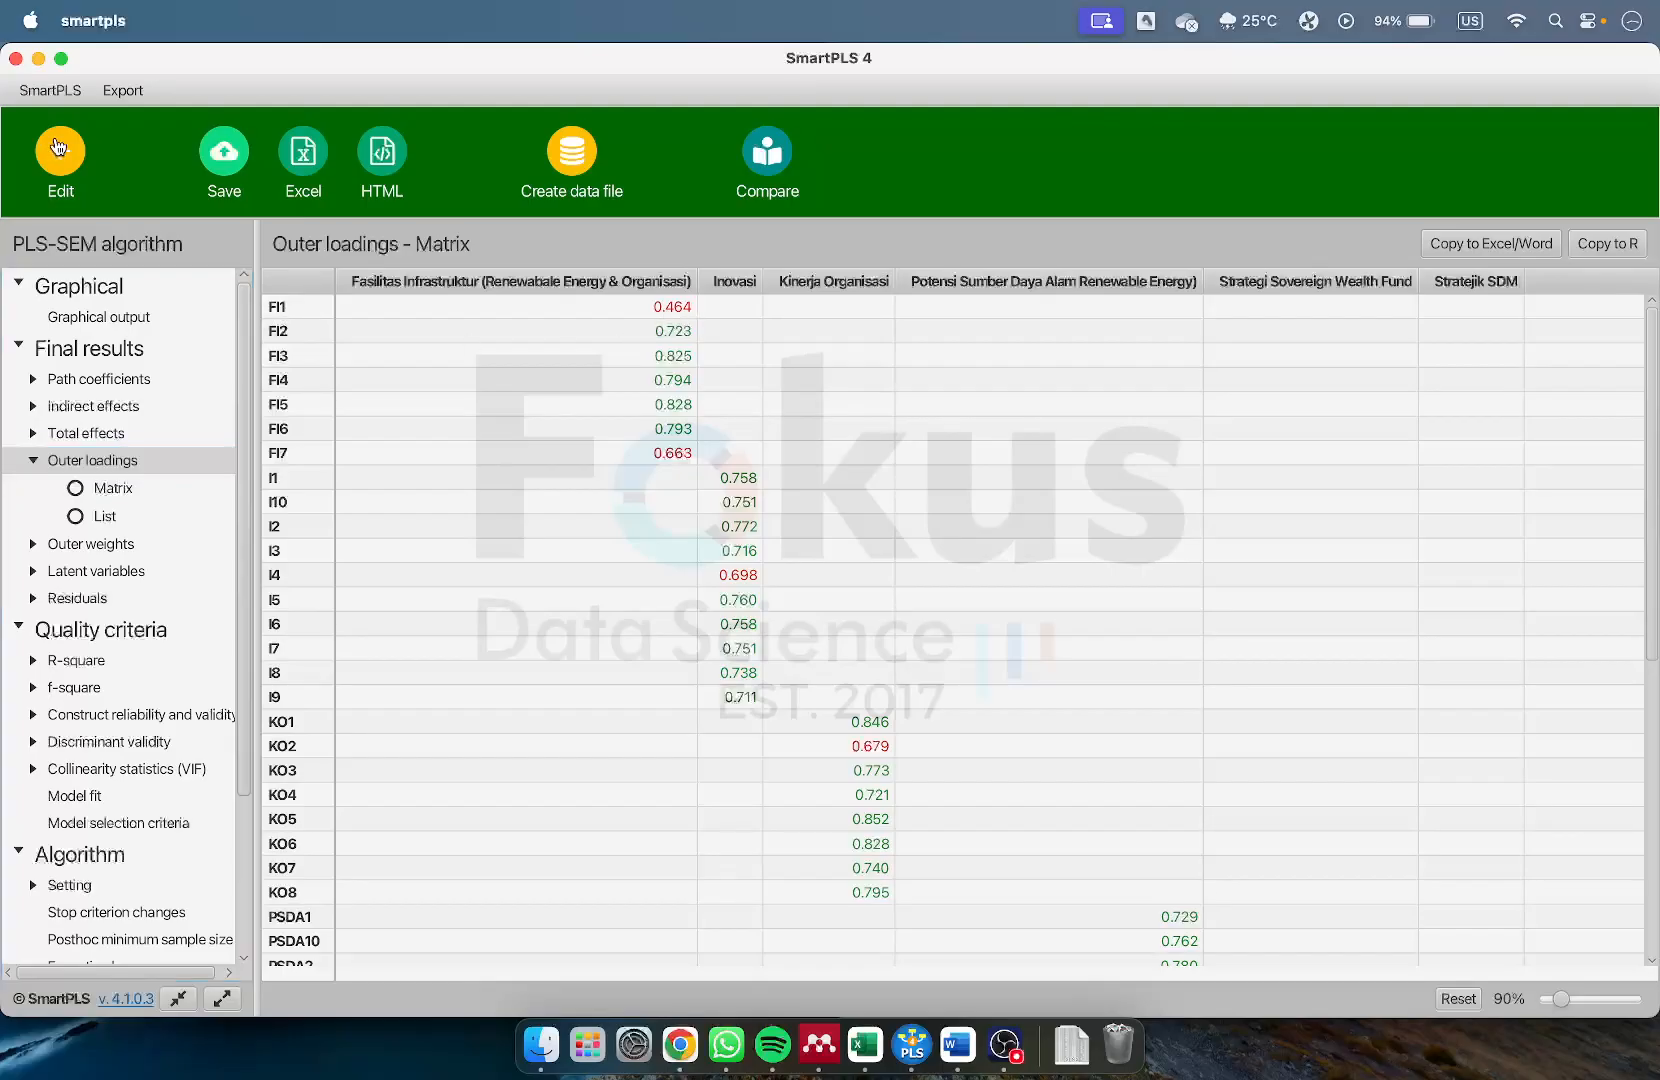
Remove indicator FI1 from the Fasilitas Infrastruktur construct, realign its remaining indicators on the construct's left side, and save the model
{"action": "scroll", "coordinate": [780, 620], "scroll_direction": "down", "scroll_amount": 1}
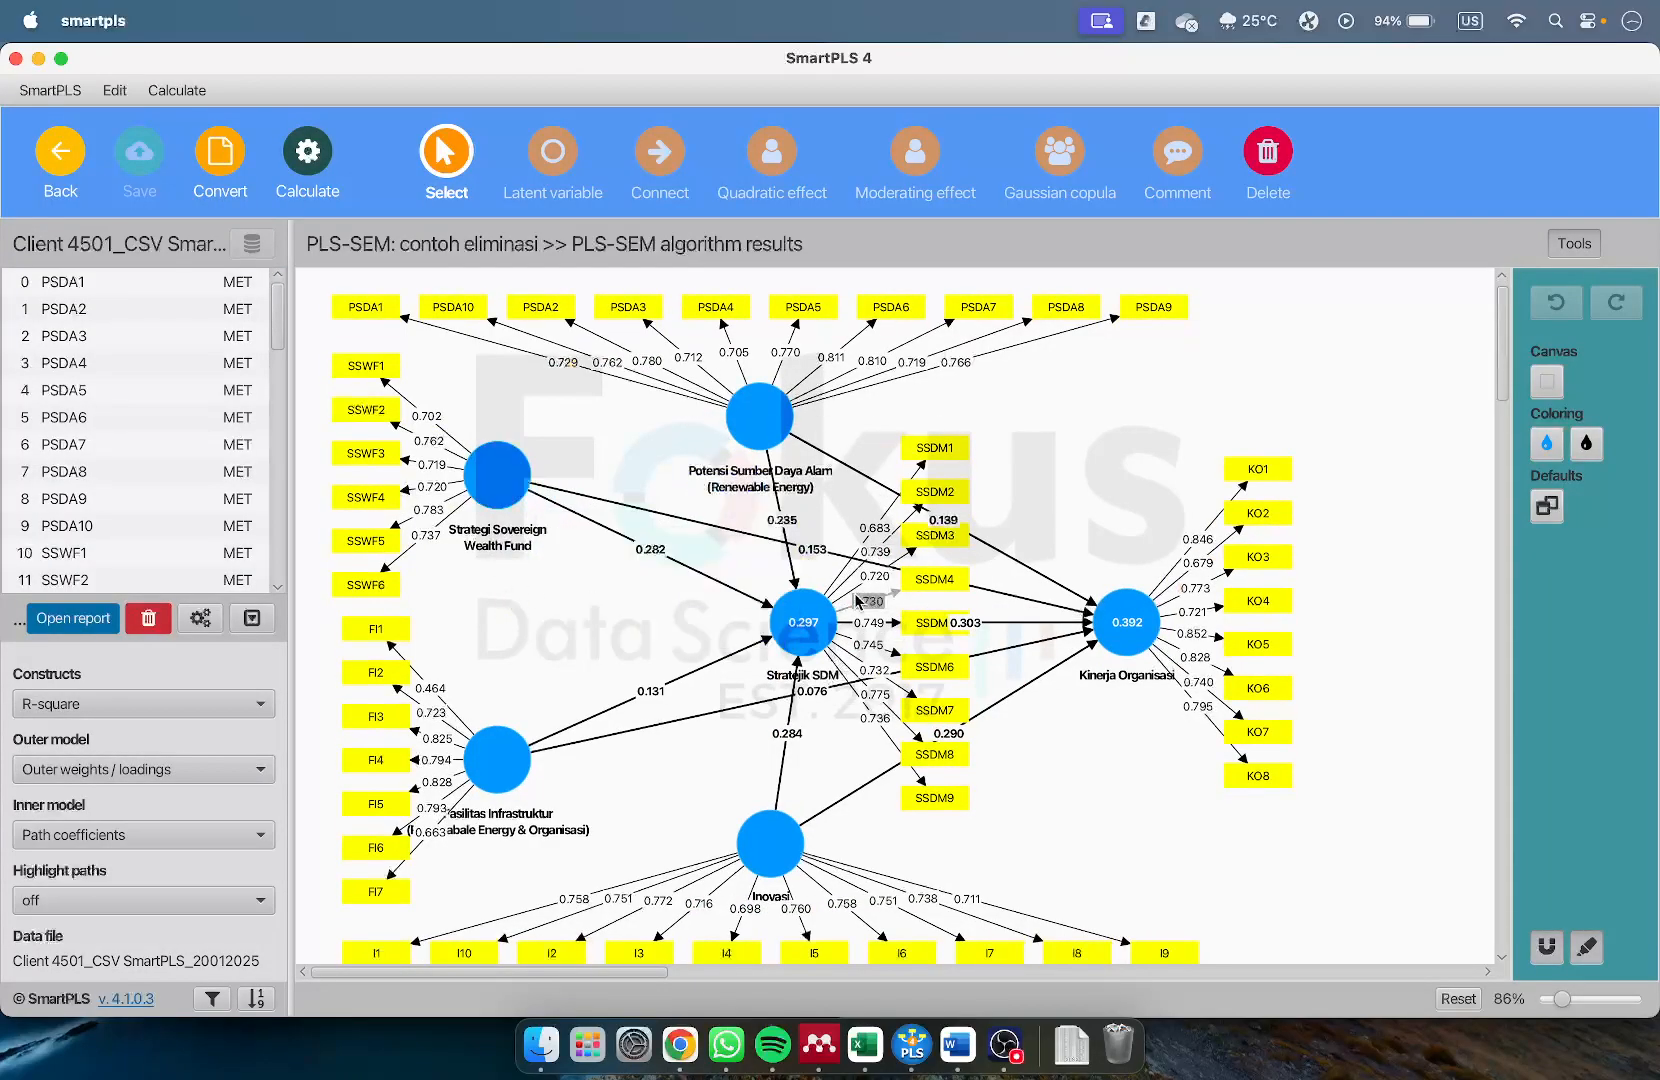
{"action": "scroll", "coordinate": [842, 770], "scroll_direction": "down", "scroll_amount": 3}
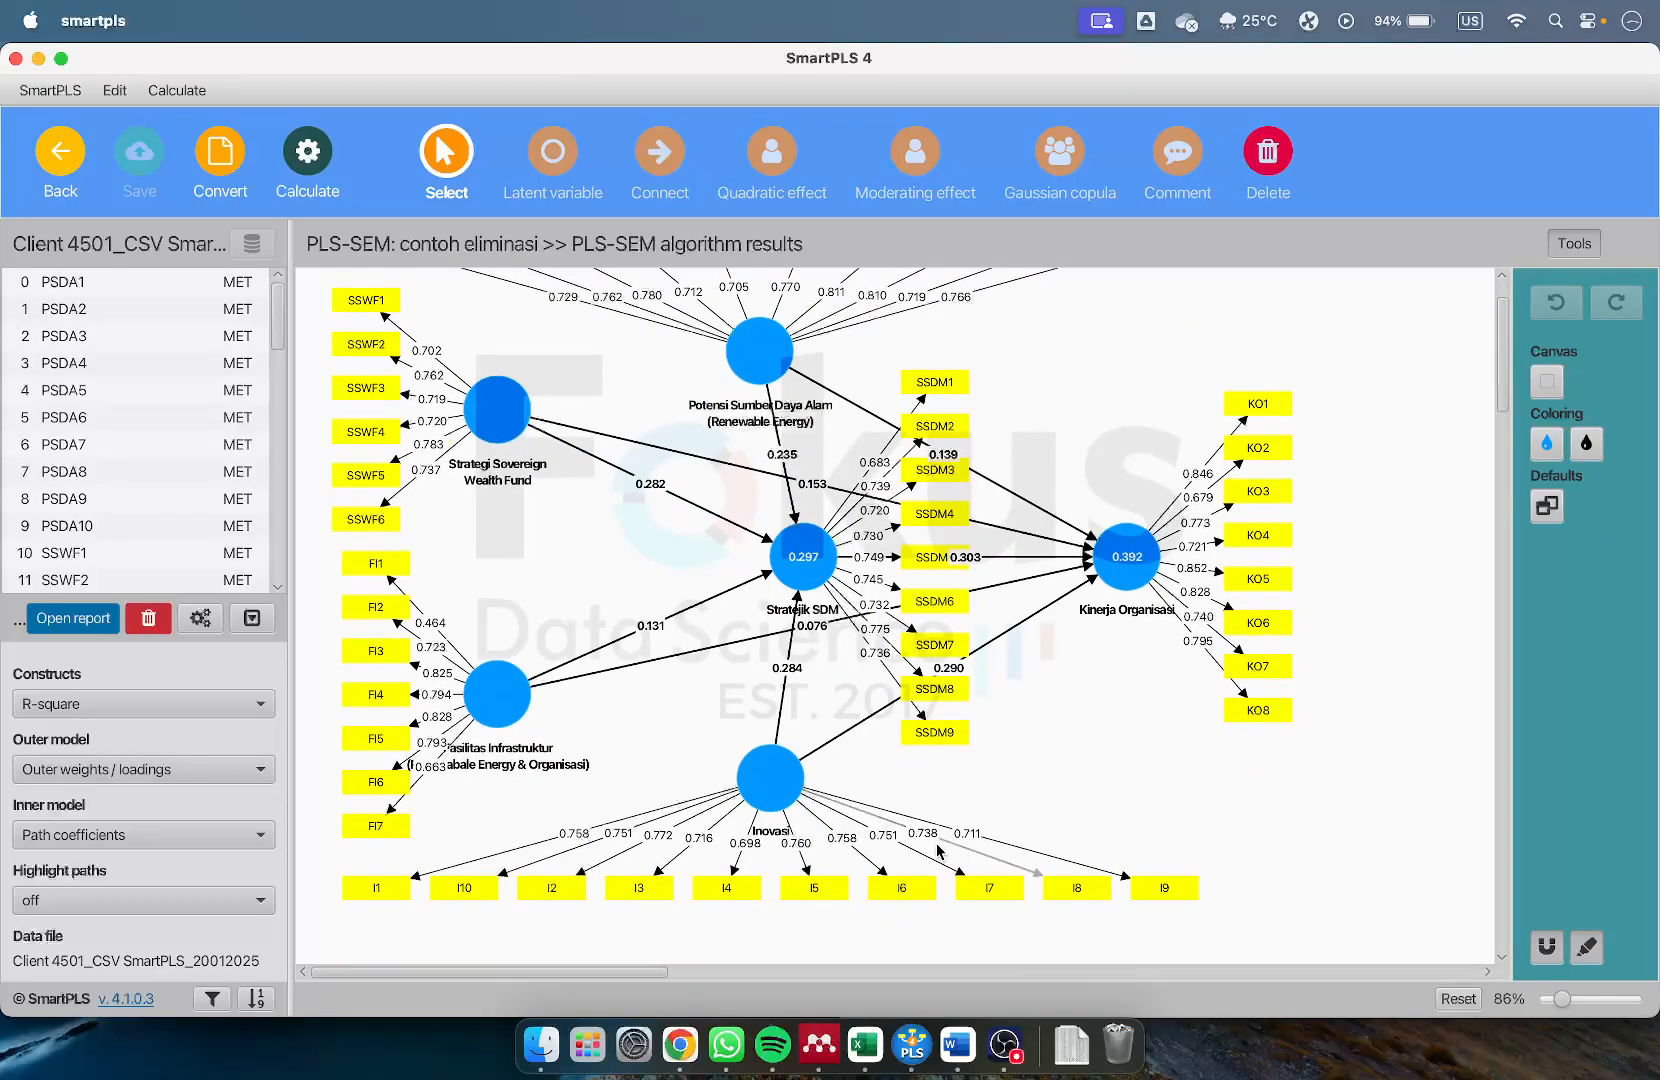
{"action": "left_click", "coordinate": [378, 564]}
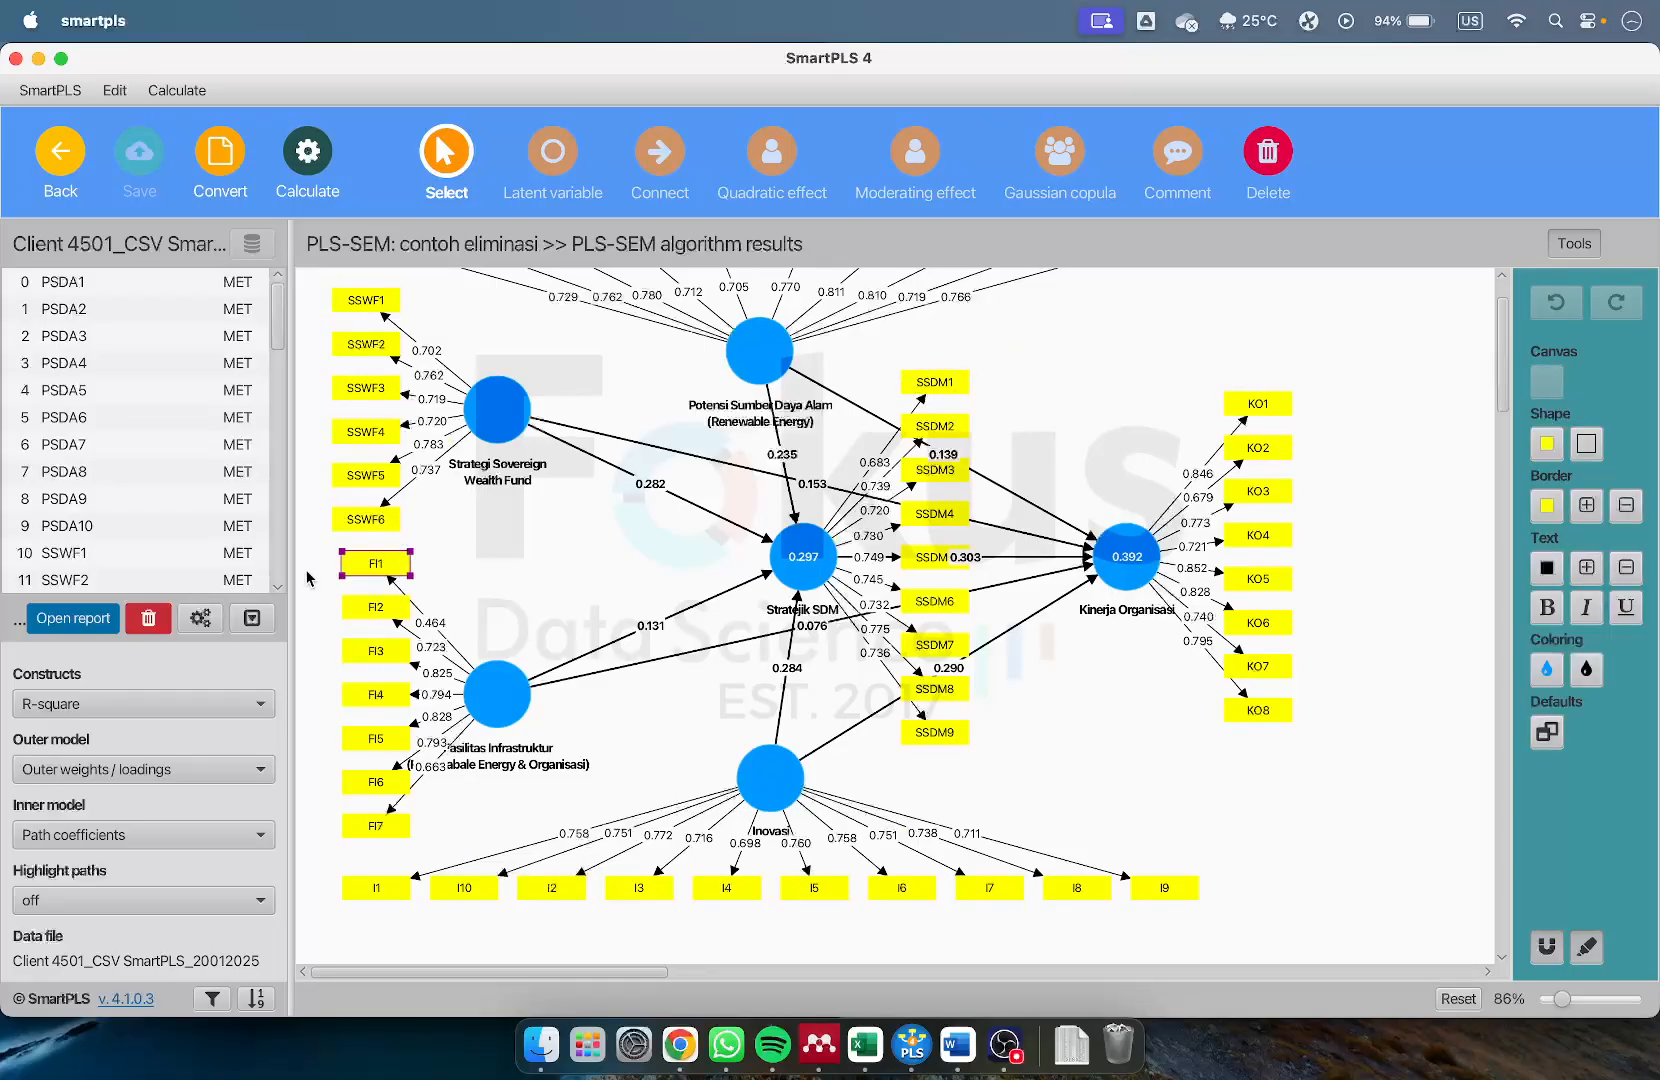
{"action": "key", "text": "Delete"}
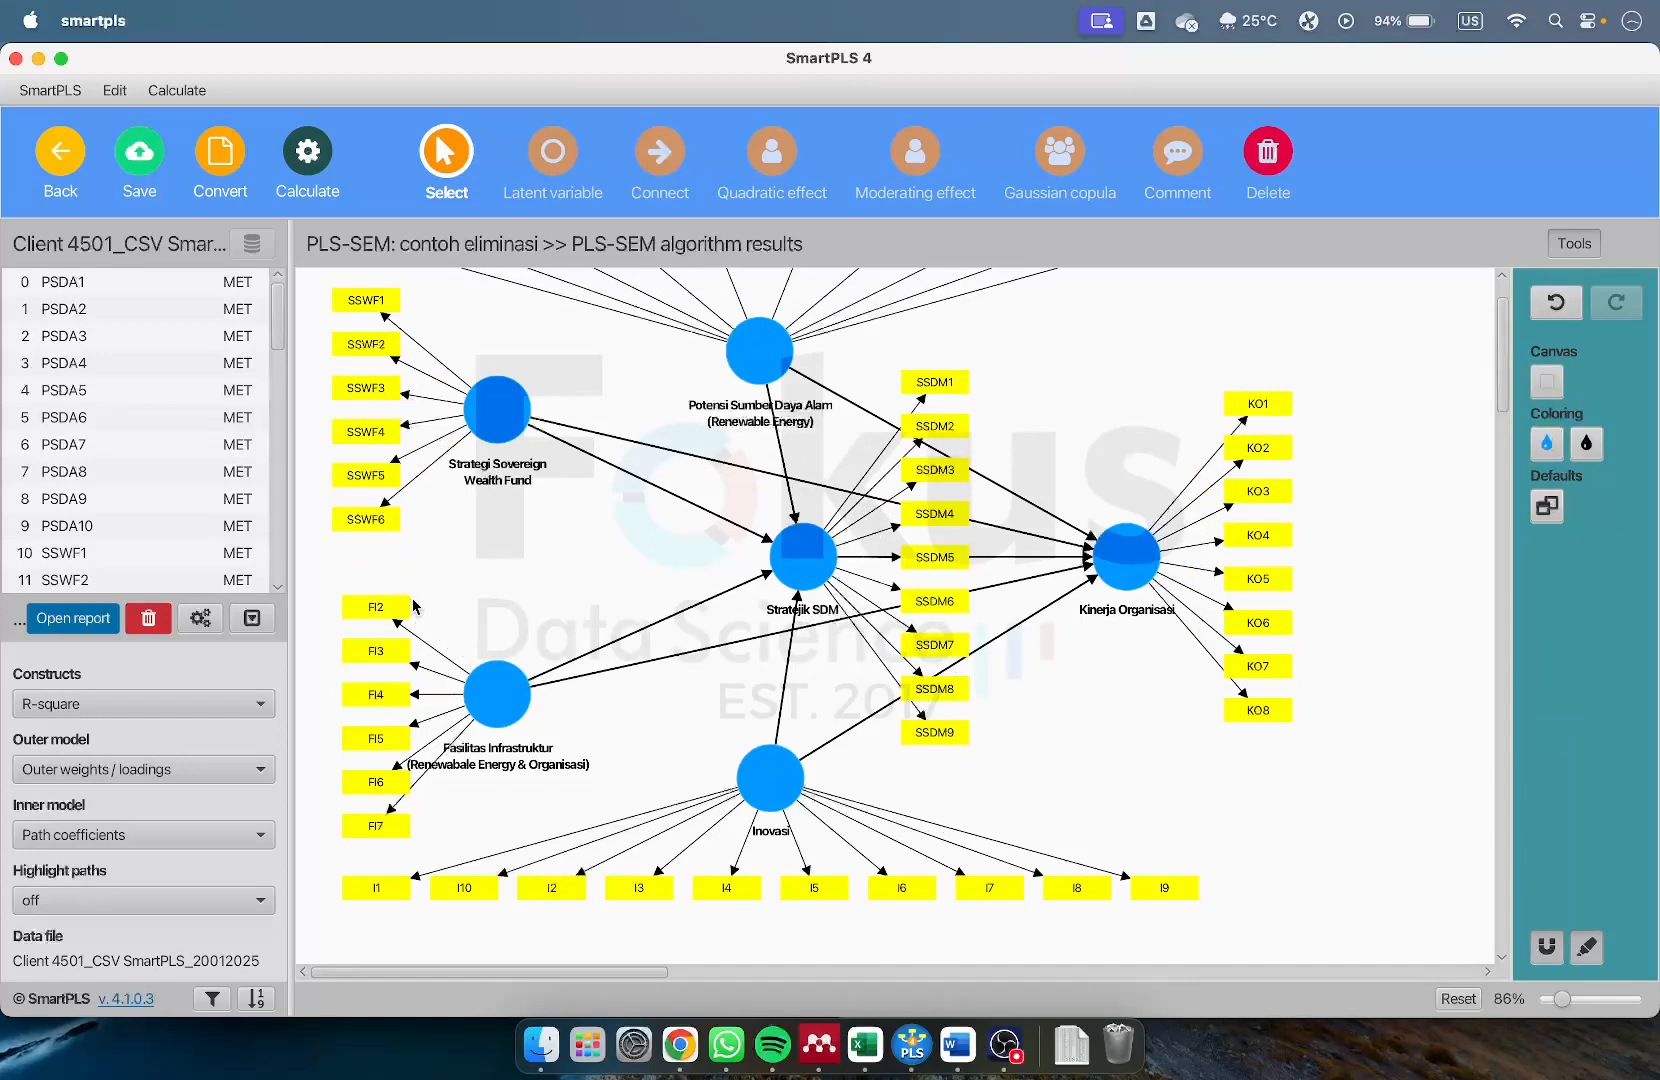
{"action": "left_click", "coordinate": [481, 675]}
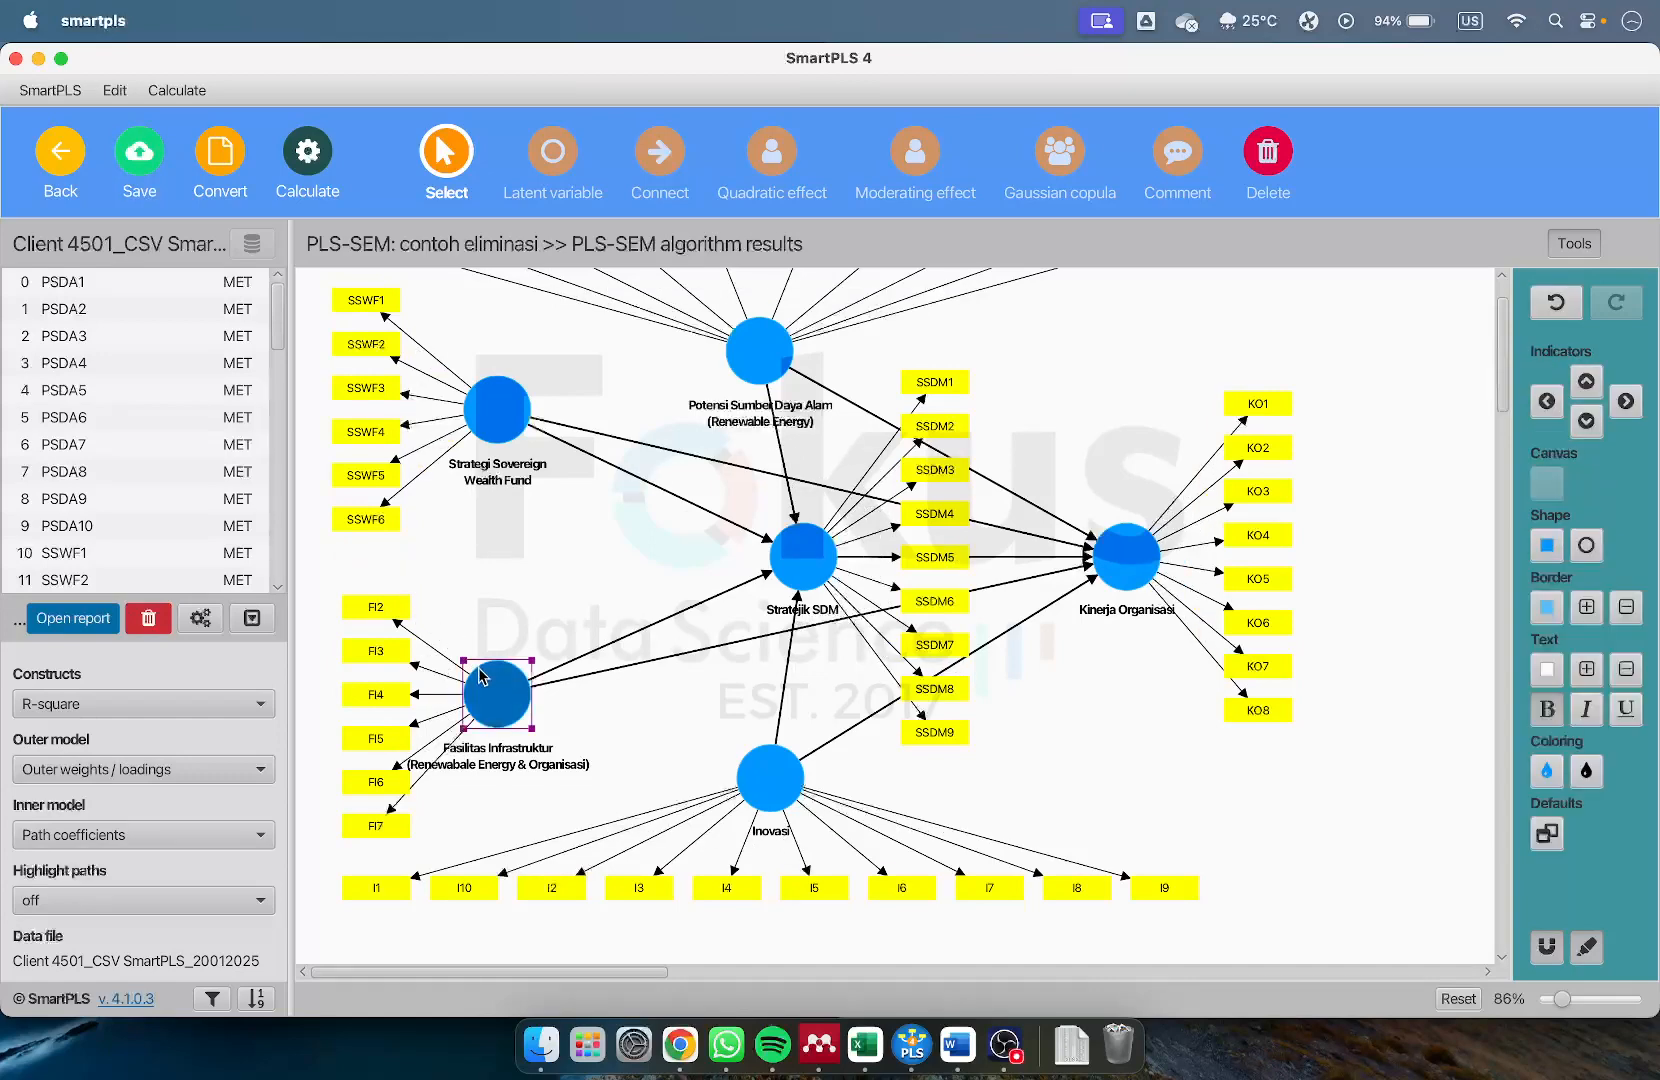
{"action": "left_click", "coordinate": [1546, 401]}
{"action": "left_click", "coordinate": [140, 151]}
Rerun the PLS-SEM algorithm without FI1, check the outer loadings matrix for weak indicators, and return to editing the model
{"action": "left_click", "coordinate": [305, 165]}
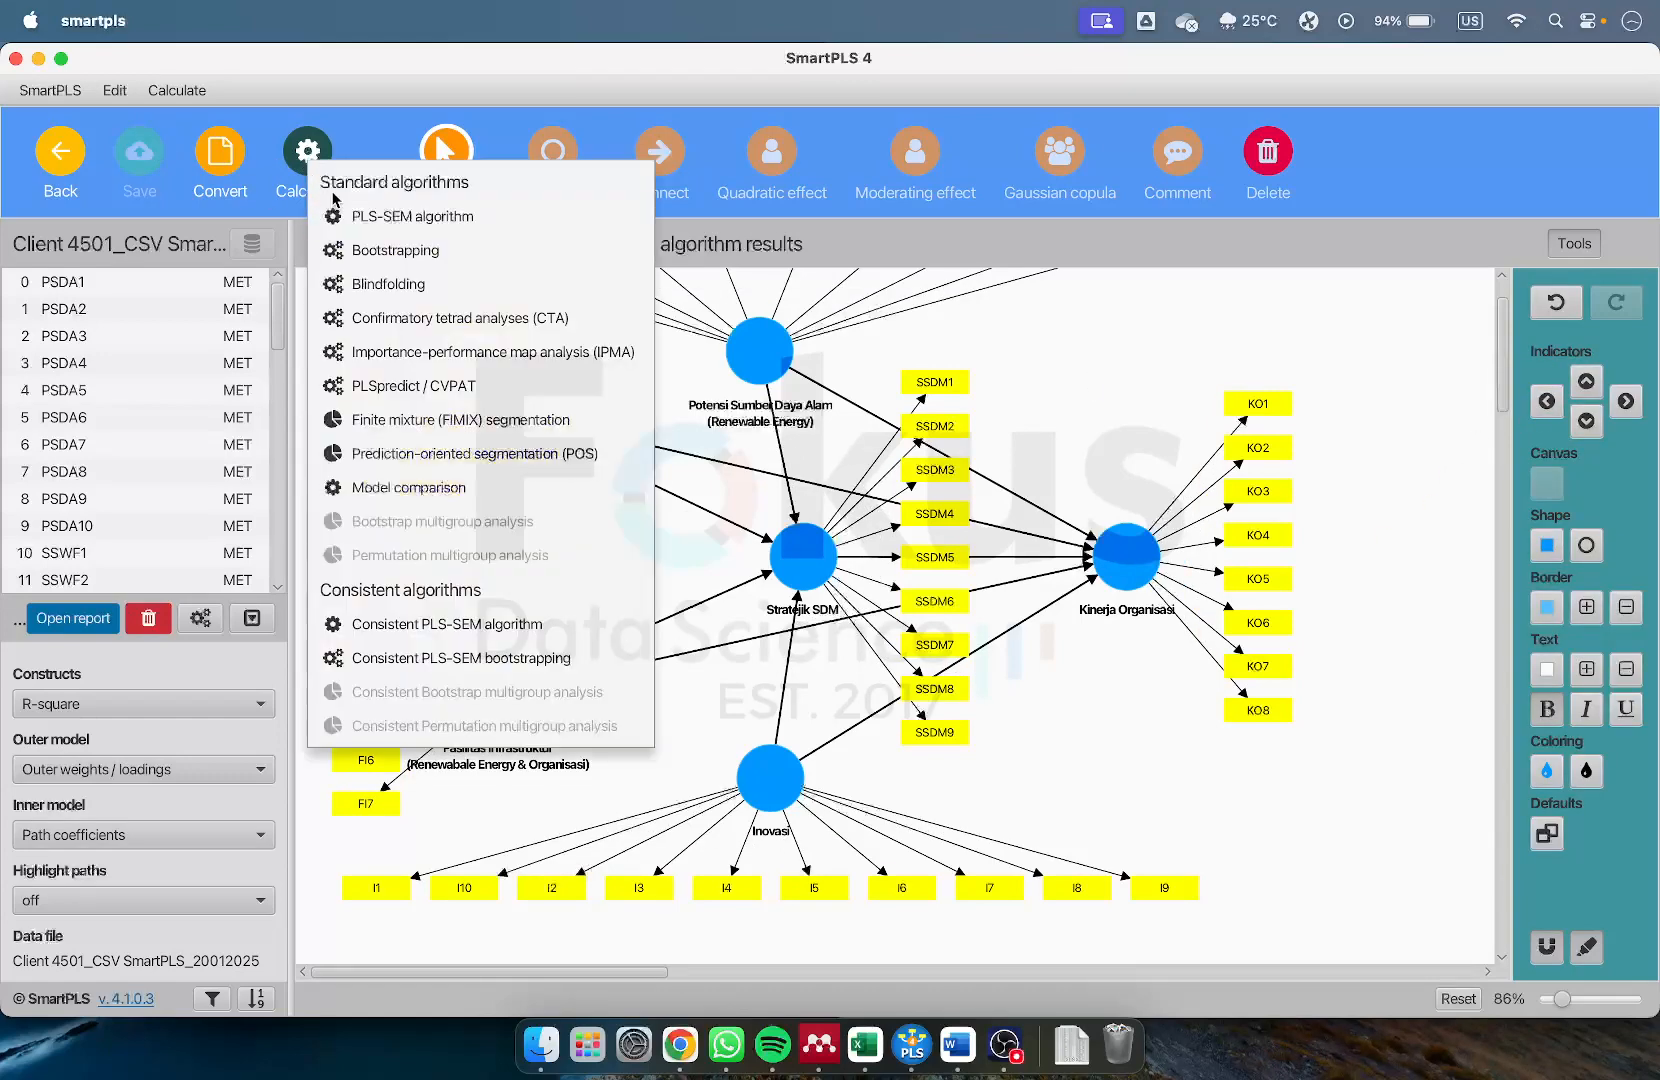
{"action": "left_click", "coordinate": [345, 212]}
{"action": "left_click", "coordinate": [1008, 900]}
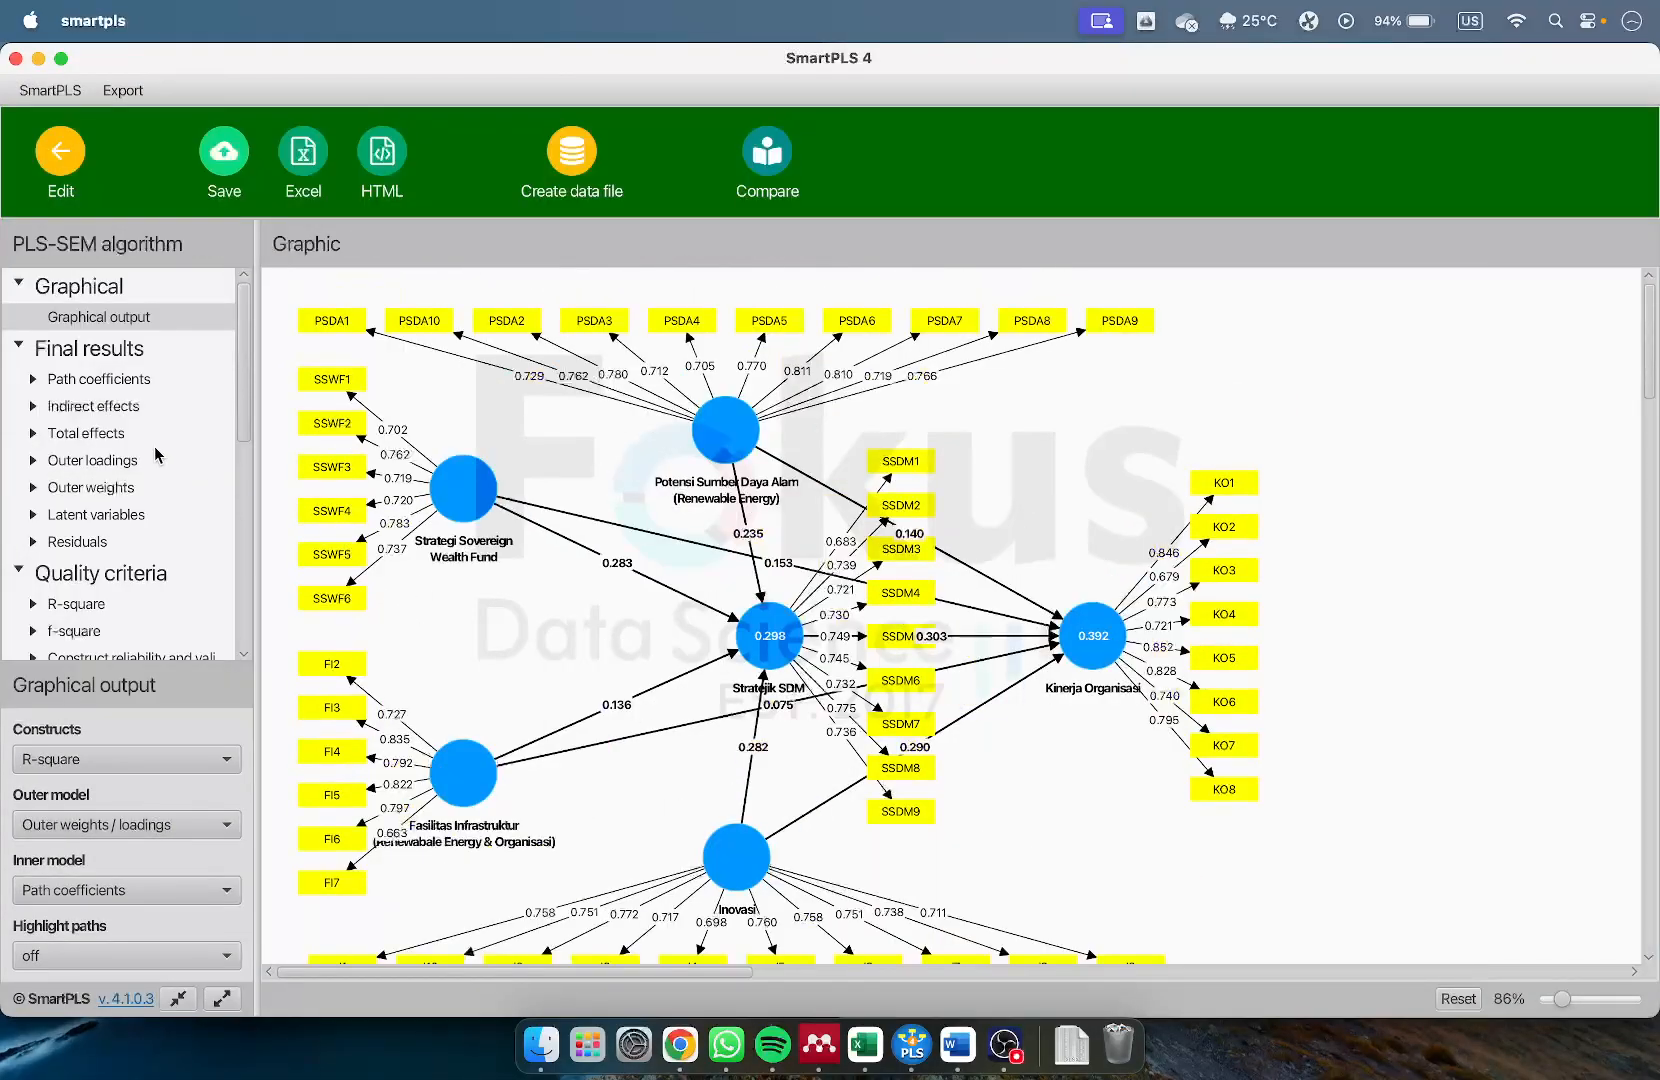
{"action": "left_click", "coordinate": [122, 462]}
{"action": "scroll", "coordinate": [757, 554], "scroll_direction": "up", "scroll_amount": 5}
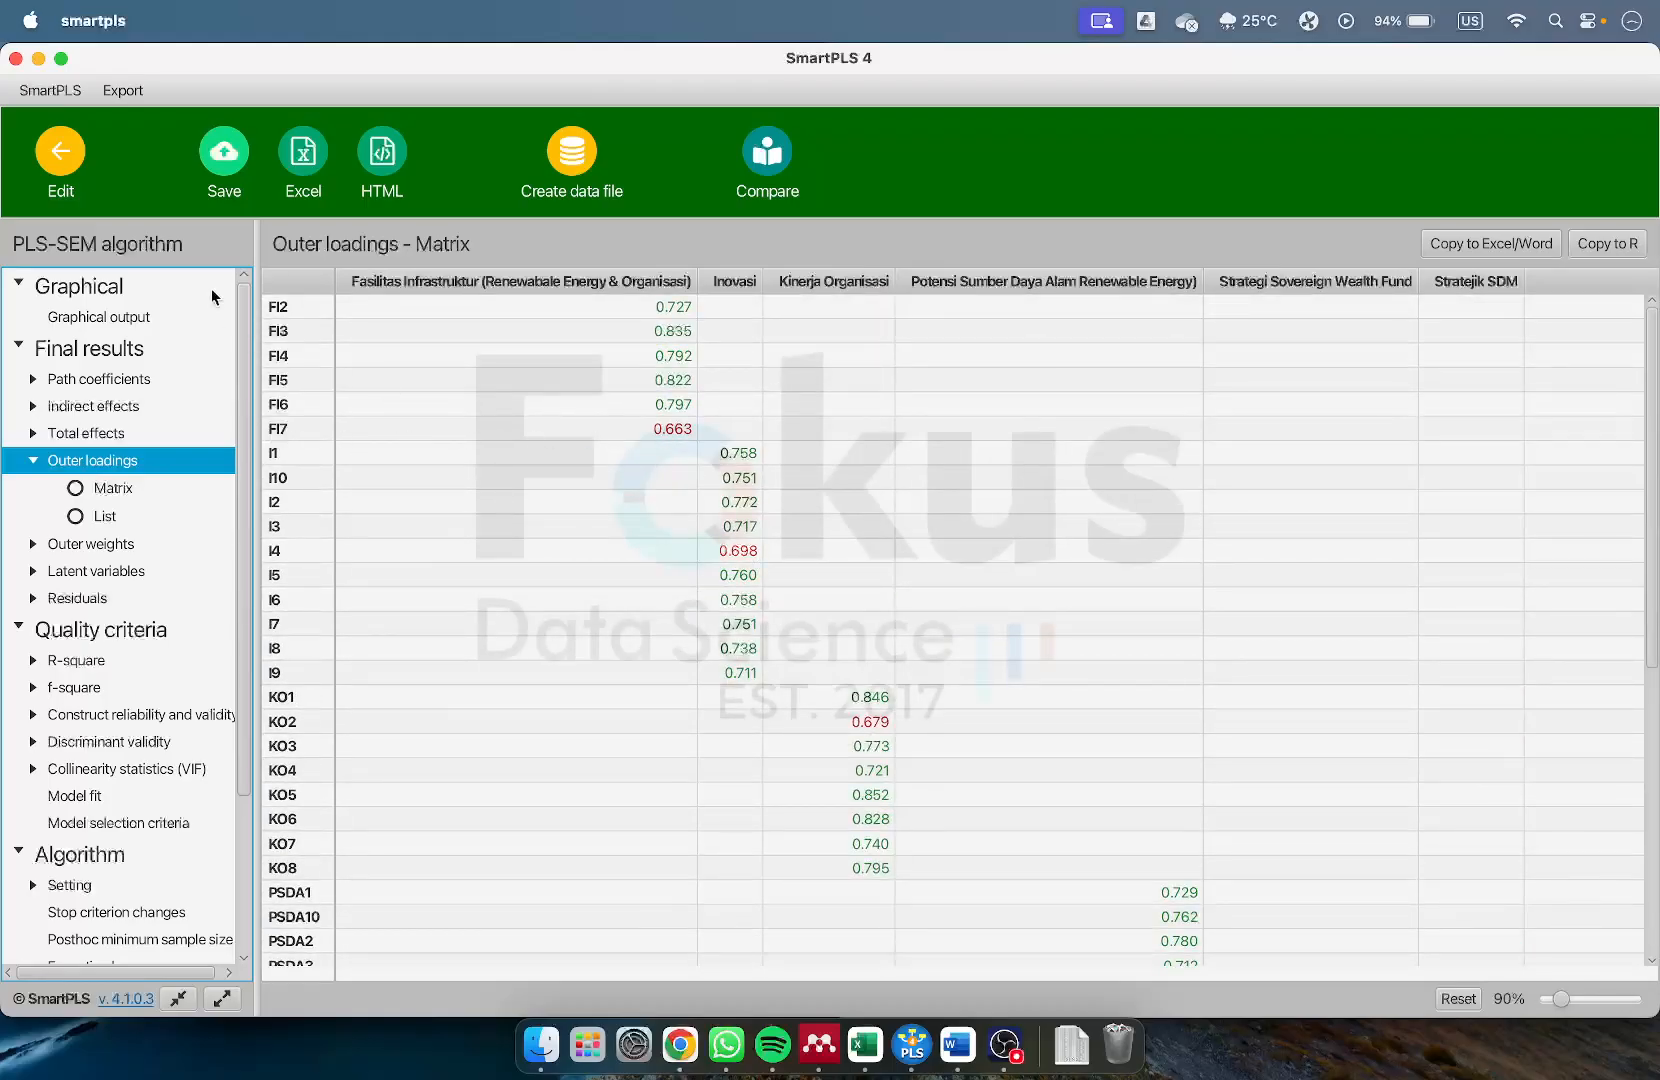
{"action": "left_click", "coordinate": [60, 150]}
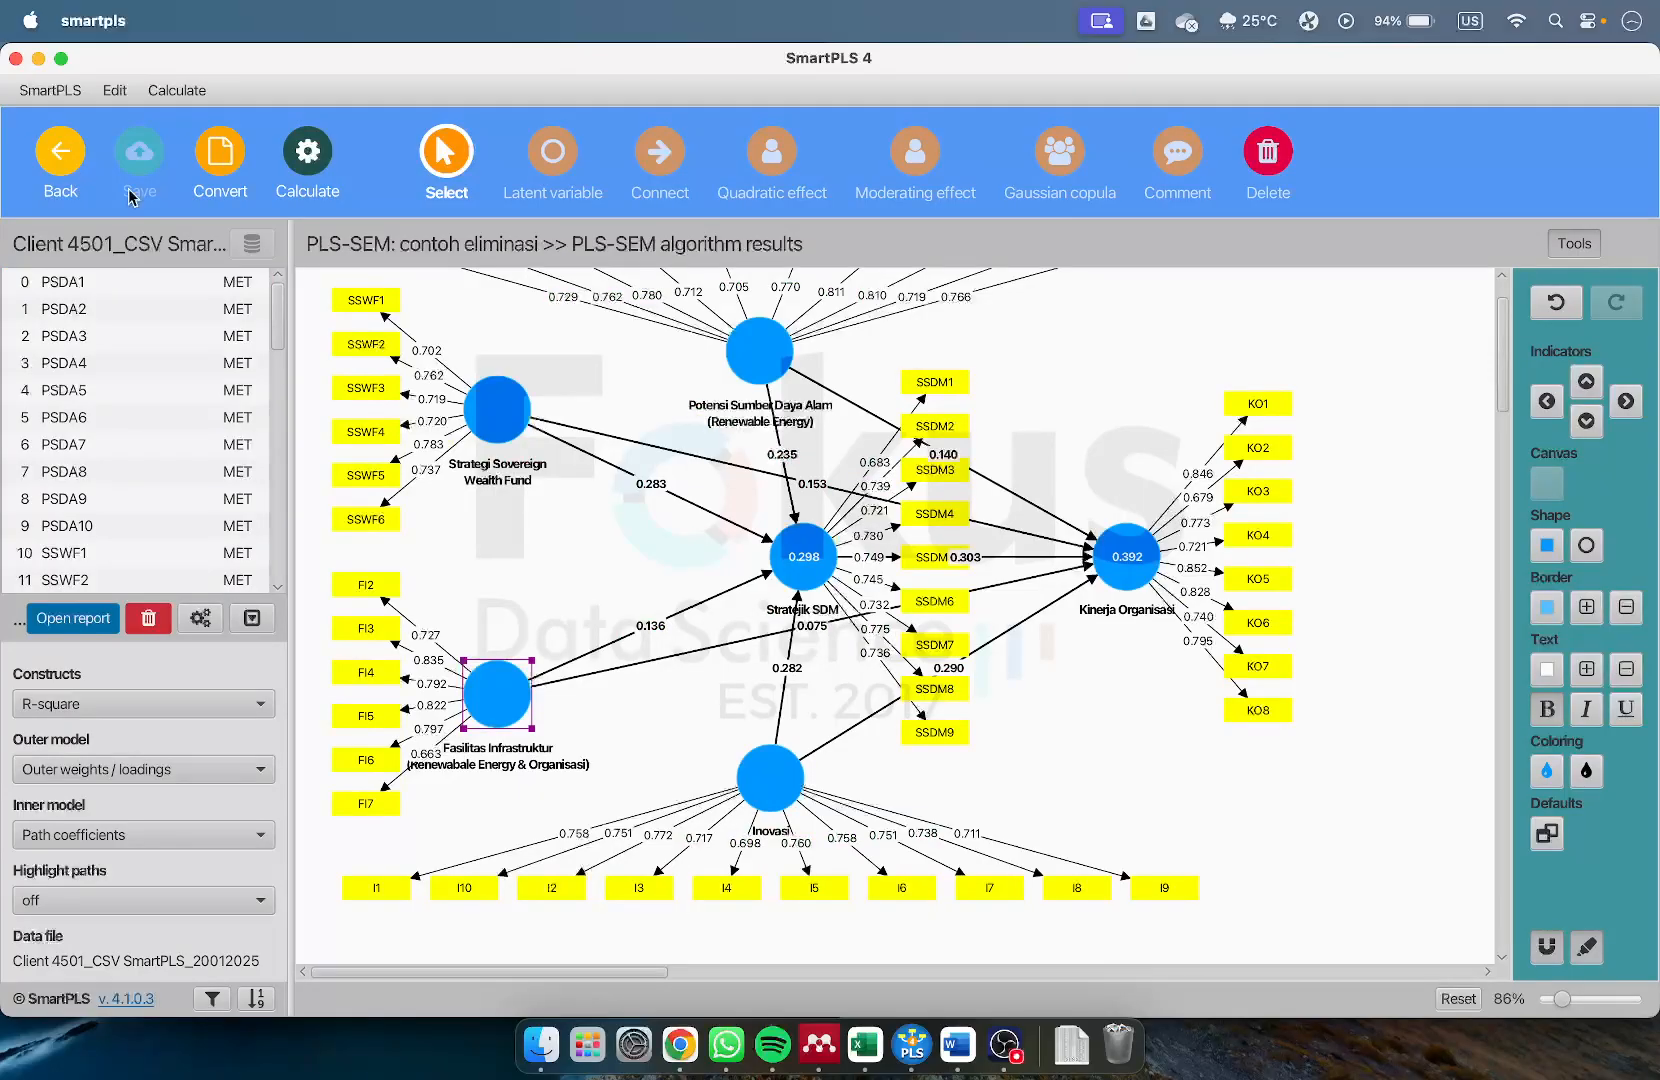
Remove indicator FI7 from the Fasilitas Infrastruktur construct, realign the remaining indicators to its left, and save the model
{"action": "left_click", "coordinate": [395, 812]}
{"action": "key", "text": "Delete"}
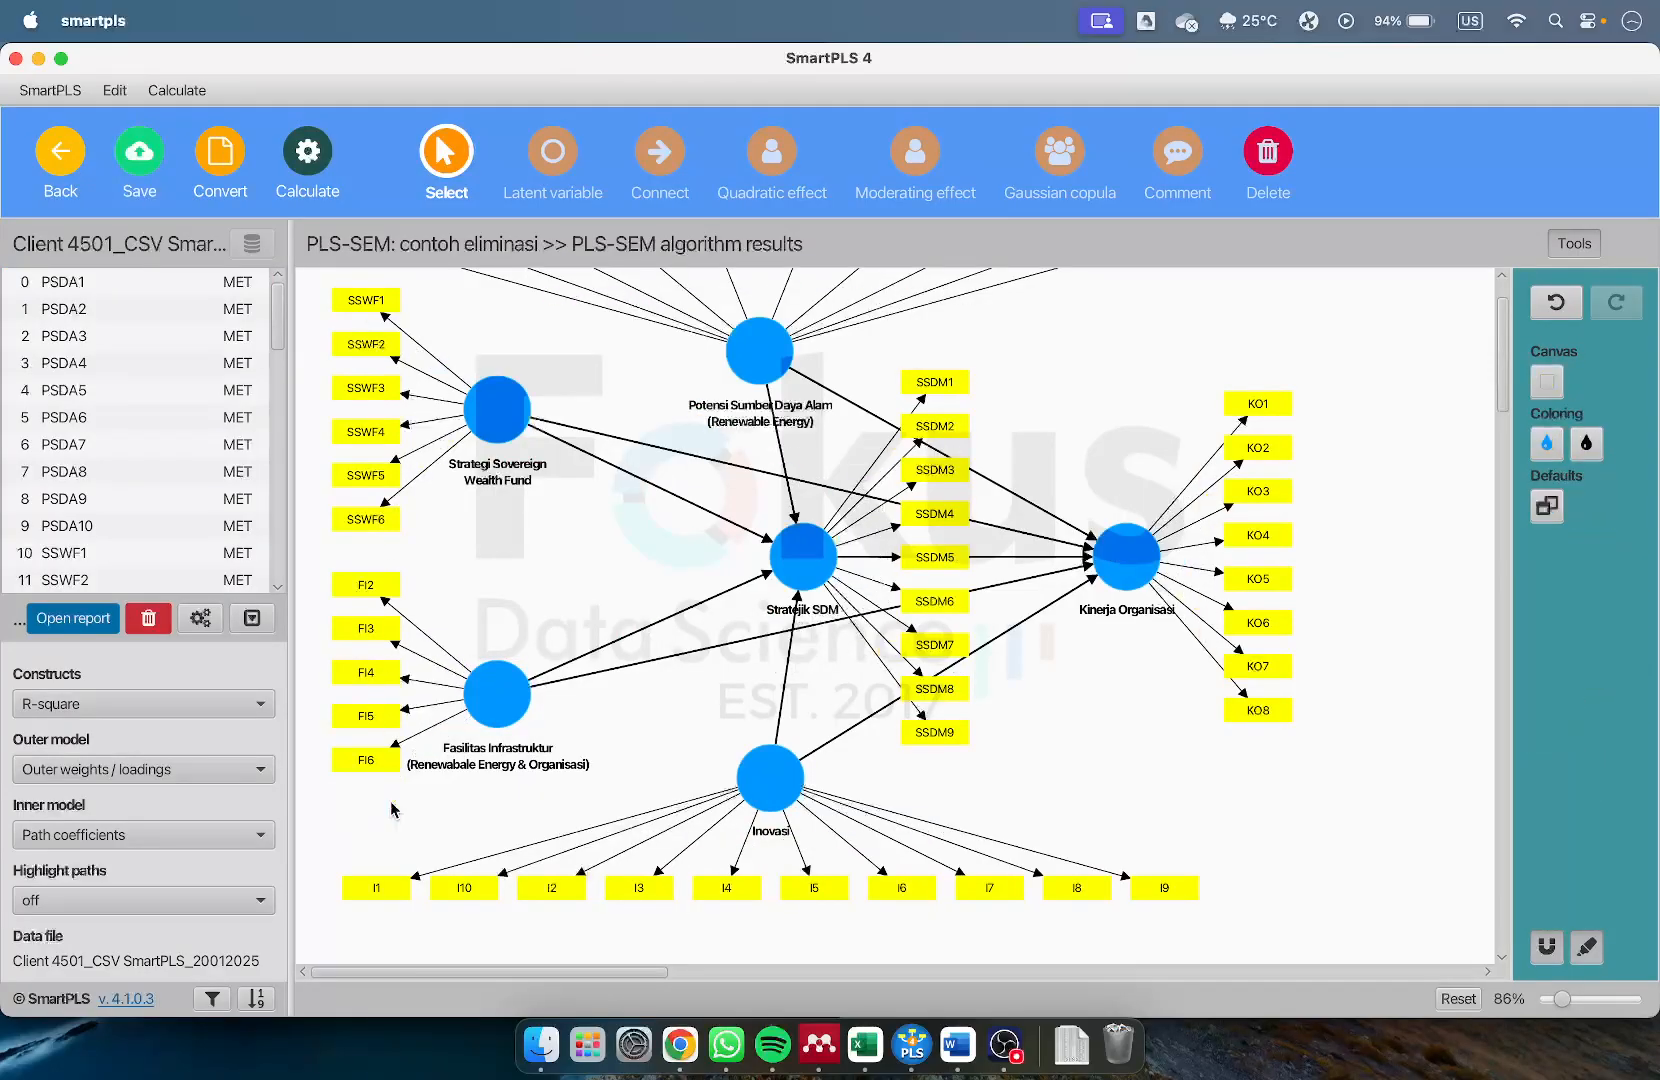
{"action": "left_click", "coordinate": [495, 688]}
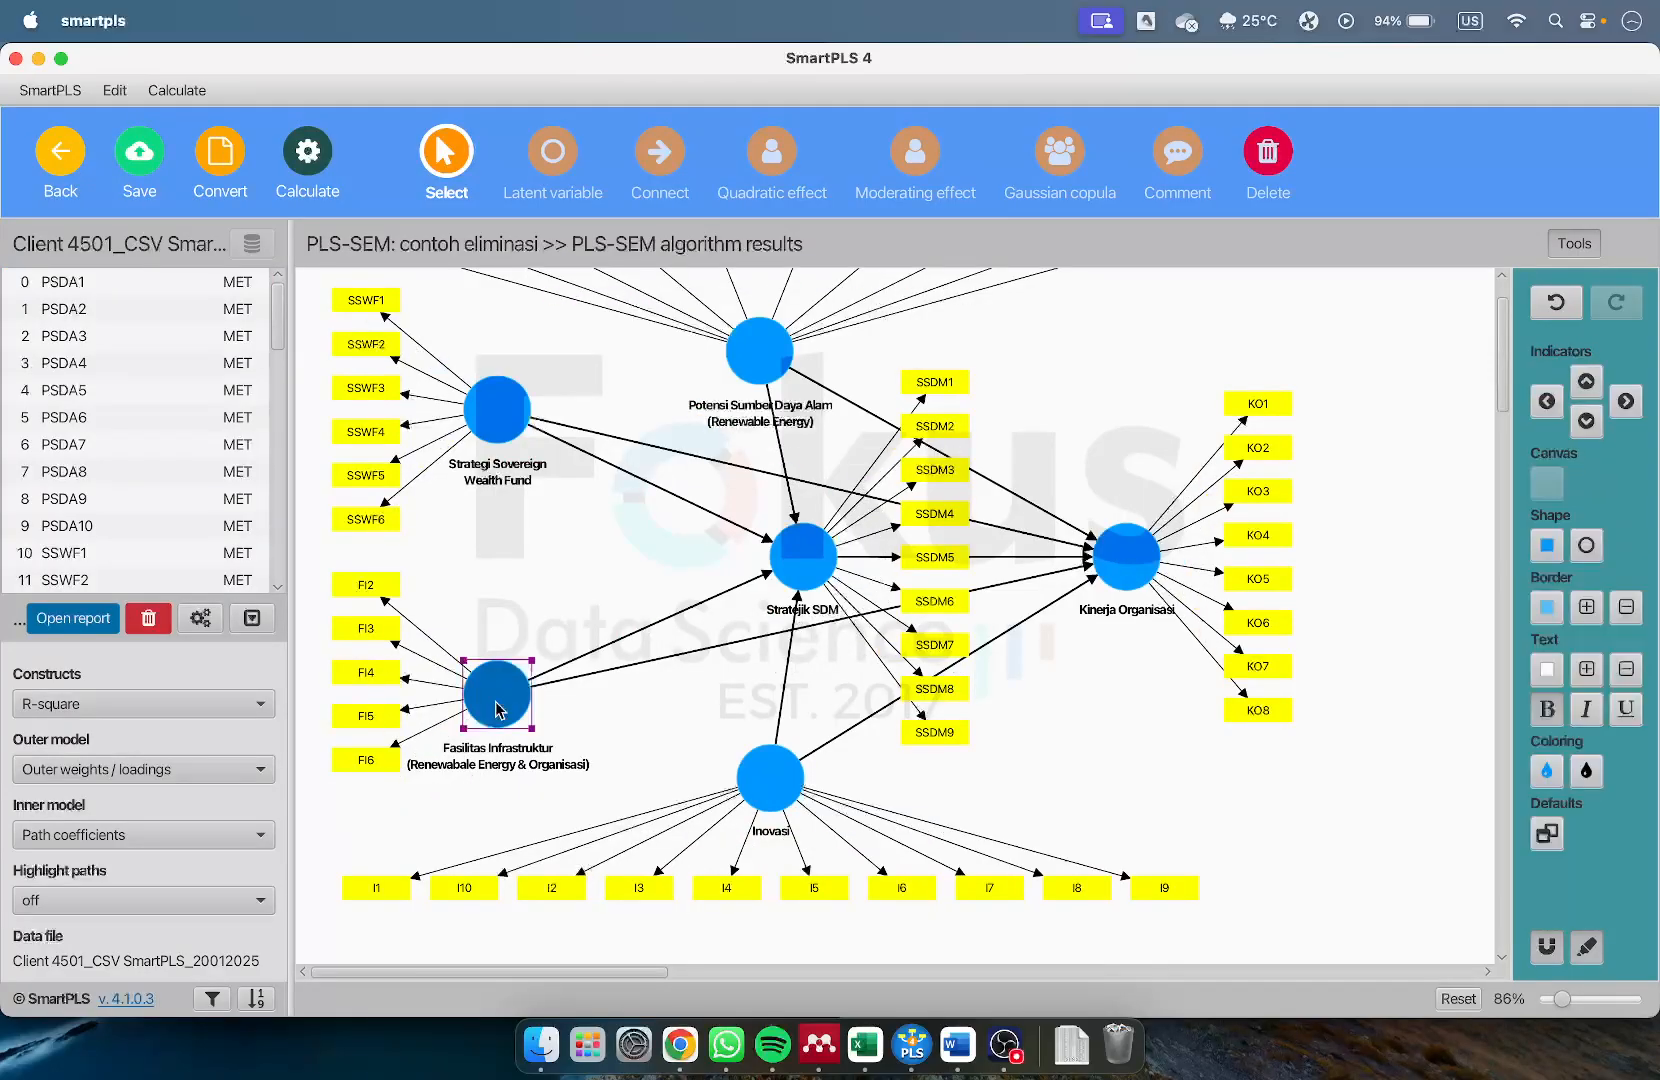
{"action": "left_click", "coordinate": [1547, 400]}
{"action": "left_click", "coordinate": [140, 155]}
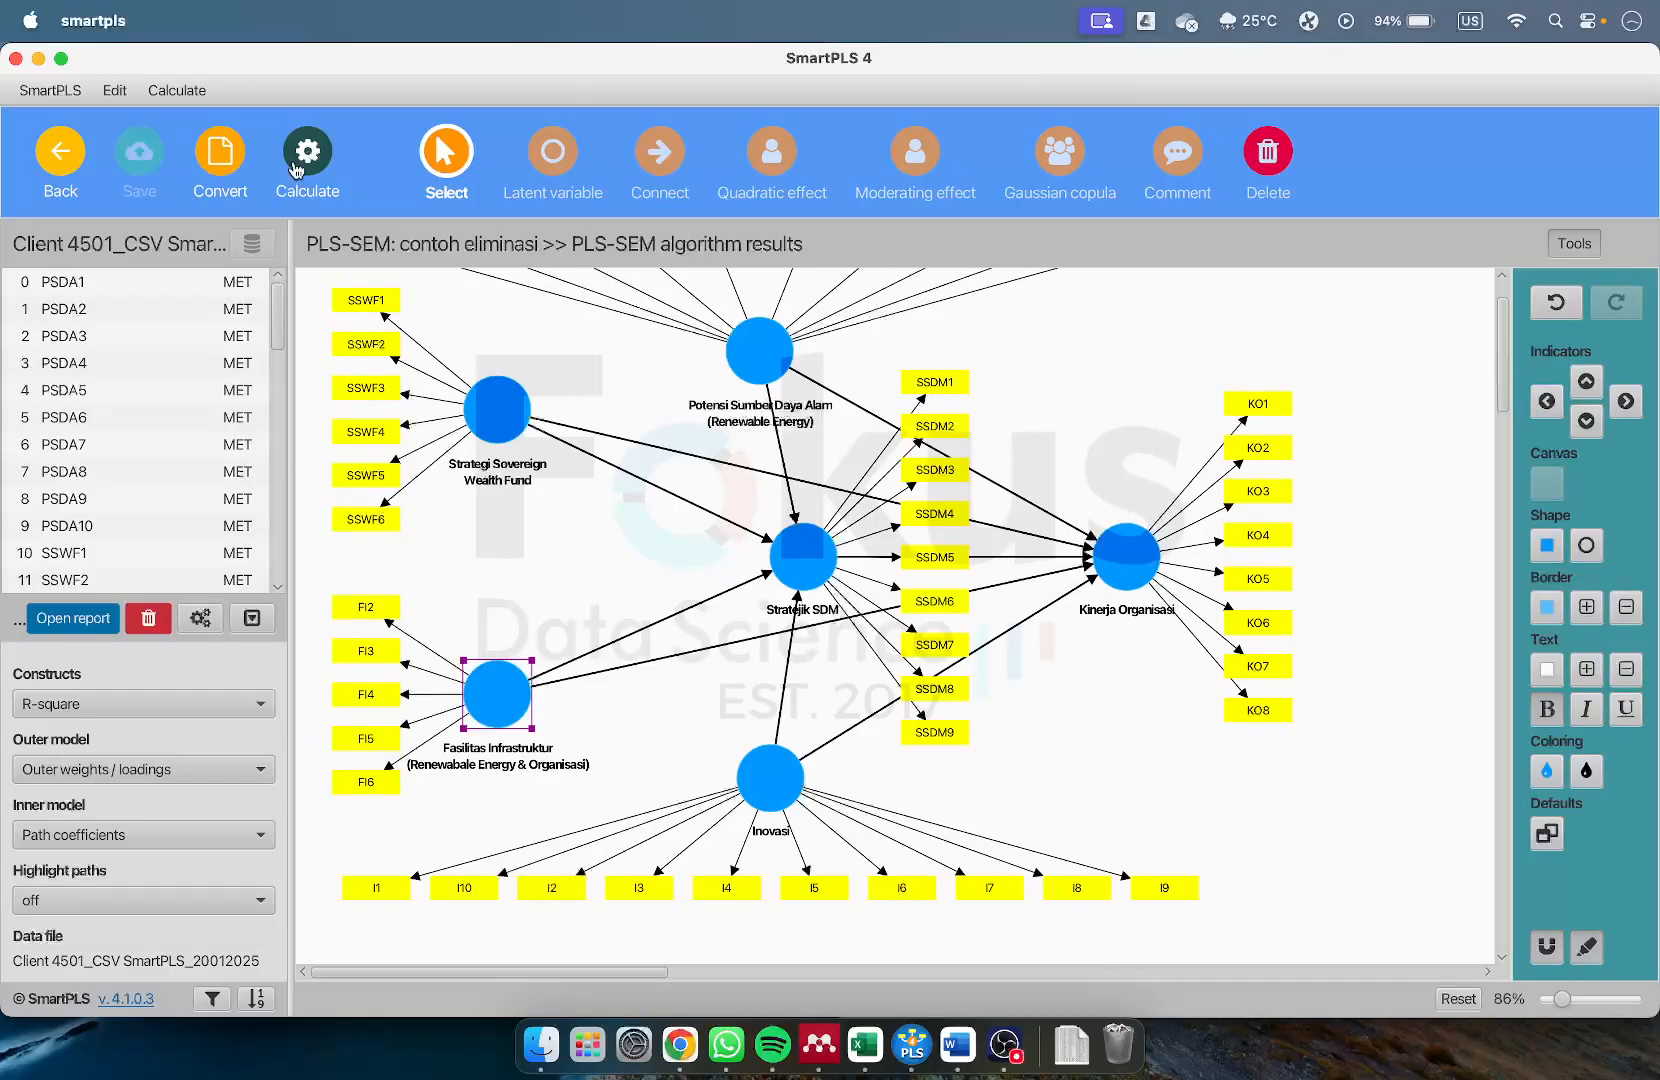
Rerun the PLS-SEM algorithm without FI7 and examine the full outer loadings matrix for indicators below 0.70
{"action": "left_click", "coordinate": [307, 152]}
{"action": "left_click", "coordinate": [450, 218]}
{"action": "left_click", "coordinate": [1063, 901]}
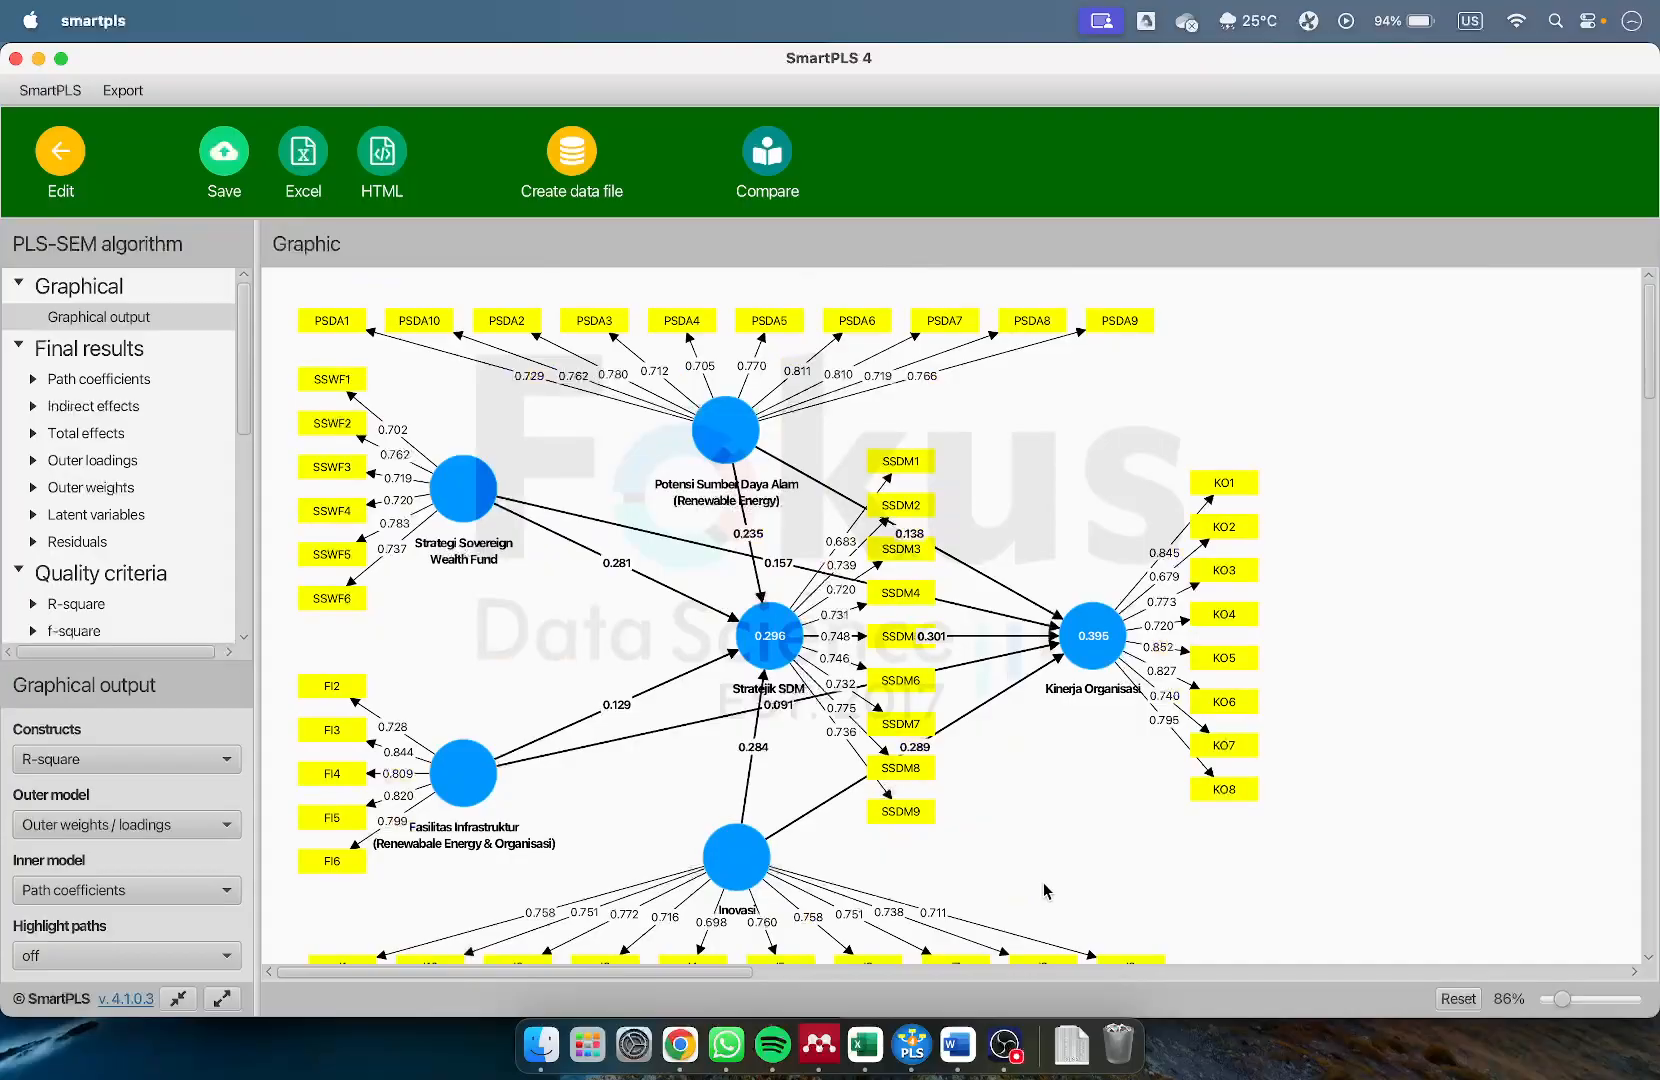
{"action": "left_click", "coordinate": [124, 462]}
{"action": "scroll", "coordinate": [954, 604], "scroll_direction": "down", "scroll_amount": 5}
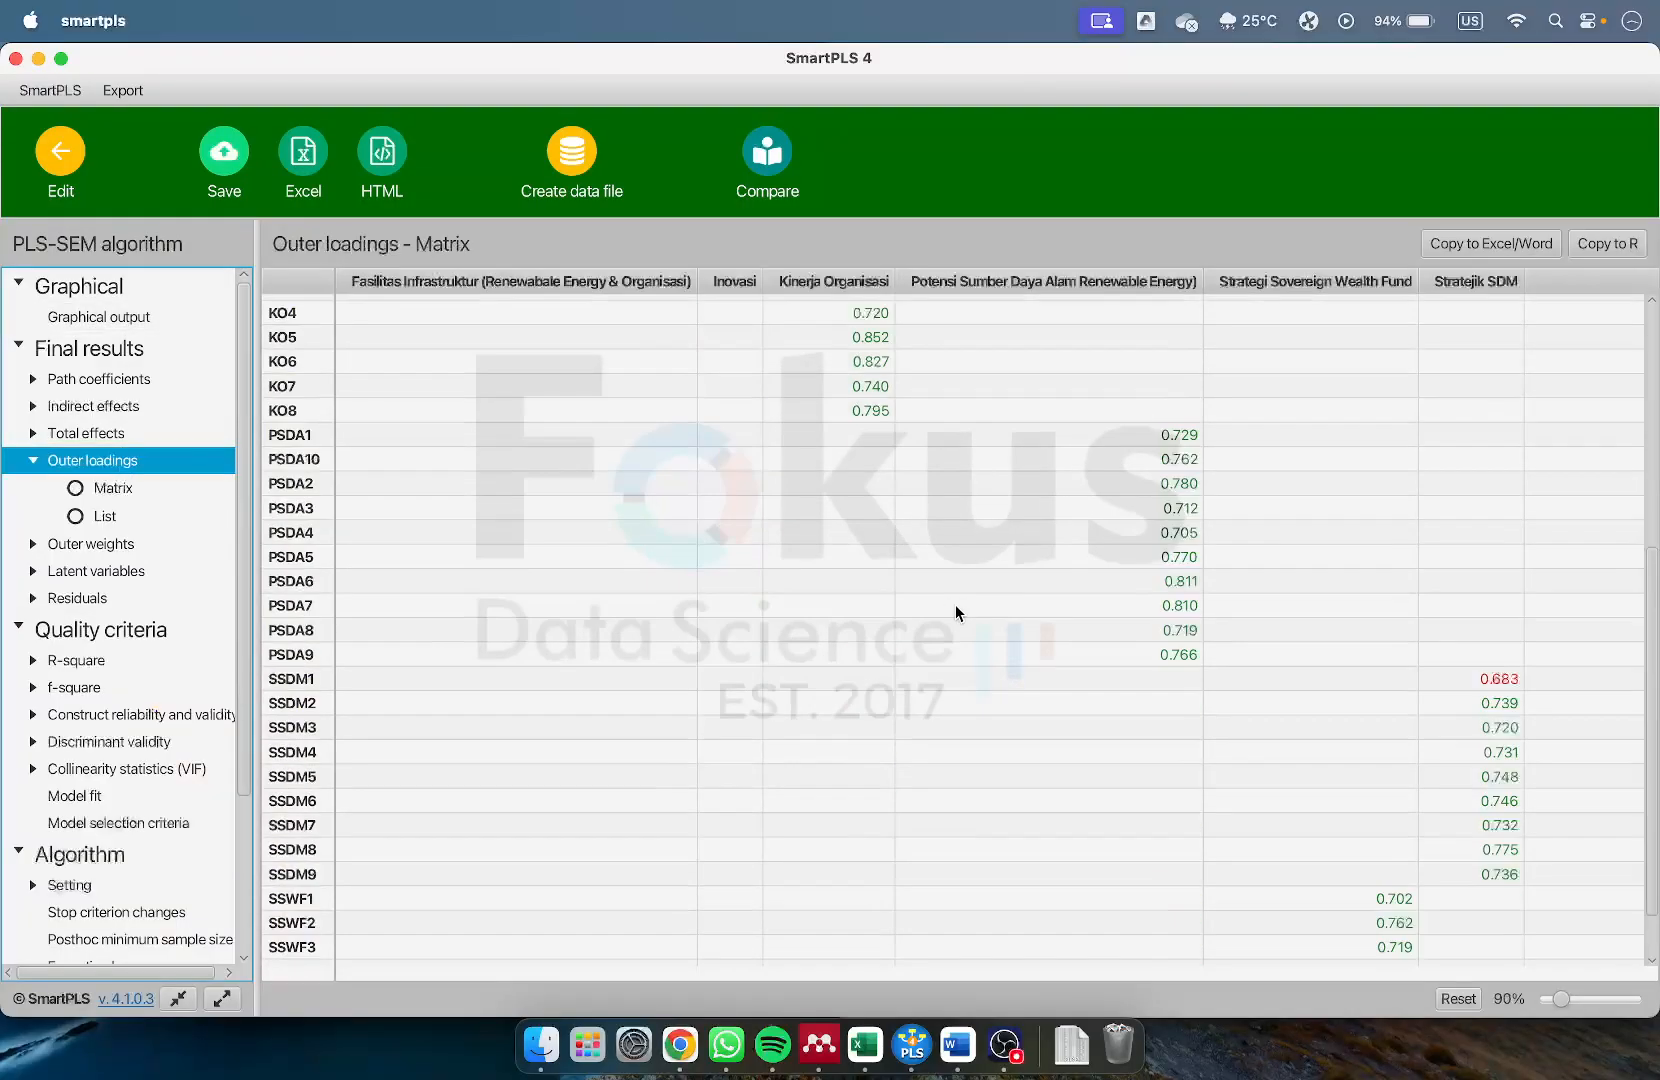
{"action": "scroll", "coordinate": [1001, 604], "scroll_direction": "up", "scroll_amount": 5}
{"action": "scroll", "coordinate": [1250, 840], "scroll_direction": "down", "scroll_amount": 5}
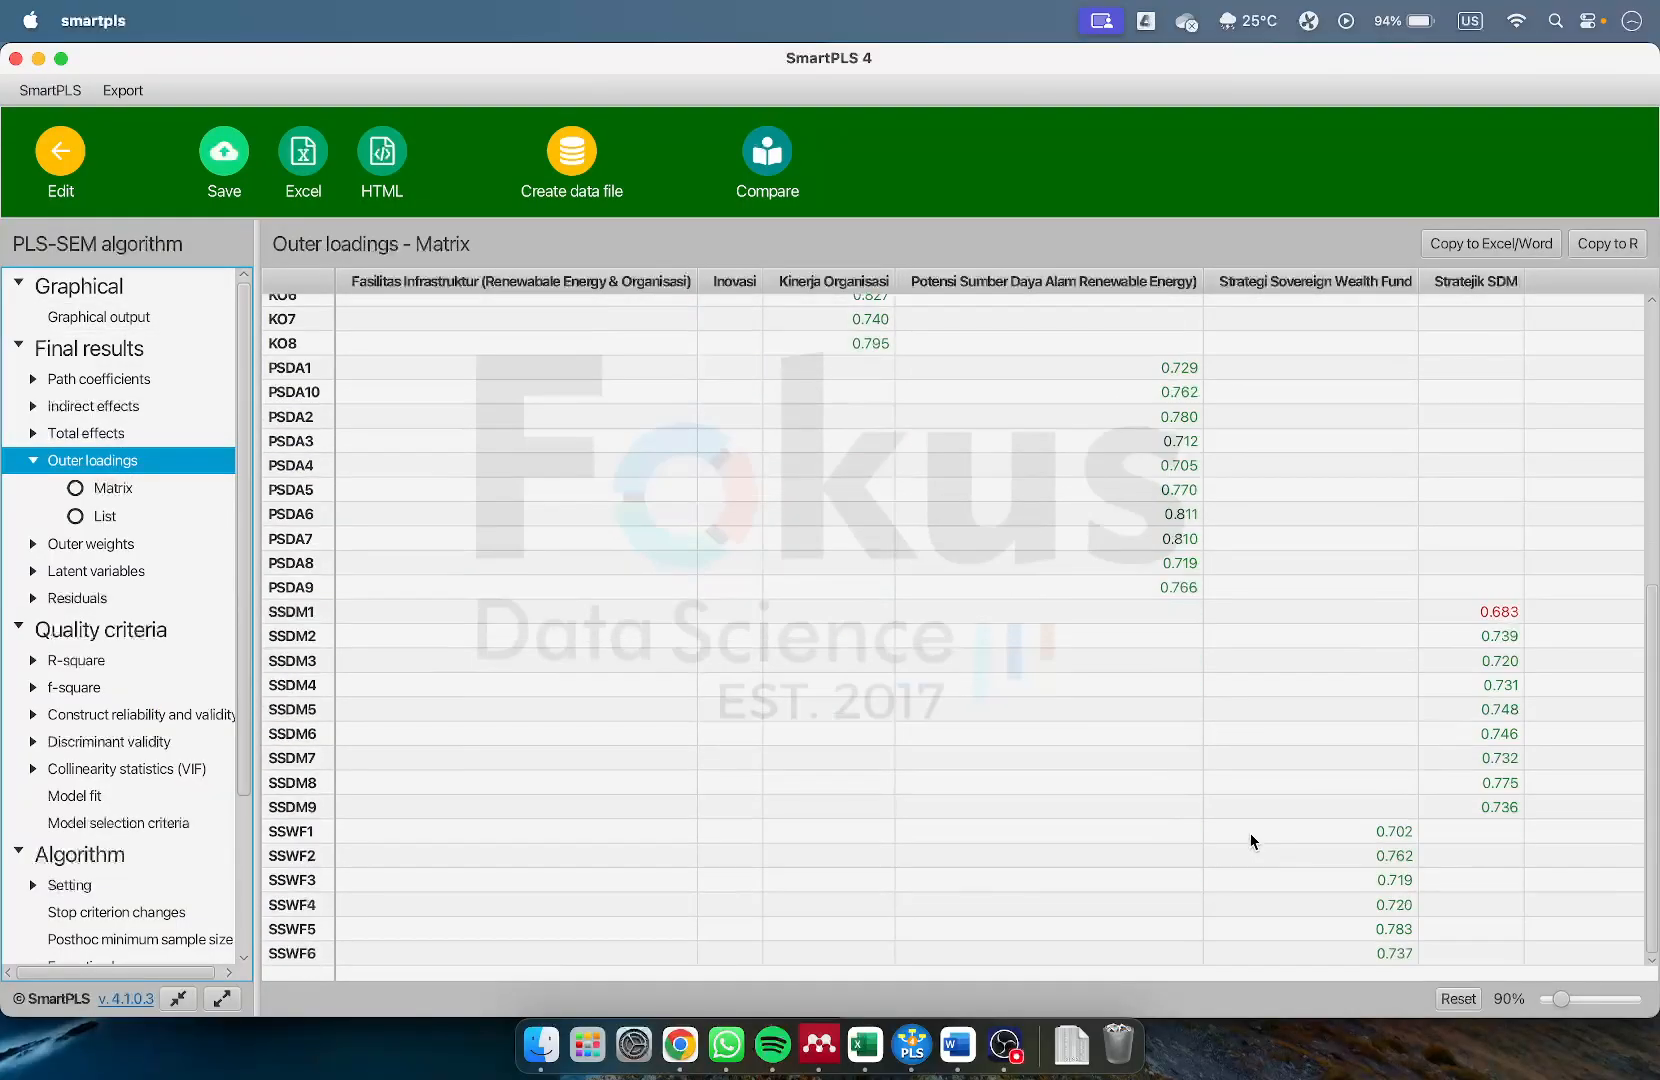
{"action": "scroll", "coordinate": [1020, 600], "scroll_direction": "up", "scroll_amount": 5}
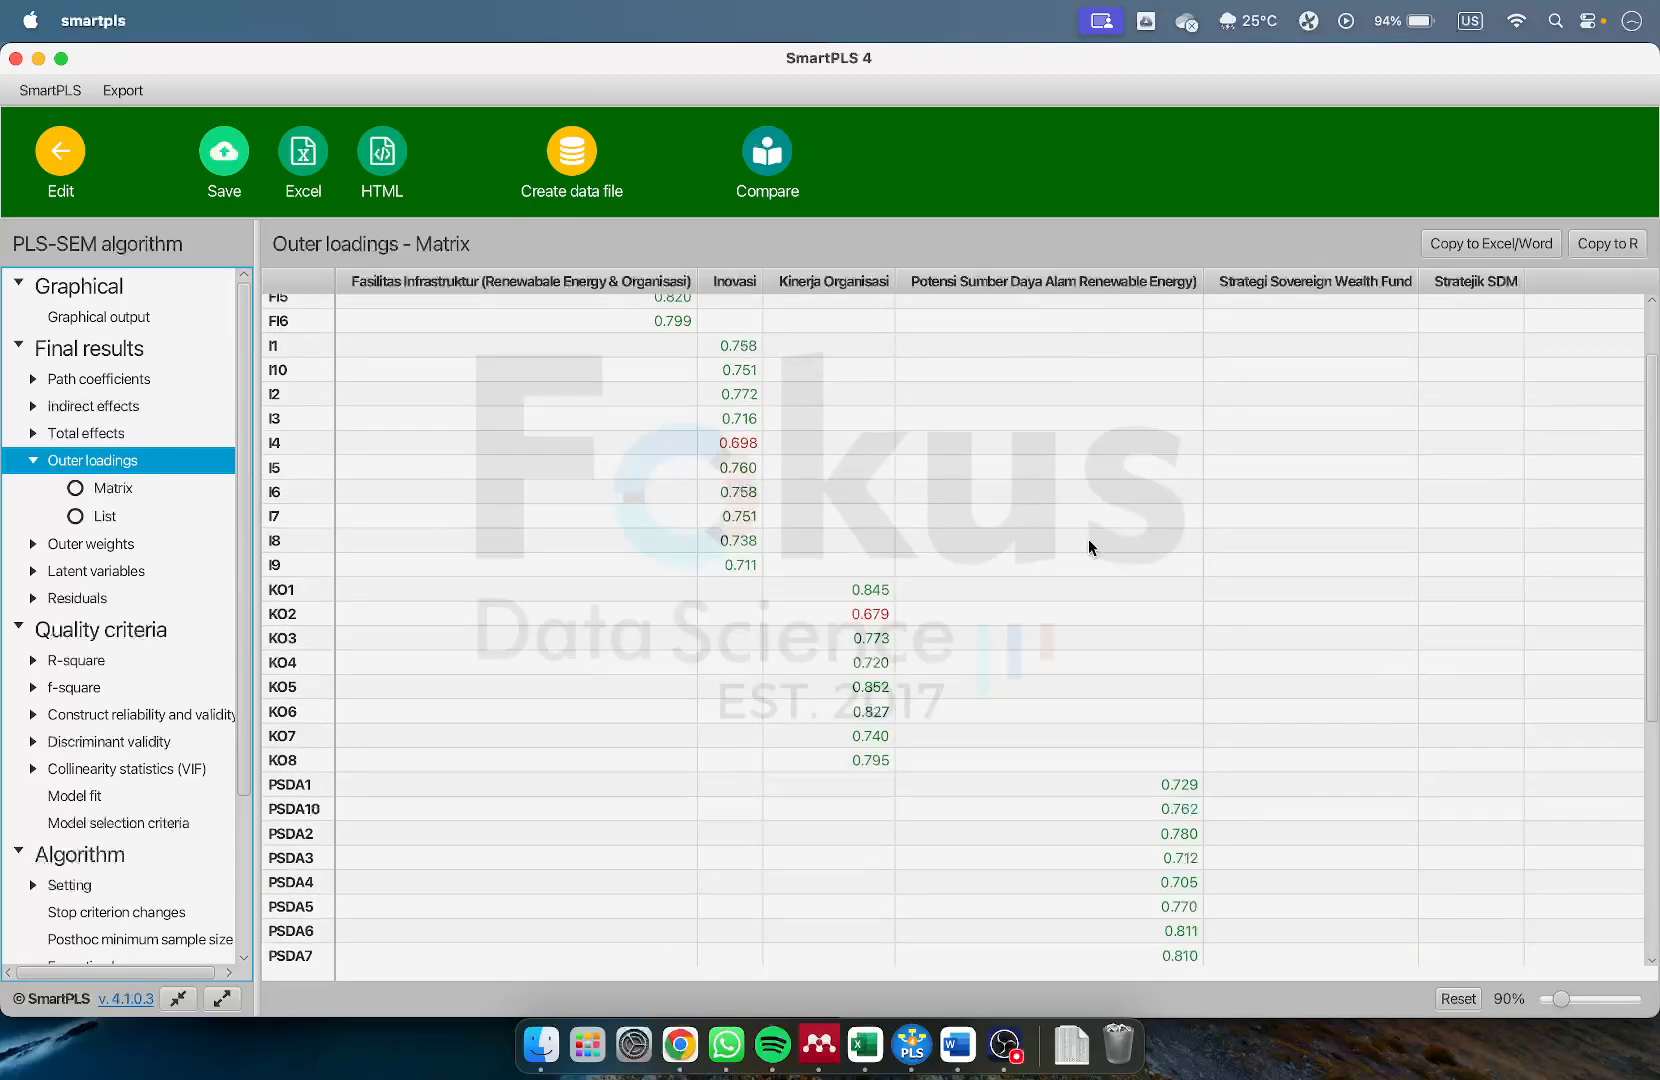
Return to the workspace, collapse the contoh project, and open the eliminasi model in the older client project
{"action": "left_click", "coordinate": [82, 148]}
{"action": "left_click", "coordinate": [50, 152]}
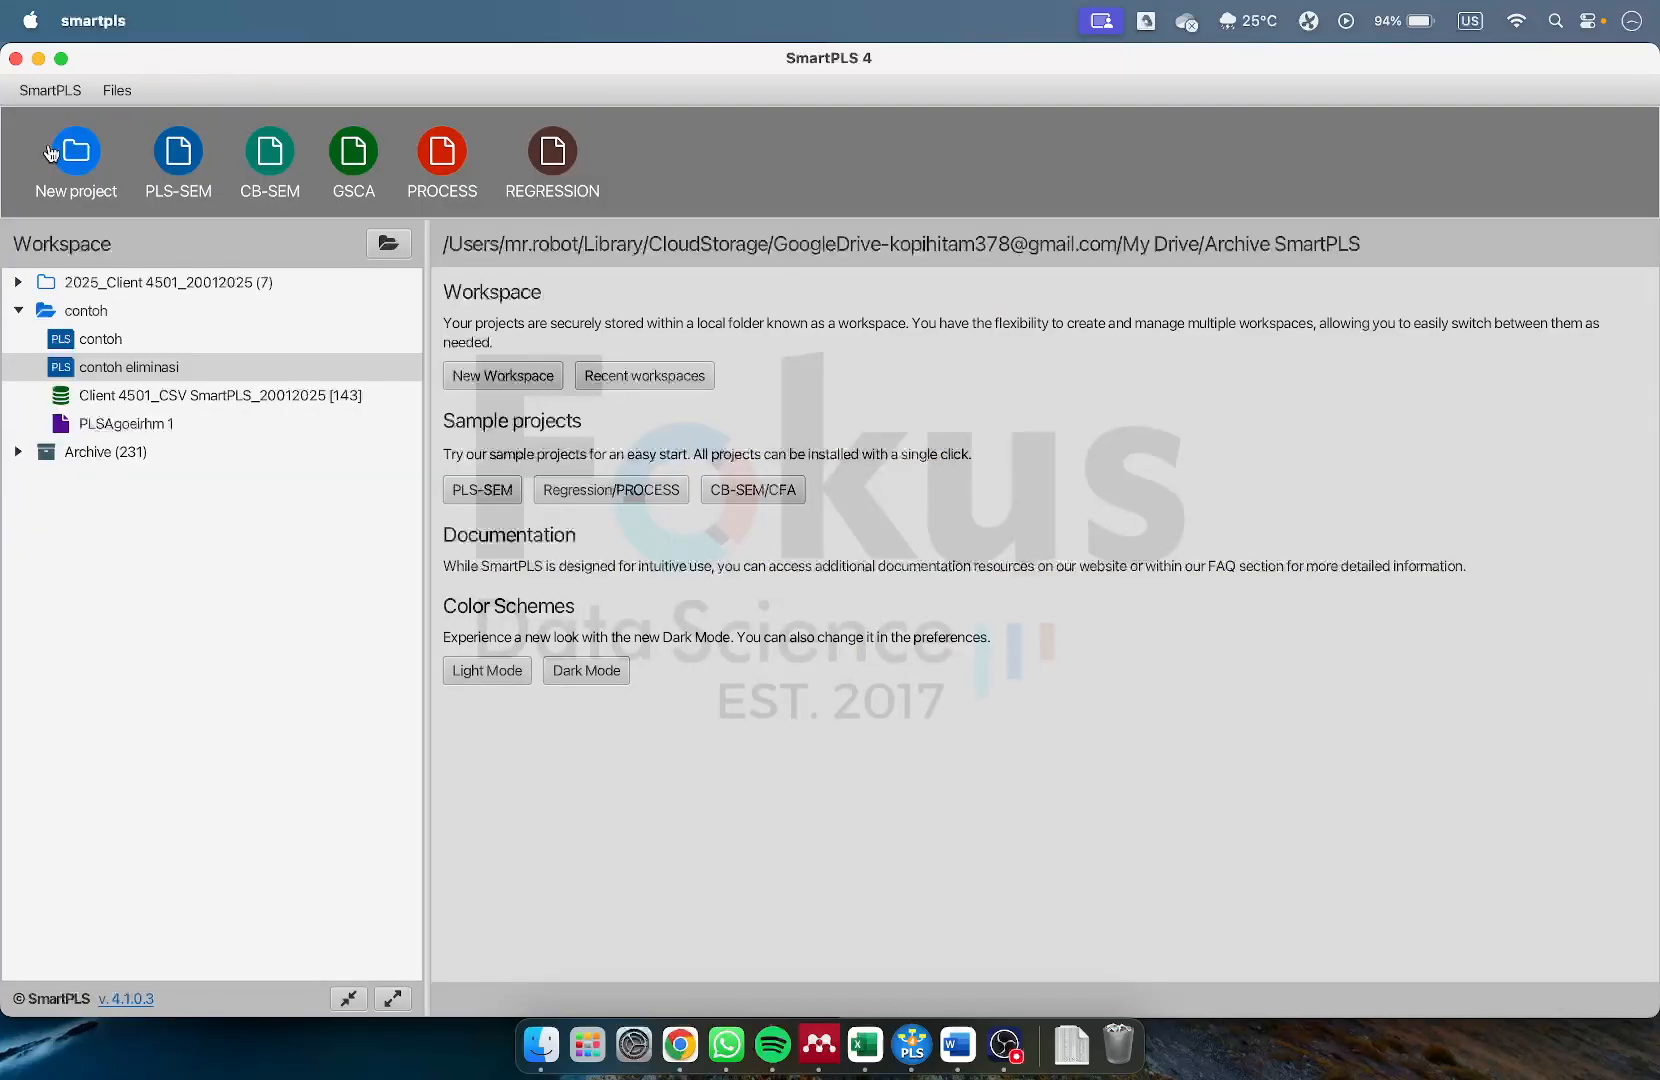
{"action": "left_click", "coordinate": [19, 311]}
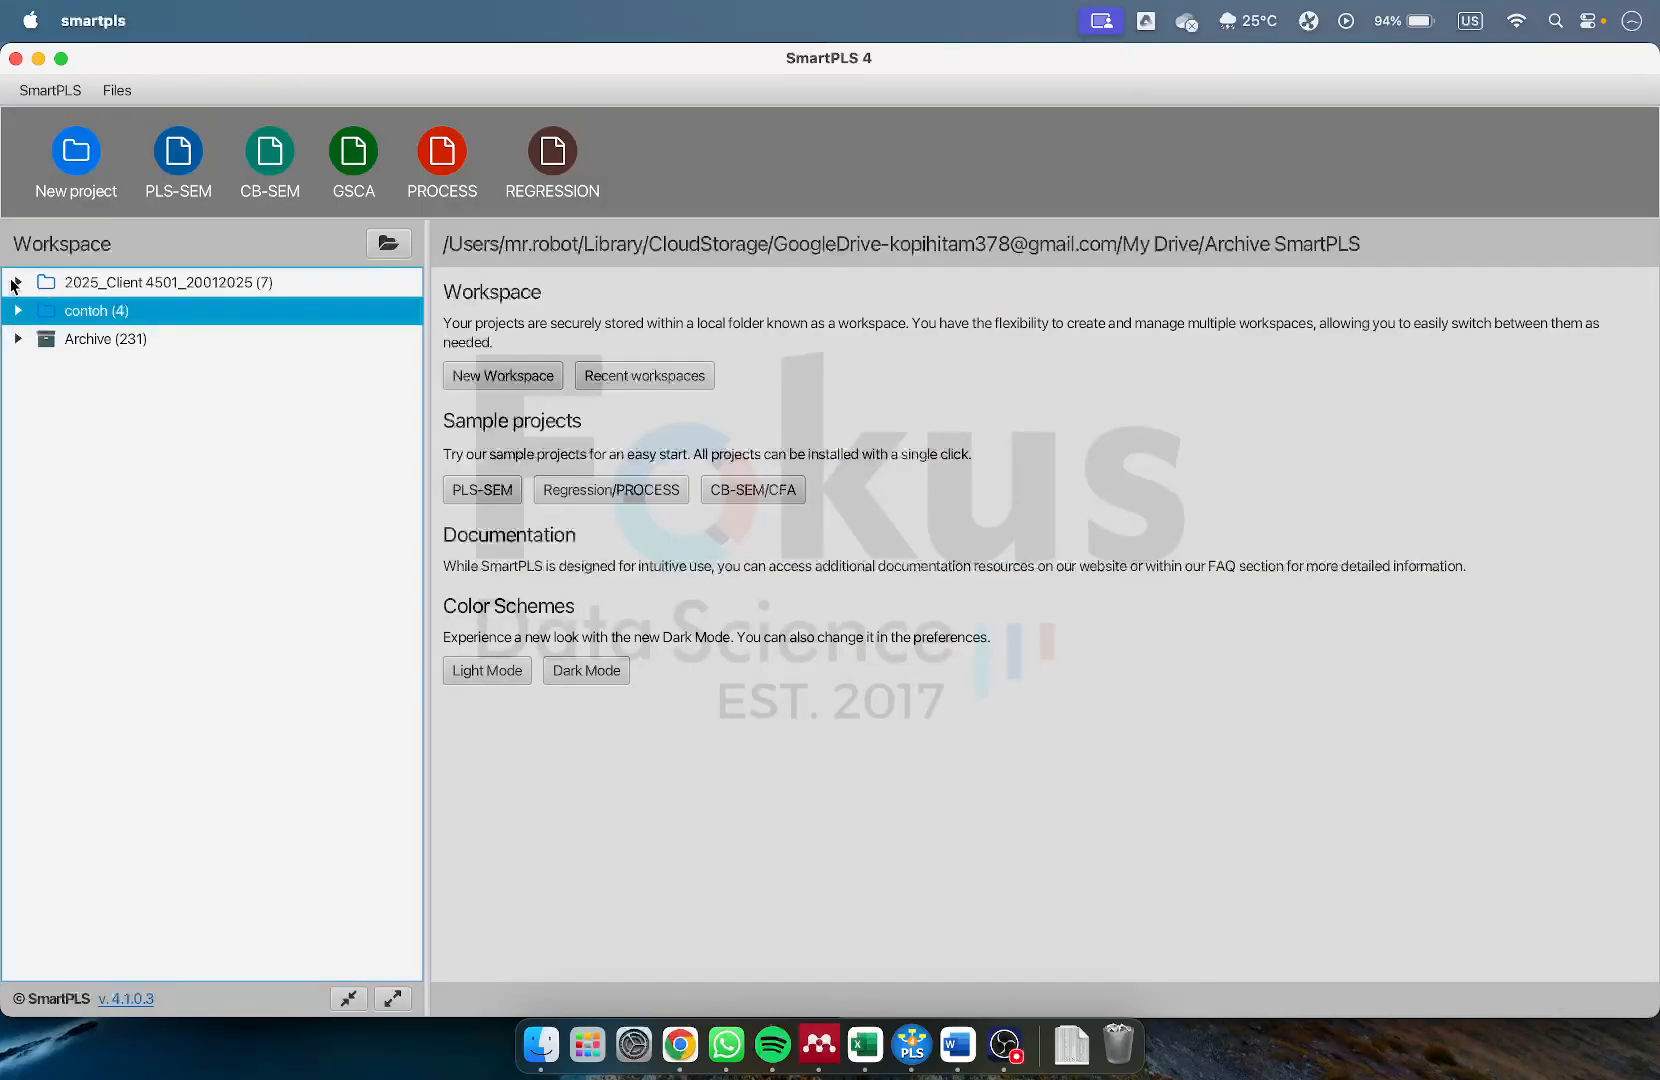
{"action": "left_click", "coordinate": [18, 283]}
{"action": "double_click", "coordinate": [137, 340]}
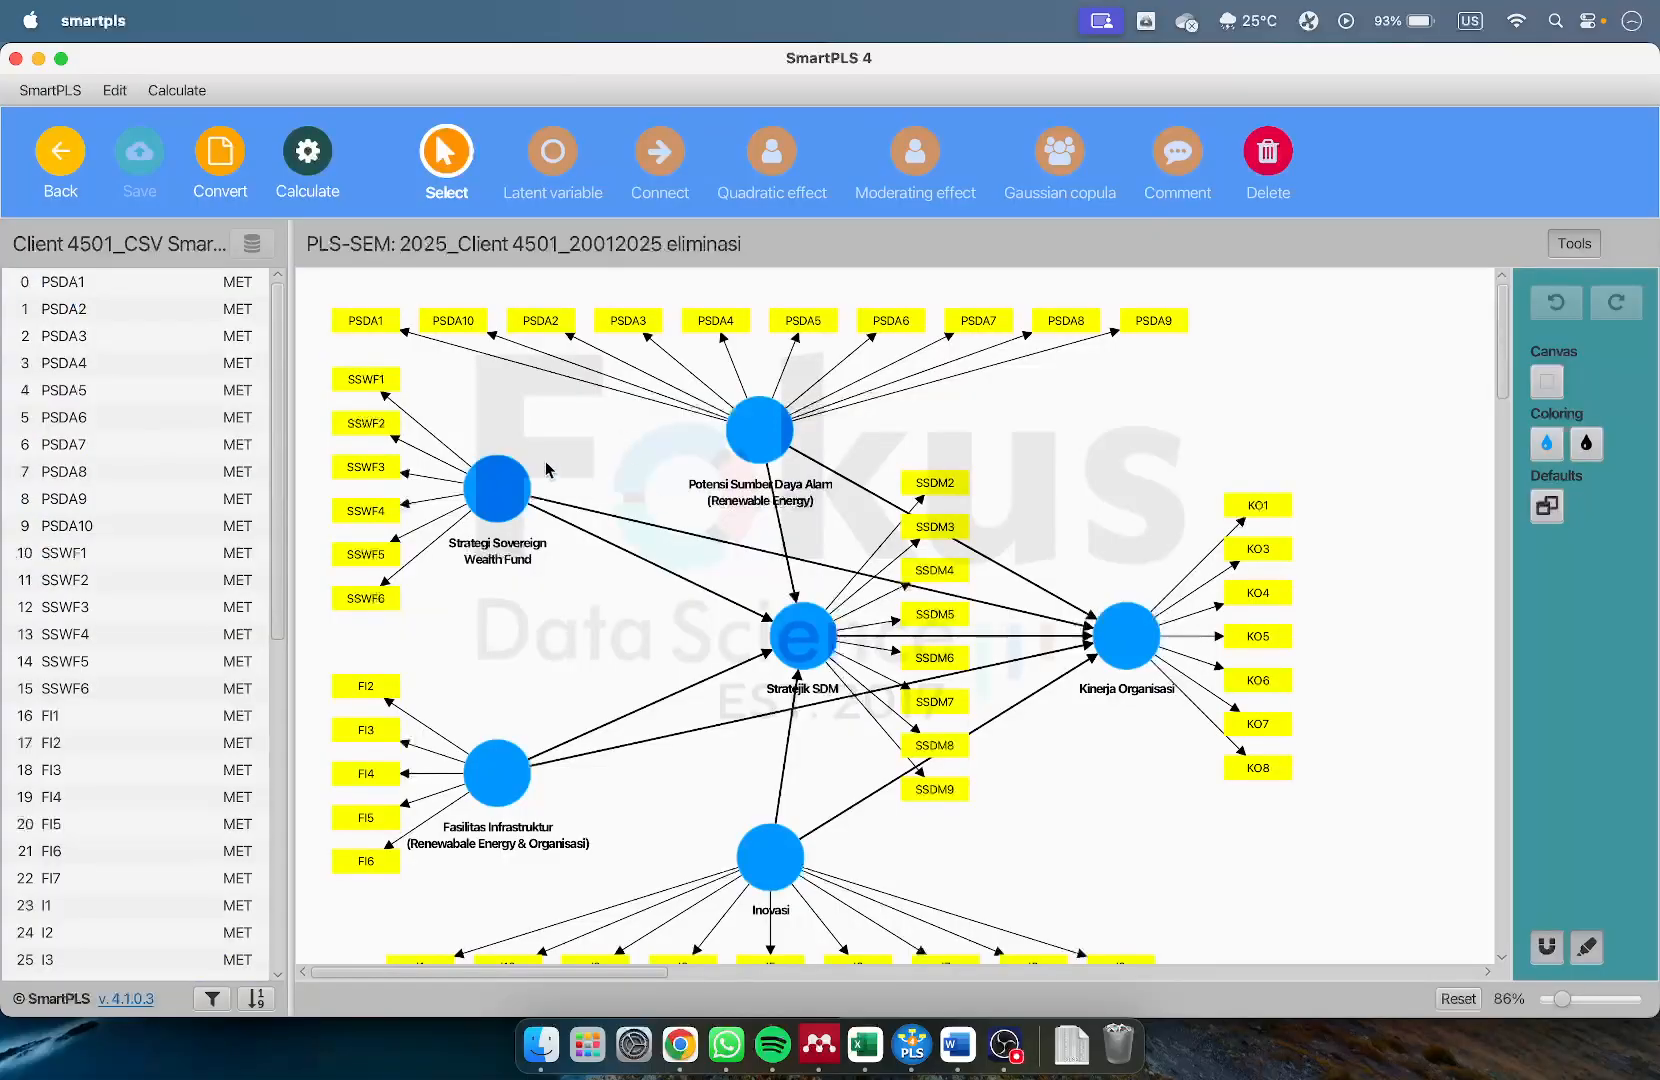
Run the PLS-SEM algorithm on the client eliminasi model with Path weighting, Standardized results and Default initial weights
{"action": "left_click", "coordinate": [312, 150]}
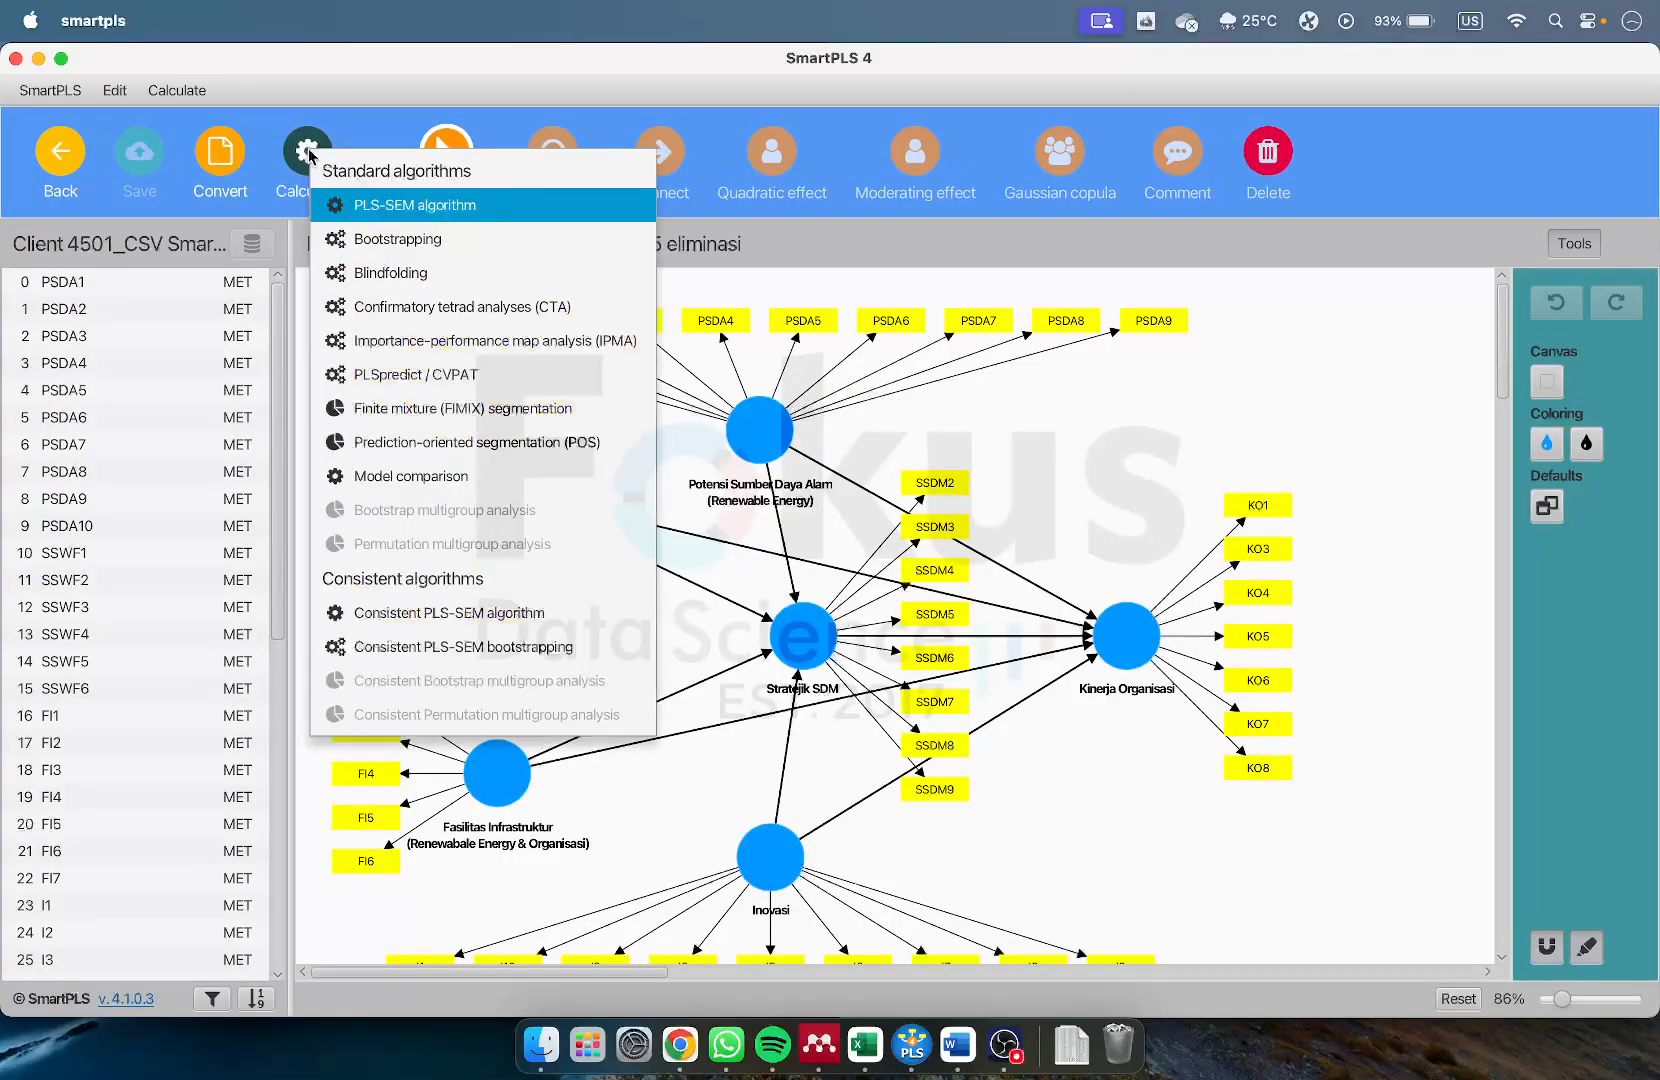
{"action": "key", "text": "Return"}
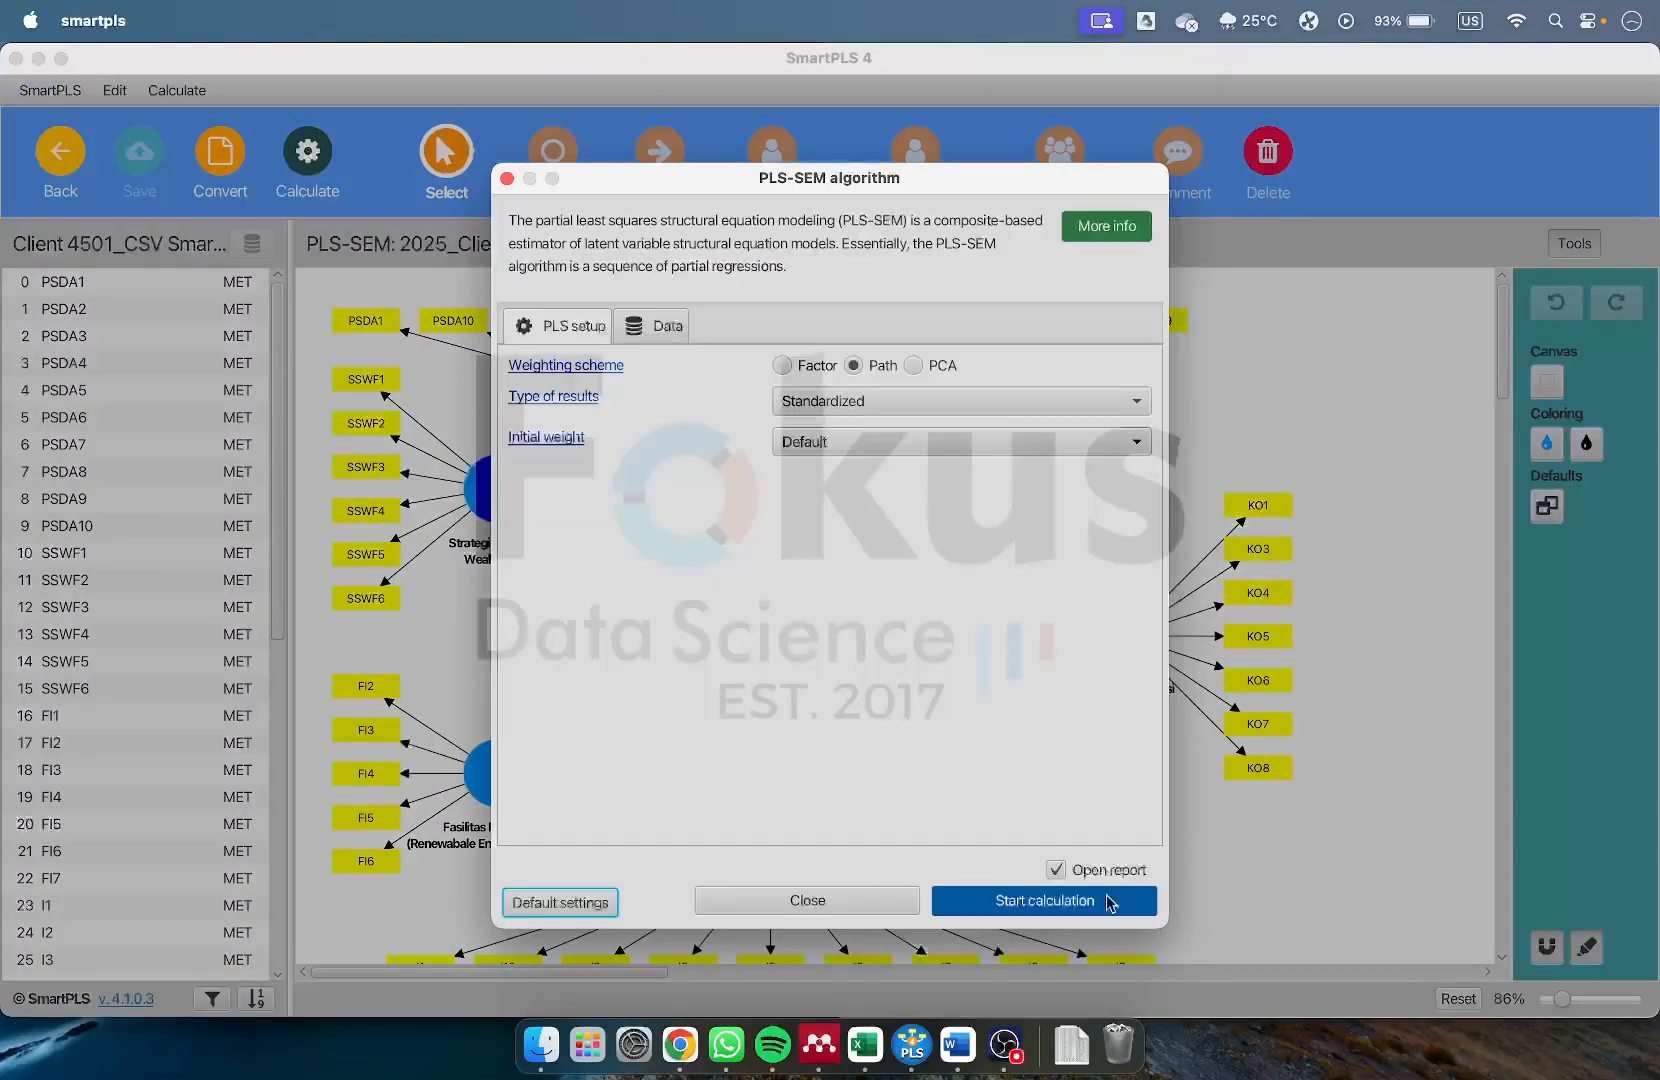
{"action": "left_click", "coordinate": [1100, 902]}
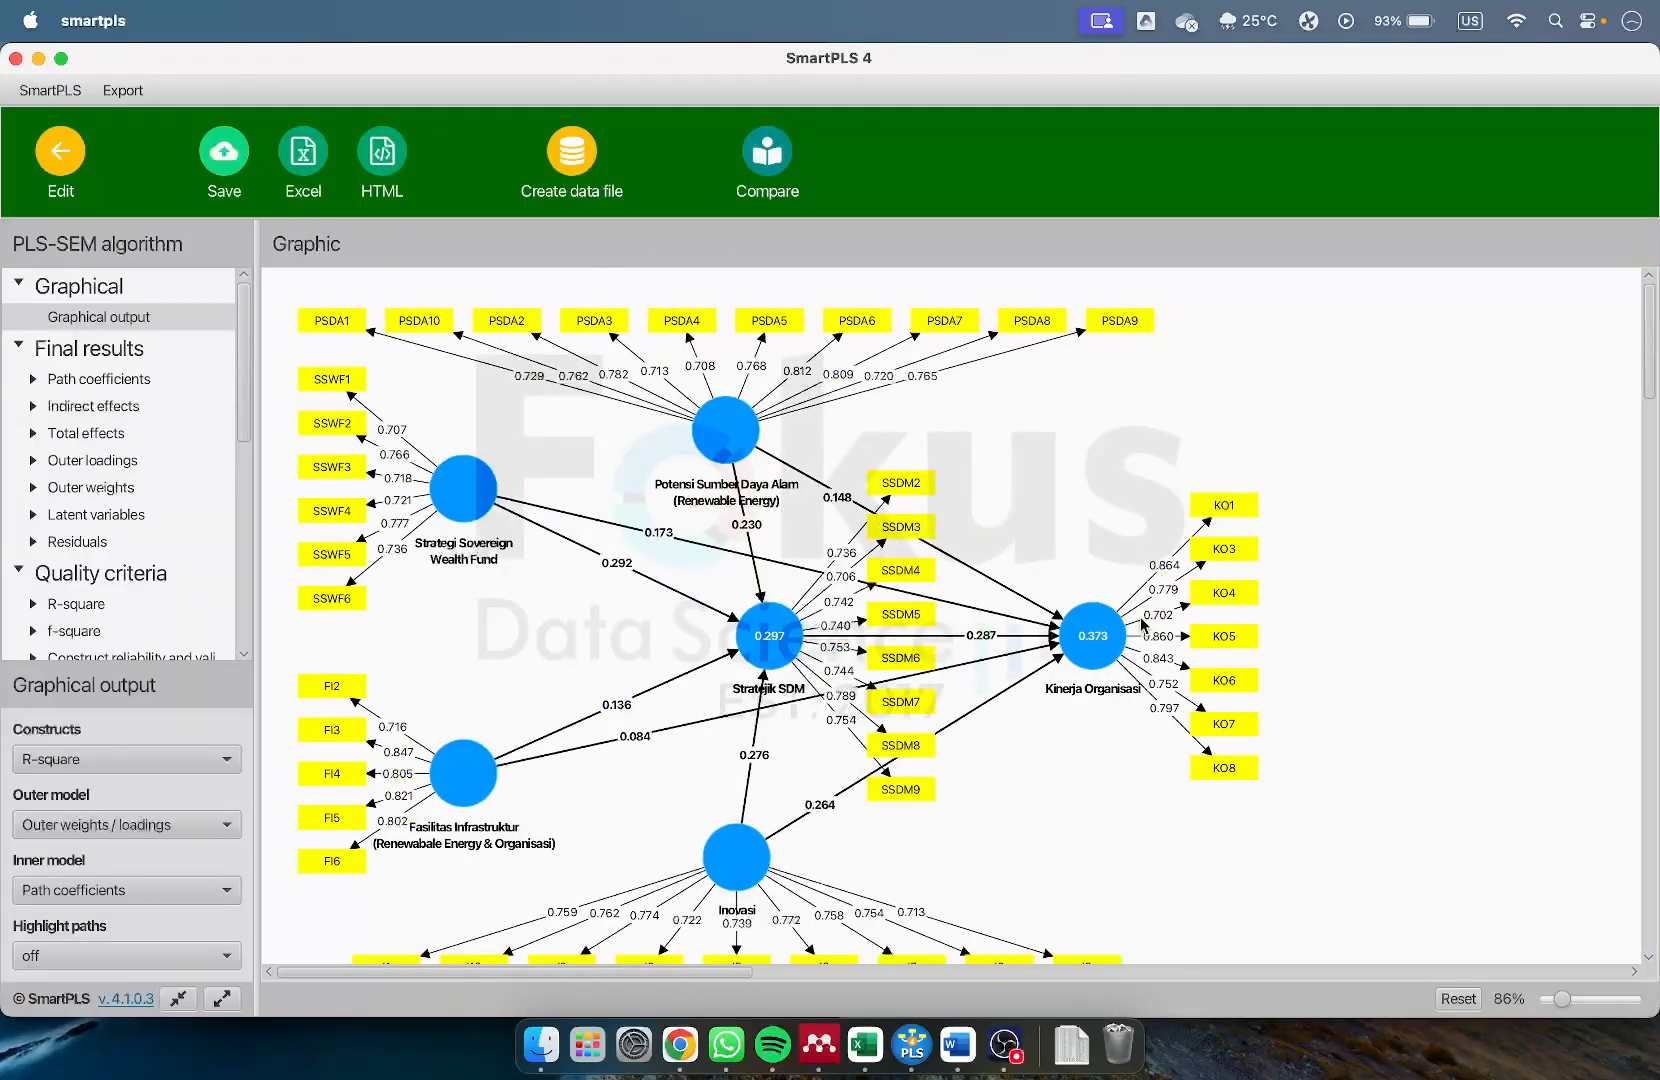
Review the outer loadings matrix of the client eliminasi model and open its construct reliability and validity overview
{"action": "left_click", "coordinate": [150, 462]}
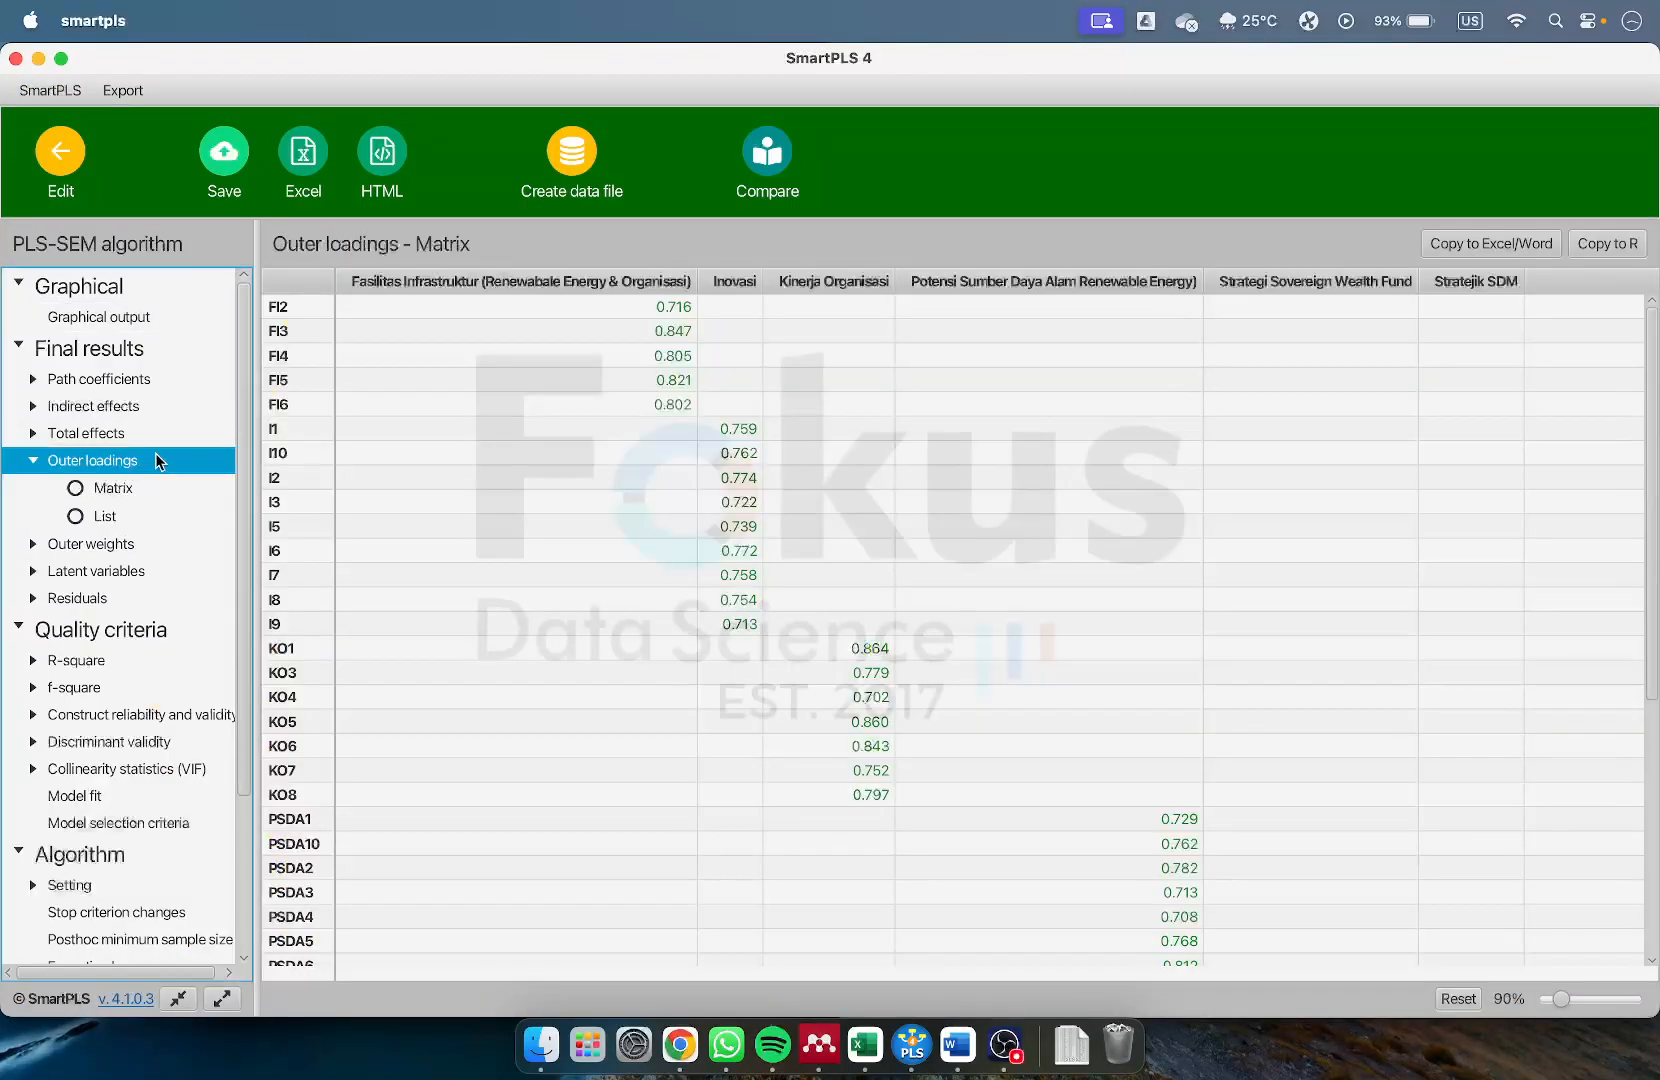
{"action": "scroll", "coordinate": [1293, 594], "scroll_direction": "down", "scroll_amount": 5}
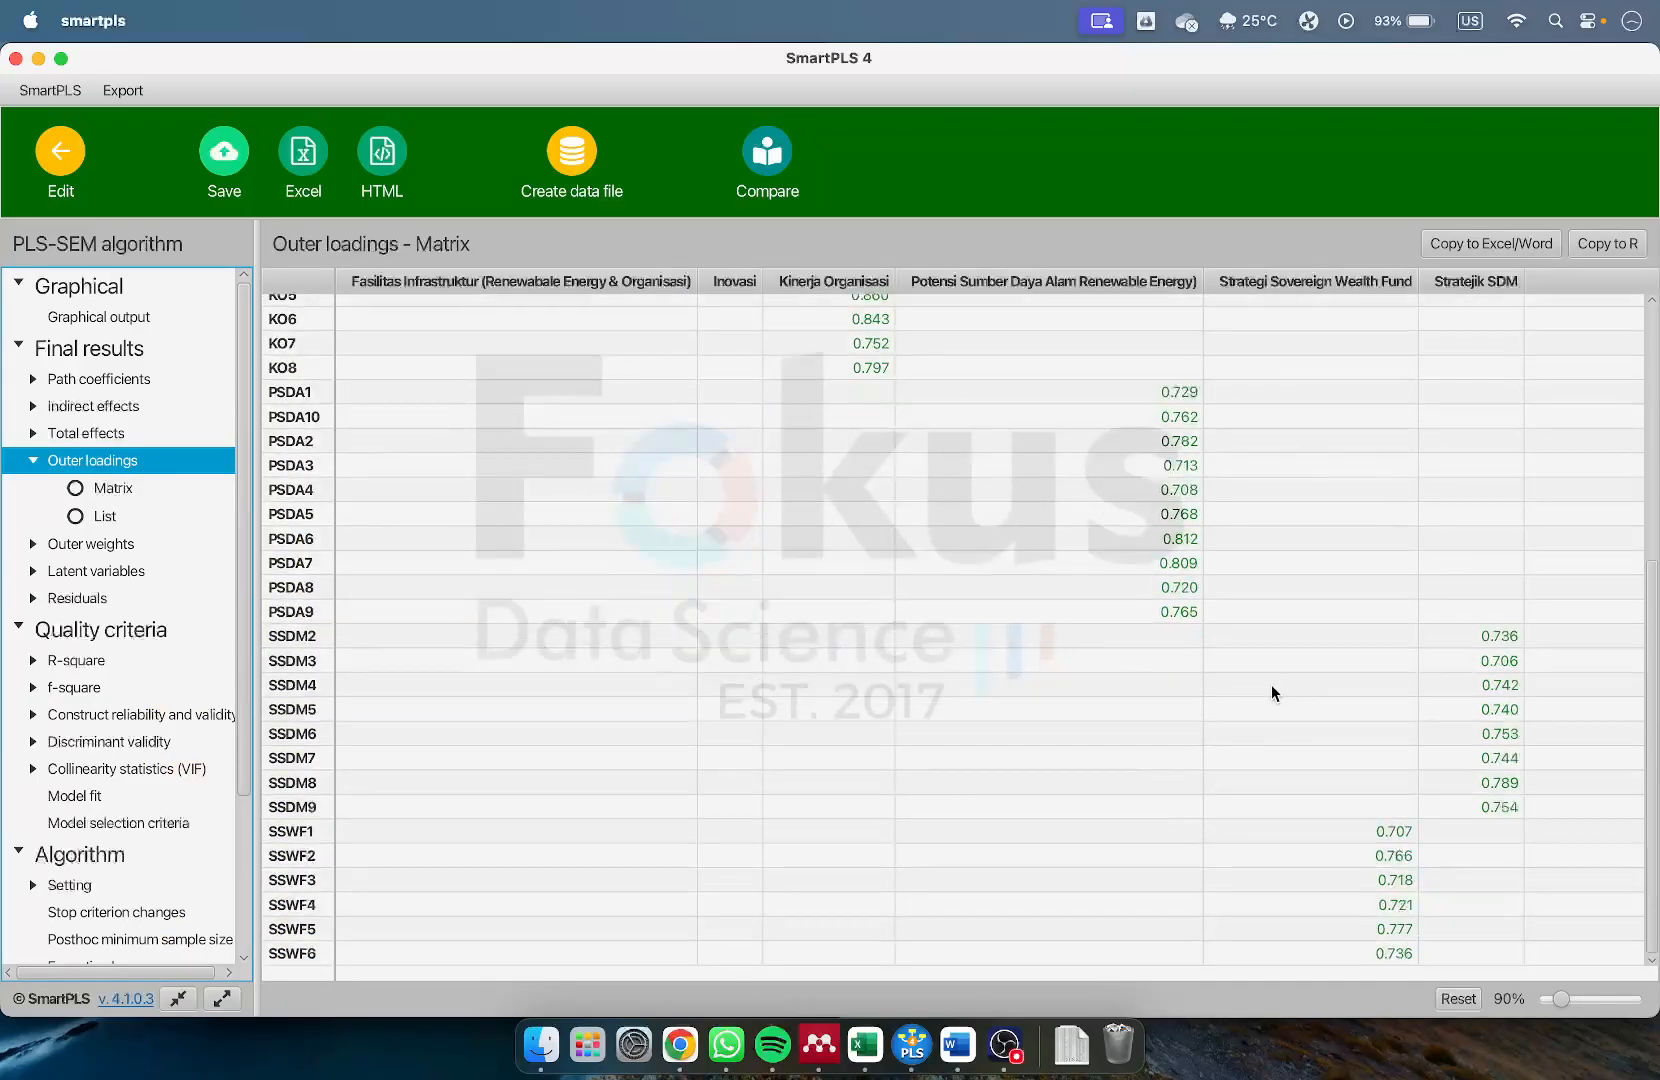
{"action": "left_click", "coordinate": [1559, 993]}
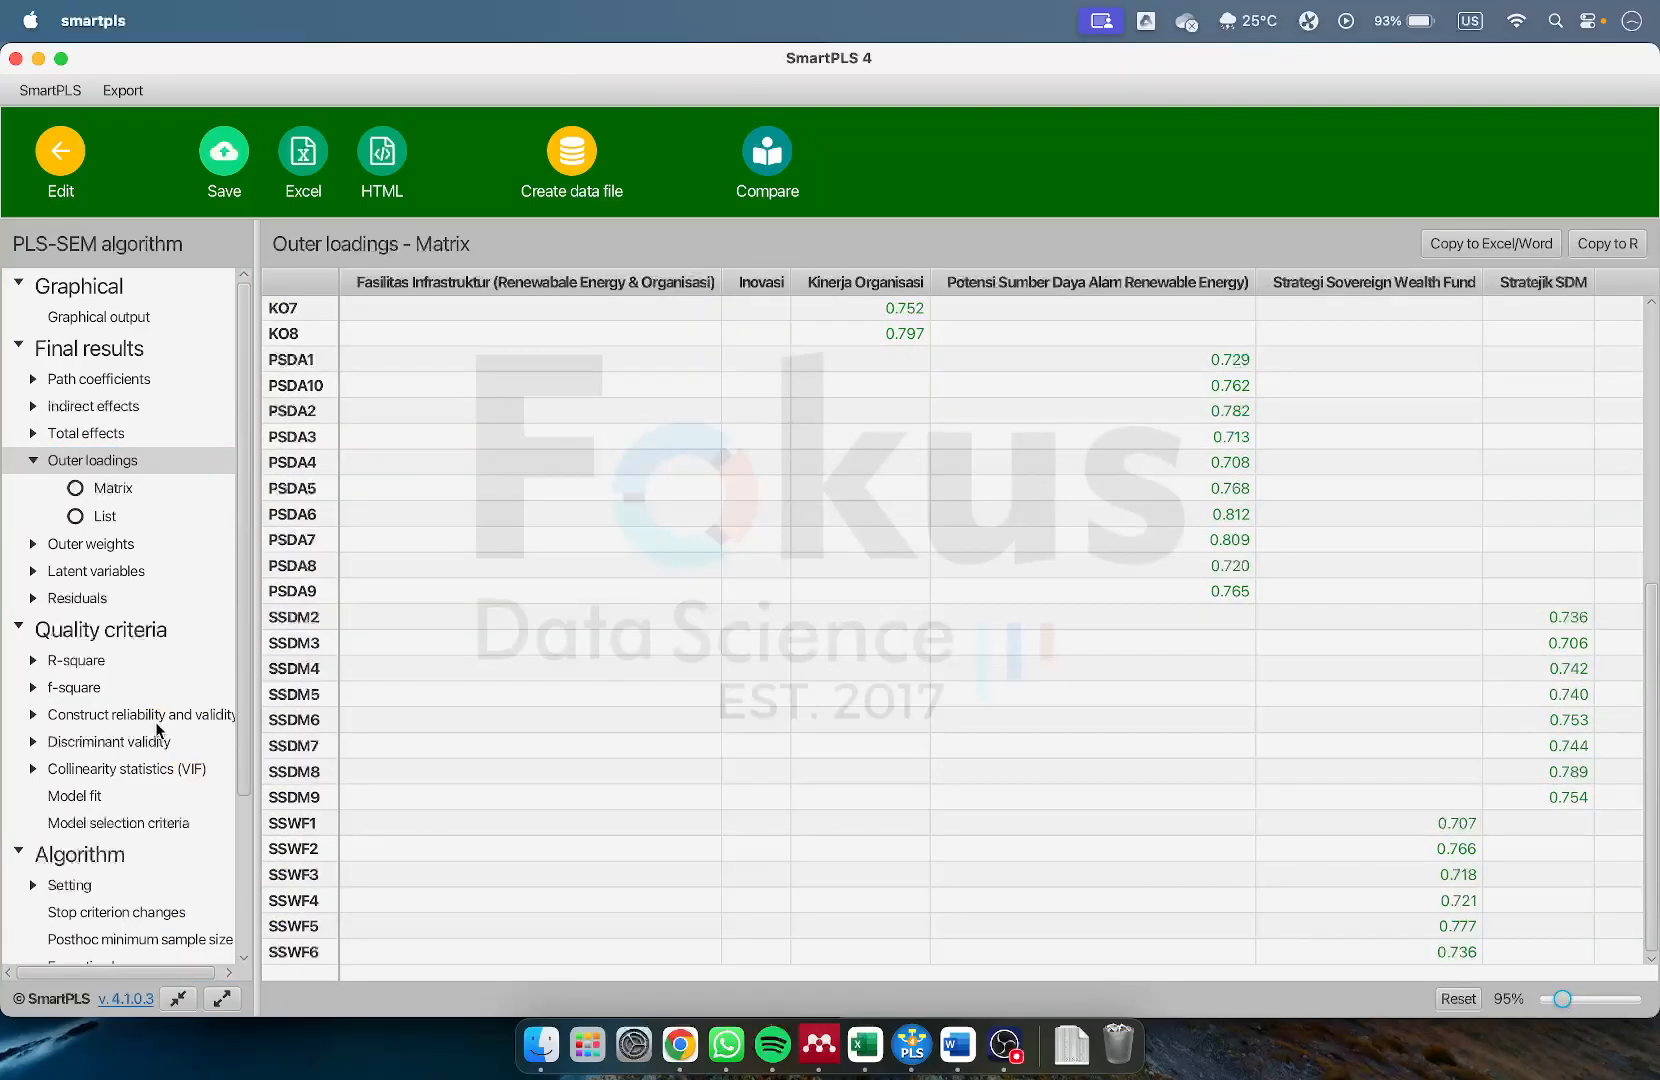
{"action": "left_click", "coordinate": [155, 716]}
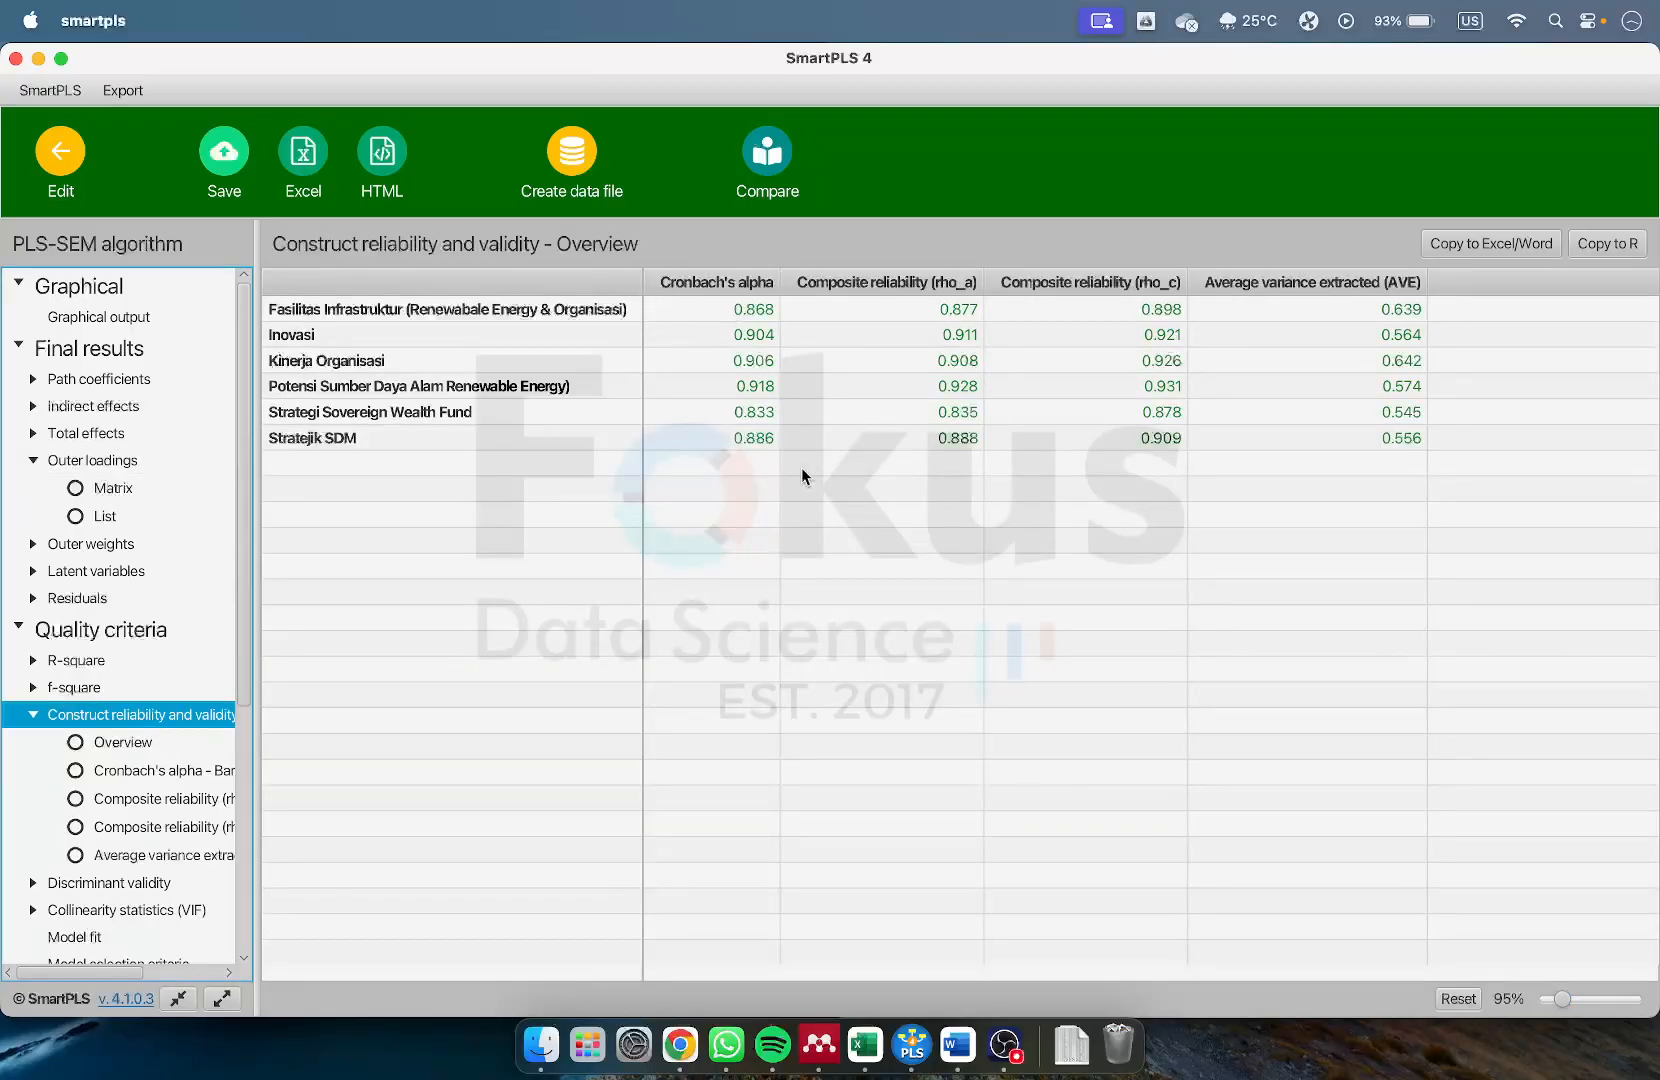
Switch to the interpretation document in Word and locate the post-elimination outer loadings and construct reliability tables
{"action": "left_click", "coordinate": [957, 1045]}
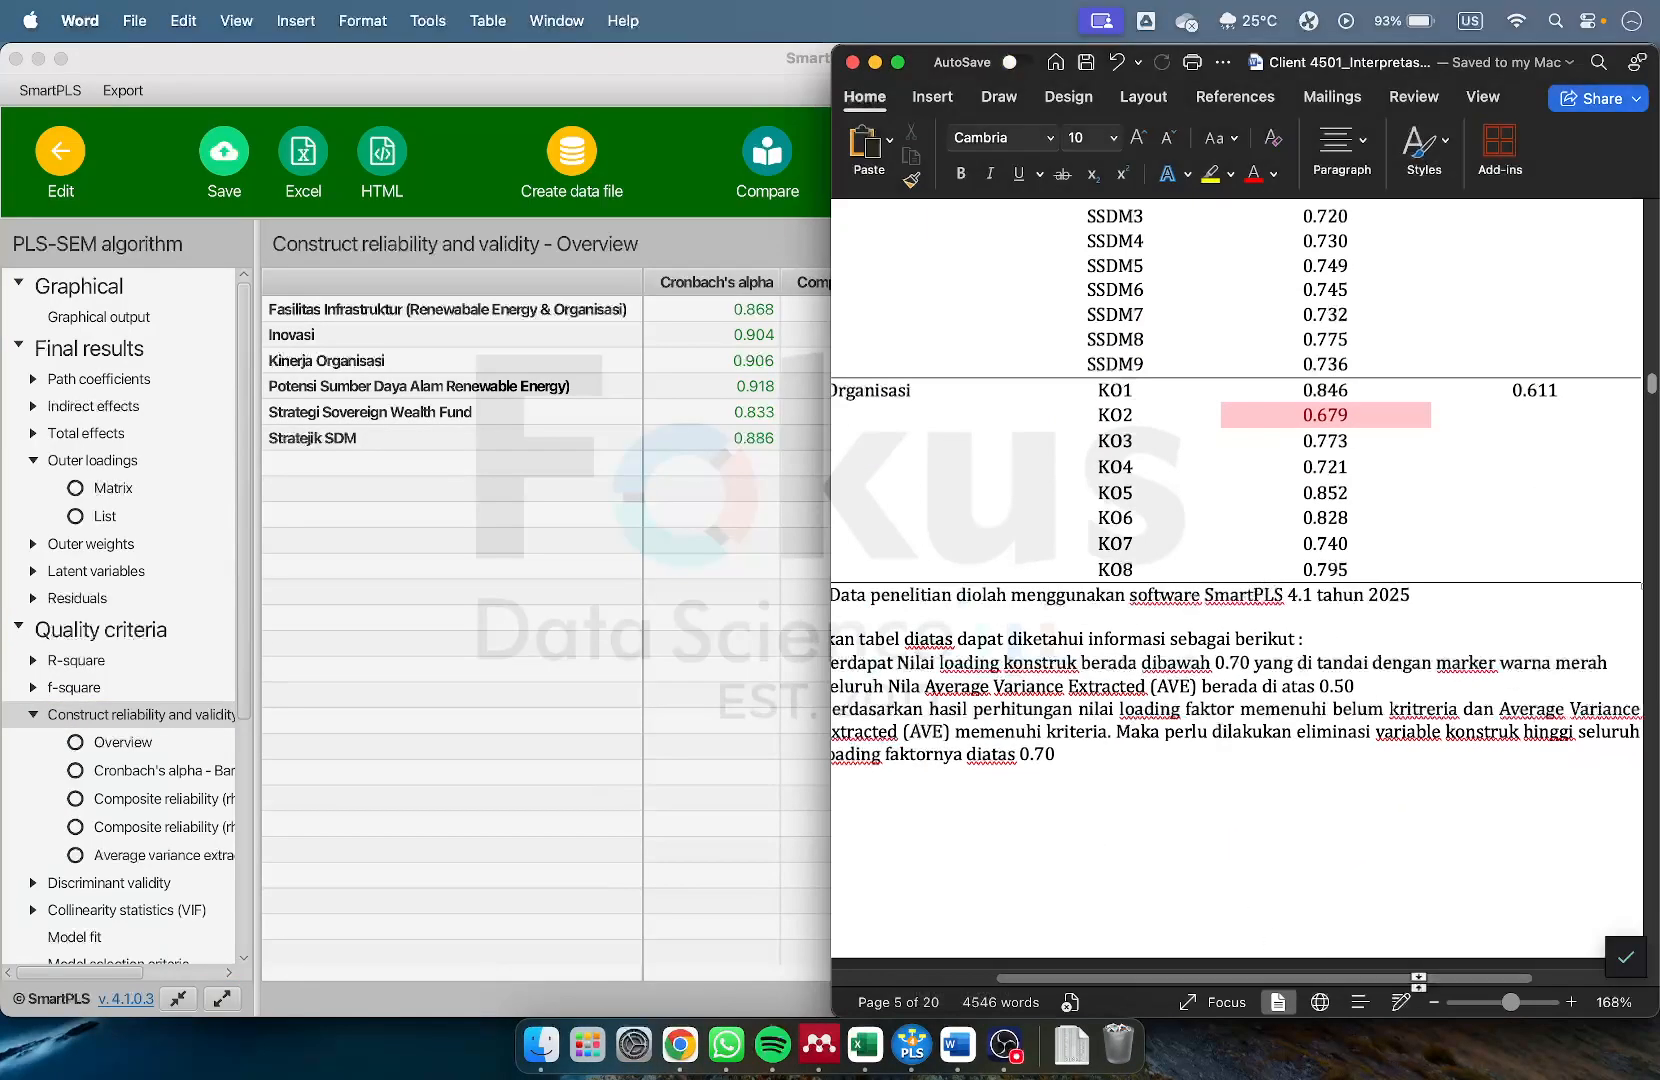
{"action": "scroll", "coordinate": [1300, 960], "scroll_direction": "left", "scroll_amount": 3}
{"action": "scroll", "coordinate": [1356, 825], "scroll_direction": "down", "scroll_amount": 15}
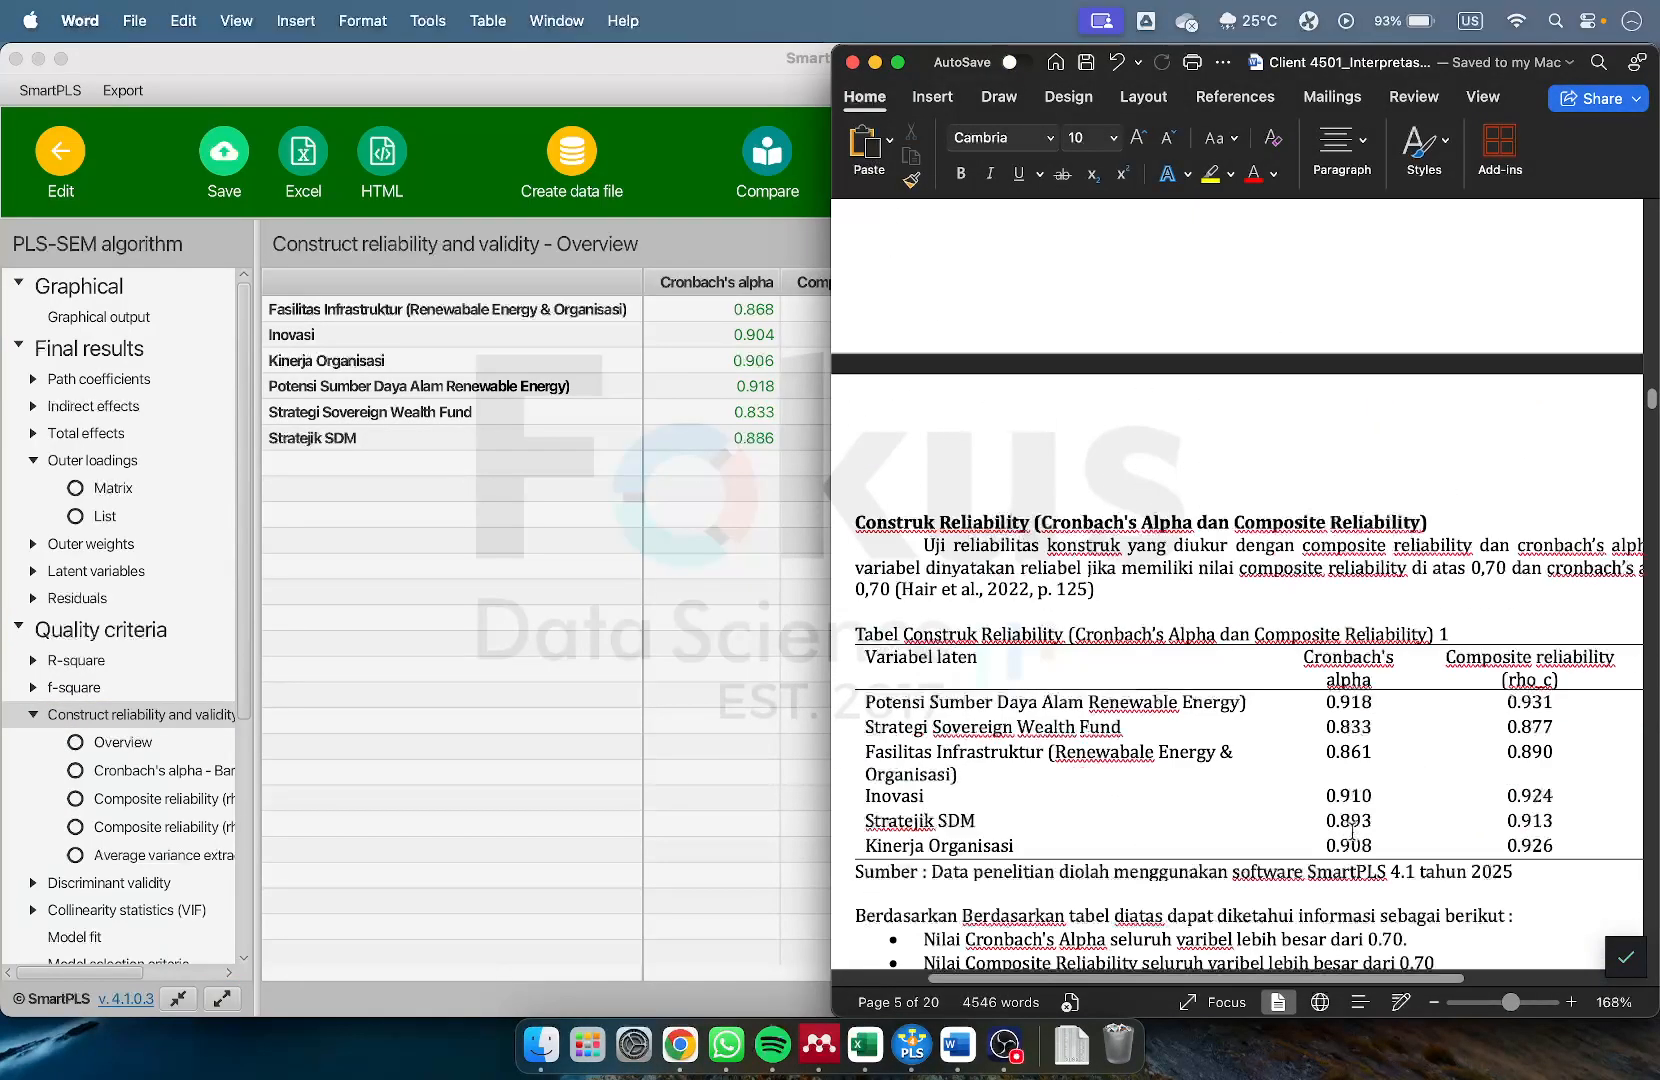
{"action": "scroll", "coordinate": [1356, 825], "scroll_direction": "down", "scroll_amount": 10}
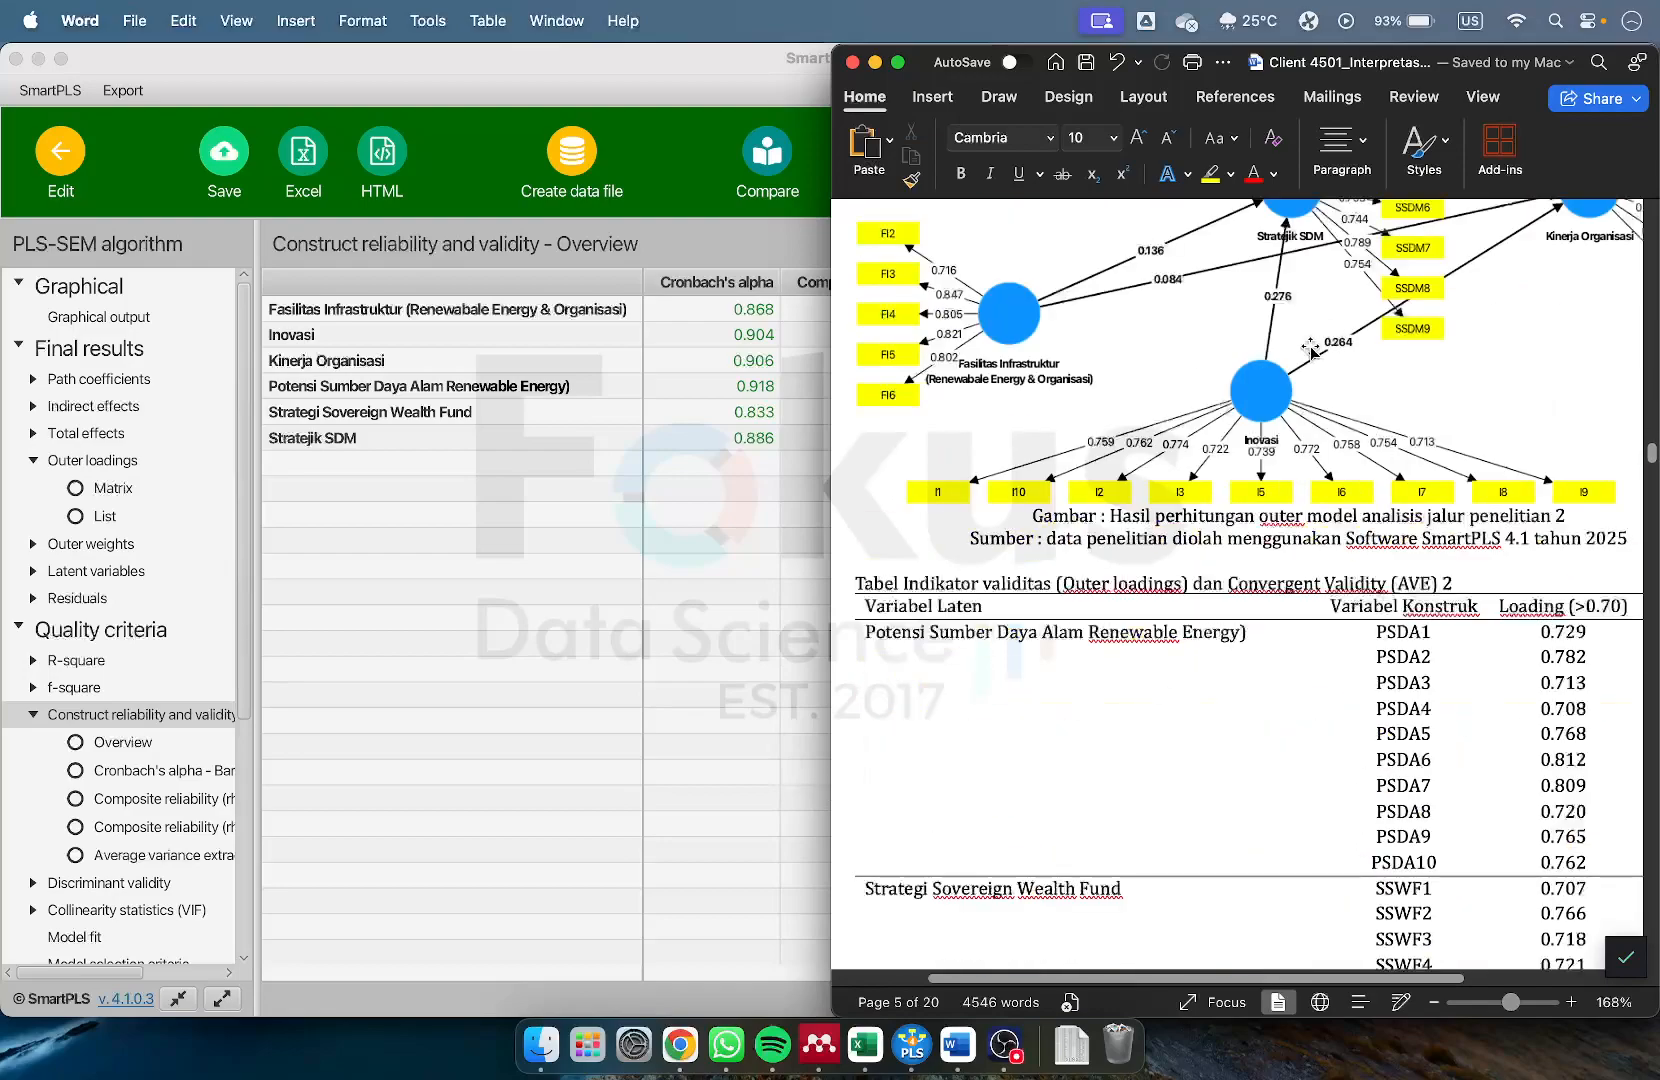
{"action": "scroll", "coordinate": [1356, 511], "scroll_direction": "down", "scroll_amount": 10}
{"action": "scroll", "coordinate": [1356, 511], "scroll_direction": "up", "scroll_amount": 8}
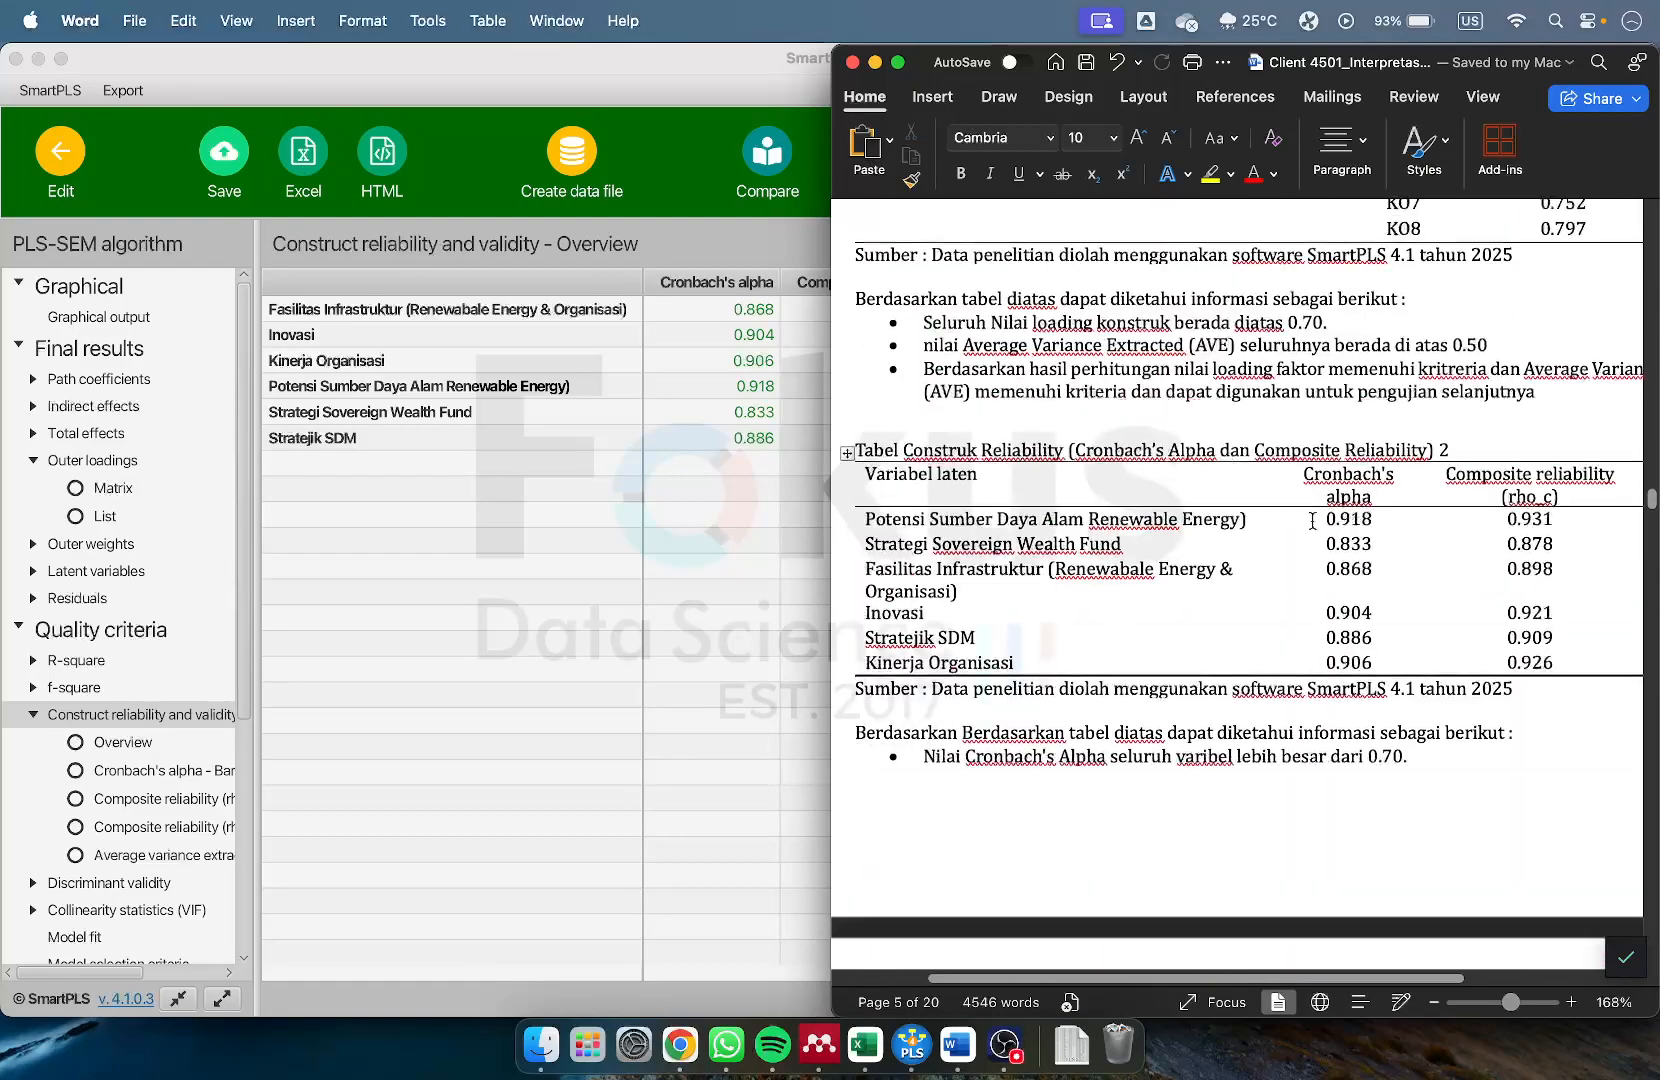
Examine the second outer loadings, AVE and construct reliability tables with their interpretations, through to the HTMT discriminant validity section
{"action": "left_click", "coordinate": [1437, 1003]}
{"action": "left_click", "coordinate": [1437, 1003]}
{"action": "left_click", "coordinate": [1437, 1003]}
{"action": "left_click", "coordinate": [1437, 1003]}
{"action": "scroll", "coordinate": [1335, 819], "scroll_direction": "up", "scroll_amount": 6}
{"action": "scroll", "coordinate": [1201, 641], "scroll_direction": "down", "scroll_amount": 4}
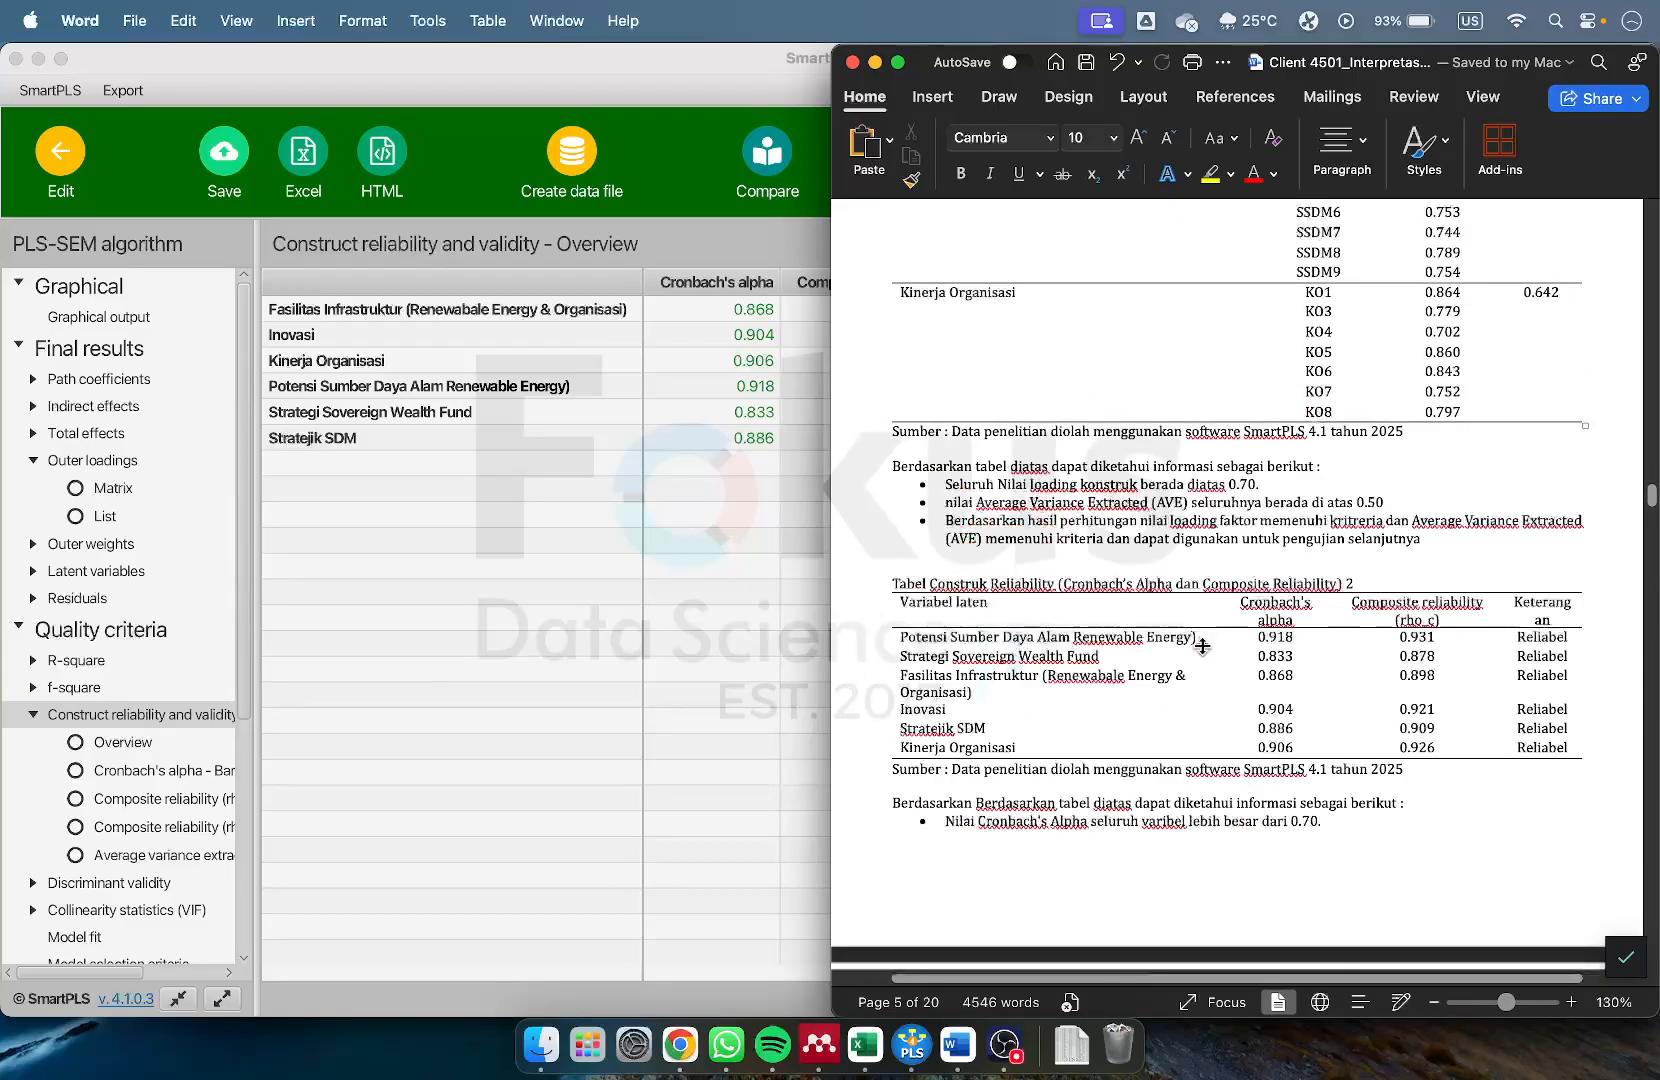
{"action": "scroll", "coordinate": [1201, 645], "scroll_direction": "down", "scroll_amount": 3}
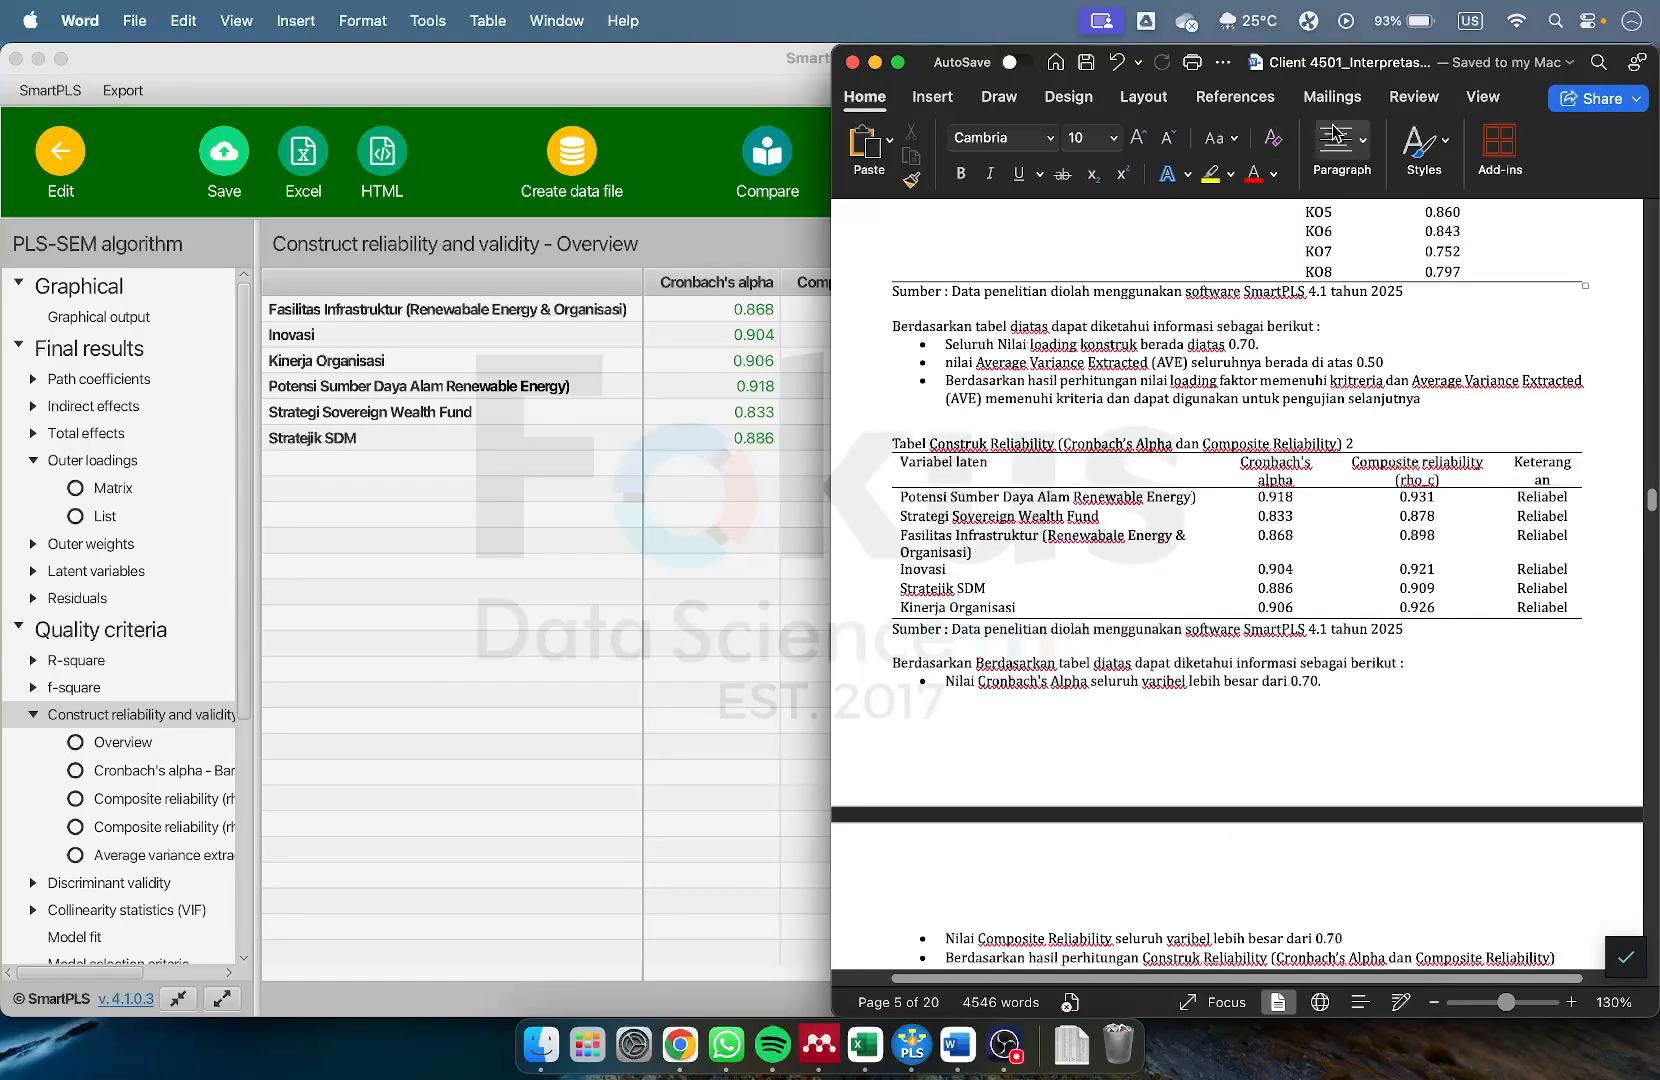
{"action": "scroll", "coordinate": [1319, 560], "scroll_direction": "down", "scroll_amount": 5}
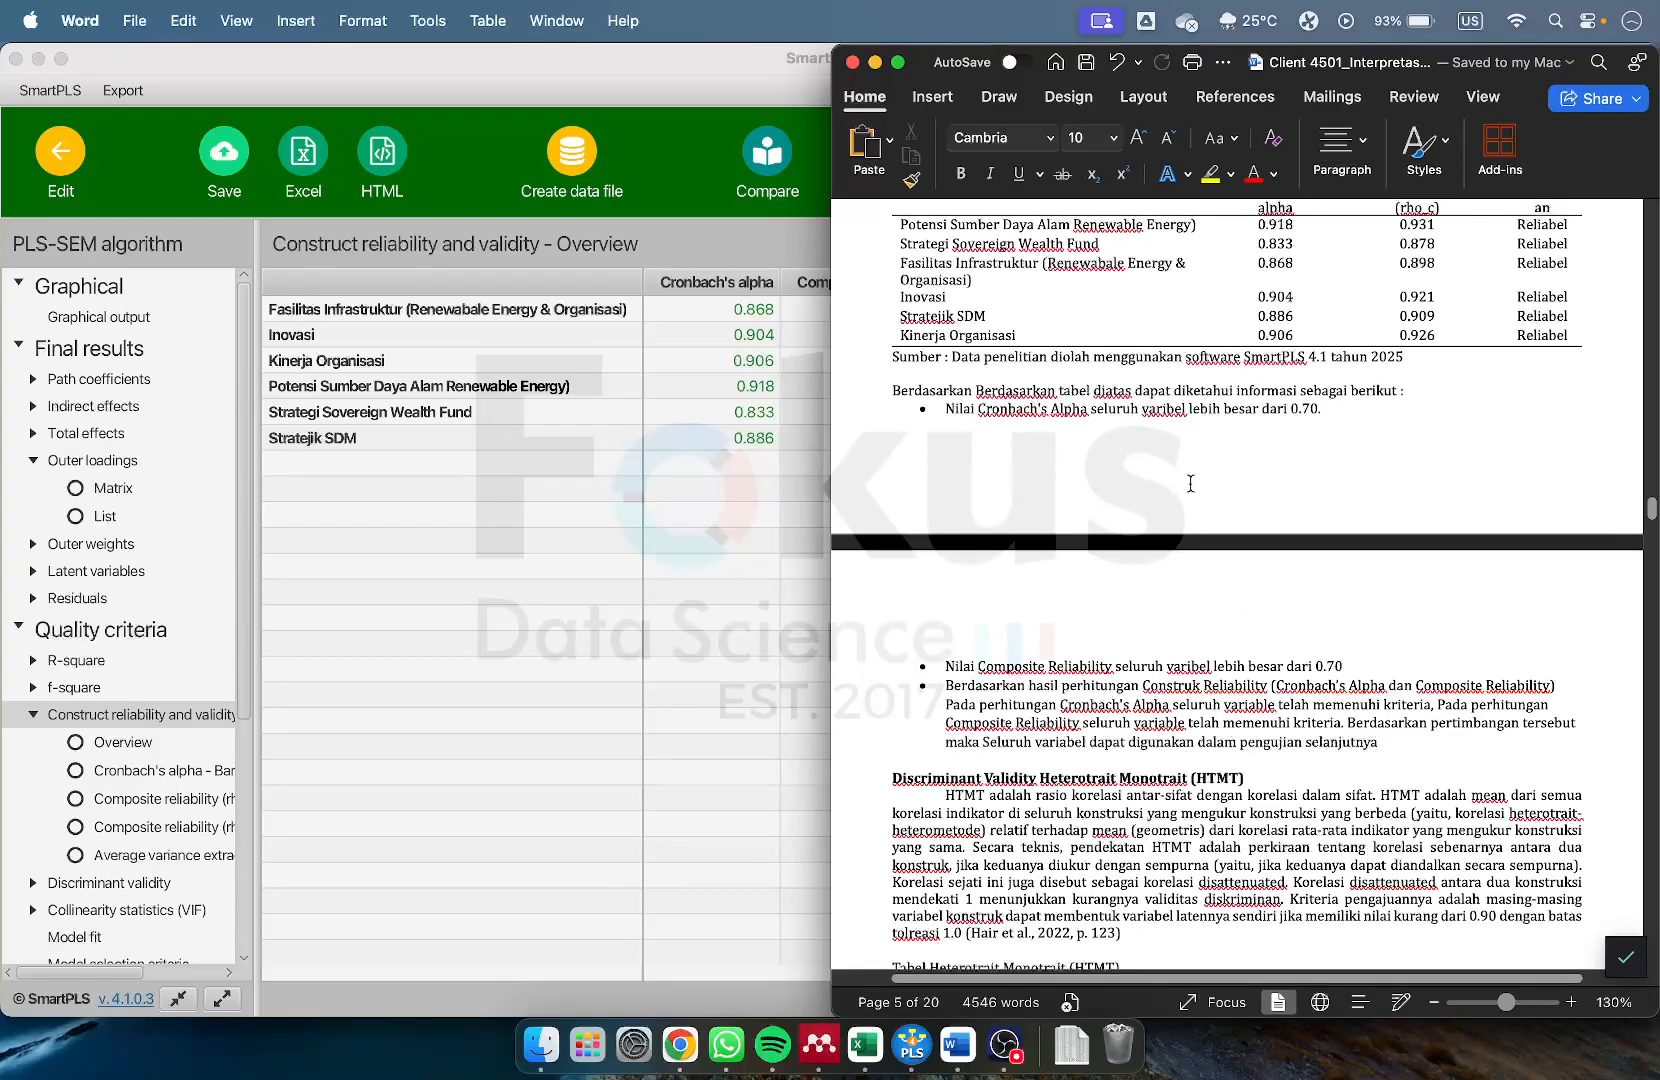
{"action": "scroll", "coordinate": [1219, 485], "scroll_direction": "up", "scroll_amount": 12}
{"action": "scroll", "coordinate": [1258, 390], "scroll_direction": "down", "scroll_amount": 12}
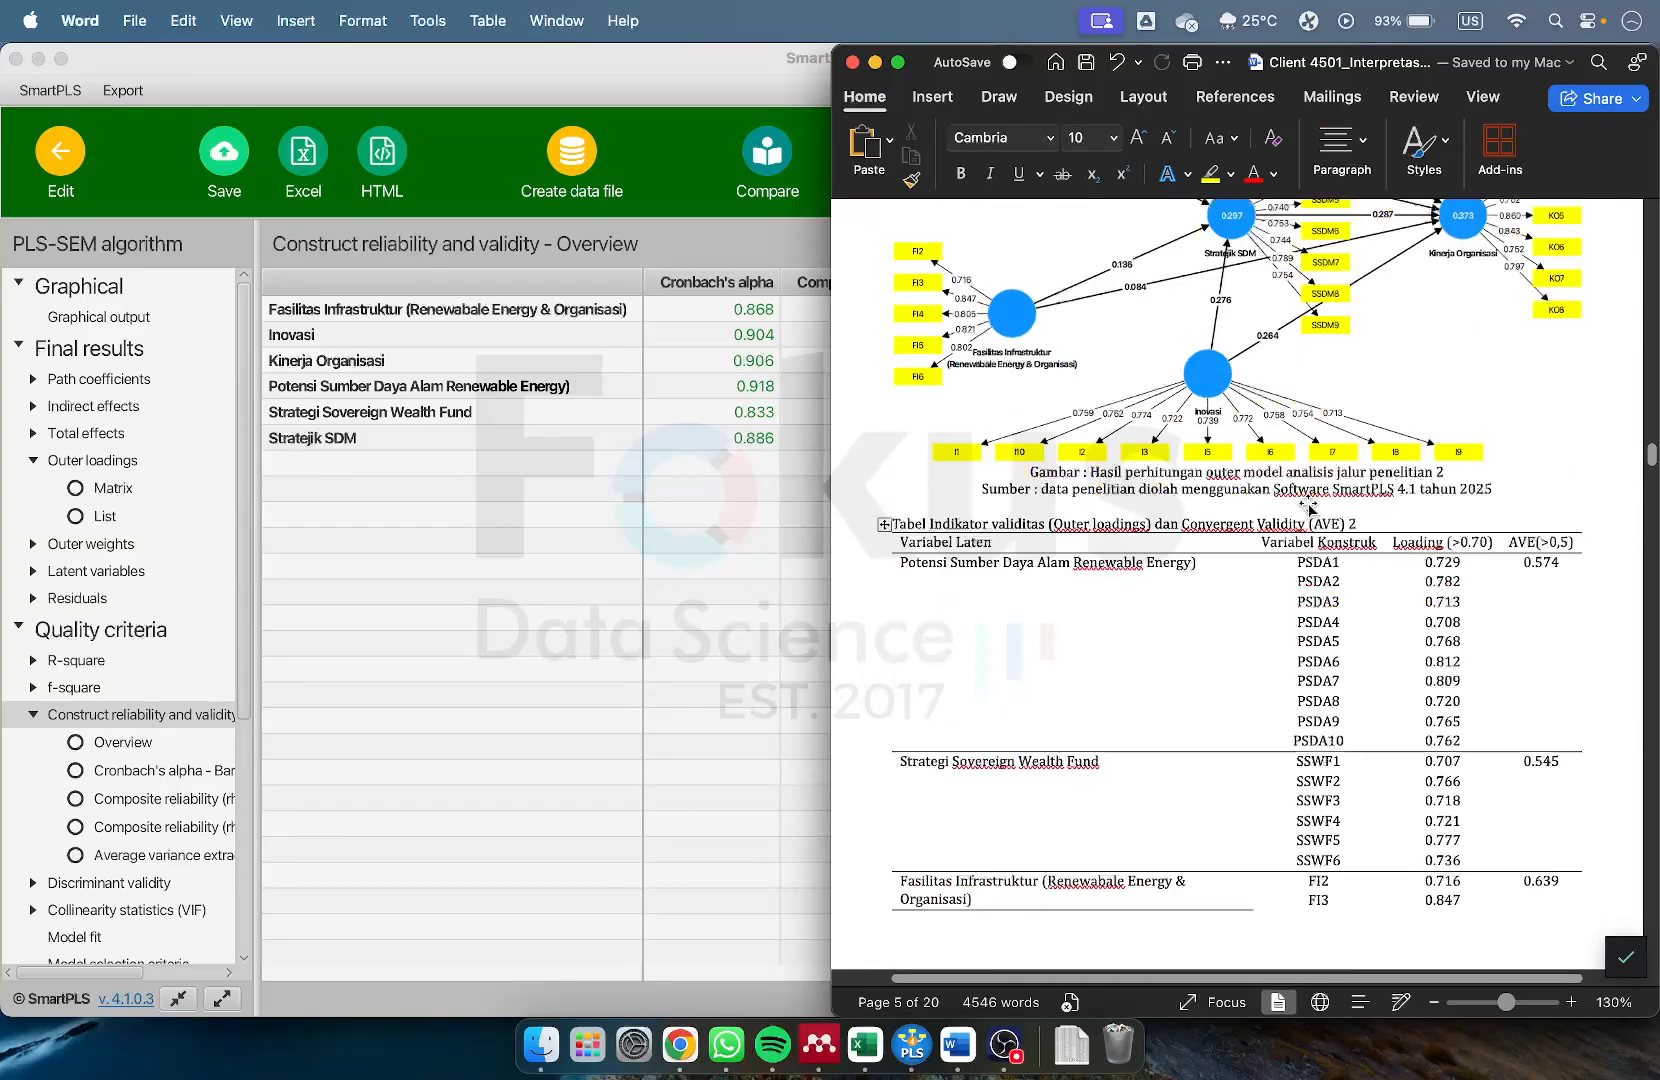
{"action": "scroll", "coordinate": [1334, 515], "scroll_direction": "down", "scroll_amount": 8}
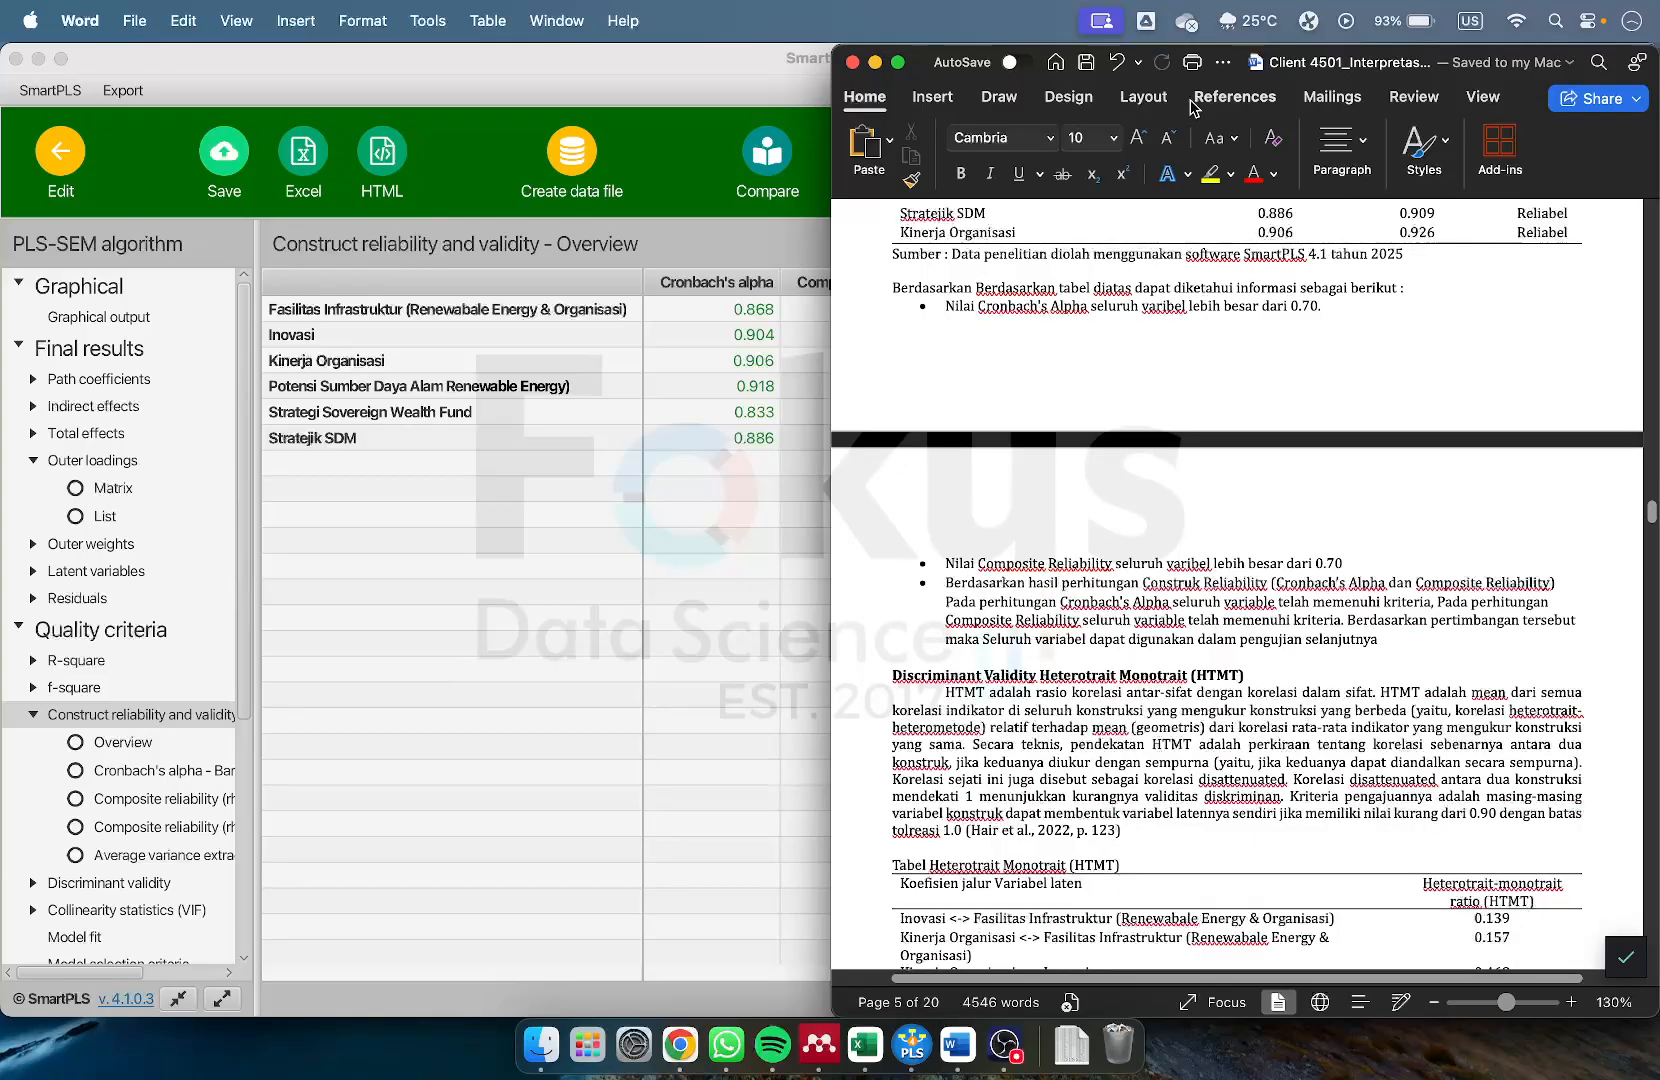
Read the HTMT discriminant validity section of the Word document through its table and interpretation
{"action": "scroll", "coordinate": [1335, 409], "scroll_direction": "down", "scroll_amount": 2}
{"action": "scroll", "coordinate": [1335, 409], "scroll_direction": "down", "scroll_amount": 3}
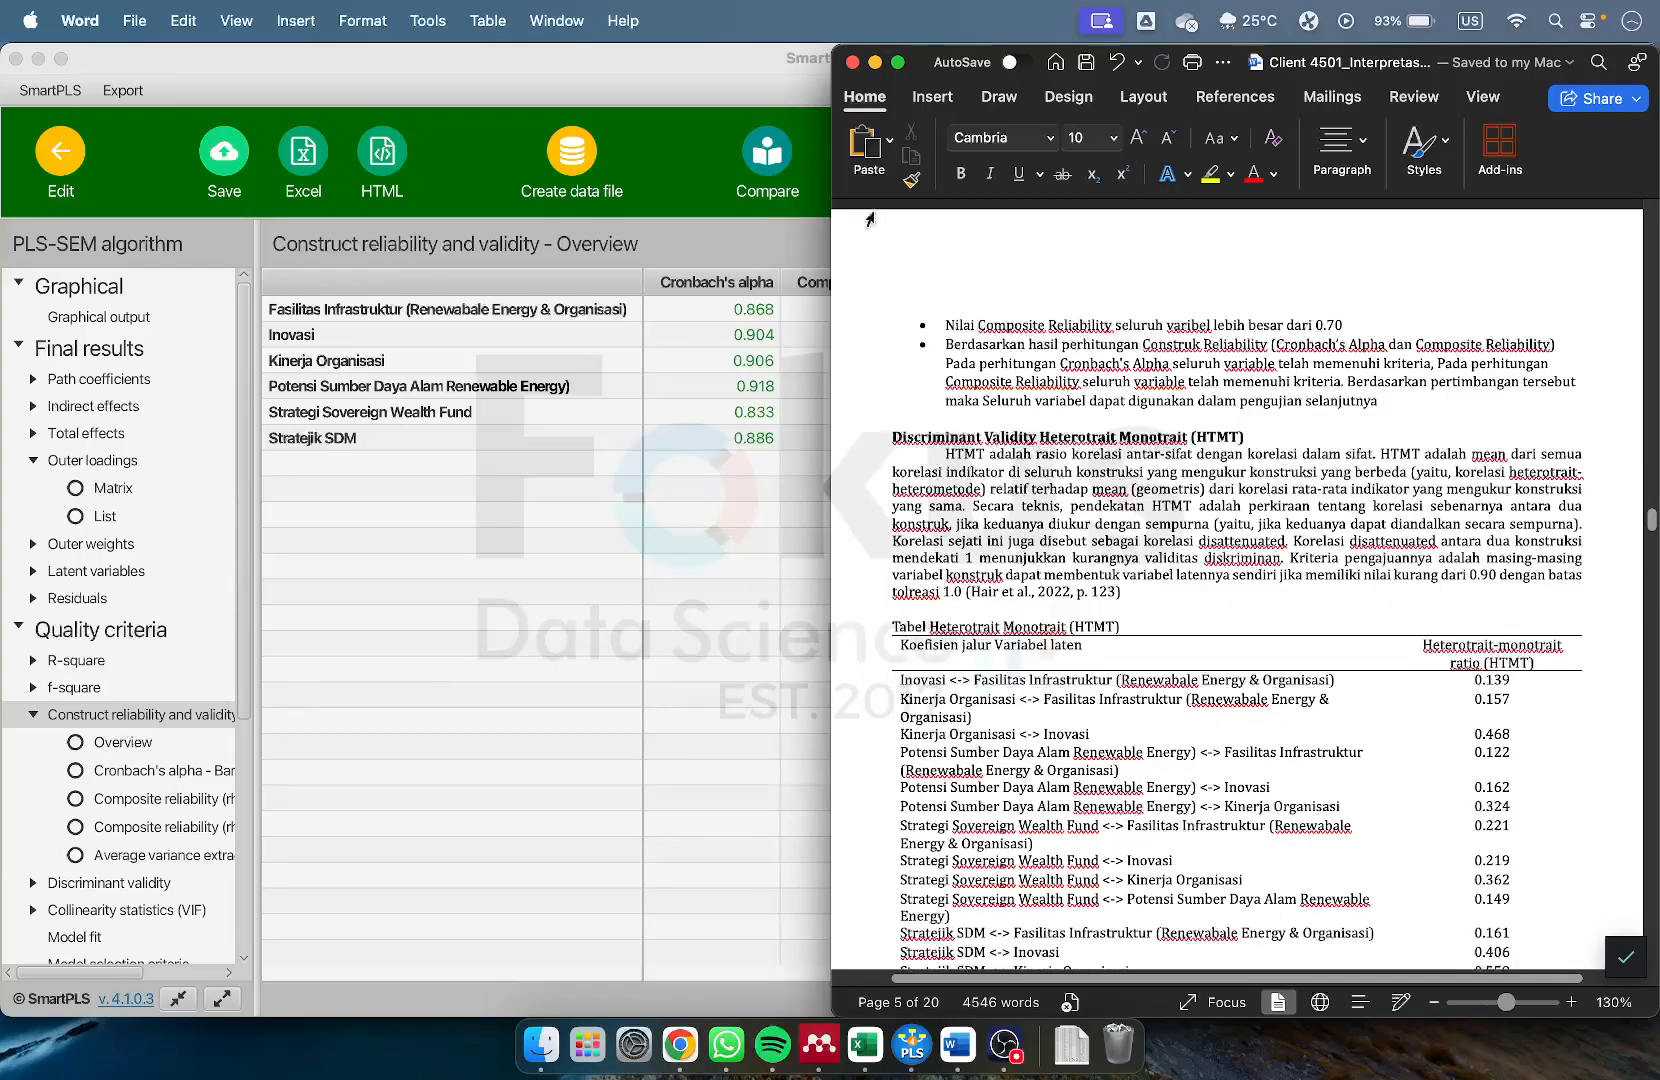
{"action": "left_click", "coordinate": [1180, 440]}
{"action": "scroll", "coordinate": [1270, 548], "scroll_direction": "down", "scroll_amount": 5}
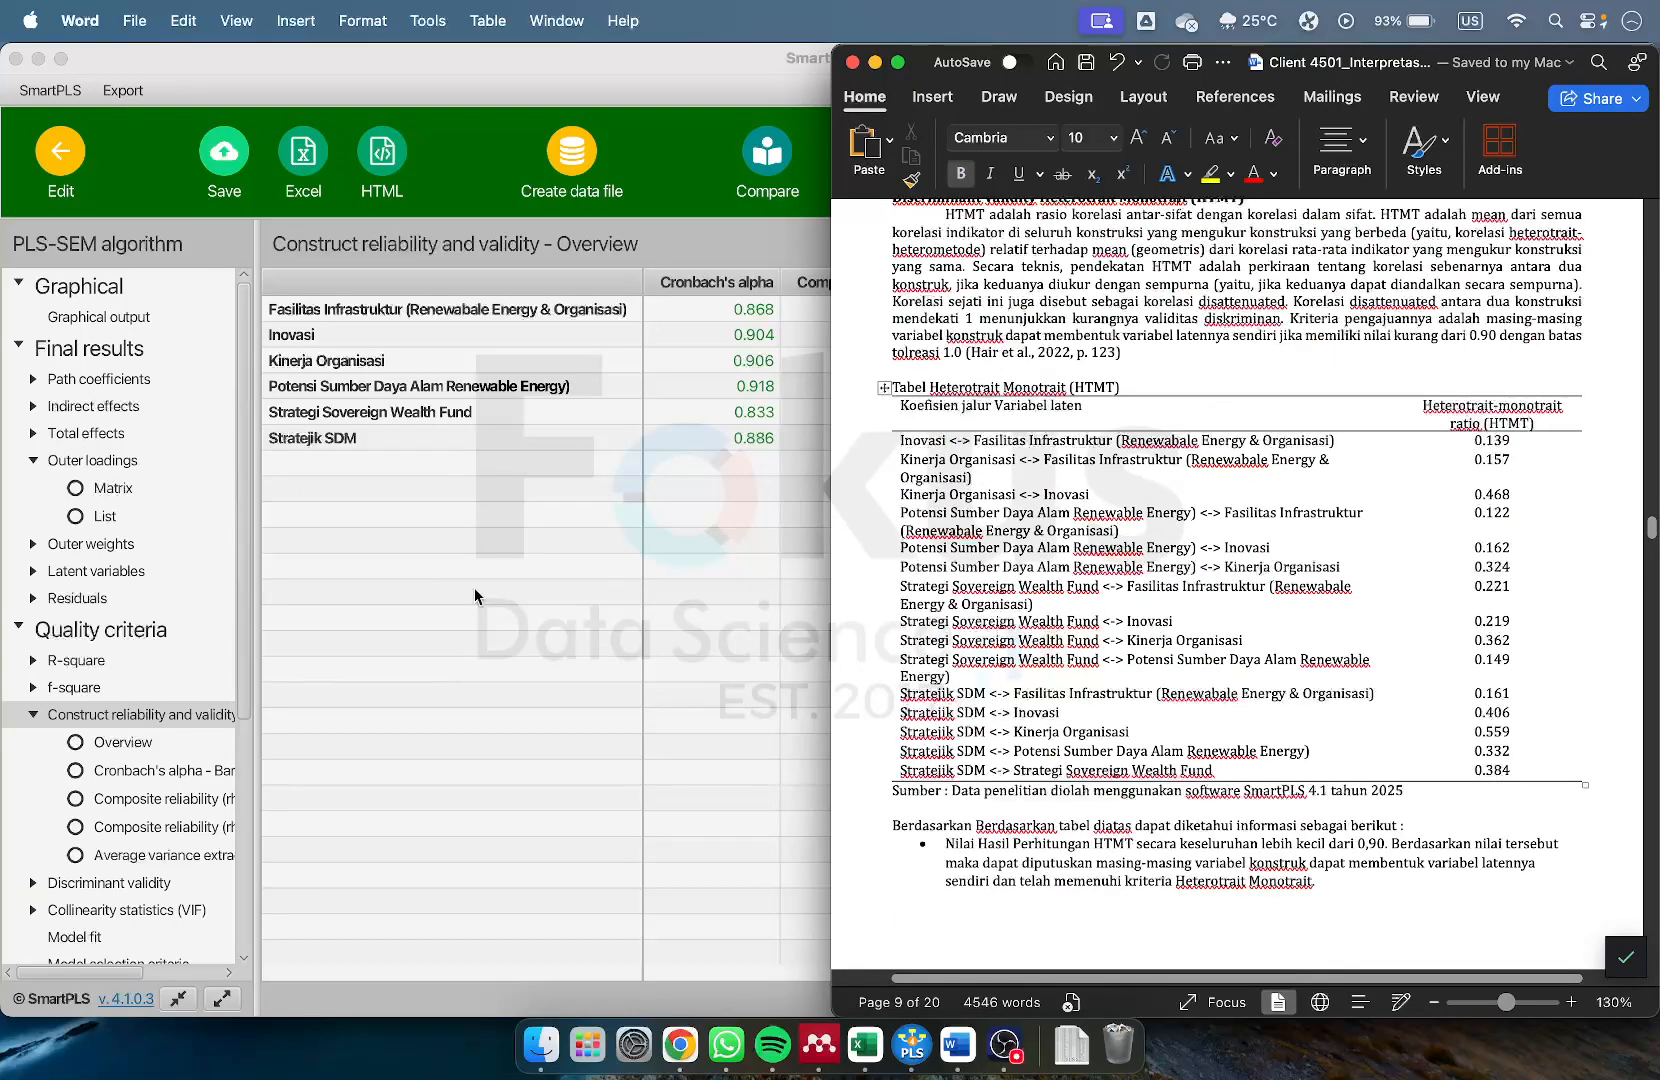
Switch to SmartPLS and open the discriminant validity results as the heterotrait-monotrait ratio (HTMT) list
{"action": "left_click", "coordinate": [118, 885]}
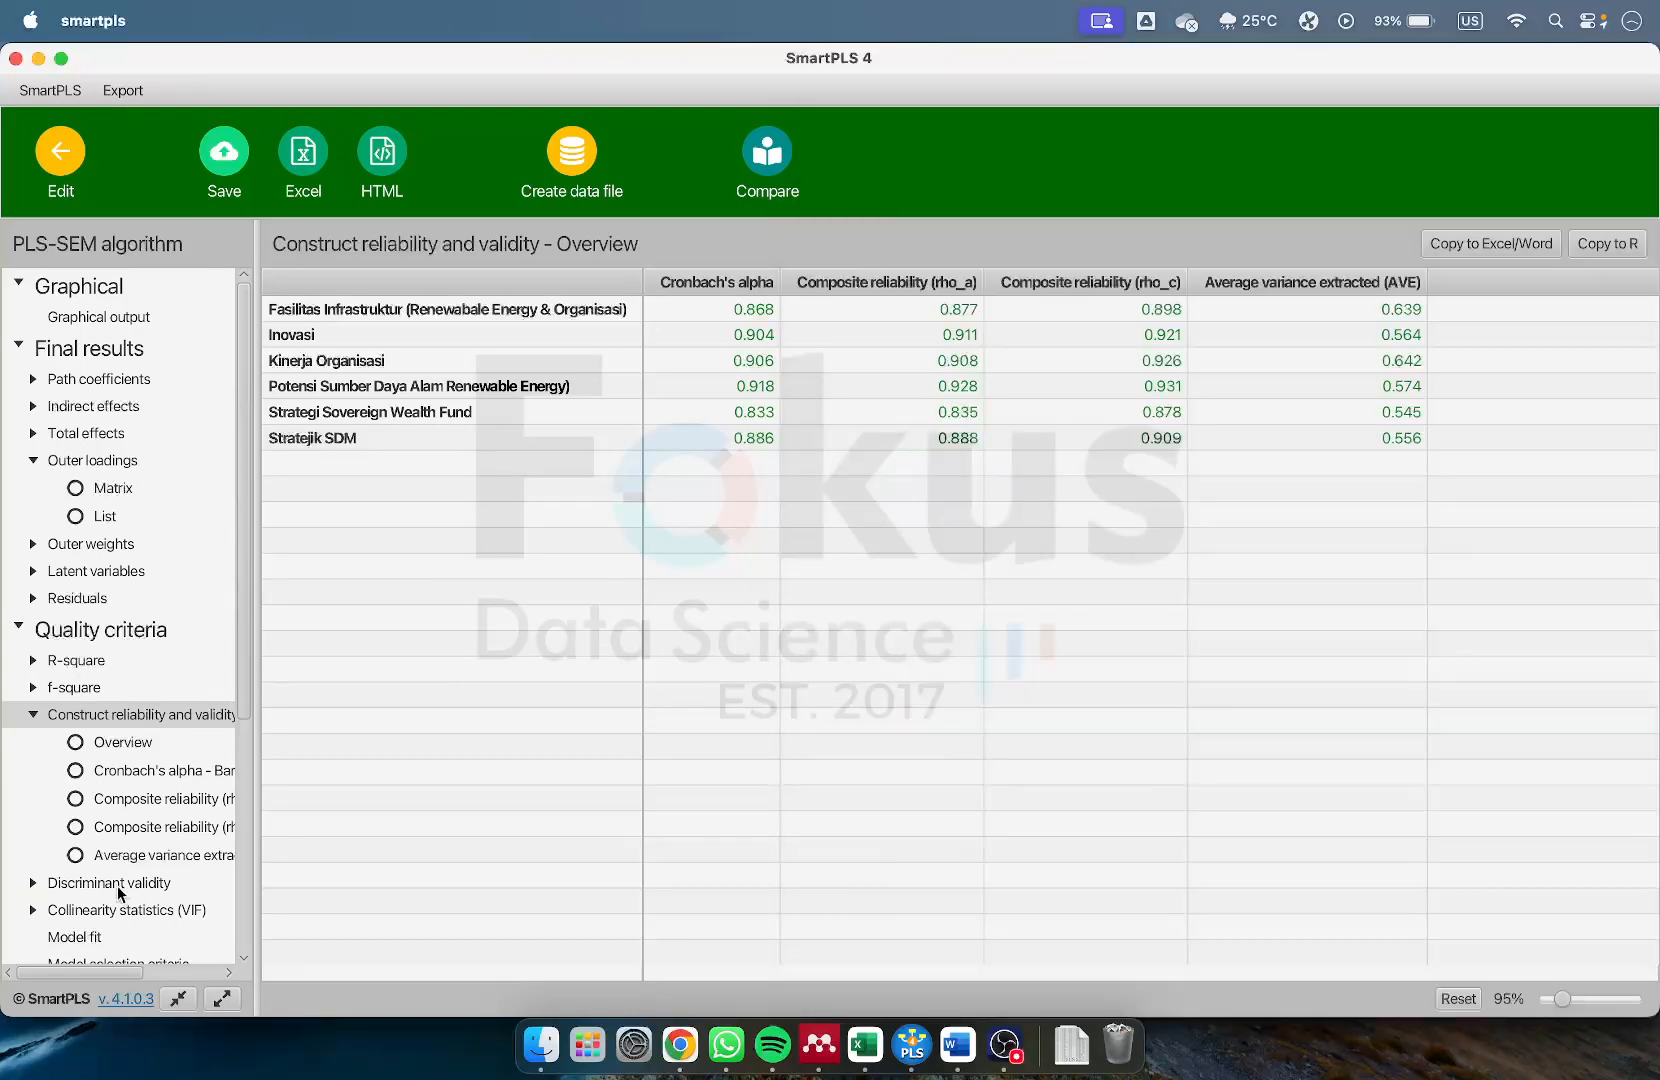
{"action": "left_click", "coordinate": [118, 885]}
{"action": "scroll", "coordinate": [118, 880], "scroll_direction": "down", "scroll_amount": 4}
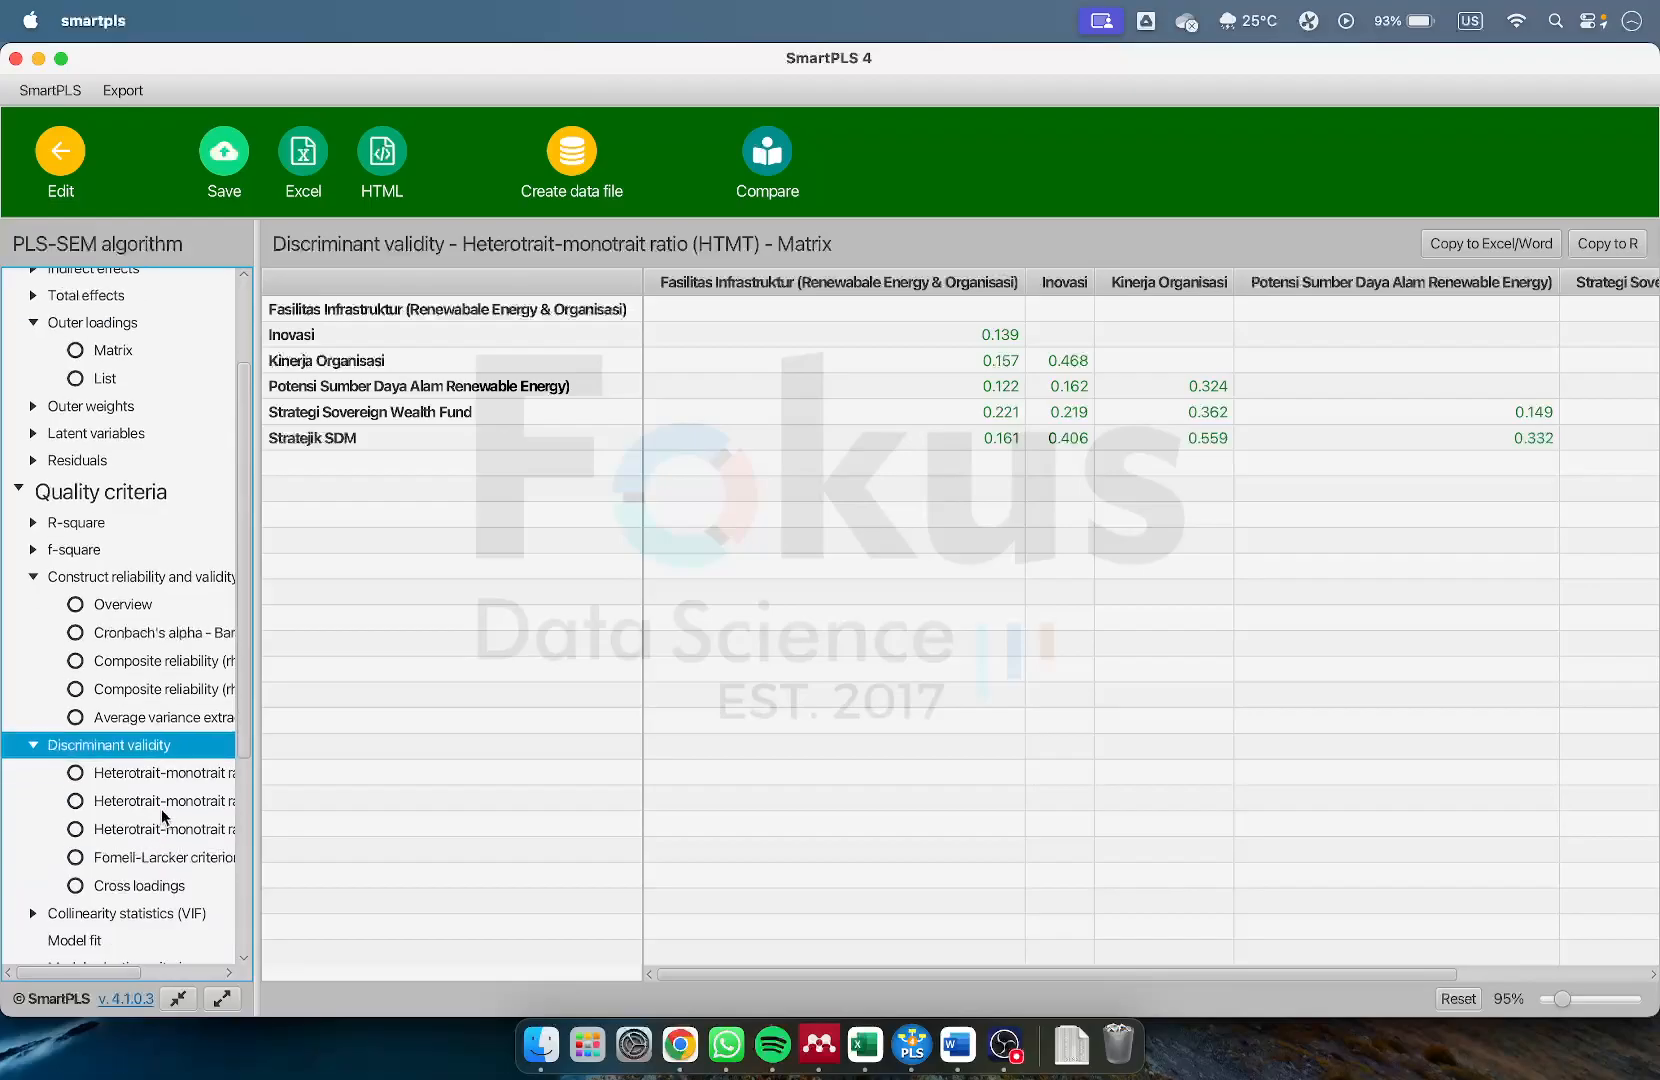
{"action": "left_click", "coordinate": [163, 802]}
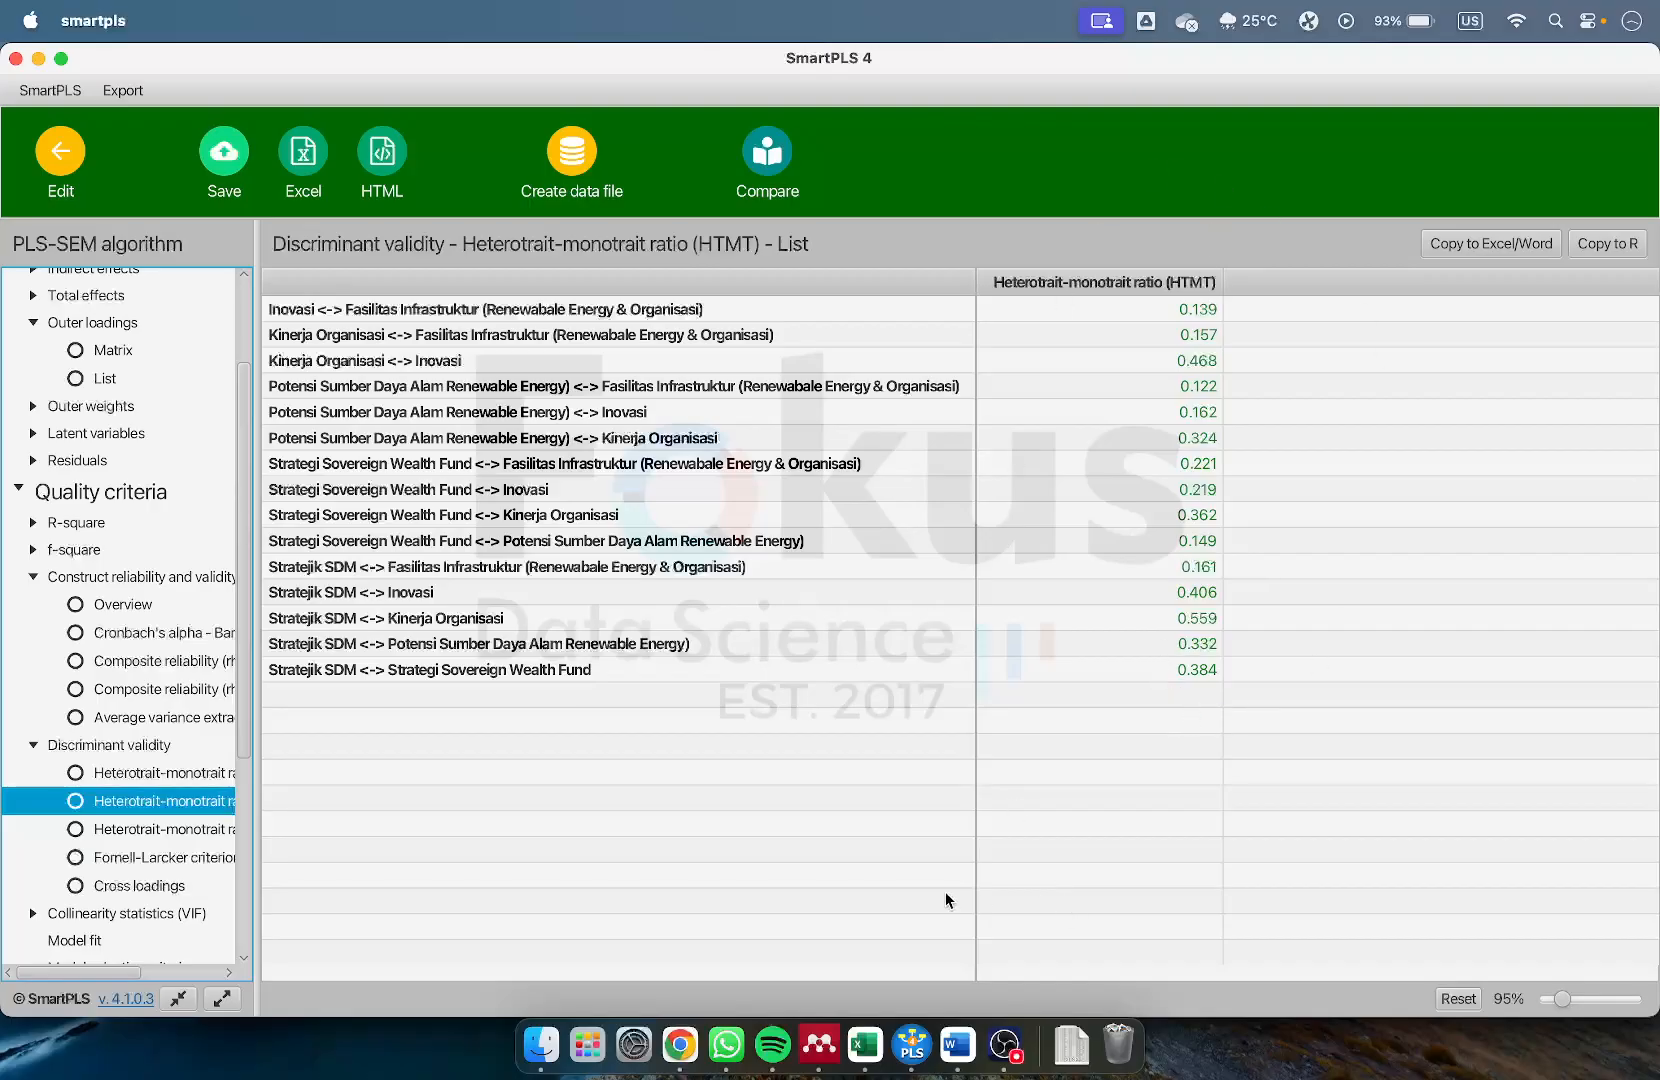
Return to Word, compare the HTMT table with the list, and locate the Goodness of Fit Index section under Inner Model
{"action": "left_click", "coordinate": [957, 1044]}
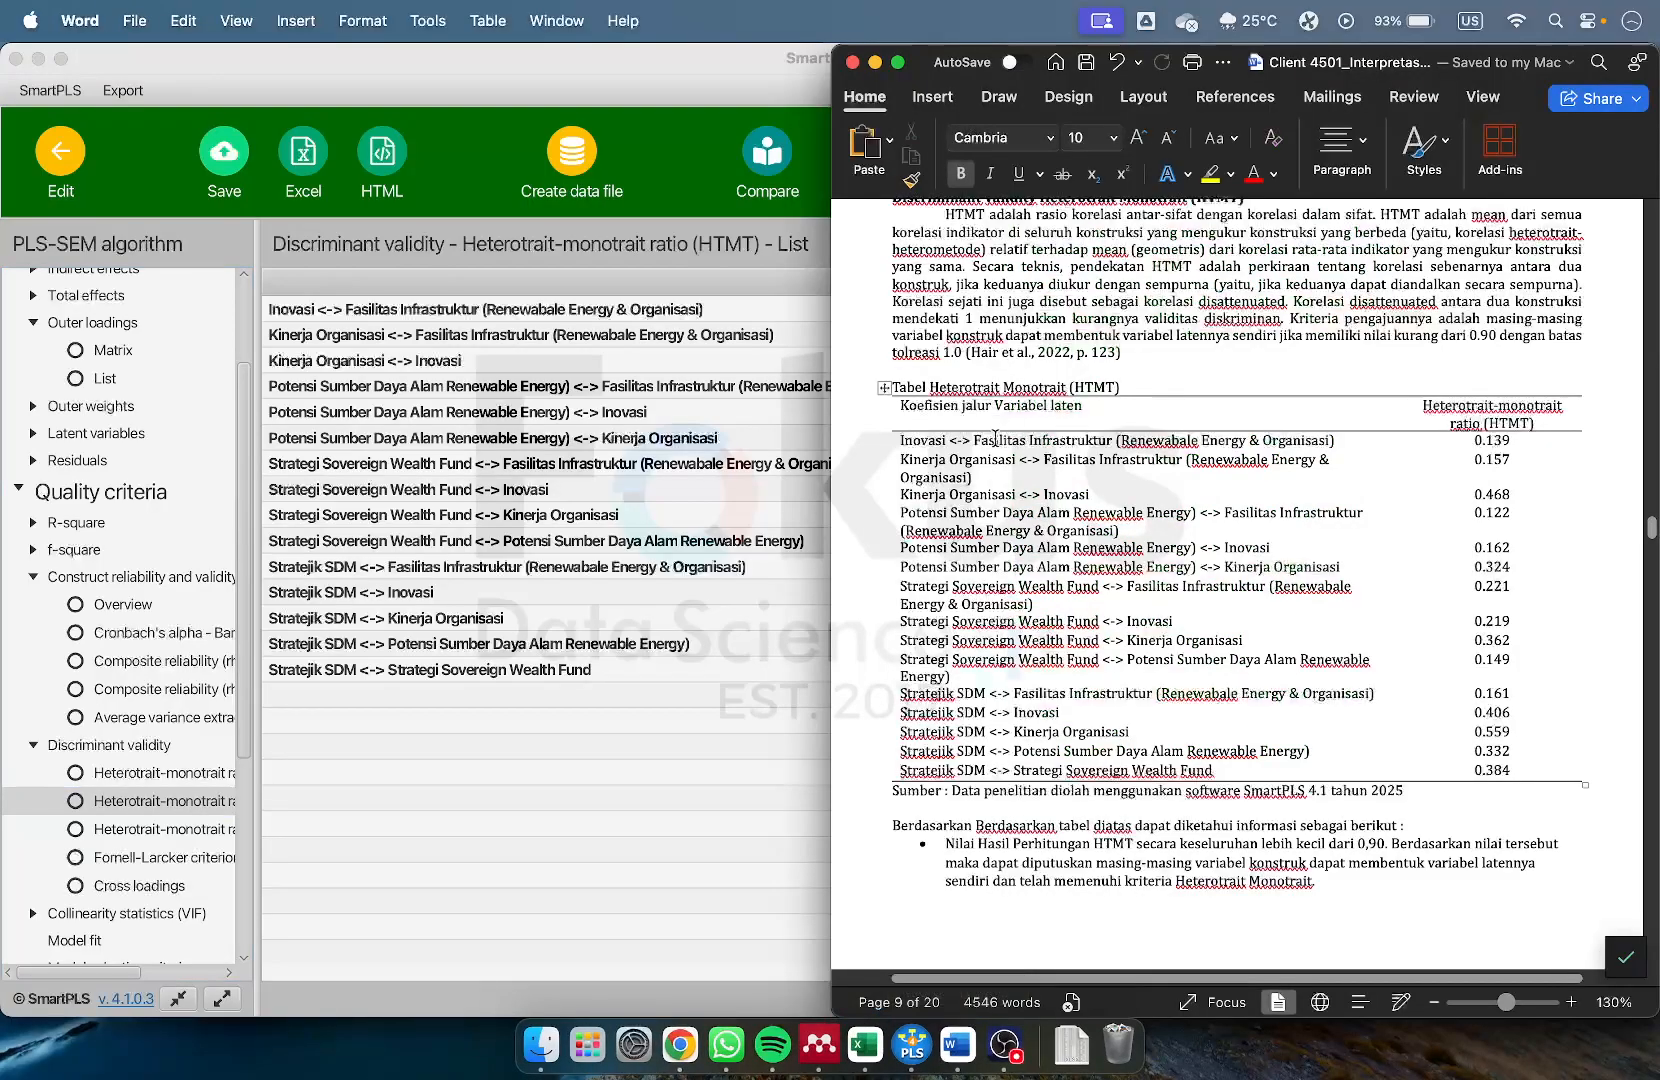
{"action": "scroll", "coordinate": [1054, 385], "scroll_direction": "up", "scroll_amount": 1}
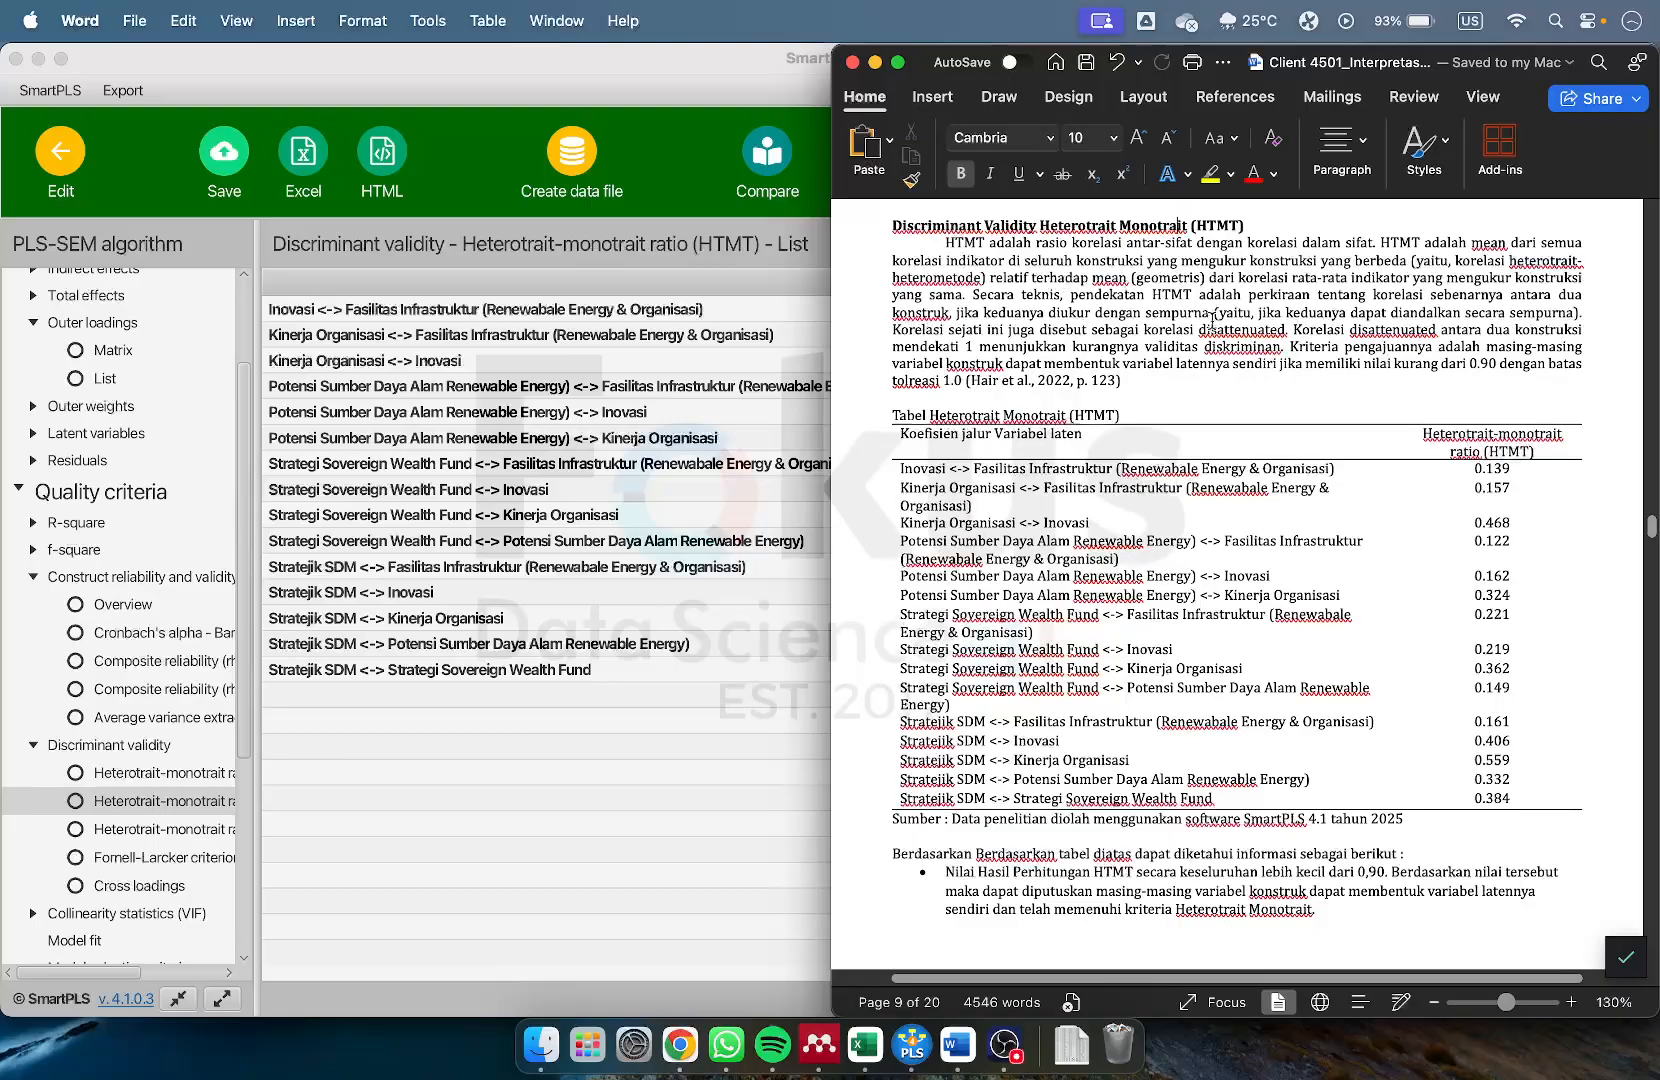
{"action": "scroll", "coordinate": [1140, 430], "scroll_direction": "down", "scroll_amount": 10}
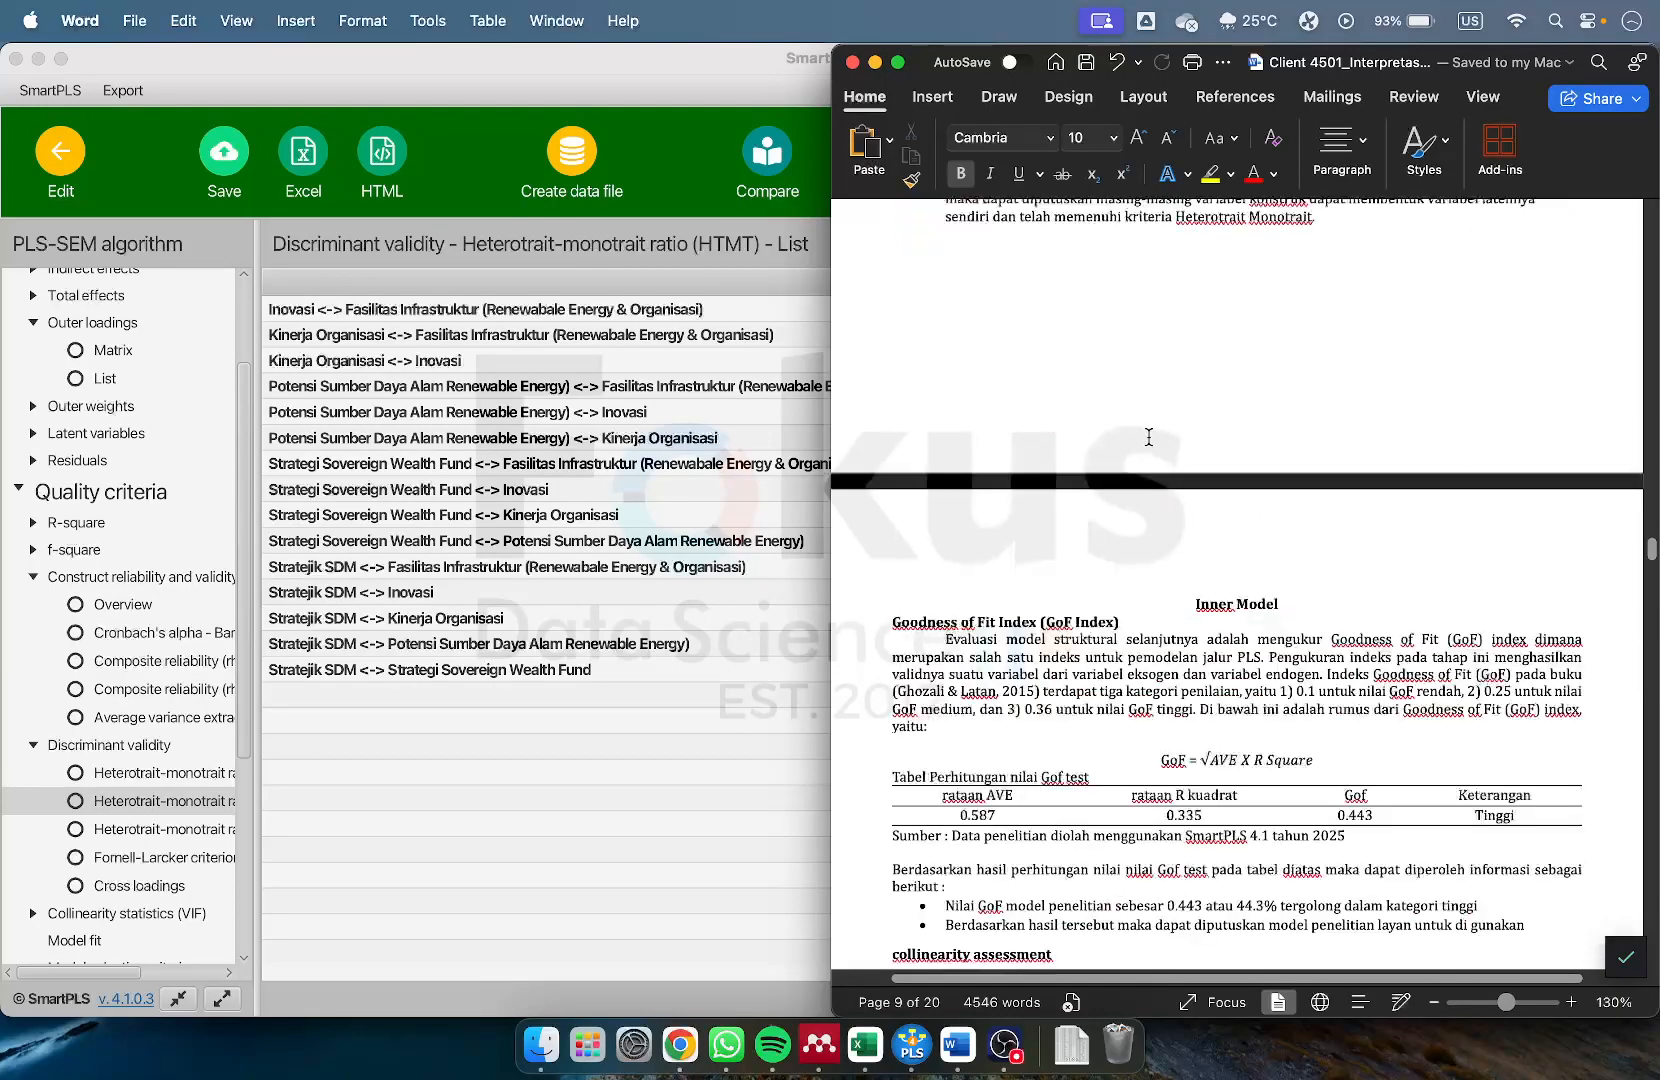
{"action": "scroll", "coordinate": [1149, 437], "scroll_direction": "down", "scroll_amount": 4}
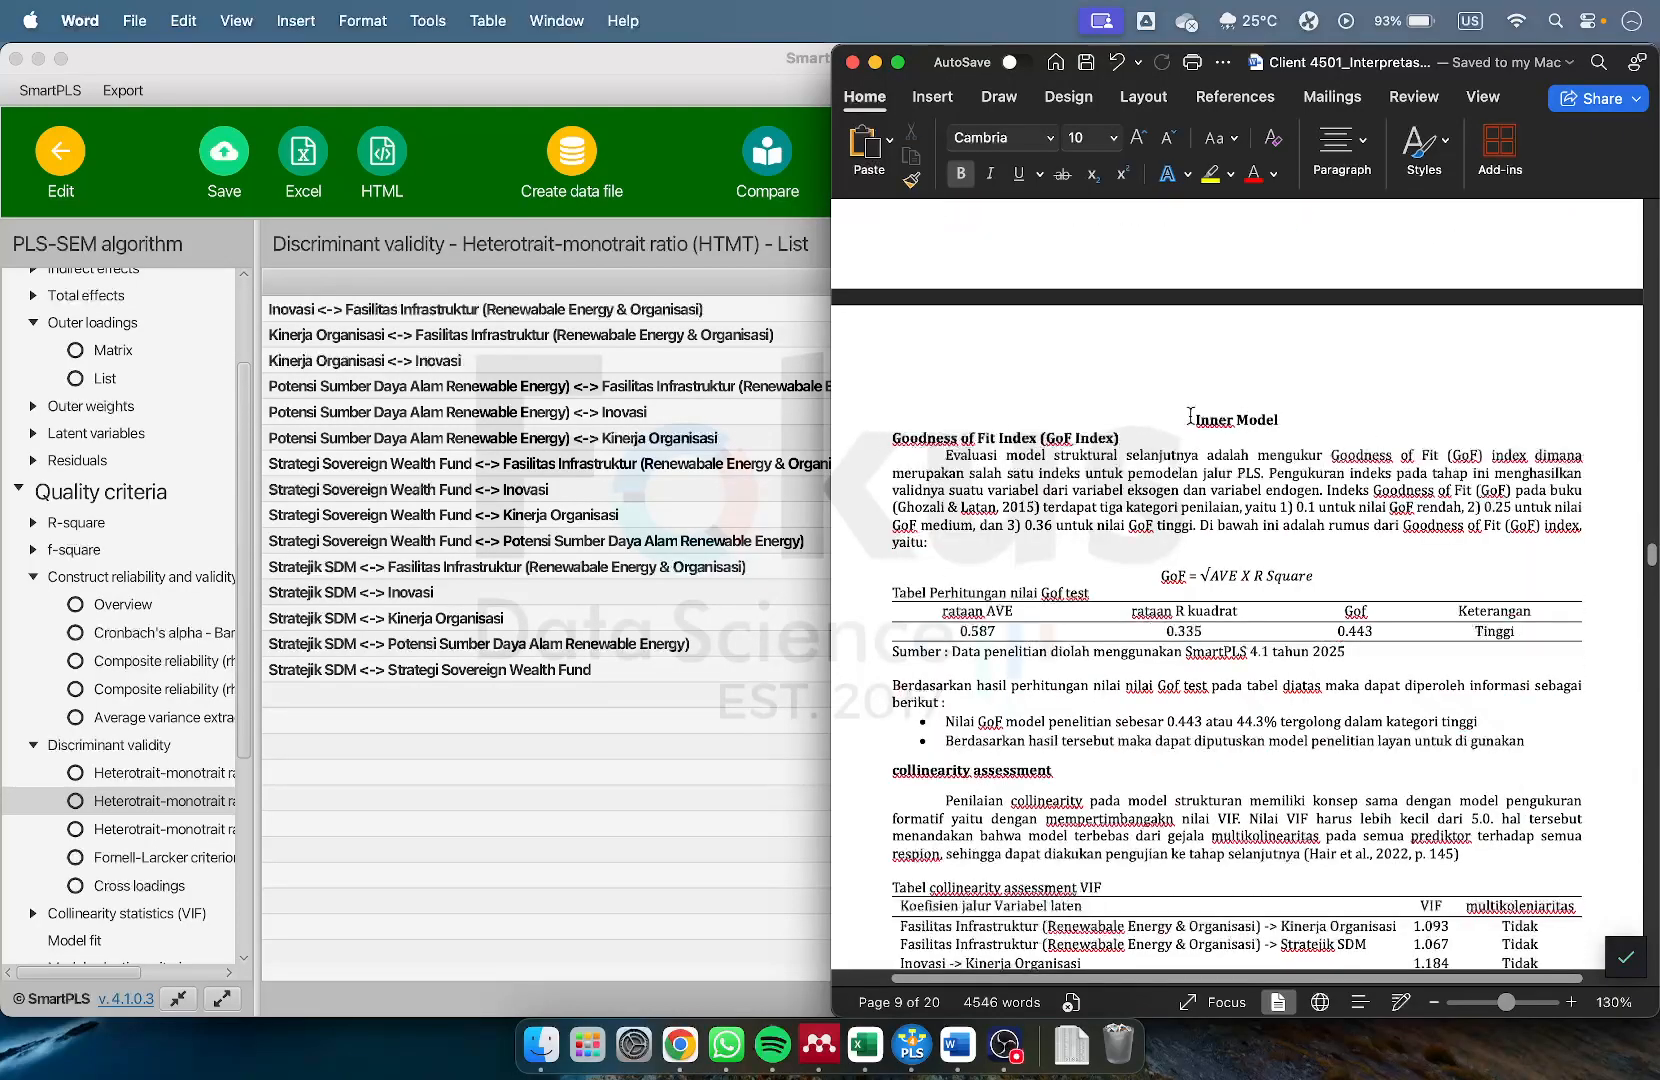
{"action": "left_click_drag", "start_coordinate": [916, 446], "coordinate": [1075, 436]}
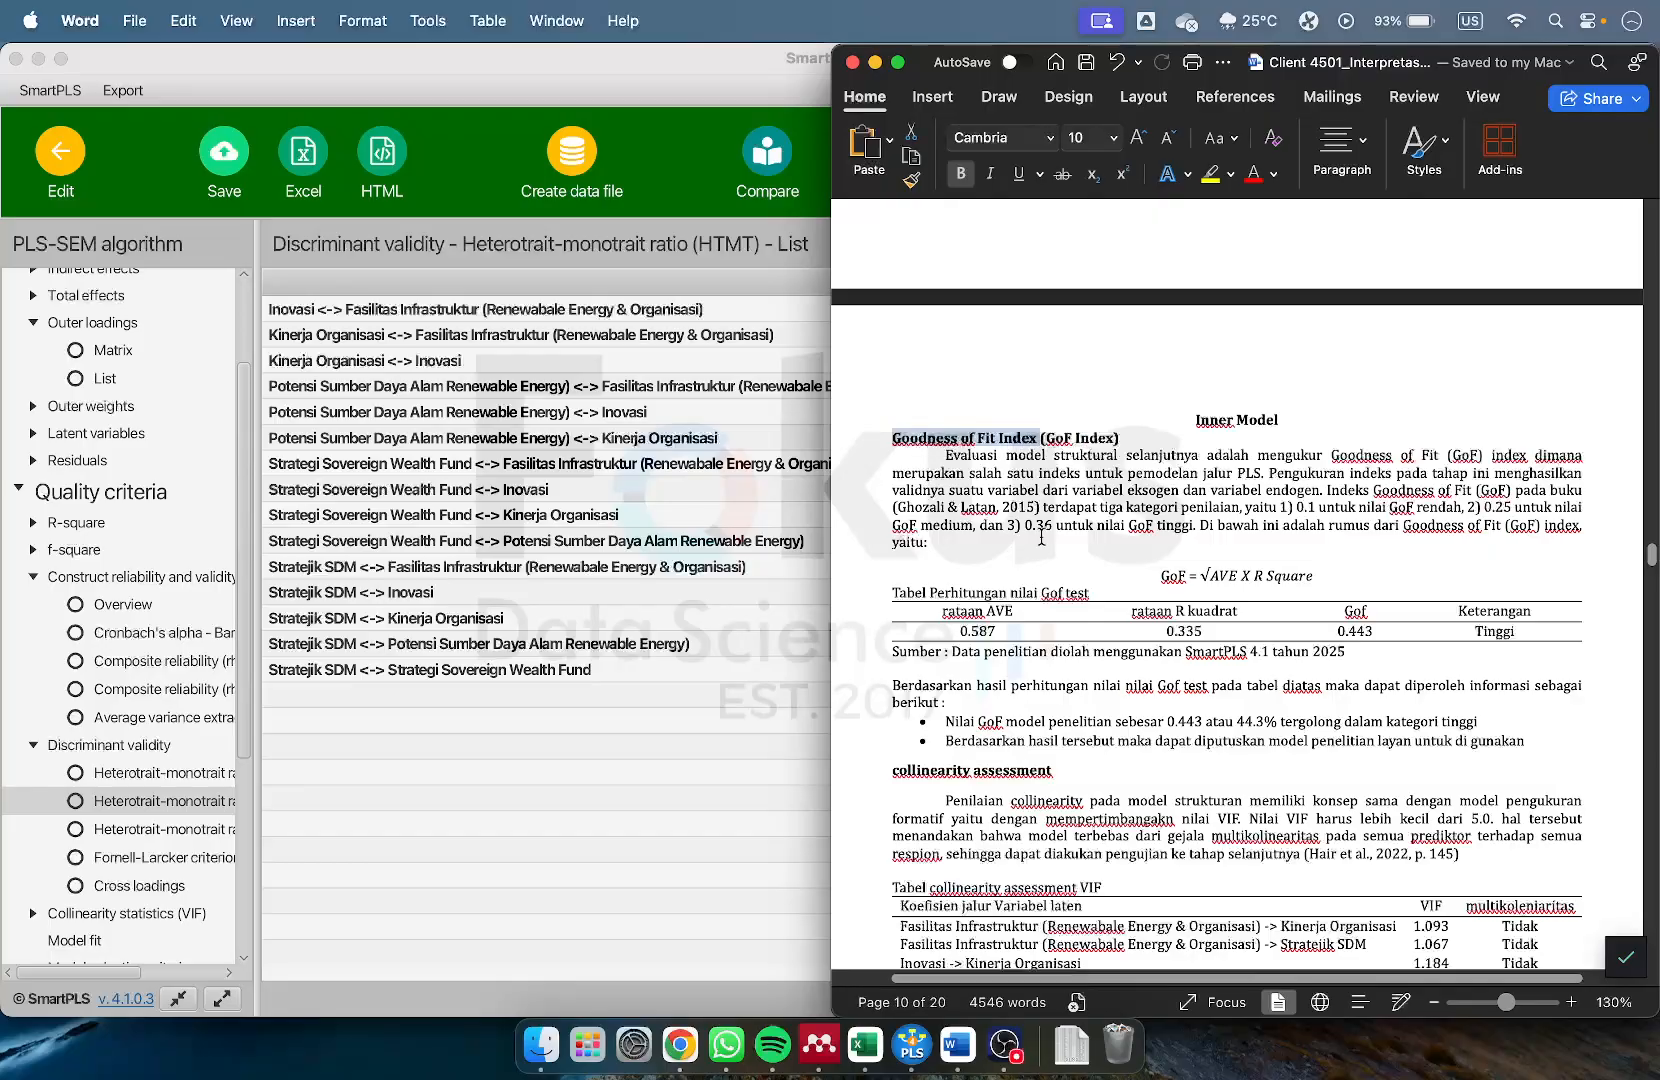
Switch to the Excel results workbook and inspect the average AVE, average R-square and GoF formulas in the plsalgorithm 2 sheet's GoF Test table
{"action": "left_click", "coordinate": [865, 1043]}
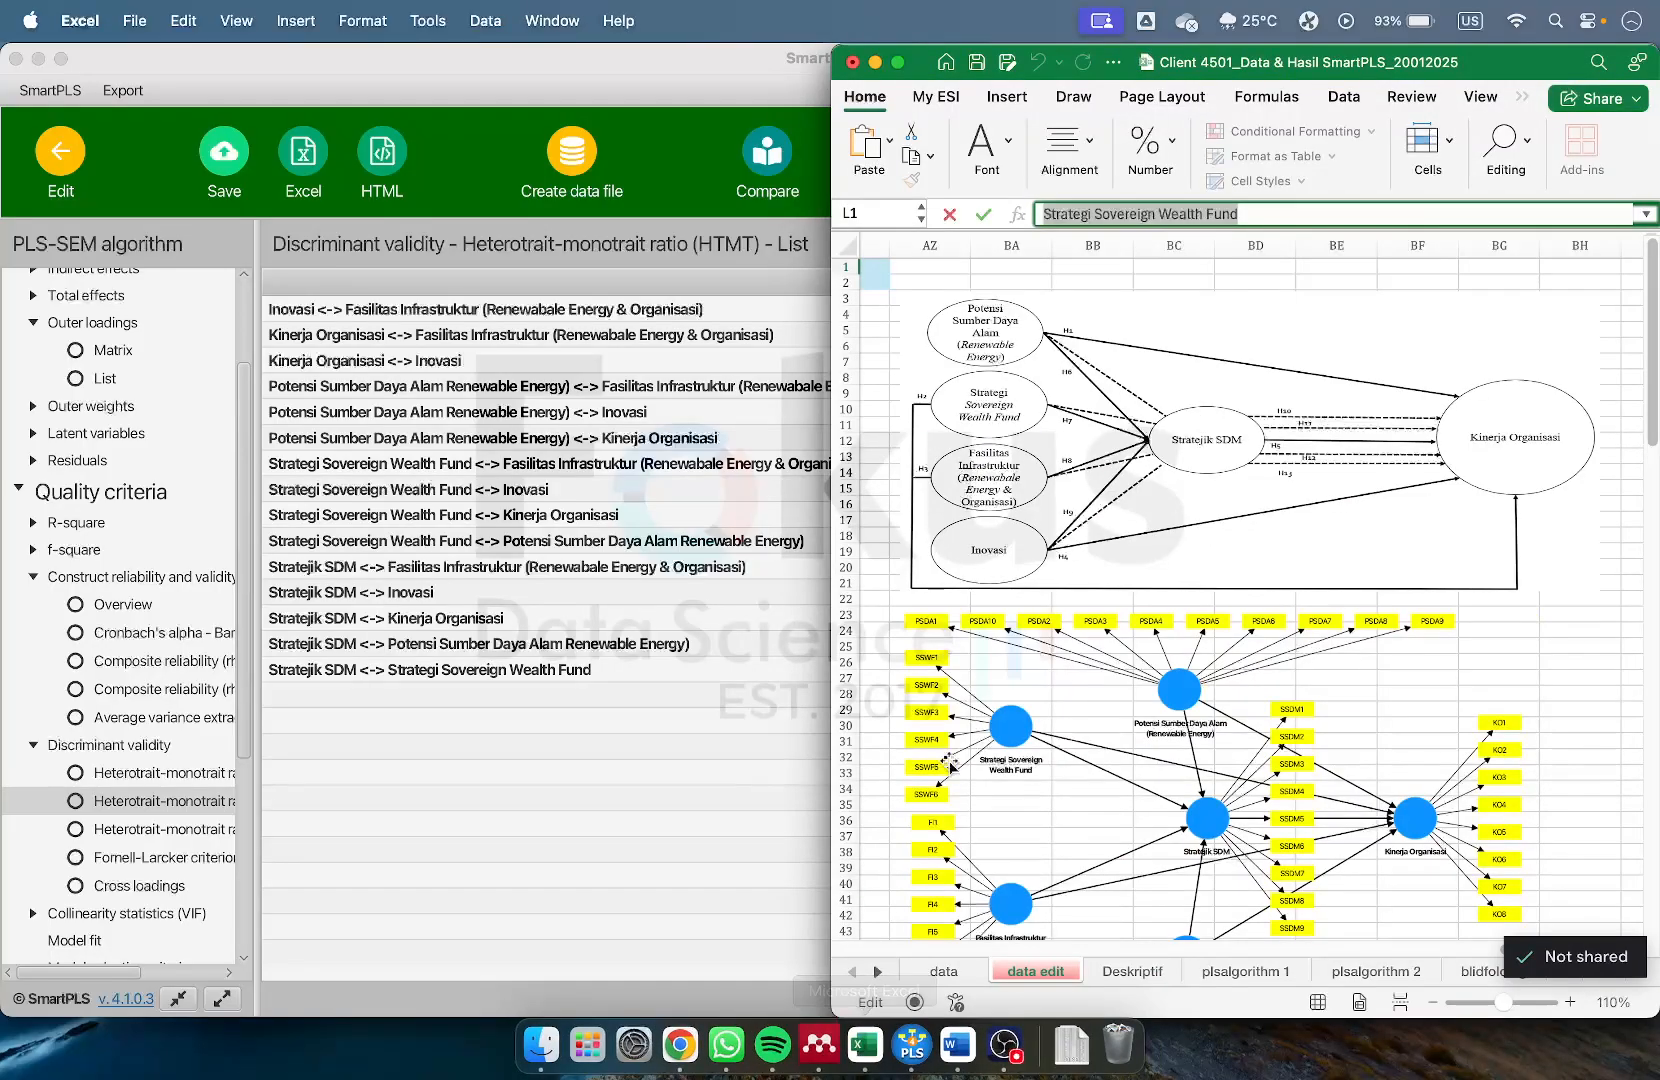
{"action": "scroll", "coordinate": [1175, 862], "scroll_direction": "left", "scroll_amount": 1}
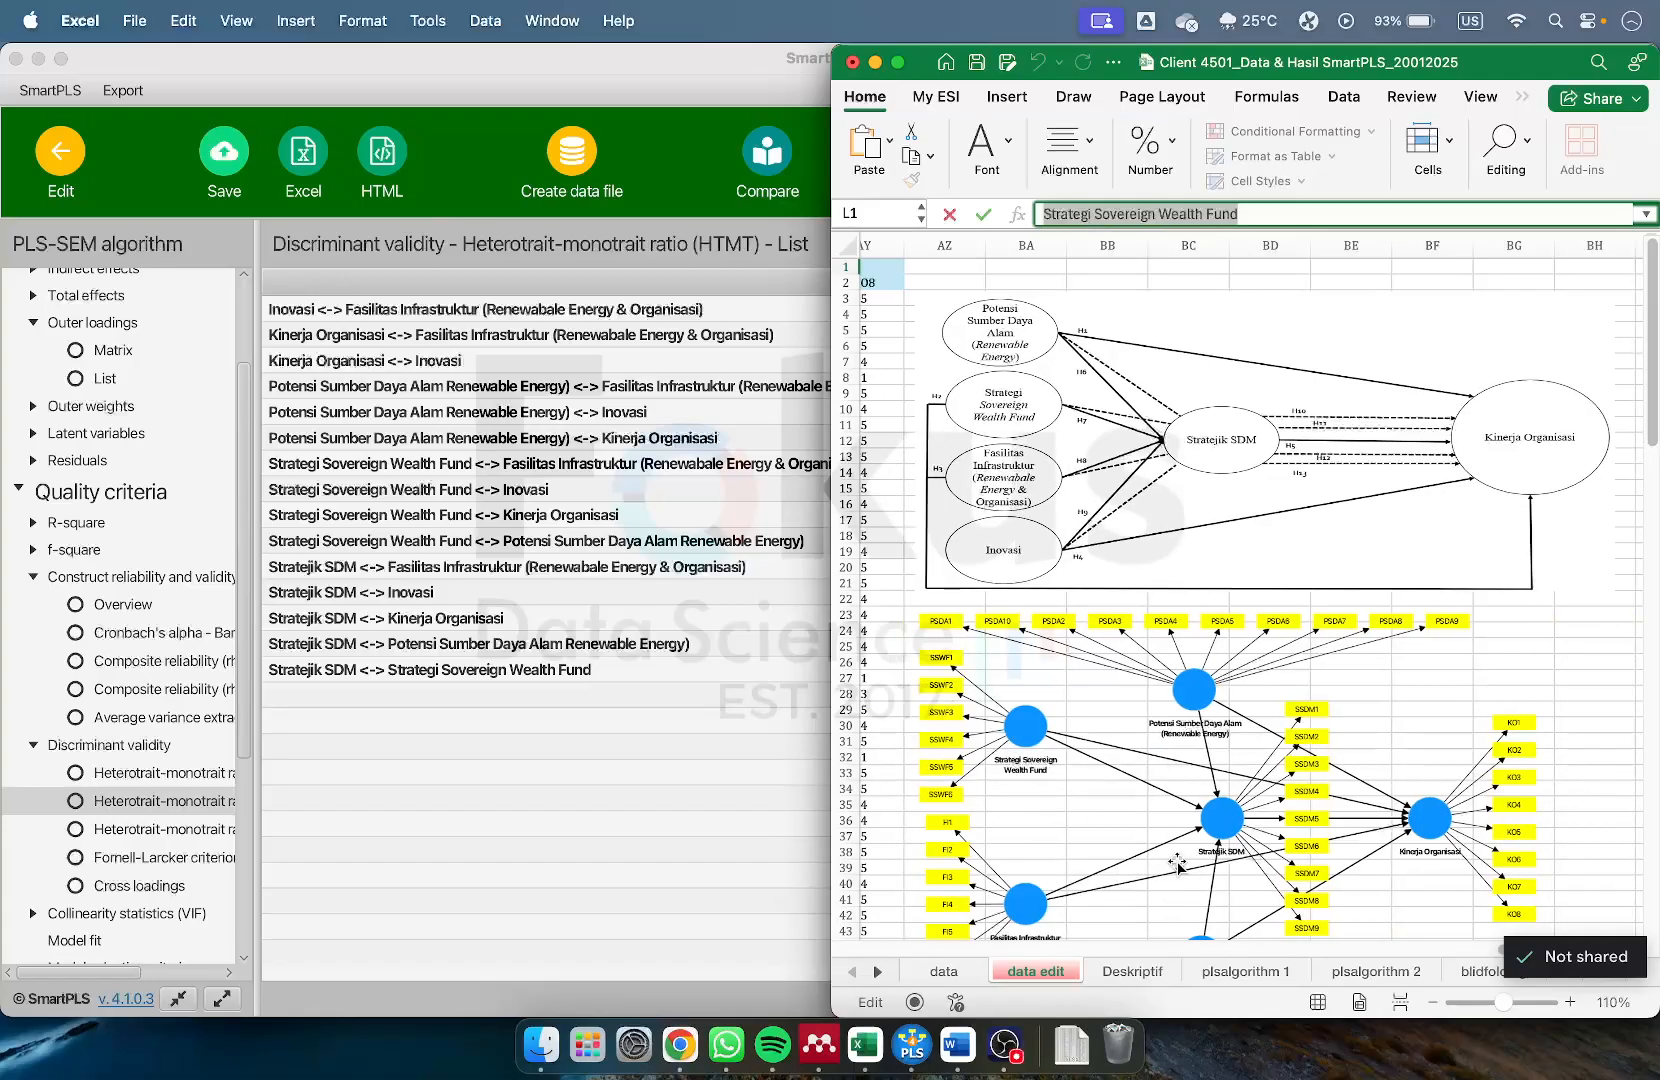
{"action": "left_click", "coordinate": [1393, 980]}
{"action": "scroll", "coordinate": [1350, 718], "scroll_direction": "right", "scroll_amount": 3}
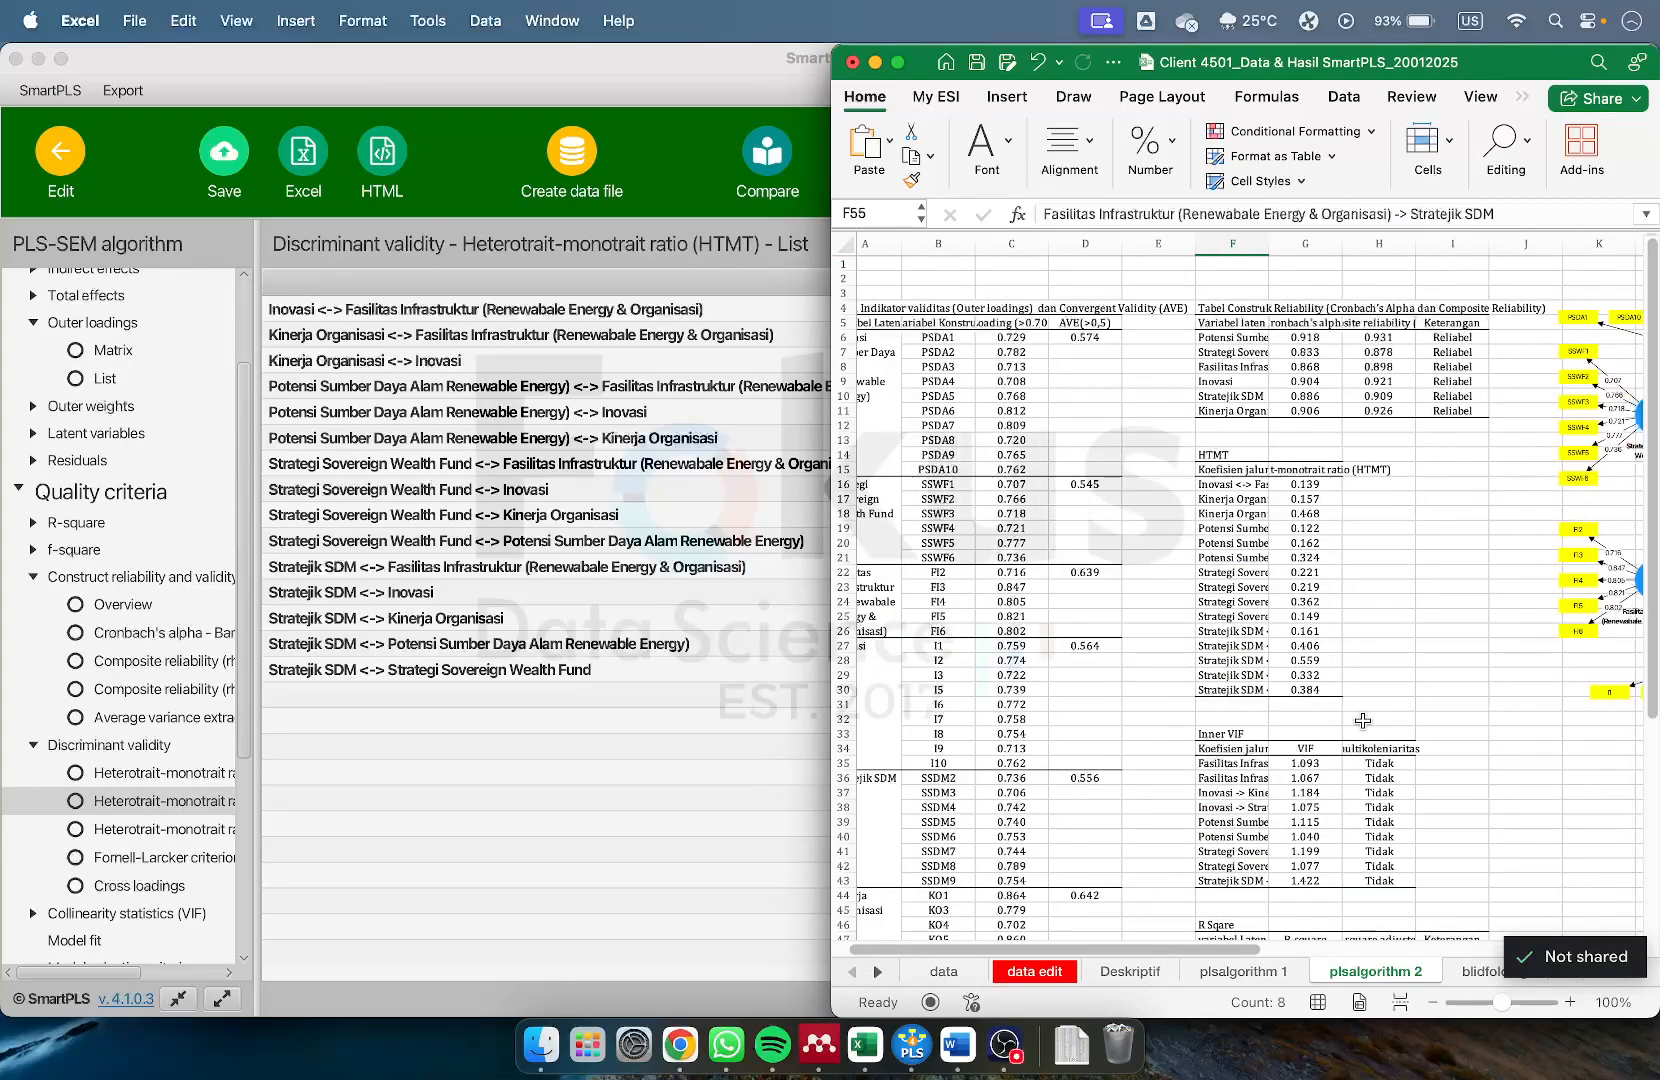
{"action": "scroll", "coordinate": [1366, 735], "scroll_direction": "down", "scroll_amount": 10}
{"action": "scroll", "coordinate": [1366, 735], "scroll_direction": "left", "scroll_amount": 3}
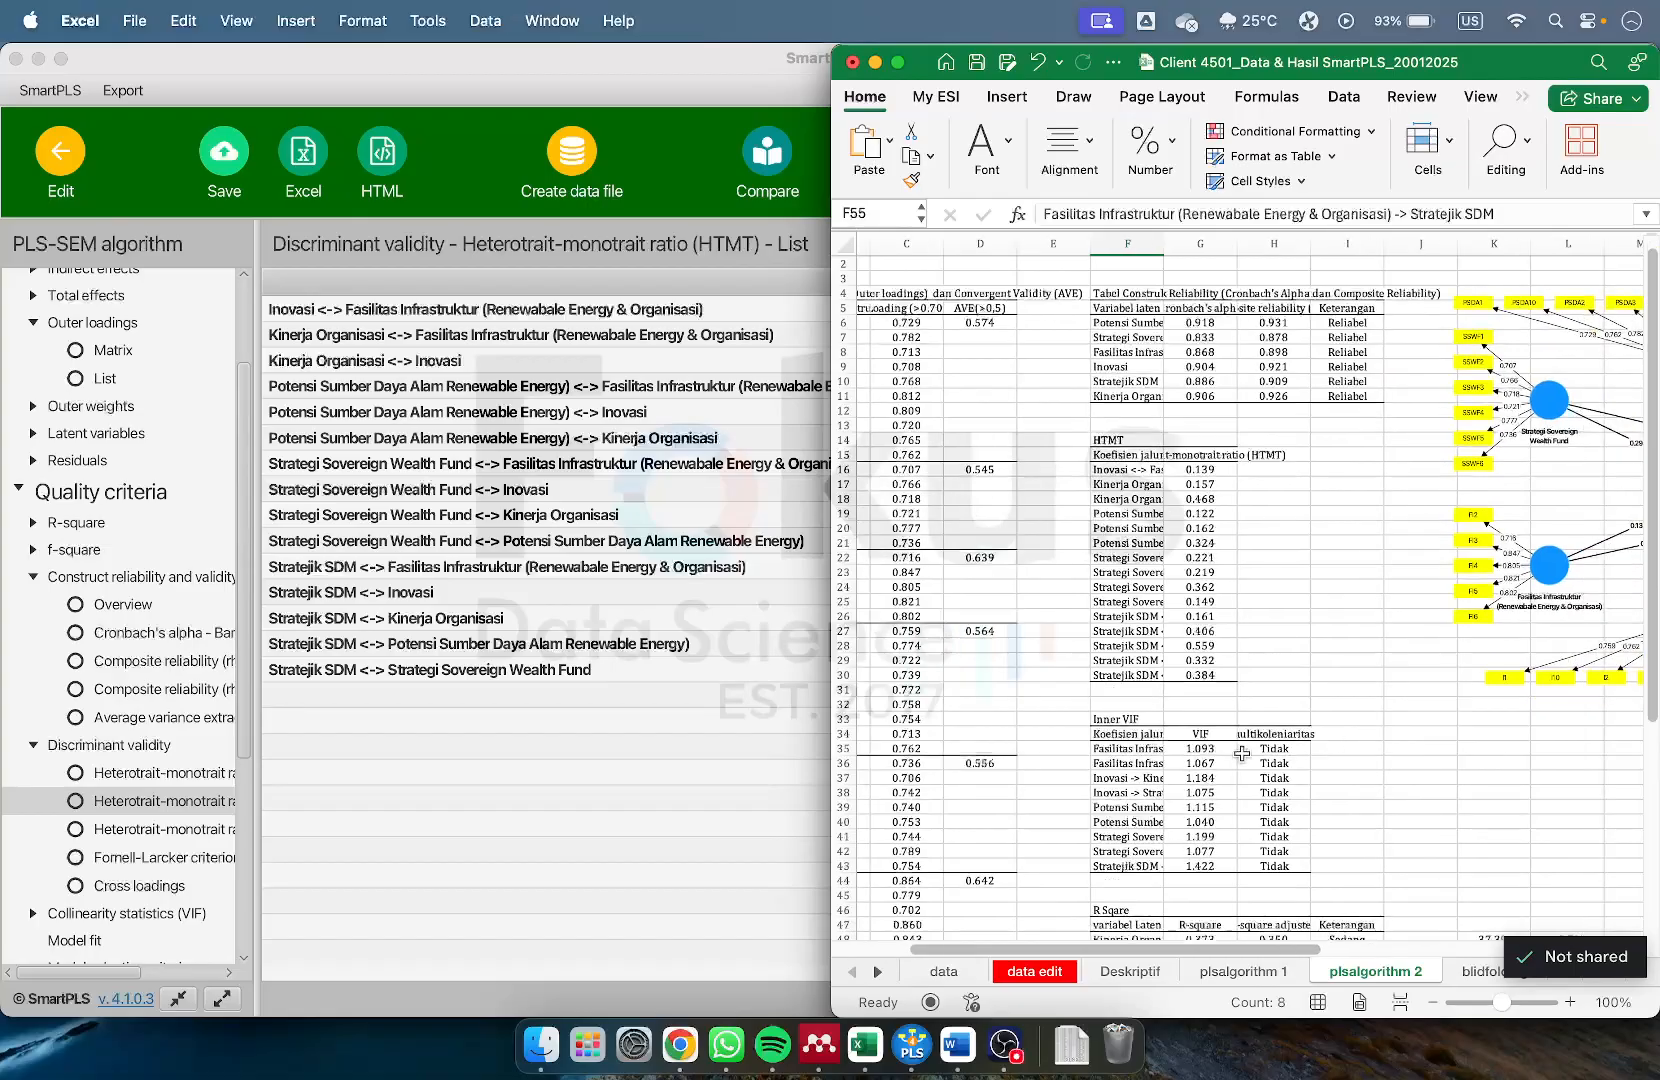
{"action": "left_click", "coordinate": [1201, 829]}
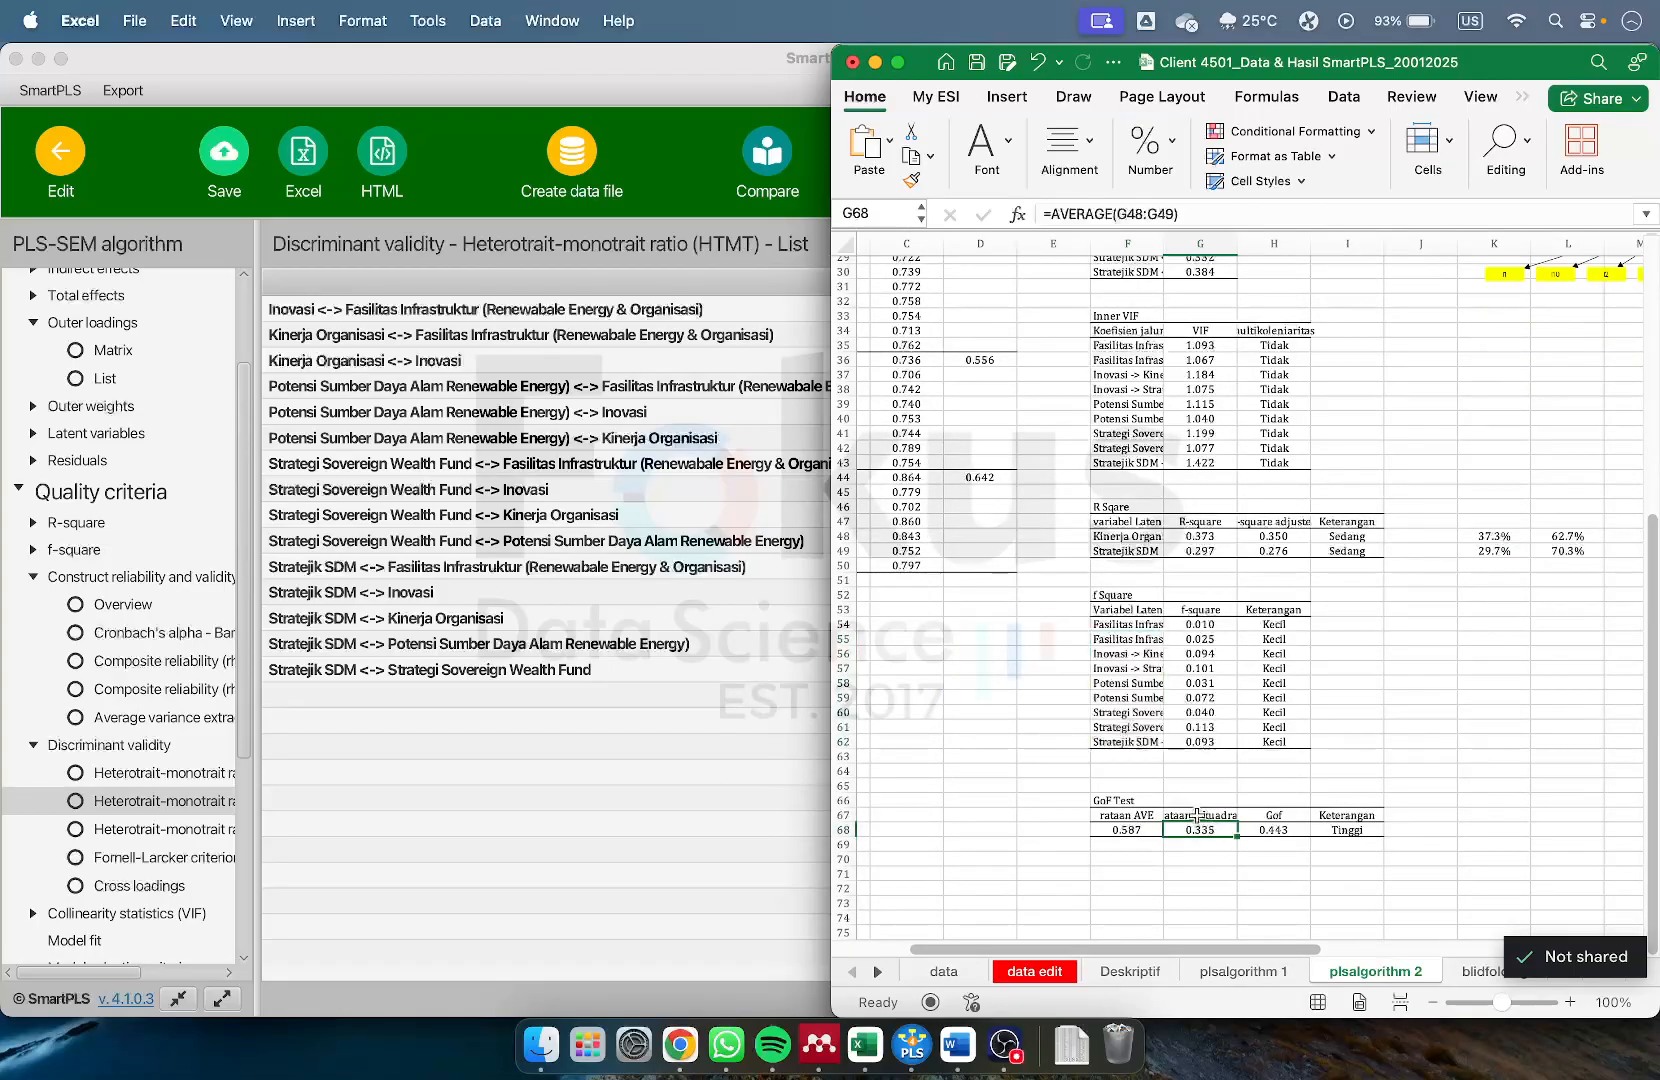
{"action": "left_click", "coordinate": [1150, 830]}
{"action": "left_click", "coordinate": [1280, 831]}
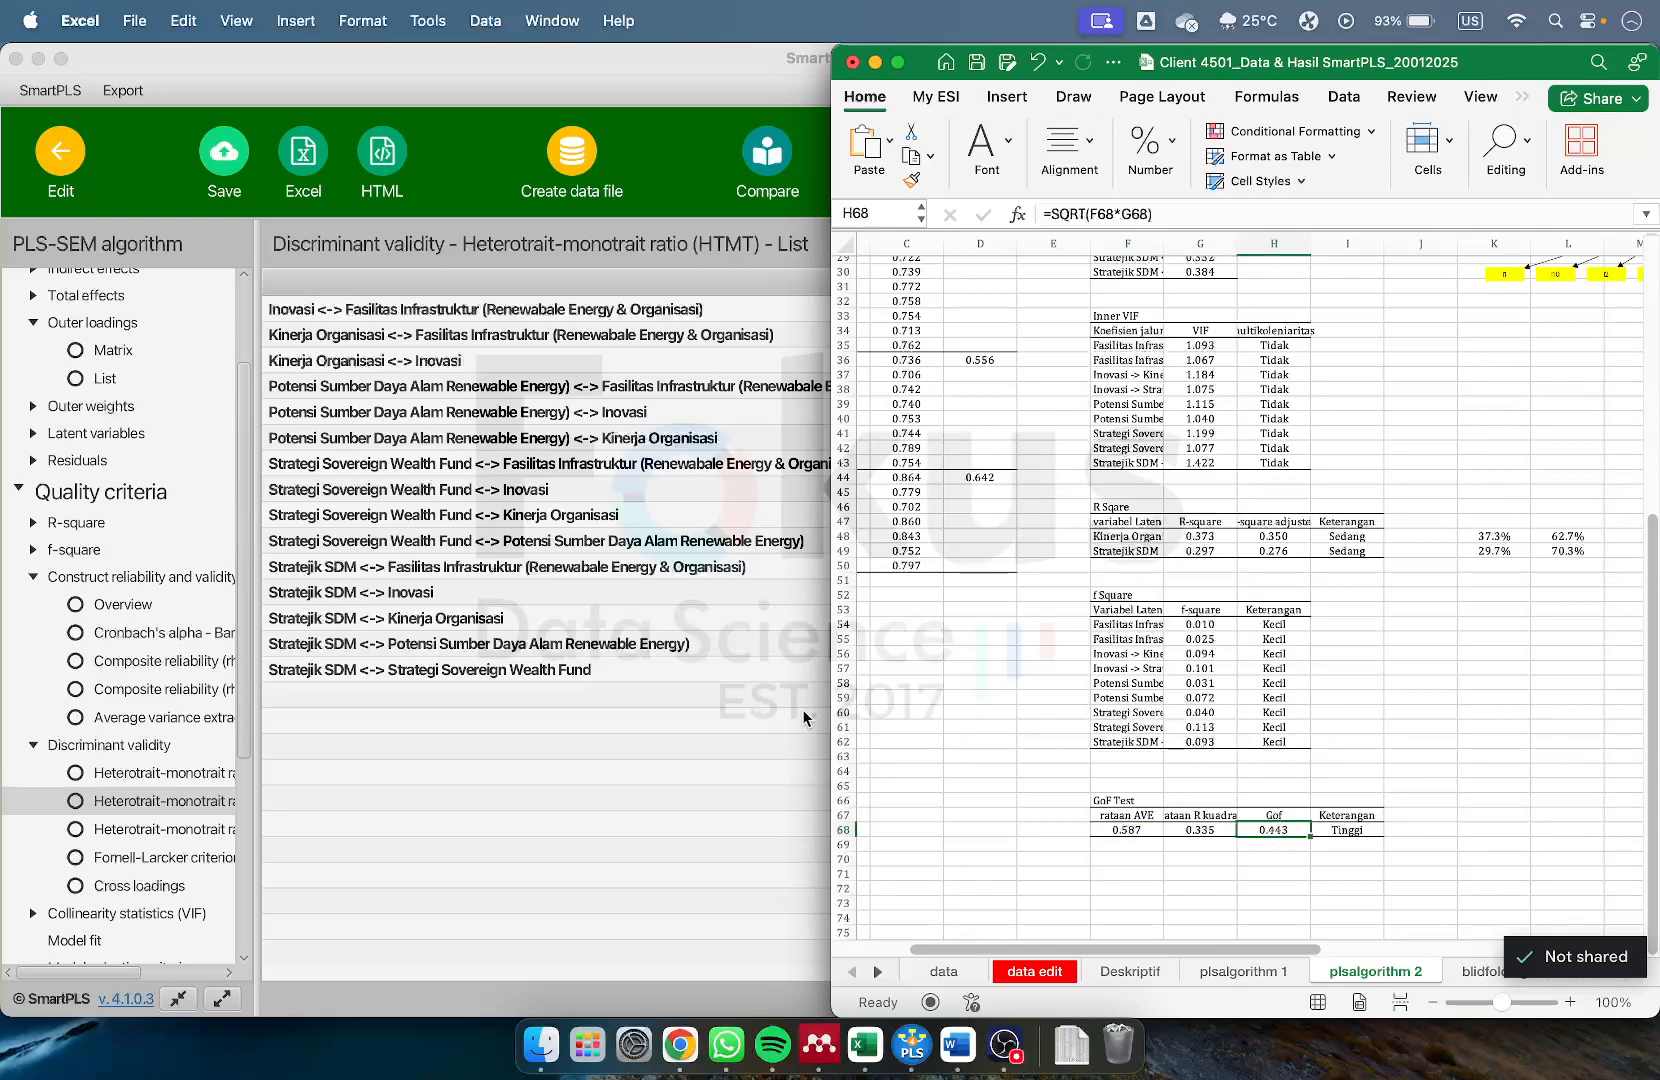
Return to Word and review the GoF interpretation and the low, medium and high GoF criteria, enlarging the page to 140%
{"action": "left_click", "coordinate": [957, 1045]}
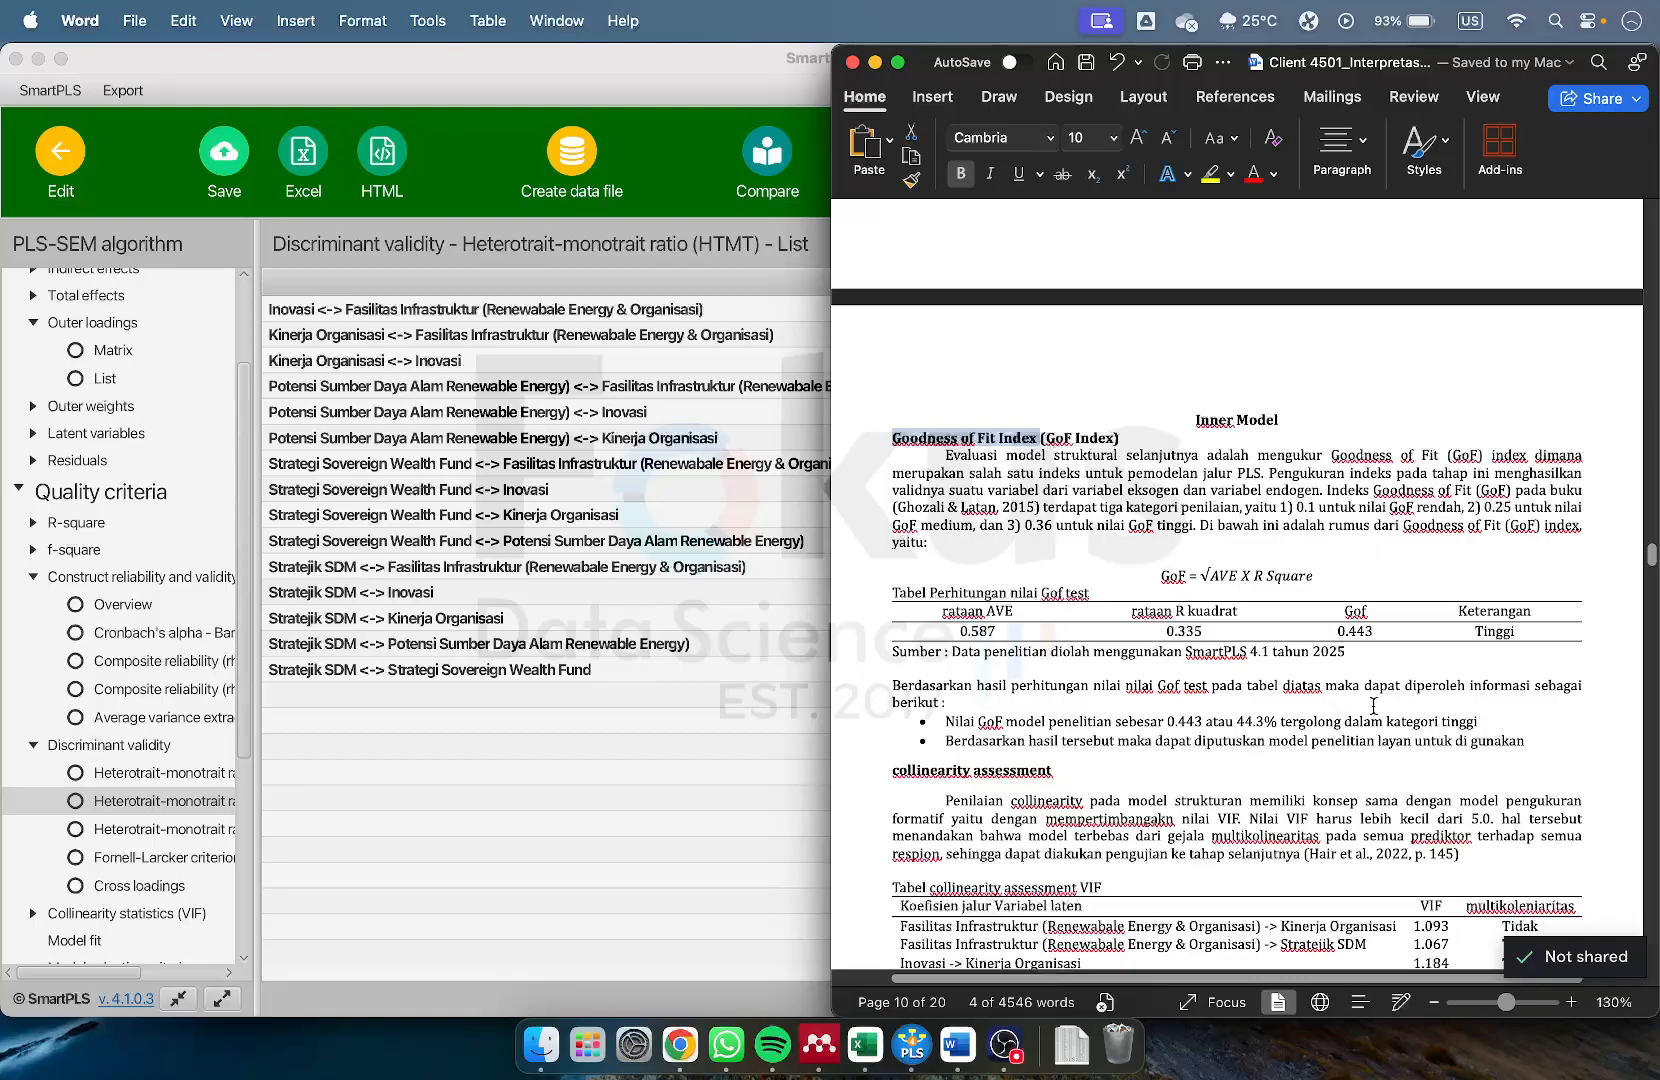
{"action": "left_click_drag", "start_coordinate": [946, 721], "coordinate": [1188, 721]}
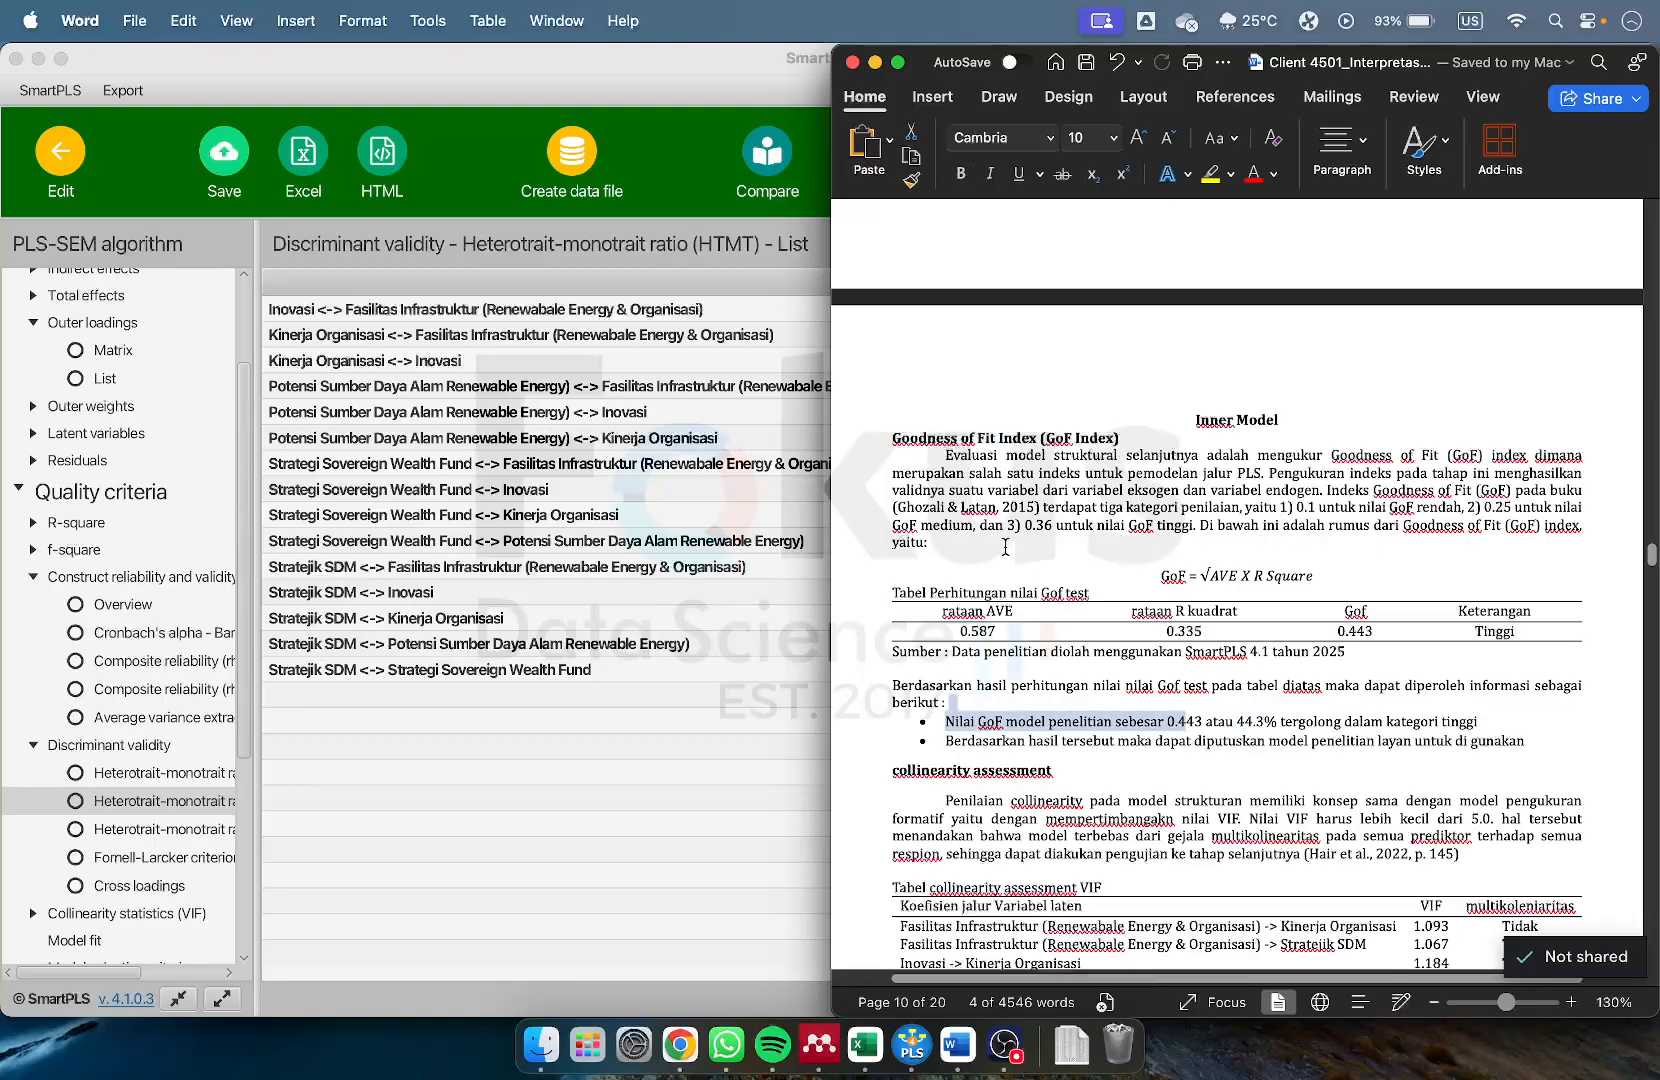
{"action": "left_click_drag", "start_coordinate": [986, 544], "coordinate": [1102, 508]}
{"action": "left_click", "coordinate": [1572, 1002]}
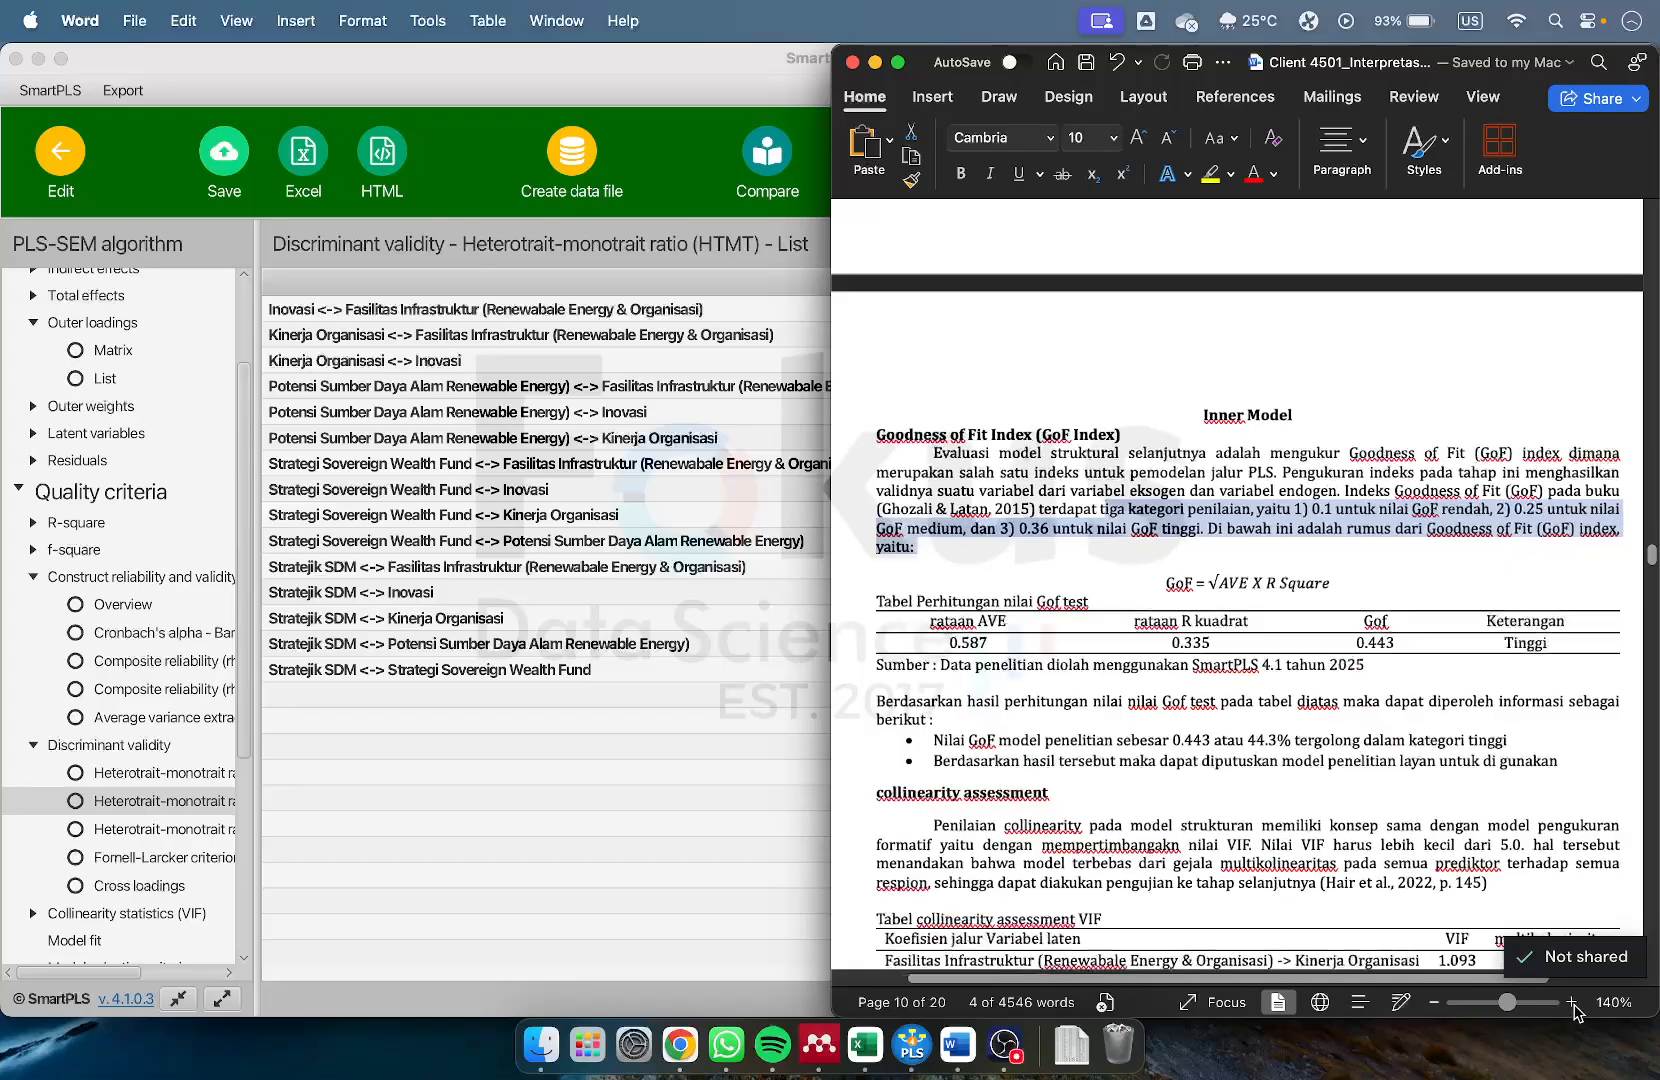
Read the collinearity assessment section and its VIF table in the Word document
{"action": "left_click", "coordinate": [1337, 784]}
{"action": "scroll", "coordinate": [1308, 757], "scroll_direction": "down", "scroll_amount": 2}
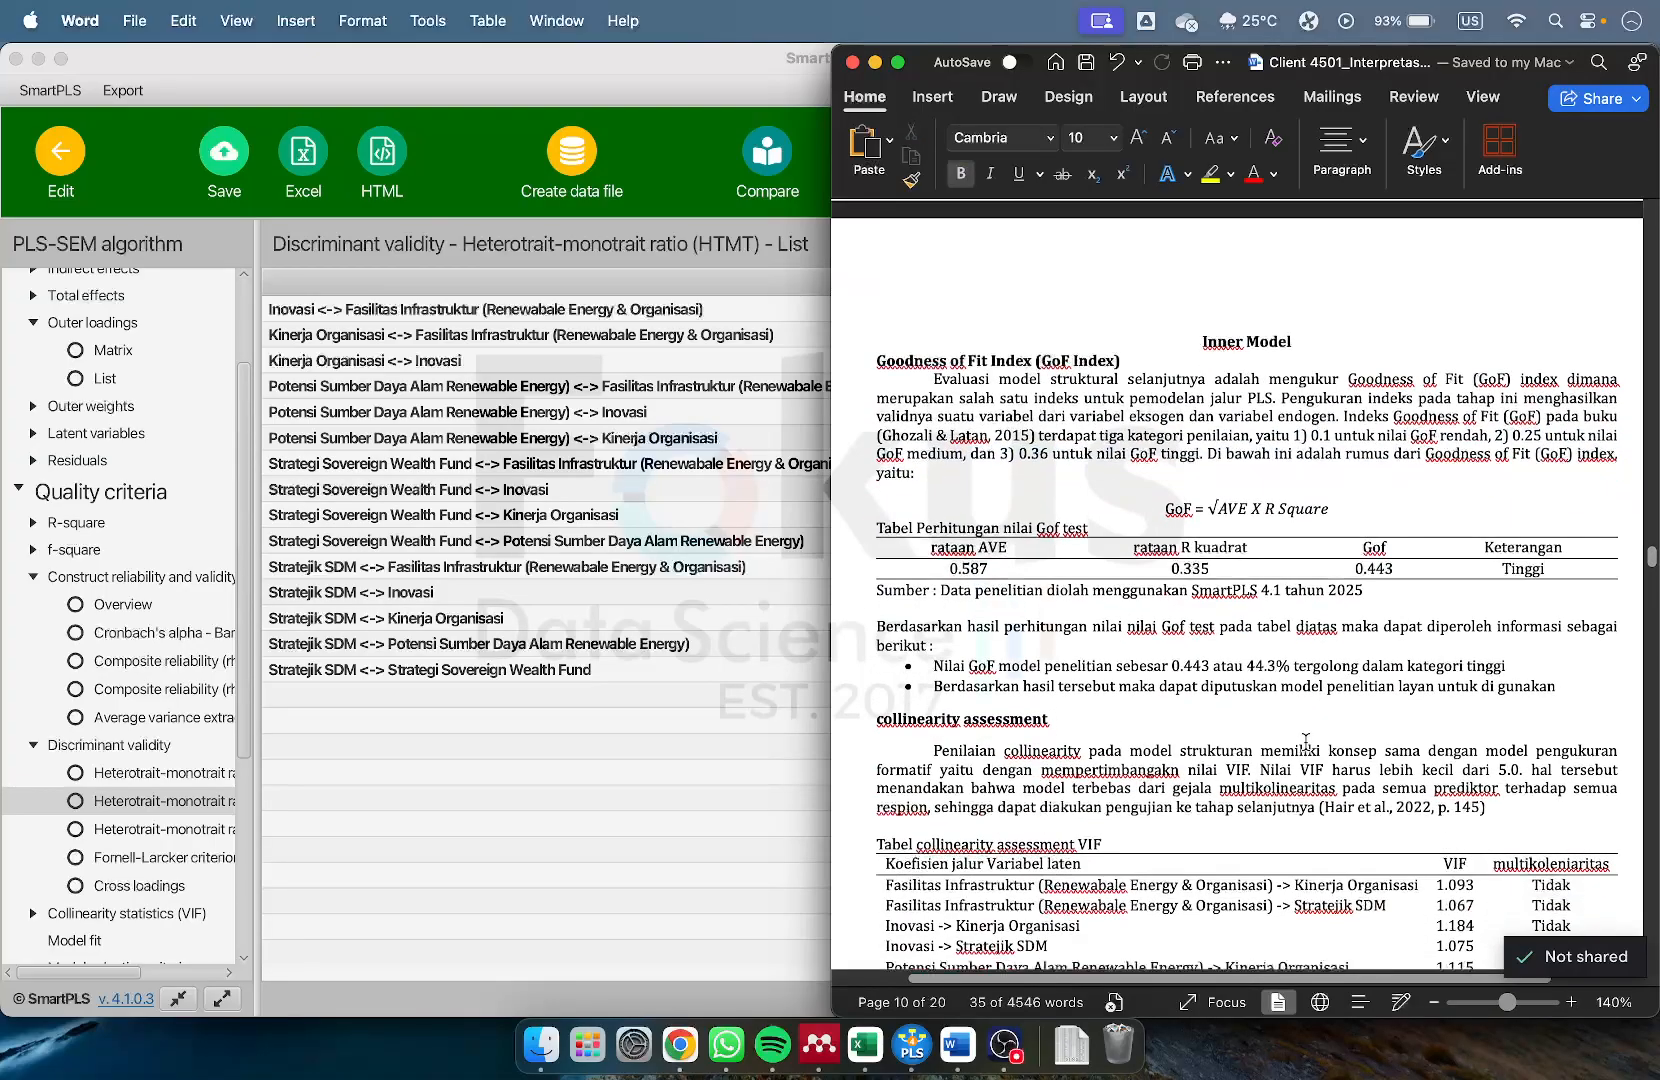
{"action": "scroll", "coordinate": [1305, 740], "scroll_direction": "down", "scroll_amount": 4}
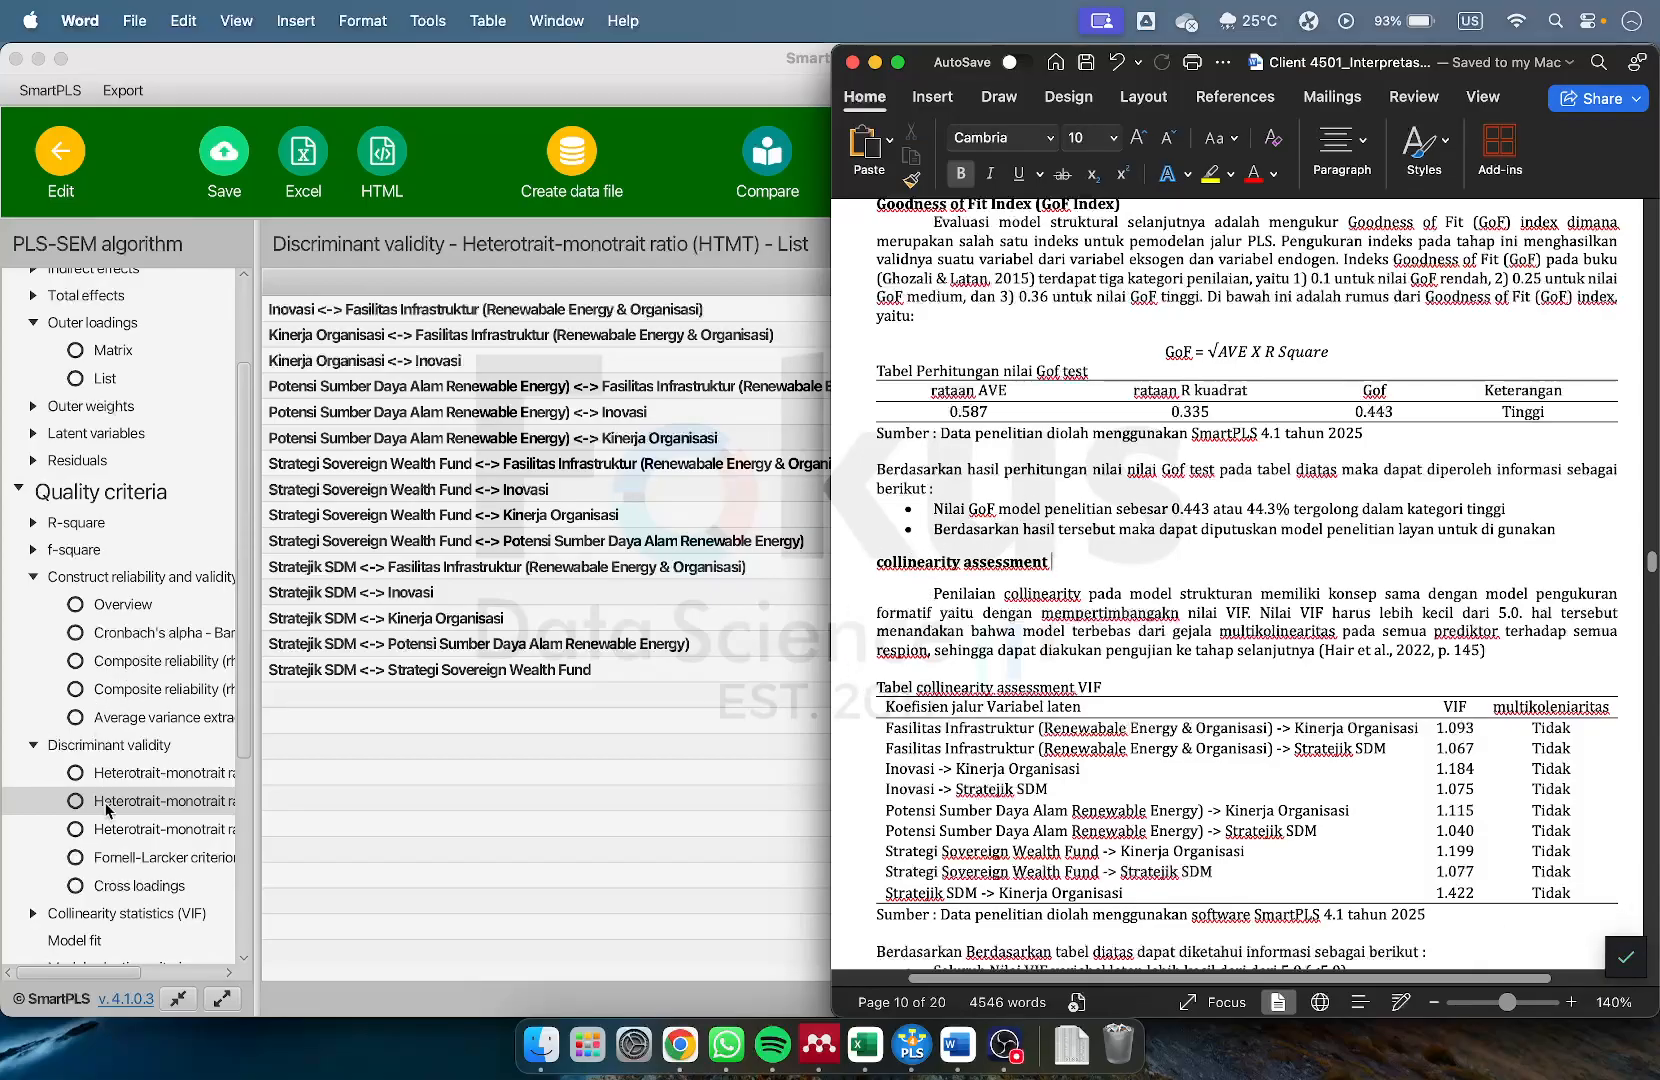
Switch to SmartPLS and open the collinearity statistics (VIF) for the inner model as a list
{"action": "scroll", "coordinate": [108, 810], "scroll_direction": "down", "scroll_amount": 3}
{"action": "left_click", "coordinate": [112, 760]}
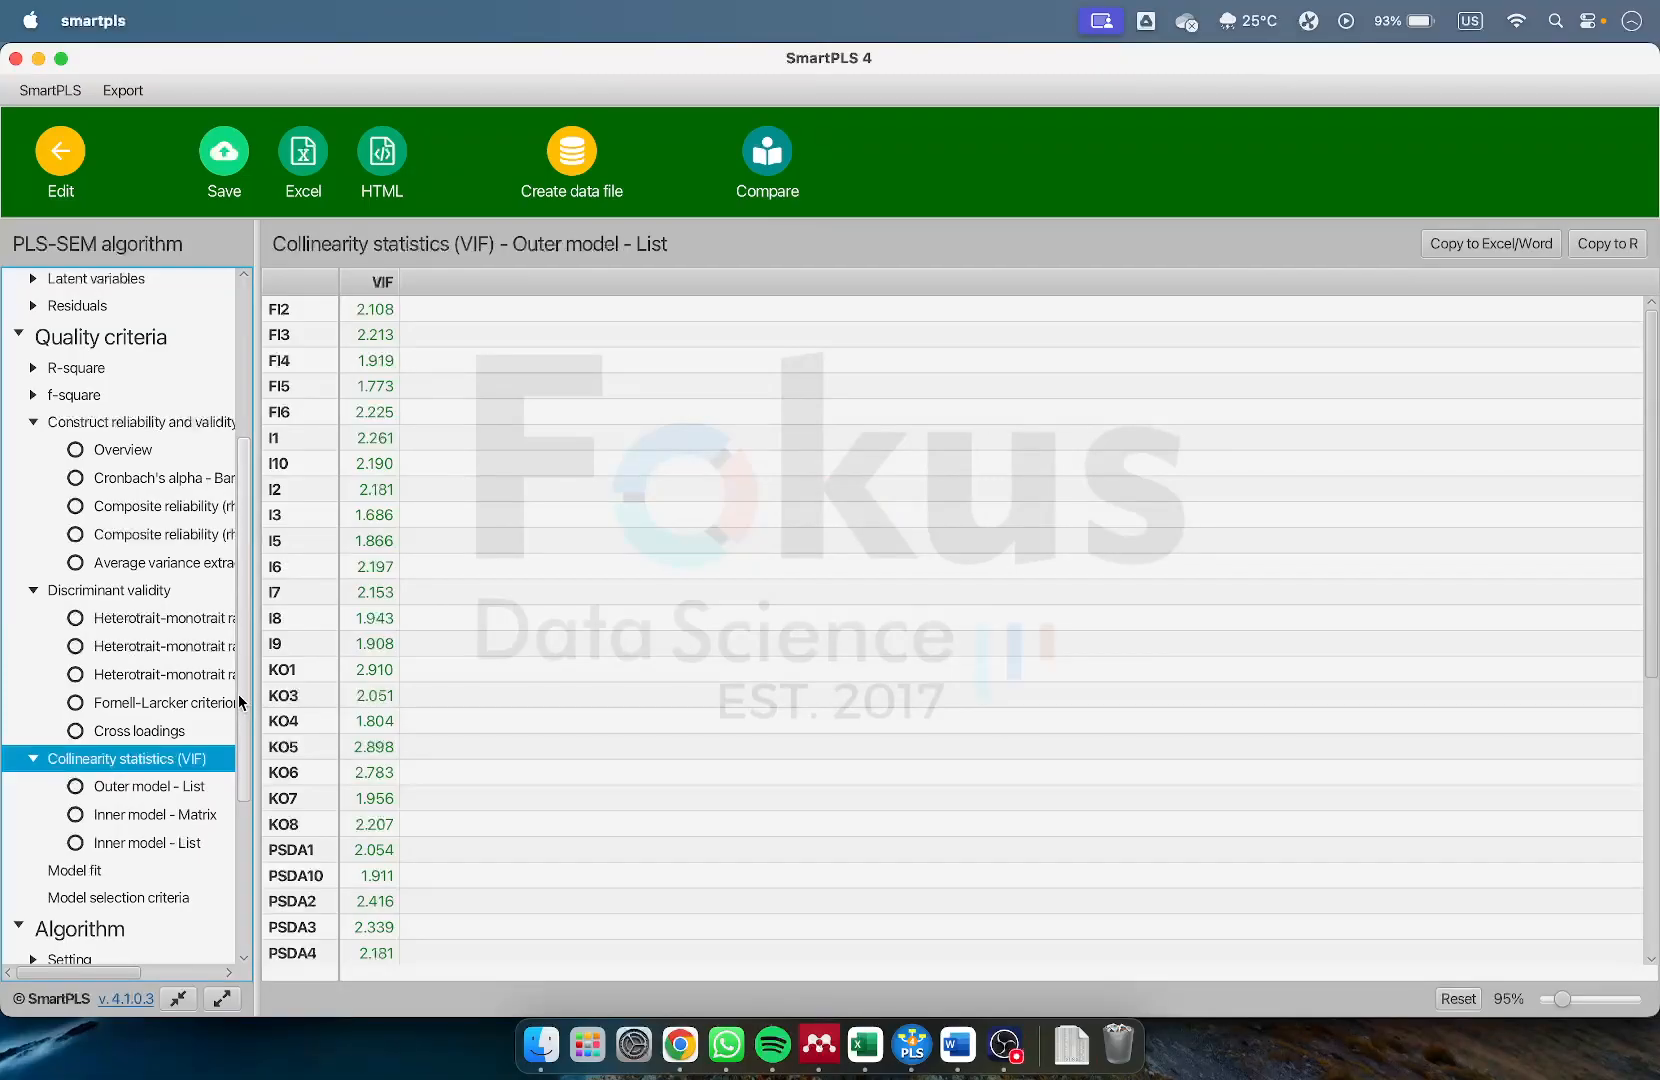
{"action": "scroll", "coordinate": [239, 694], "scroll_direction": "down", "scroll_amount": 1}
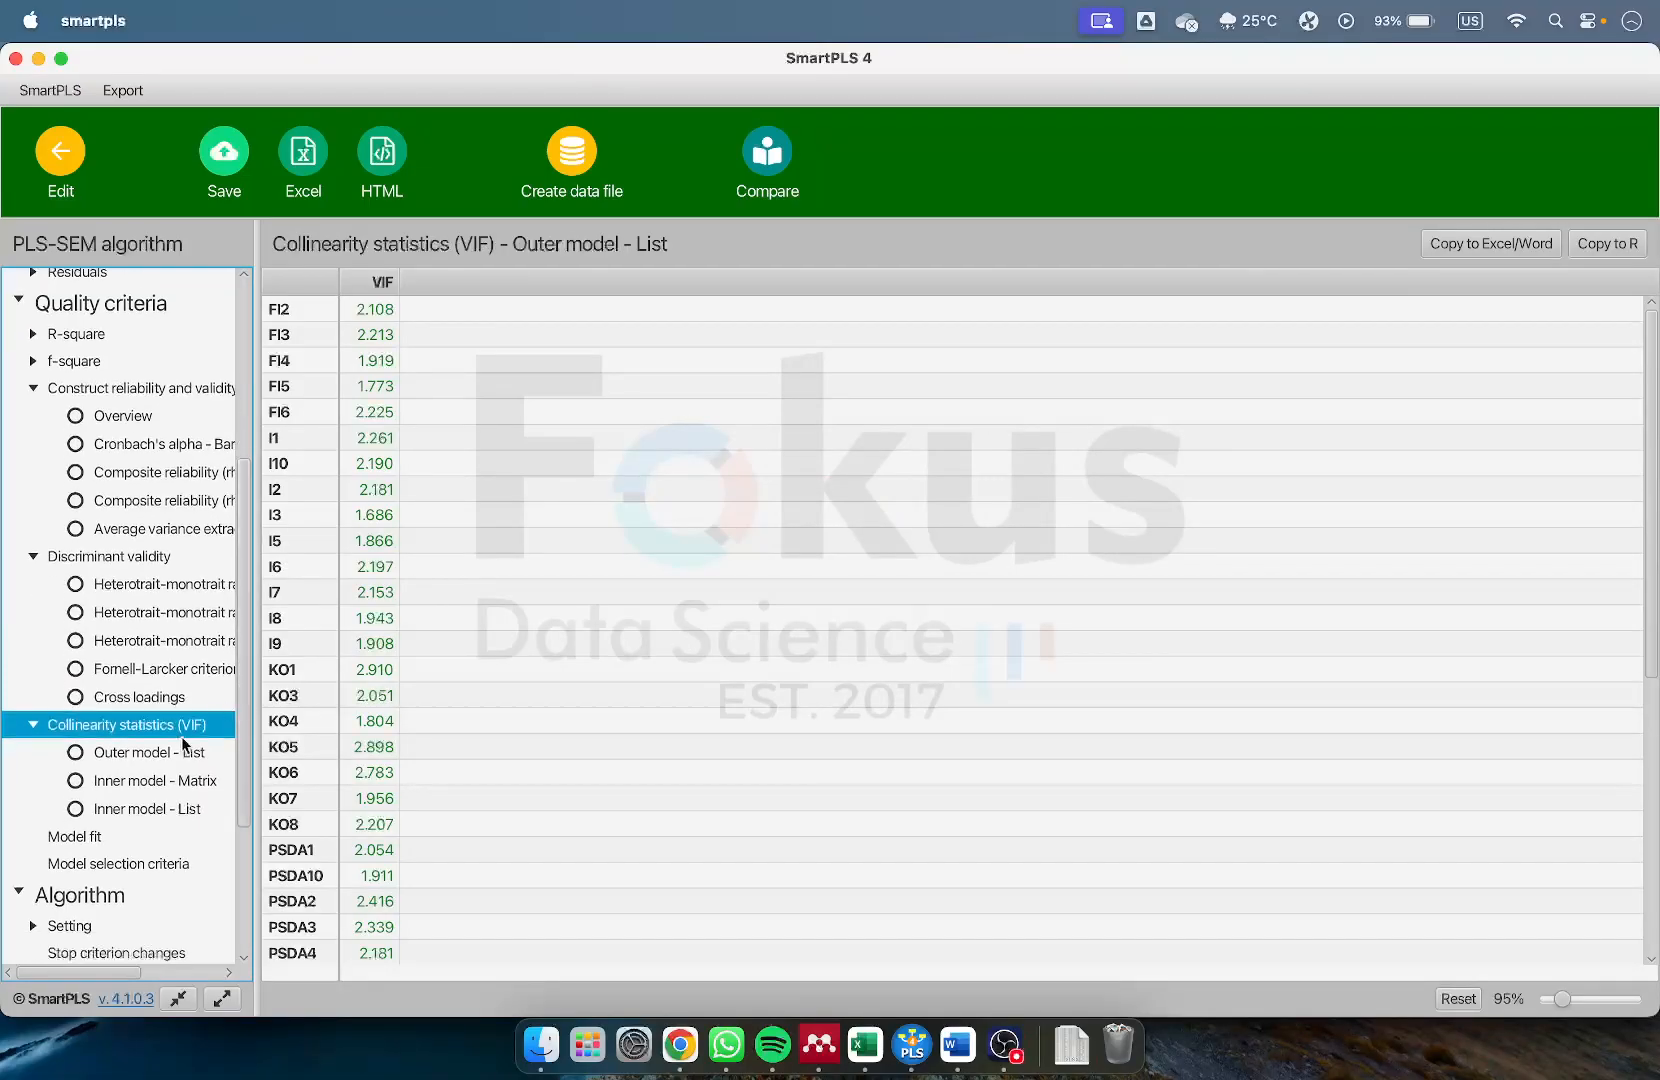
{"action": "left_click", "coordinate": [169, 803]}
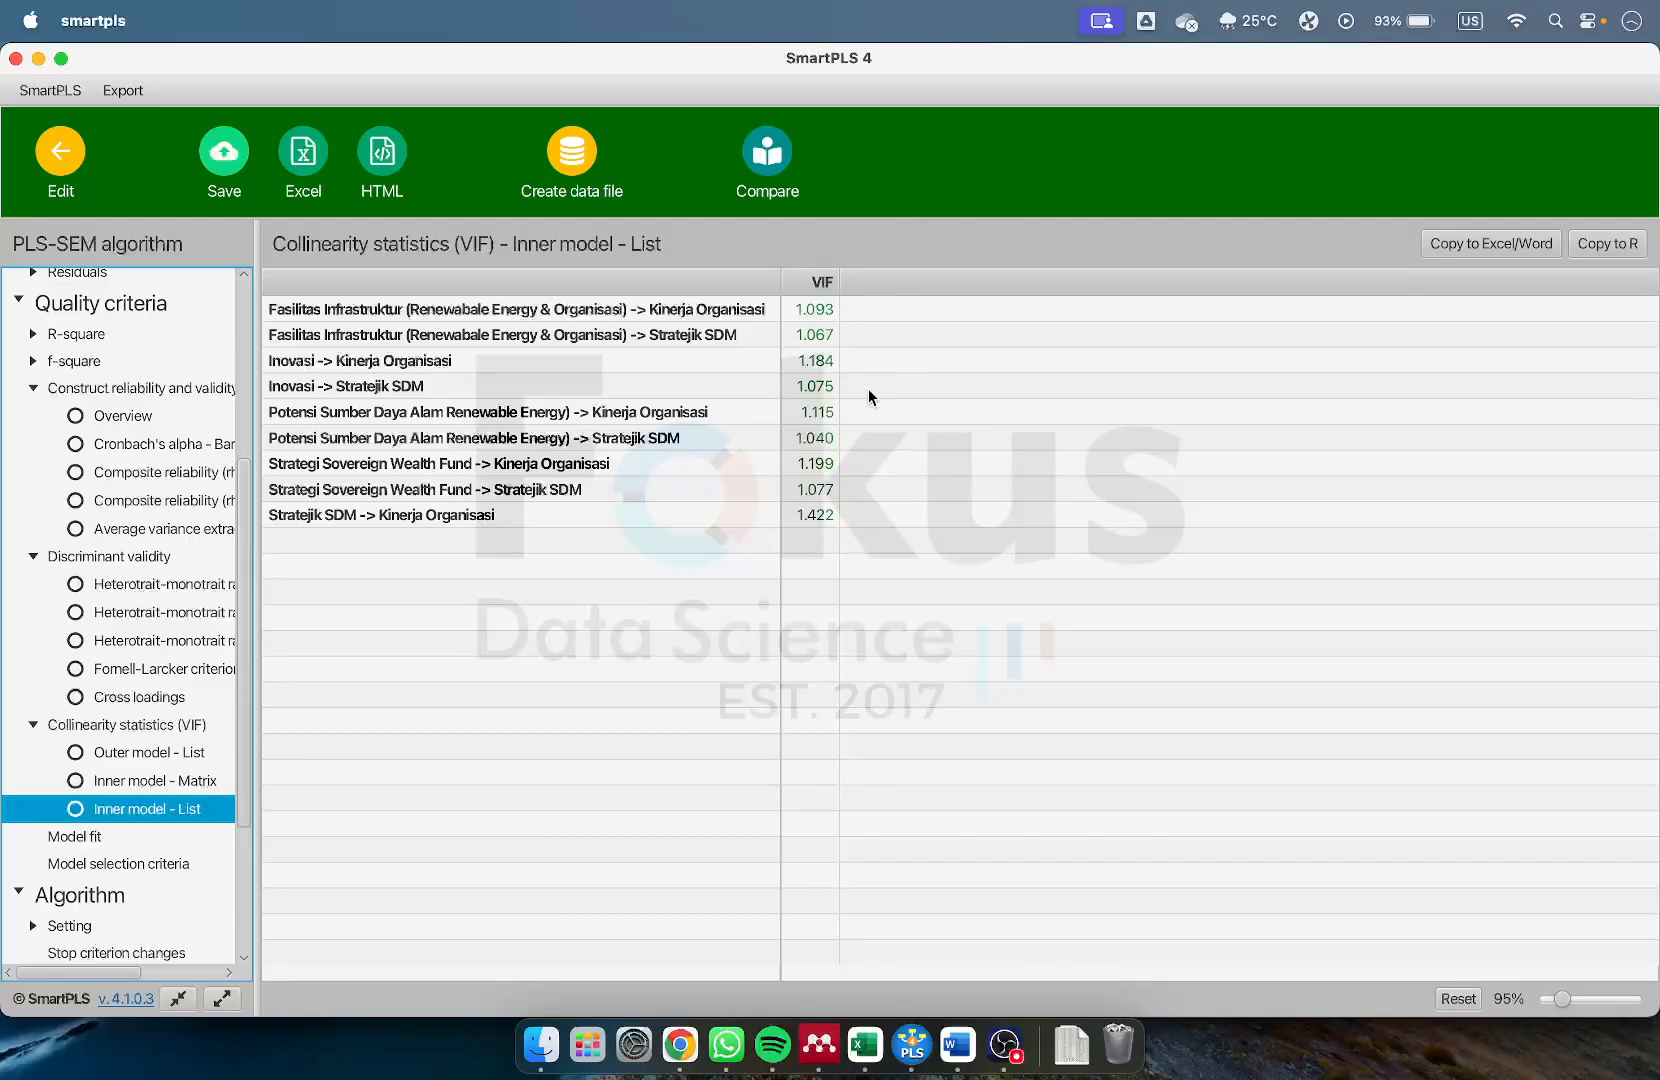
Locate the coefficient of determination section in Word and open the matching R-square overview in SmartPLS
{"action": "left_click", "coordinate": [957, 1045]}
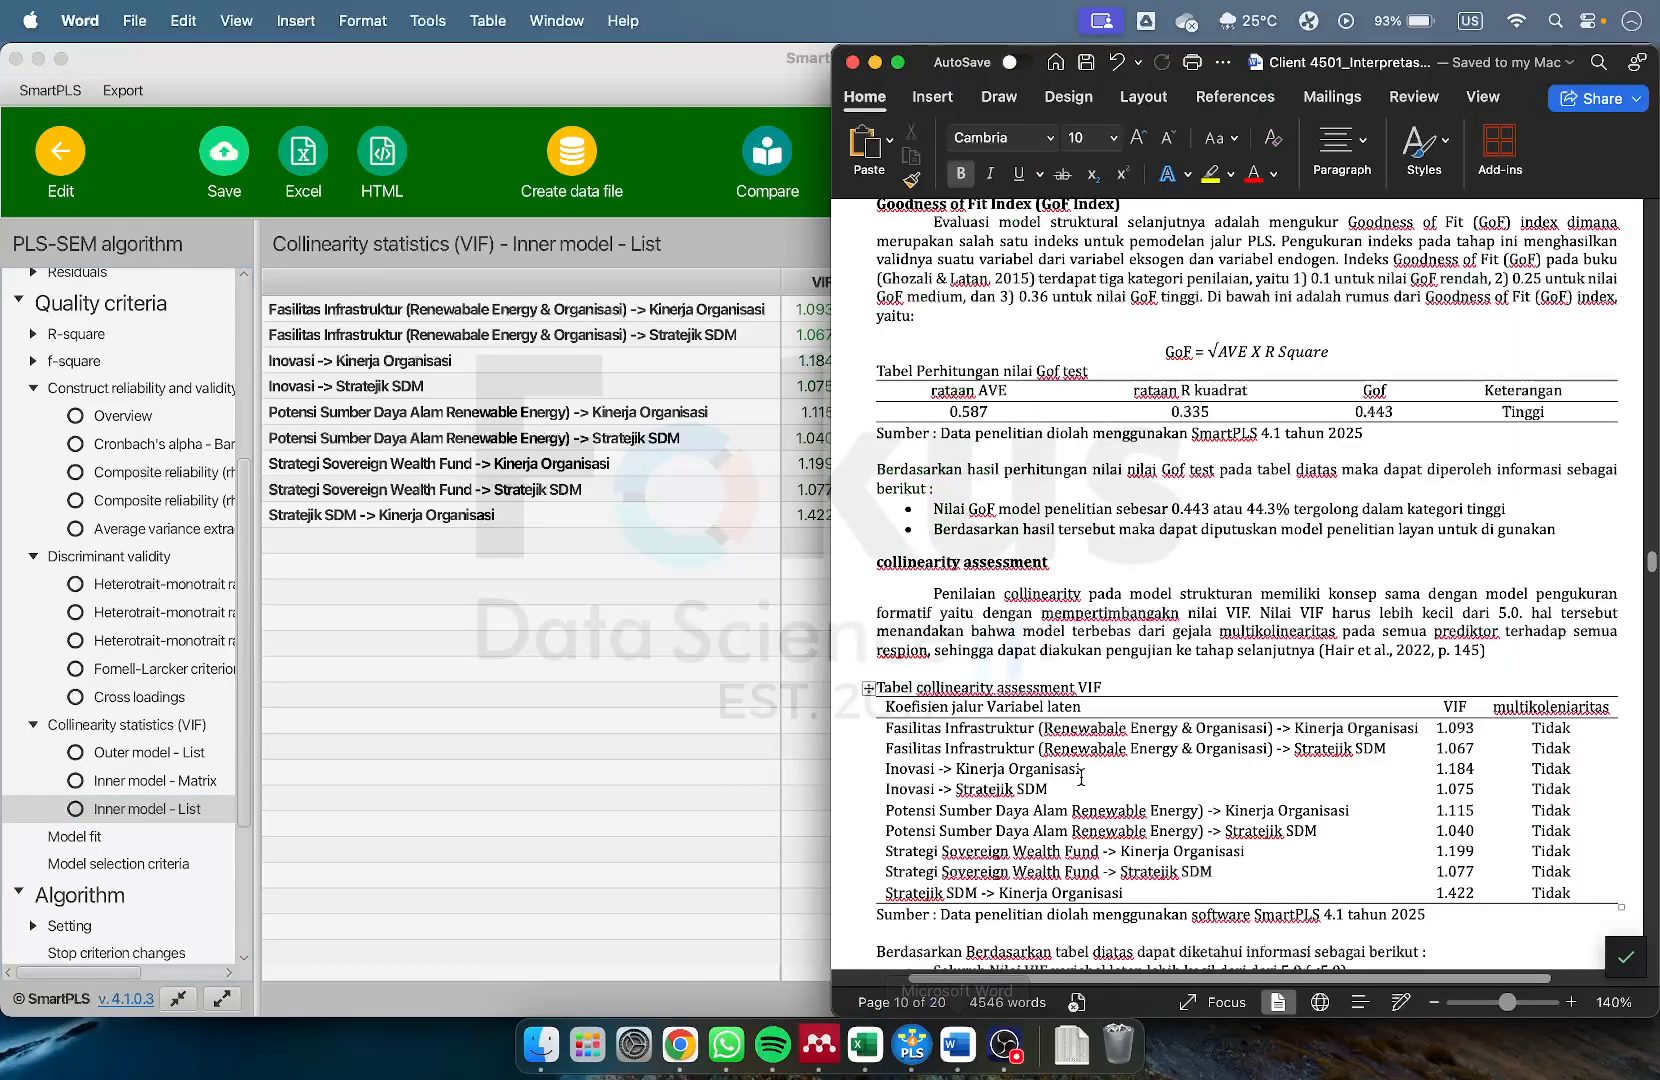
{"action": "scroll", "coordinate": [1084, 773], "scroll_direction": "down", "scroll_amount": 2}
{"action": "scroll", "coordinate": [1082, 773], "scroll_direction": "down", "scroll_amount": 12}
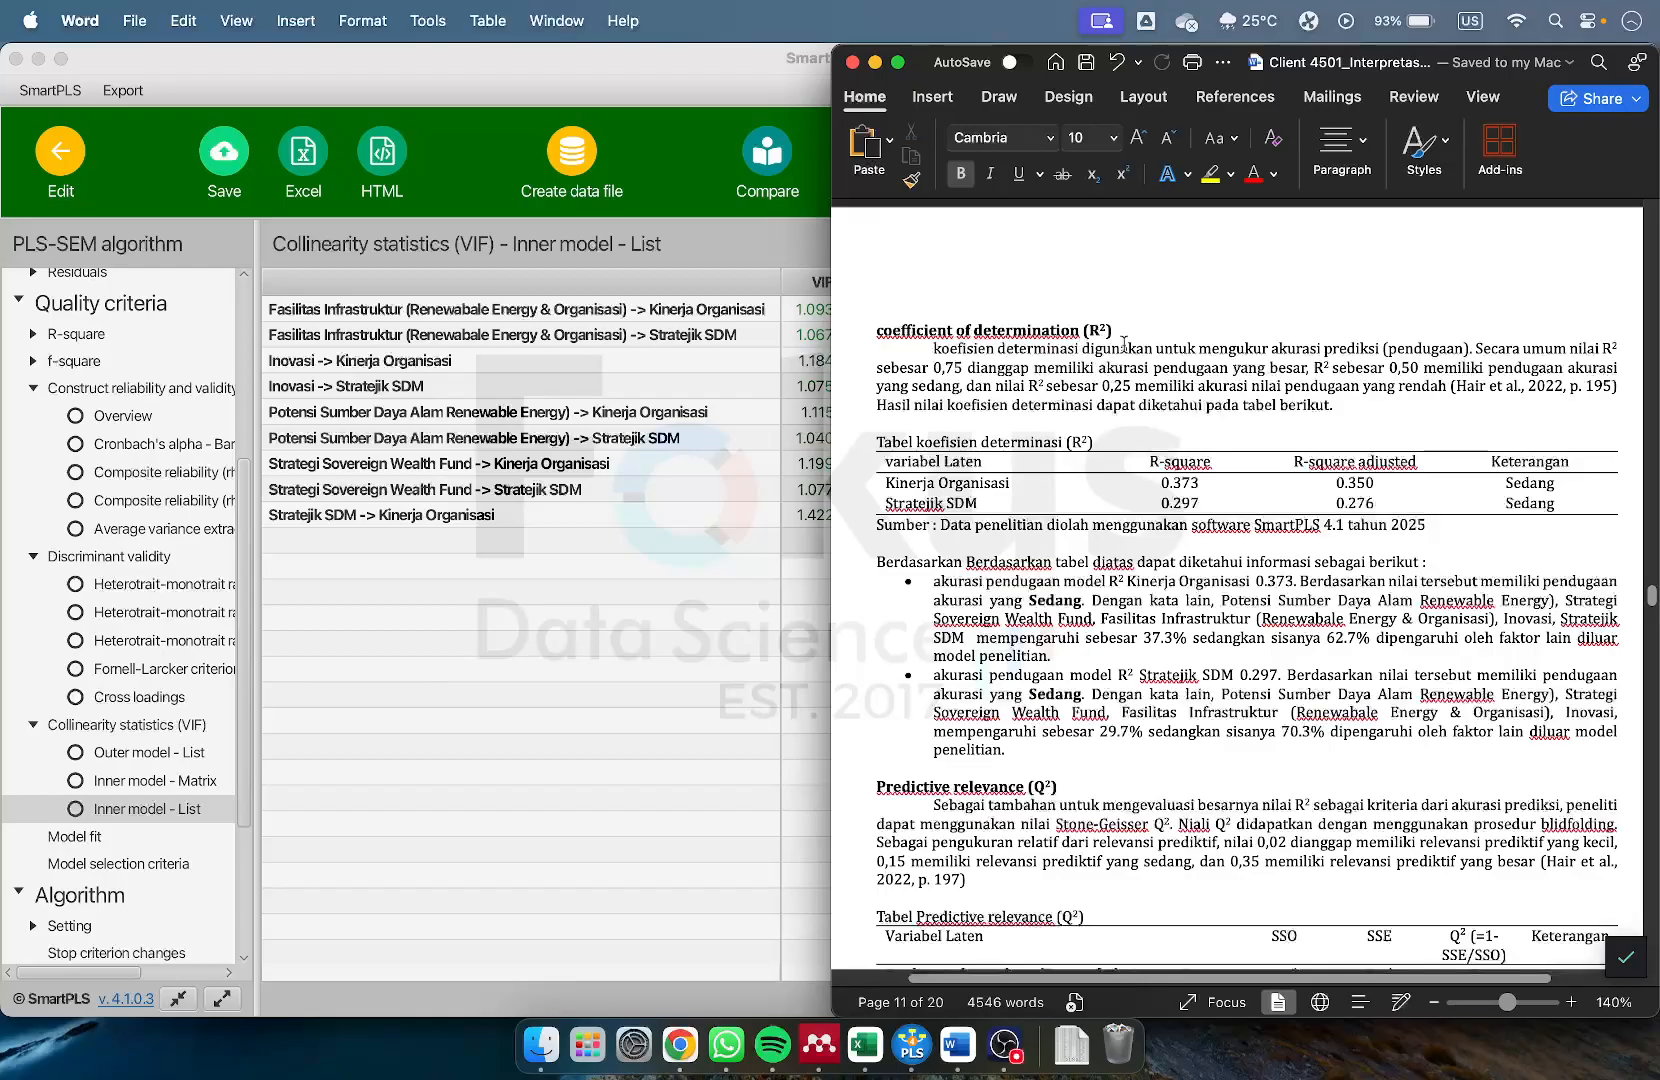
{"action": "left_click", "coordinate": [76, 336]}
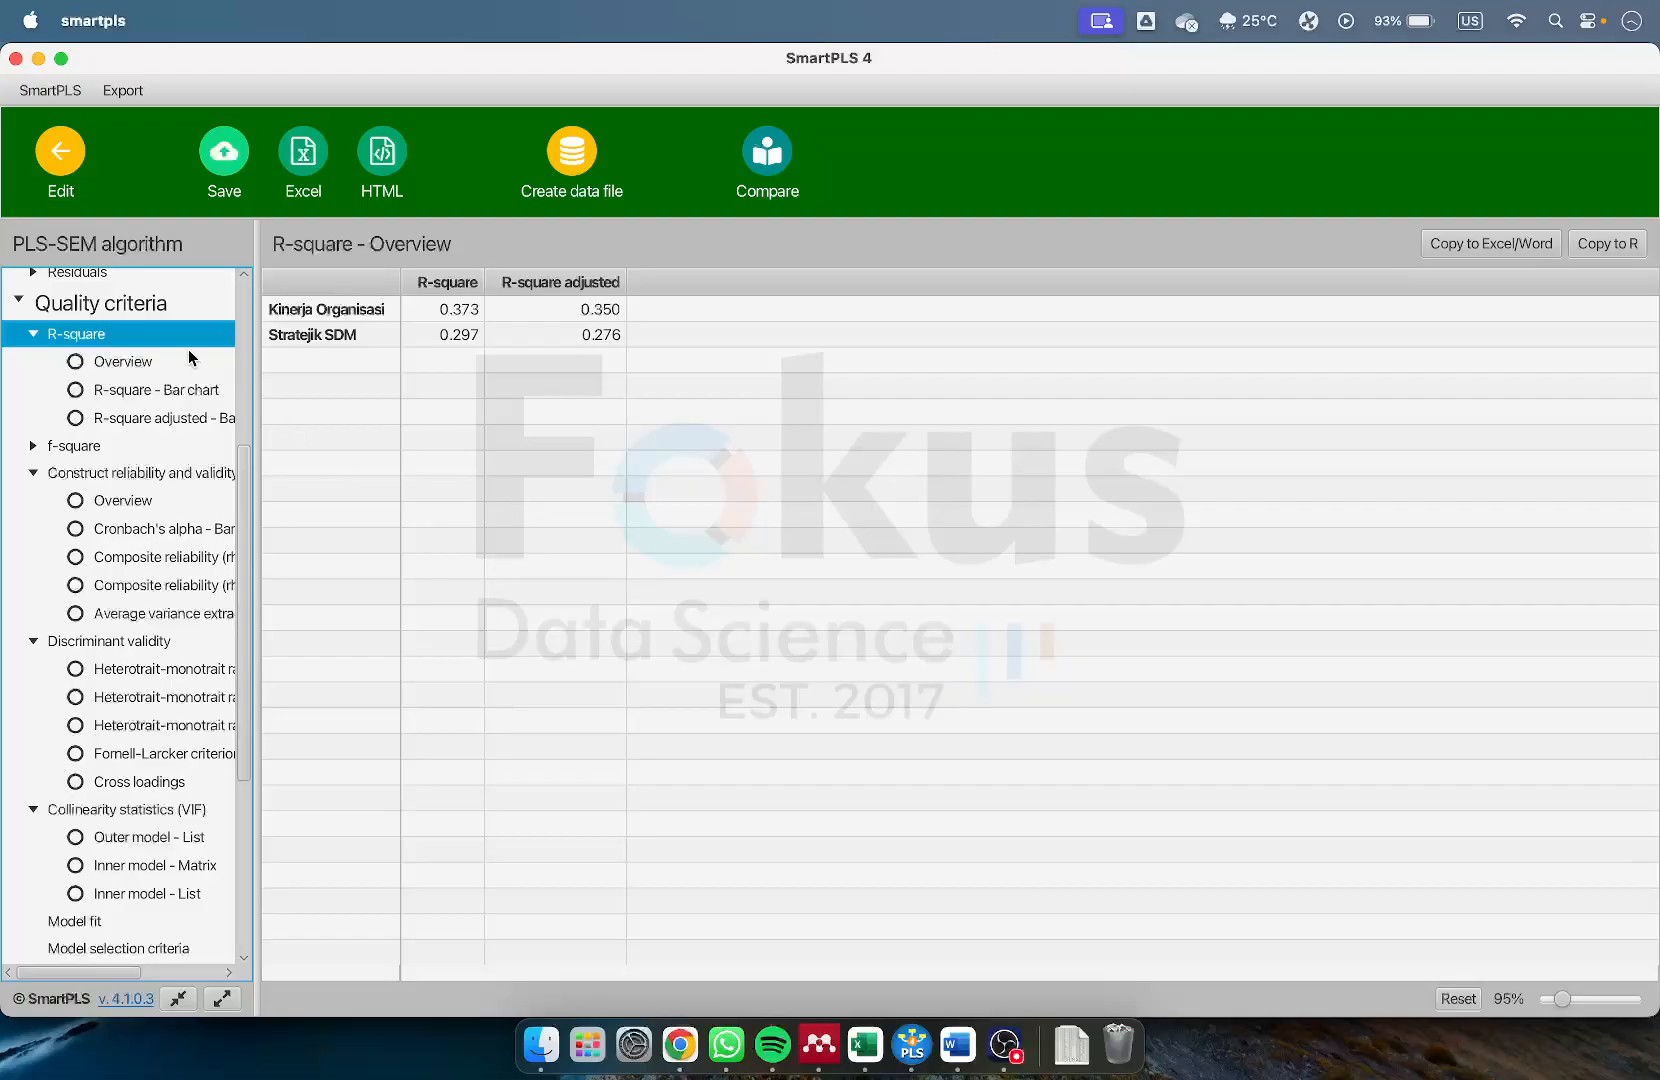
Open the graphical output enlarged to 105% and compare the constructs' R-square values with the coefficient of determination table in Word
{"action": "scroll", "coordinate": [127, 462], "scroll_direction": "up", "scroll_amount": 5}
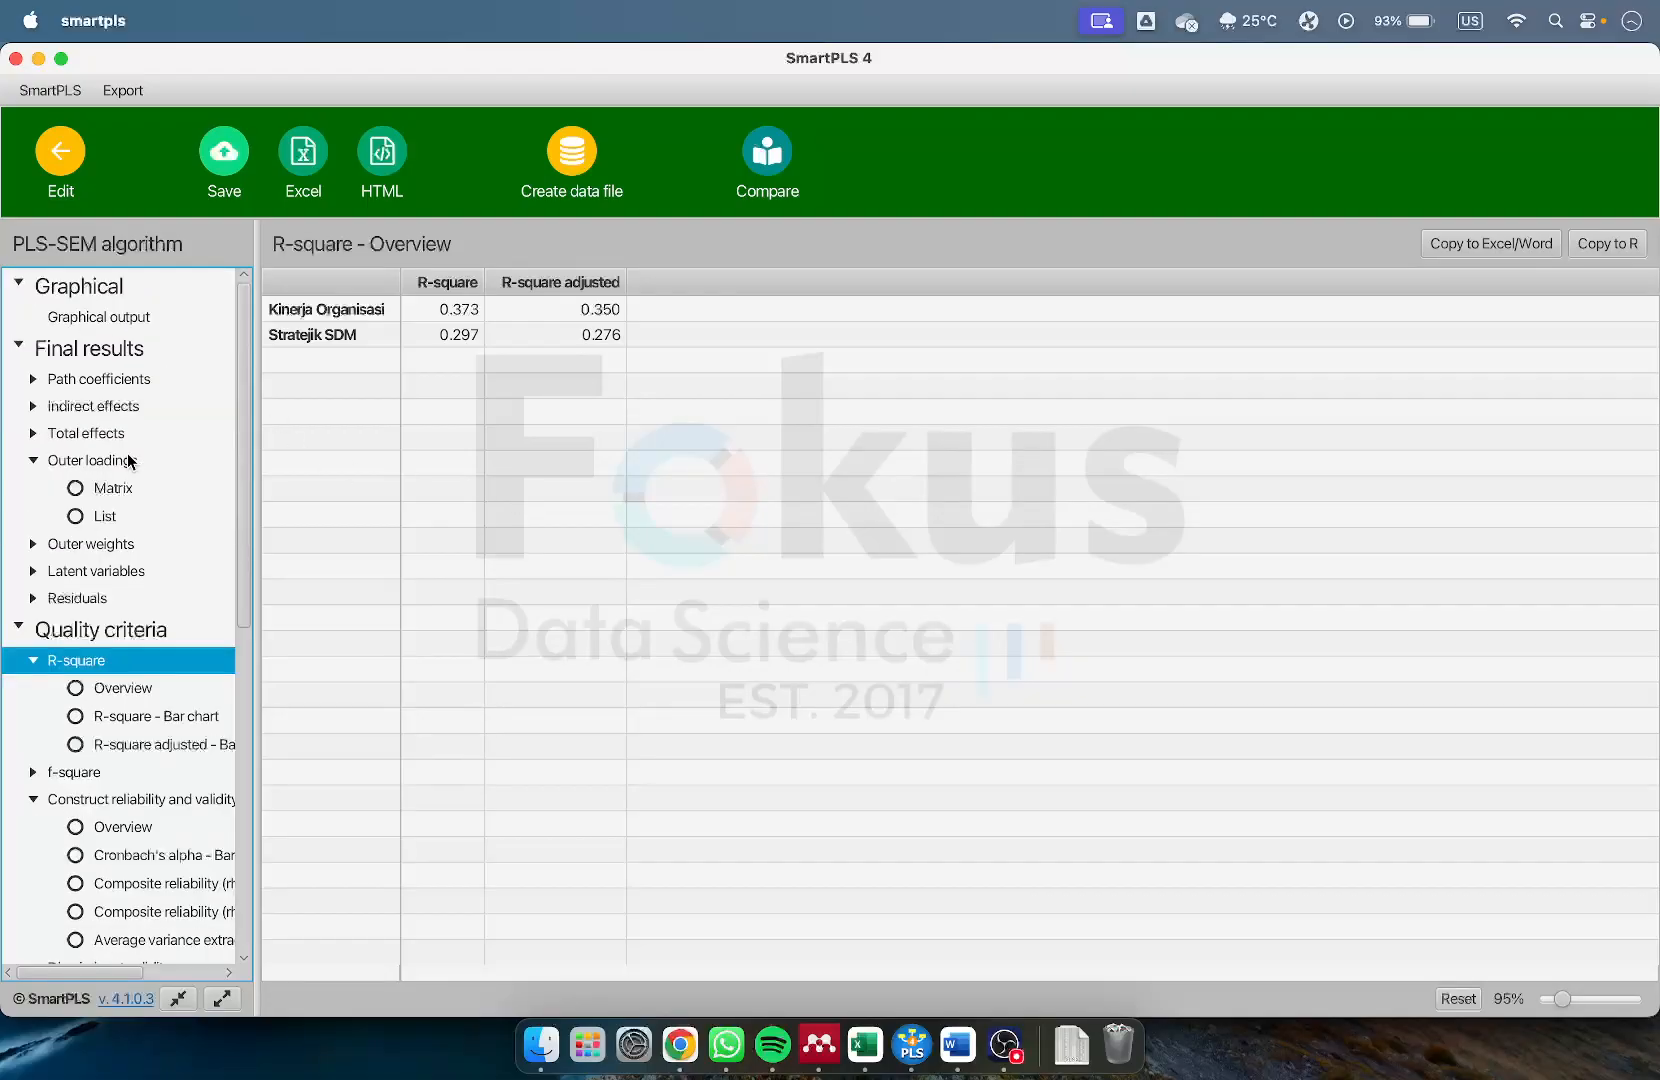
{"action": "left_click", "coordinate": [119, 318]}
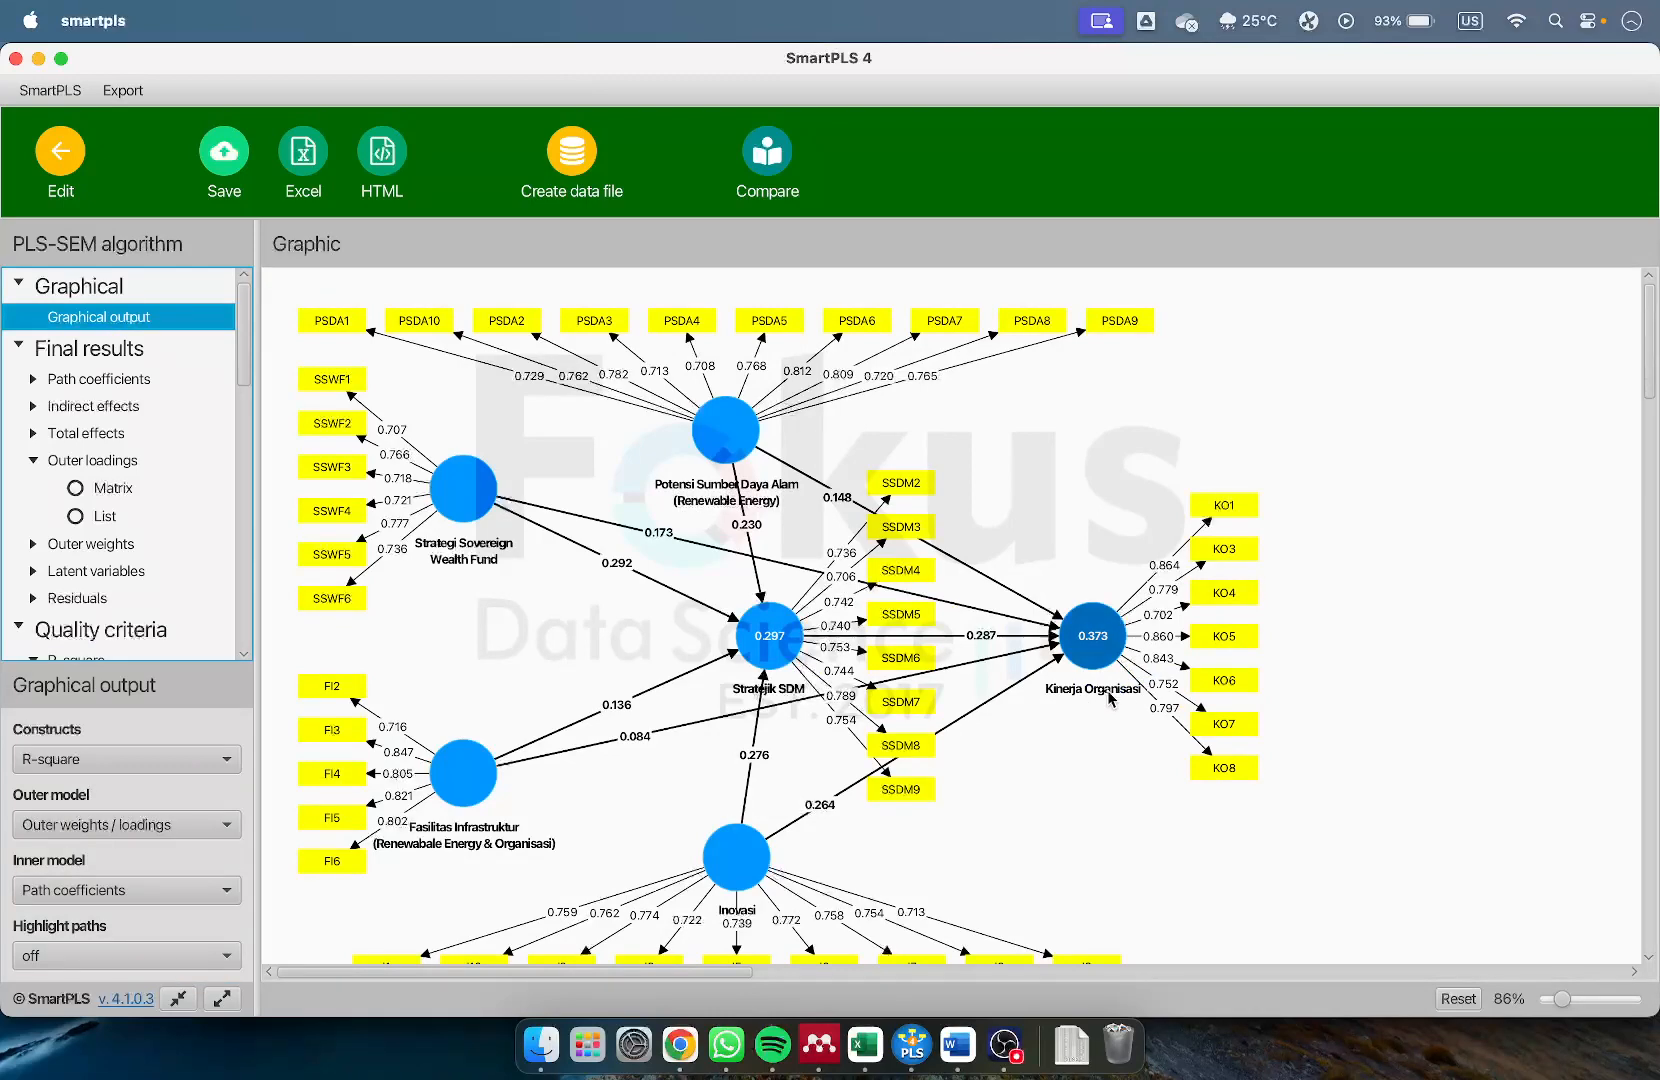
{"action": "left_click_drag", "start_coordinate": [1562, 1002], "coordinate": [1567, 1002]}
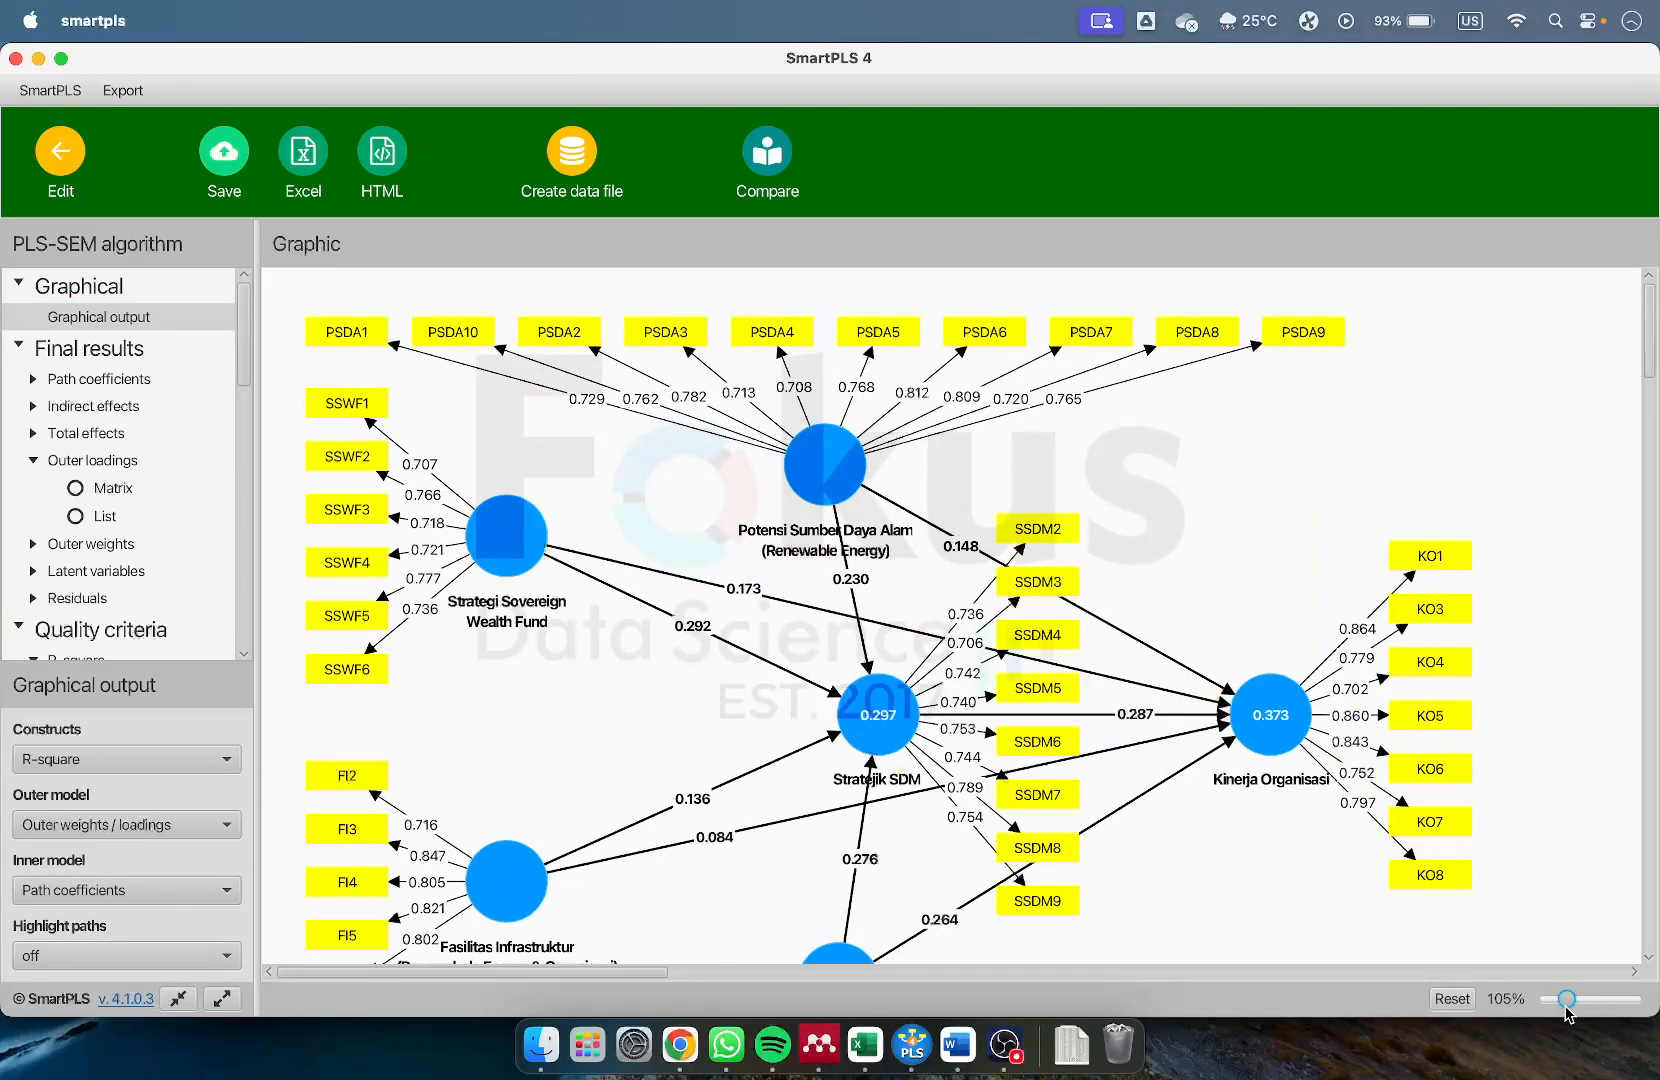
{"action": "mouse_move", "coordinate": [1292, 740]}
{"action": "left_click", "coordinate": [957, 1045]}
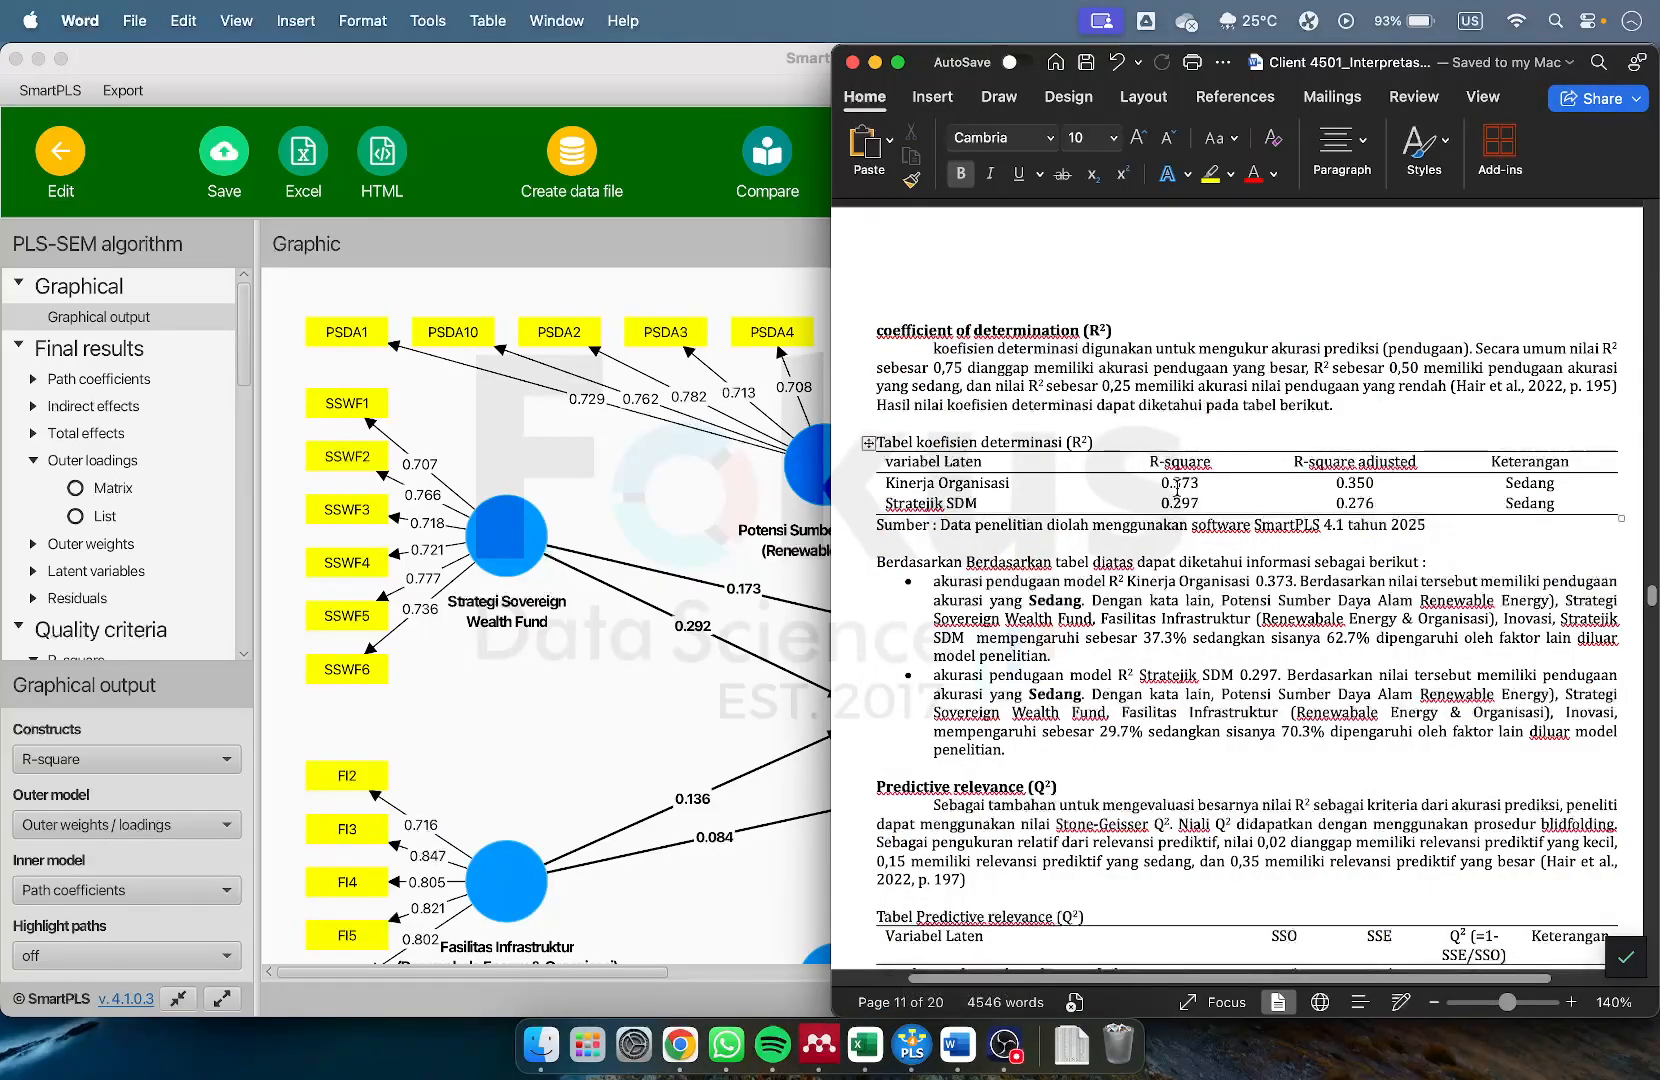
Switch back to SmartPLS and examine the constructs and paths leading to Stratejik SDM and Kinerja Organisasi in the graphical output
{"action": "left_click", "coordinate": [722, 500]}
{"action": "scroll", "coordinate": [835, 470], "scroll_direction": "down", "scroll_amount": 2}
{"action": "mouse_move", "coordinate": [838, 420]}
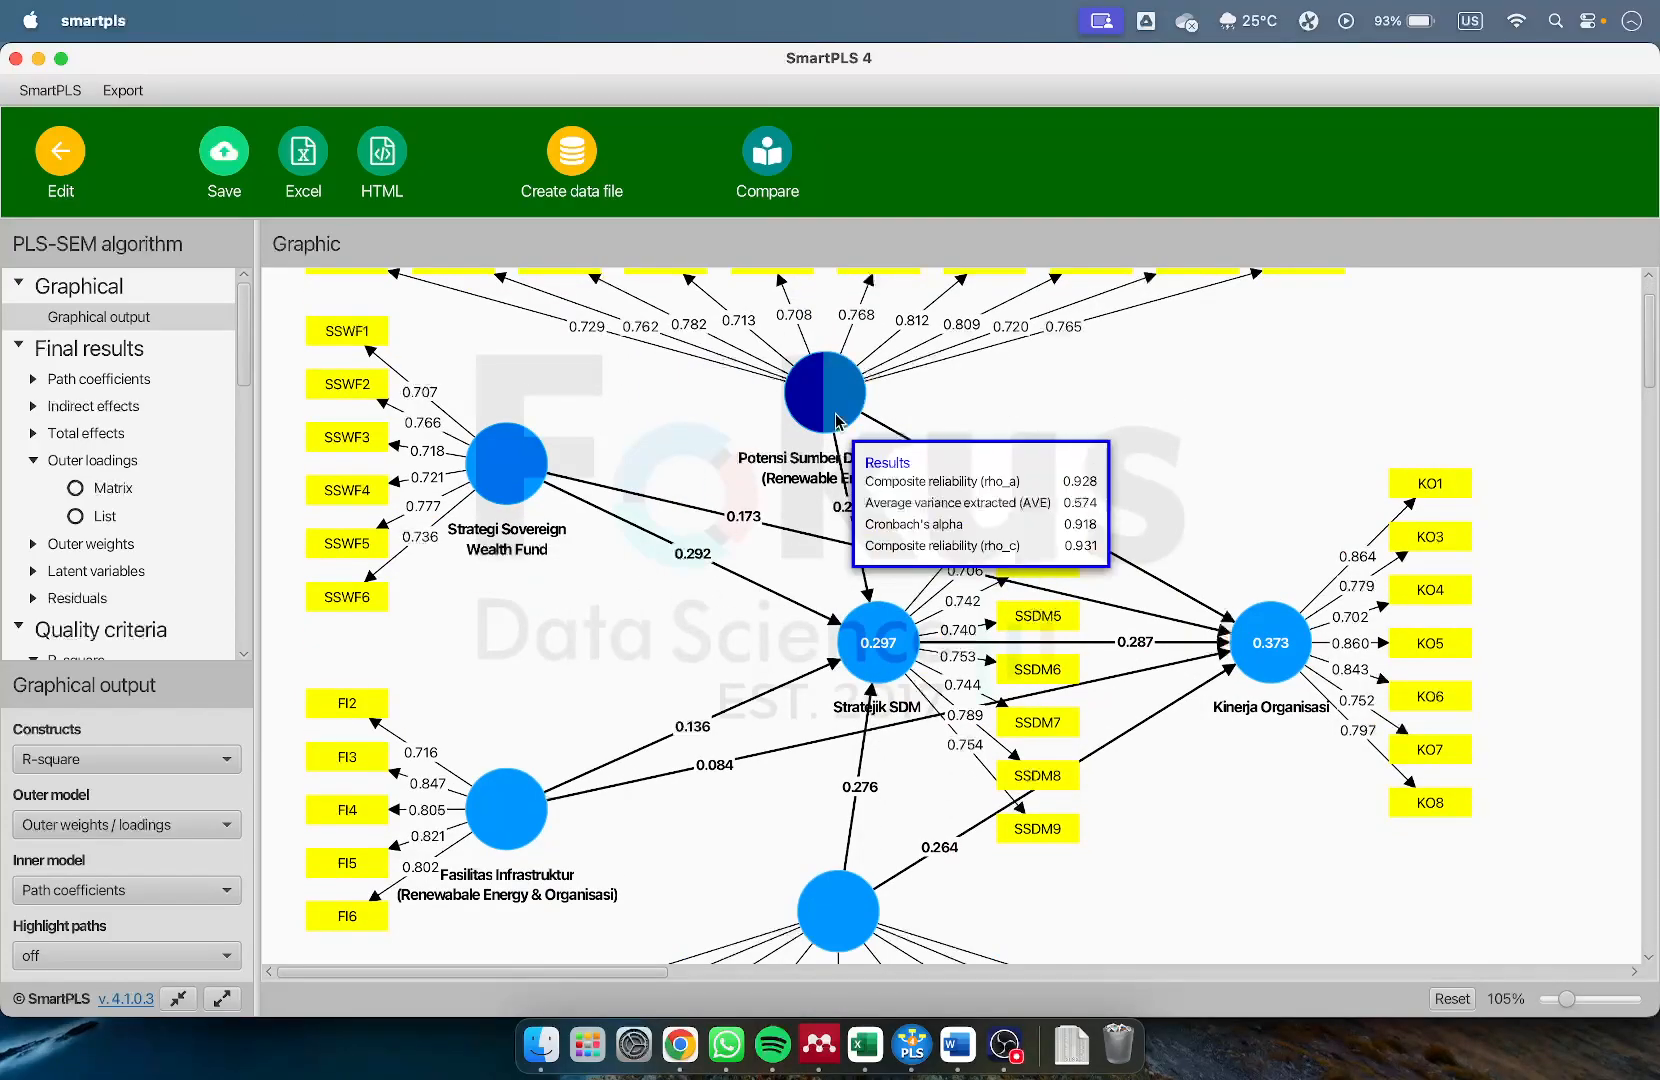
{"action": "scroll", "coordinate": [838, 420], "scroll_direction": "up", "scroll_amount": 2}
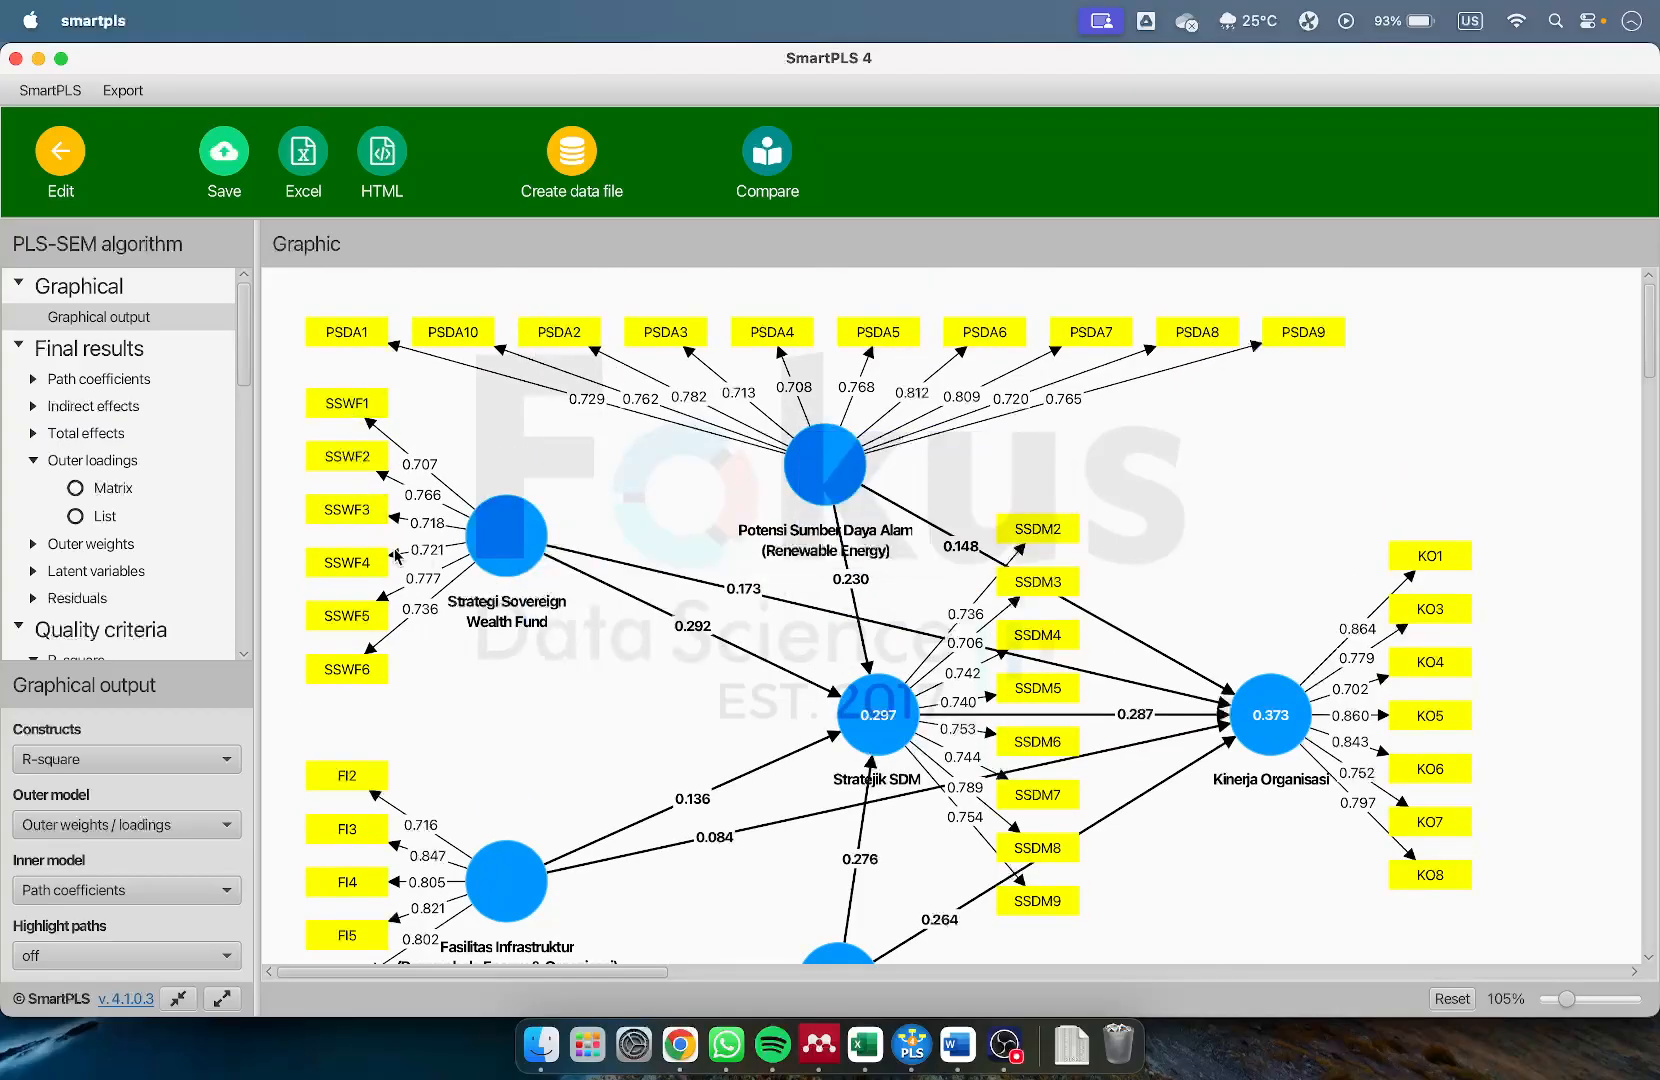
{"action": "scroll", "coordinate": [397, 556], "scroll_direction": "down", "scroll_amount": 5}
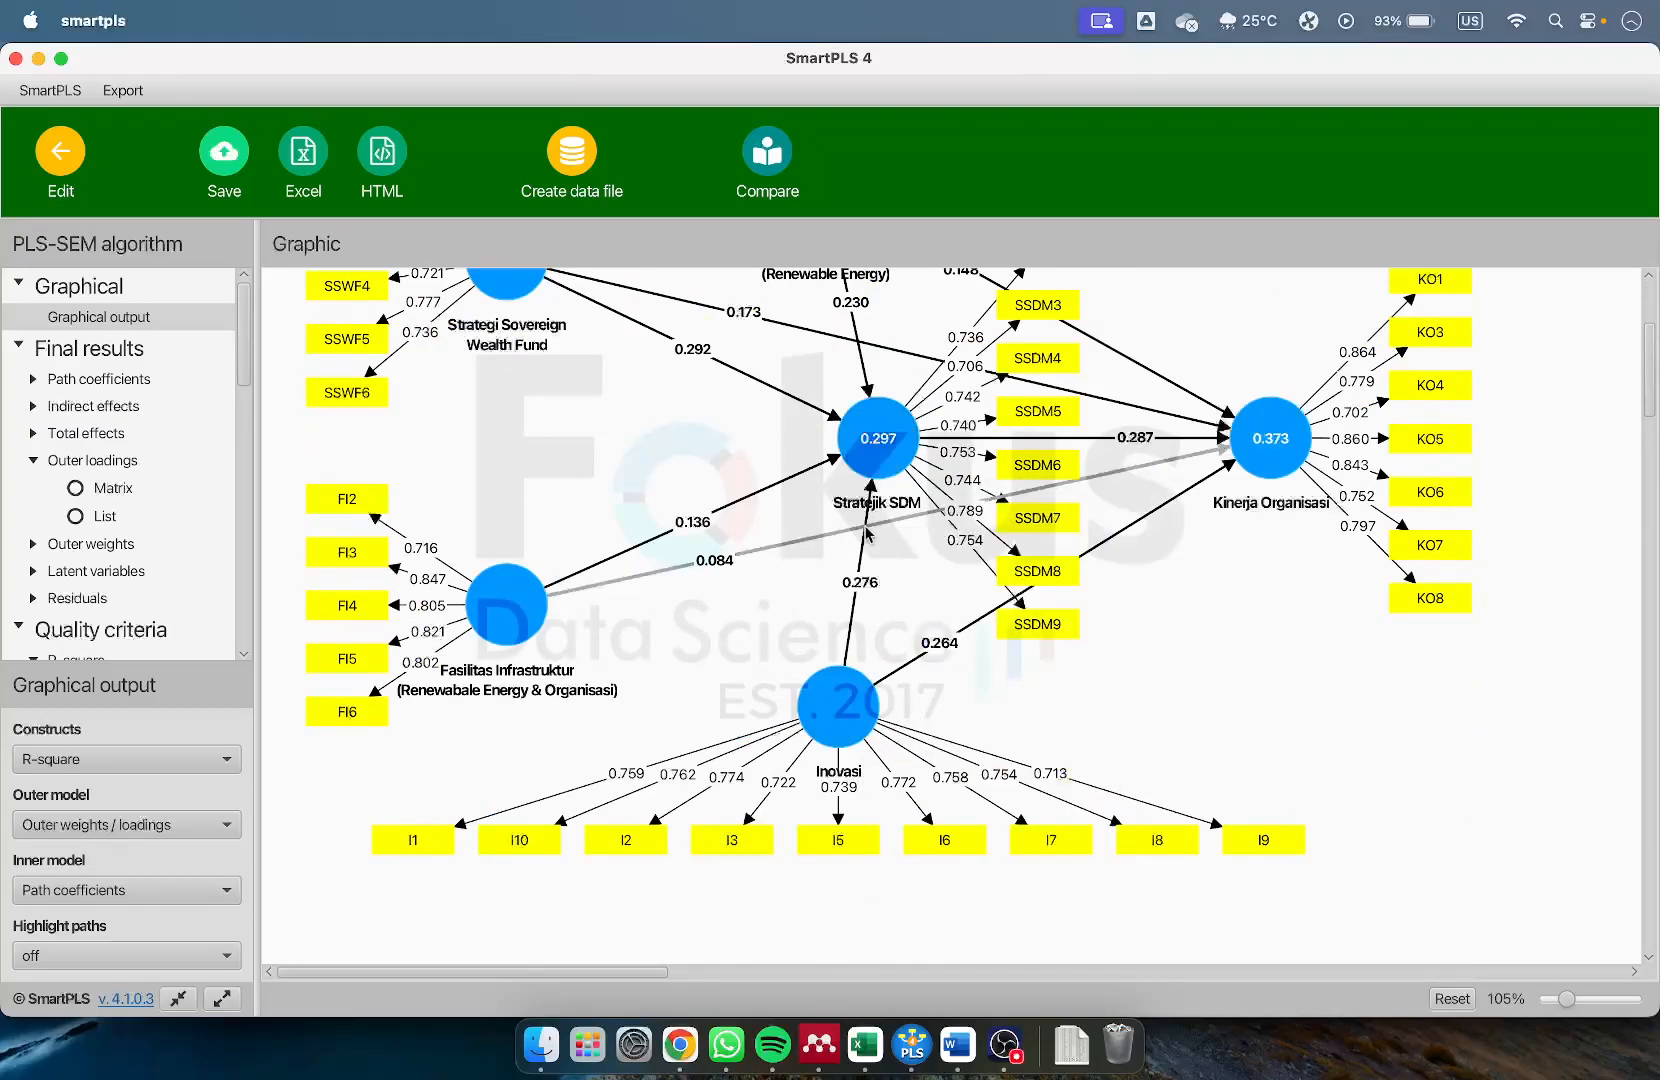
{"action": "scroll", "coordinate": [870, 490], "scroll_direction": "up", "scroll_amount": 1}
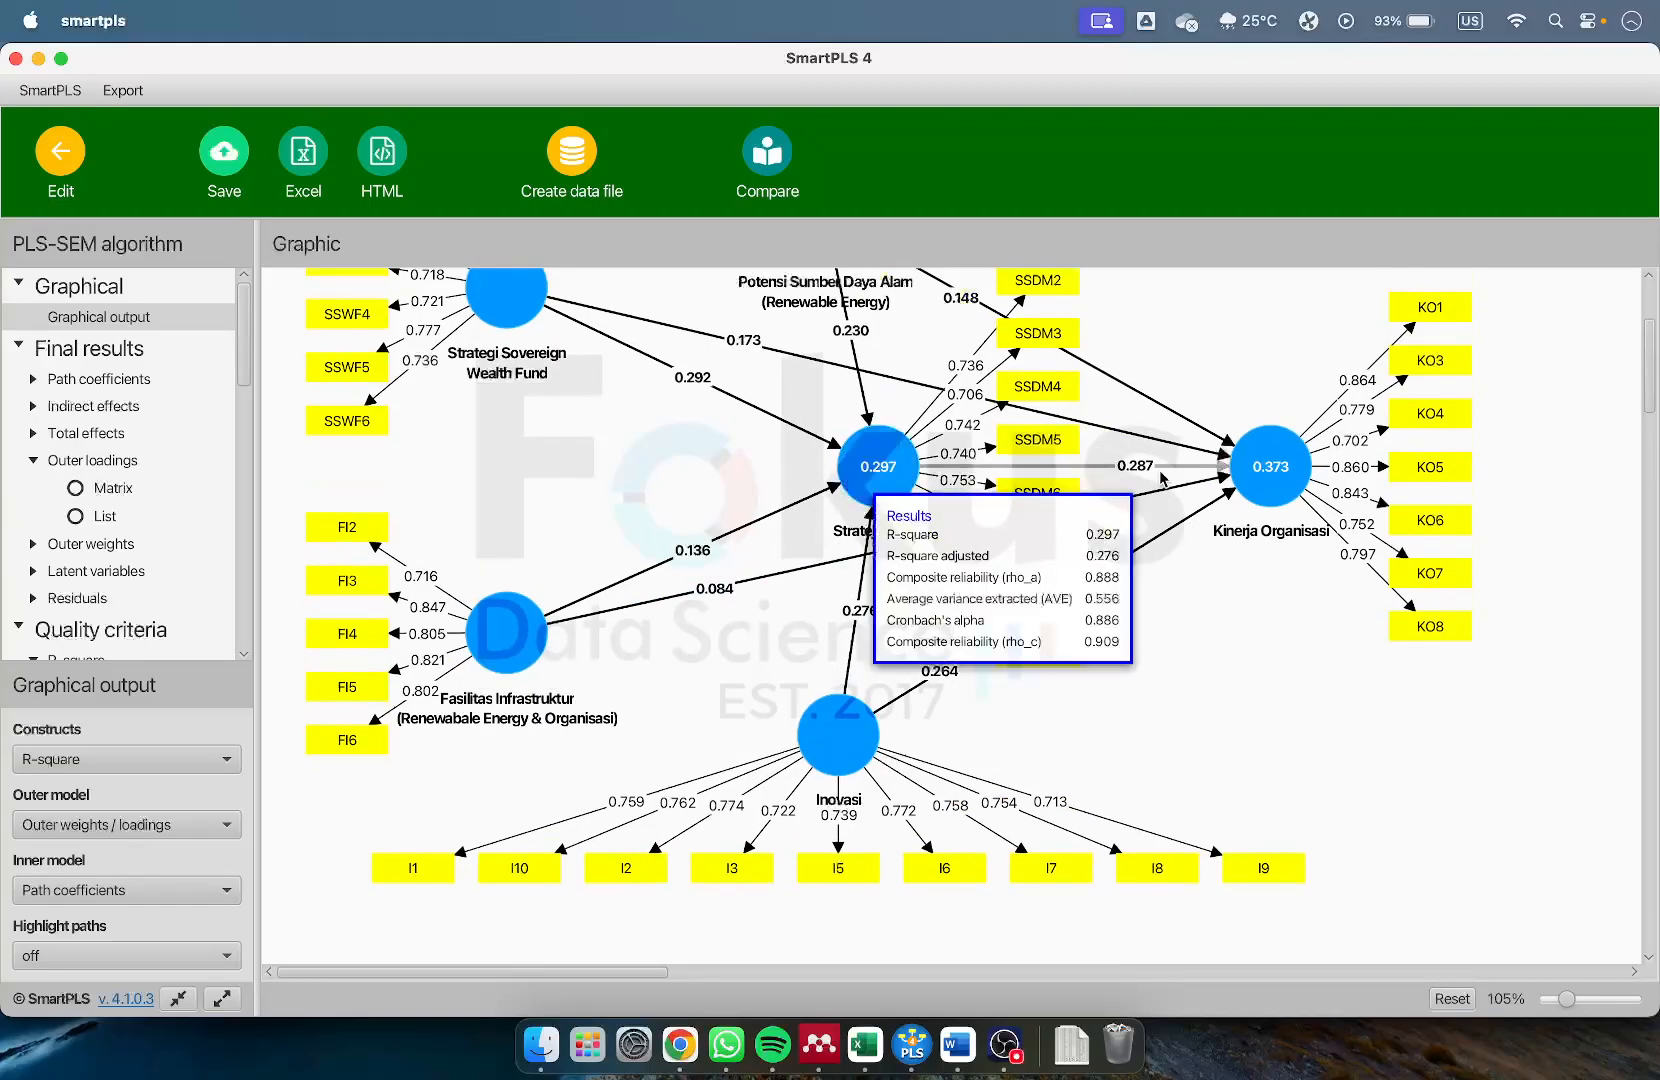
Examine the result details of the Kinerja Organisasi, Stratejik SDM and Potensi Sumber Daya Alam constructs in the graphical output
{"action": "mouse_move", "coordinate": [1265, 485]}
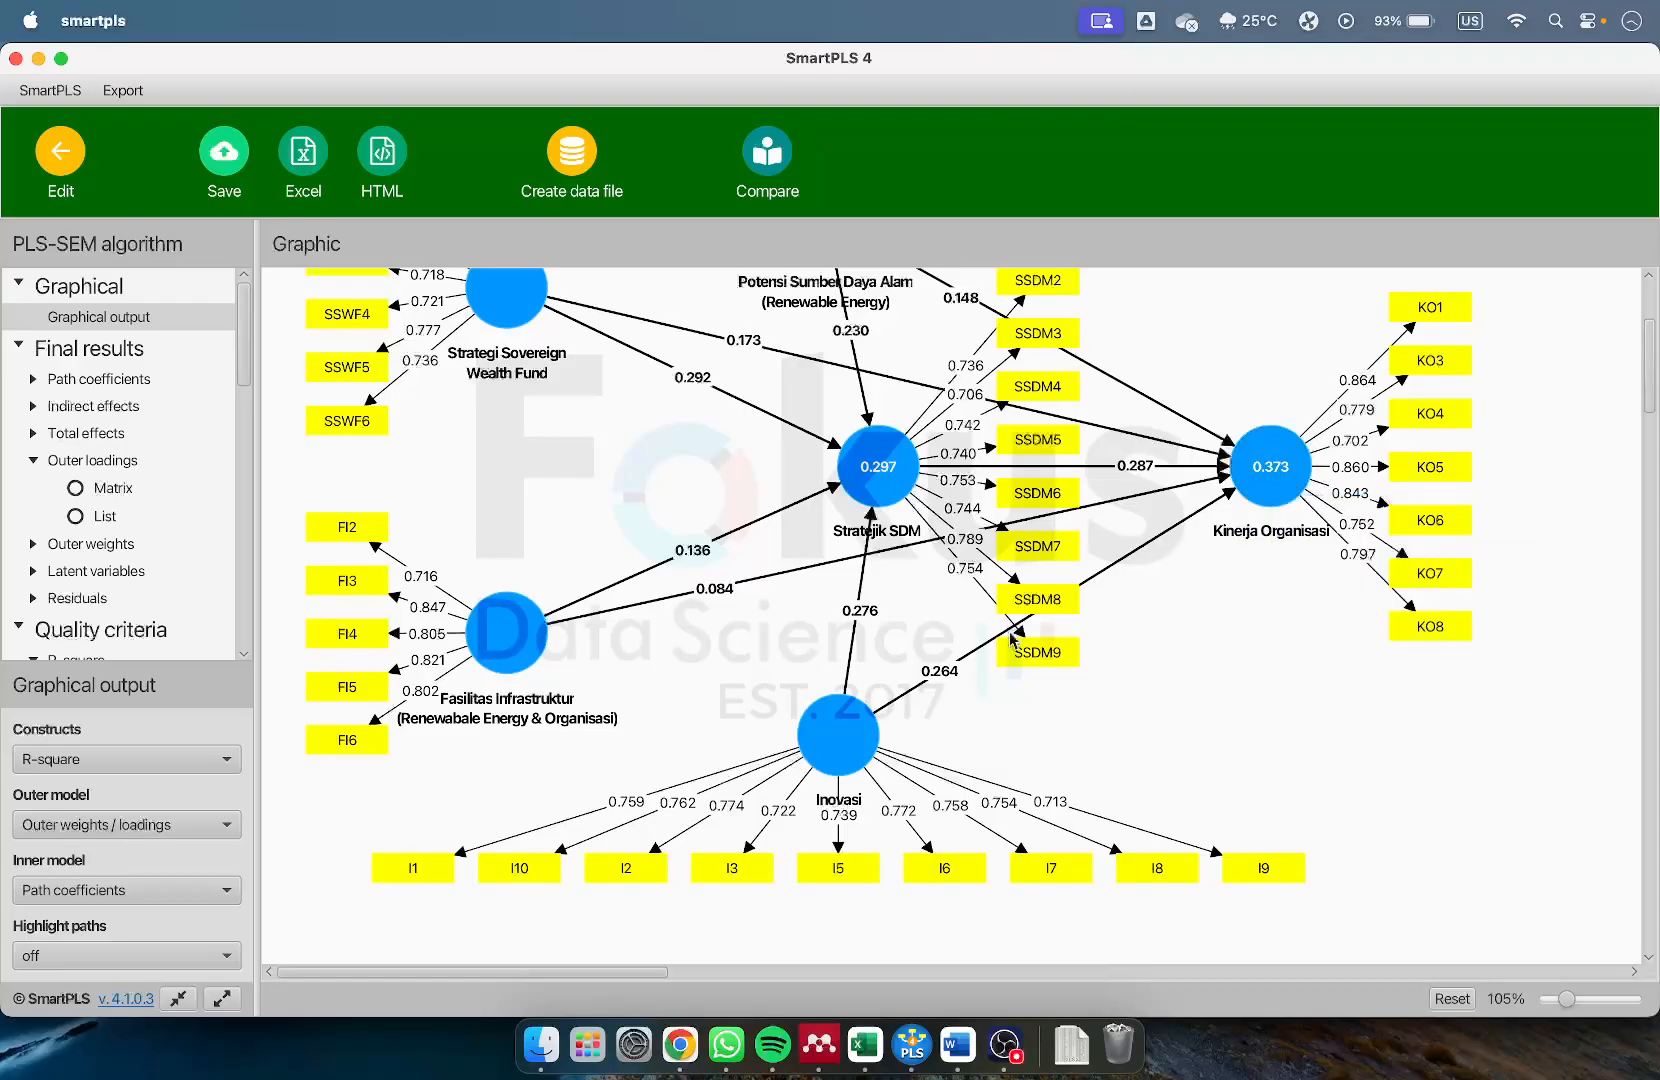
{"action": "mouse_move", "coordinate": [860, 478]}
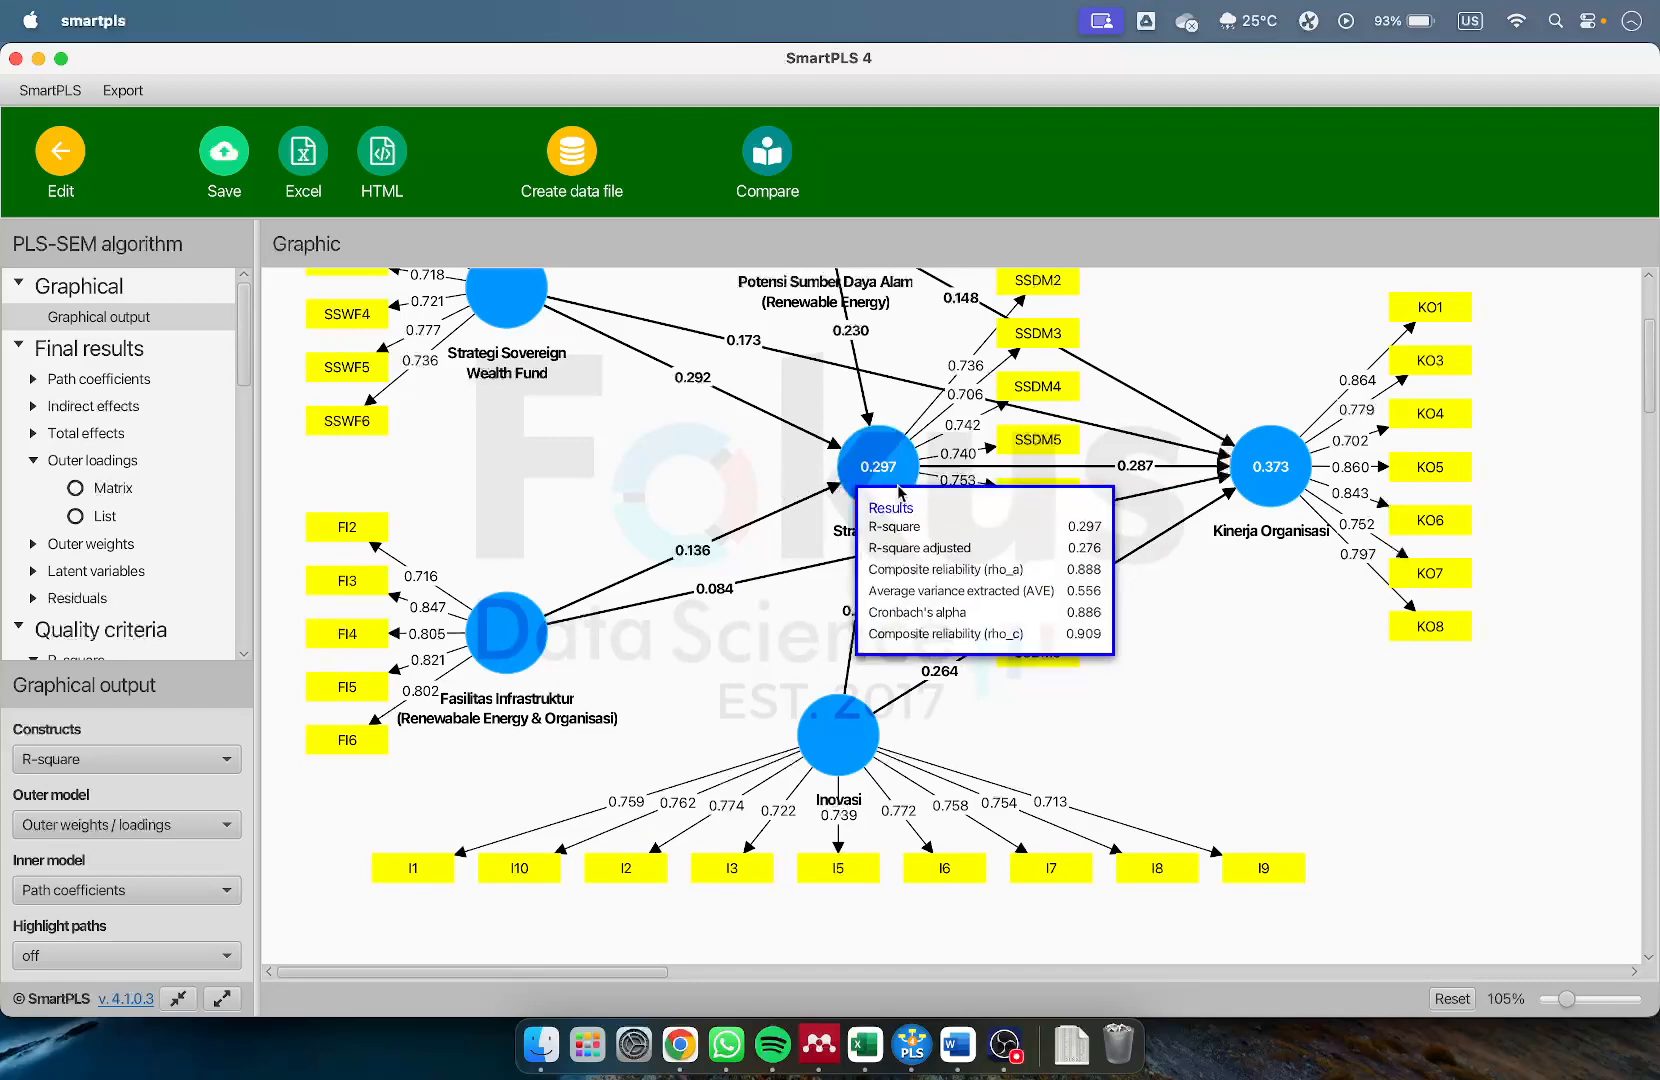
{"action": "scroll", "coordinate": [895, 485], "scroll_direction": "up", "scroll_amount": 3}
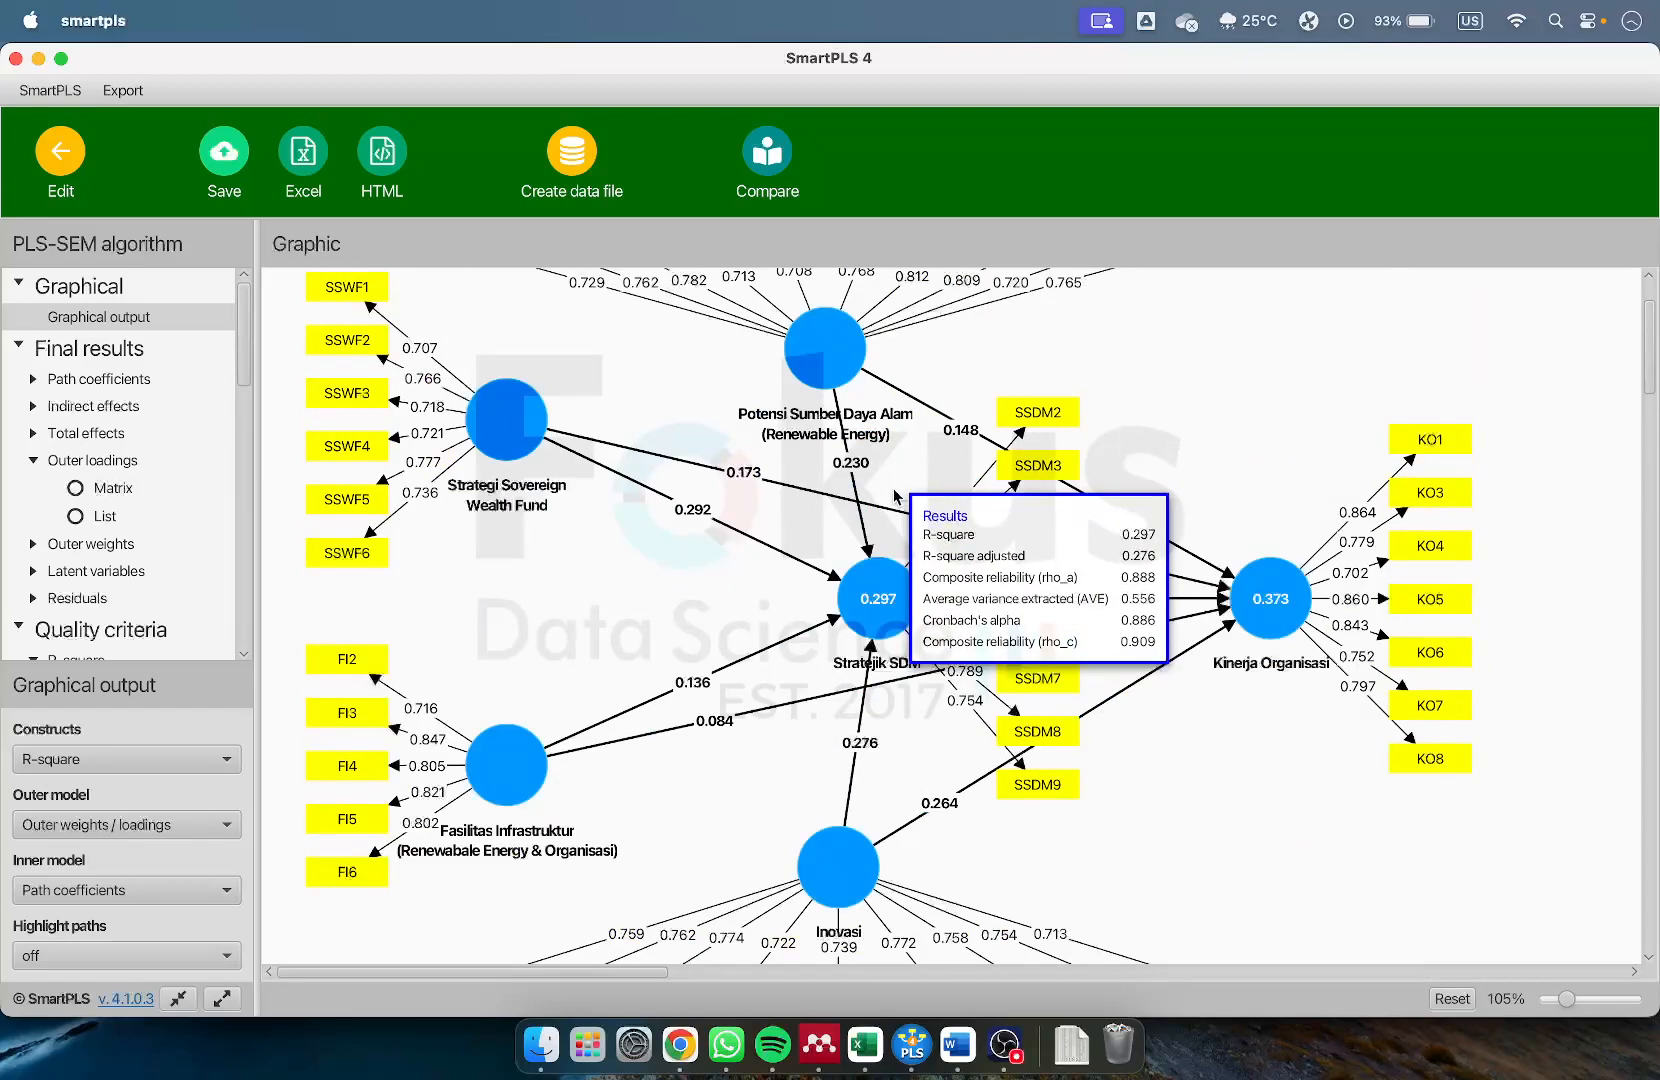
{"action": "mouse_move", "coordinate": [858, 372]}
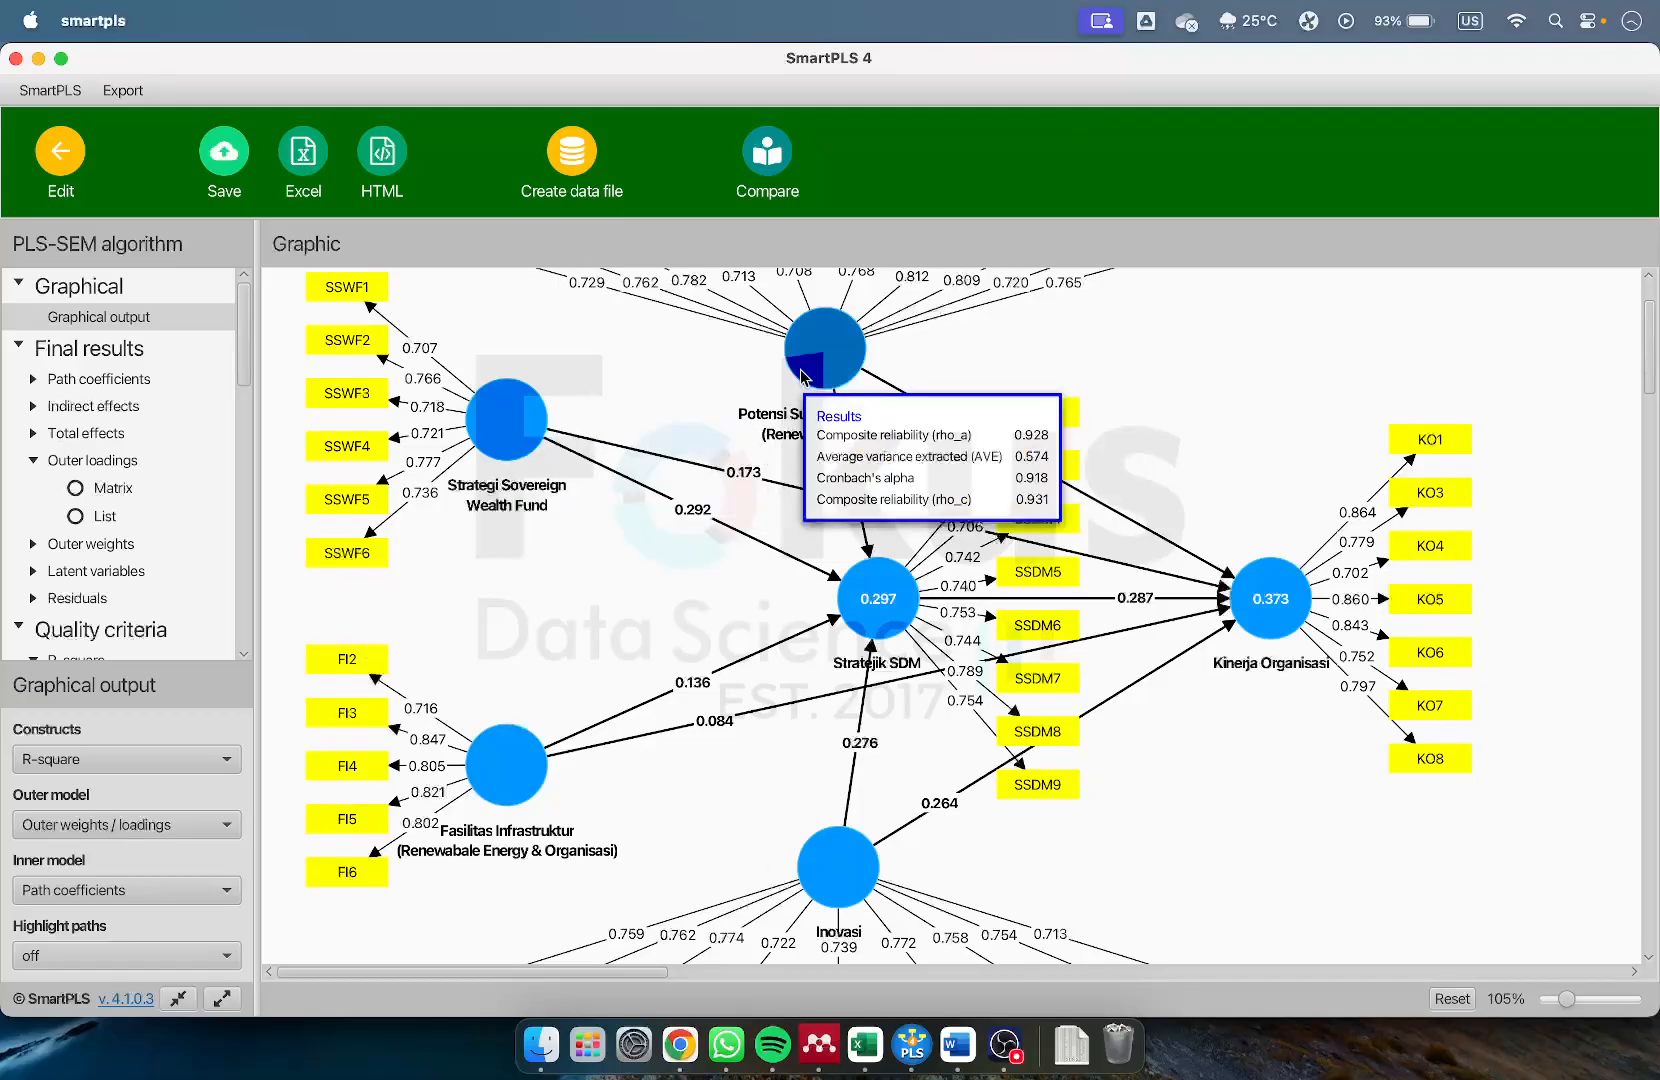
{"action": "mouse_move", "coordinate": [803, 365]}
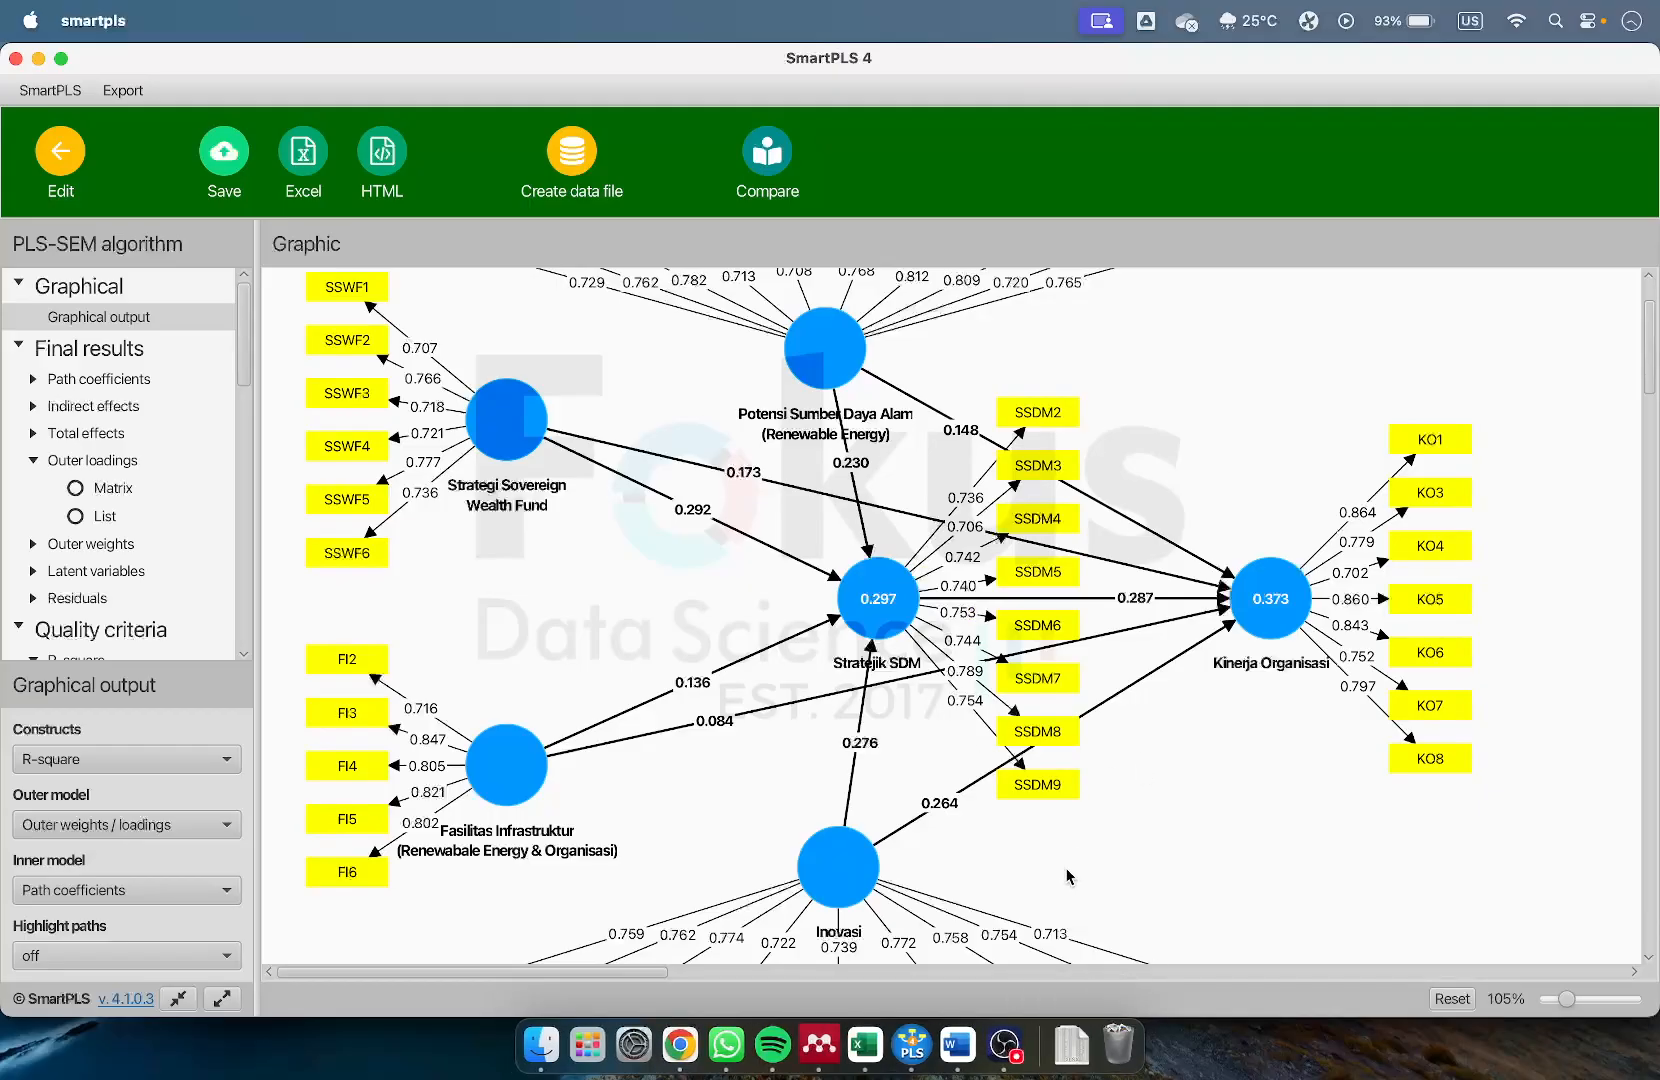
Switch to Word, highlight the Predictive relevance heading, and read on to the effect size (f²) section
{"action": "left_click", "coordinate": [961, 1066]}
{"action": "scroll", "coordinate": [990, 635], "scroll_direction": "down", "scroll_amount": 4}
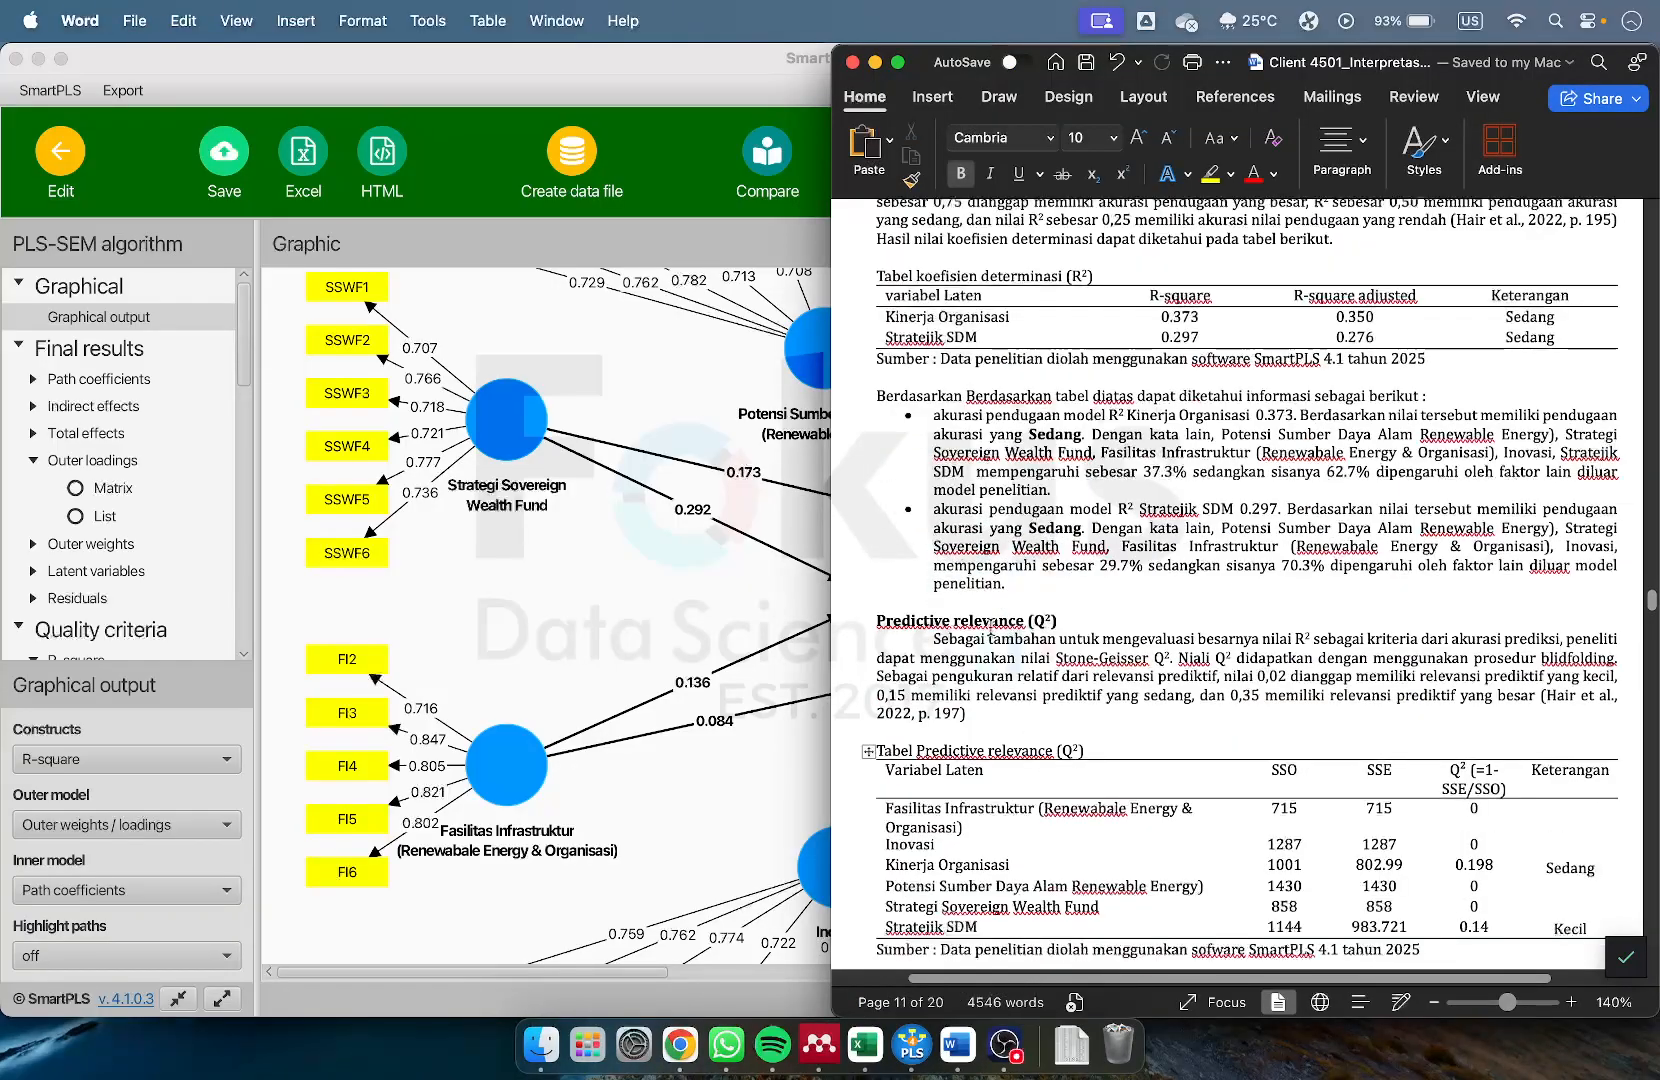
{"action": "left_click_drag", "start_coordinate": [877, 620], "coordinate": [1027, 620]}
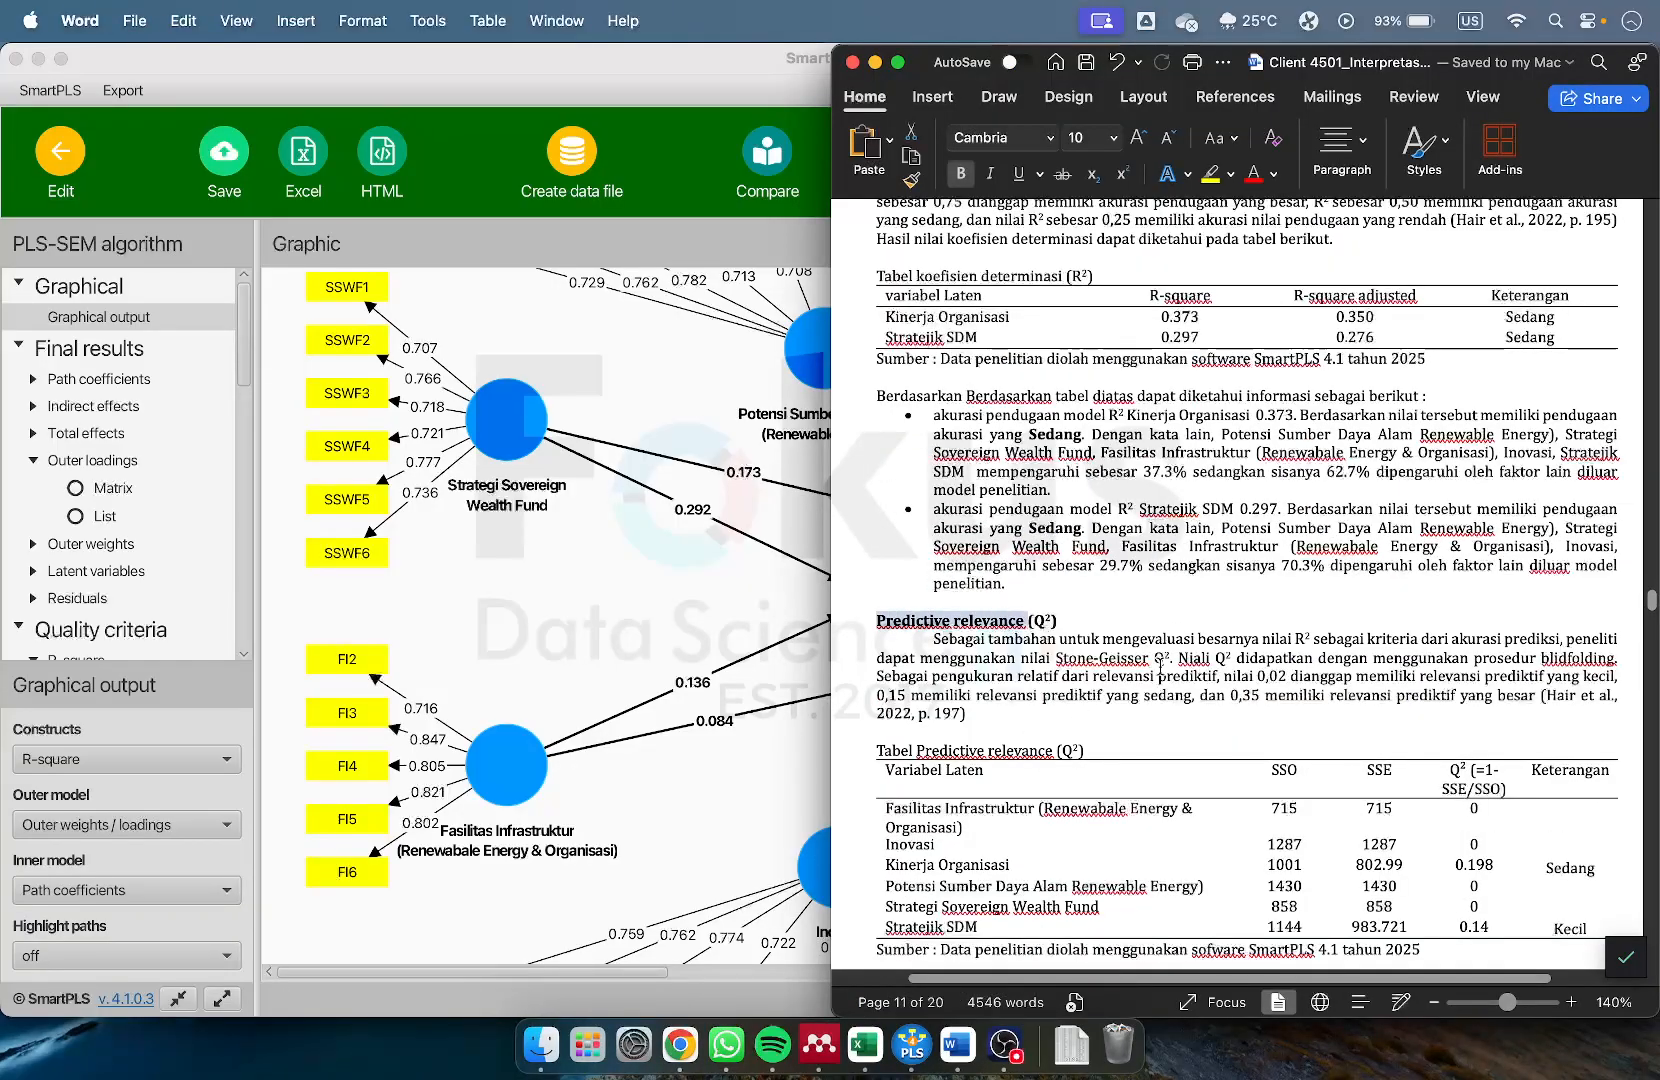
{"action": "scroll", "coordinate": [1162, 676], "scroll_direction": "down", "scroll_amount": 5}
{"action": "scroll", "coordinate": [1166, 682], "scroll_direction": "down", "scroll_amount": 10}
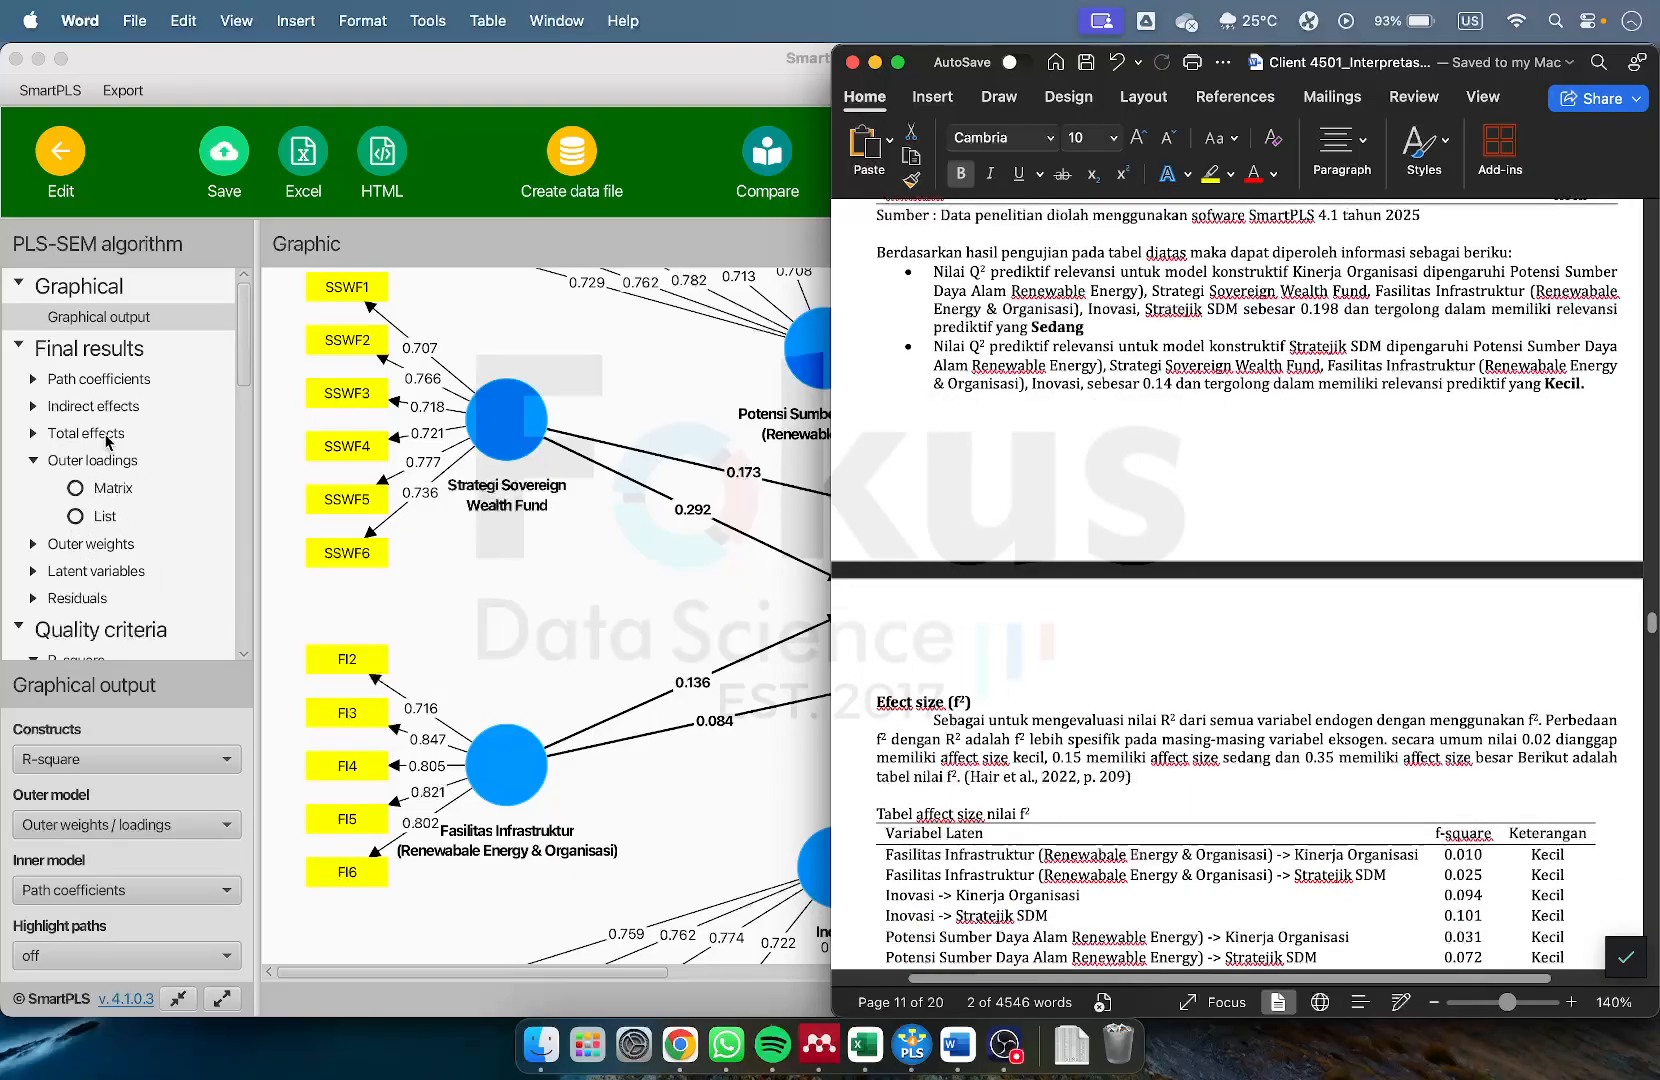
Return to SmartPLS and open the f-square results as a list
{"action": "left_click", "coordinate": [107, 466]}
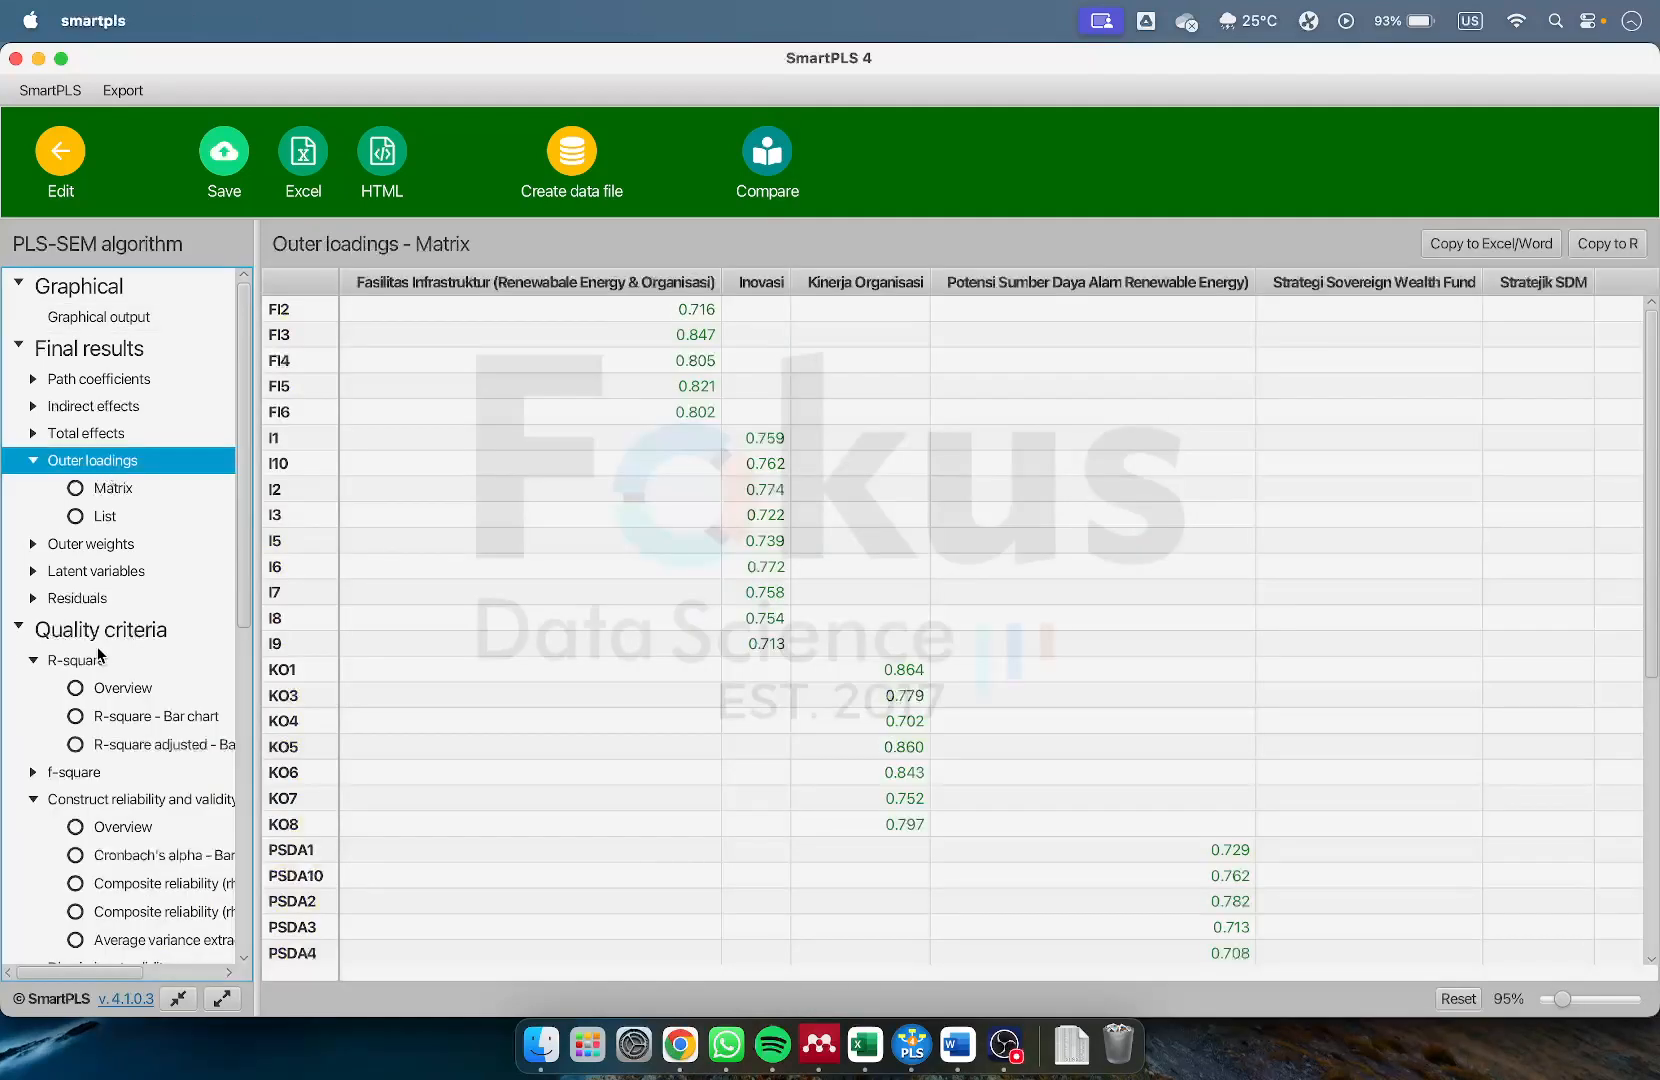
{"action": "scroll", "coordinate": [87, 570], "scroll_direction": "down", "scroll_amount": 2}
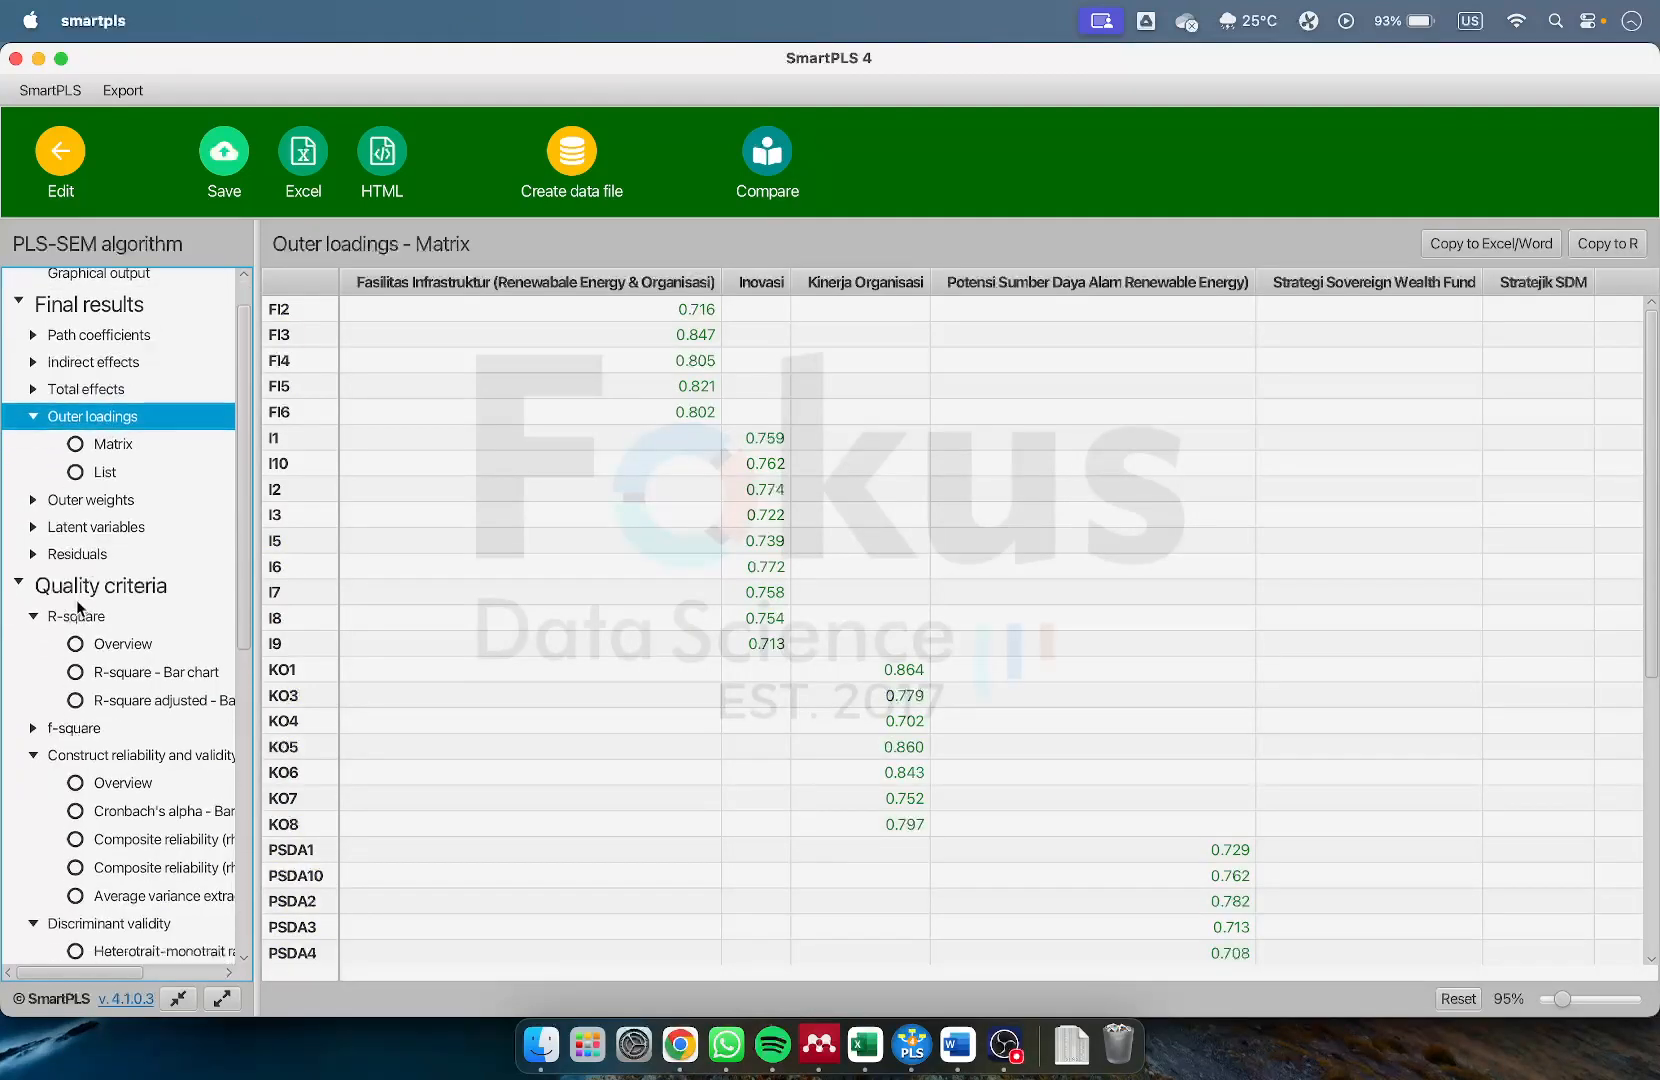
{"action": "left_click", "coordinate": [72, 728]}
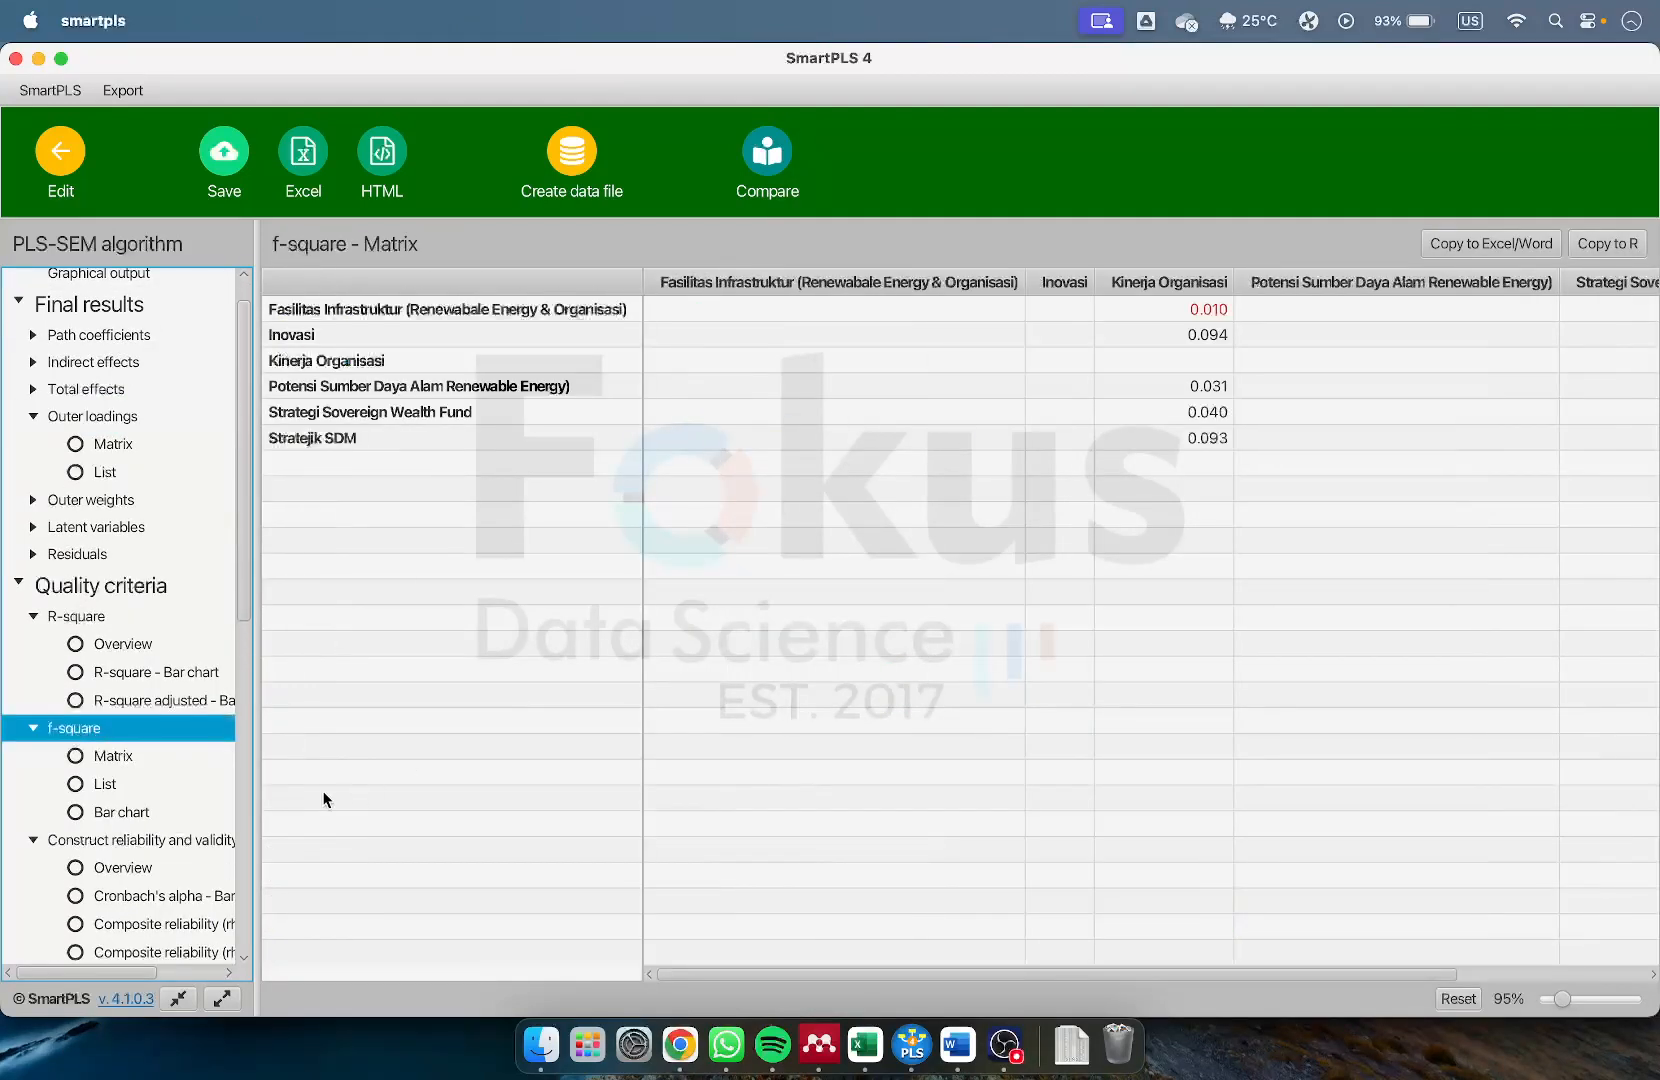
{"action": "left_click", "coordinate": [95, 784]}
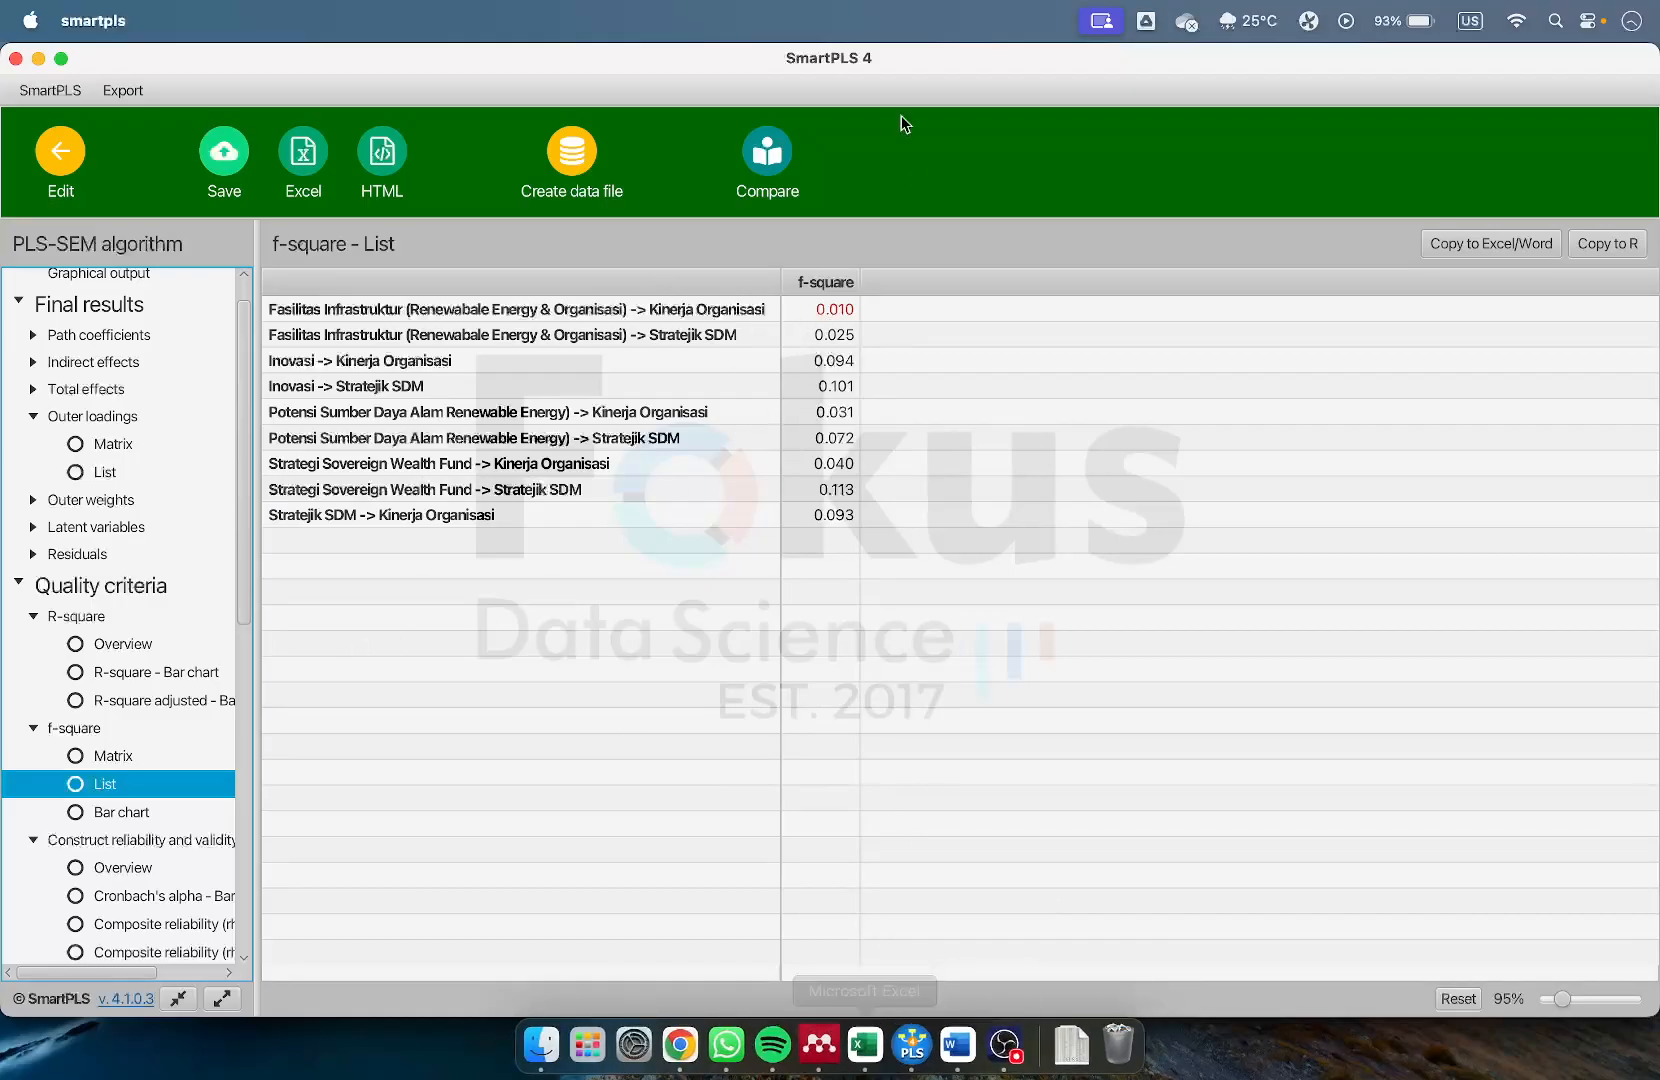
Switch to Word and compare the f-square column of the effect size table with the small, medium and large thresholds in the text above it
{"action": "left_click", "coordinate": [957, 1044]}
{"action": "scroll", "coordinate": [1447, 524], "scroll_direction": "down", "scroll_amount": 5}
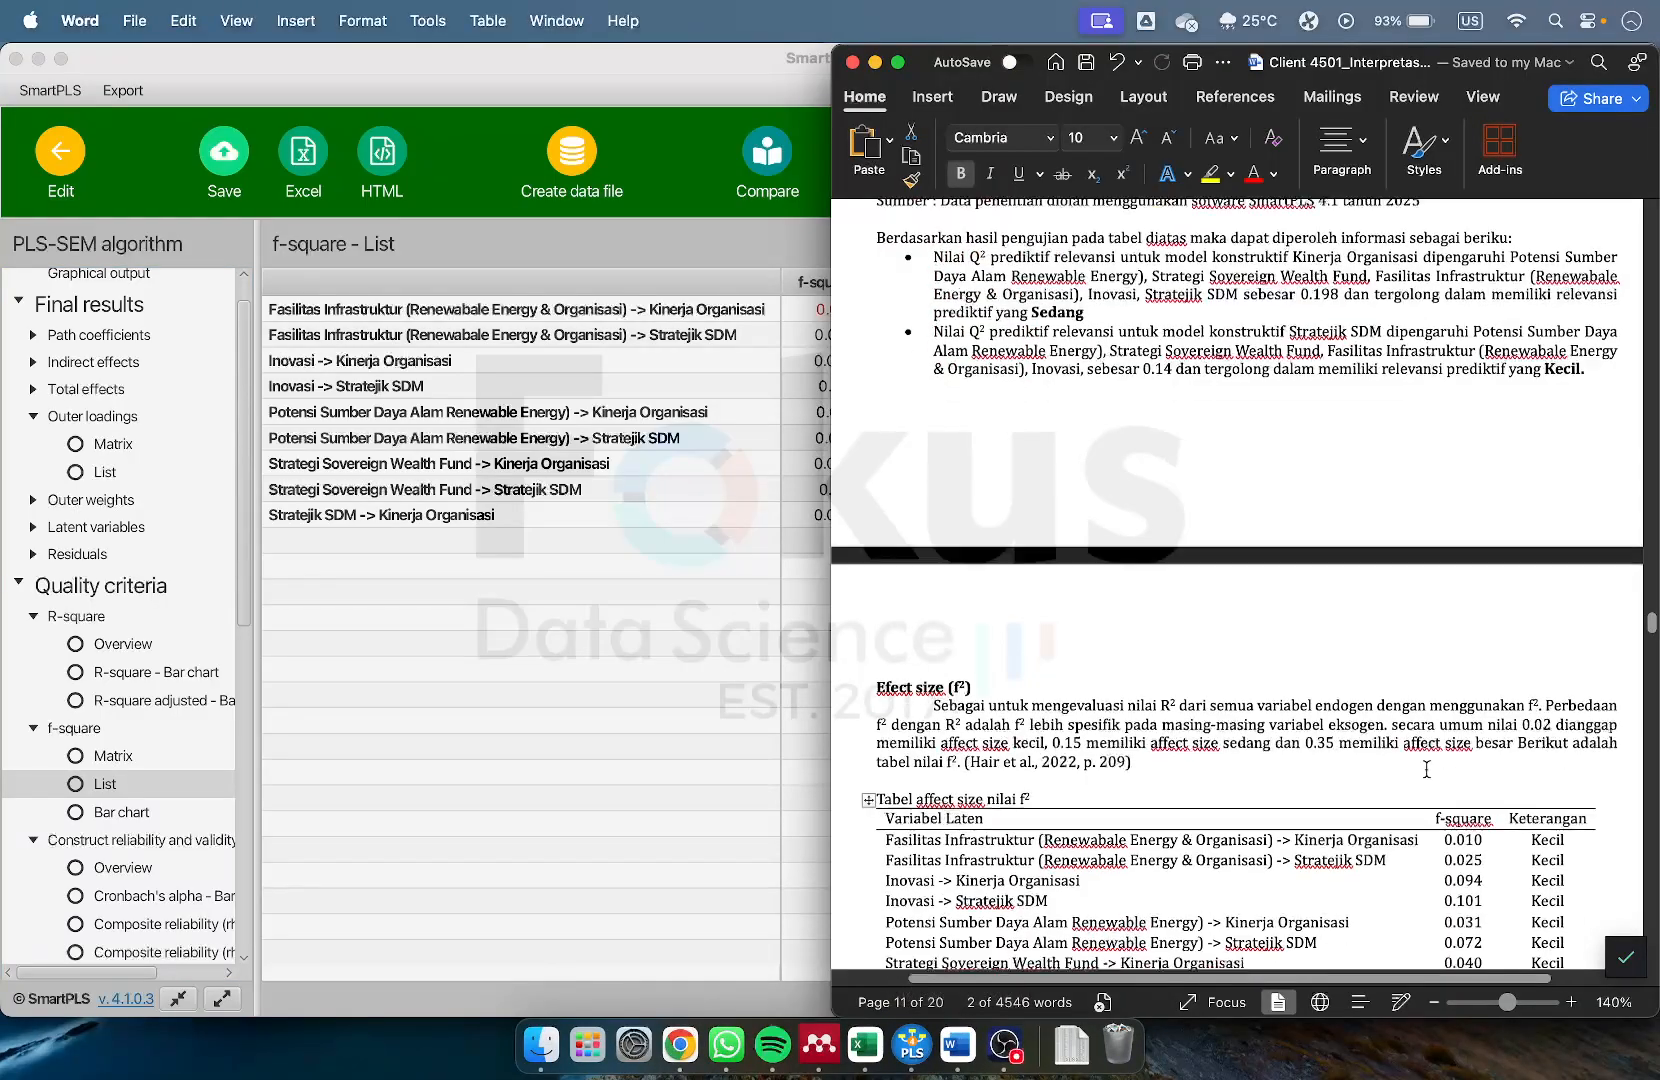
{"action": "left_click", "coordinate": [1445, 490]}
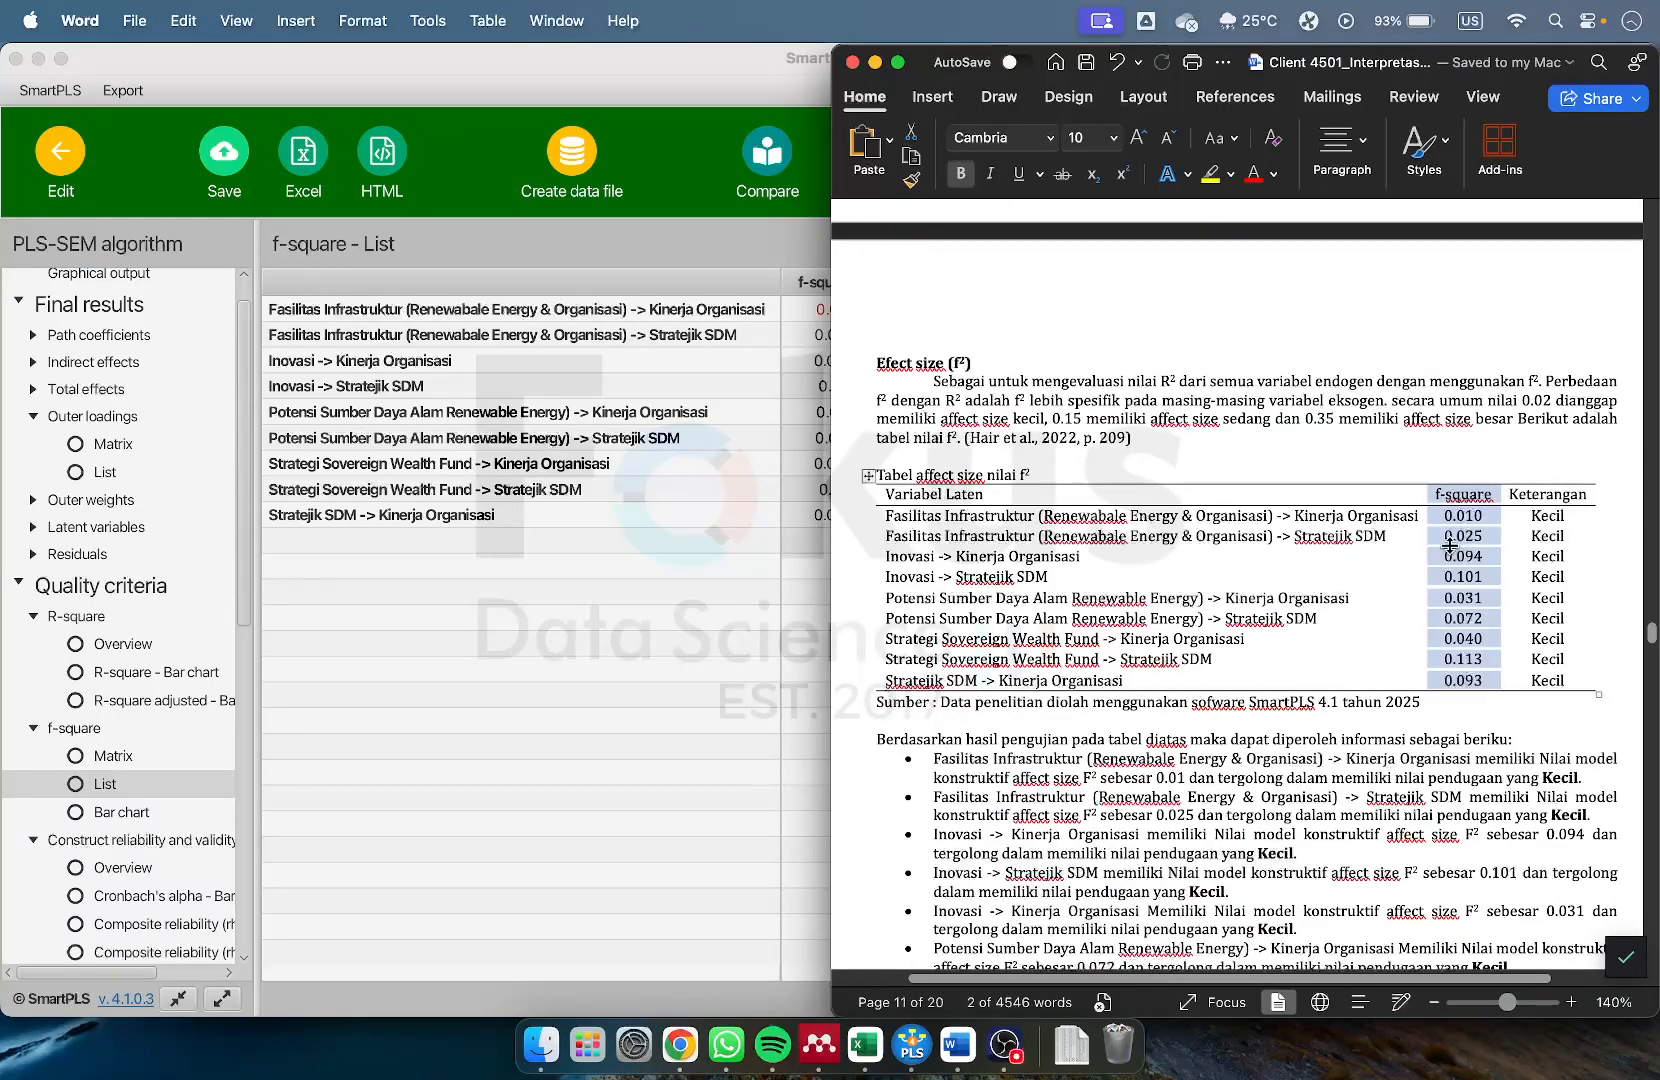
{"action": "left_click", "coordinate": [1297, 400]}
{"action": "left_click_drag", "start_coordinate": [1202, 443], "coordinate": [1068, 420]}
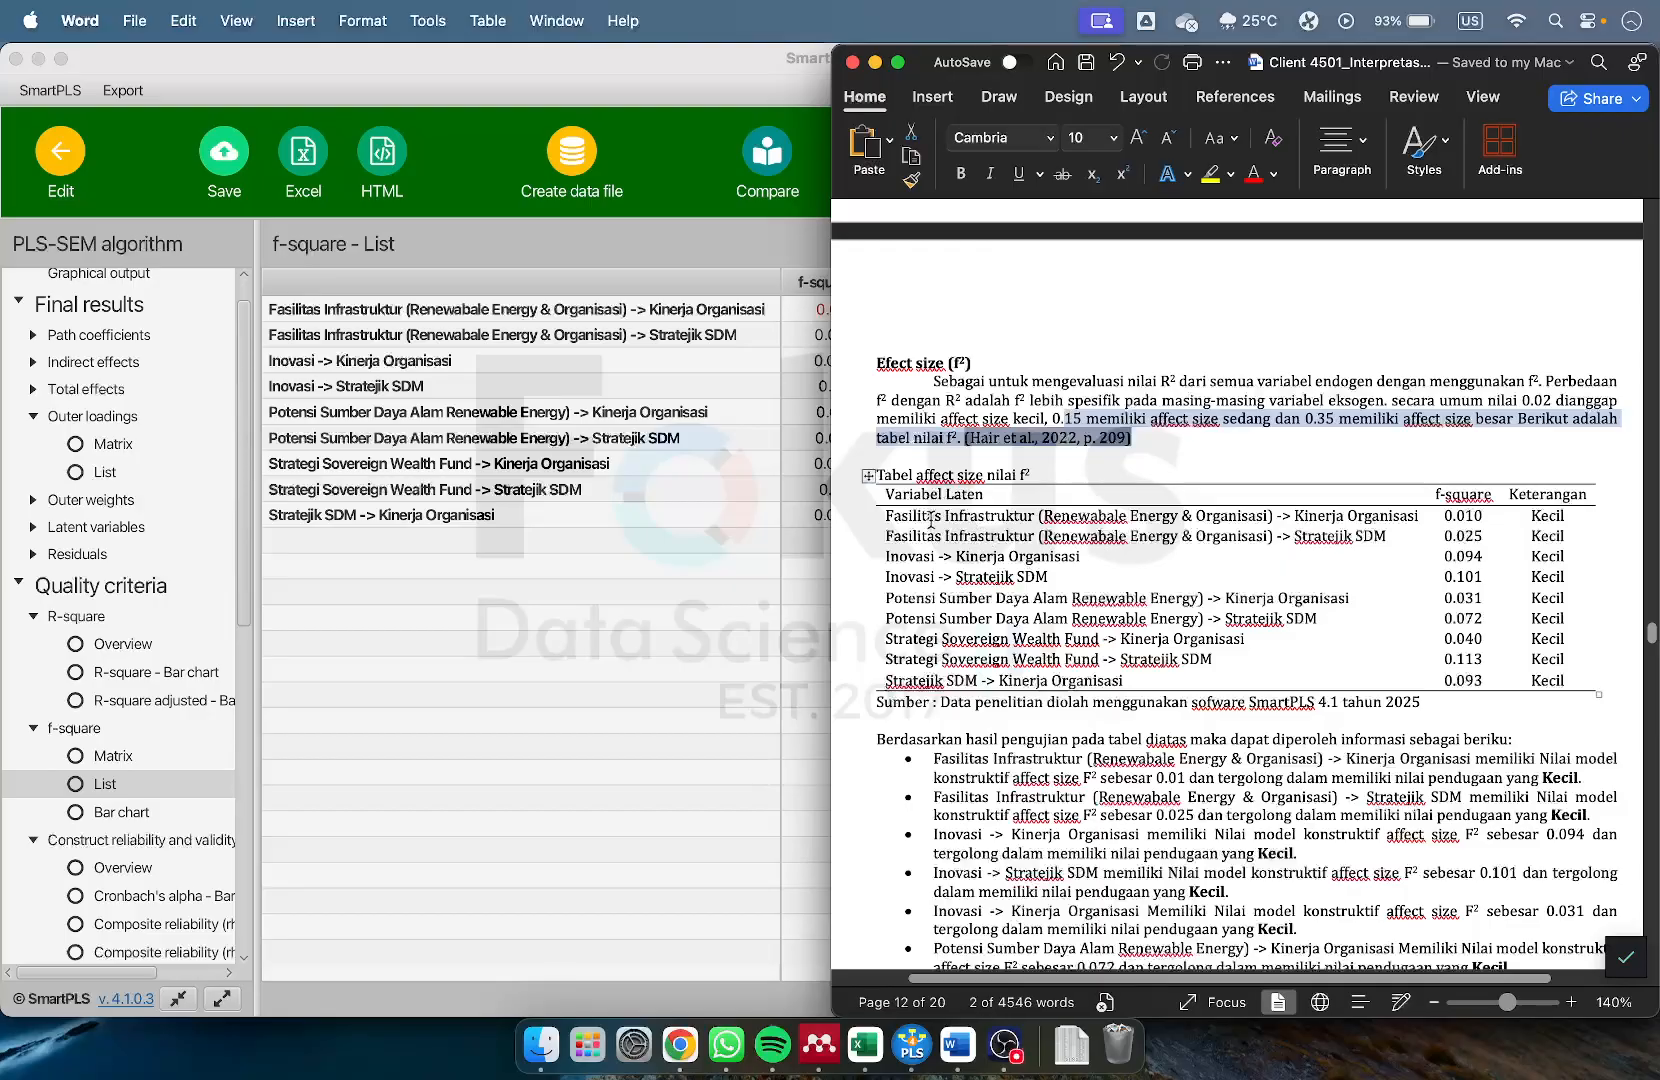
{"action": "left_click_drag", "start_coordinate": [928, 517], "coordinate": [965, 520]}
{"action": "left_click", "coordinate": [1347, 516]}
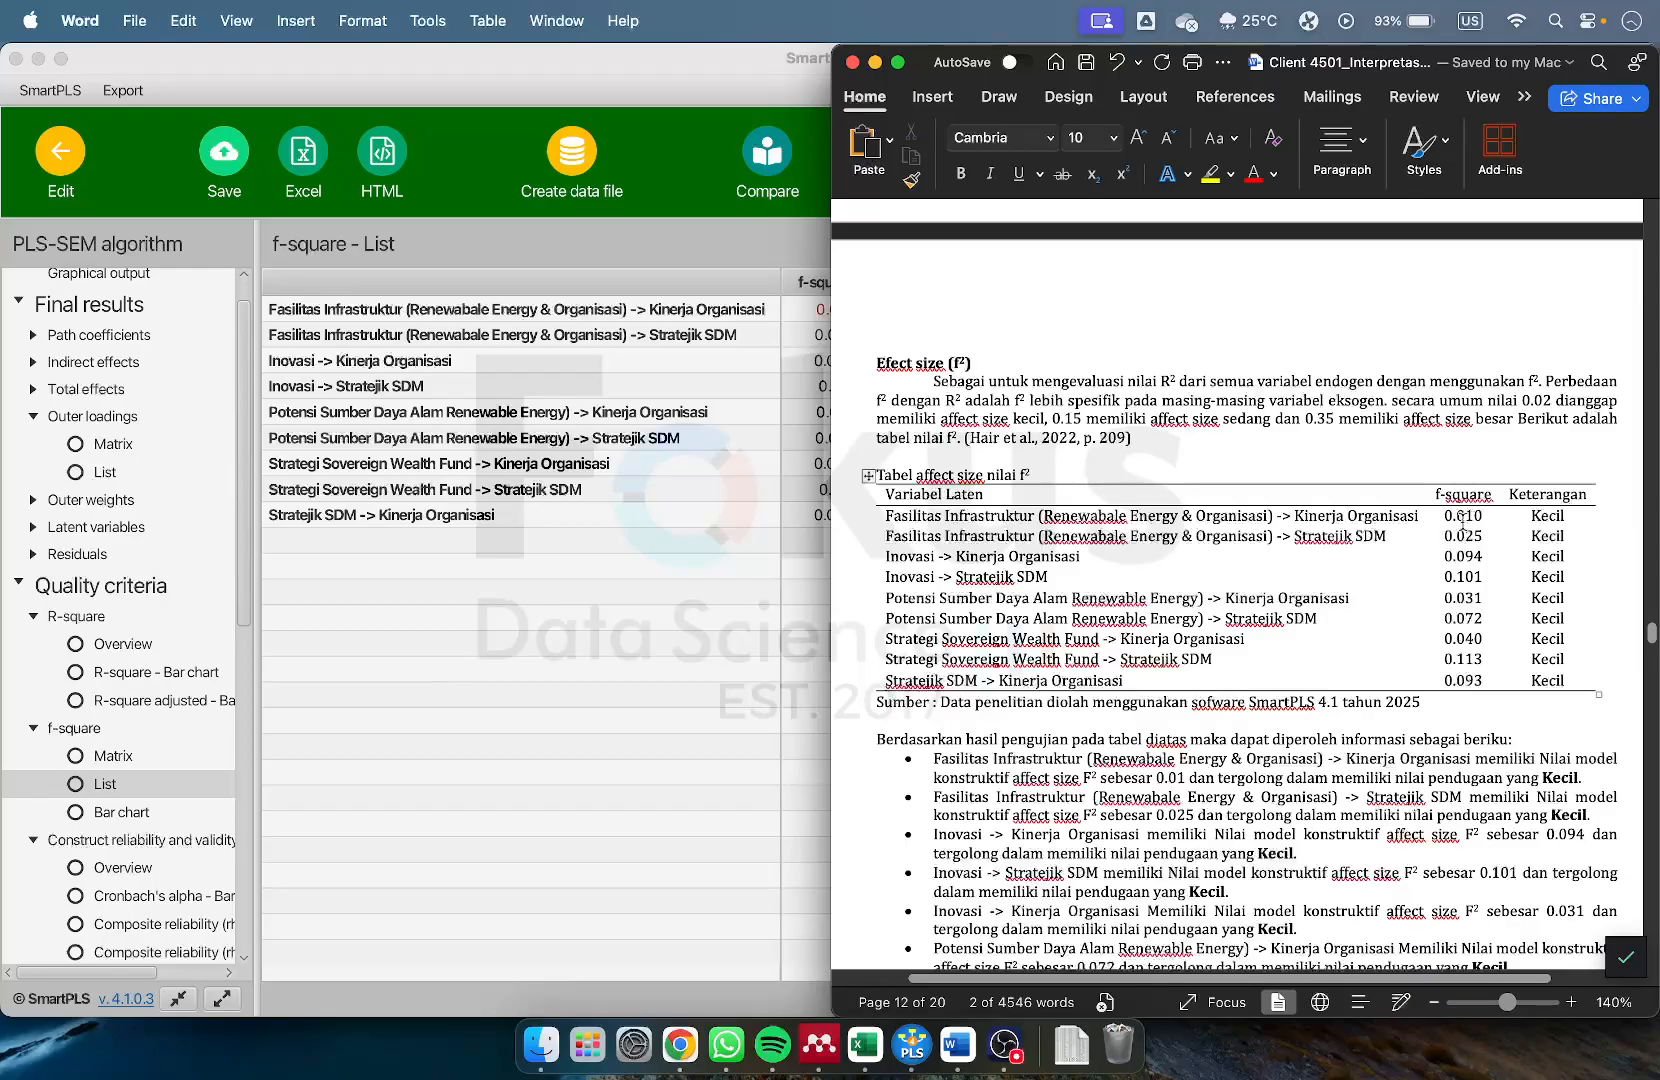
{"action": "left_click_drag", "start_coordinate": [1481, 517], "coordinate": [1456, 517]}
{"action": "left_click_drag", "start_coordinate": [1131, 438], "coordinate": [1091, 419]}
{"action": "left_click", "coordinate": [1384, 435]}
Skim the Word report ahead to Uji Hipotesis Penelitian and return to the Predictive relevance (Q²) section
{"action": "scroll", "coordinate": [1121, 493], "scroll_direction": "down", "scroll_amount": 5}
{"action": "scroll", "coordinate": [1189, 728], "scroll_direction": "down", "scroll_amount": 10}
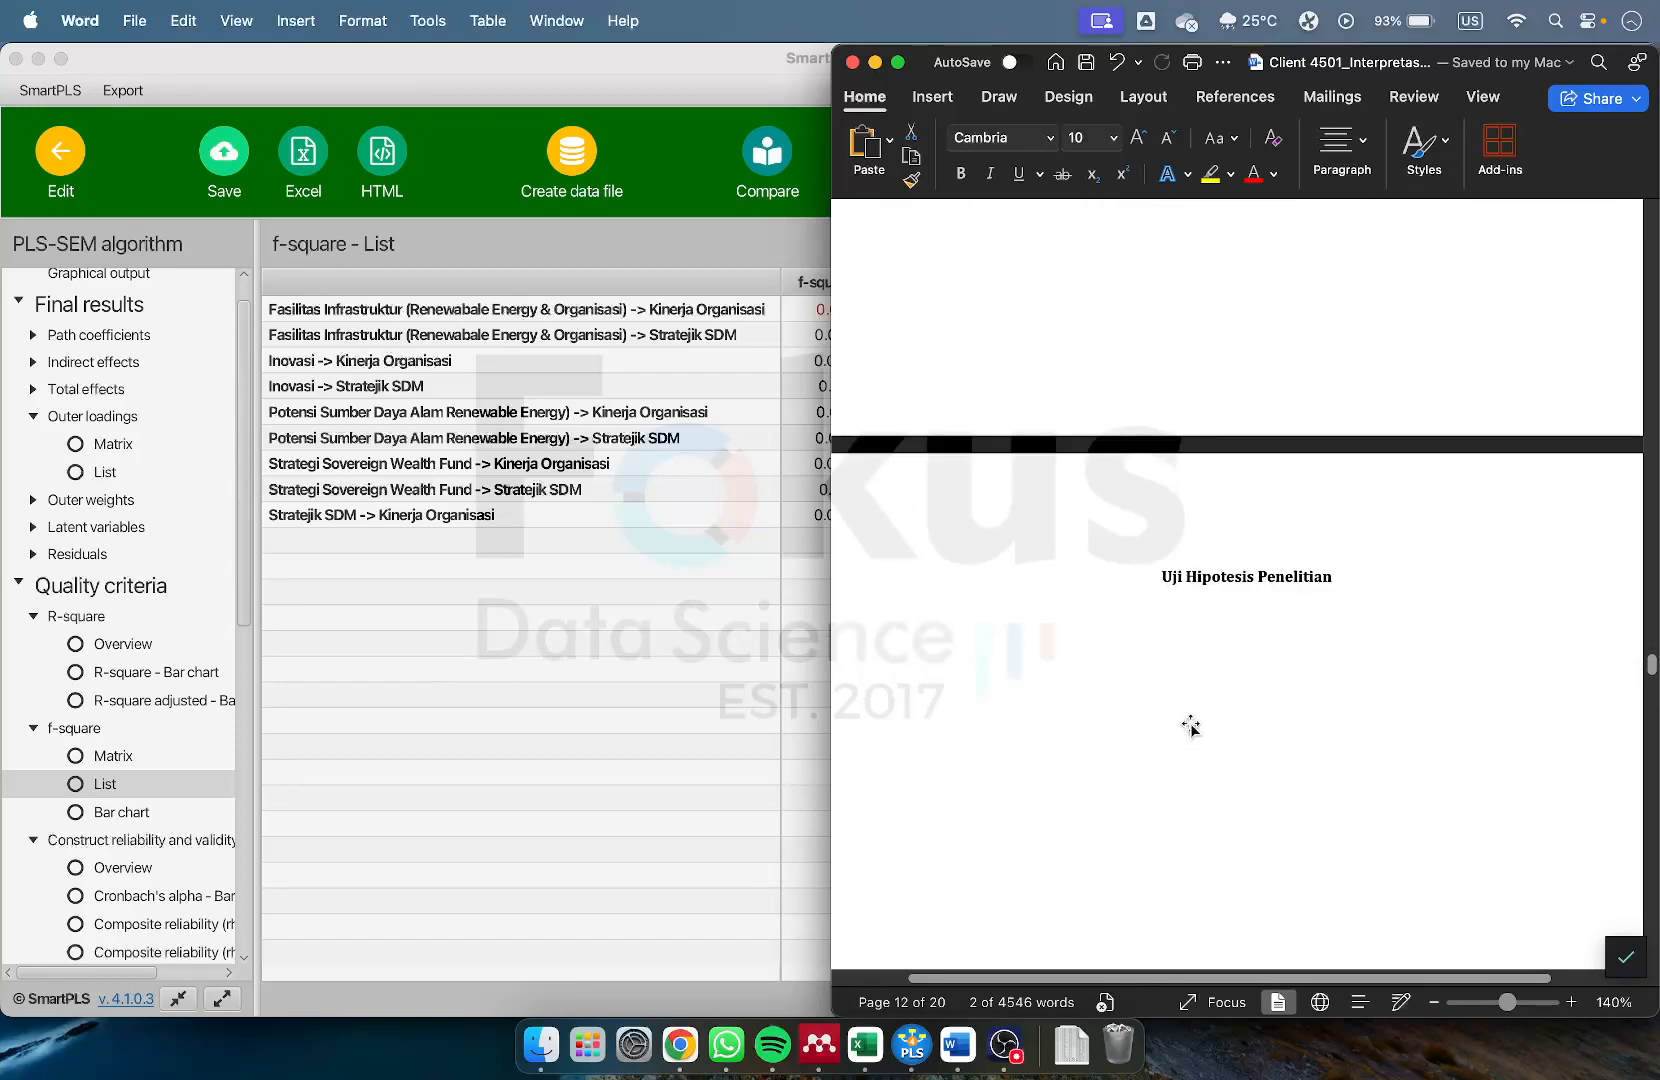
{"action": "scroll", "coordinate": [1192, 723], "scroll_direction": "up", "scroll_amount": 10}
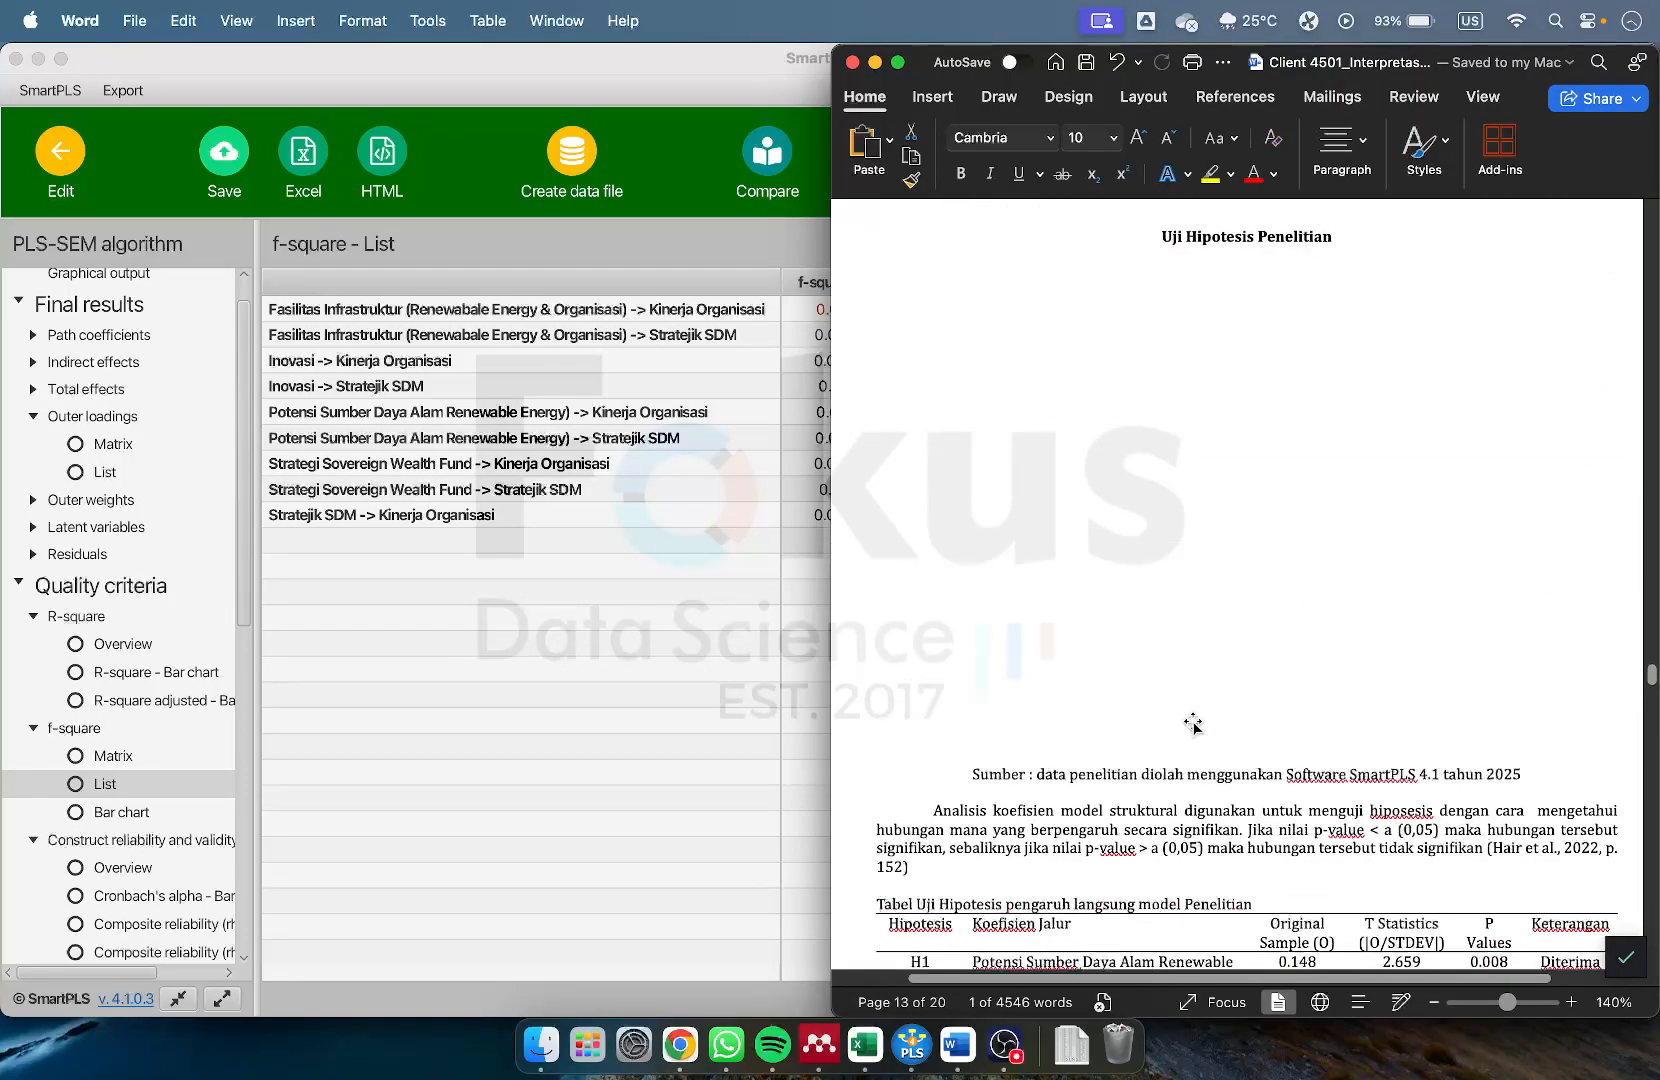
{"action": "scroll", "coordinate": [1224, 604], "scroll_direction": "up", "scroll_amount": 15}
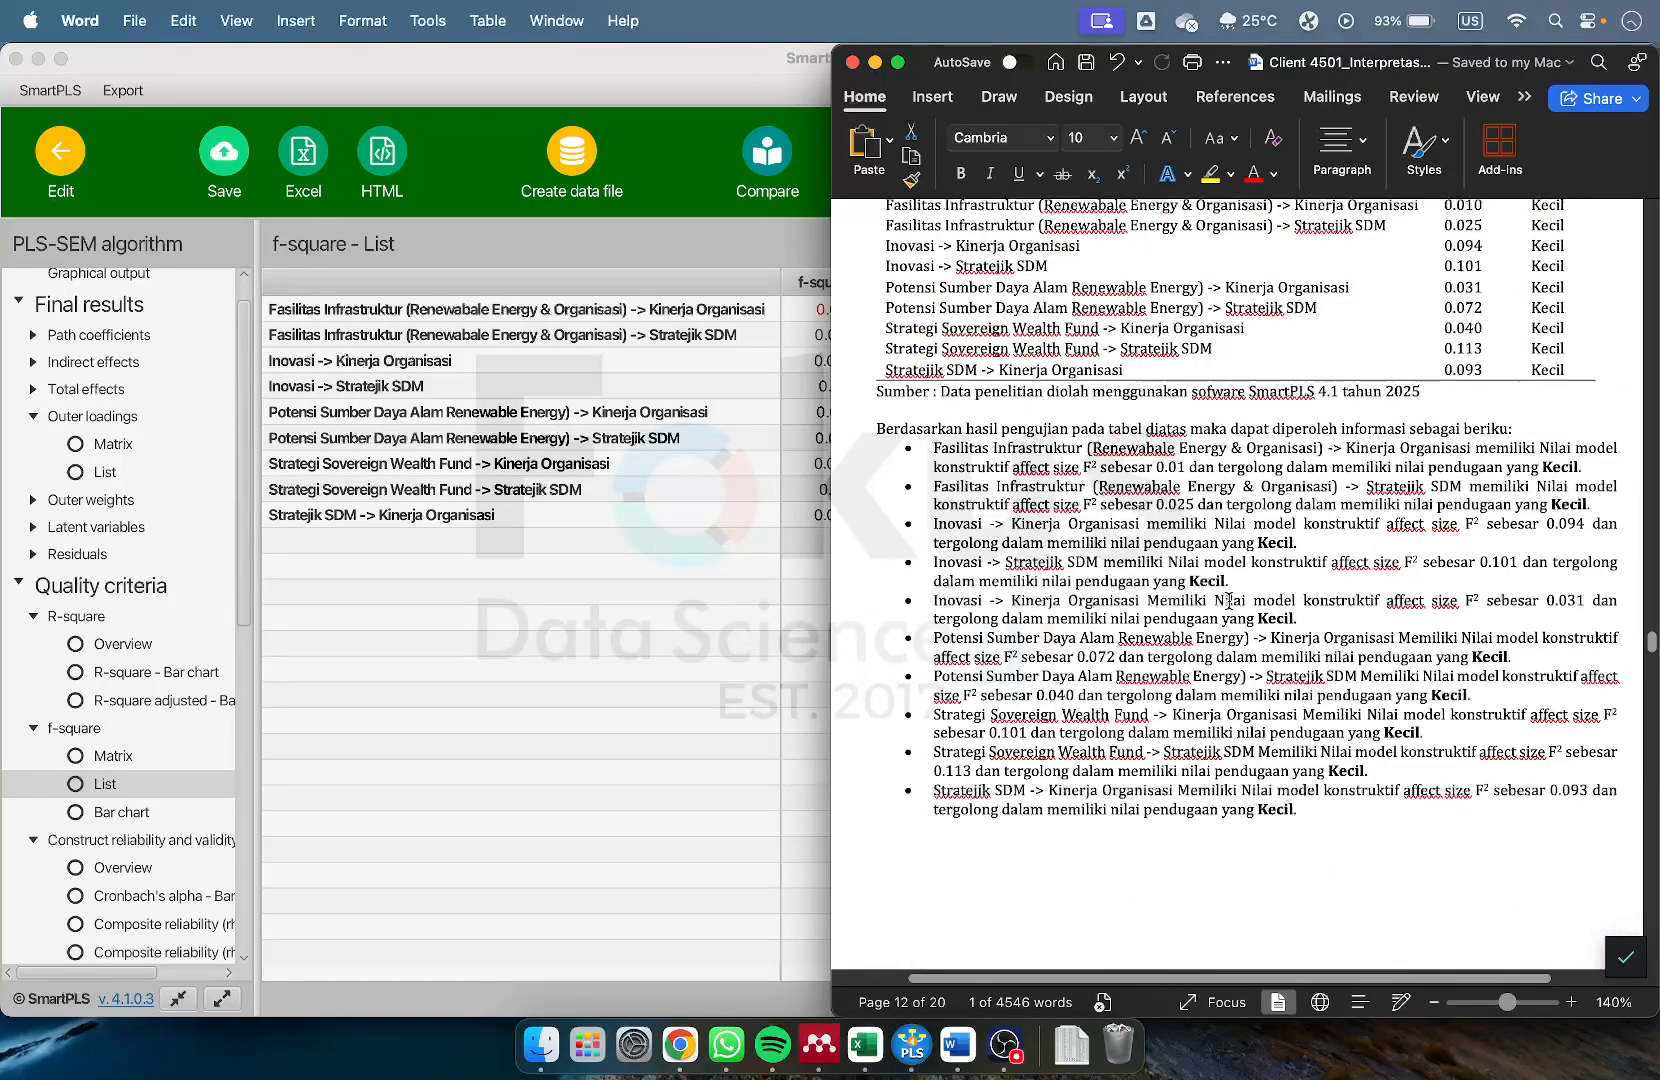
{"action": "scroll", "coordinate": [1232, 600], "scroll_direction": "up", "scroll_amount": 2}
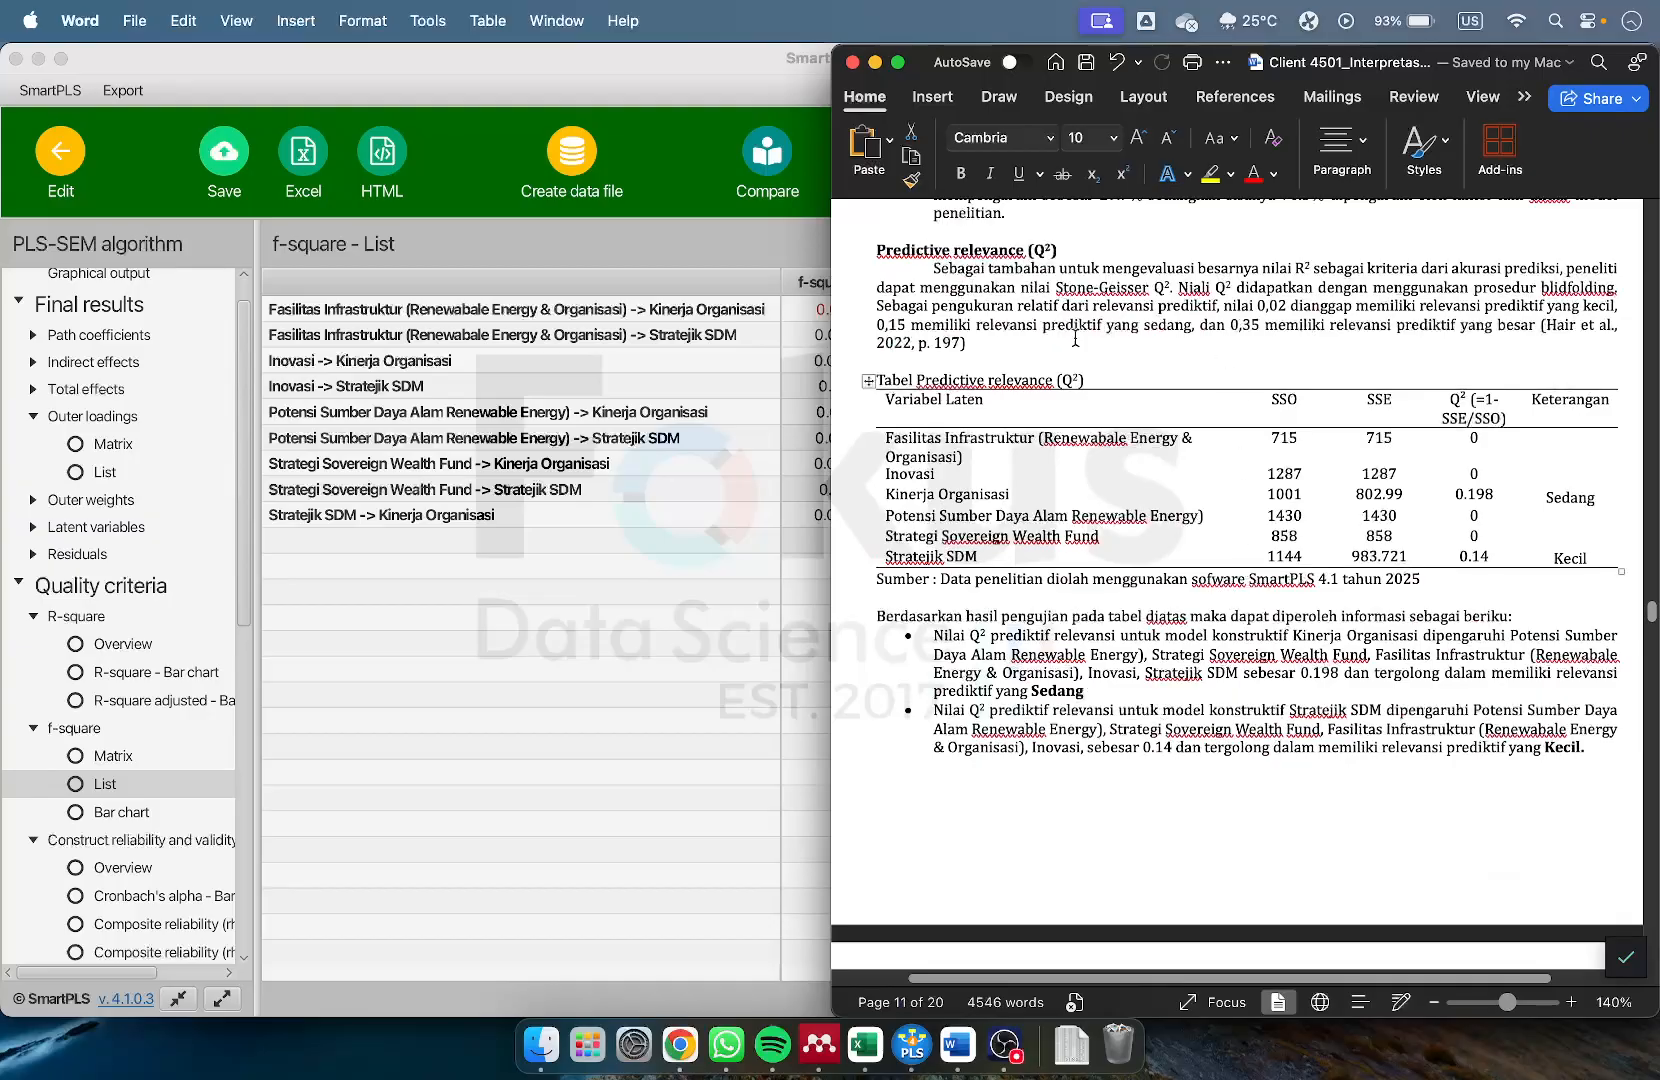
Run Blindfolding on the "eliminasi" PLS-SEM model in SmartPLS and open the total construct cross-validated redundancy results
{"action": "left_click", "coordinate": [45, 160]}
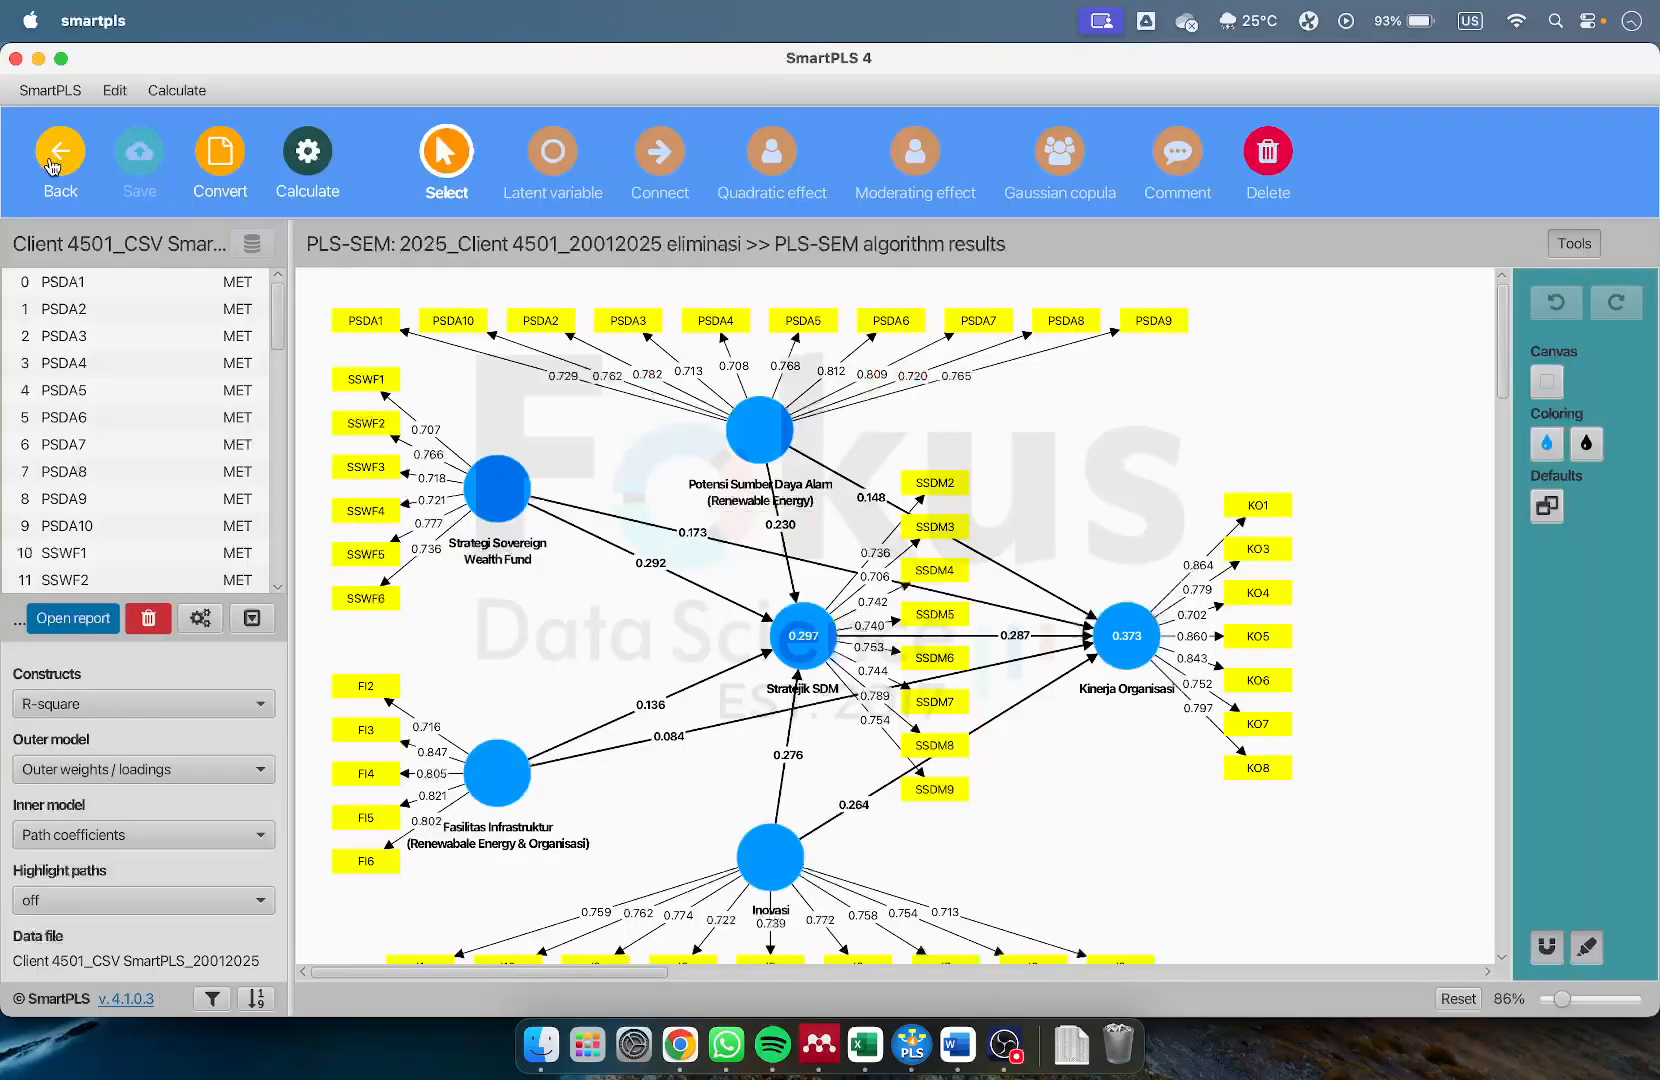
{"action": "left_click", "coordinate": [55, 162]}
{"action": "double_click", "coordinate": [130, 339]}
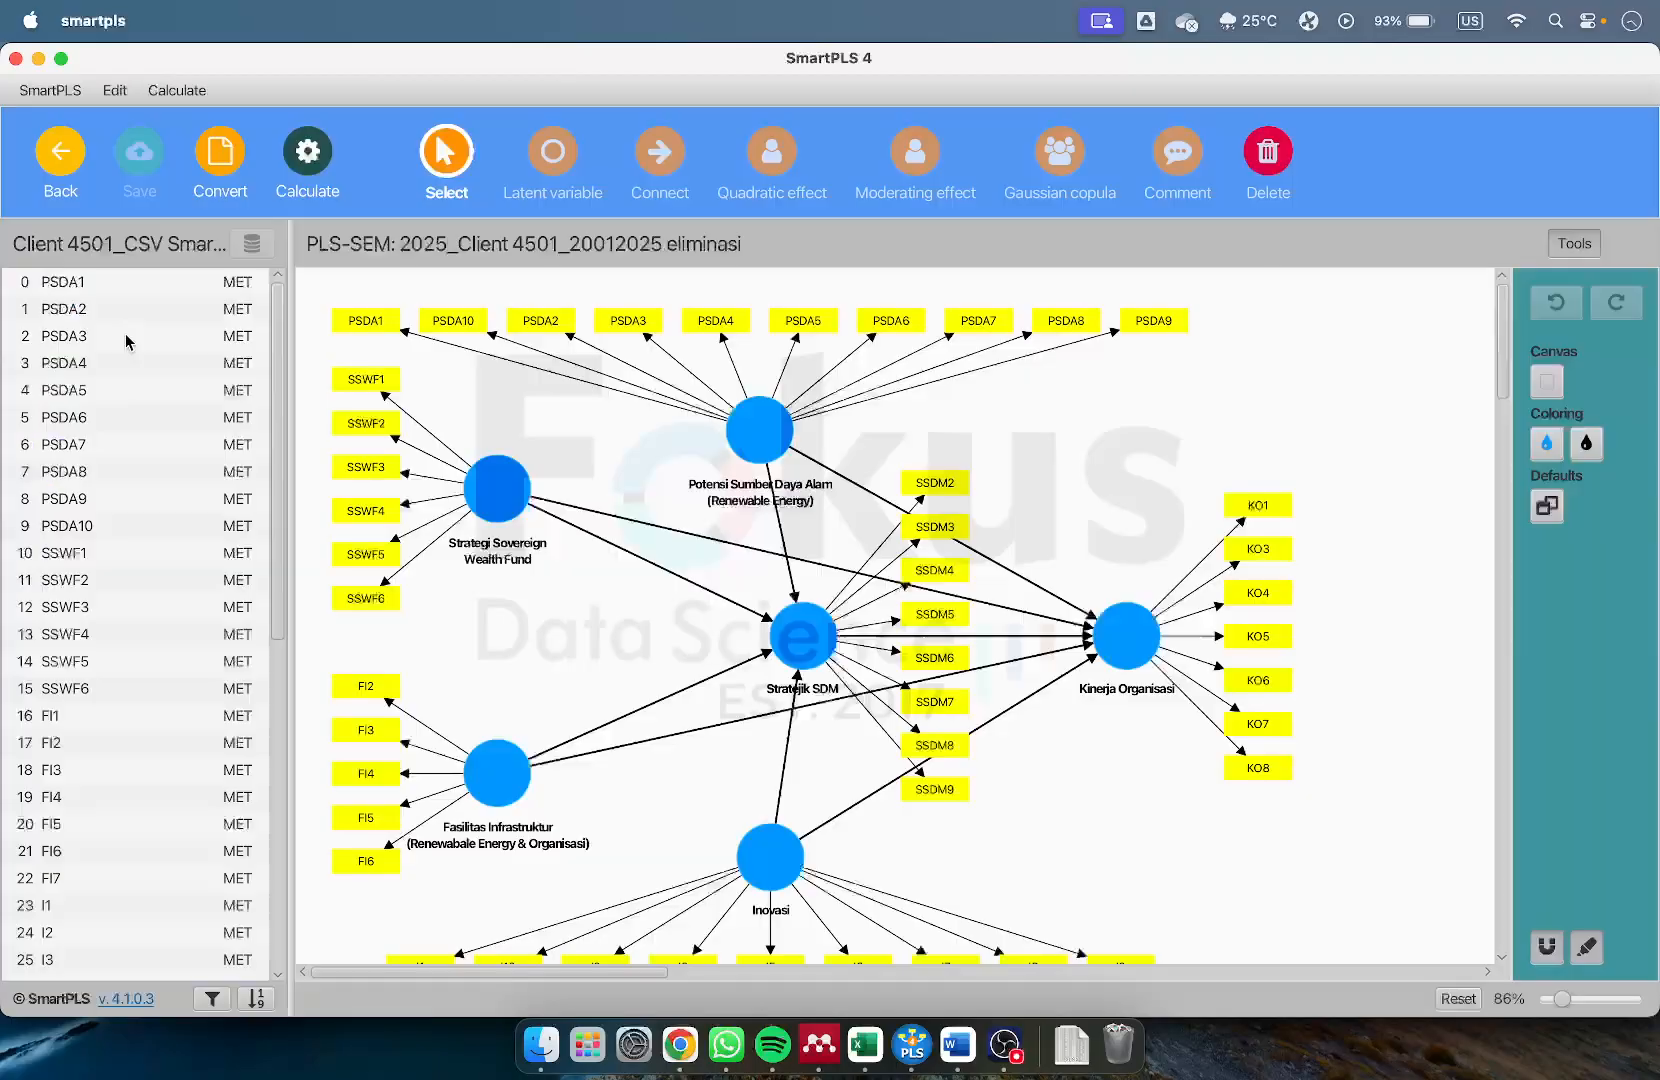
{"action": "left_click", "coordinate": [312, 162]}
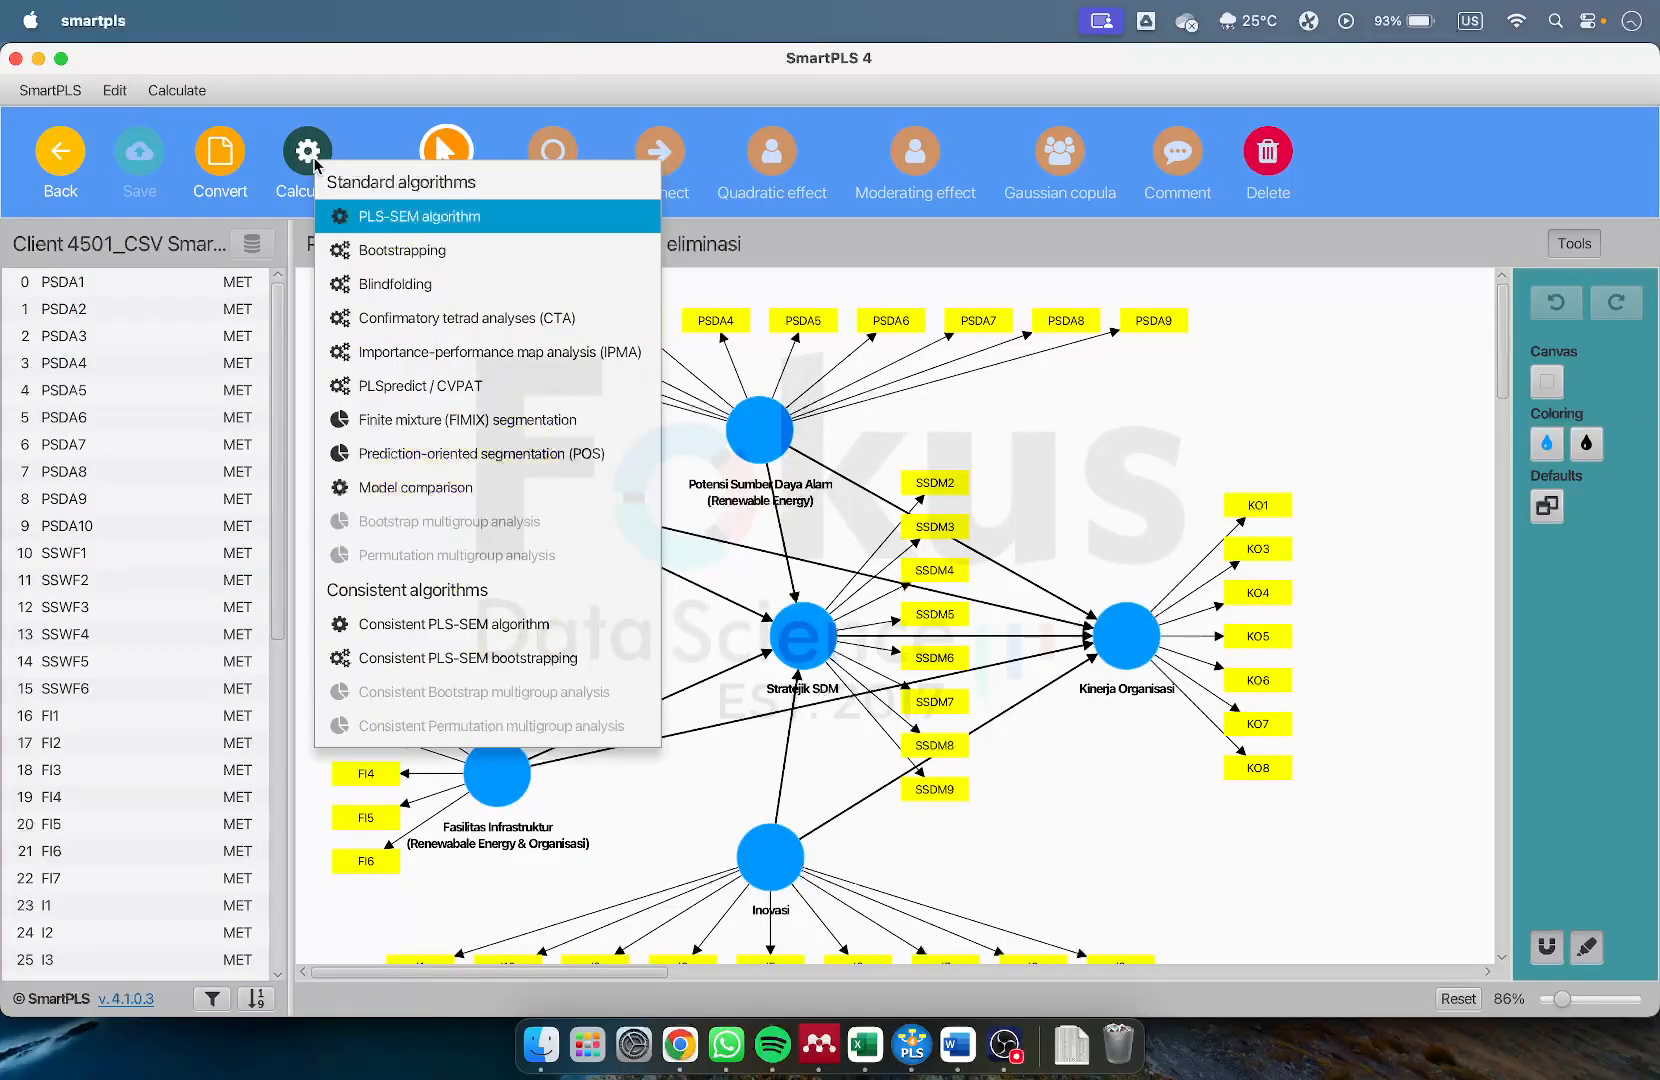
{"action": "left_click", "coordinate": [382, 286]}
{"action": "left_click", "coordinate": [1083, 903]}
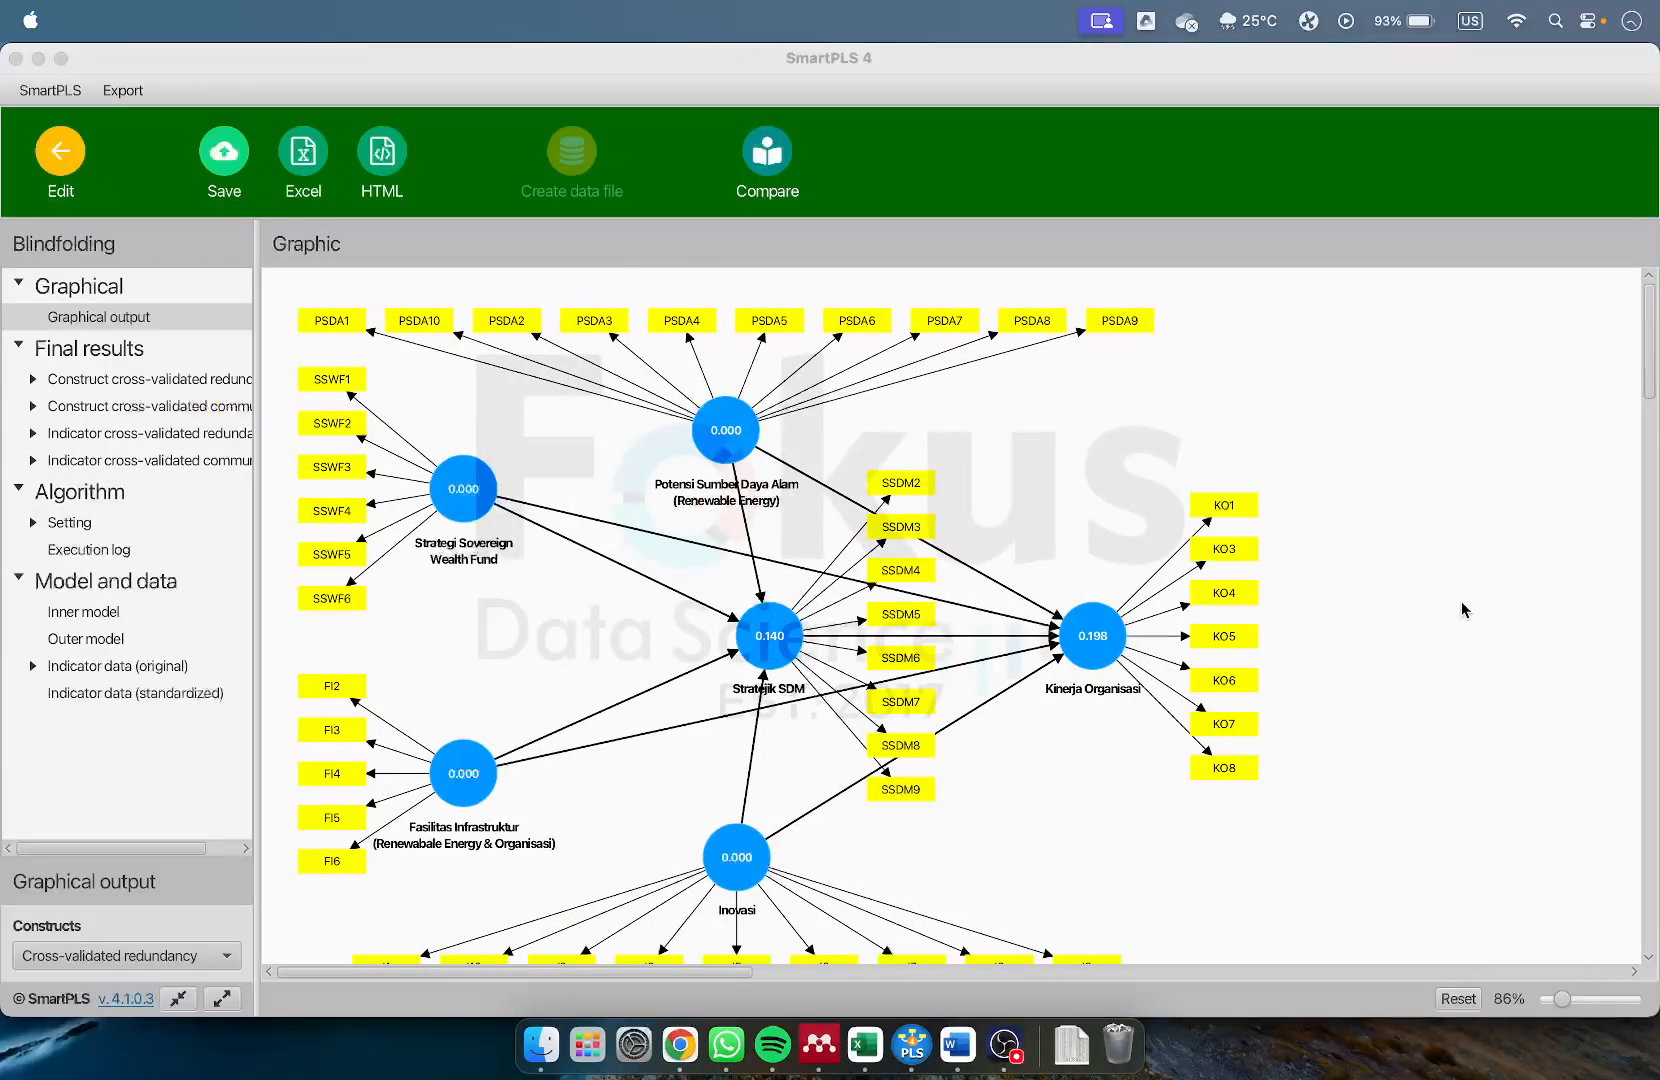
{"action": "left_click", "coordinate": [1462, 610]}
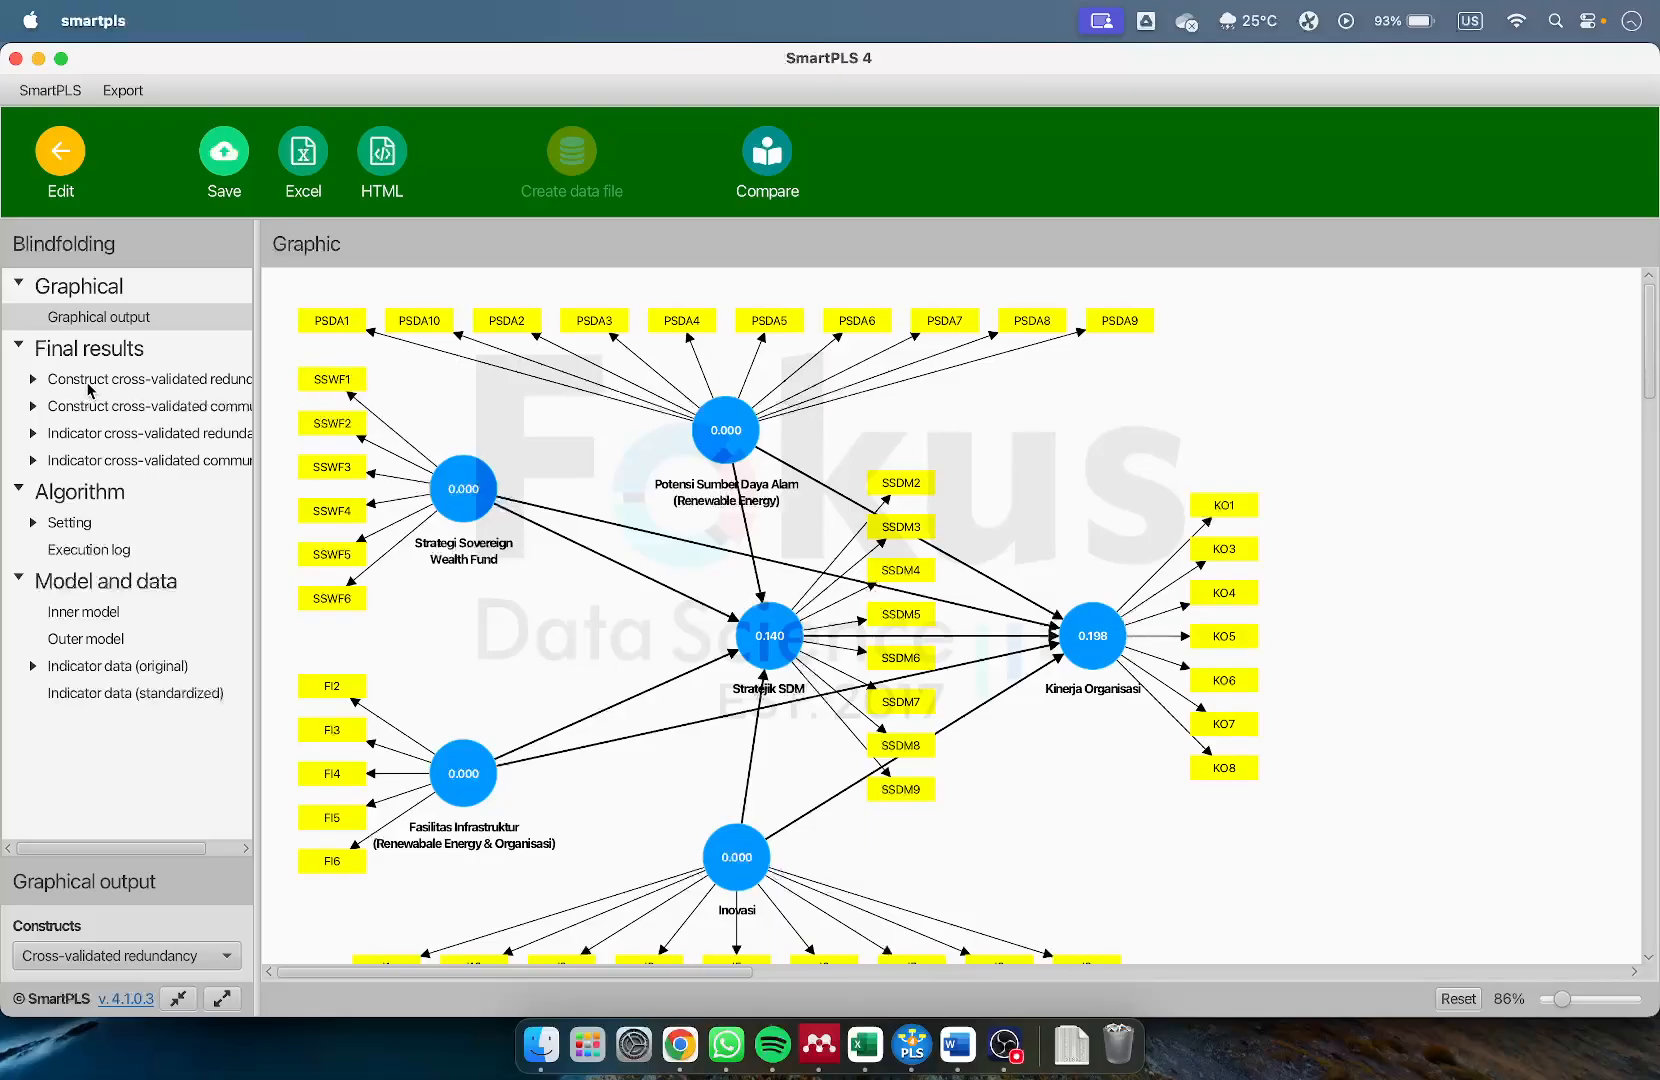
{"action": "left_click", "coordinate": [190, 388]}
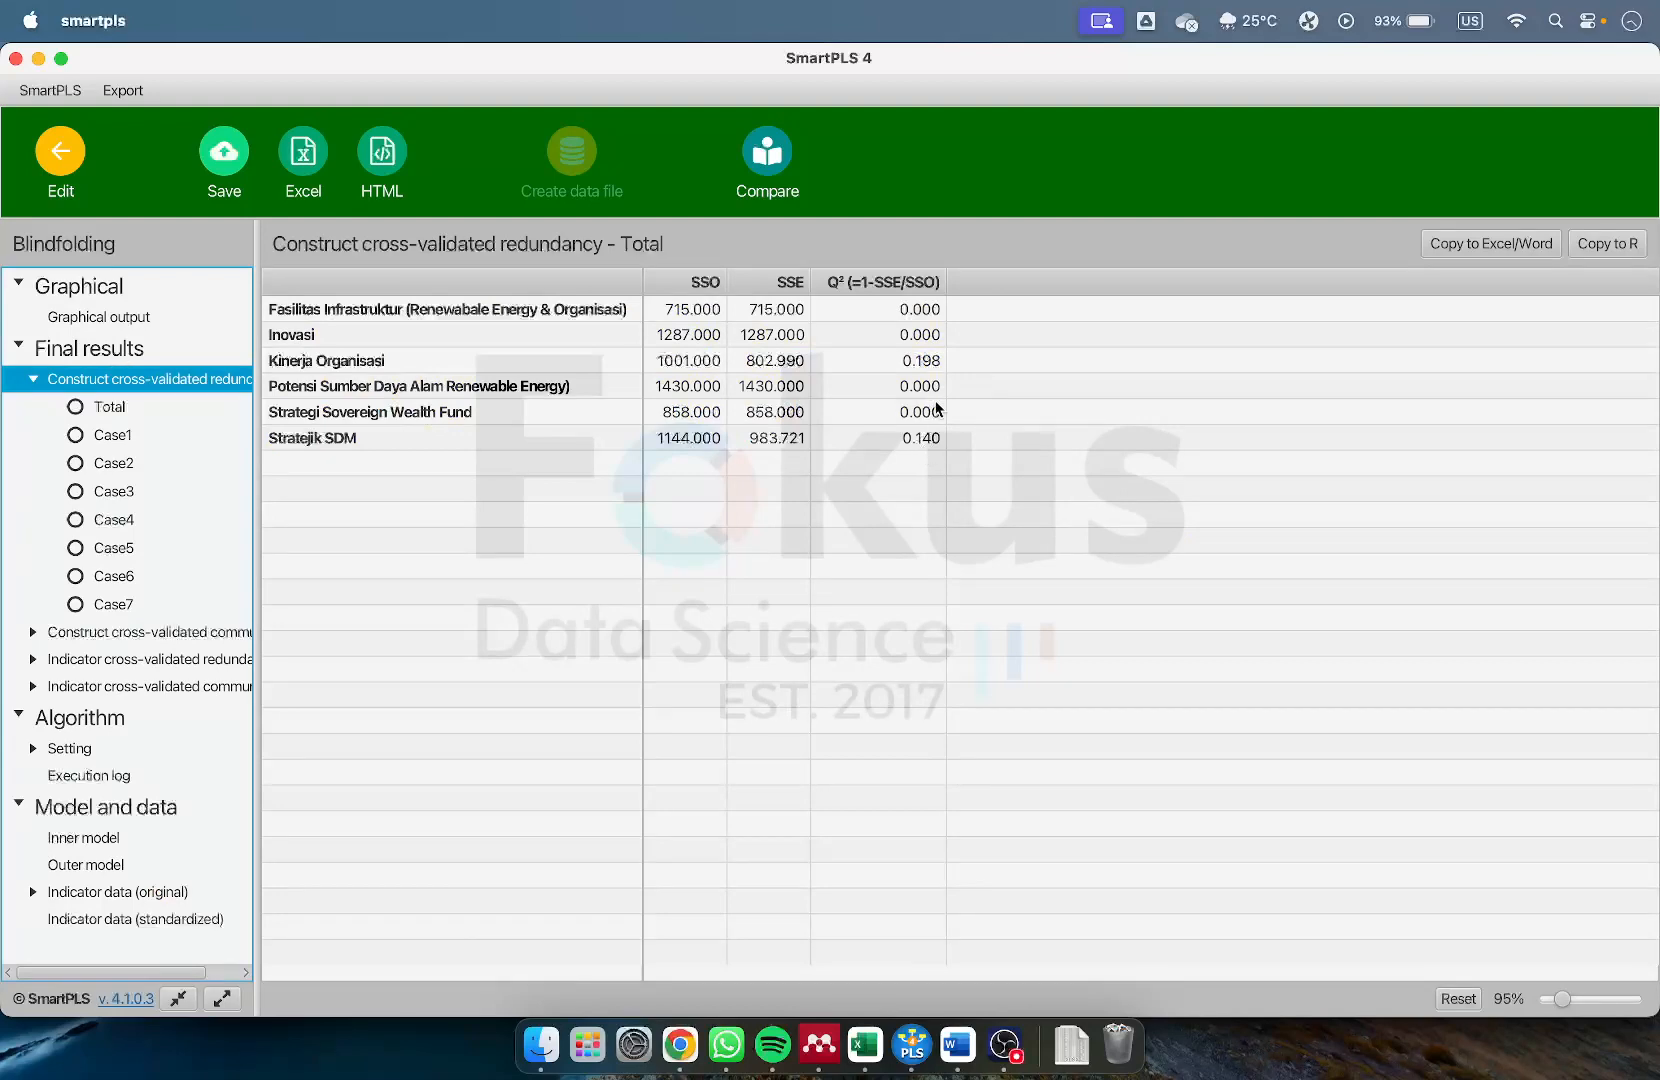
Switch to the blindfolding sheet in Excel, enlarge it to 400%, and check the Q² values and Keterangan formulas for Kinerja Organisasi and Stratejik SDM
{"action": "left_click", "coordinate": [865, 1044]}
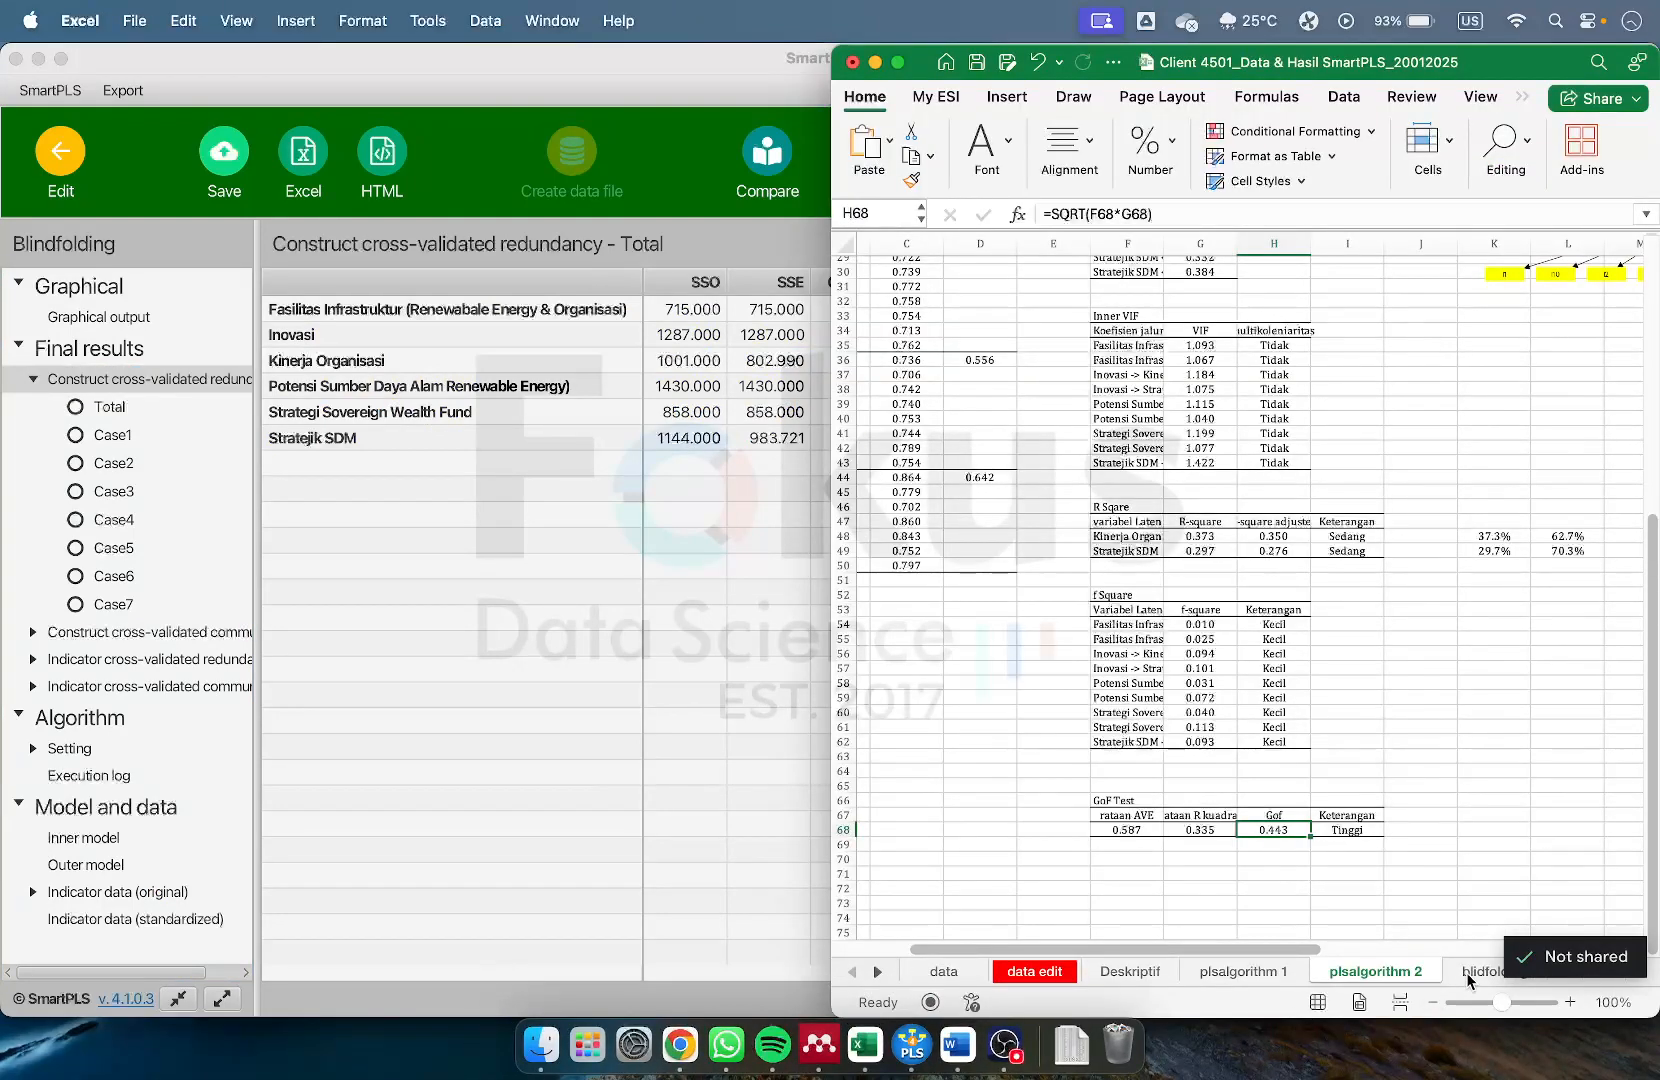
{"action": "left_click", "coordinate": [1465, 971]}
{"action": "left_click", "coordinate": [1097, 308]}
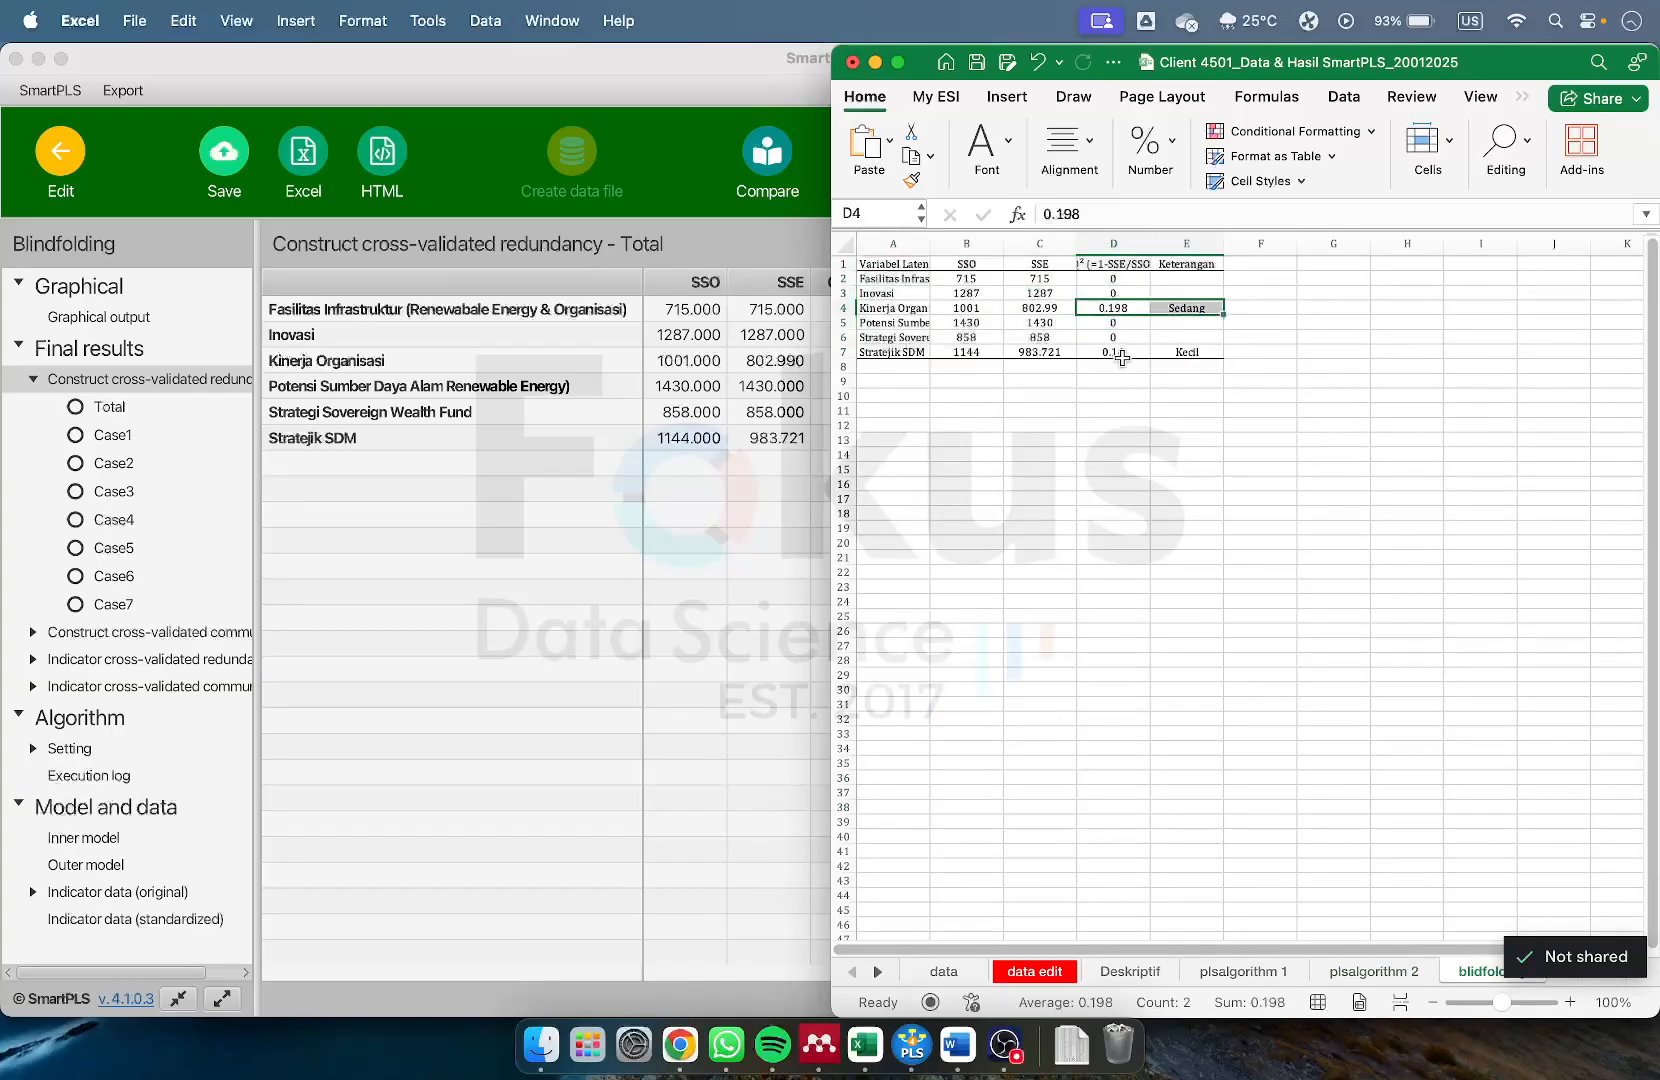
{"action": "left_click", "coordinate": [1114, 352]}
{"action": "left_click", "coordinate": [1560, 1002]}
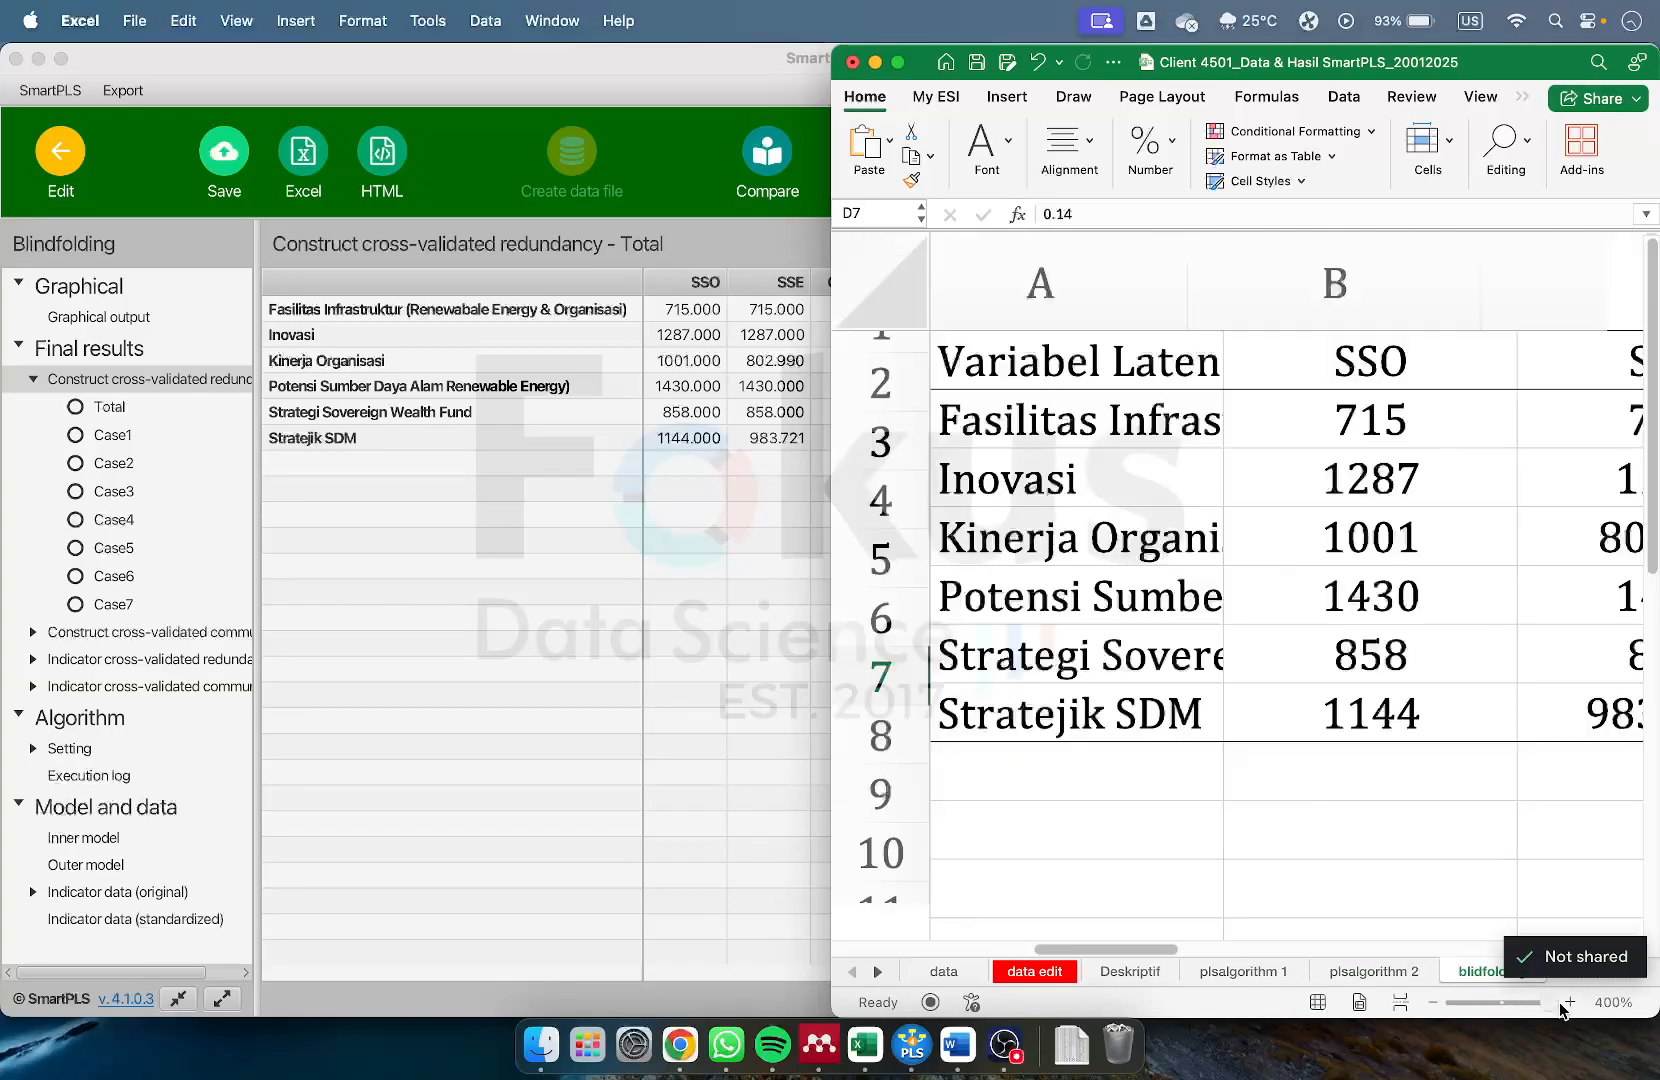
{"action": "scroll", "coordinate": [1465, 812], "scroll_direction": "right", "scroll_amount": 5}
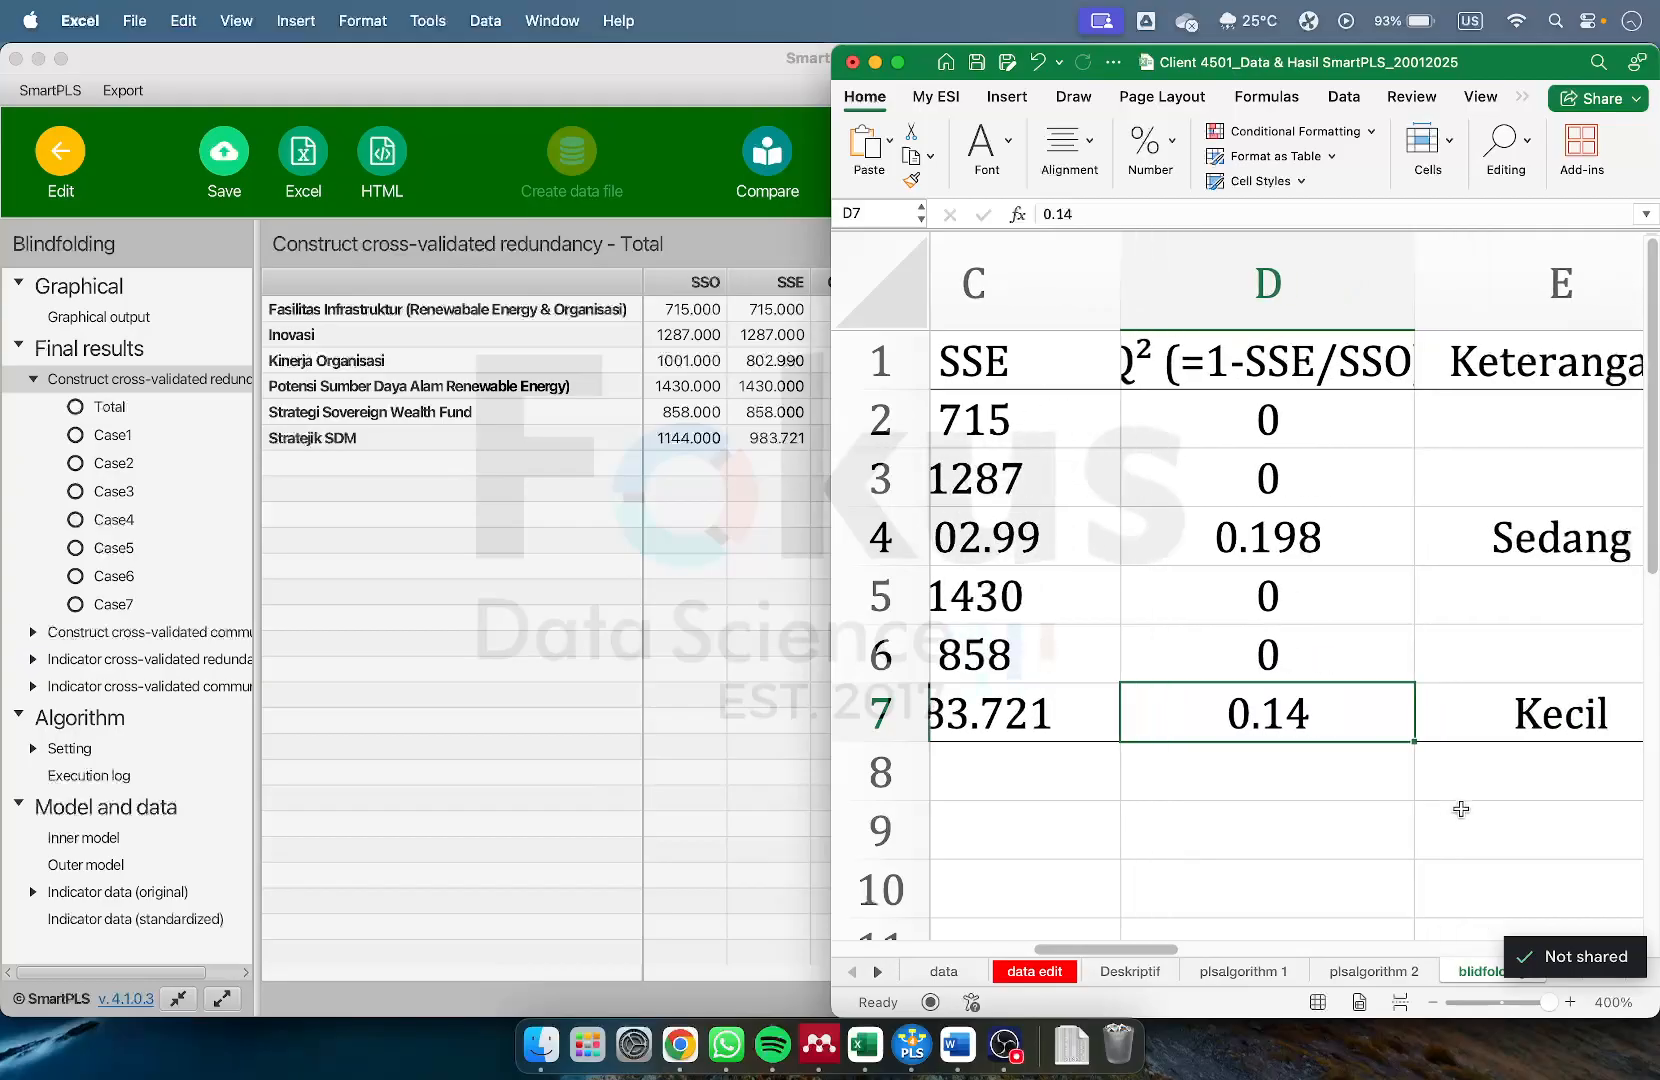
{"action": "left_click", "coordinate": [1174, 537]}
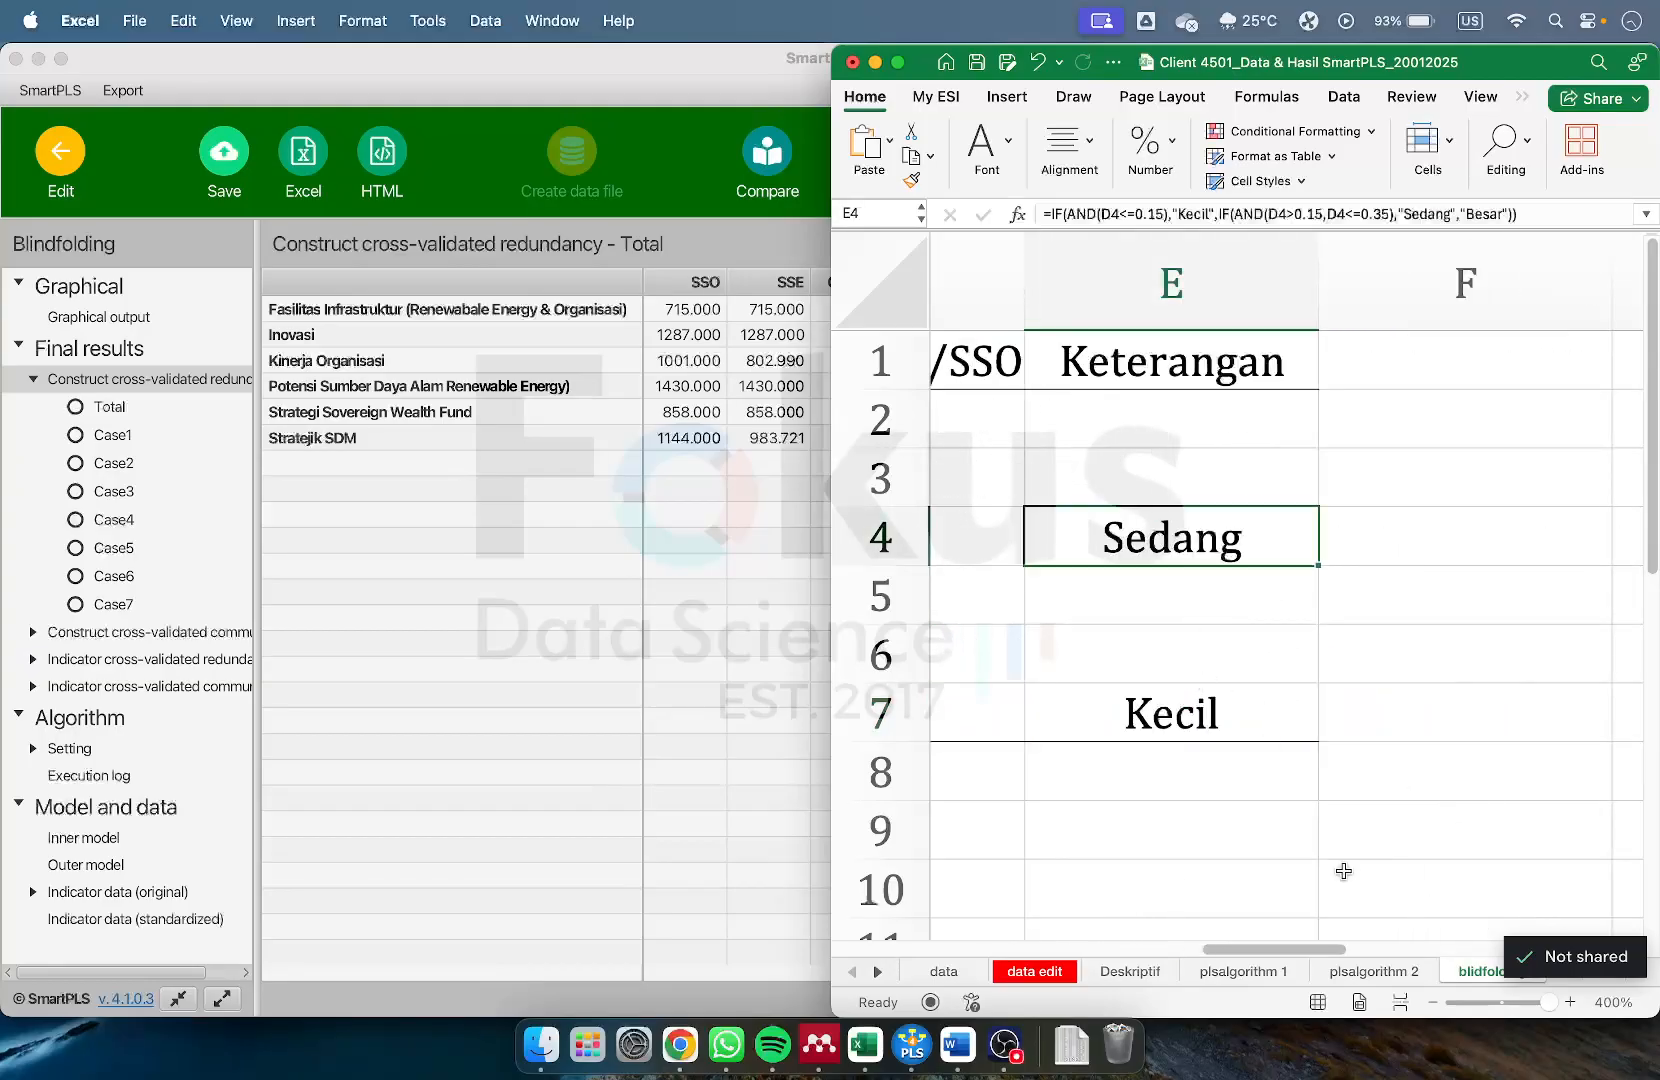
{"action": "left_click", "coordinate": [1180, 708]}
Switch to Word and highlight the Q² threshold passage above the Predictive relevance table
{"action": "left_click", "coordinate": [941, 1055]}
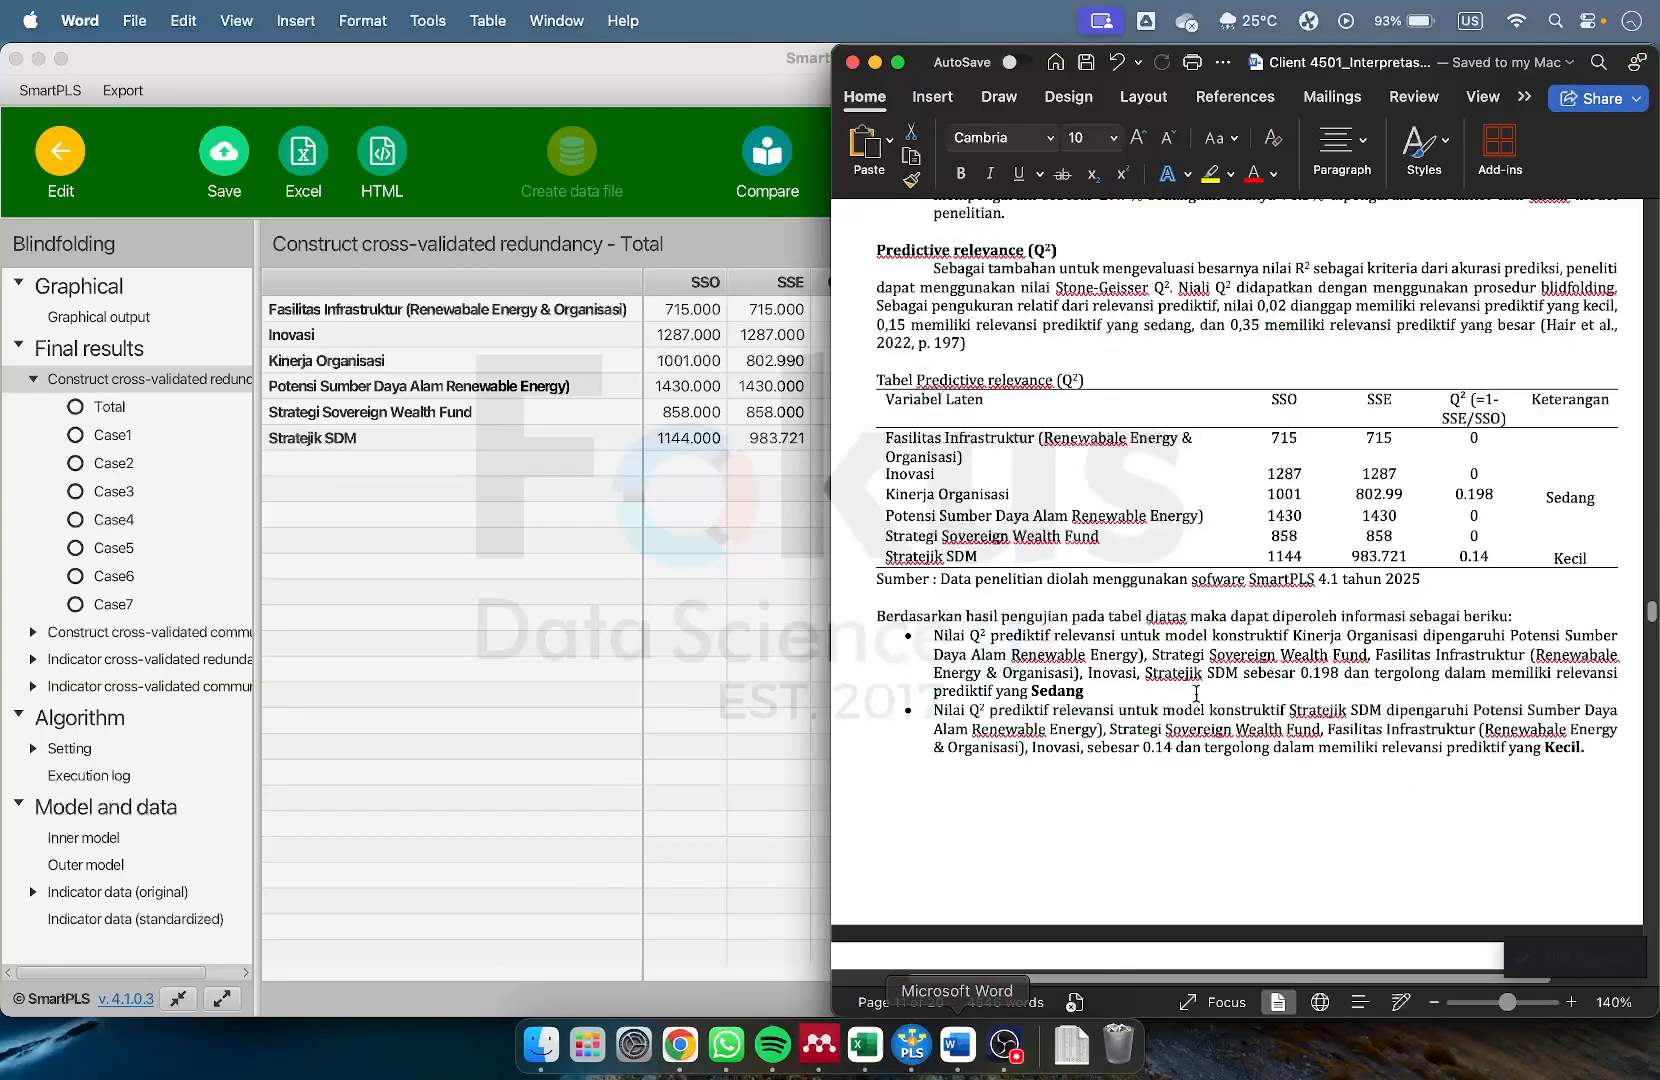
{"action": "scroll", "coordinate": [1318, 500], "scroll_direction": "up", "scroll_amount": 3}
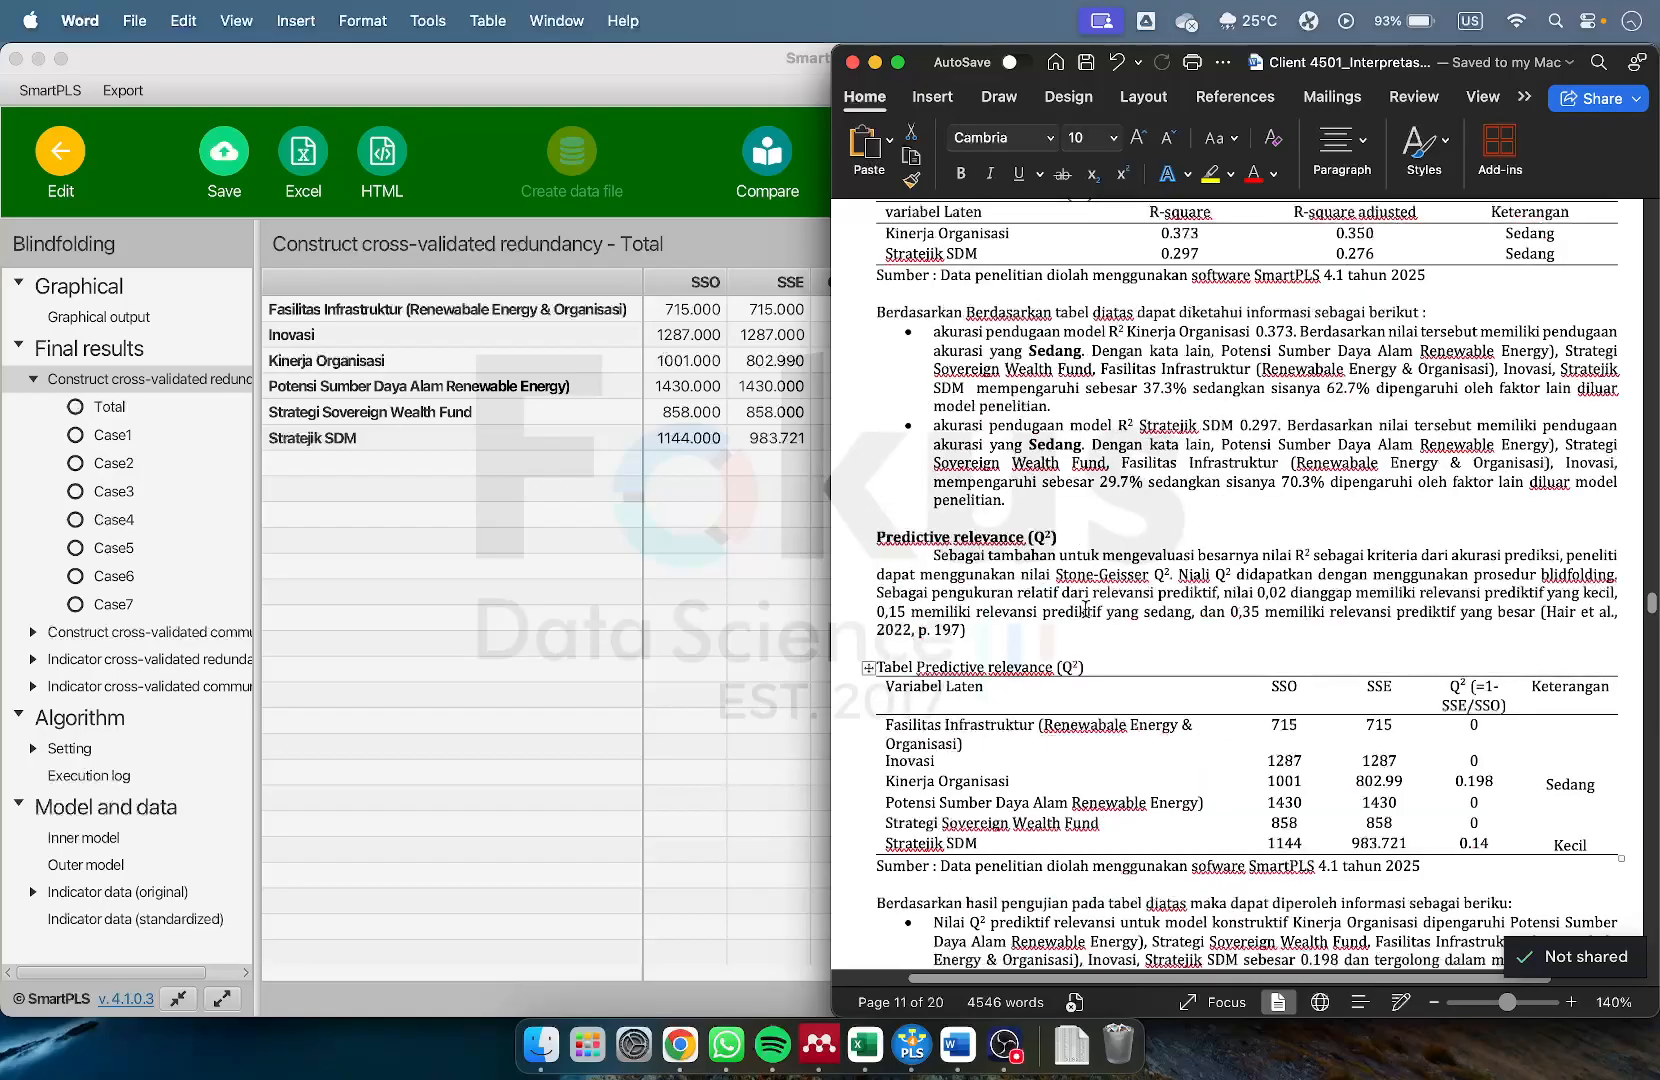
{"action": "scroll", "coordinate": [1472, 638], "scroll_direction": "down", "scroll_amount": 5}
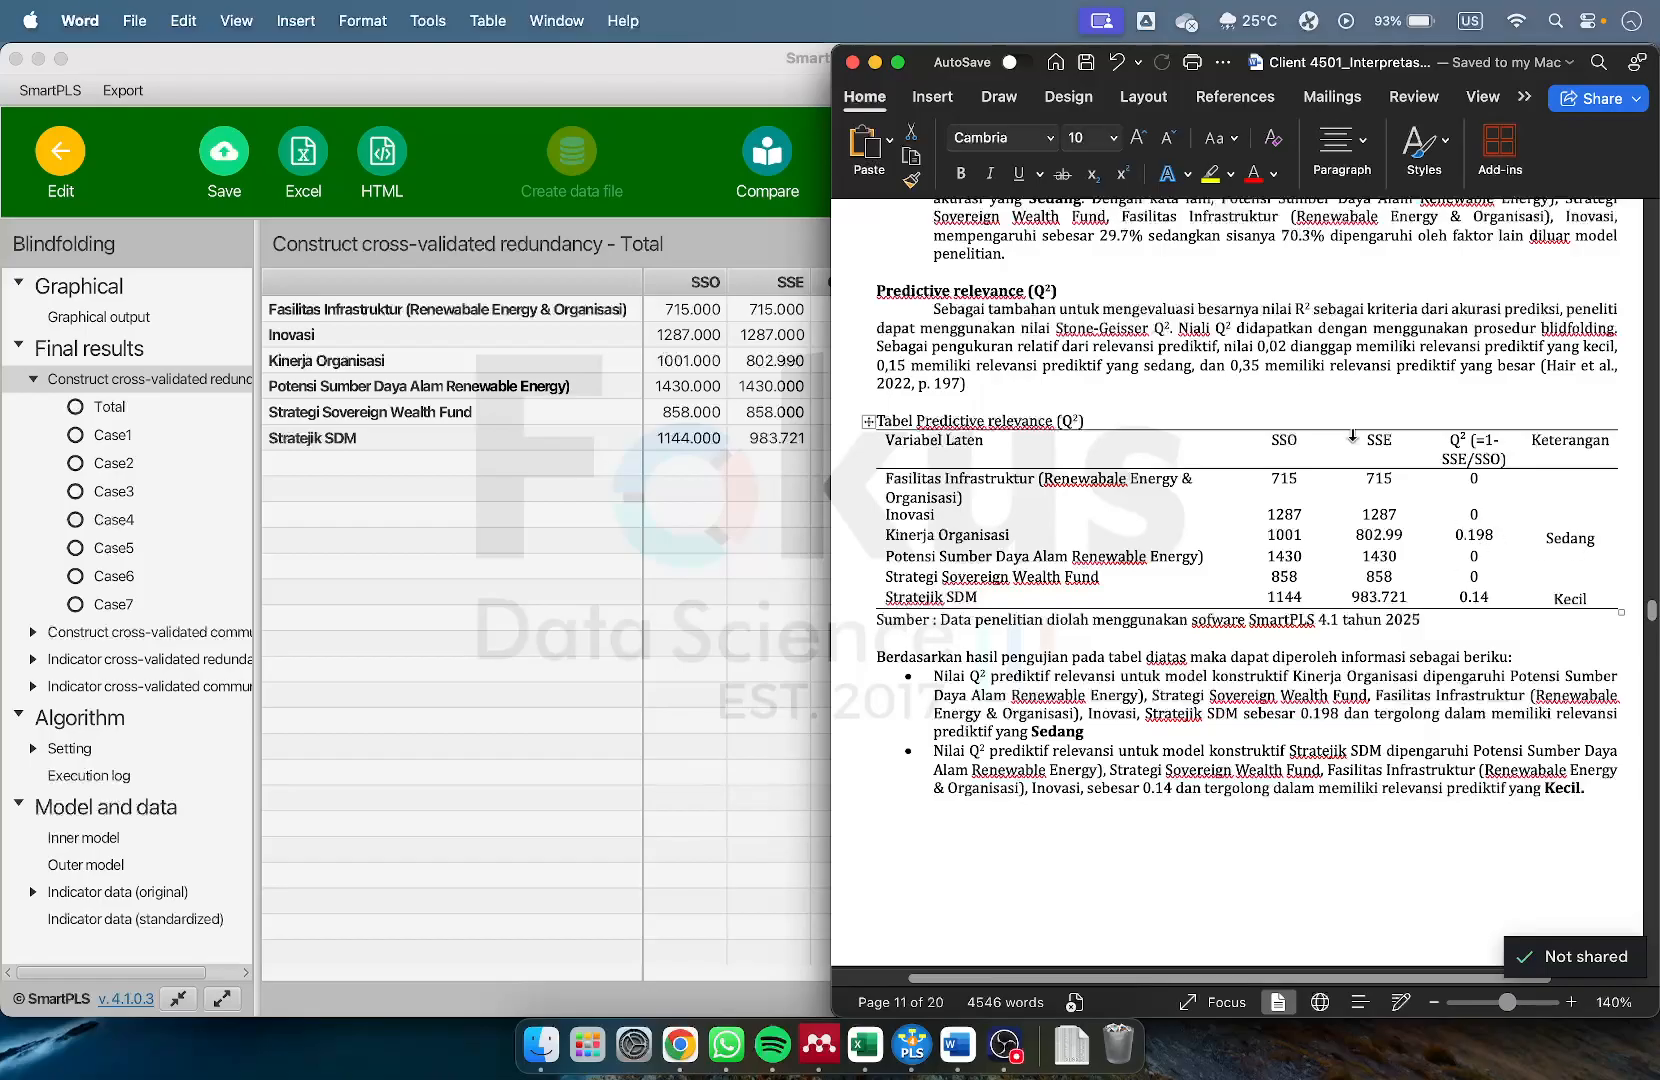
{"action": "left_click_drag", "start_coordinate": [981, 379], "coordinate": [1121, 352]}
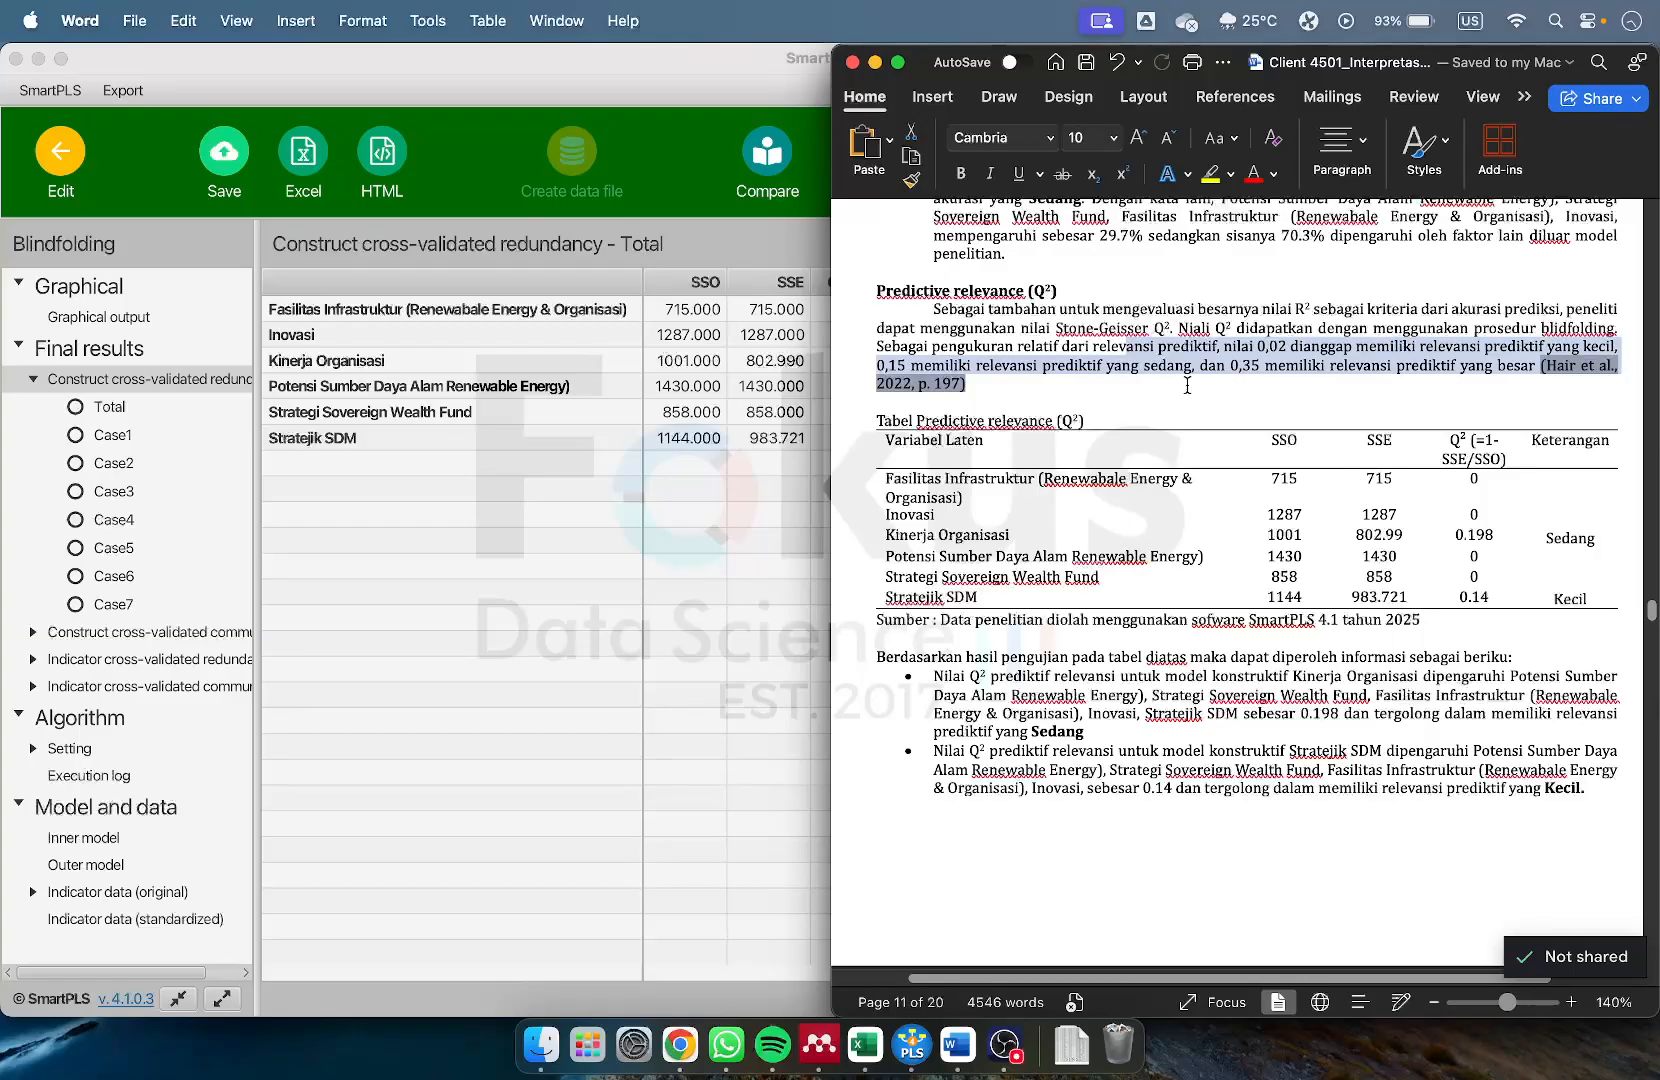
Clear the threshold highlight and examine the Kinerja Organisasi row's SSO, SSE and Q² values in the Predictive relevance table
{"action": "left_click", "coordinate": [1336, 376]}
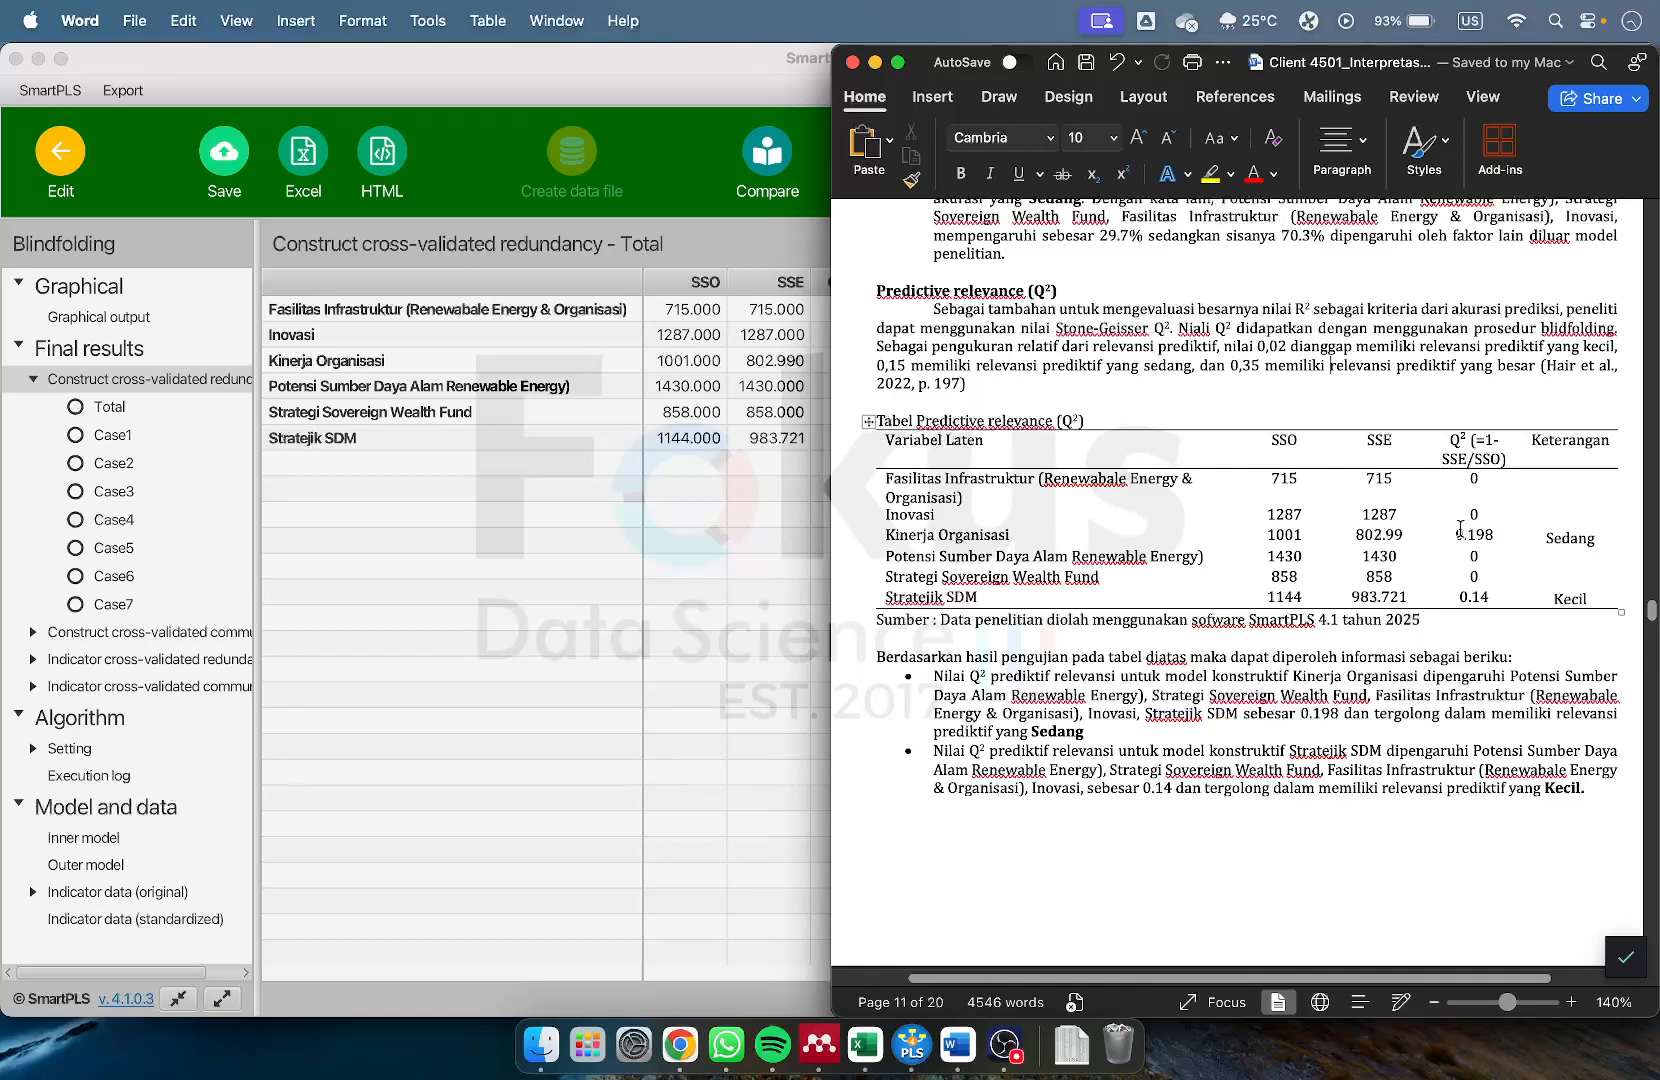
{"action": "left_click_drag", "start_coordinate": [877, 291], "coordinate": [986, 309]}
{"action": "left_click", "coordinate": [977, 381]}
{"action": "left_click_drag", "start_coordinate": [1488, 537], "coordinate": [1268, 538]}
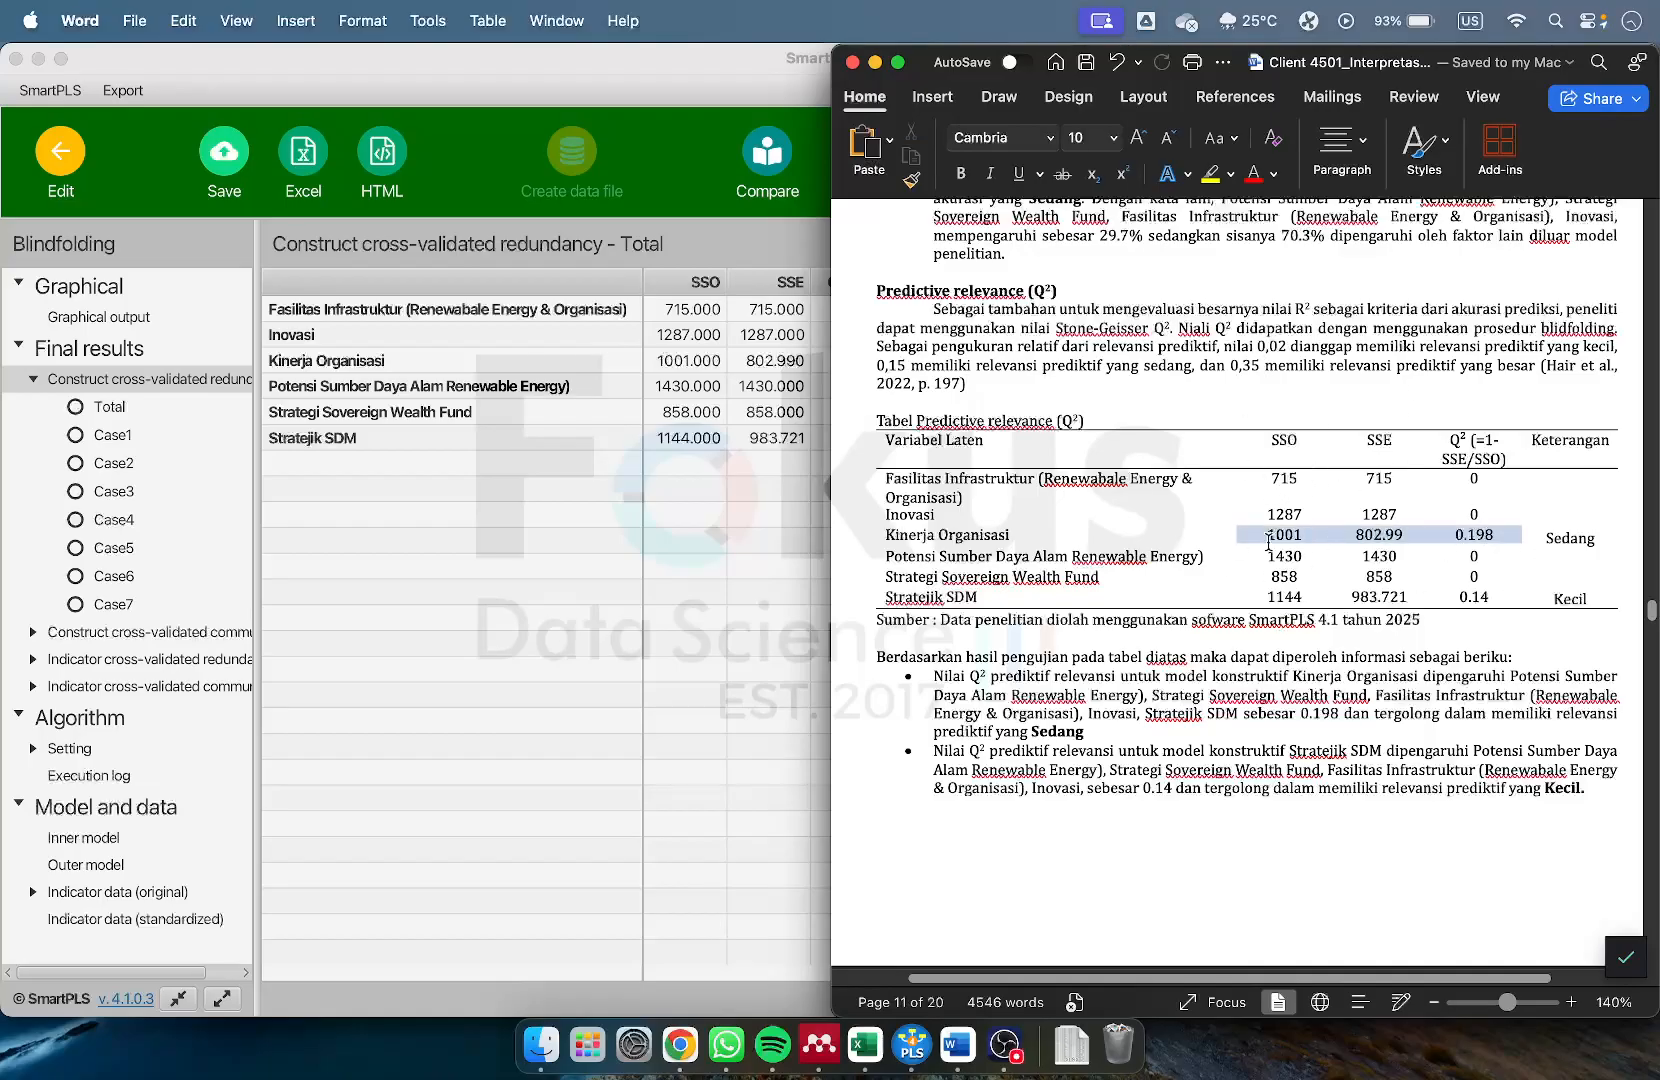
{"action": "left_click", "coordinate": [926, 538]}
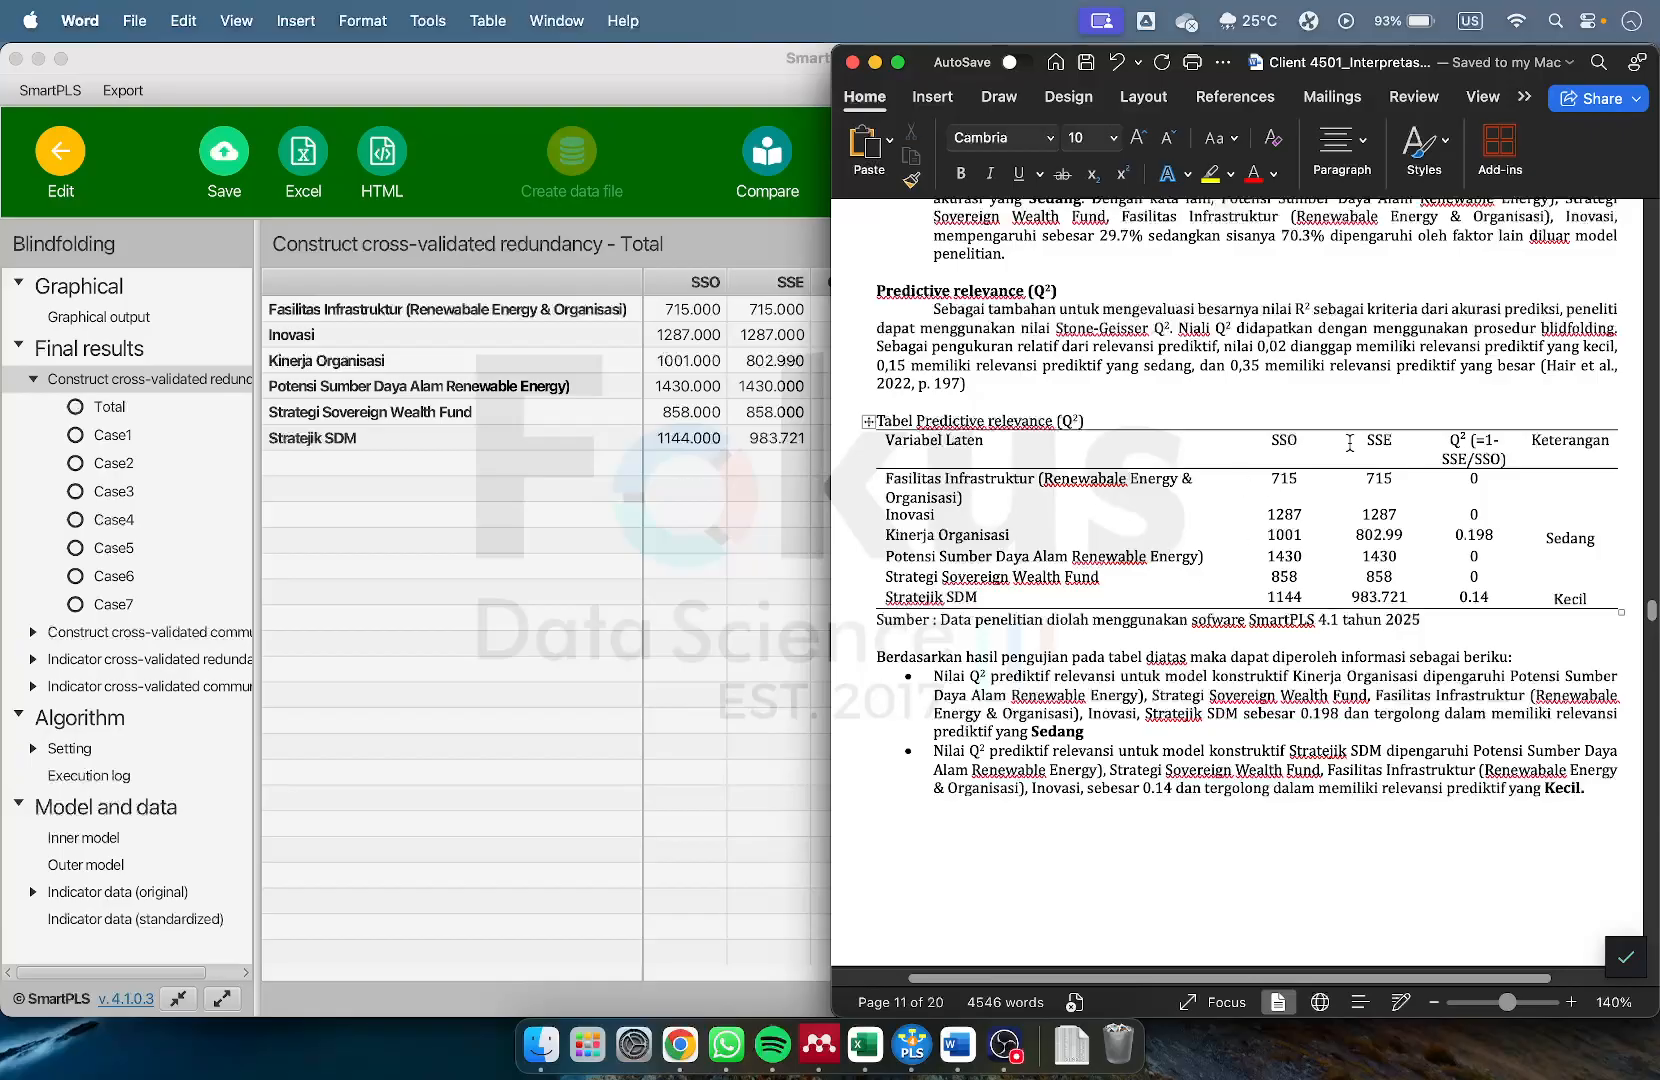
Move on to the Uji Hipotesis Penelitian section and examine its path diagram and direct-effect hypothesis table
{"action": "scroll", "coordinate": [1240, 690], "scroll_direction": "down", "scroll_amount": 10}
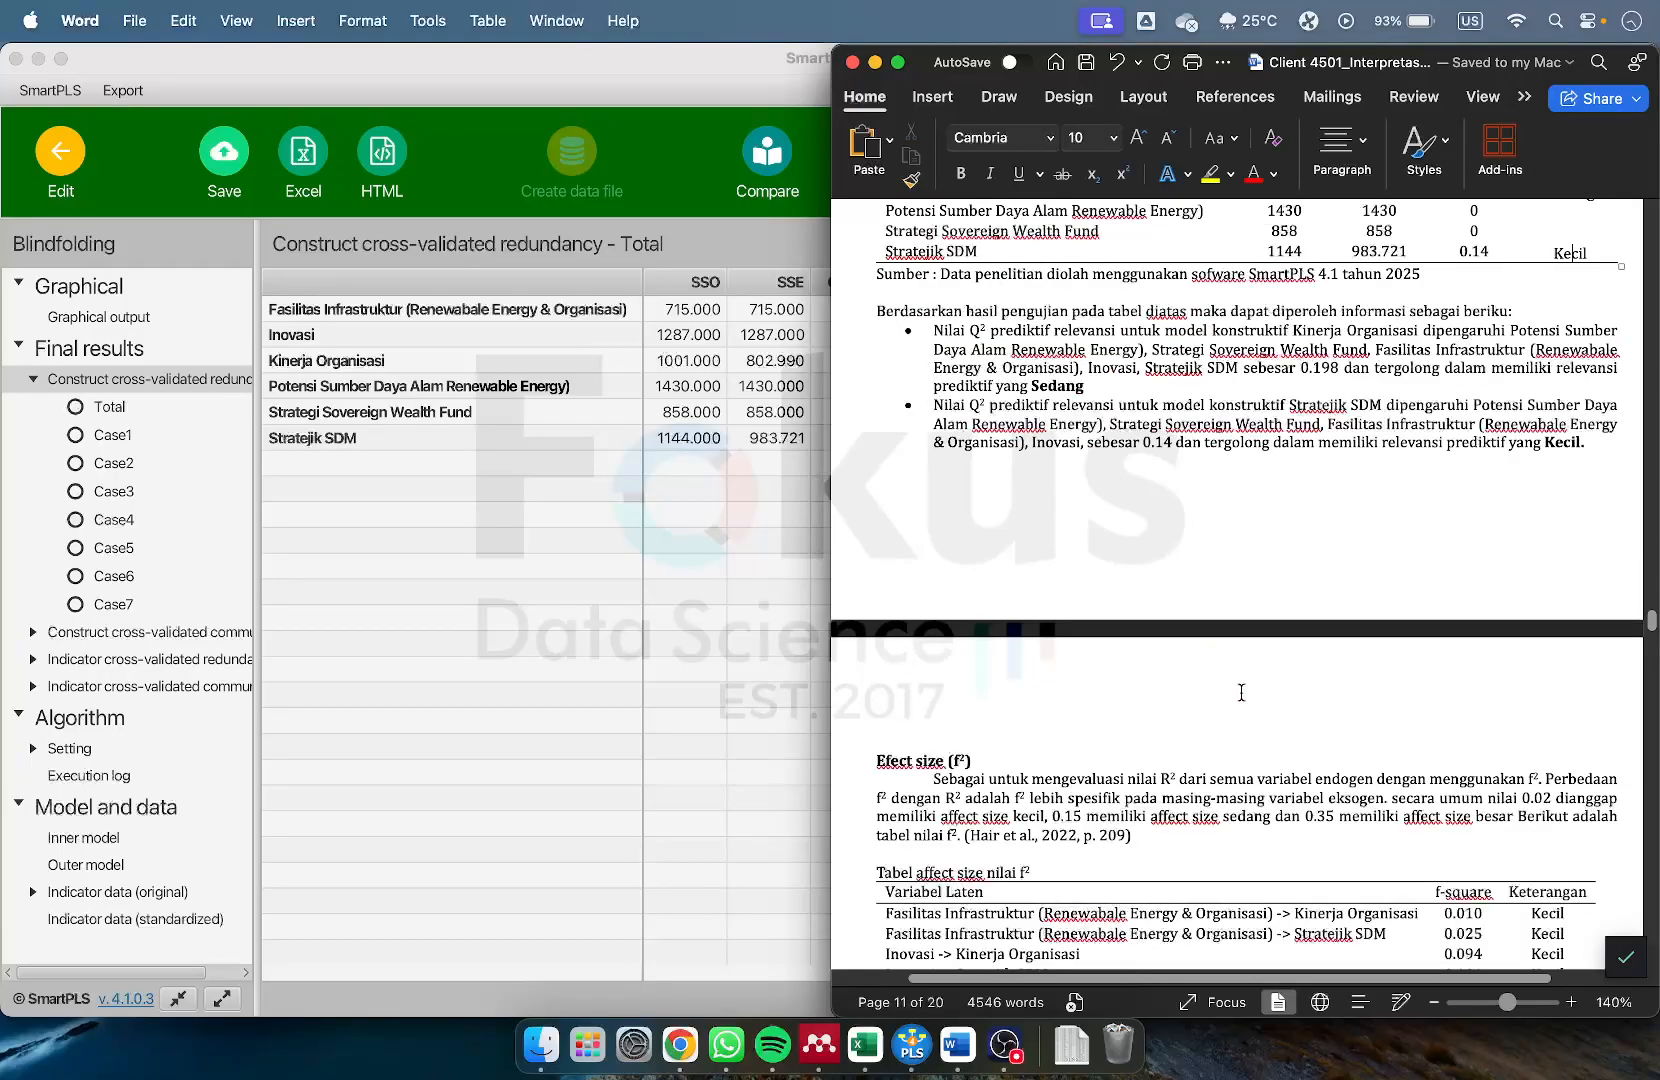
{"action": "scroll", "coordinate": [1243, 696], "scroll_direction": "down", "scroll_amount": 15}
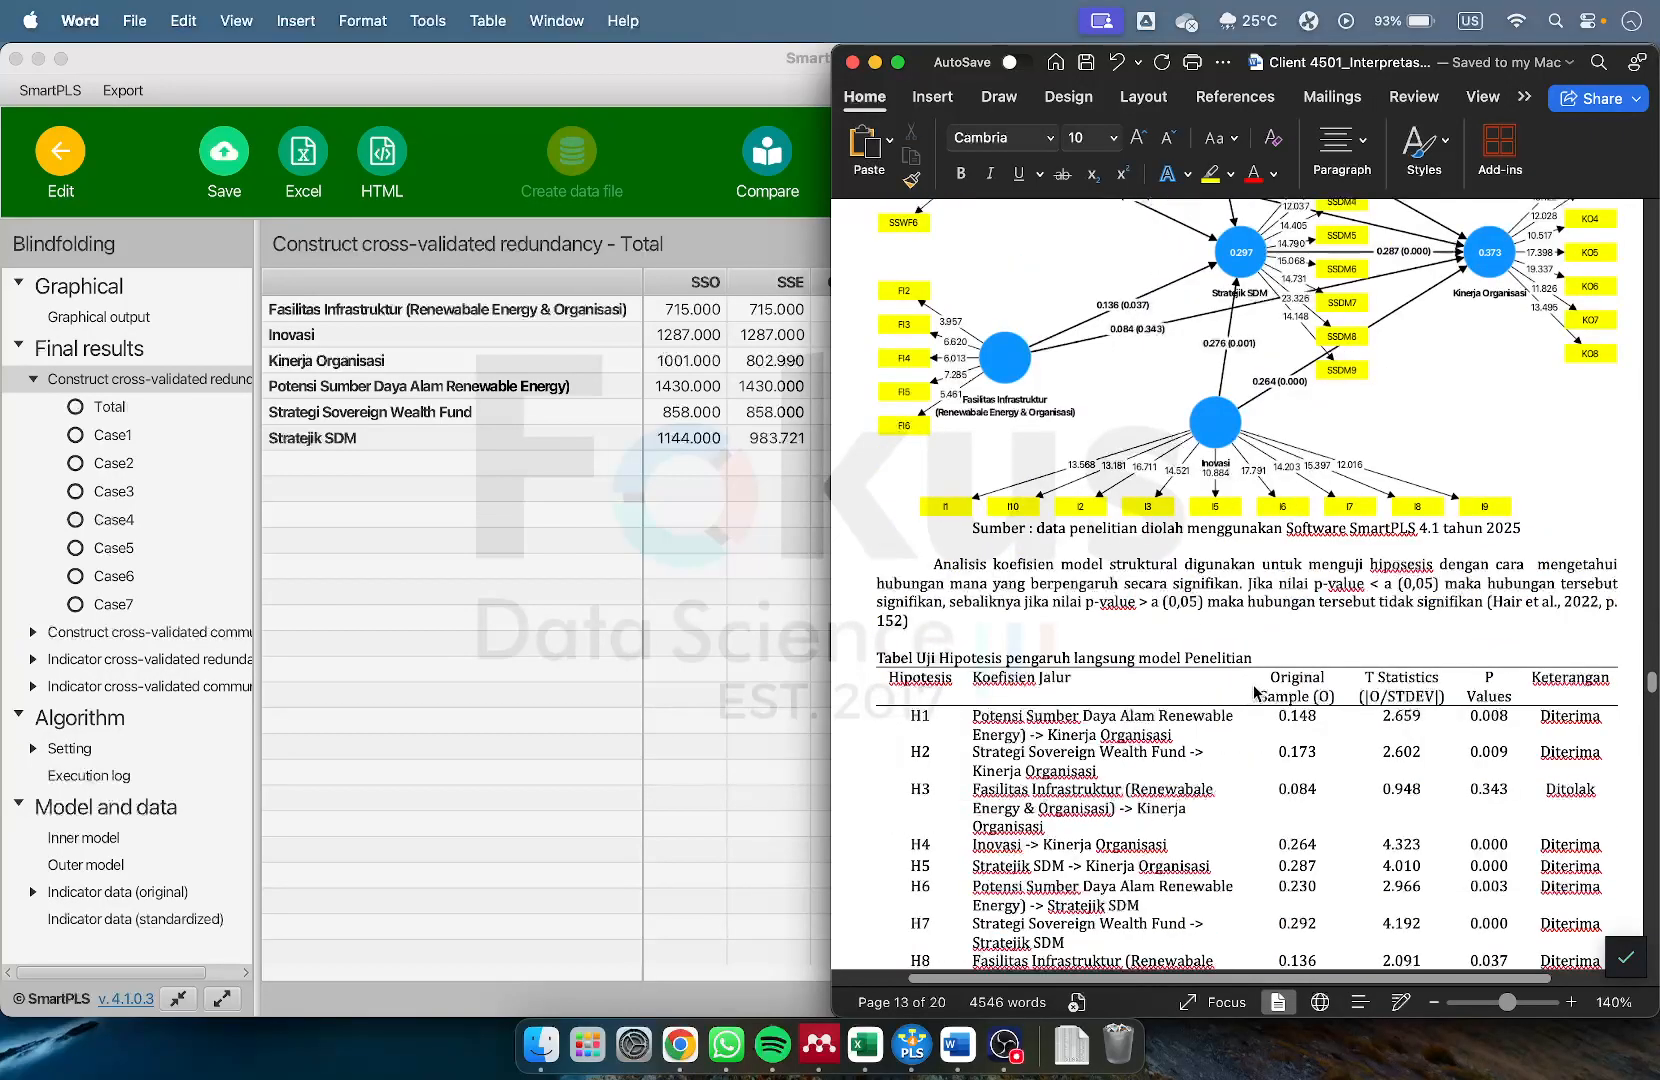
{"action": "scroll", "coordinate": [1250, 690], "scroll_direction": "up", "scroll_amount": 4}
{"action": "scroll", "coordinate": [1300, 432], "scroll_direction": "up", "scroll_amount": 3}
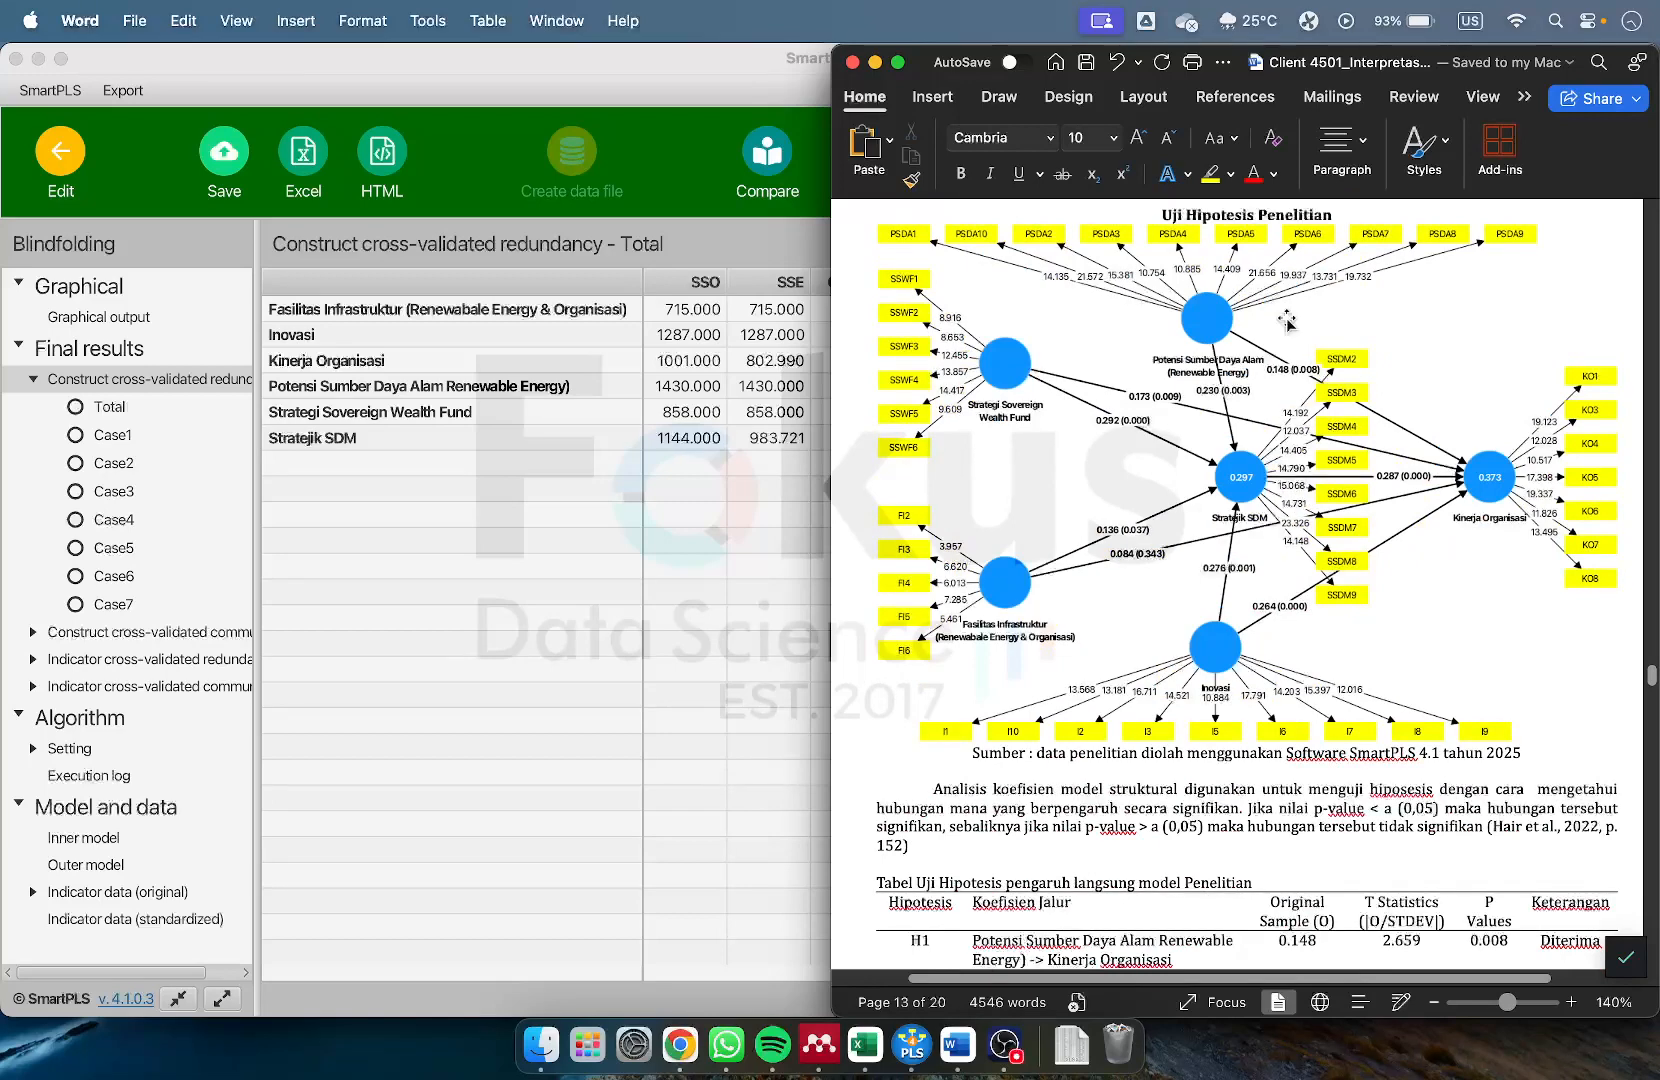
{"action": "scroll", "coordinate": [1368, 767], "scroll_direction": "down", "scroll_amount": 5}
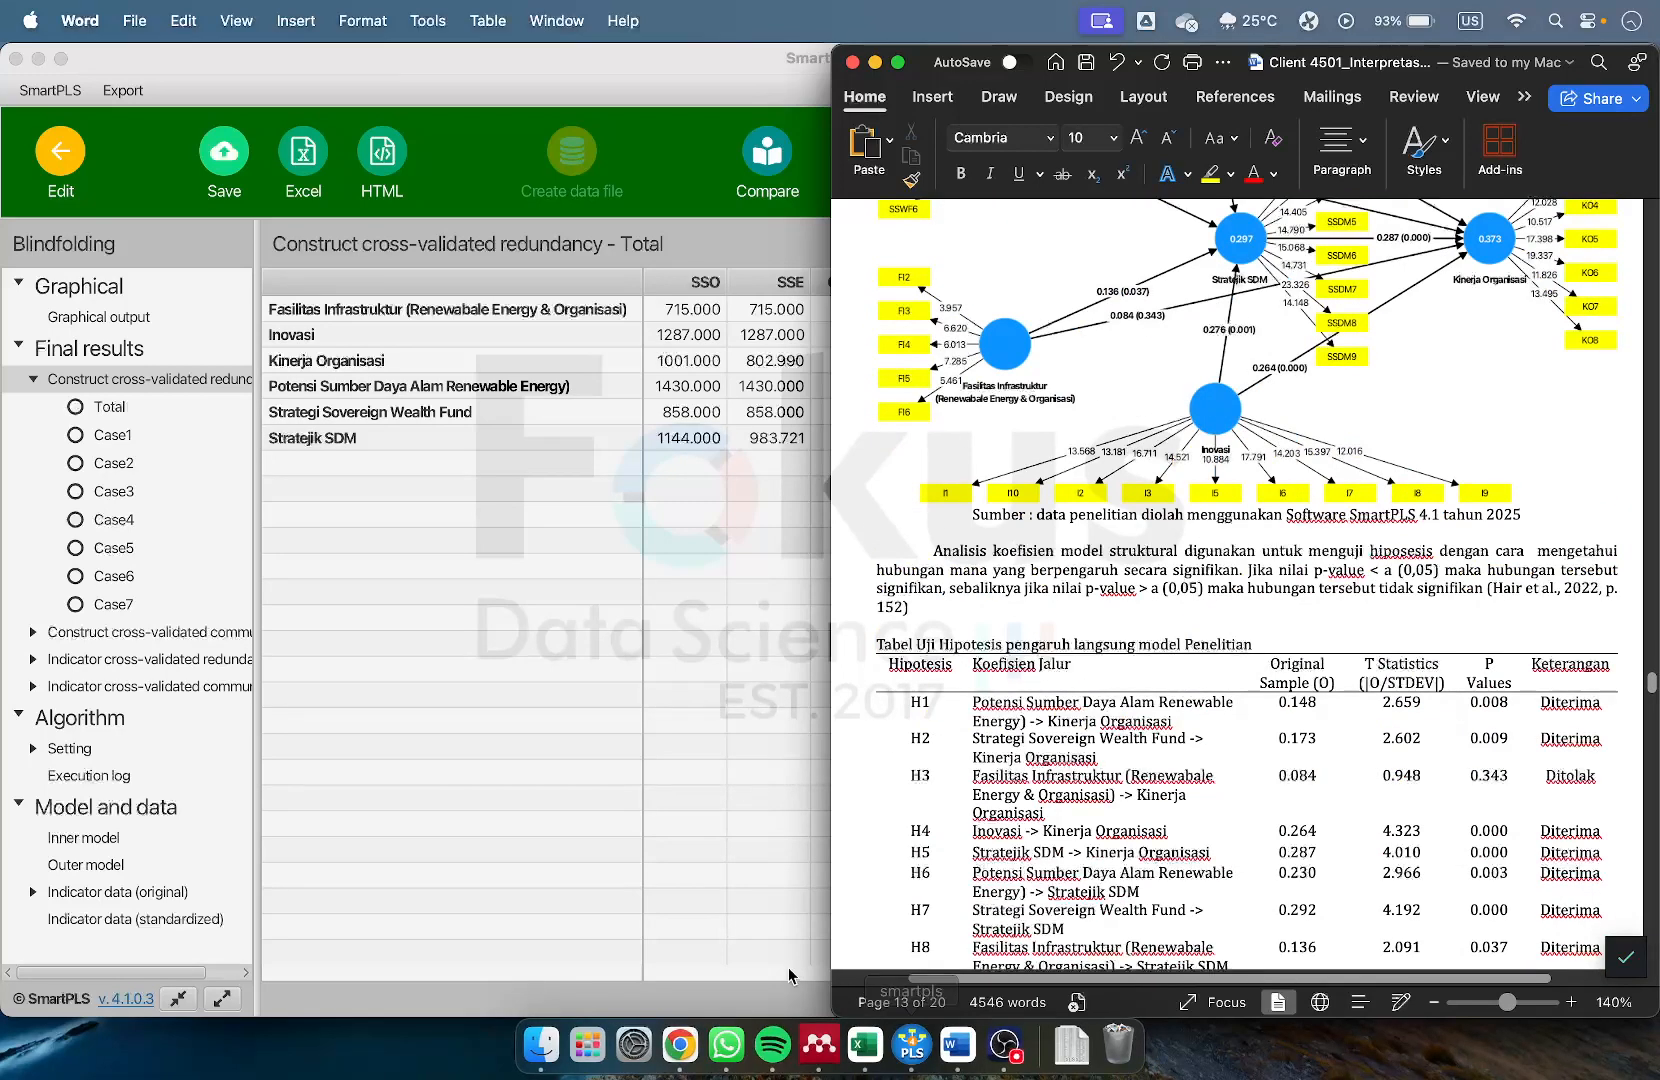
Run Bootstrapping on the "eliminasi" model in SmartPLS with 5000 subsamples, two tailed, at 0.05 significance, and open the path coefficients results
{"action": "left_click", "coordinate": [176, 227]}
{"action": "left_click", "coordinate": [85, 177]}
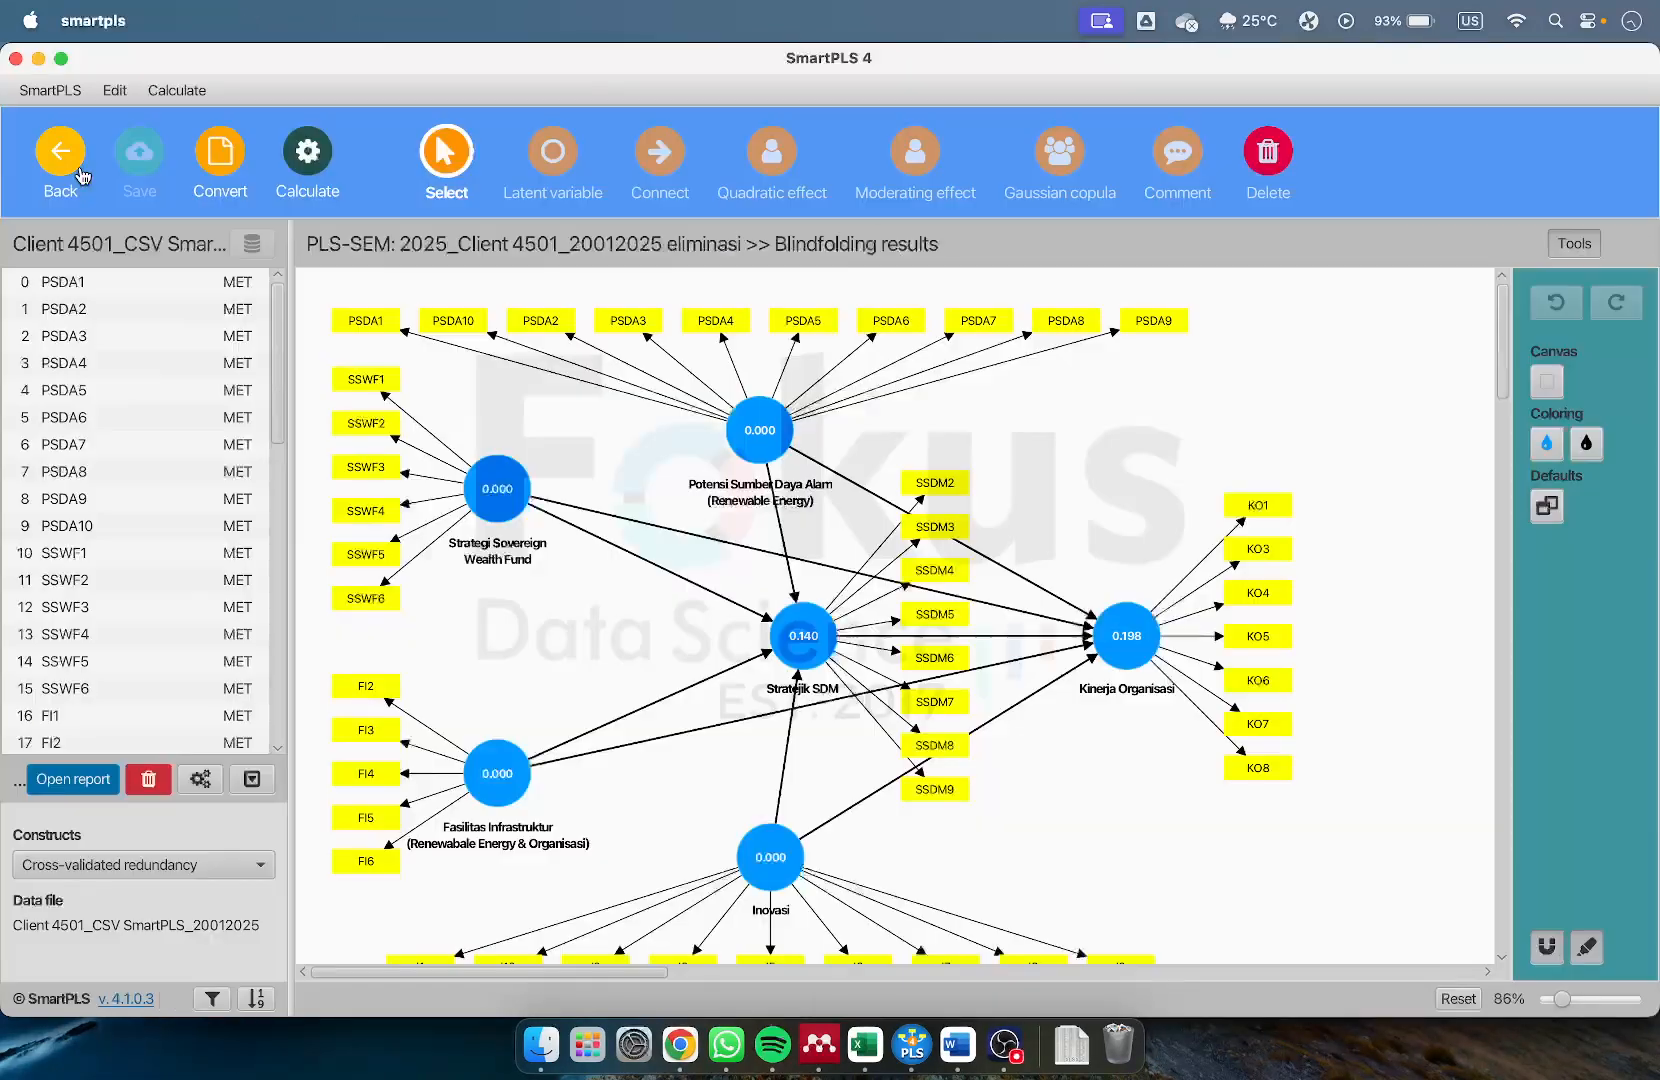
{"action": "left_click", "coordinate": [306, 166]}
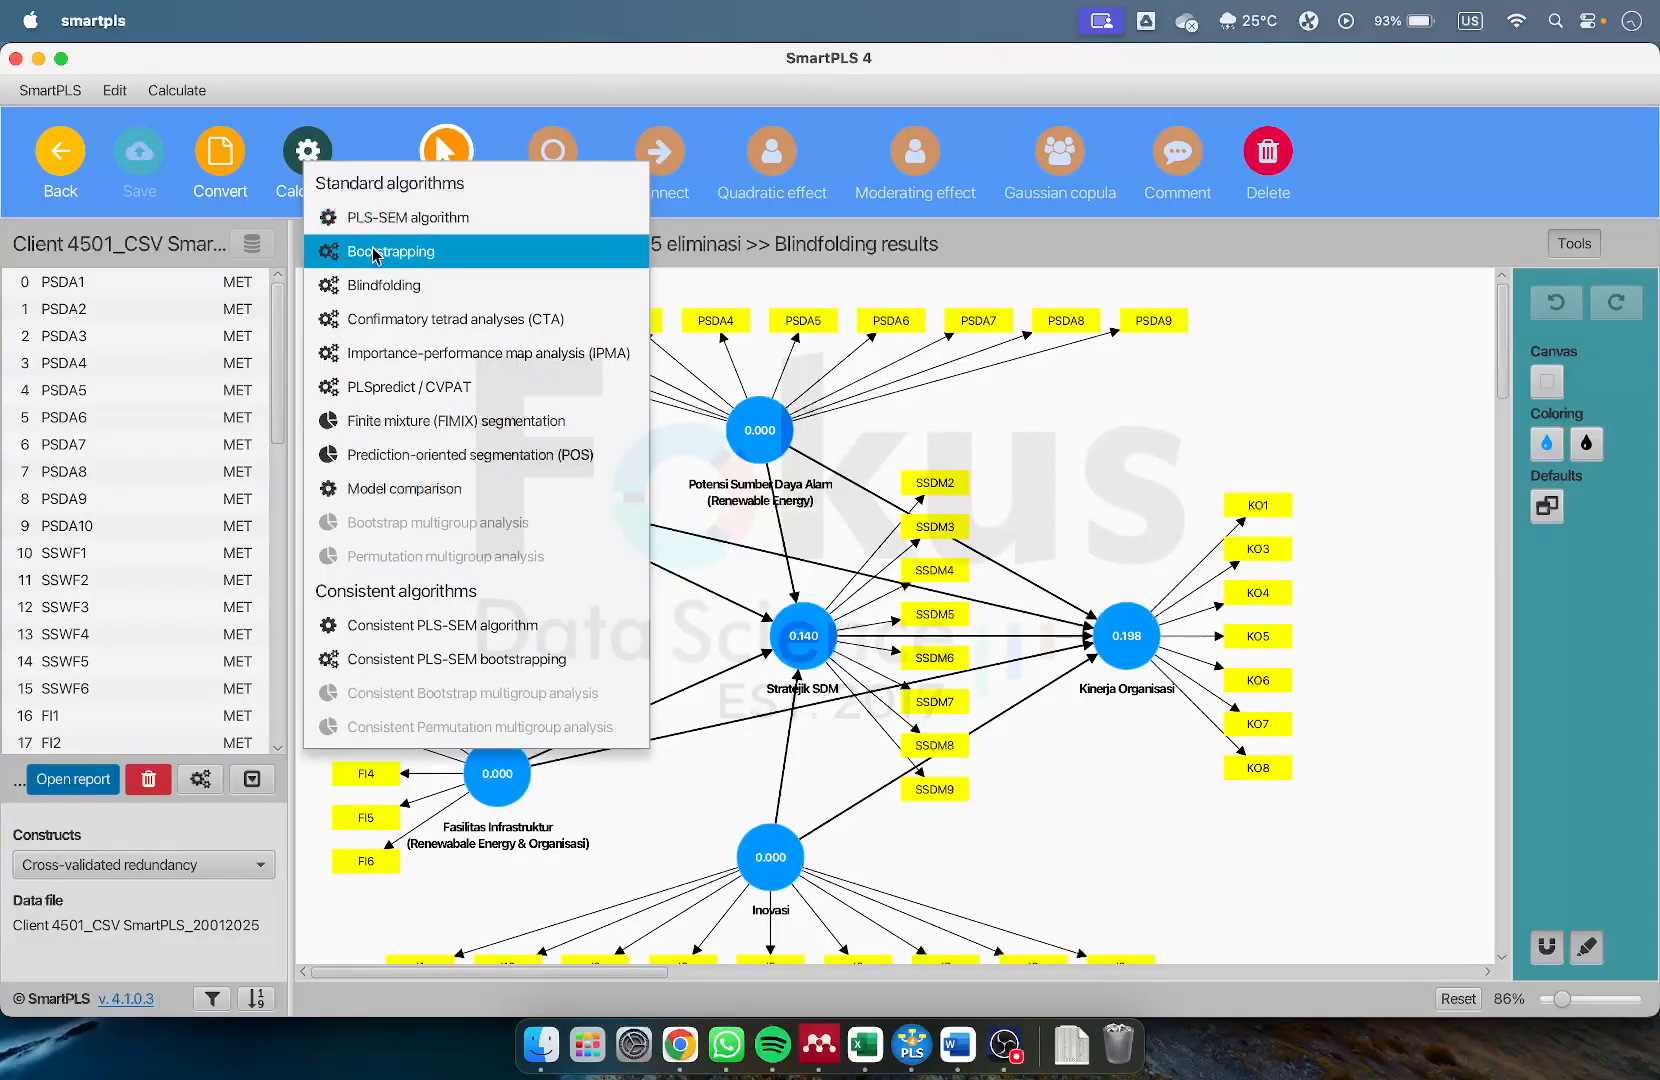
{"action": "left_click", "coordinate": [378, 255]}
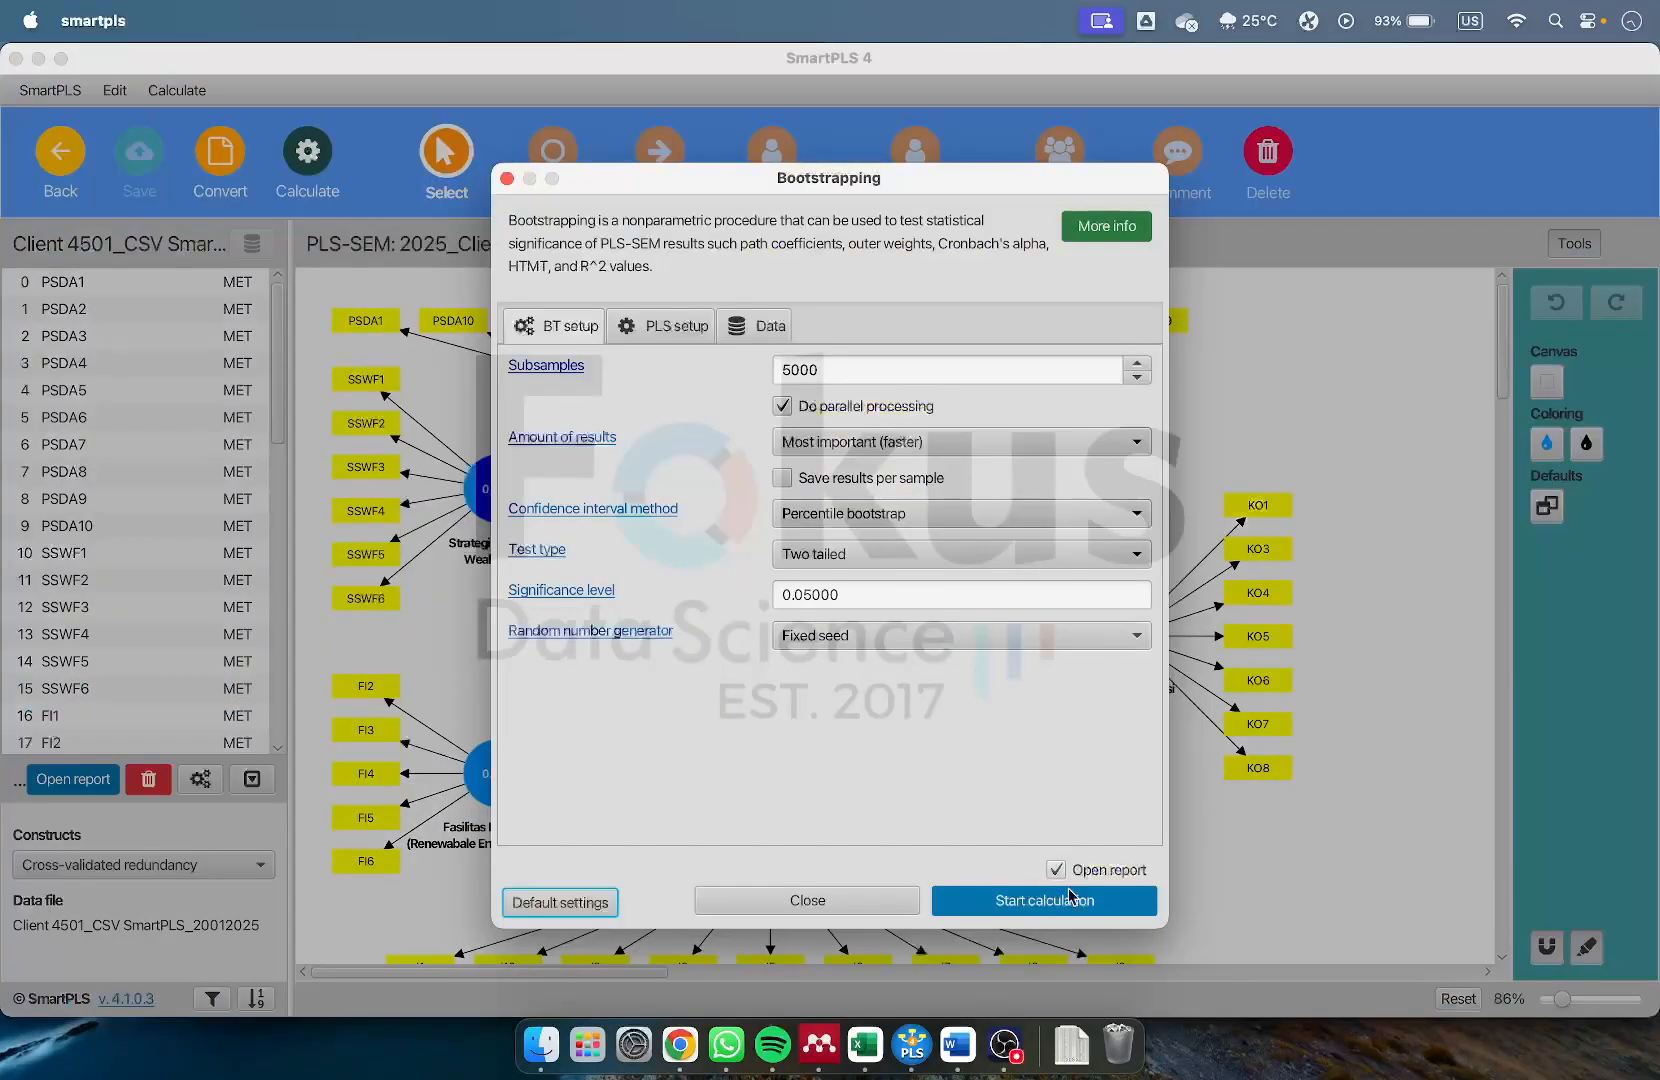
{"action": "left_click", "coordinate": [1076, 902]}
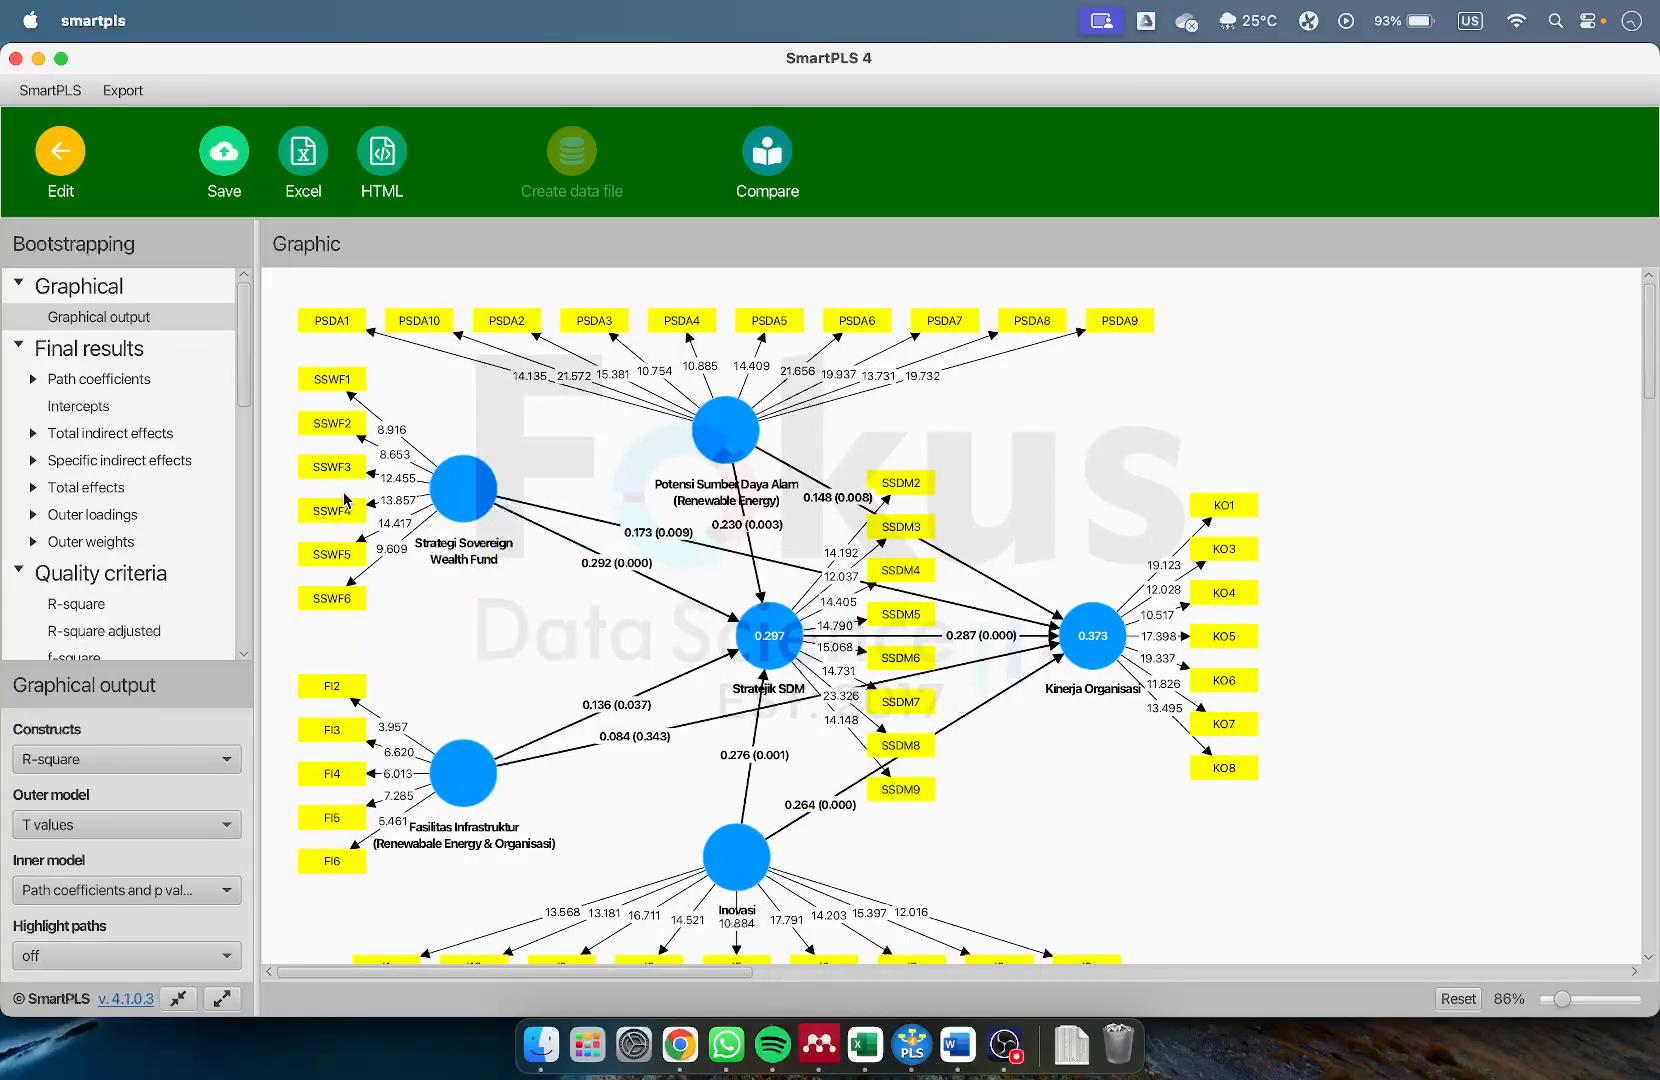
{"action": "left_click", "coordinate": [96, 380]}
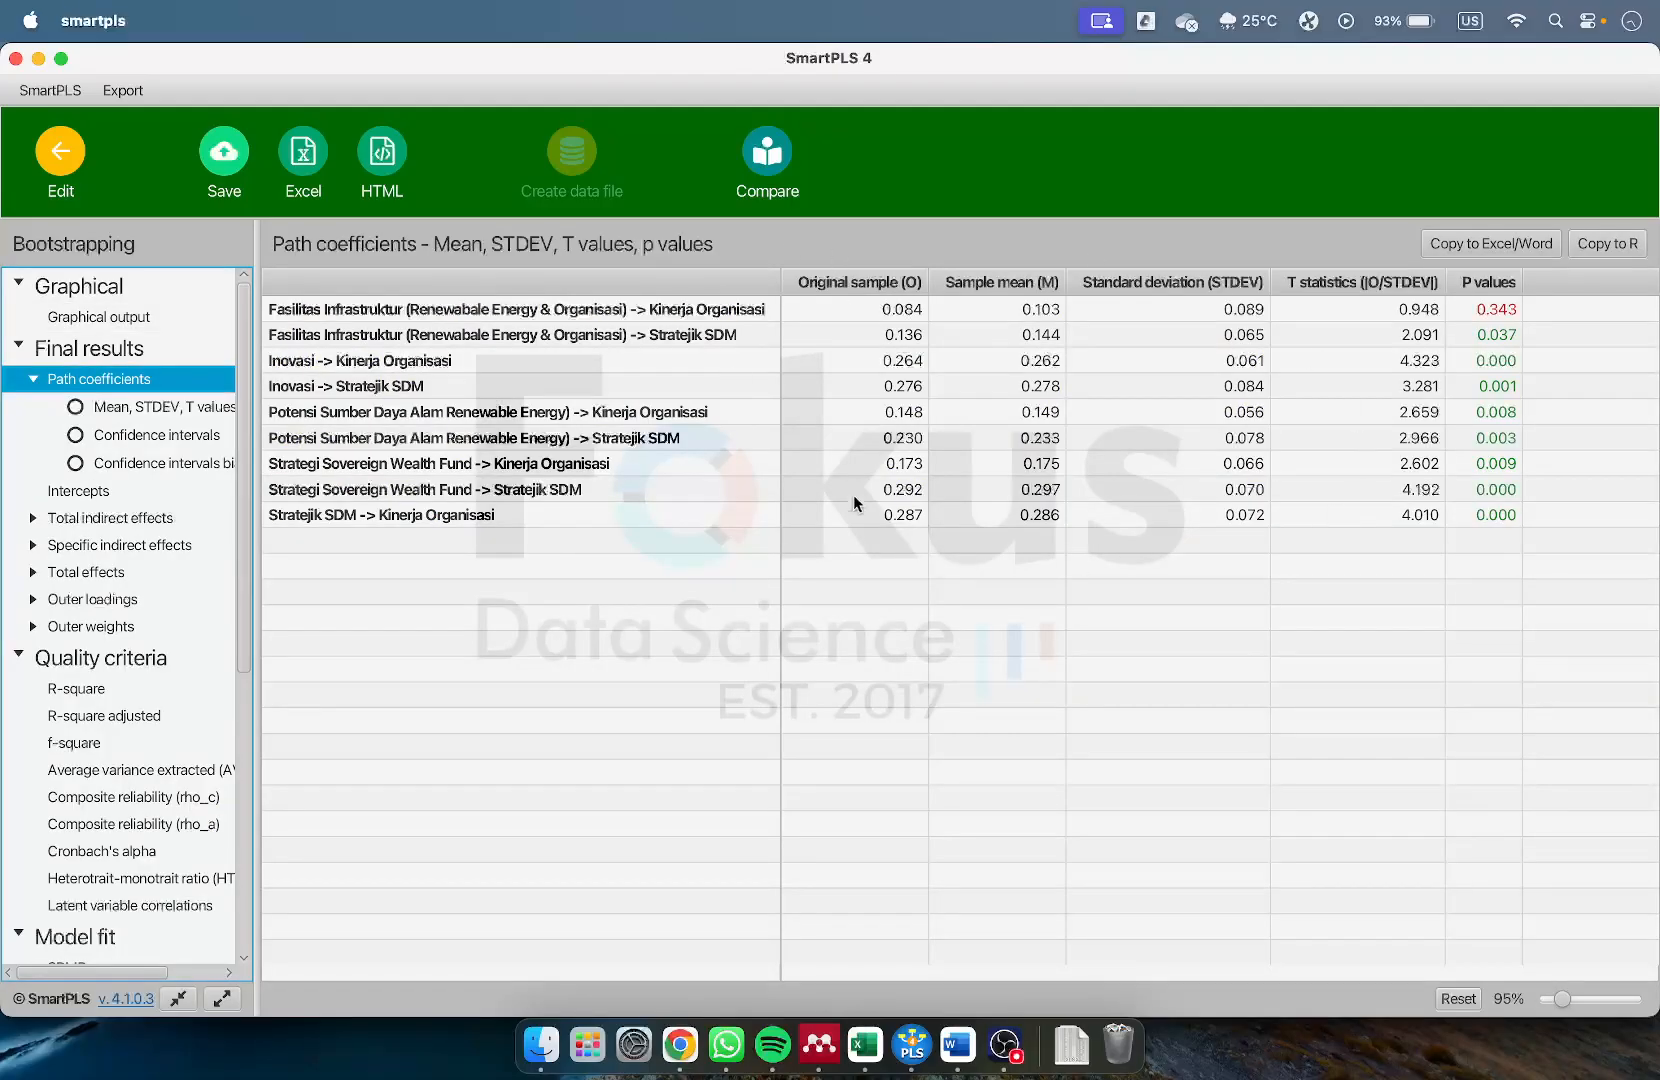
View the direct-effect hypothesis table in the Word report, then open the specific indirect effects results in SmartPLS
{"action": "left_click", "coordinate": [957, 1045]}
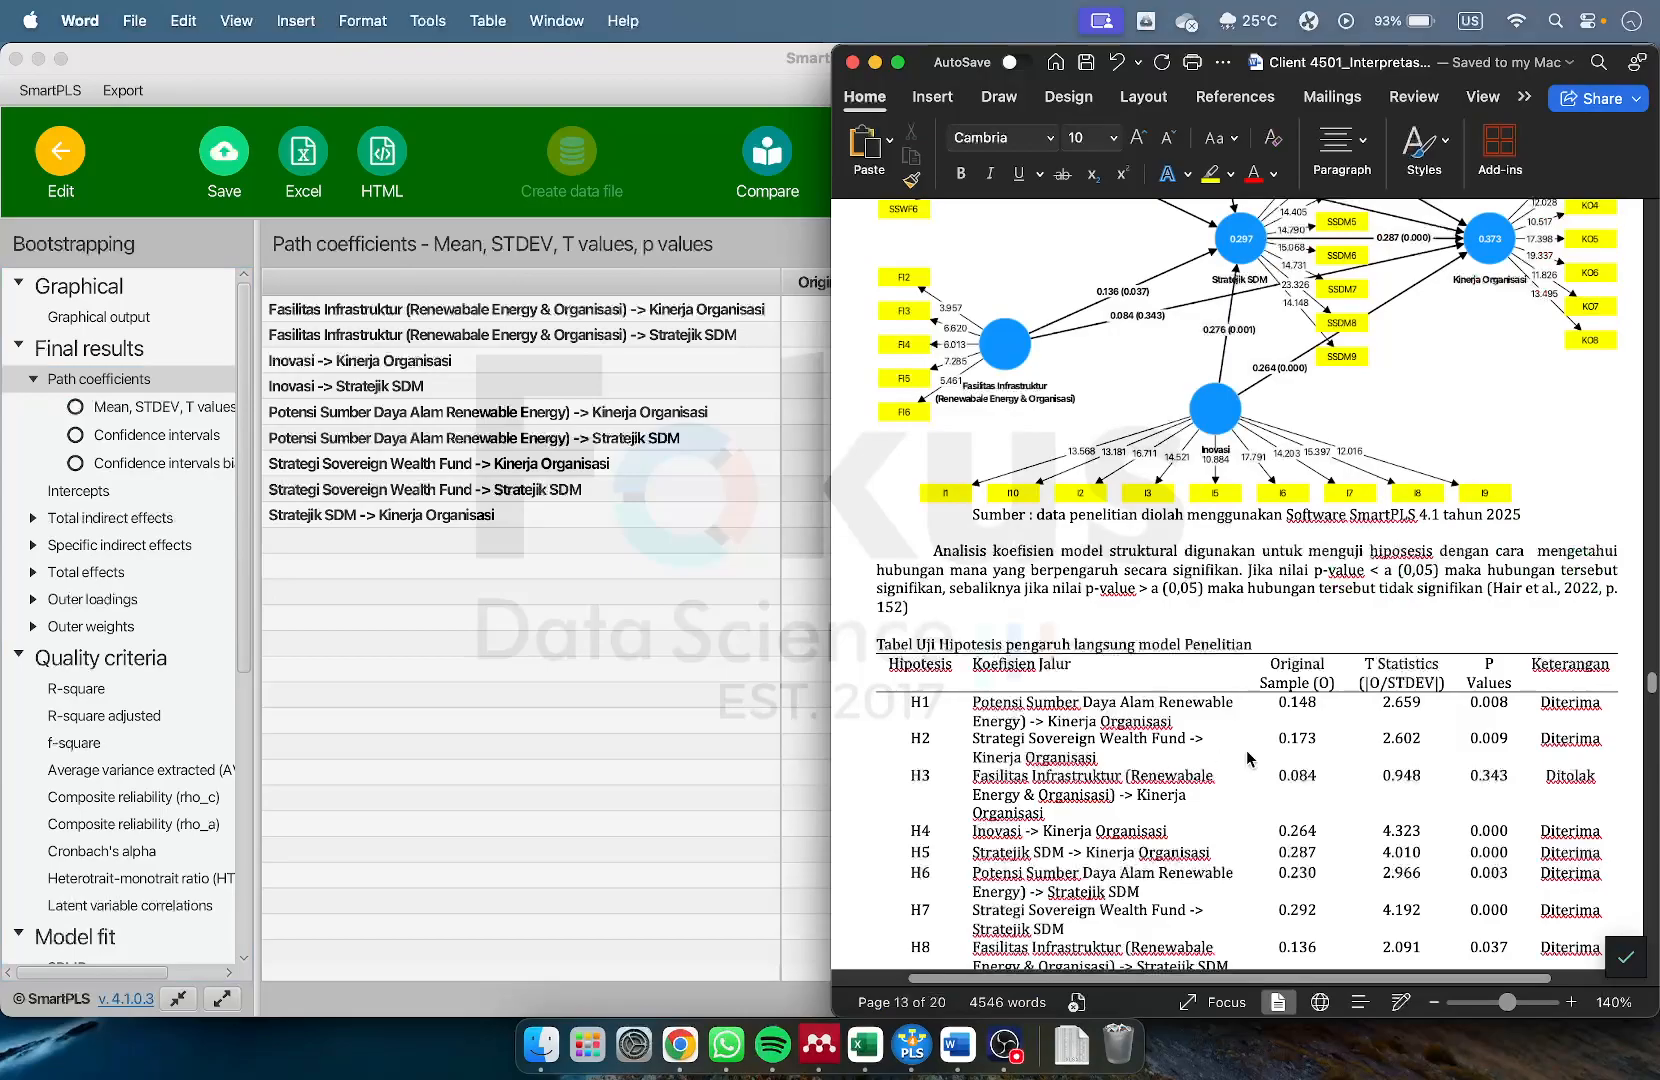
{"action": "scroll", "coordinate": [1115, 716], "scroll_direction": "down", "scroll_amount": 2}
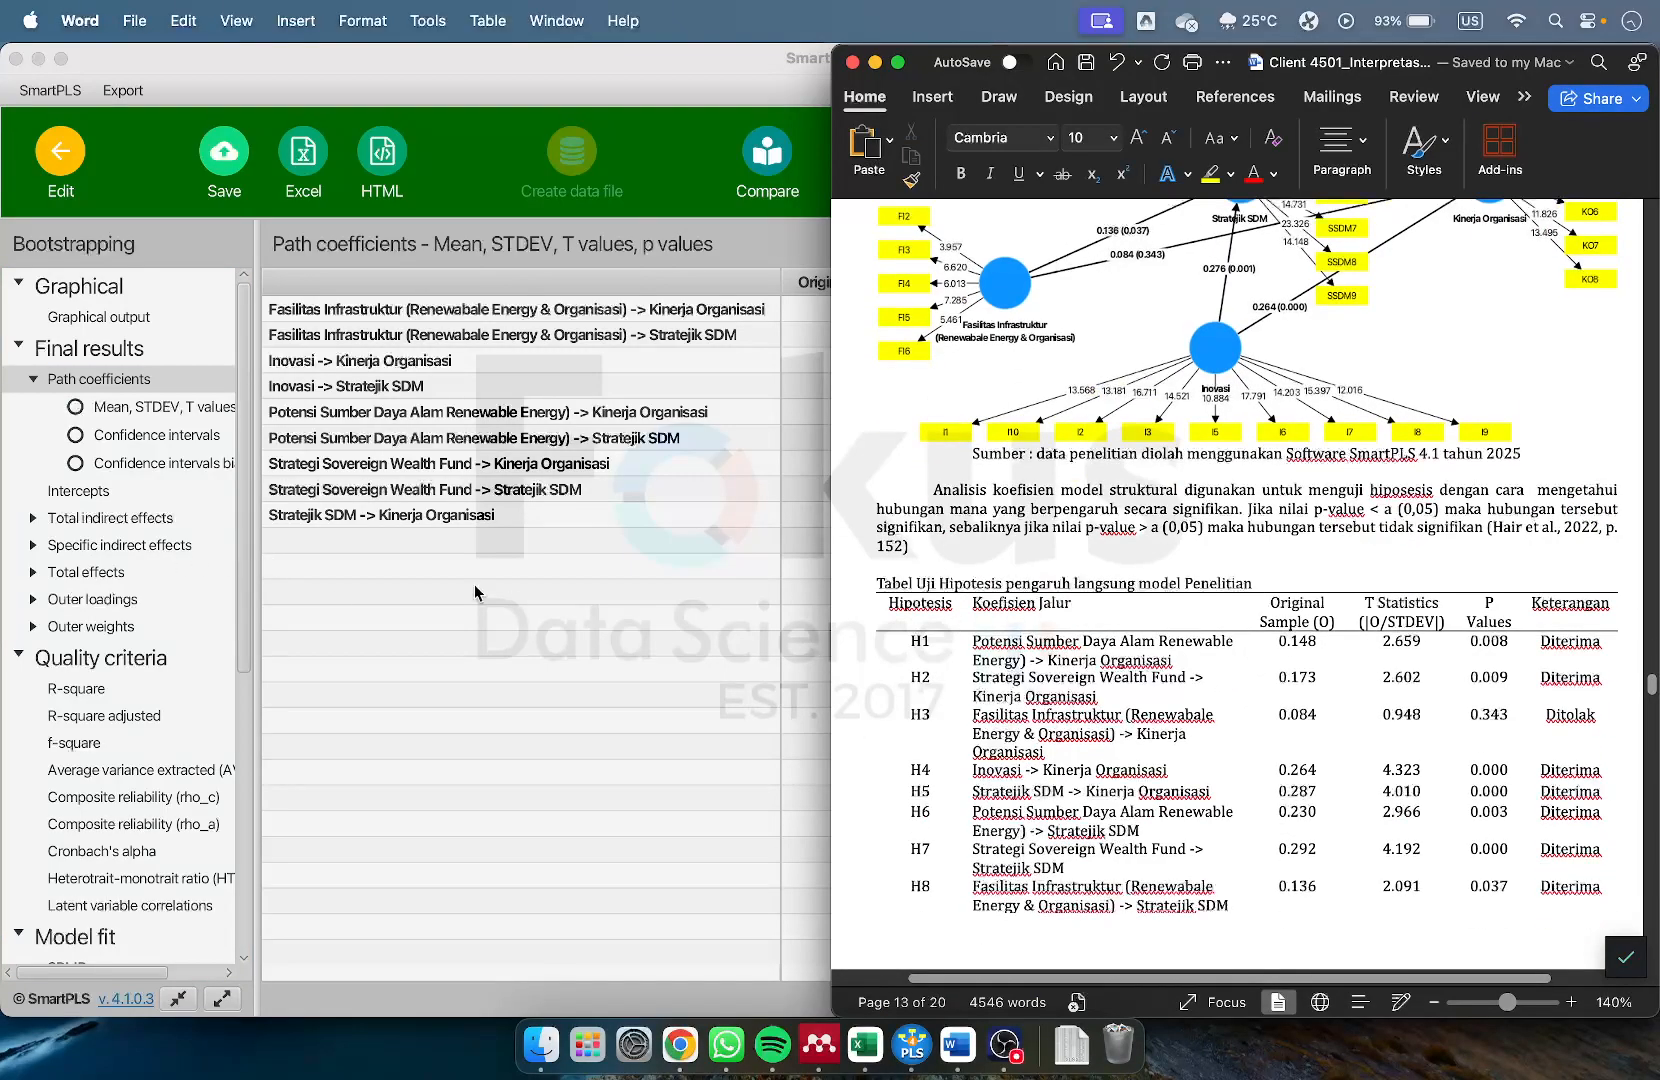
{"action": "left_click", "coordinate": [128, 544]}
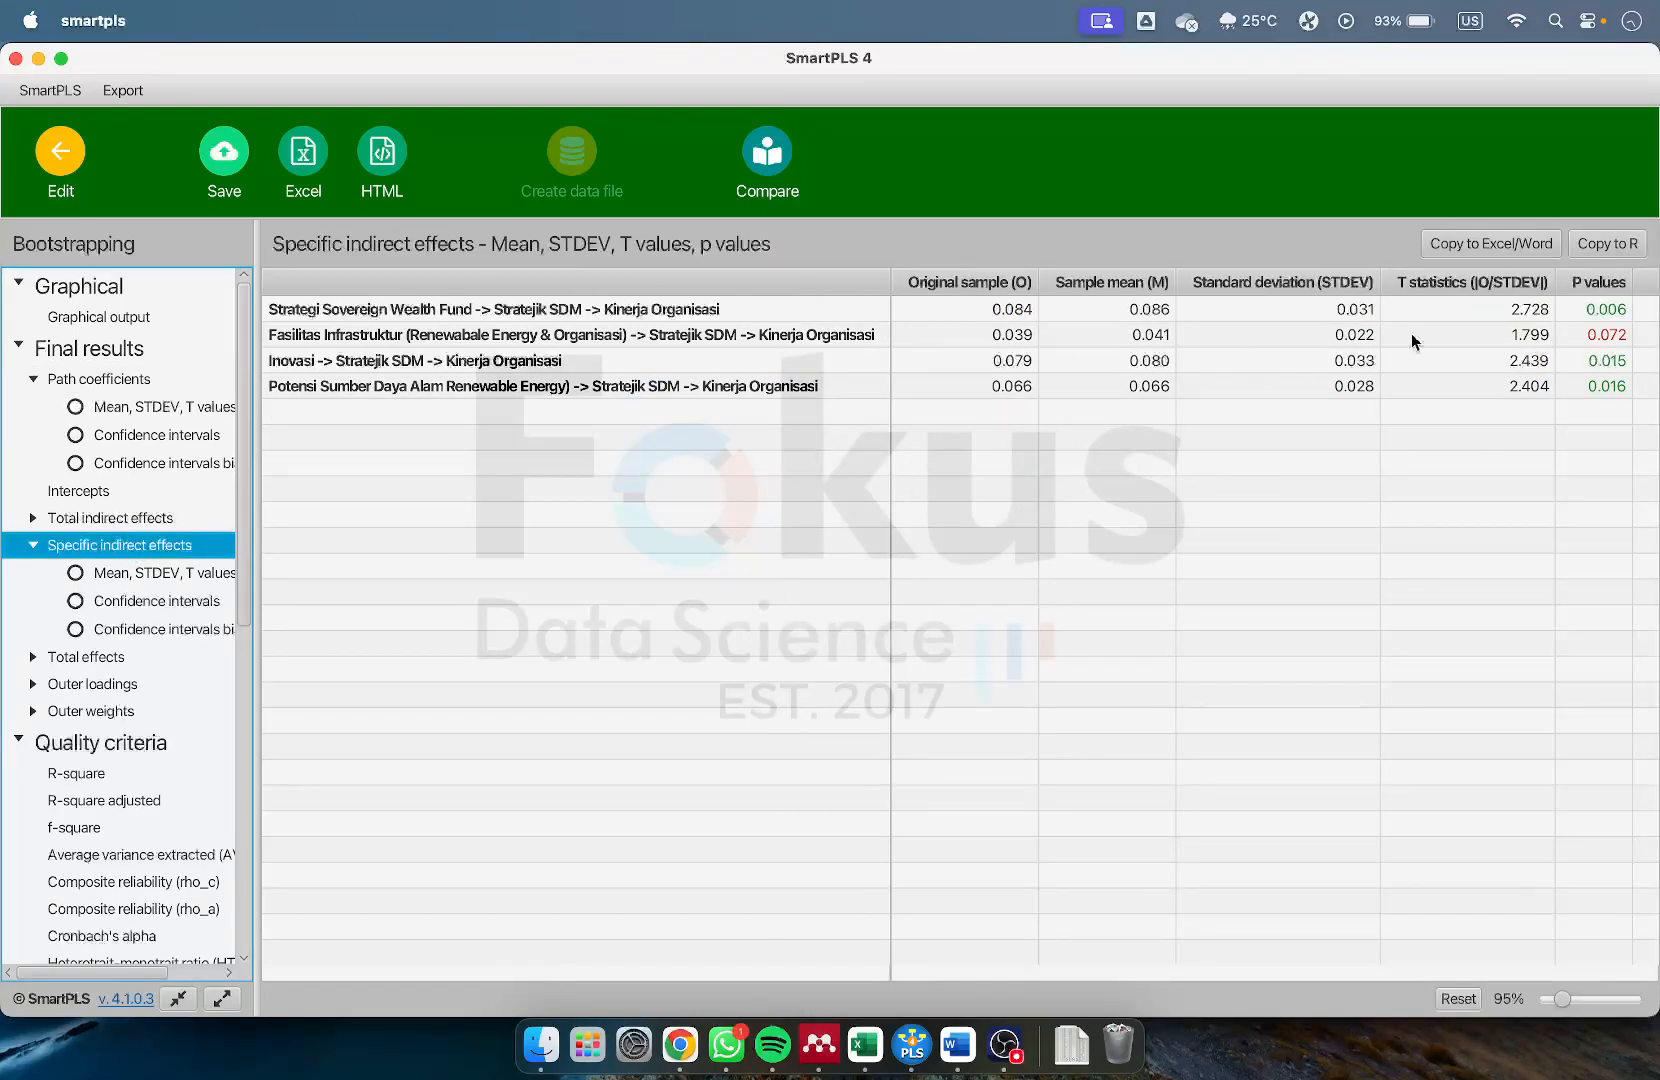
Reopen the bootstrapped path coefficients table and enlarge it to 105% to read the T statistics and P values
{"action": "left_click", "coordinate": [75, 380]}
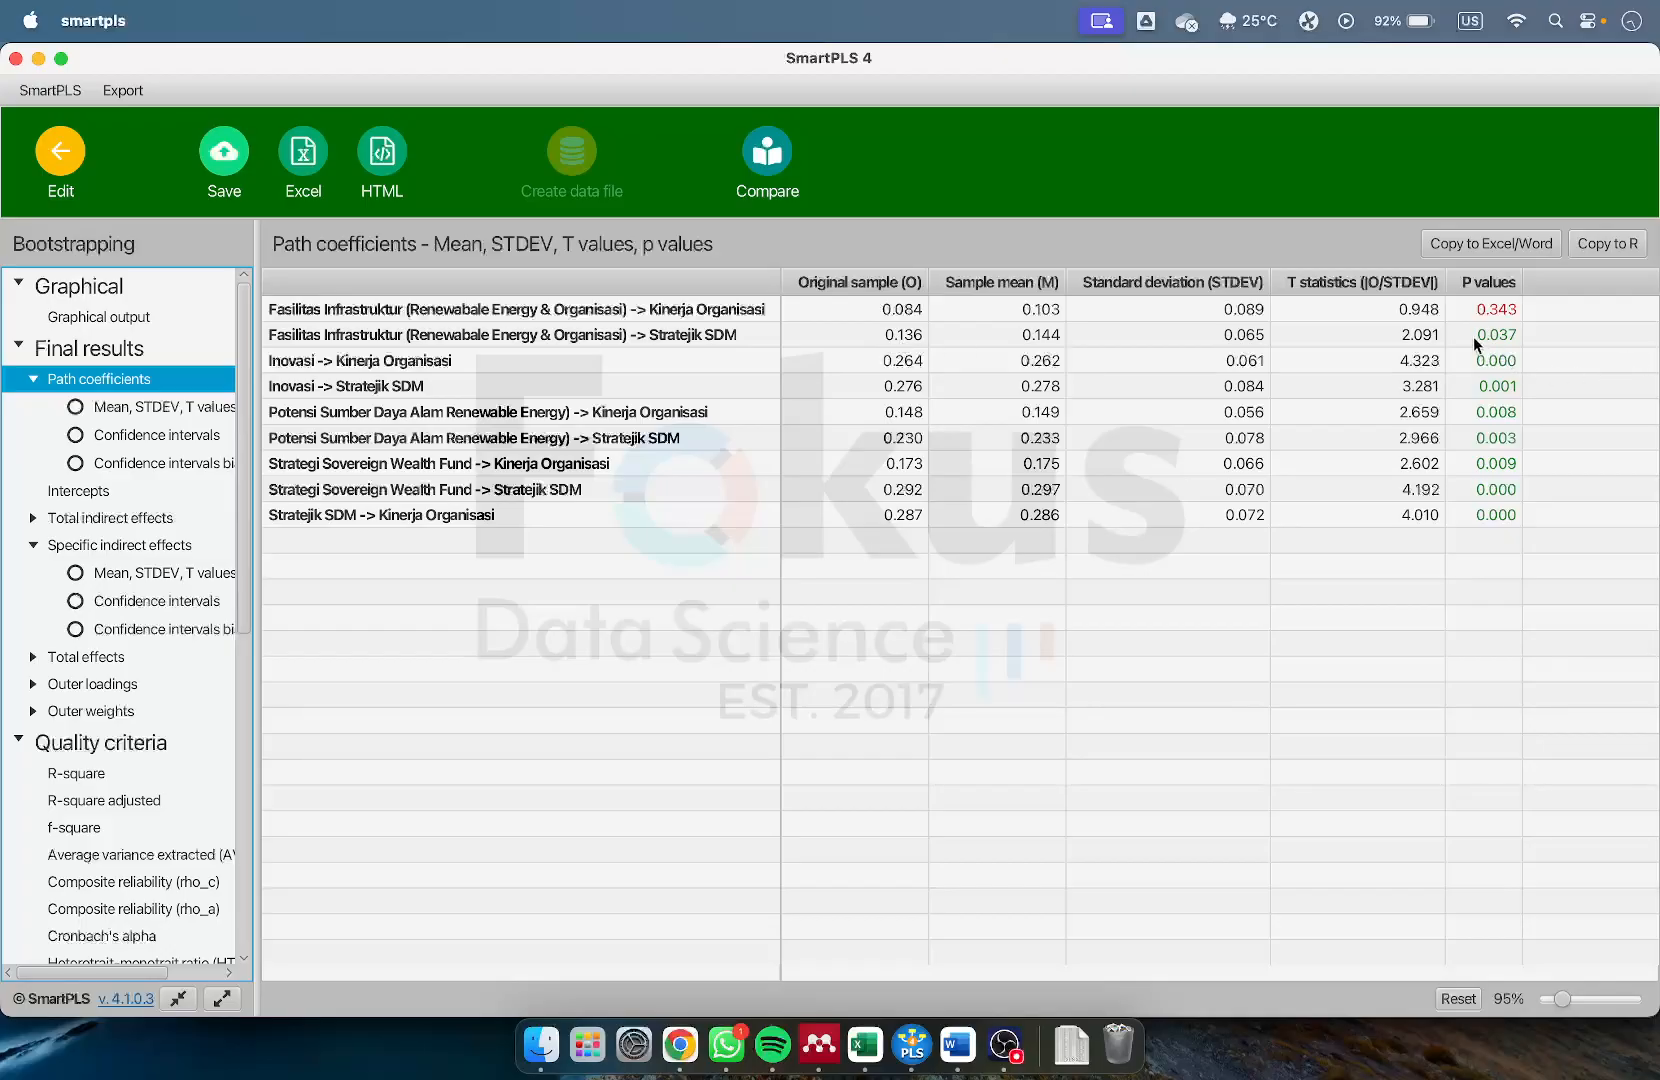
{"action": "left_click", "coordinate": [1571, 995]}
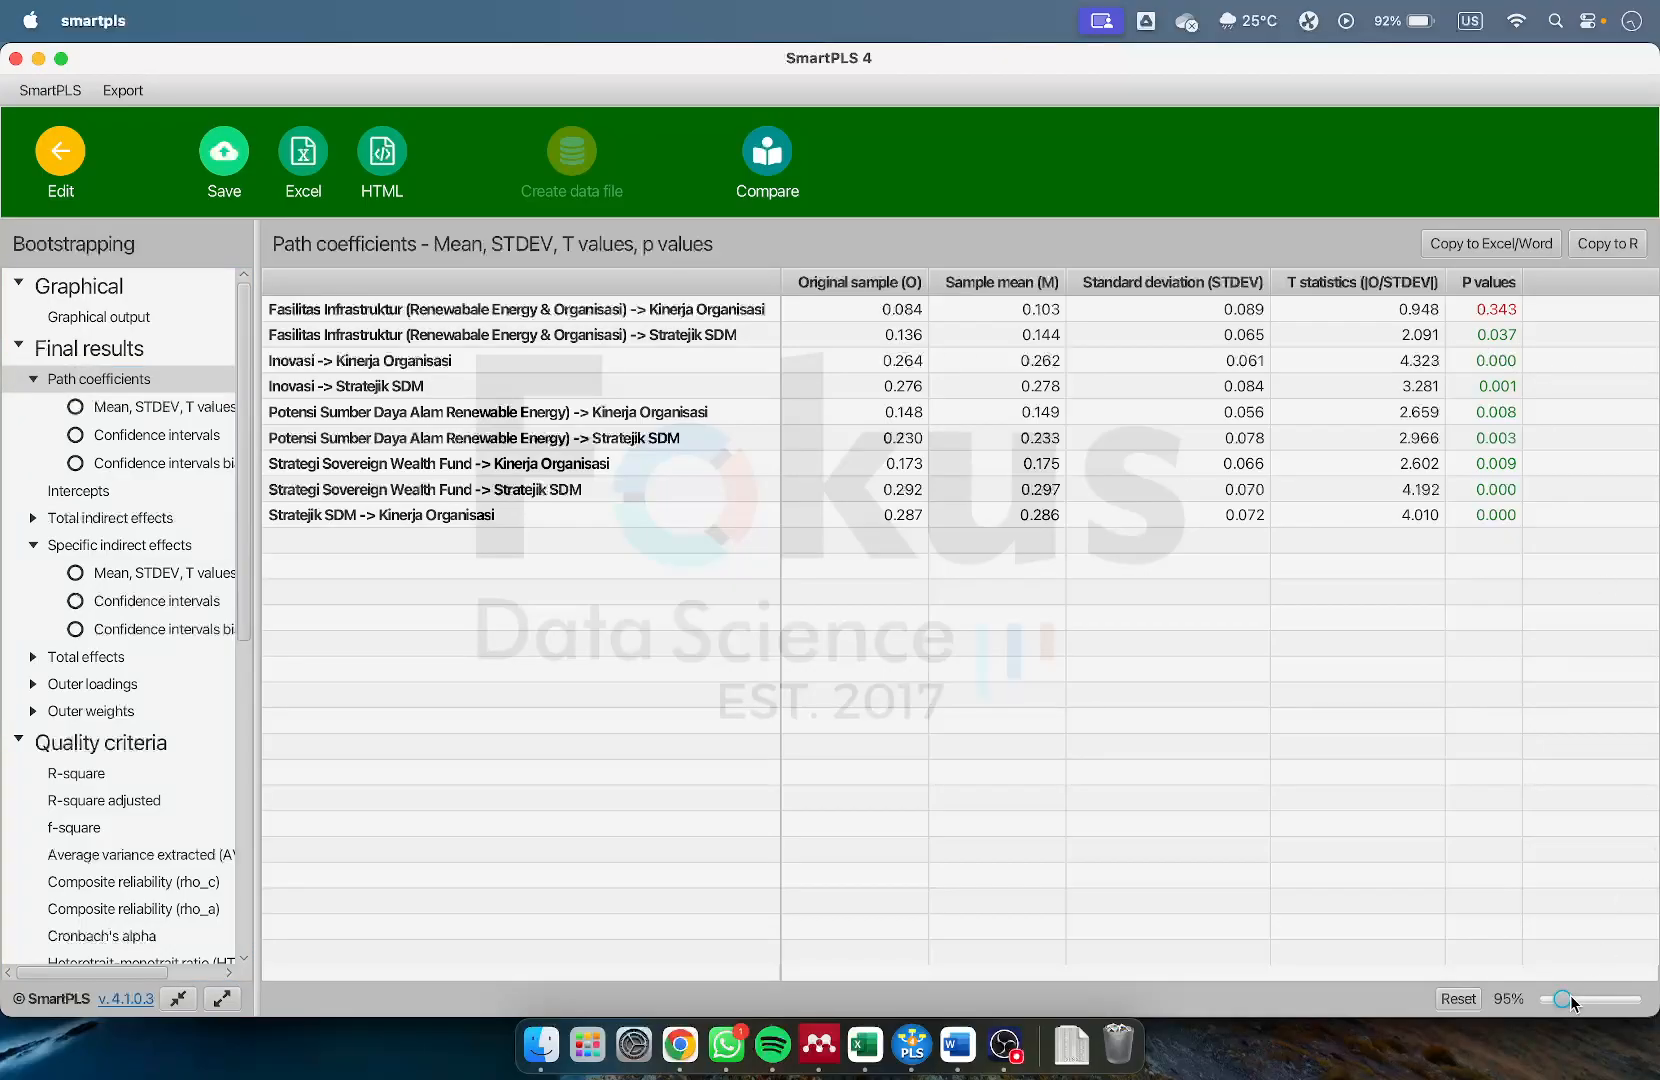
{"action": "key", "text": "Right"}
{"action": "key", "text": "Right"}
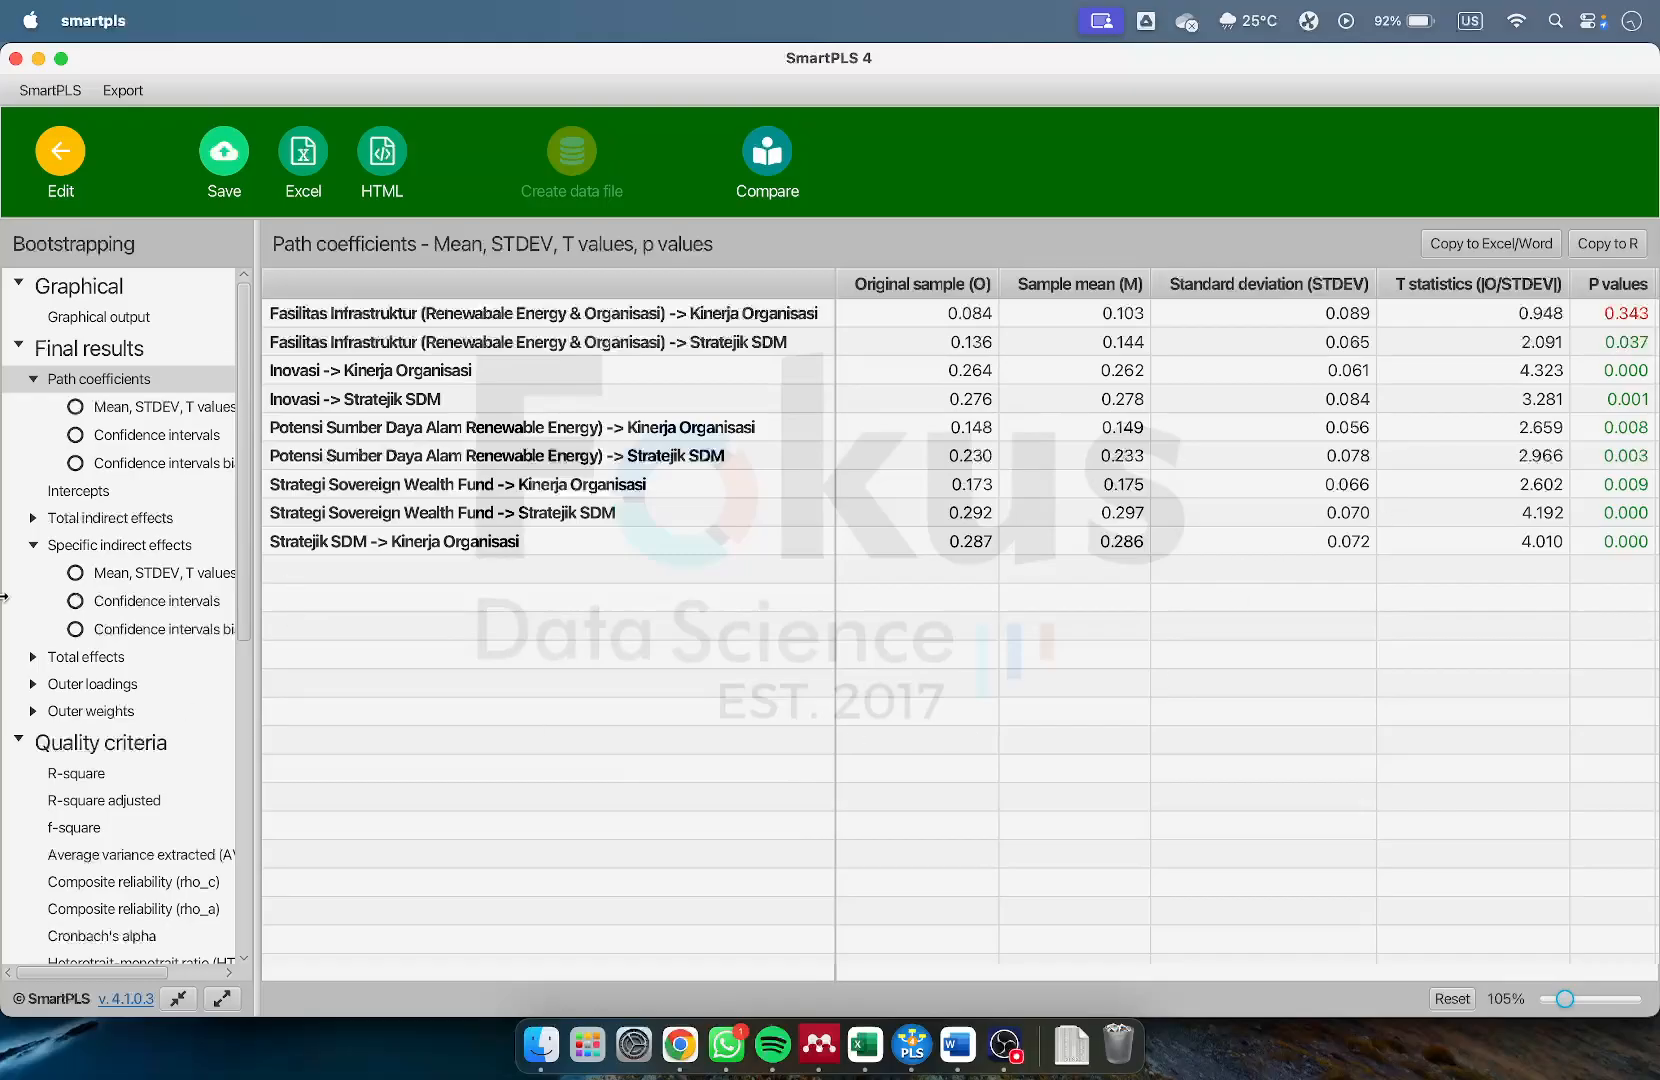
View the Pengaruh Mediasi hypothesis table in Word, then examine the matching specific indirect effects results in SmartPLS
{"action": "left_click", "coordinate": [957, 1045]}
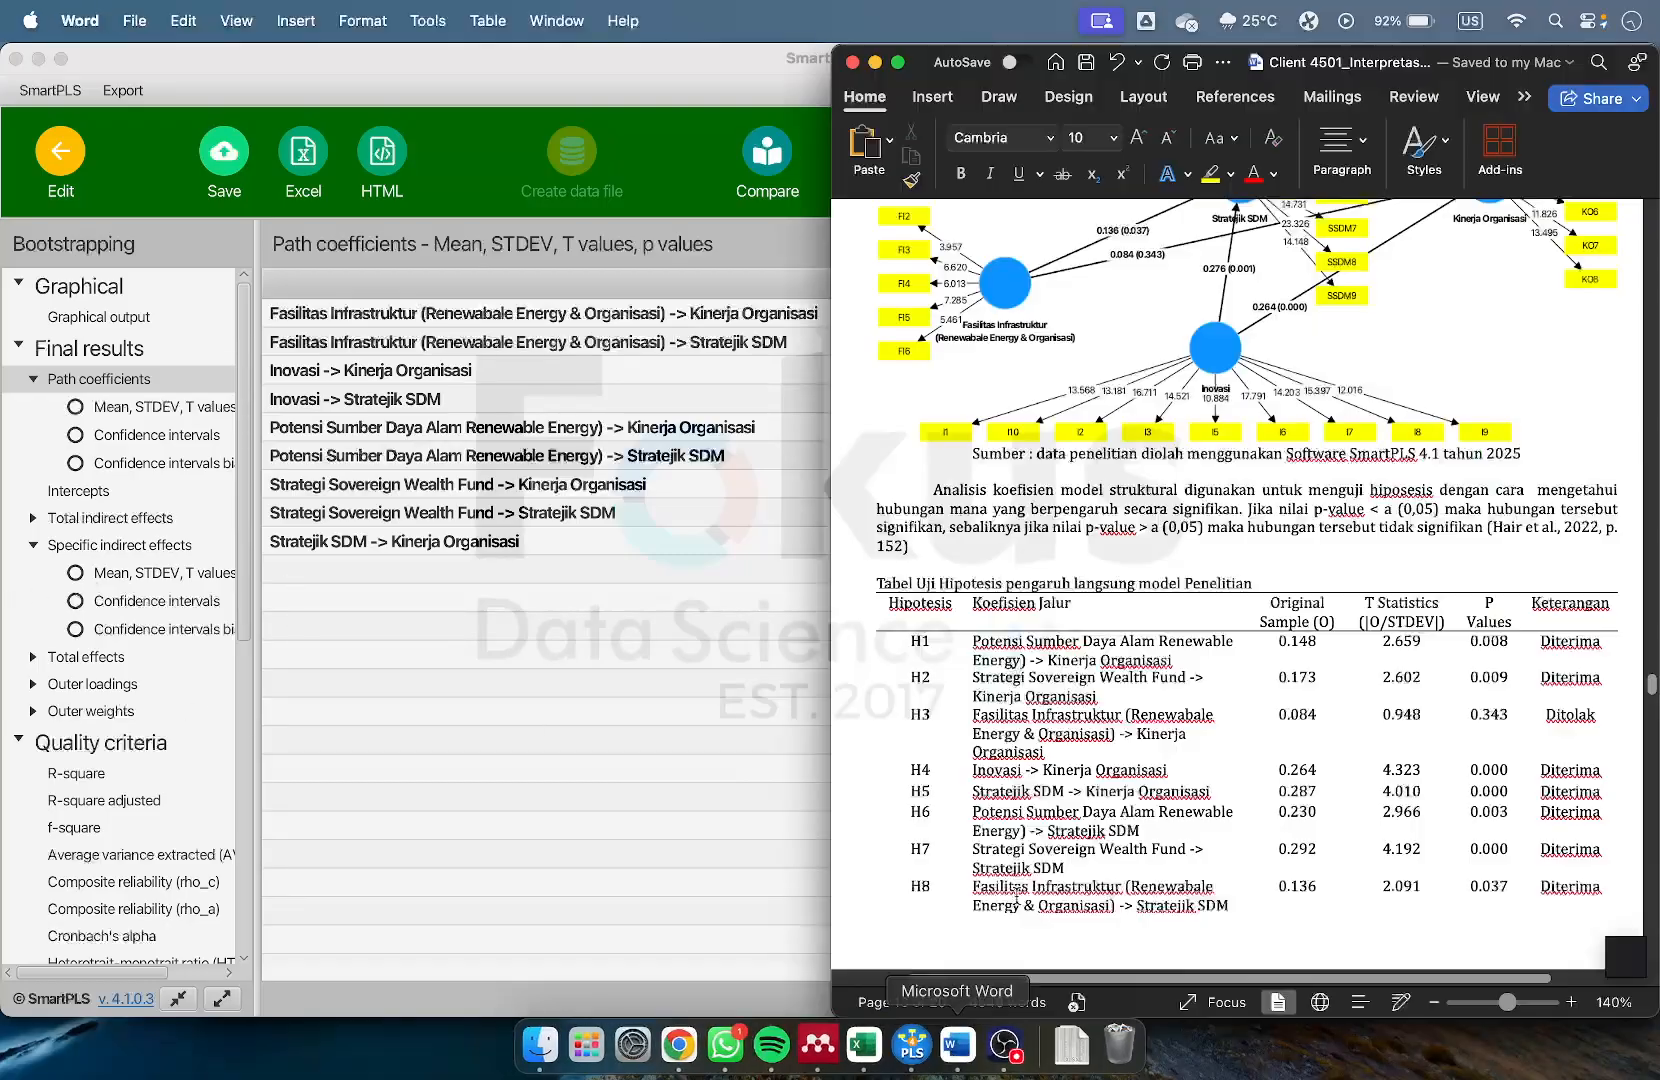
{"action": "scroll", "coordinate": [1120, 776], "scroll_direction": "down", "scroll_amount": 10}
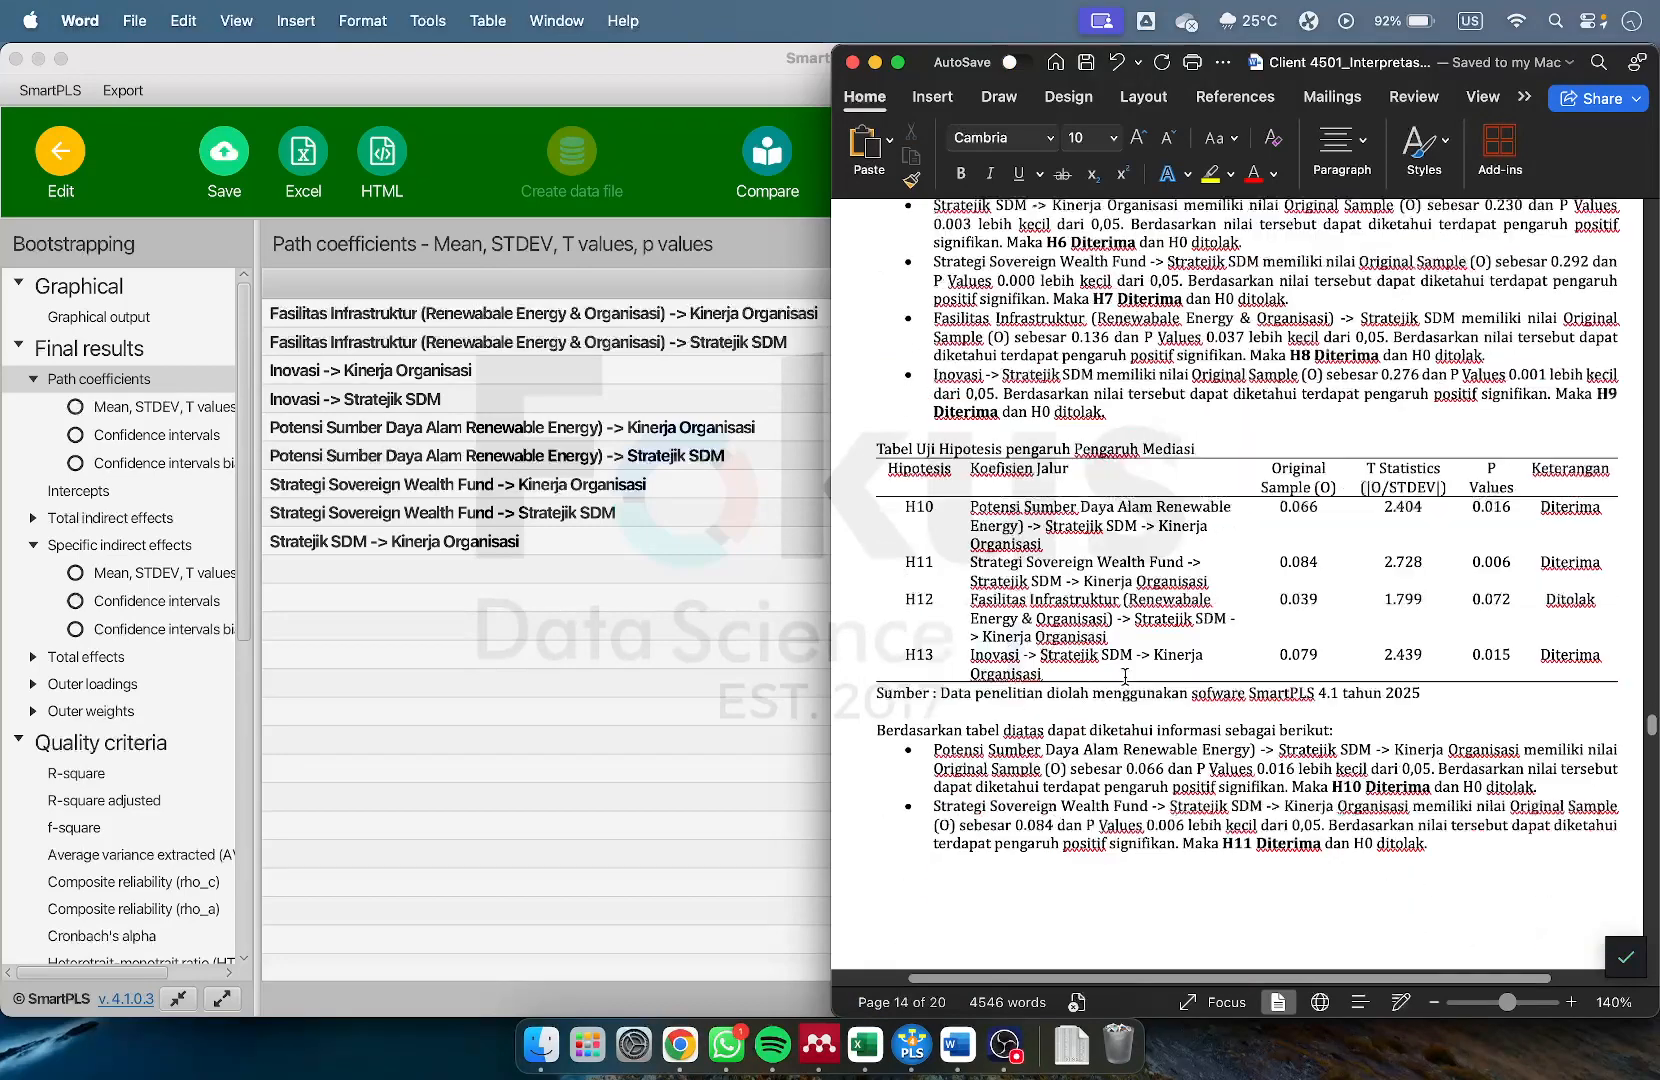
{"action": "left_click", "coordinate": [122, 547]}
{"action": "scroll", "coordinate": [1098, 411], "scroll_direction": "right", "scroll_amount": 3}
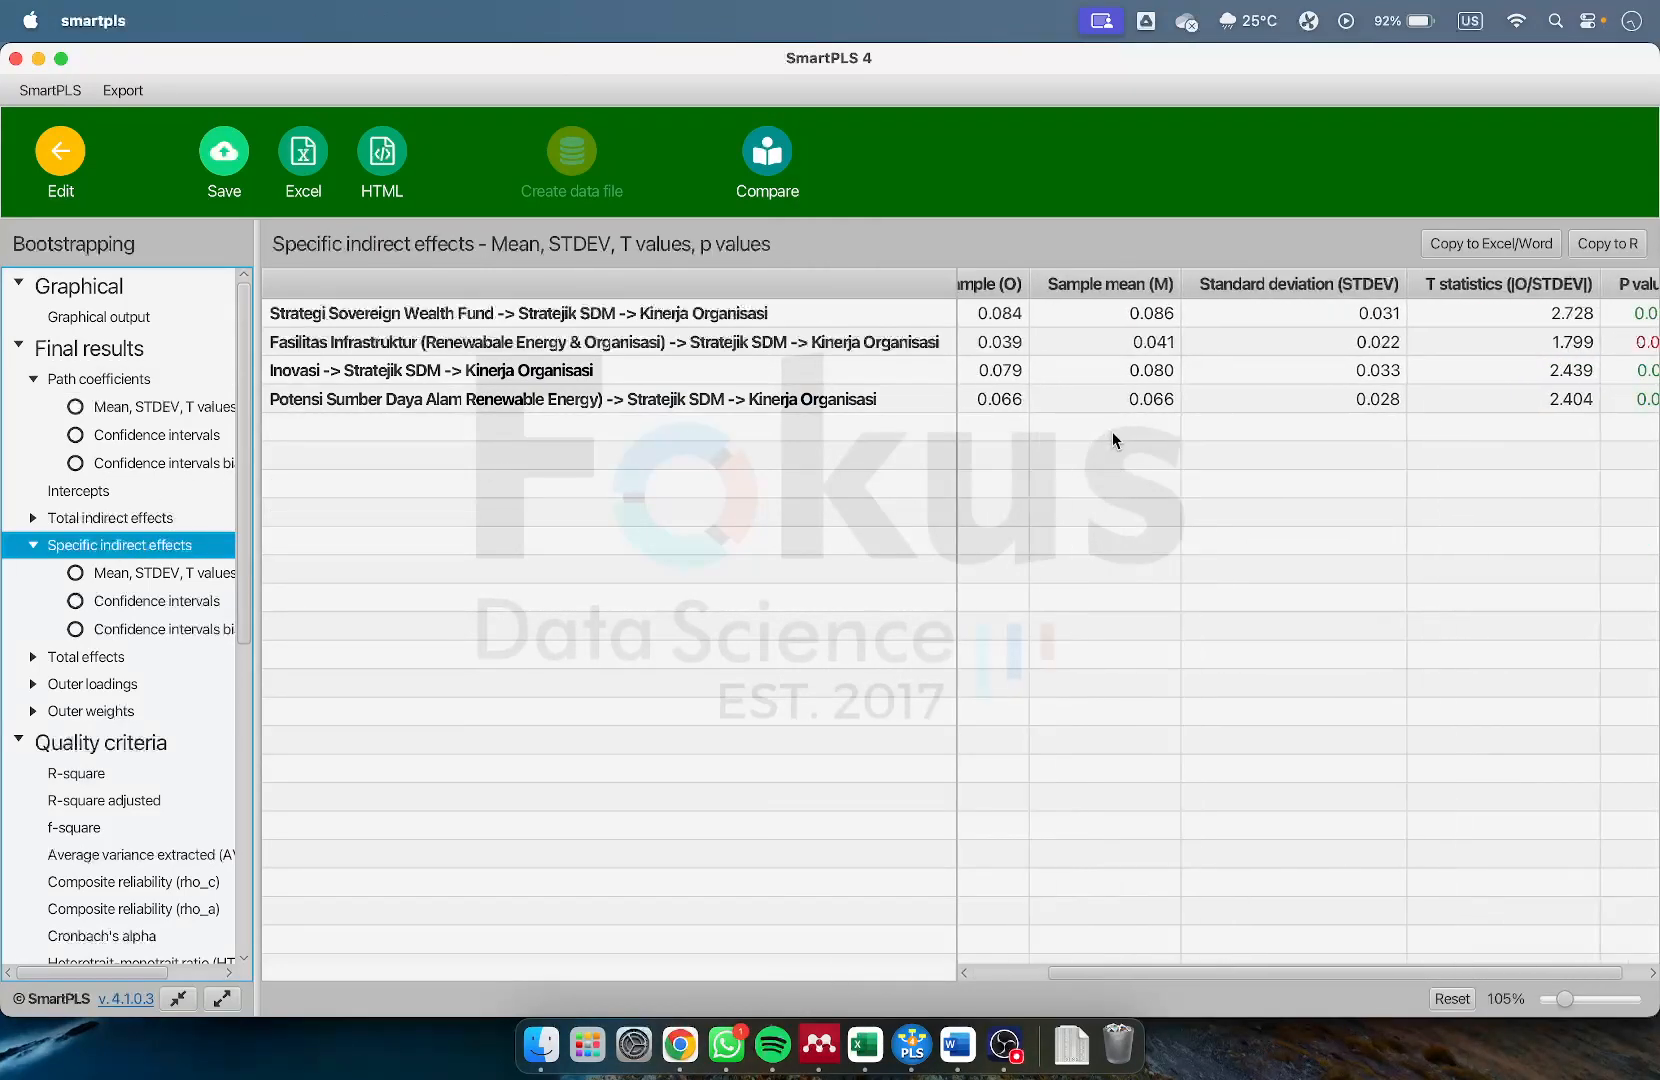
{"action": "scroll", "coordinate": [1110, 430], "scroll_direction": "left", "scroll_amount": 1}
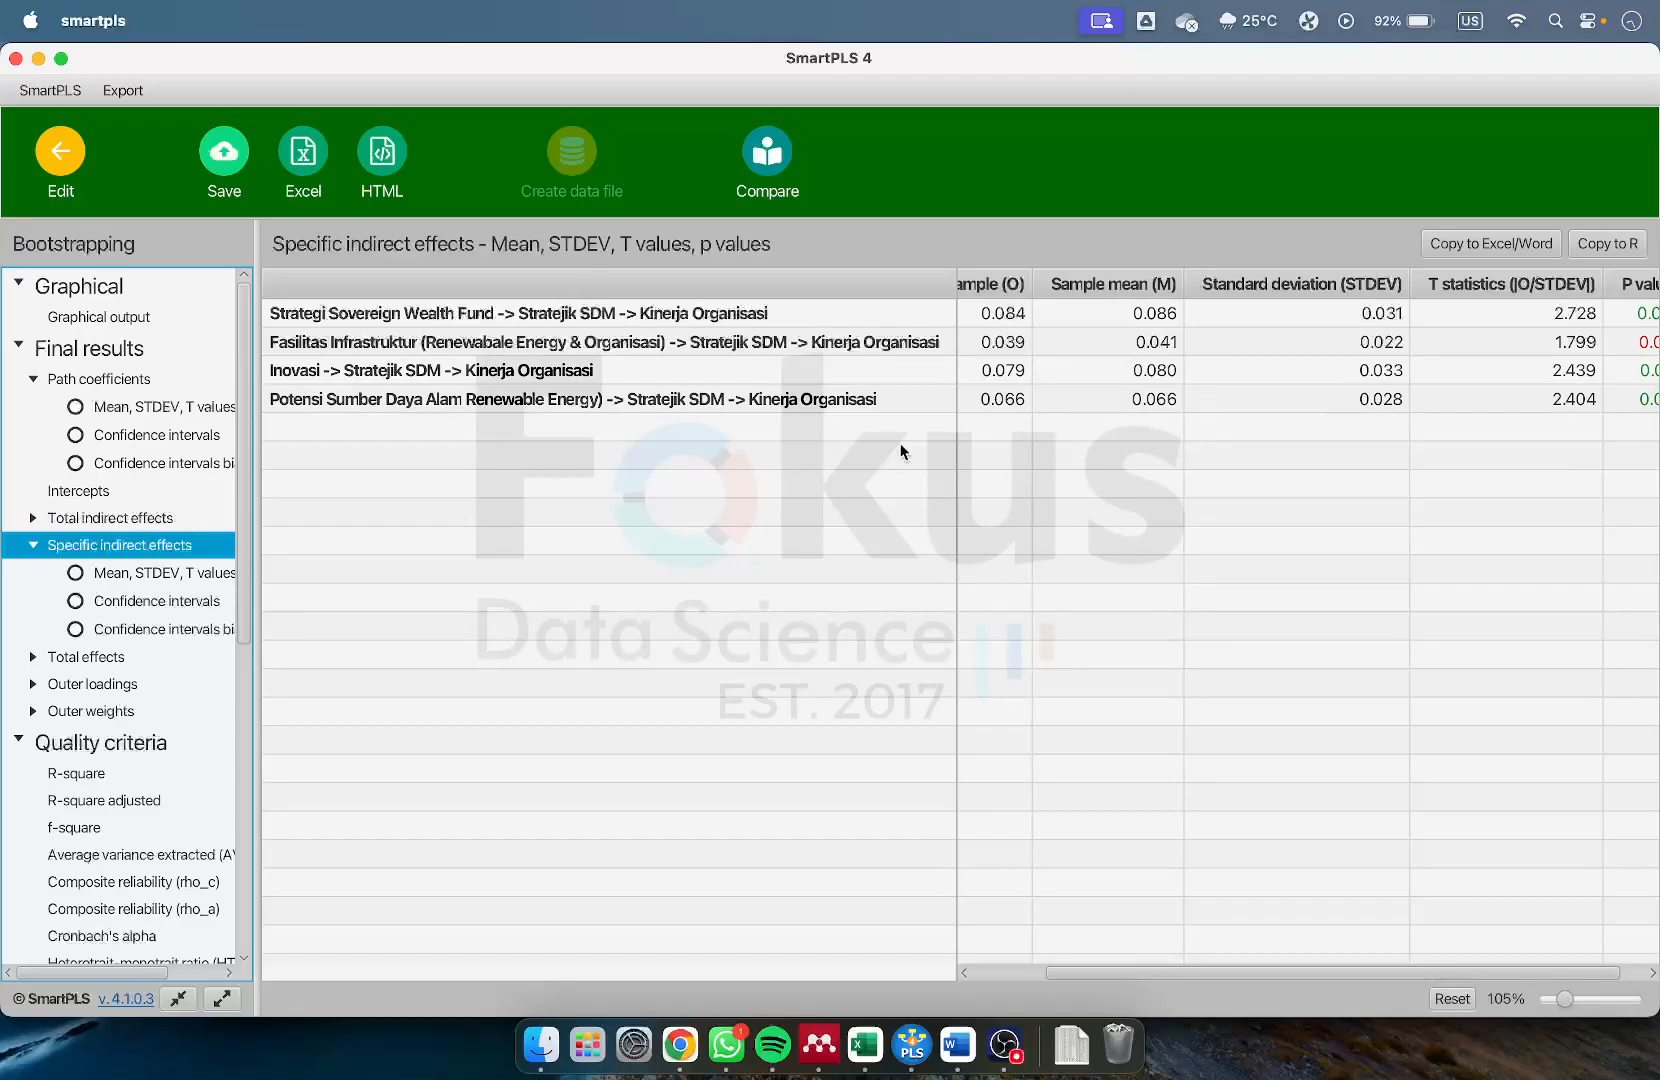
{"action": "left_click", "coordinate": [1071, 463]}
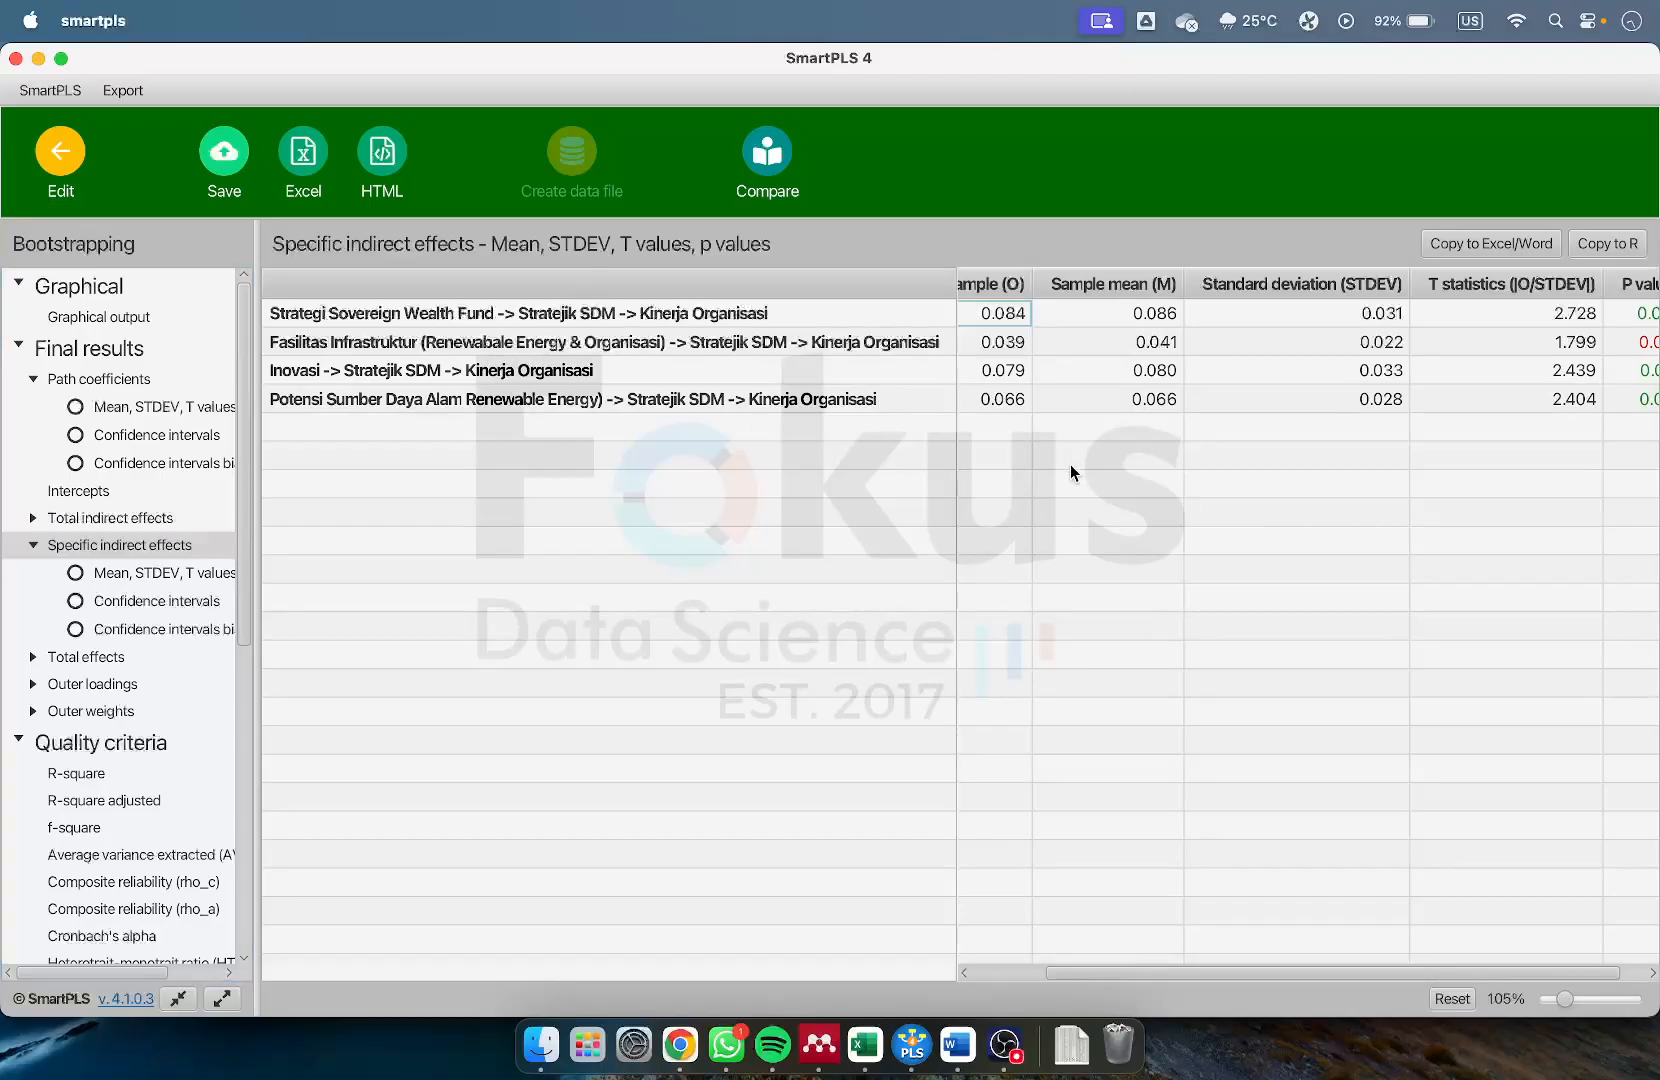
{"action": "scroll", "coordinate": [1071, 463], "scroll_direction": "left", "scroll_amount": 2}
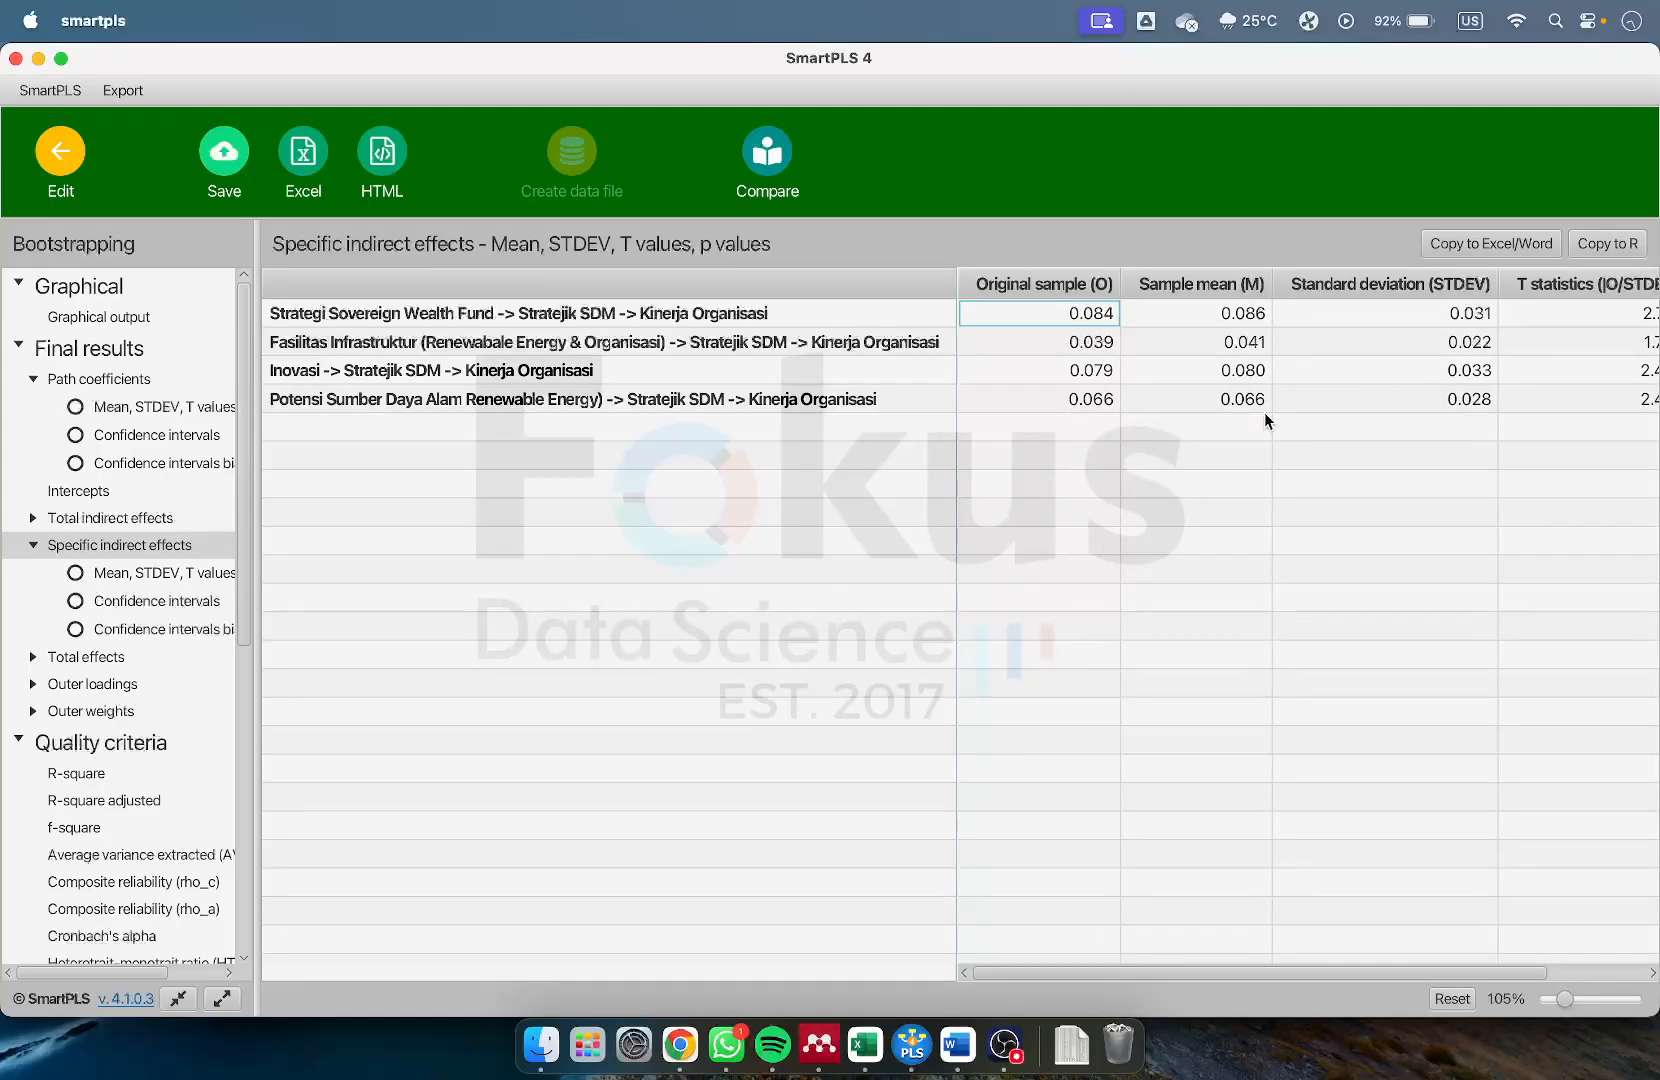
Check the original sample and P value of the Inovasi -> Stratejik SDM -> Kinerja Organisasi indirect effect
{"action": "scroll", "coordinate": [1145, 456], "scroll_direction": "right", "scroll_amount": 3}
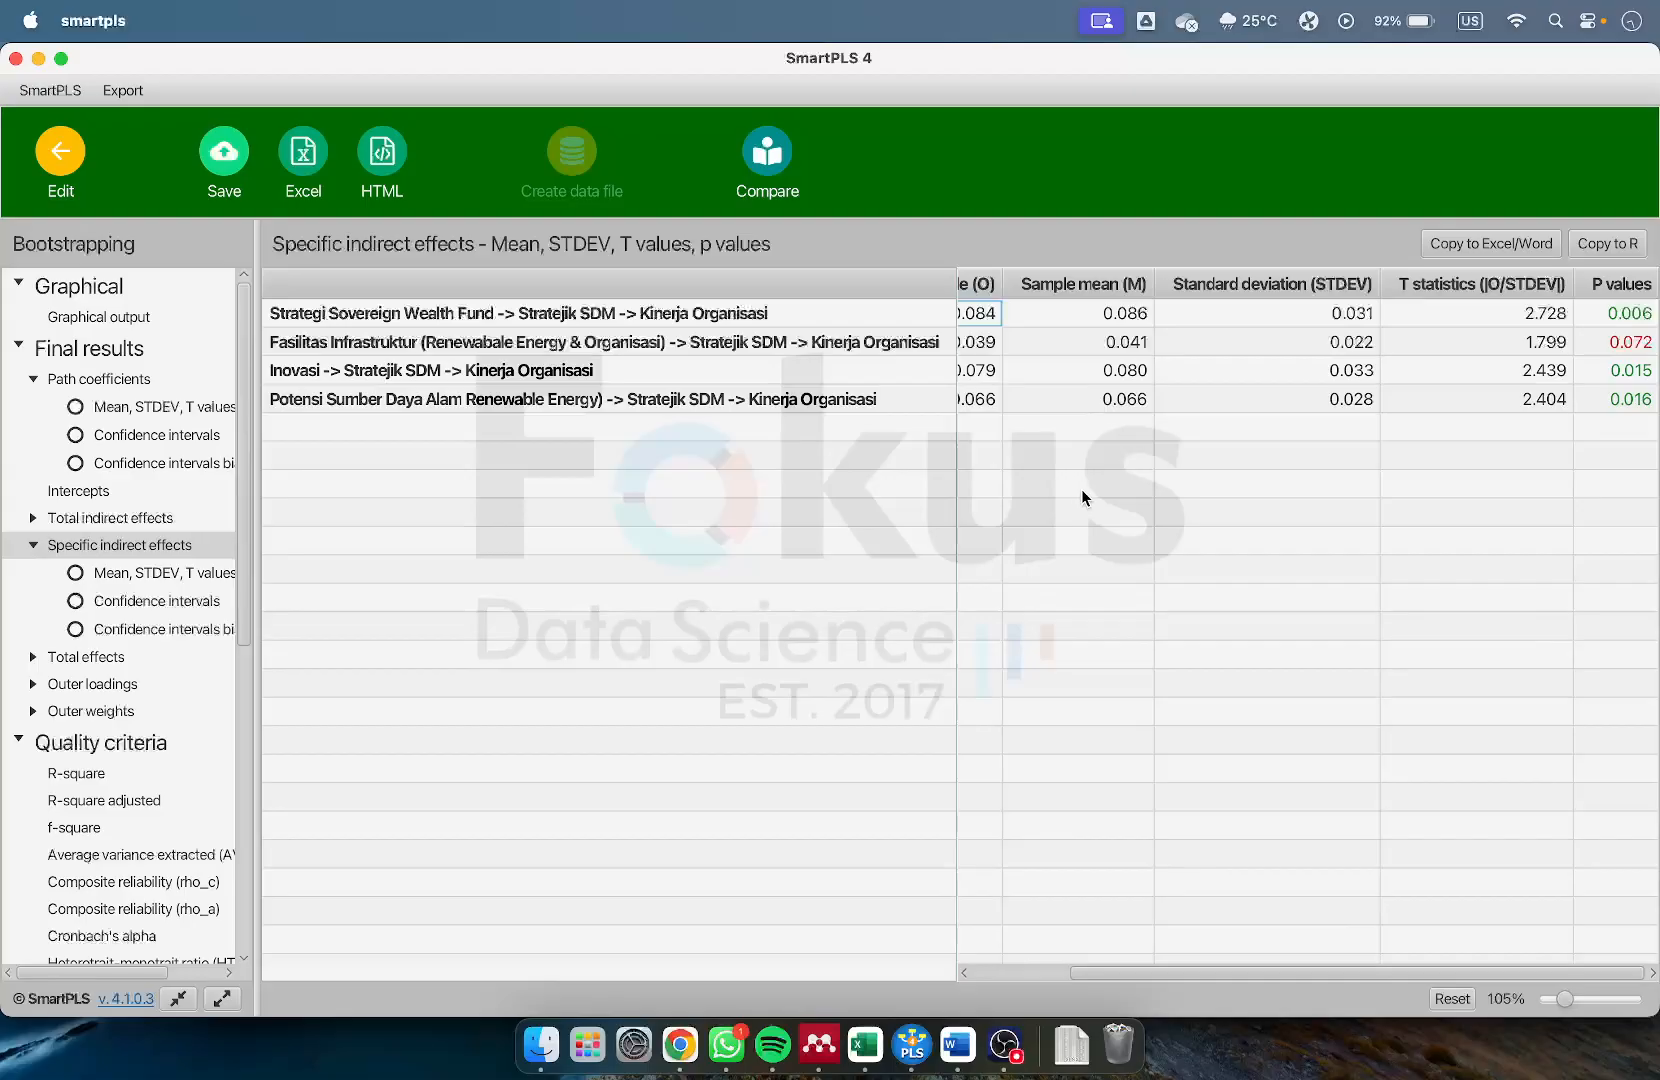
{"action": "scroll", "coordinate": [1082, 489], "scroll_direction": "left", "scroll_amount": 2}
{"action": "left_click", "coordinate": [1001, 372]}
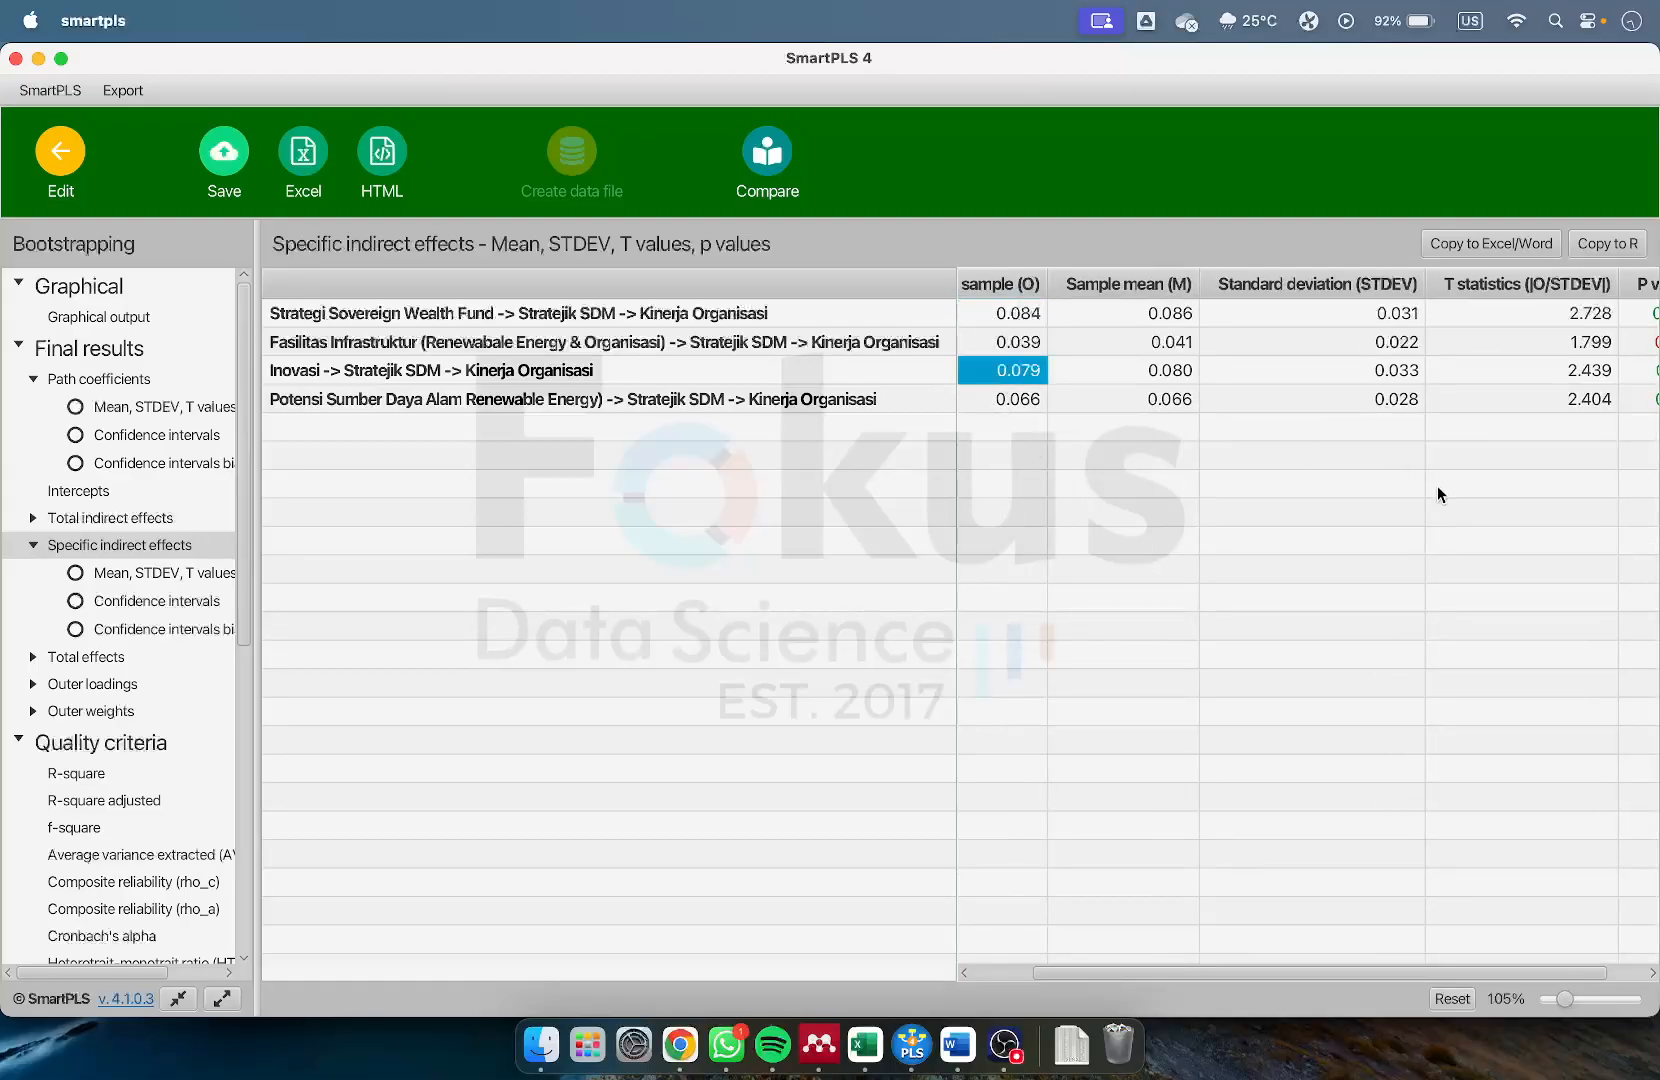
{"action": "scroll", "coordinate": [1437, 493], "scroll_direction": "right", "scroll_amount": 2}
{"action": "left_click", "coordinate": [1609, 372]}
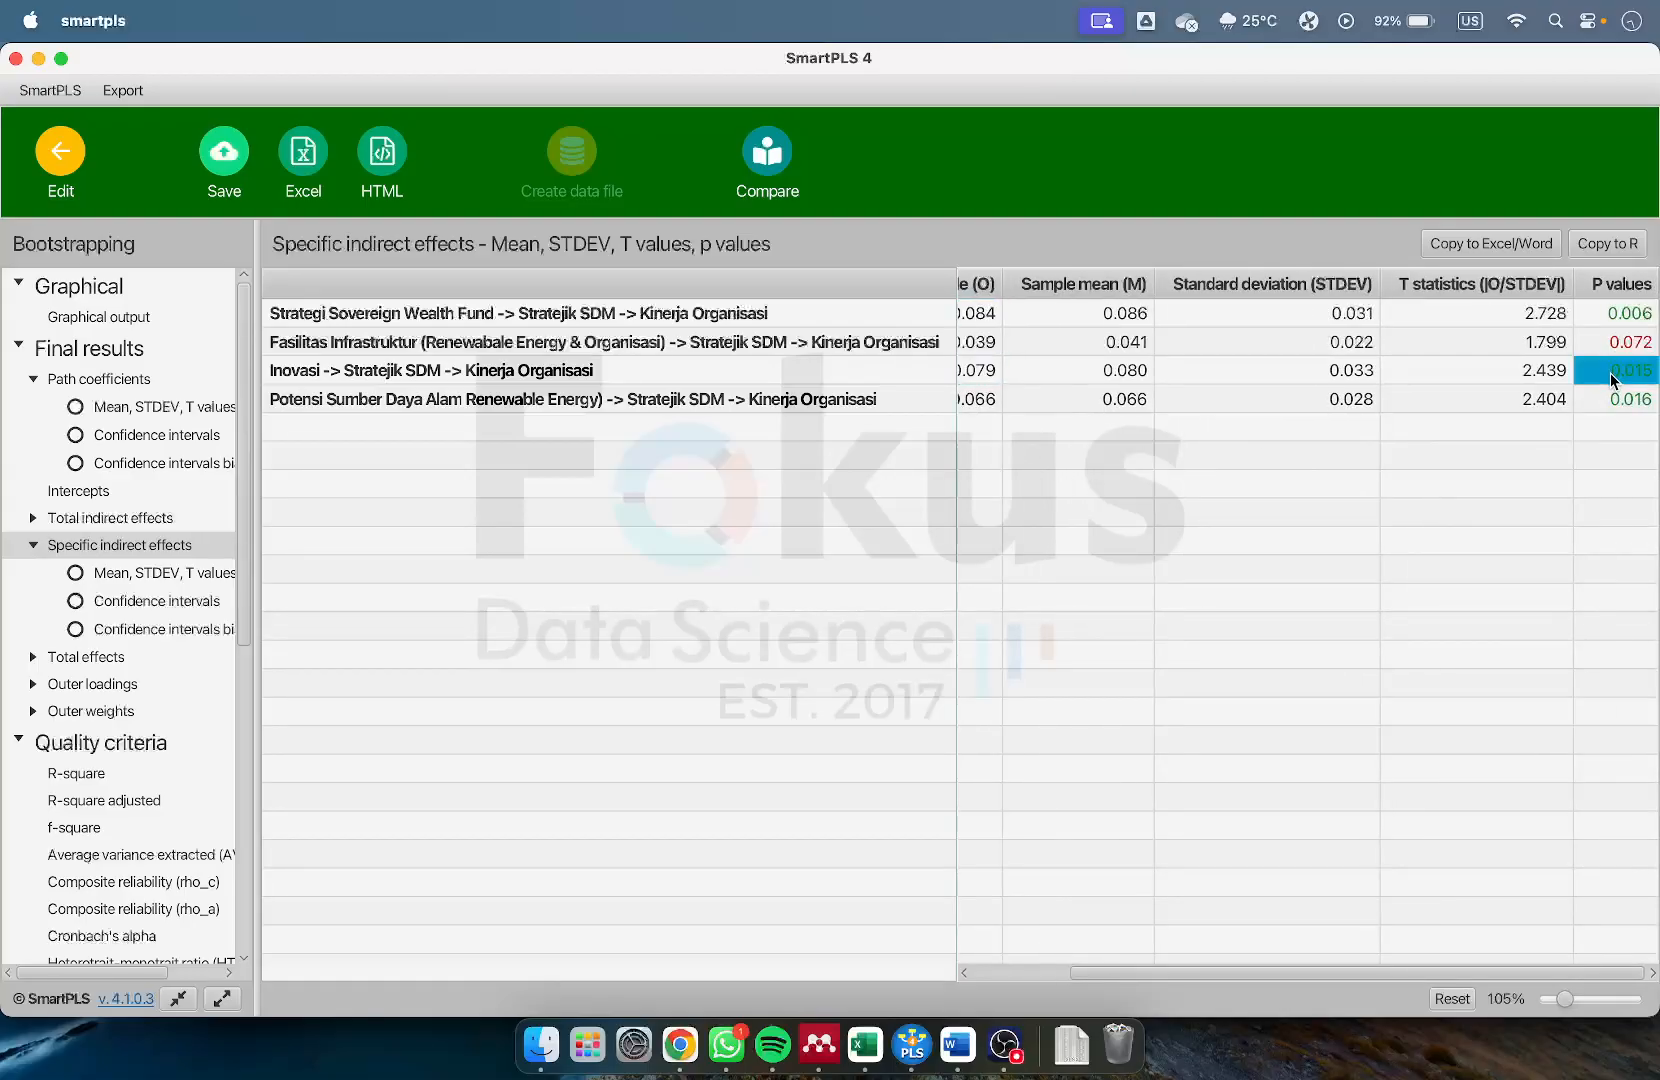
{"action": "left_click", "coordinate": [397, 378]}
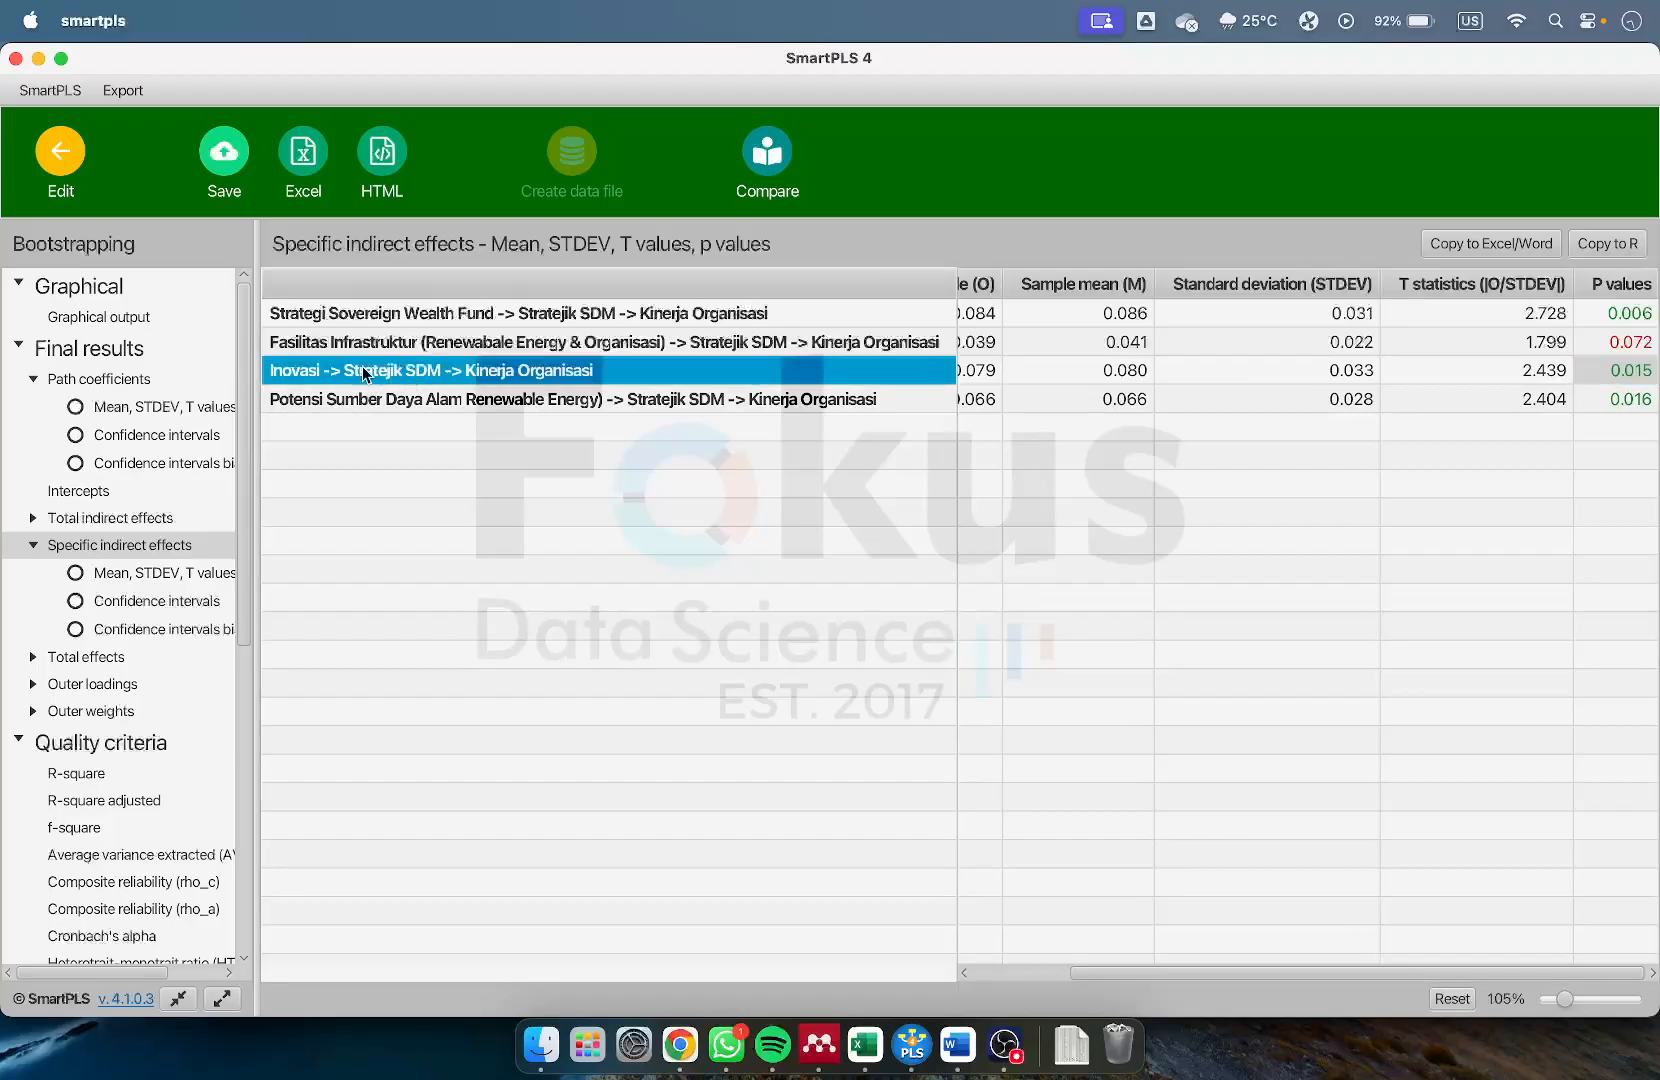